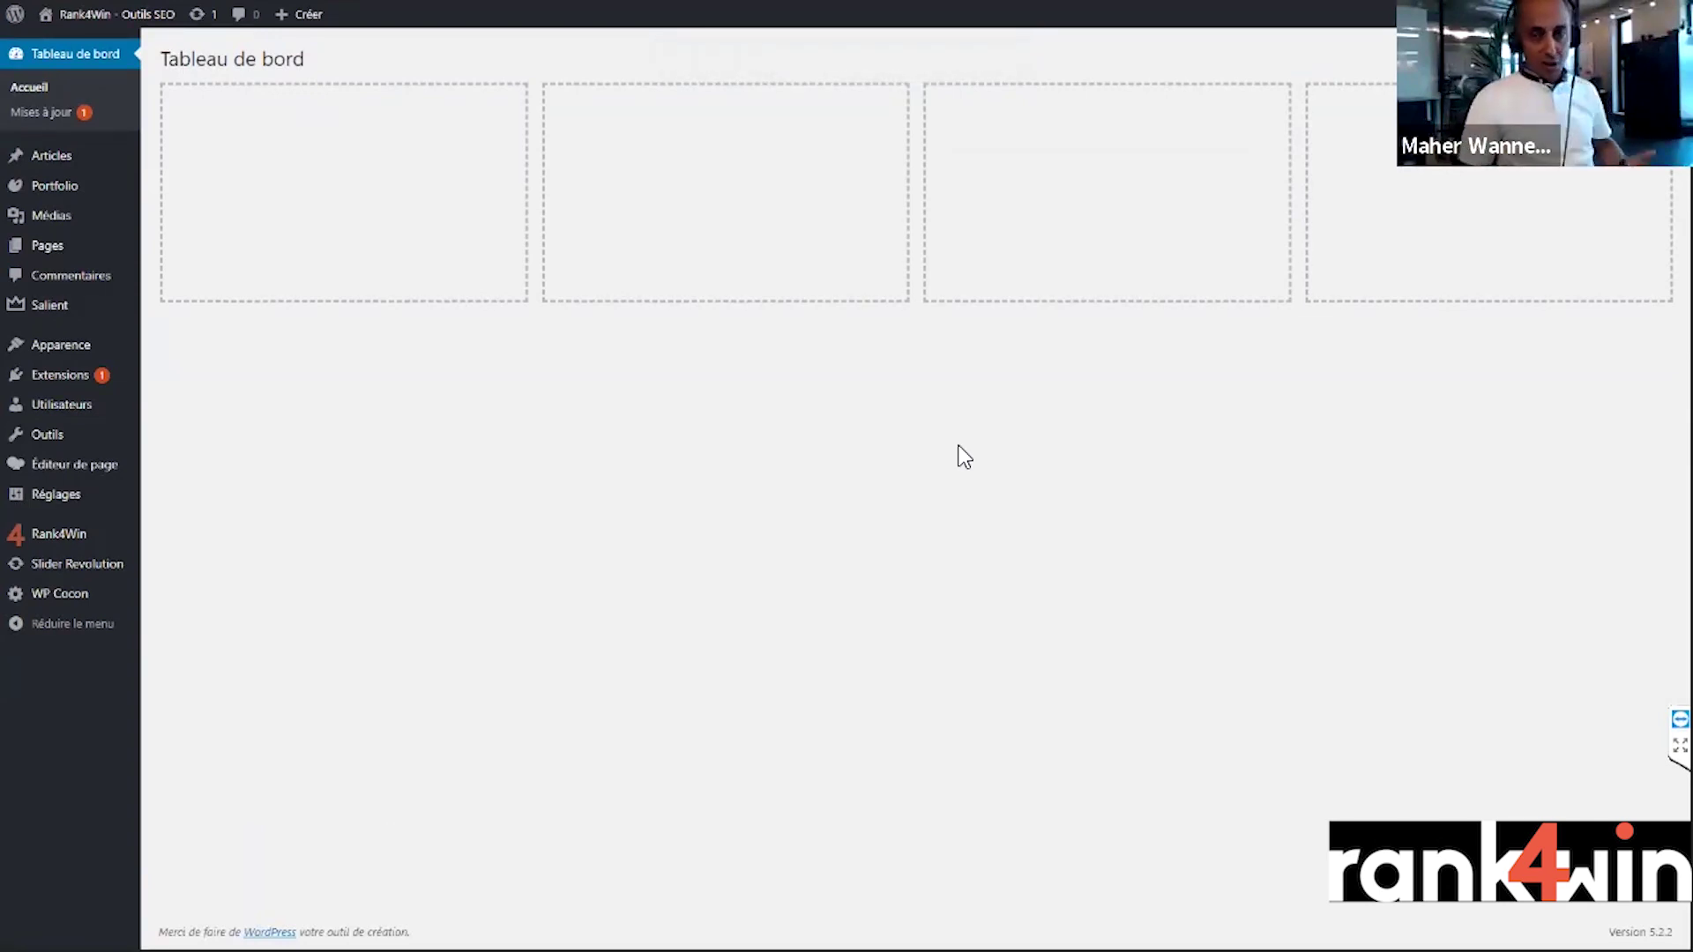
- From Outils indispensables, create a new empty semantic structure named '888'
mouse_move(85, 541)
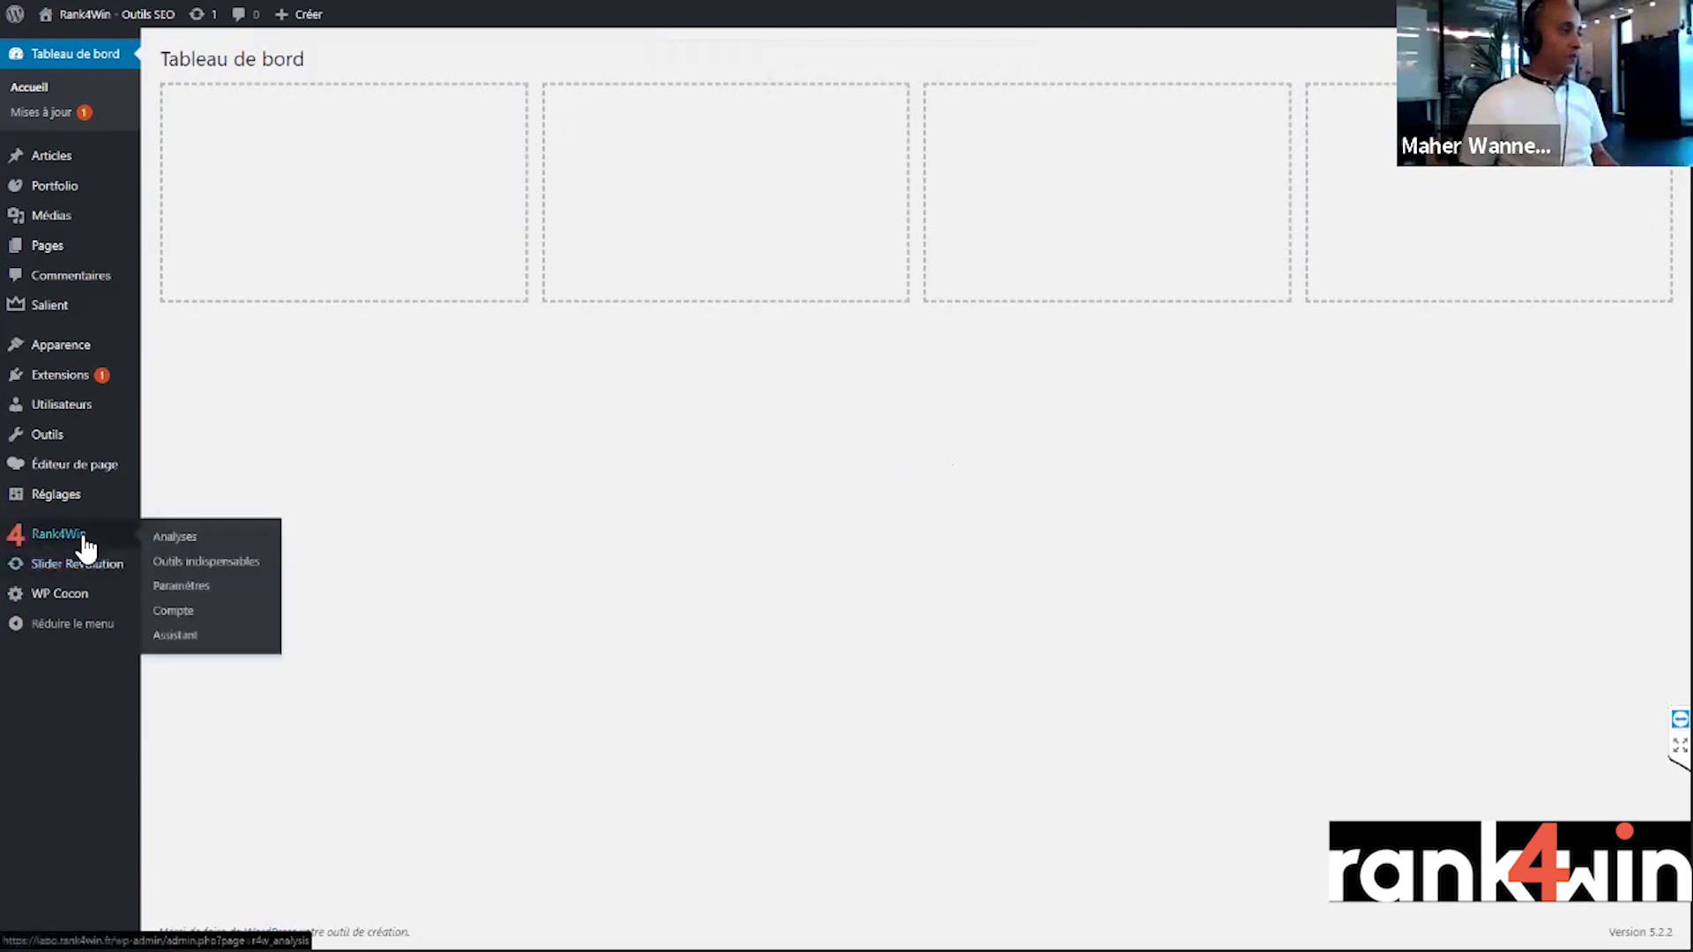
left_click(228, 565)
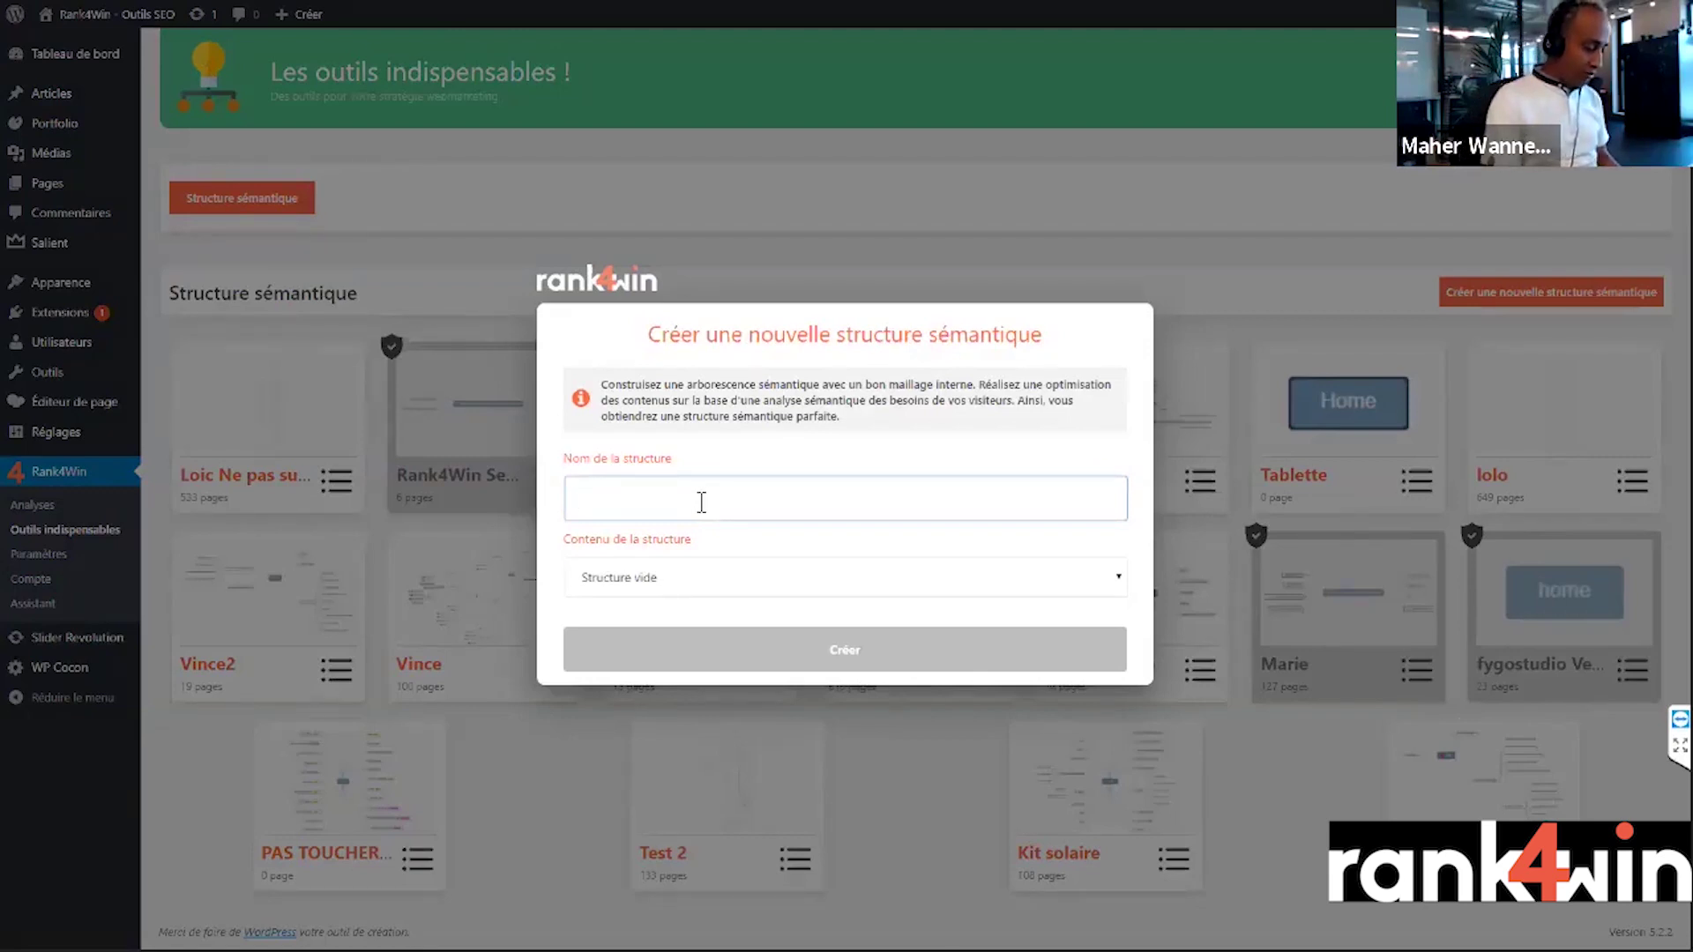
type("8888")
left_click(805, 650)
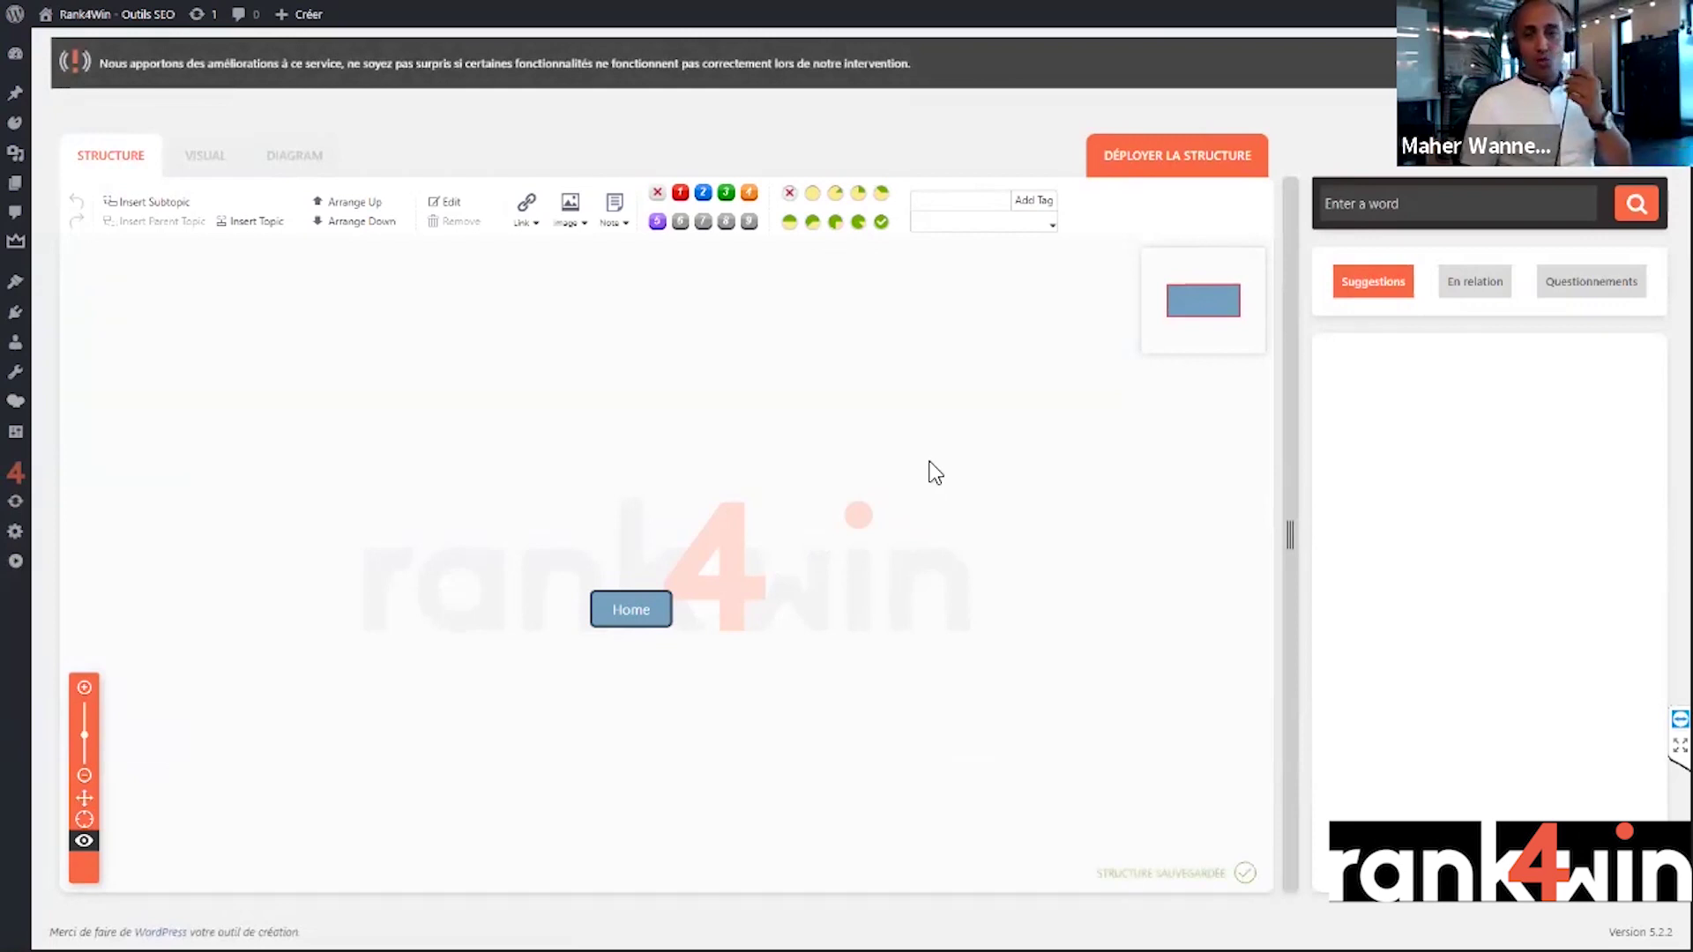
- Move Home up and add five child Page nodes under it
left_click_drag(632, 609, 631, 485)
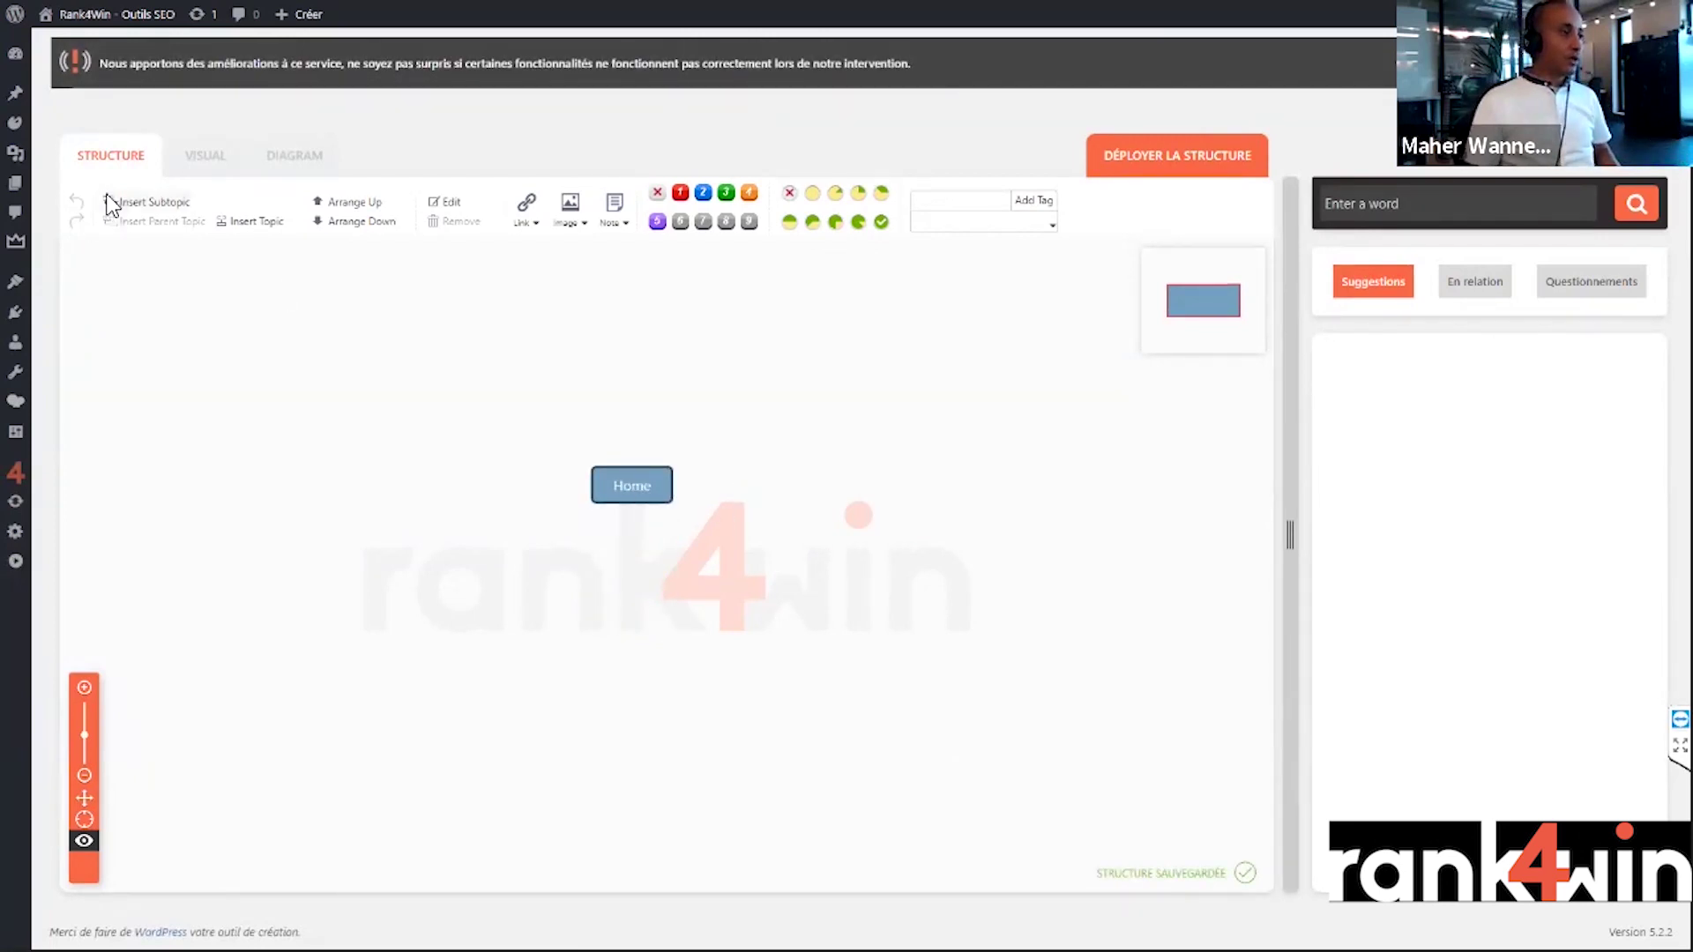
left_click(135, 217)
left_click(869, 405)
left_click(822, 481)
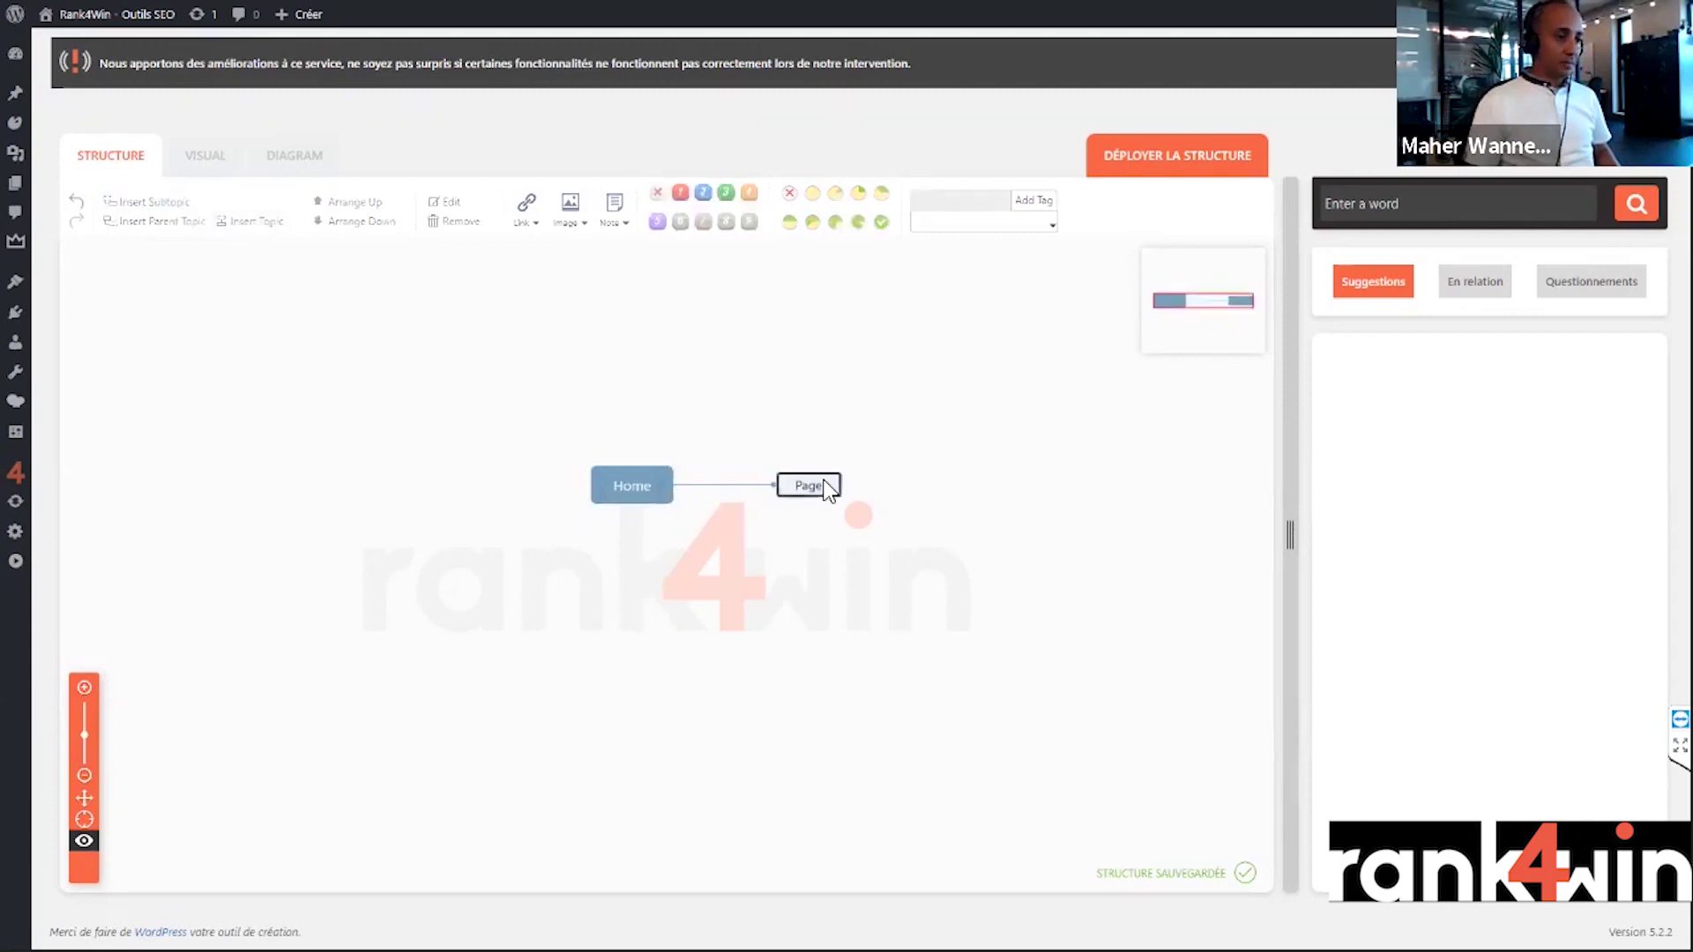
left_click(636, 486)
key("Tab")
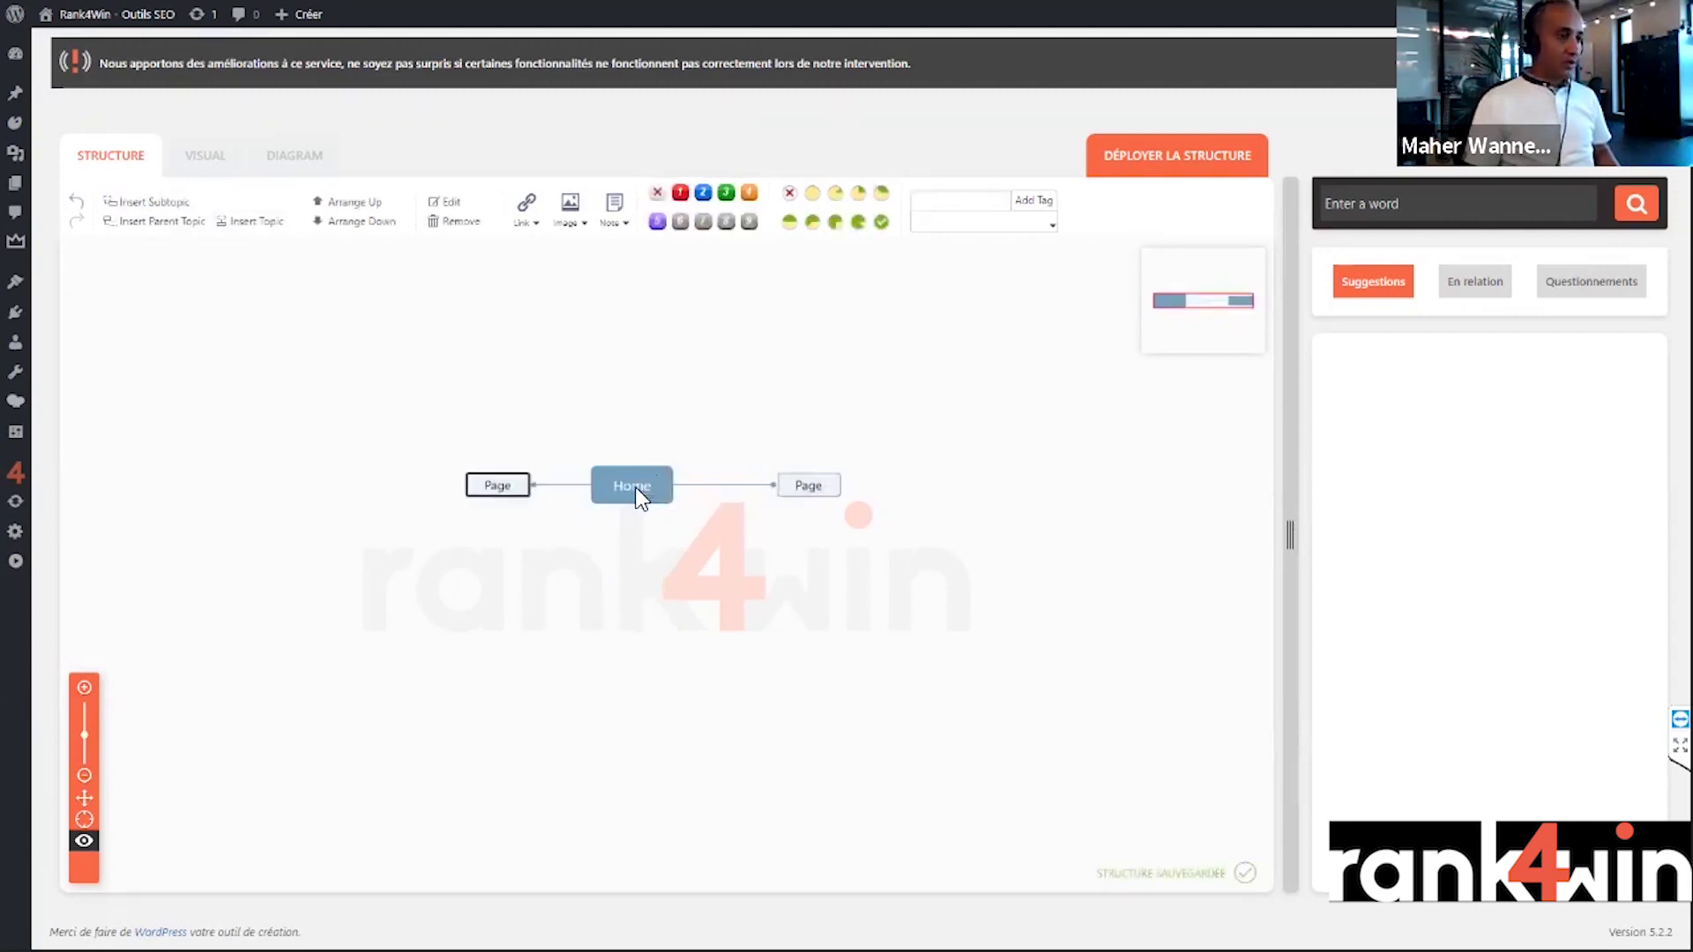
left_click(637, 484)
key("Tab")
left_click(637, 486)
key("Tab")
left_click(641, 489)
key("Tab")
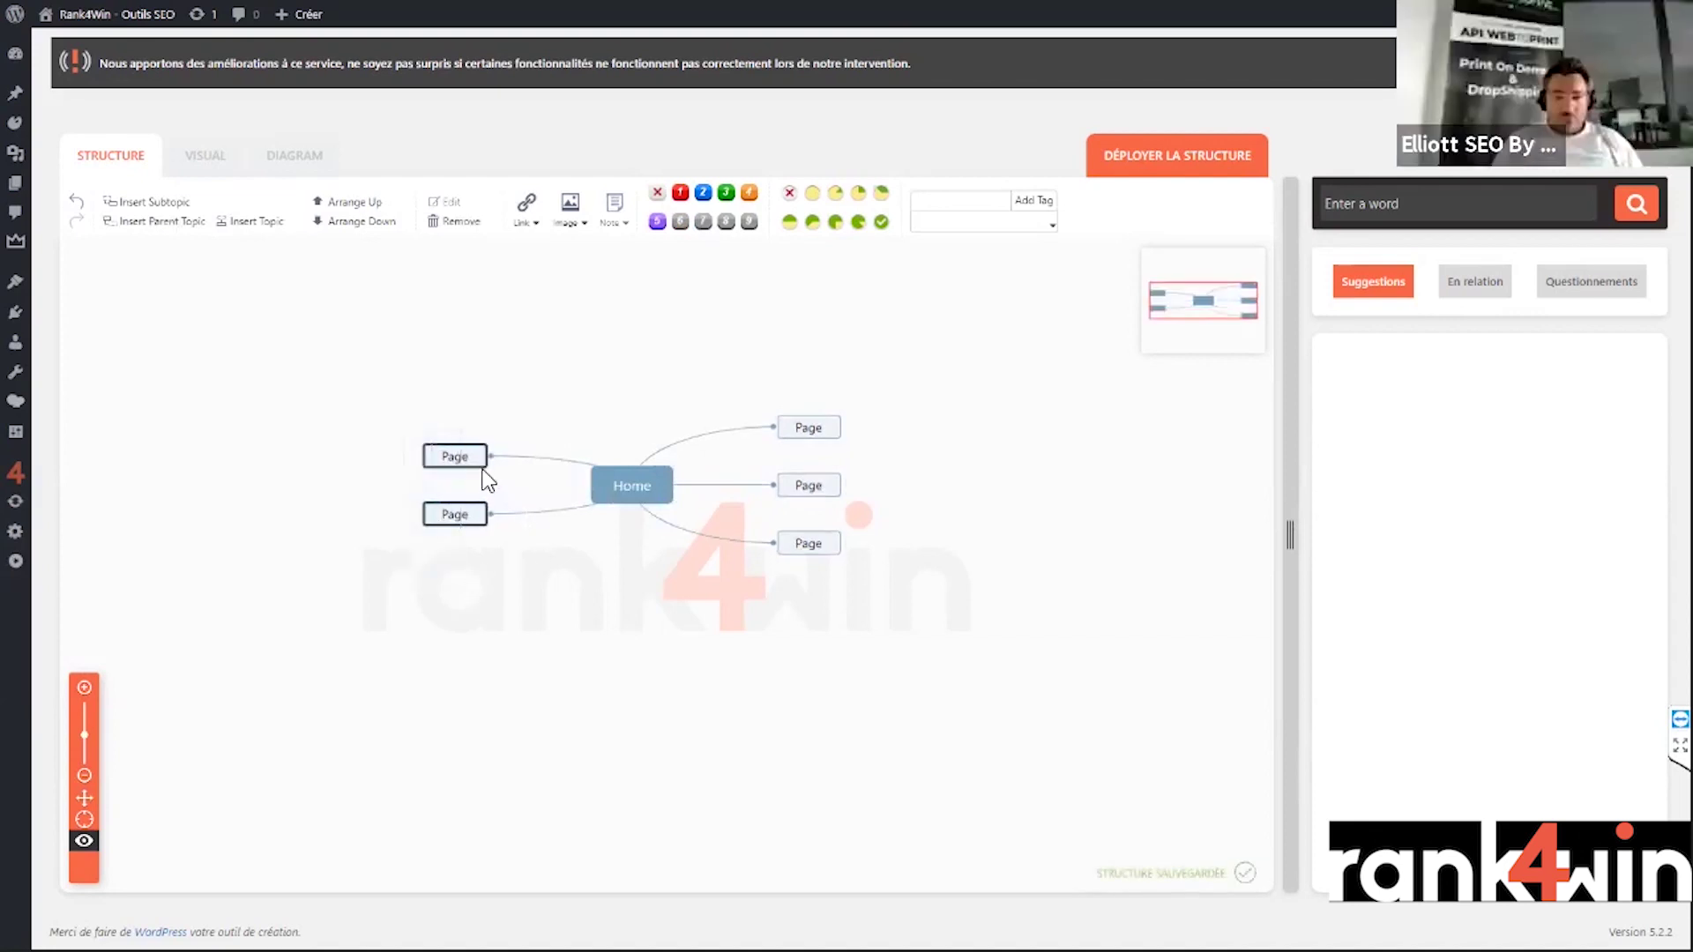
- Add subpages under the upper-left and lower-left pages, plus children under the third subpage
left_click(464, 462)
key("Tab")
key("Tab")
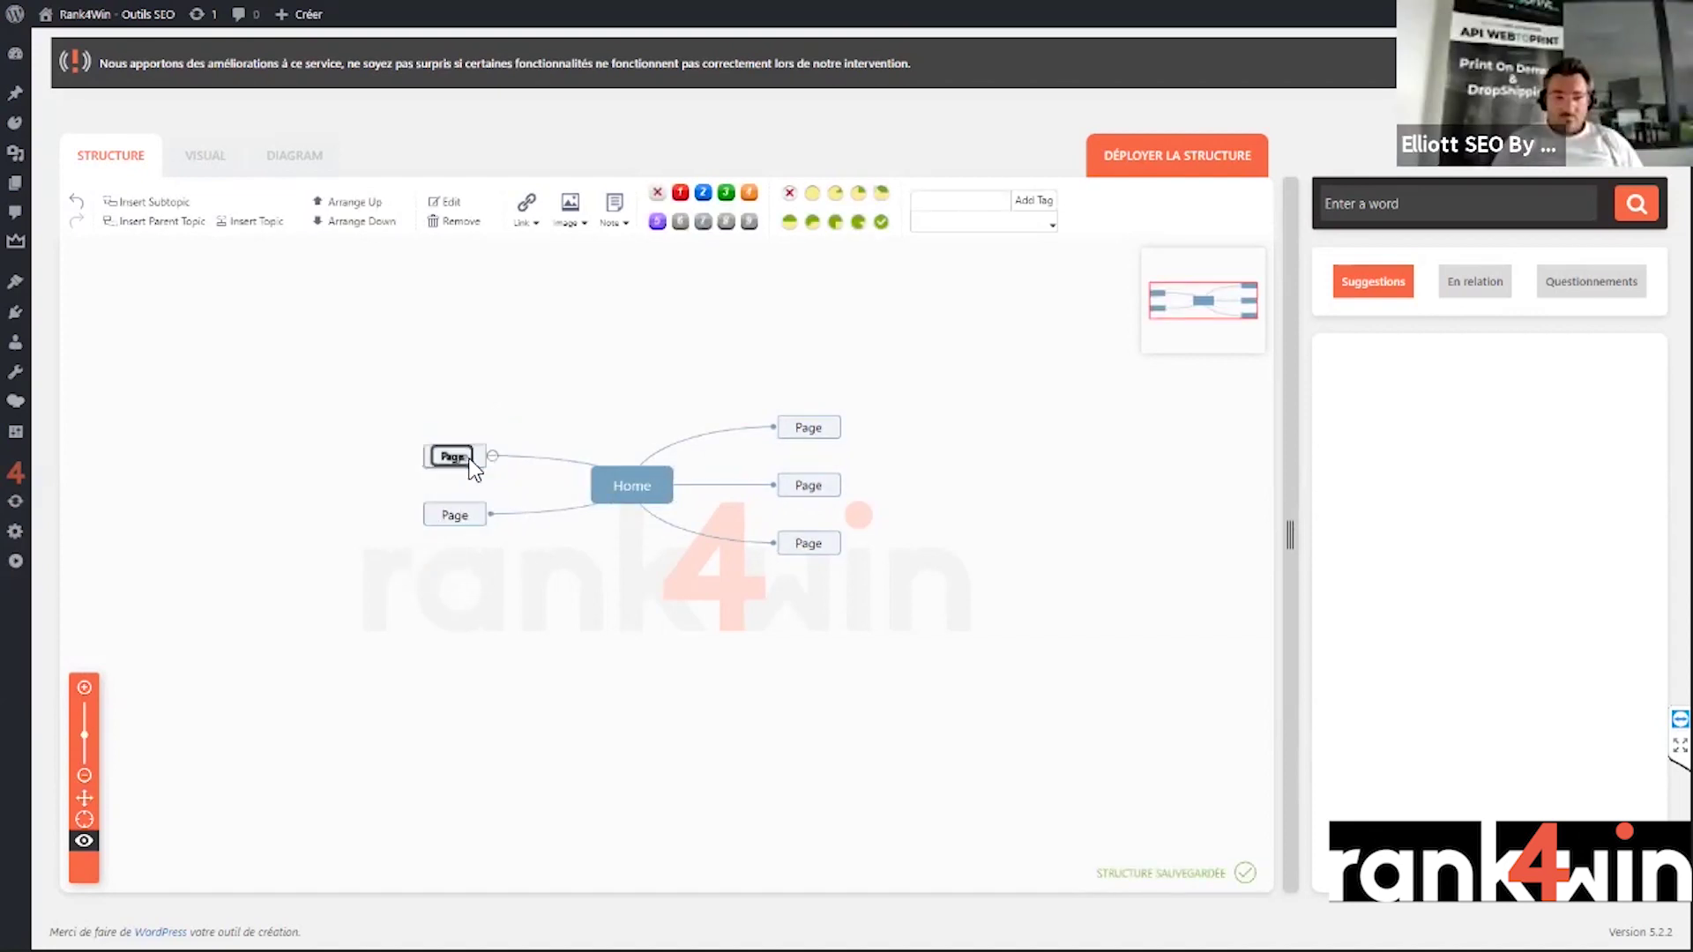
left_click(446, 450)
key("Tab")
key("Tab")
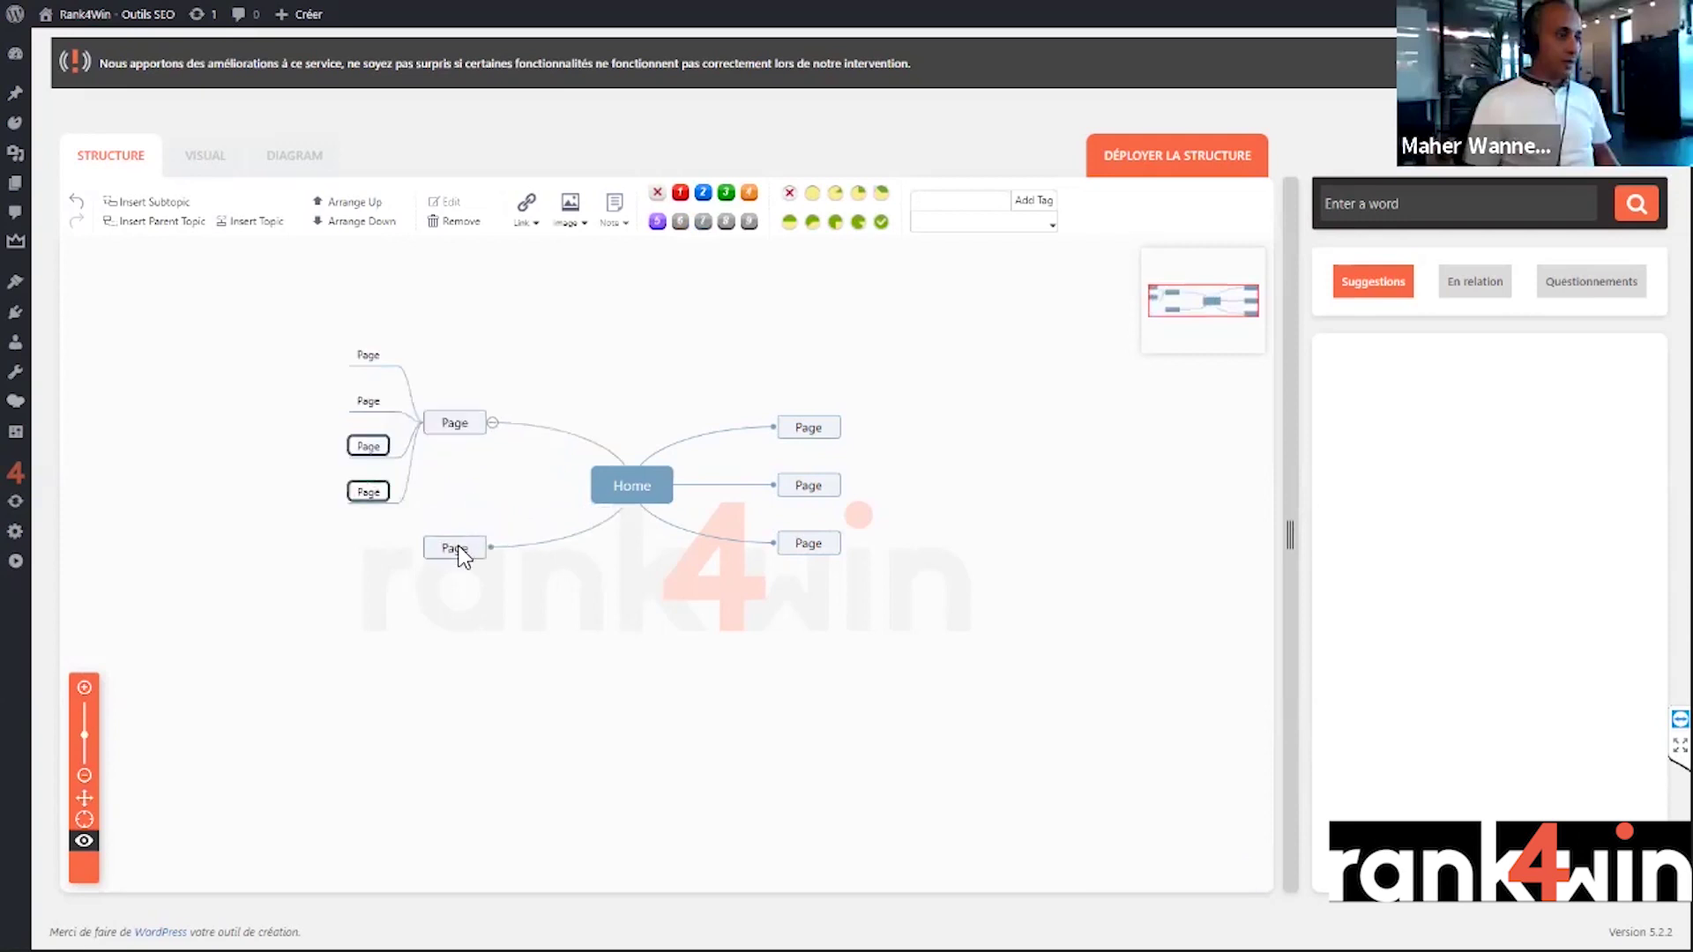
left_click(467, 547)
key("Tab")
key("Tab")
left_click(456, 554)
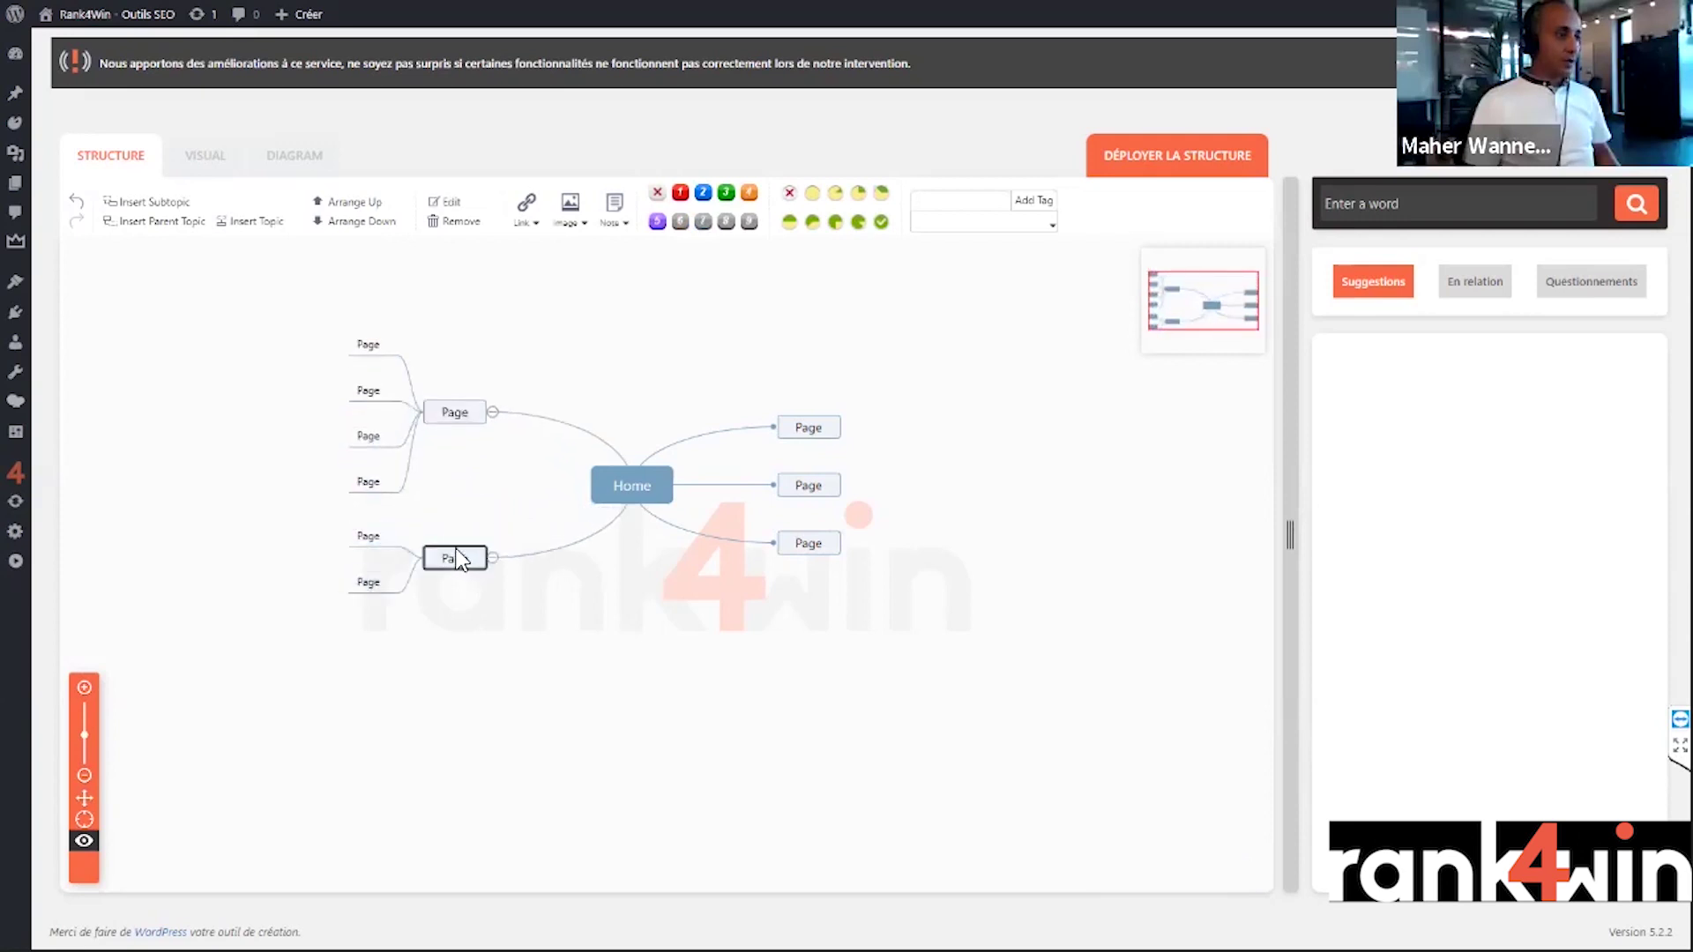
key("Tab")
key("Tab")
left_click(362, 413)
key("Tab")
key("Tab")
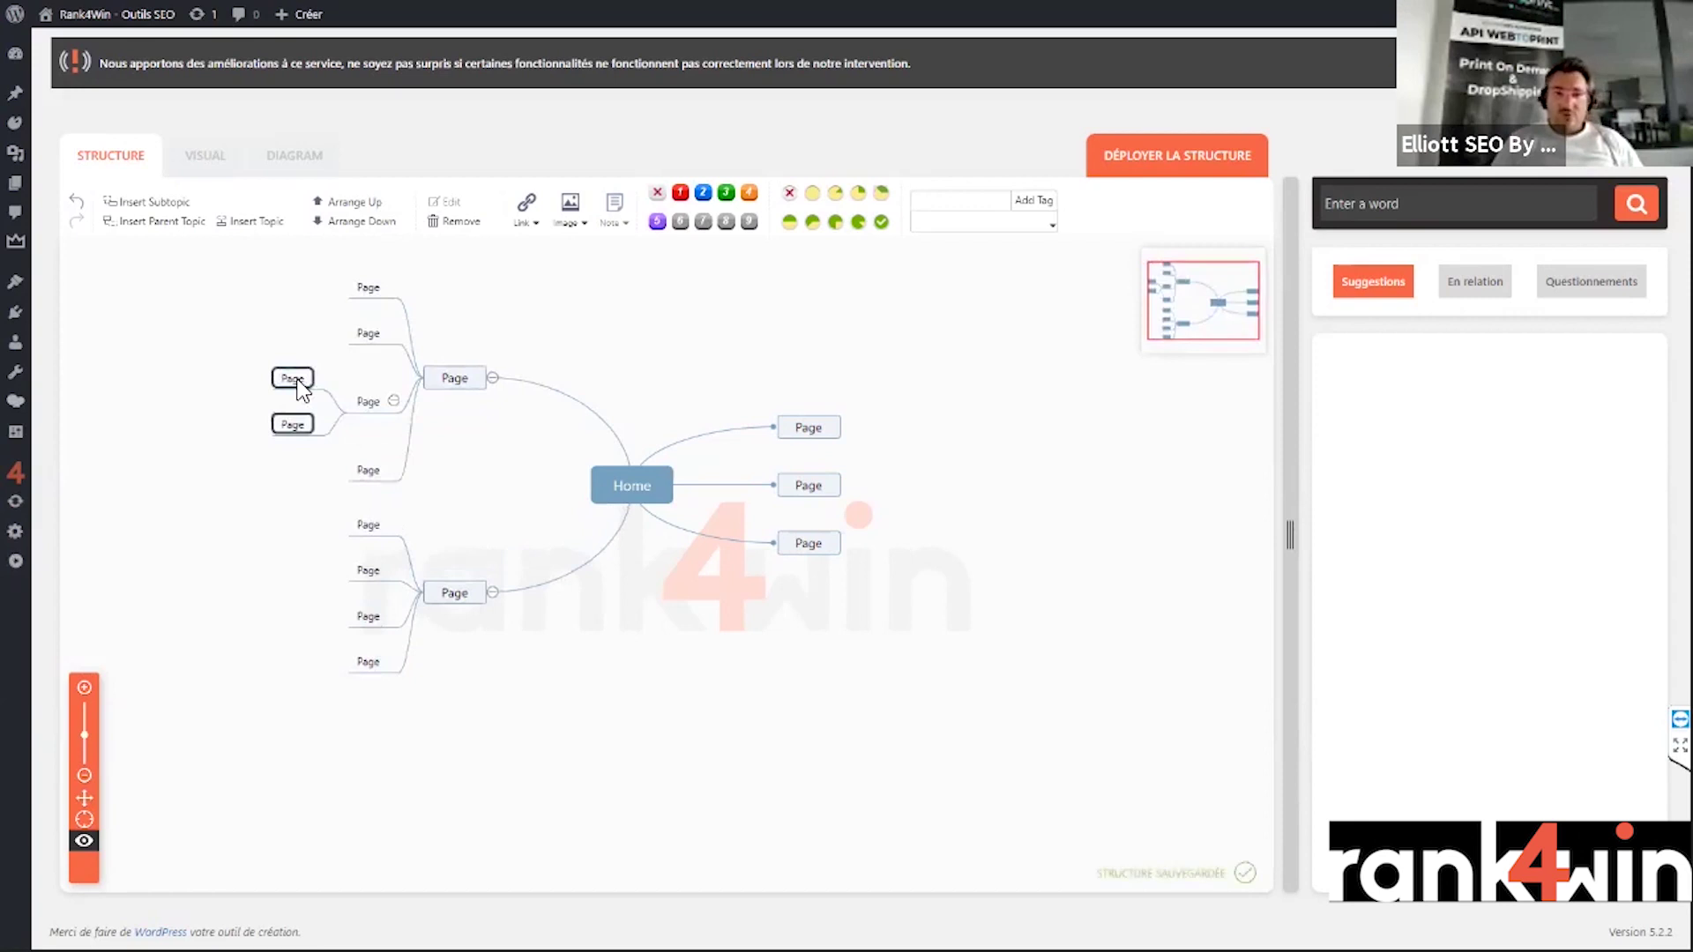
- Delete the two extra right-hand pages and recentre the mind map
left_click_drag(884, 401, 811, 501)
key("Delete")
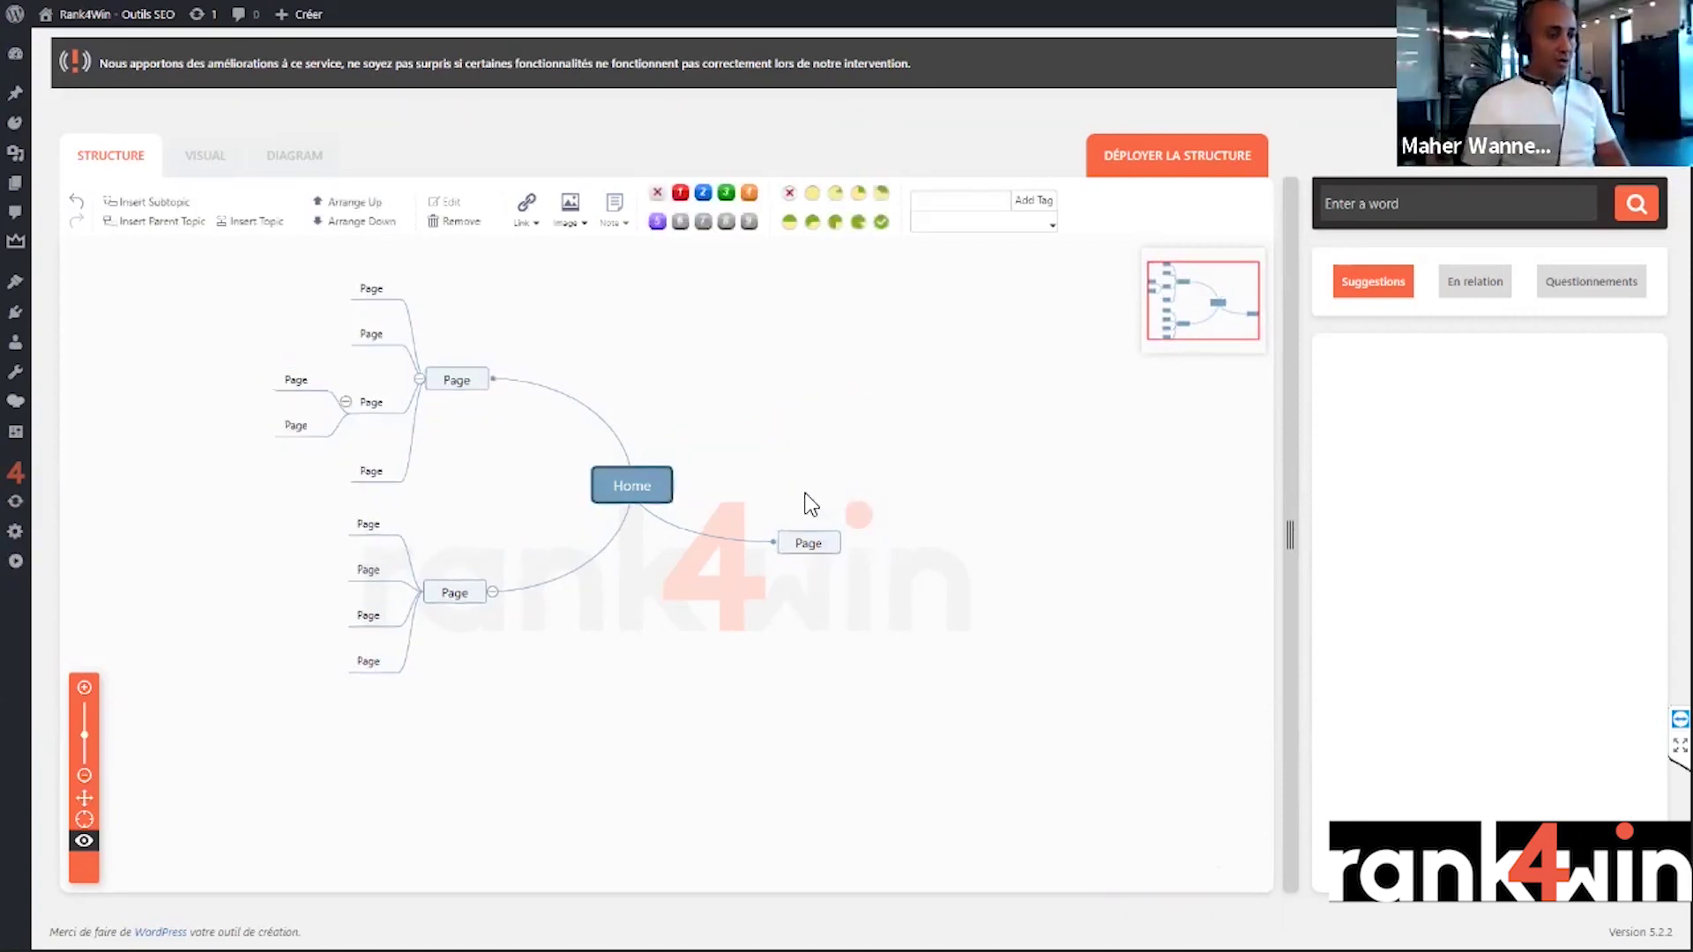
left_click_drag(636, 492, 624, 461)
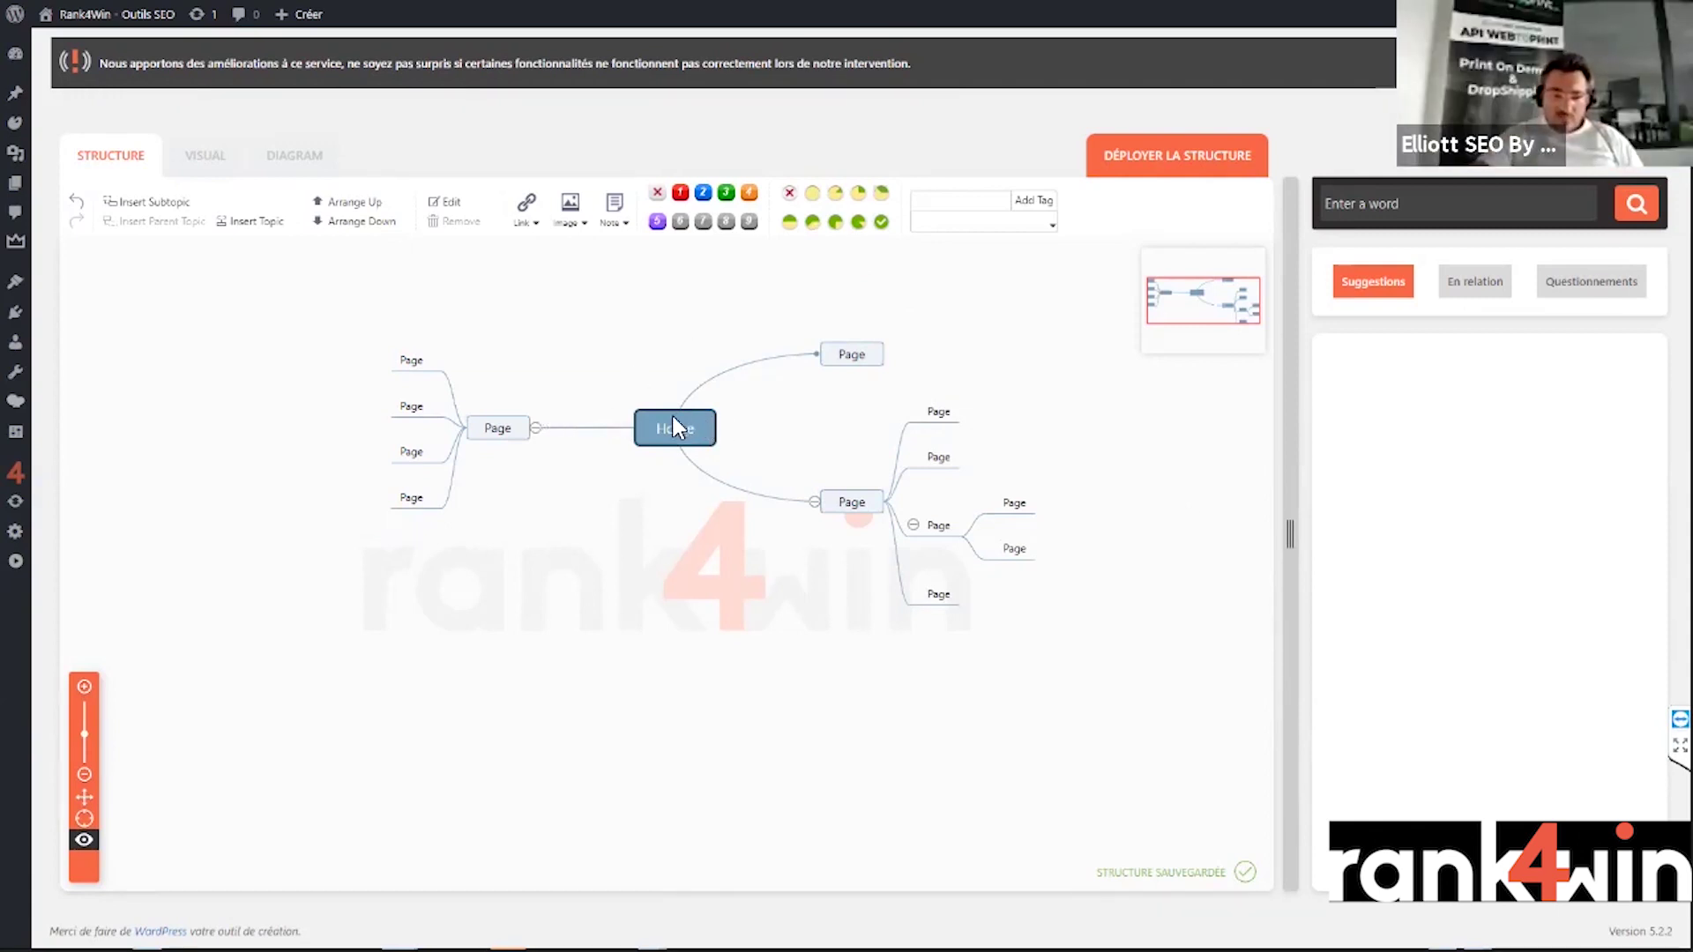
left_click_drag(601, 438, 549, 407)
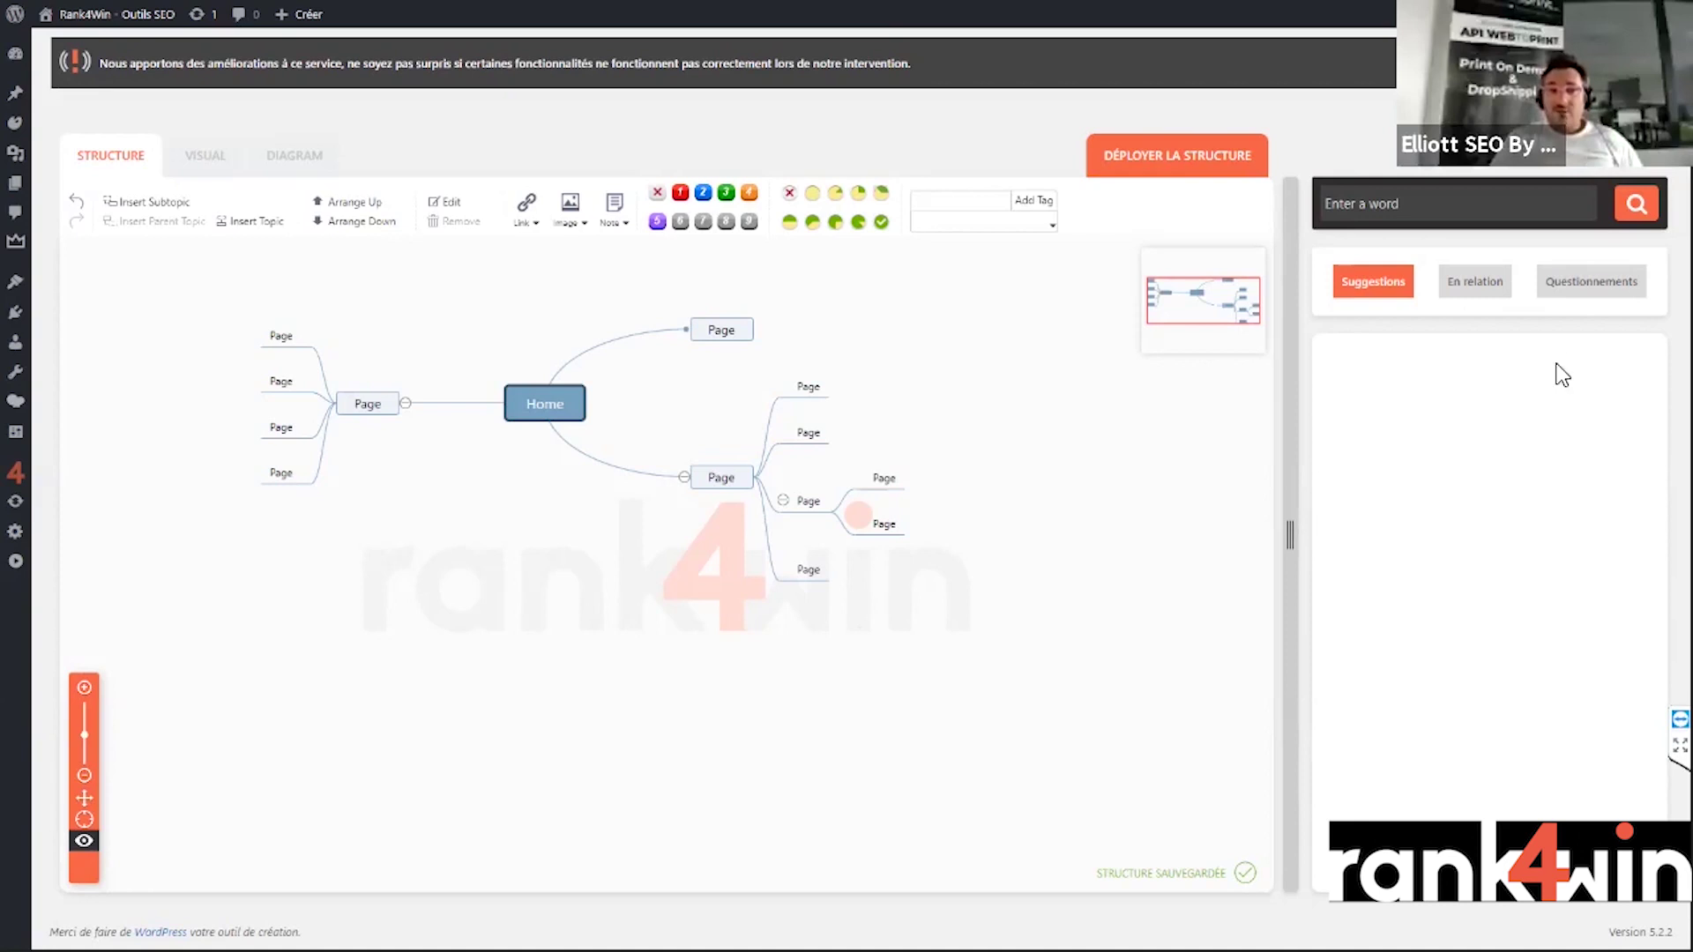
- Give the two deepest pages priority 1, second-level pages 2, the lower-right branch 3 and Home 4
left_click(631, 505)
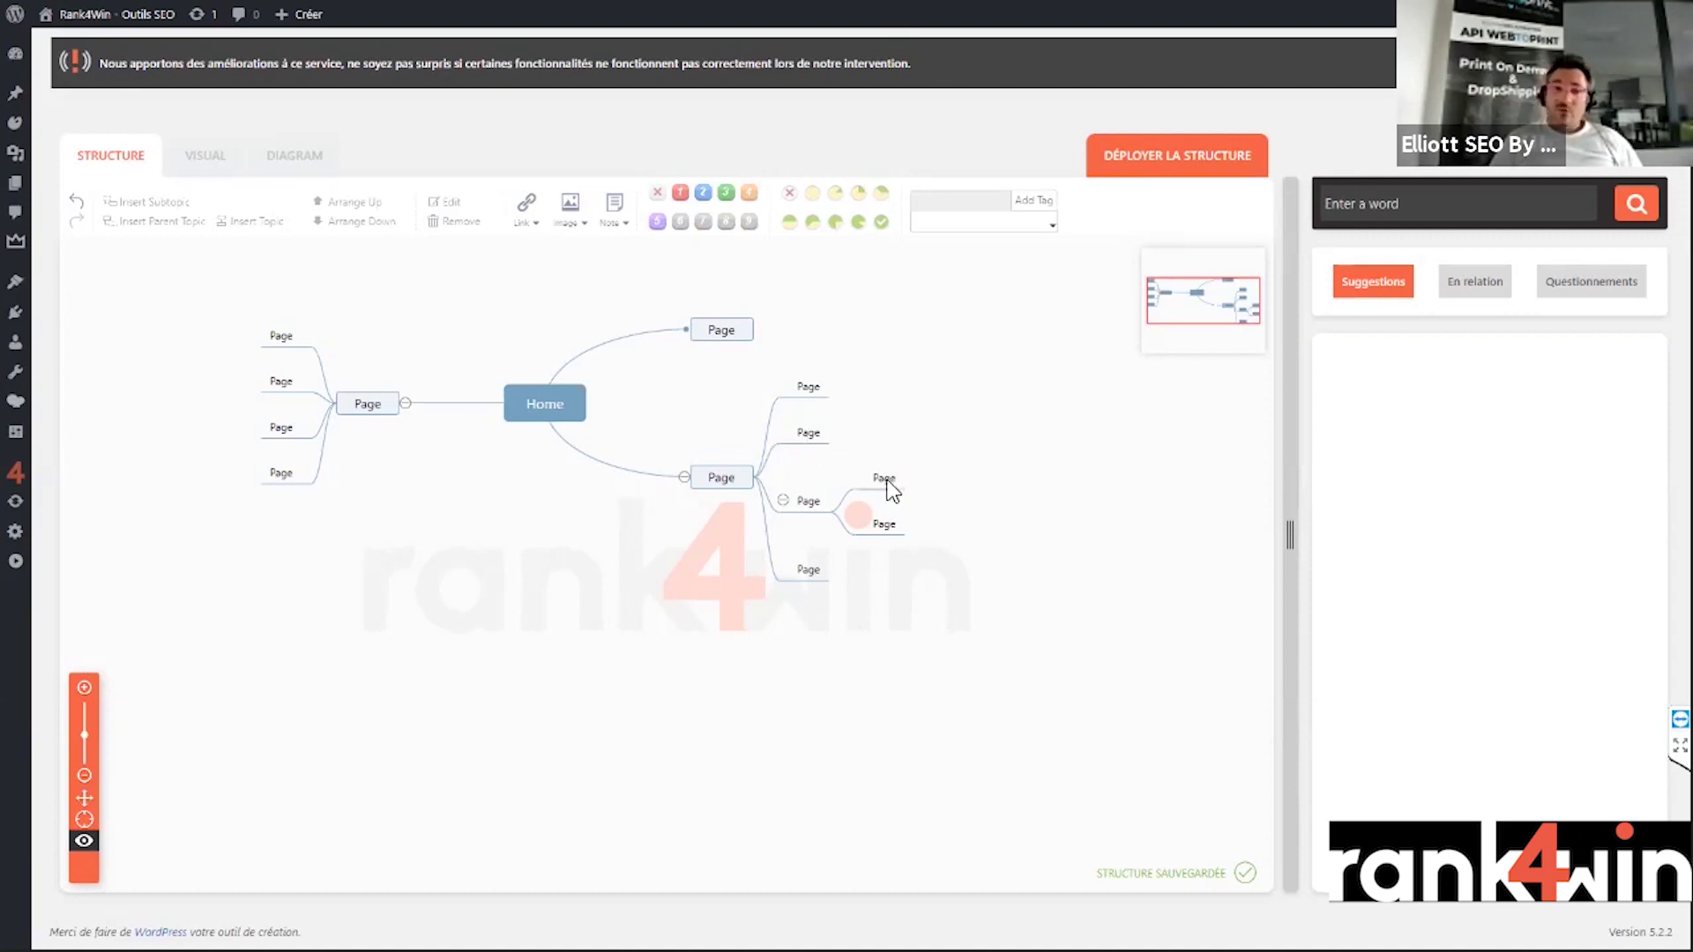
left_click_drag(927, 463, 880, 553)
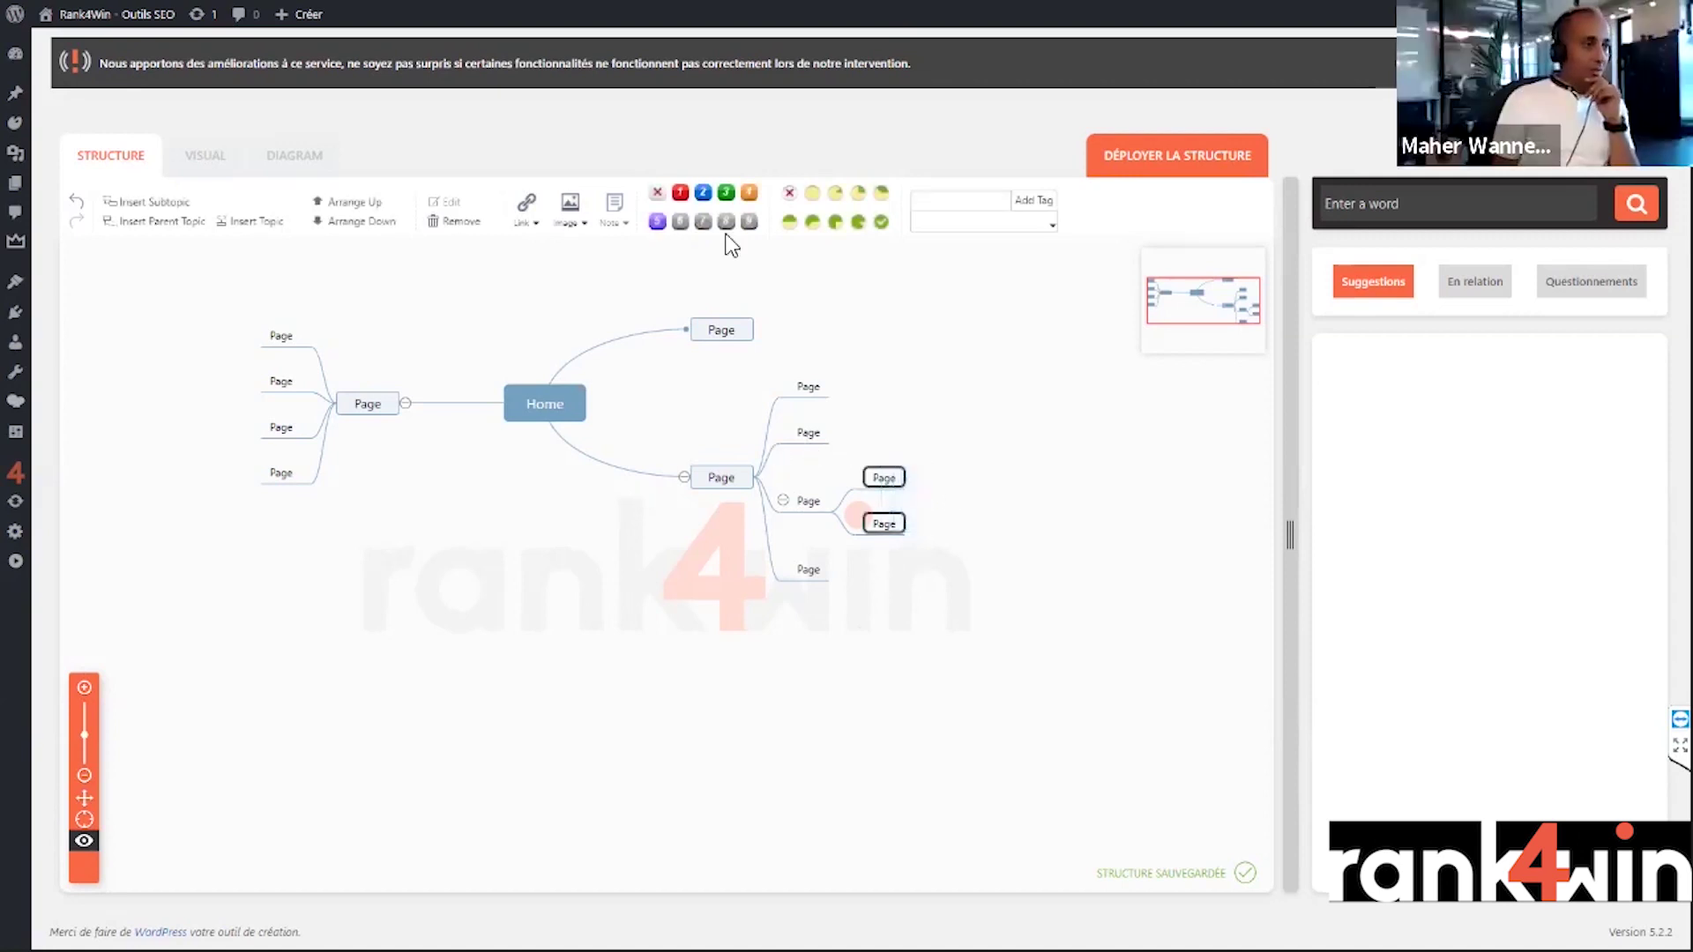
left_click(679, 194)
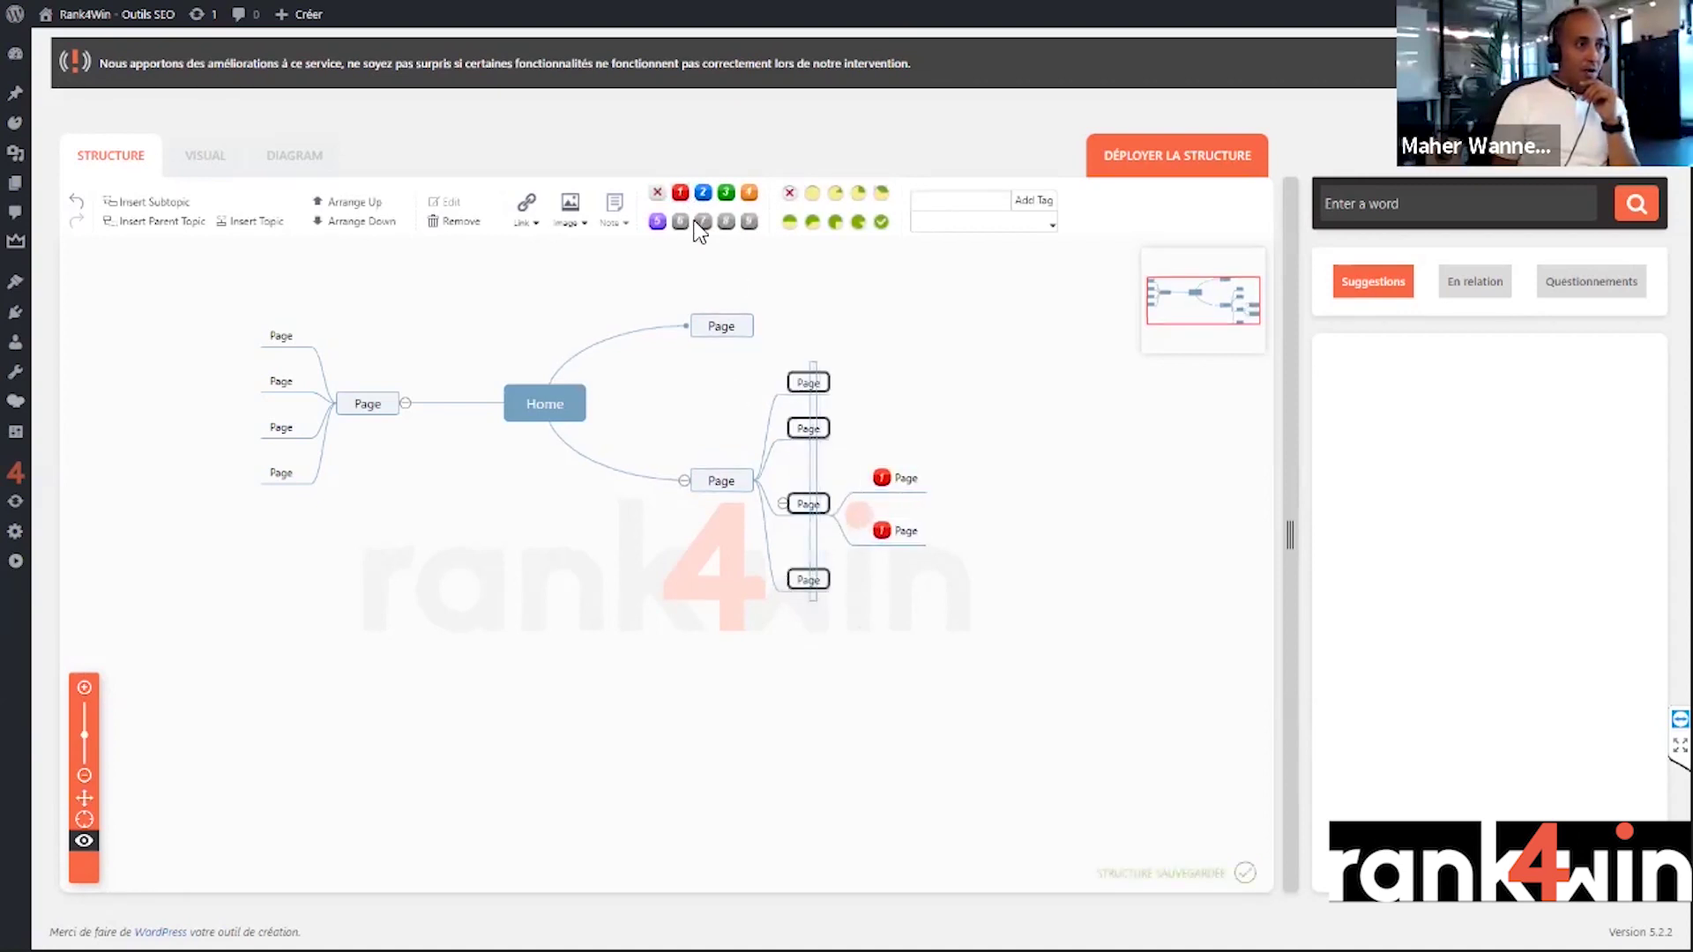
left_click(703, 192)
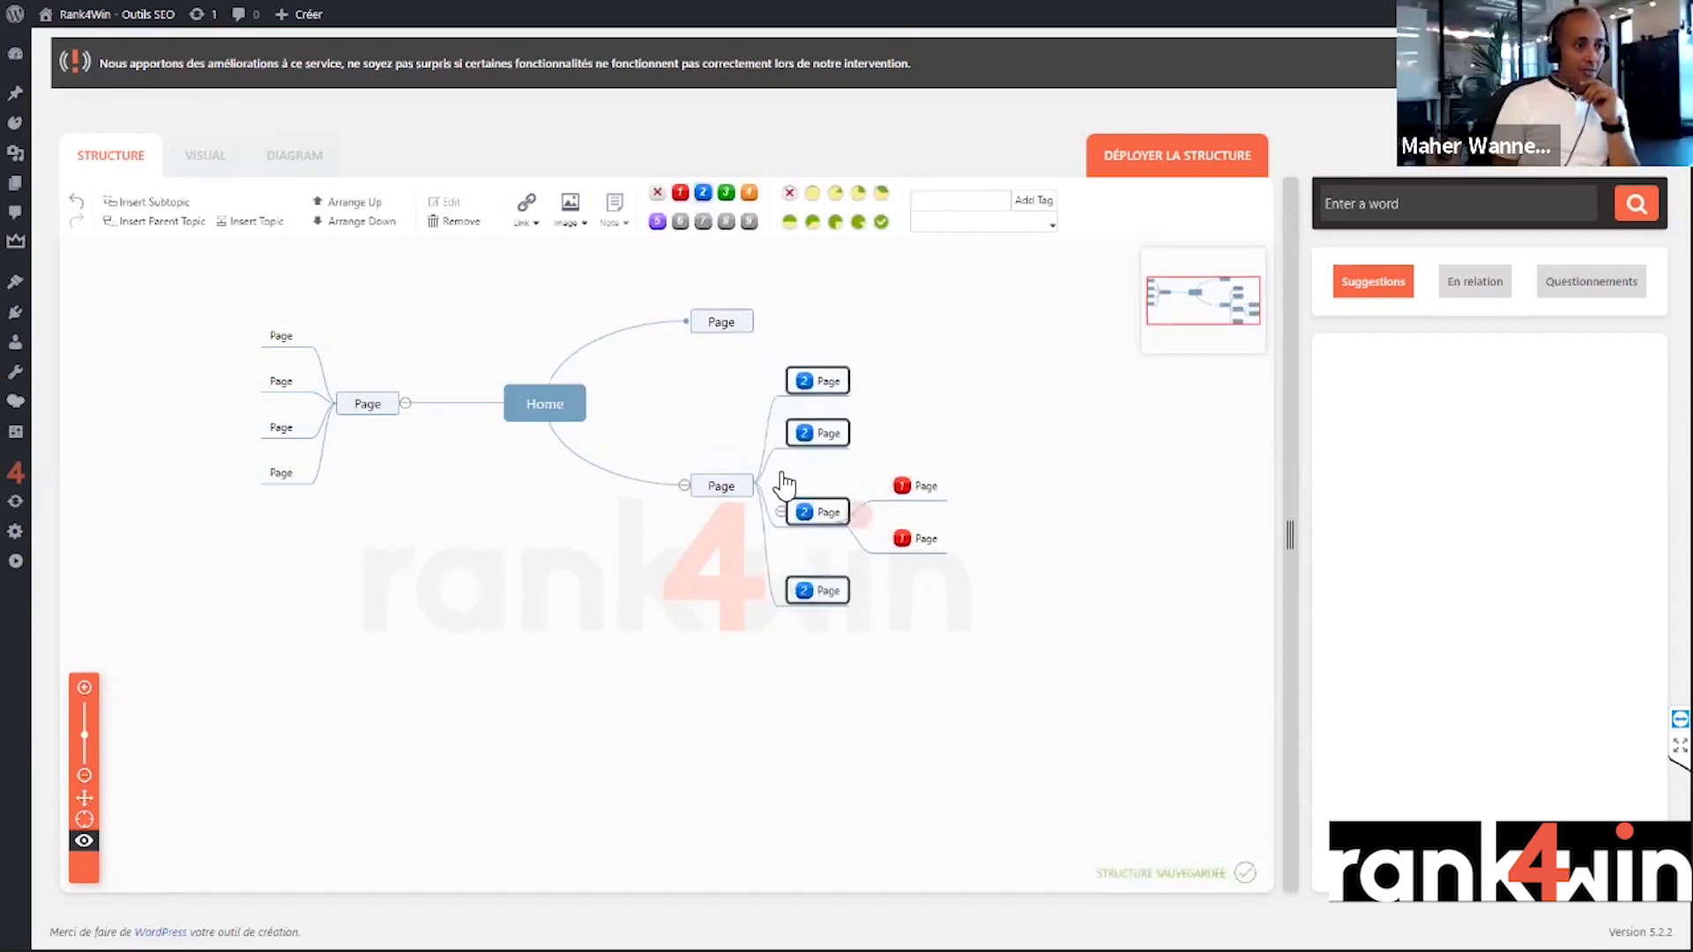
left_click(720, 486)
left_click(726, 193)
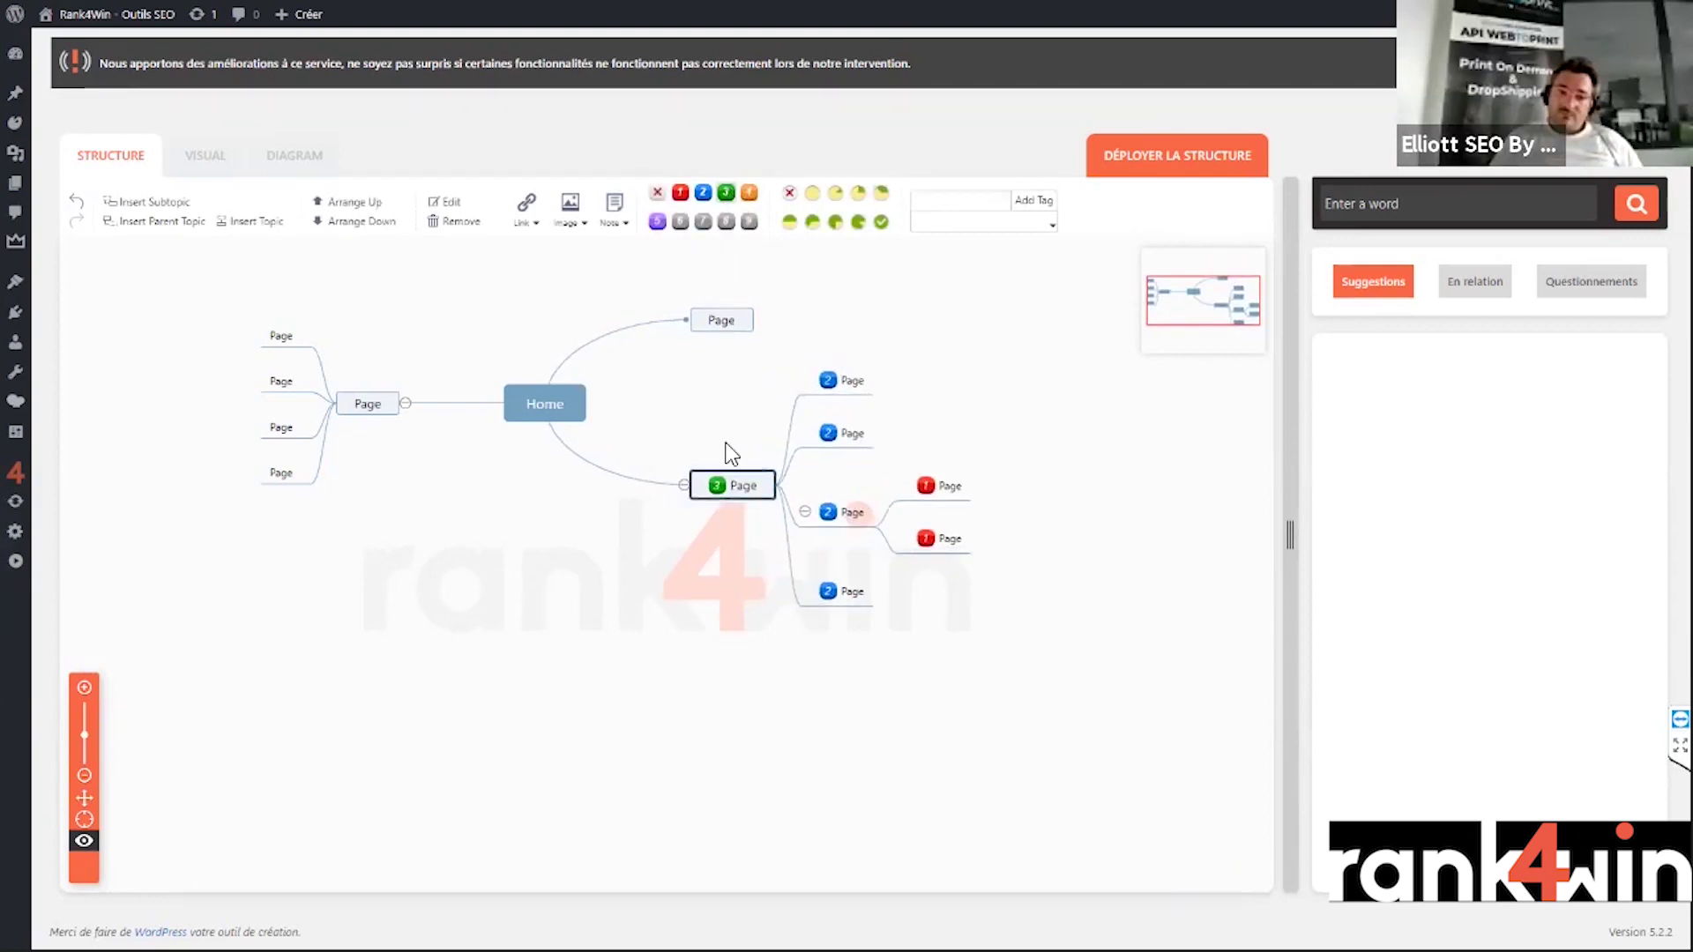
left_click(554, 403)
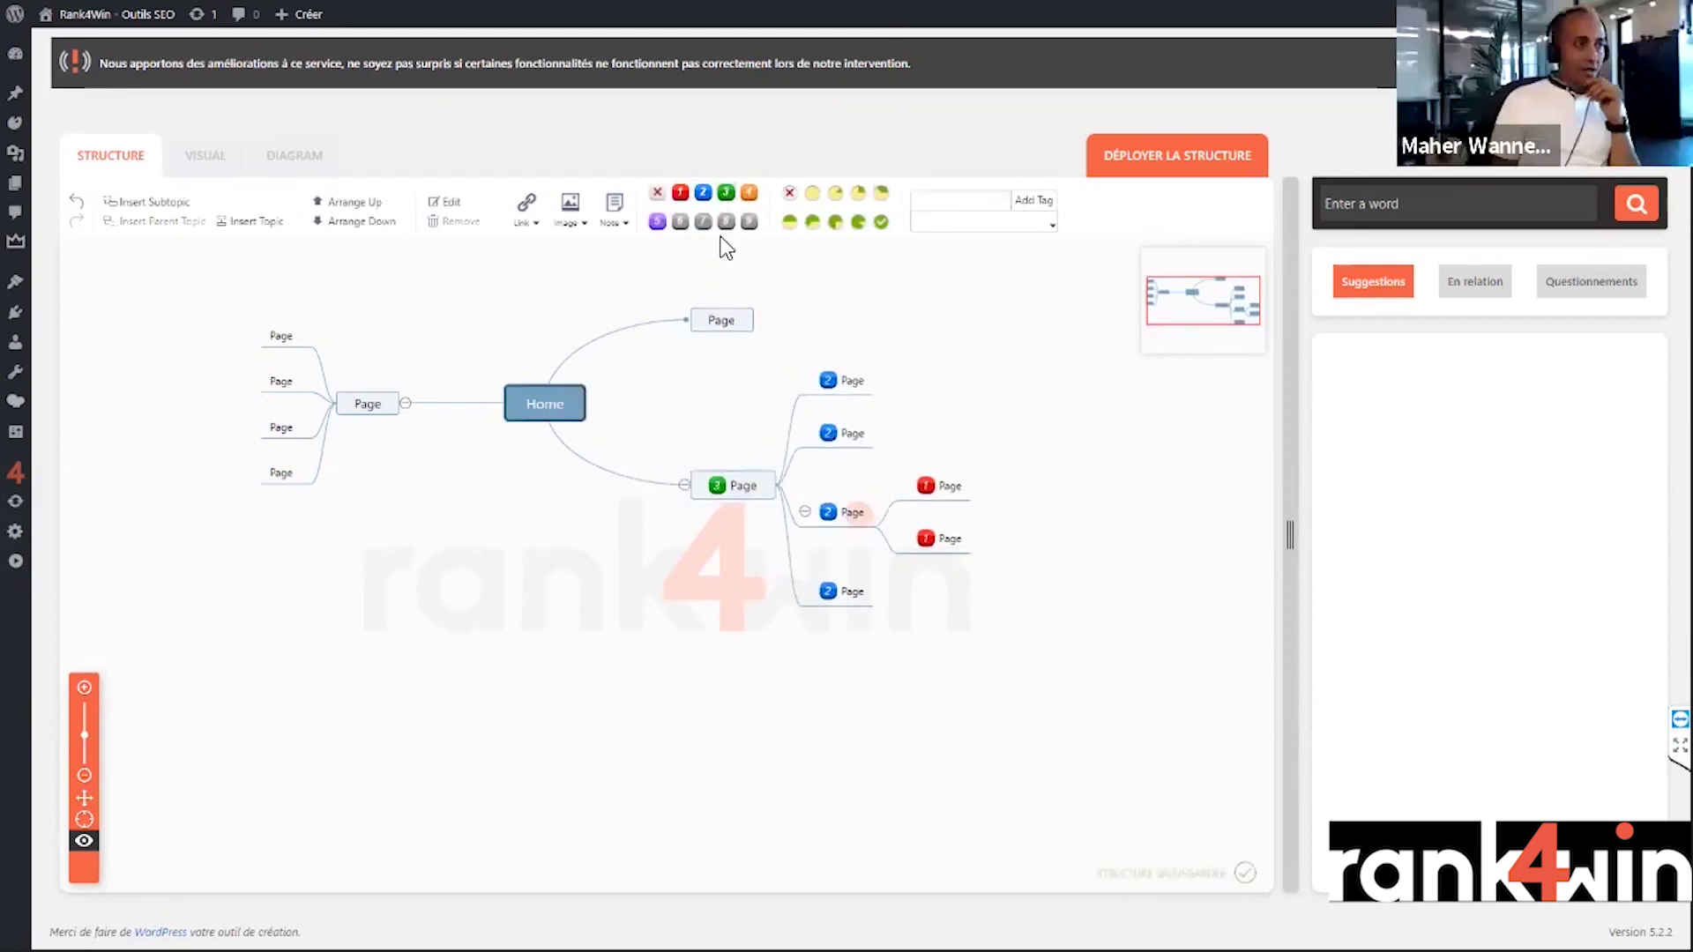
left_click(748, 192)
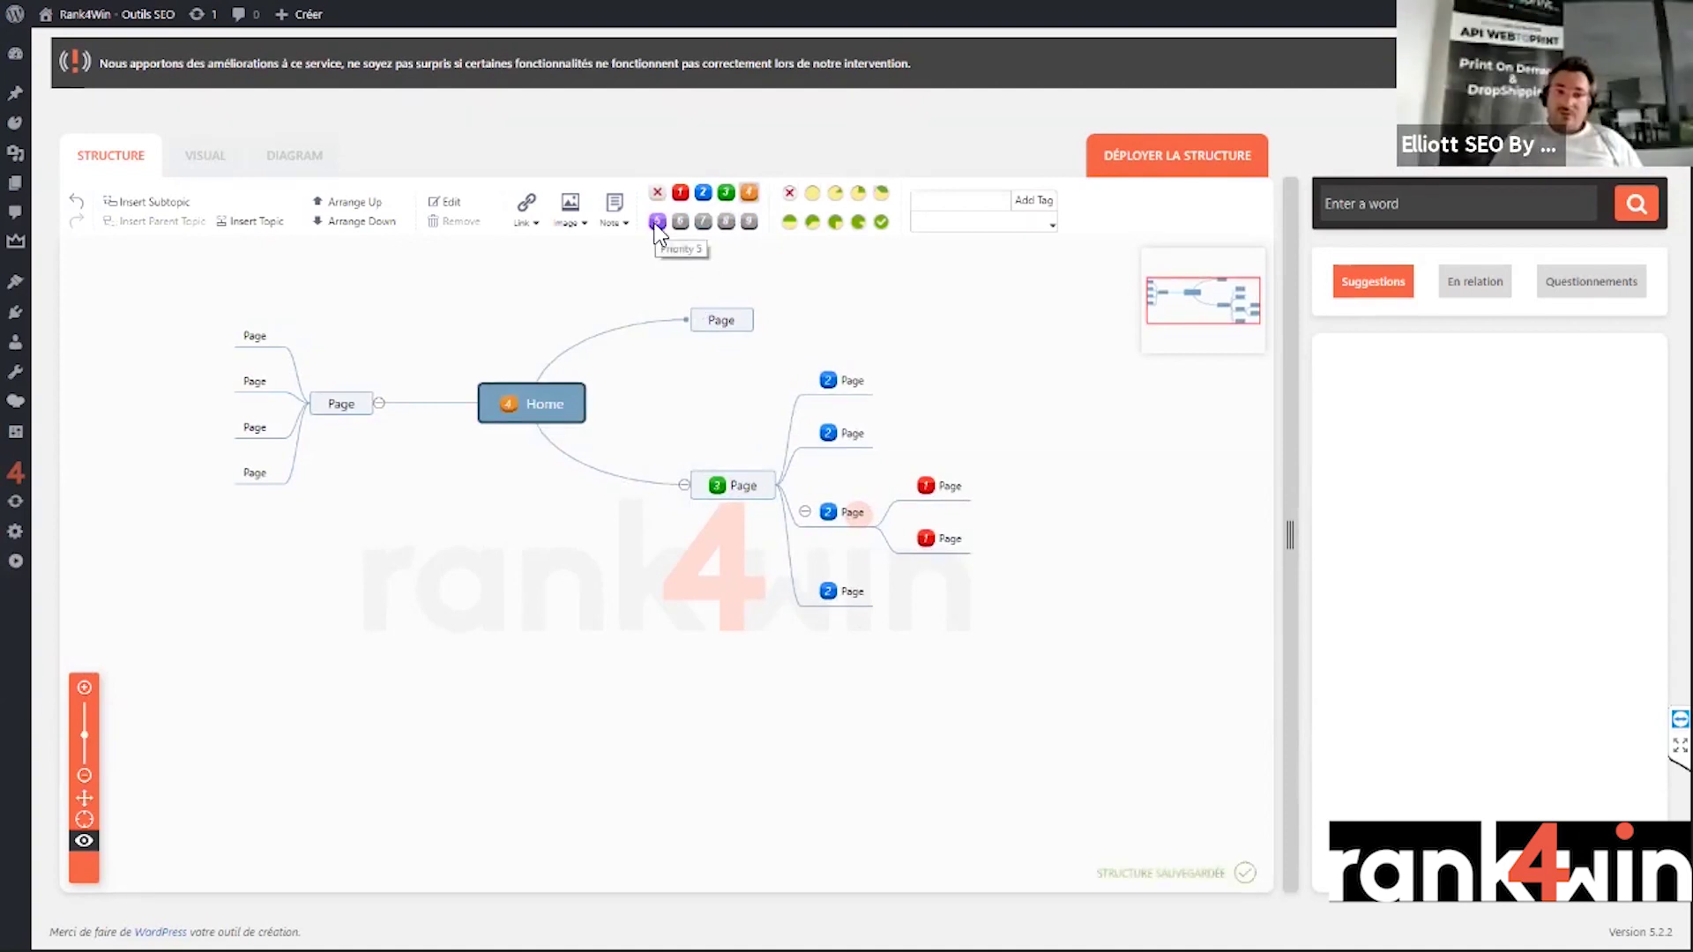
- Give the top-right page priority 3, the four left leaves priority 1 and their parent 2
left_click(730, 328)
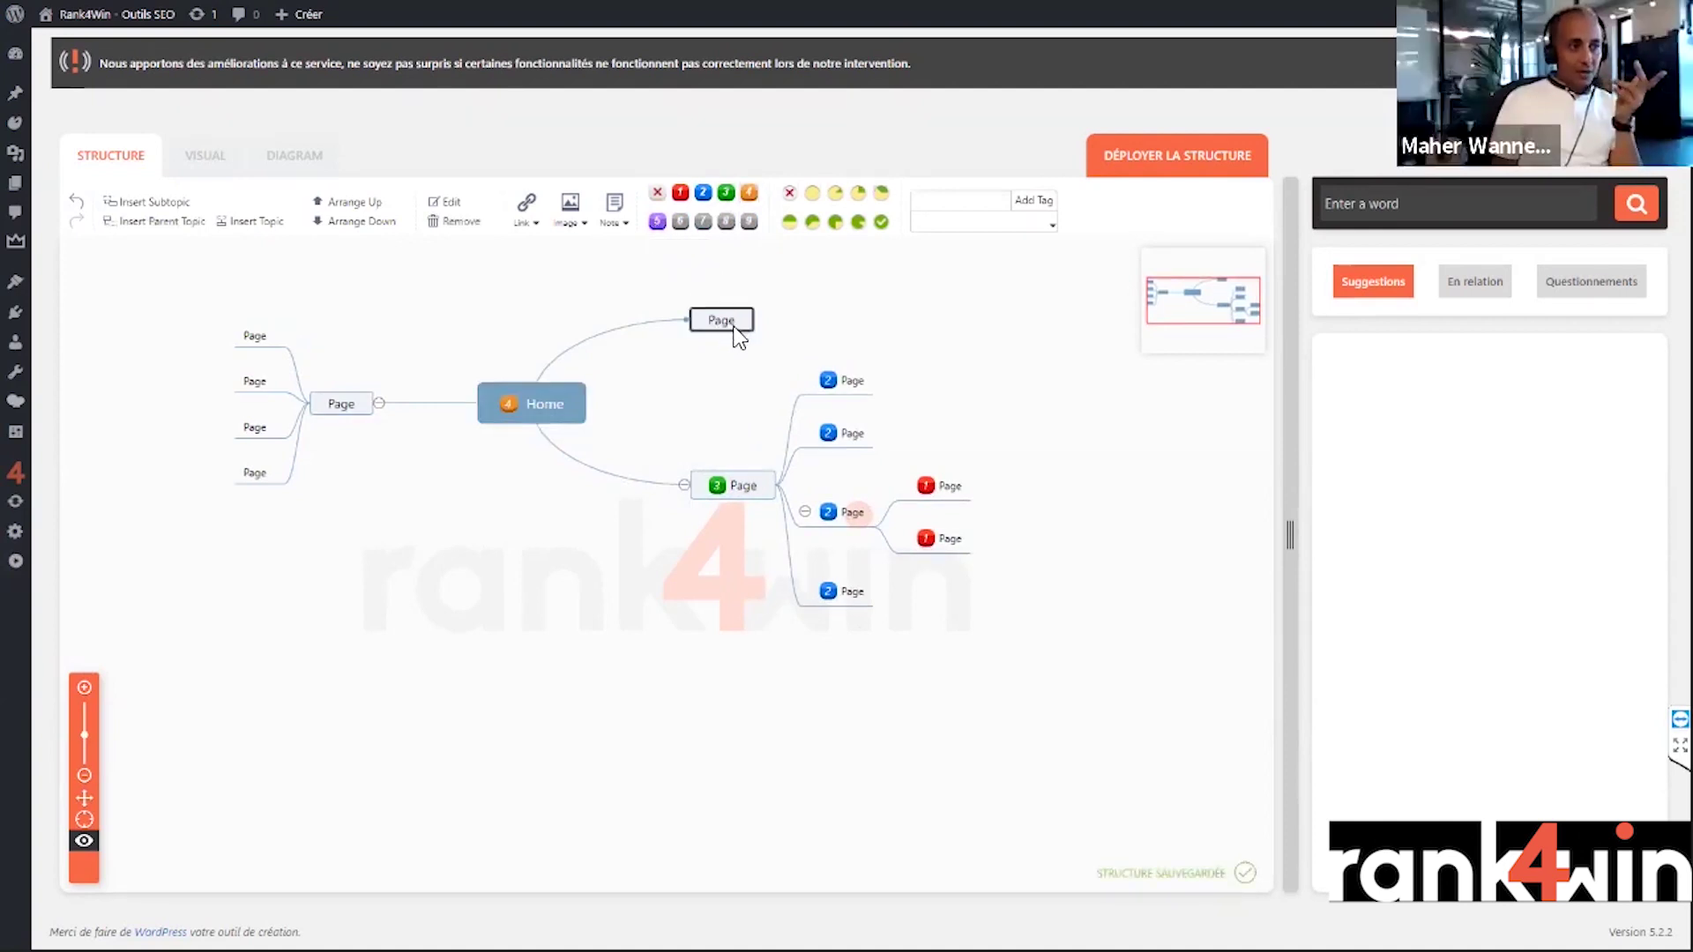
left_click(726, 192)
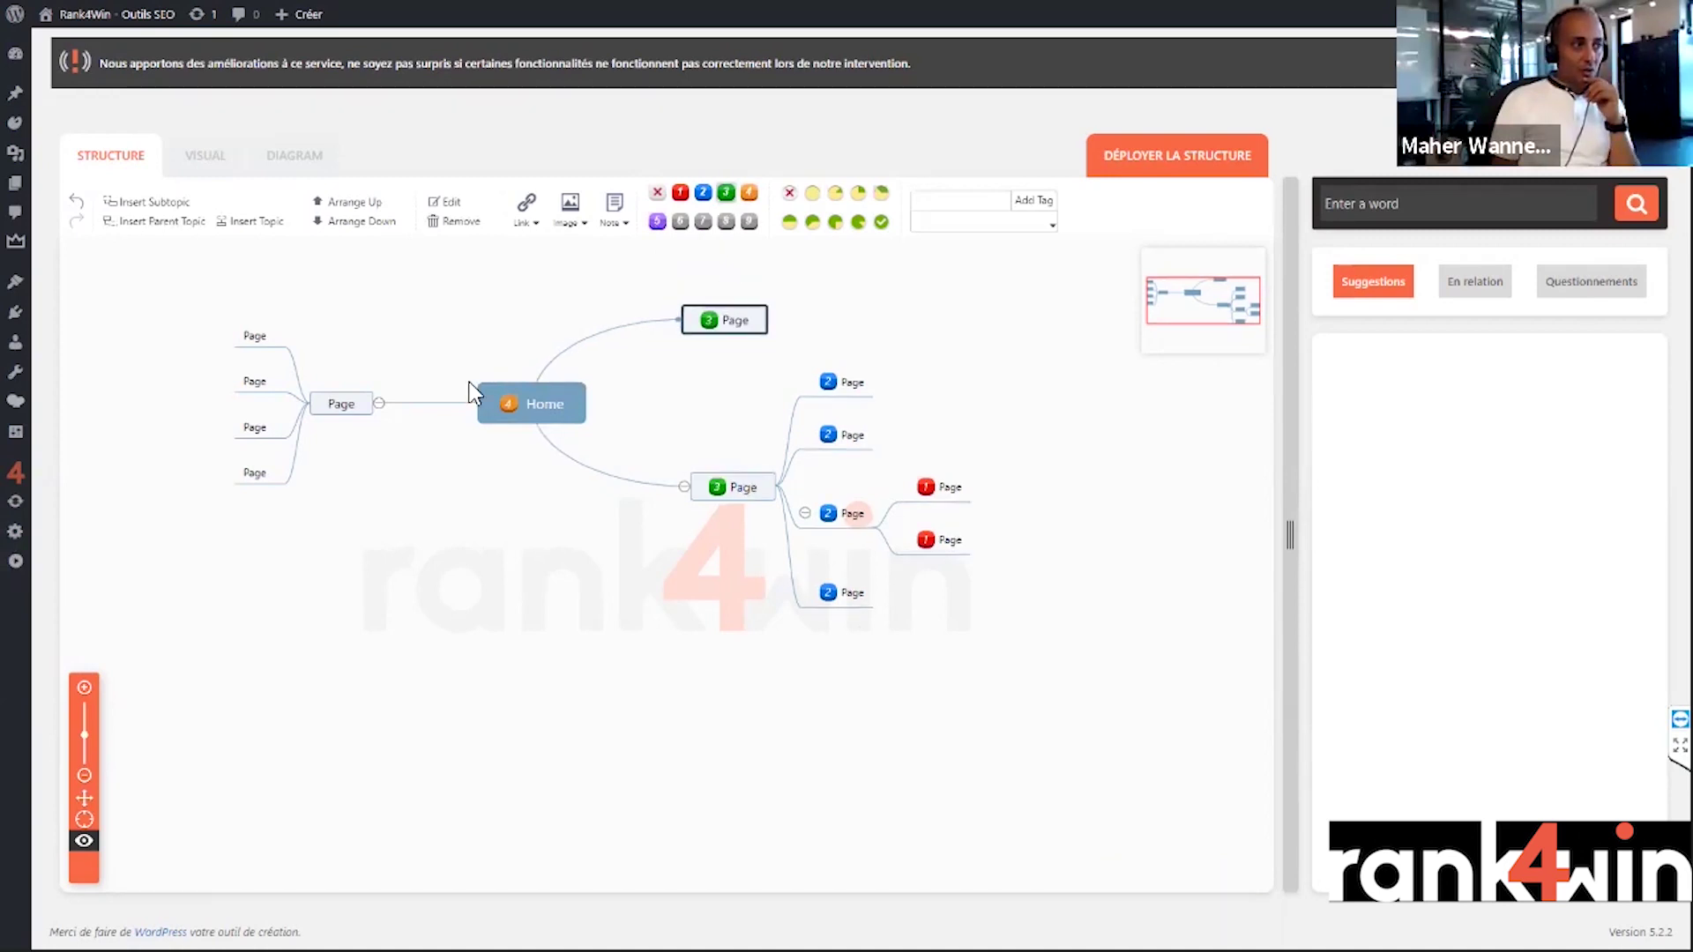
left_click(349, 404)
left_click(726, 192)
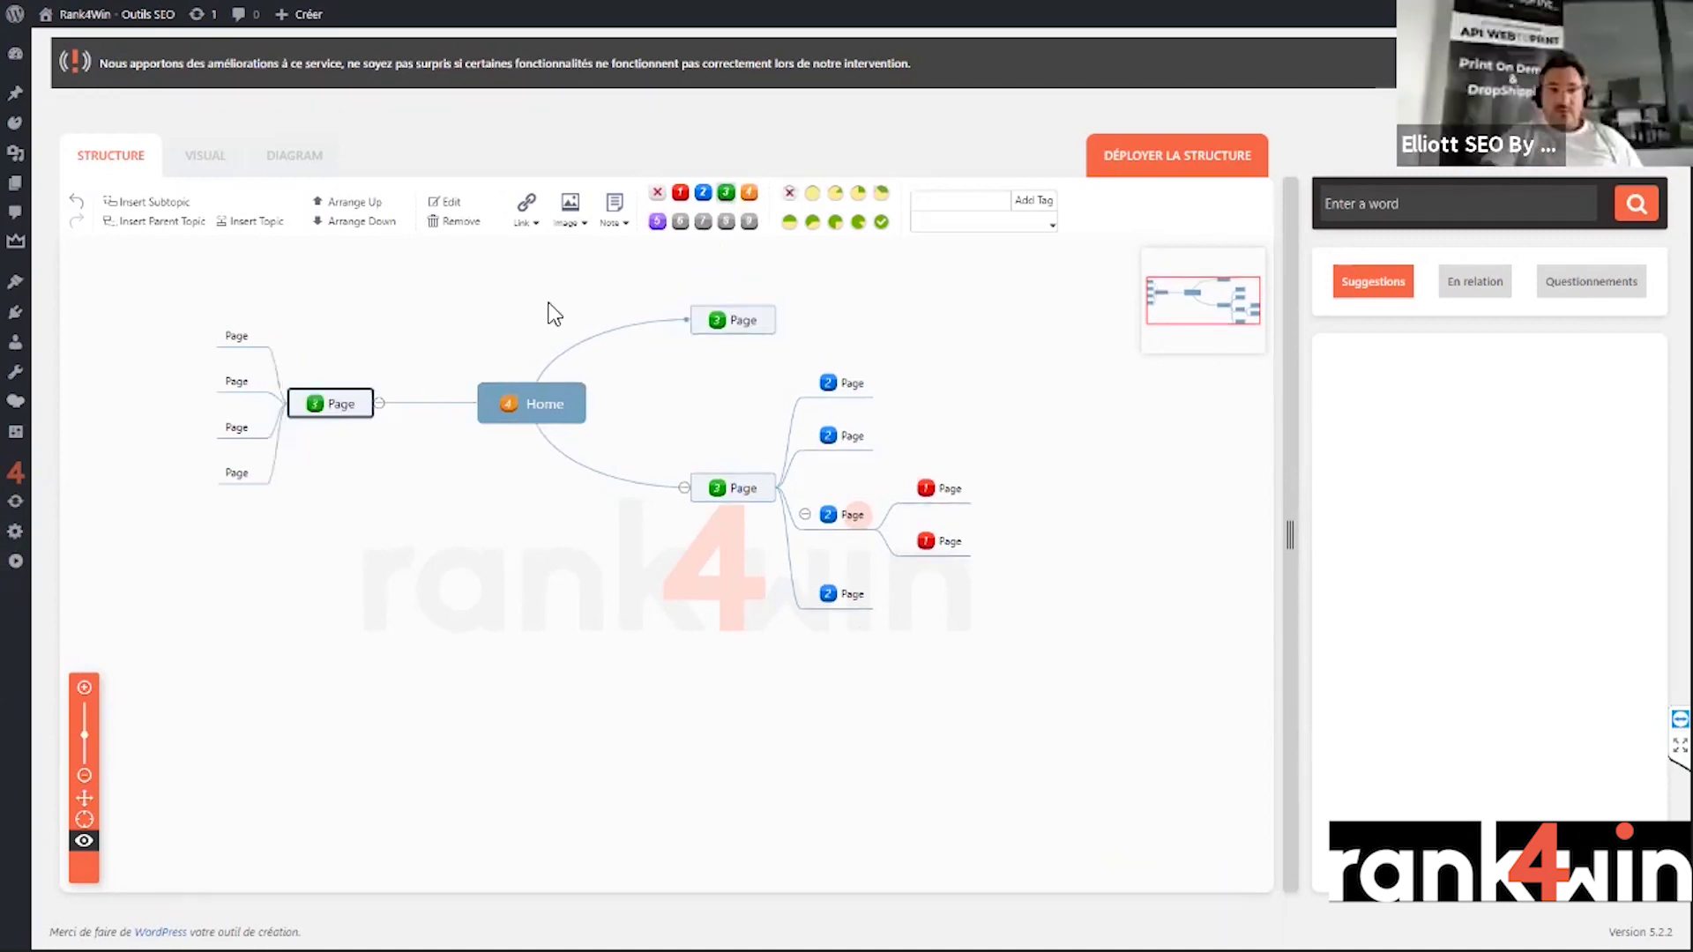
left_click_drag(208, 317, 246, 494)
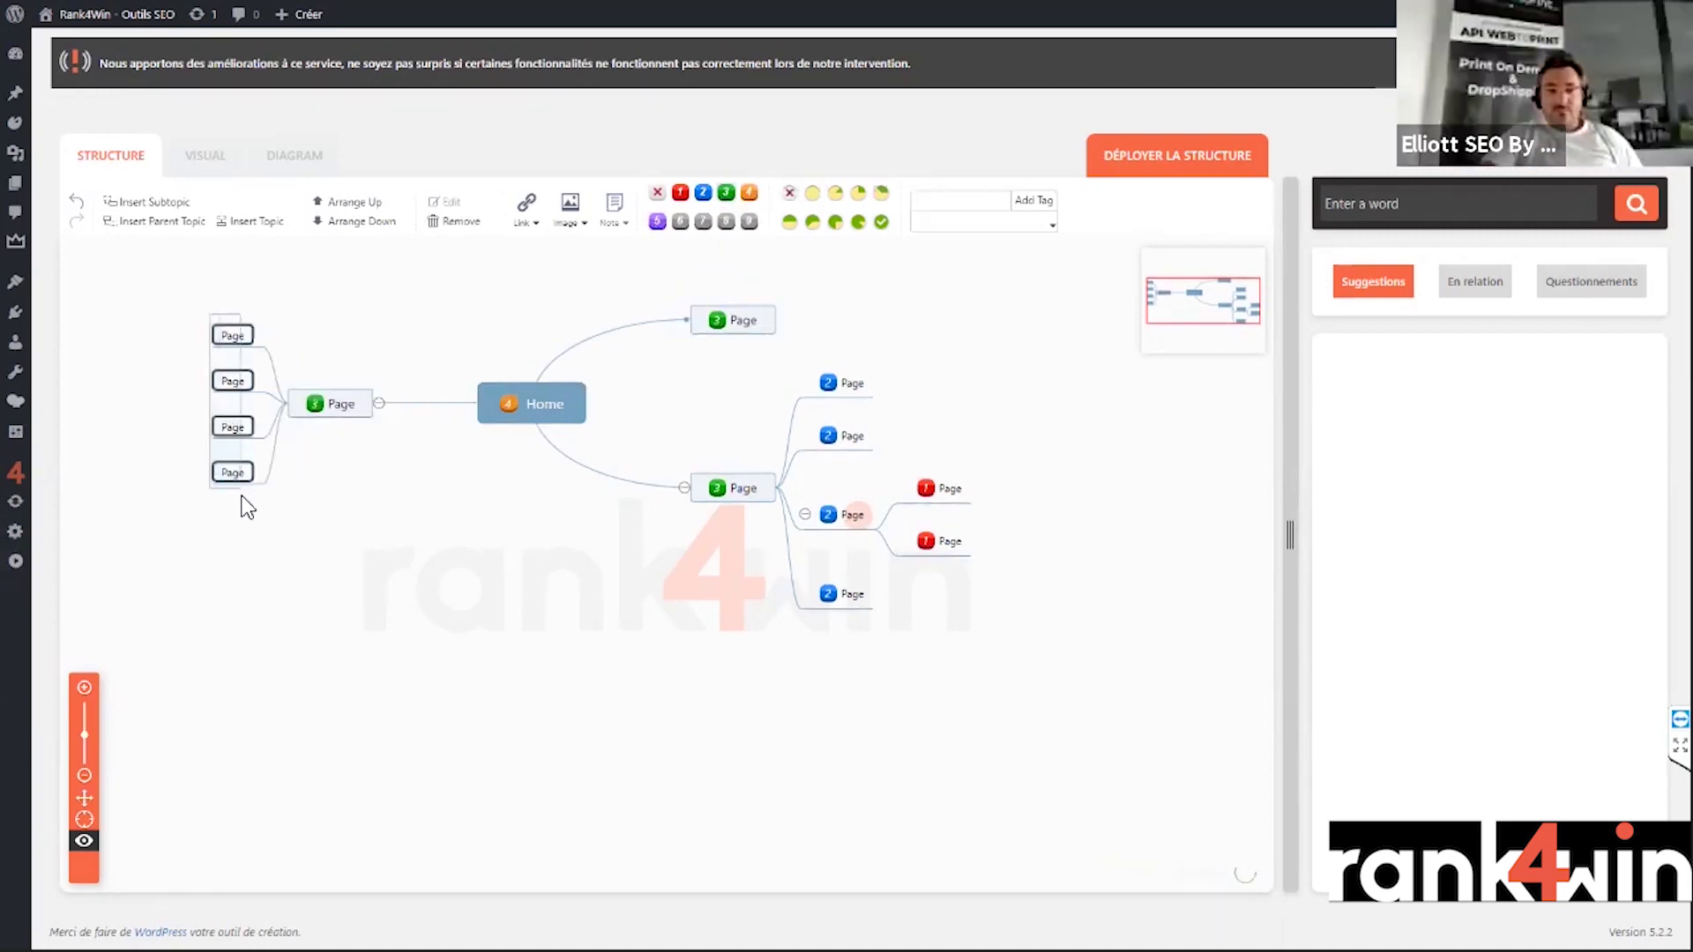
left_click(679, 192)
left_click(331, 406)
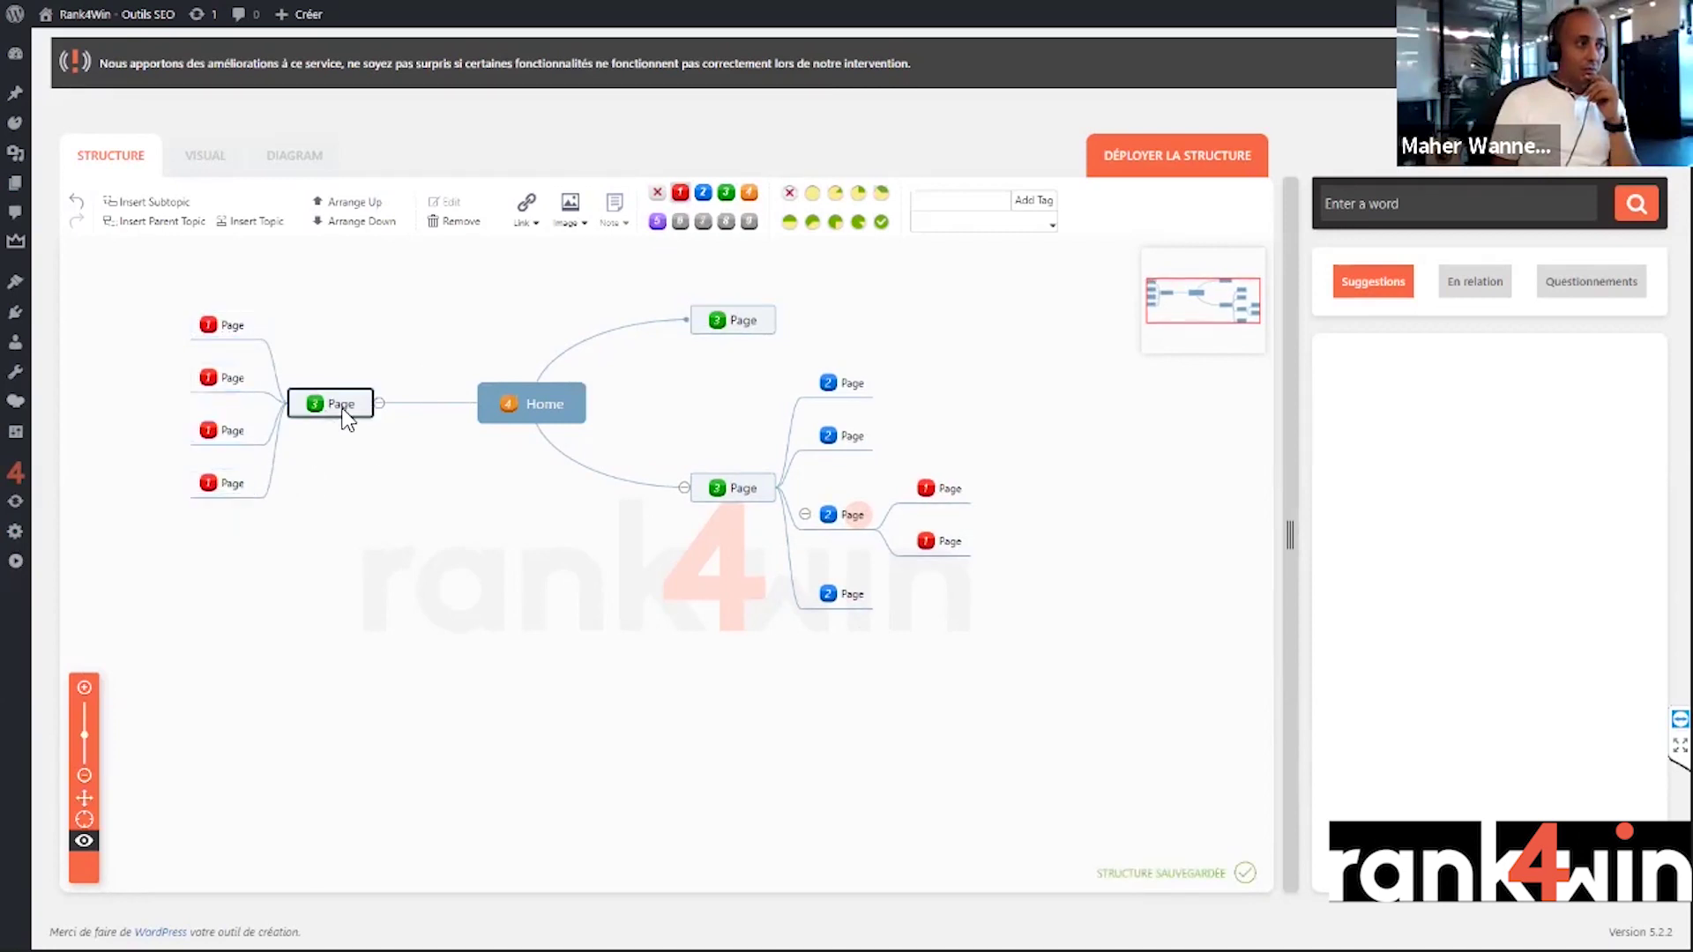
left_click(702, 192)
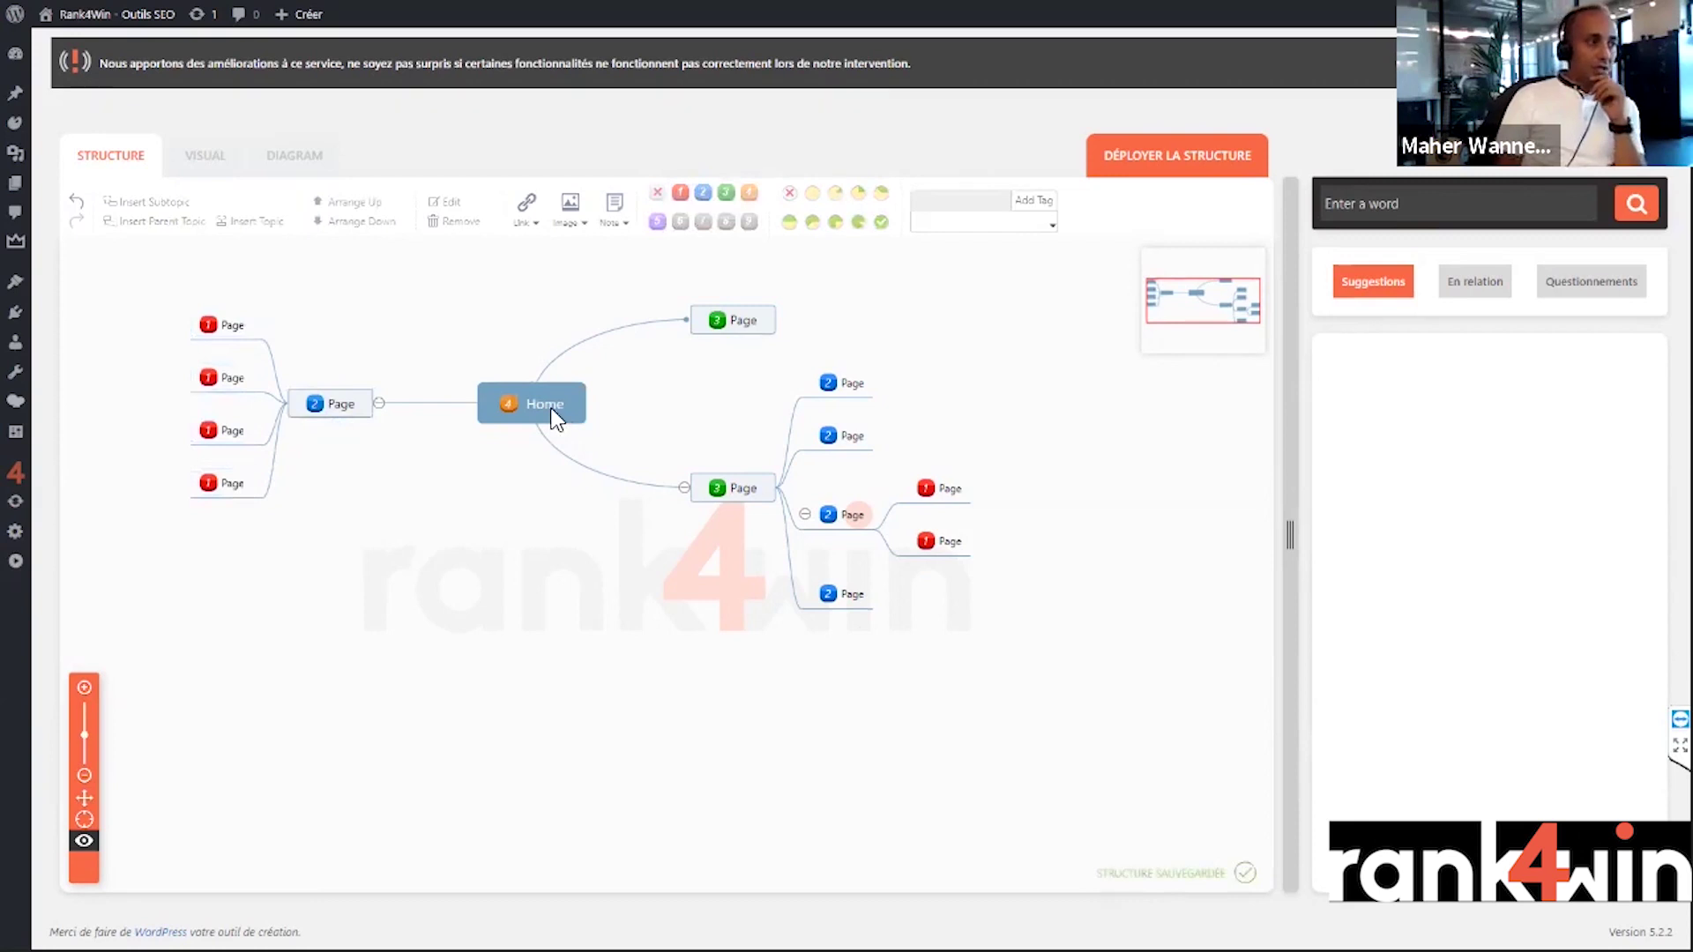
left_click_drag(555, 415, 610, 425)
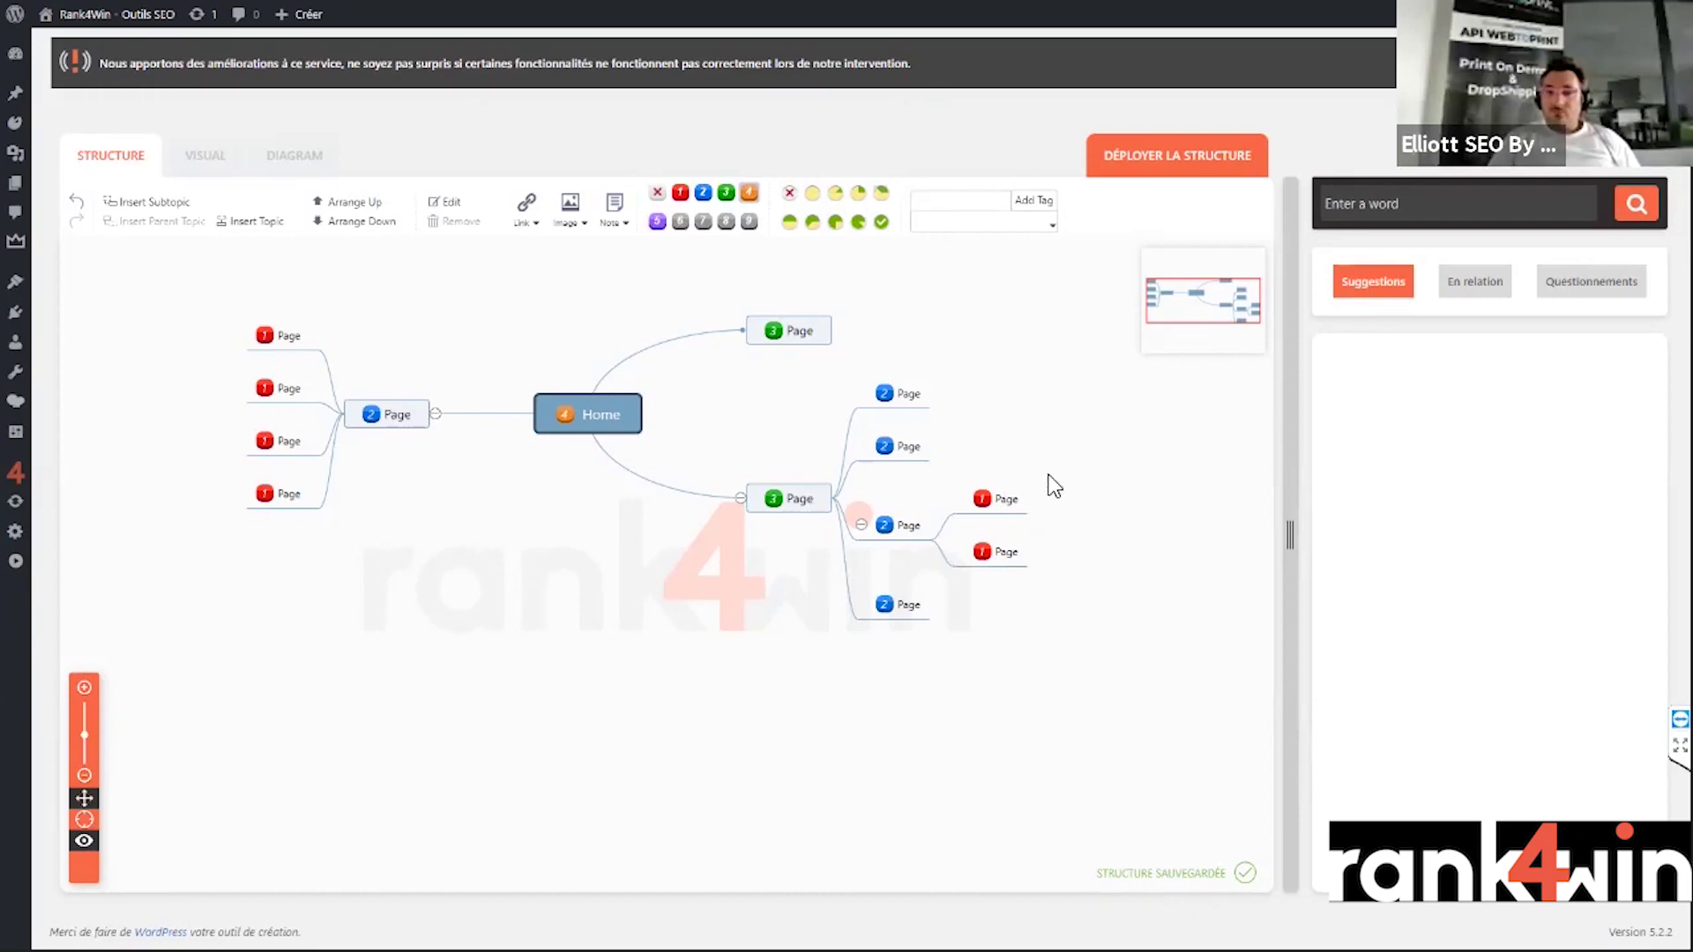
left_click_drag(1062, 487, 1002, 605)
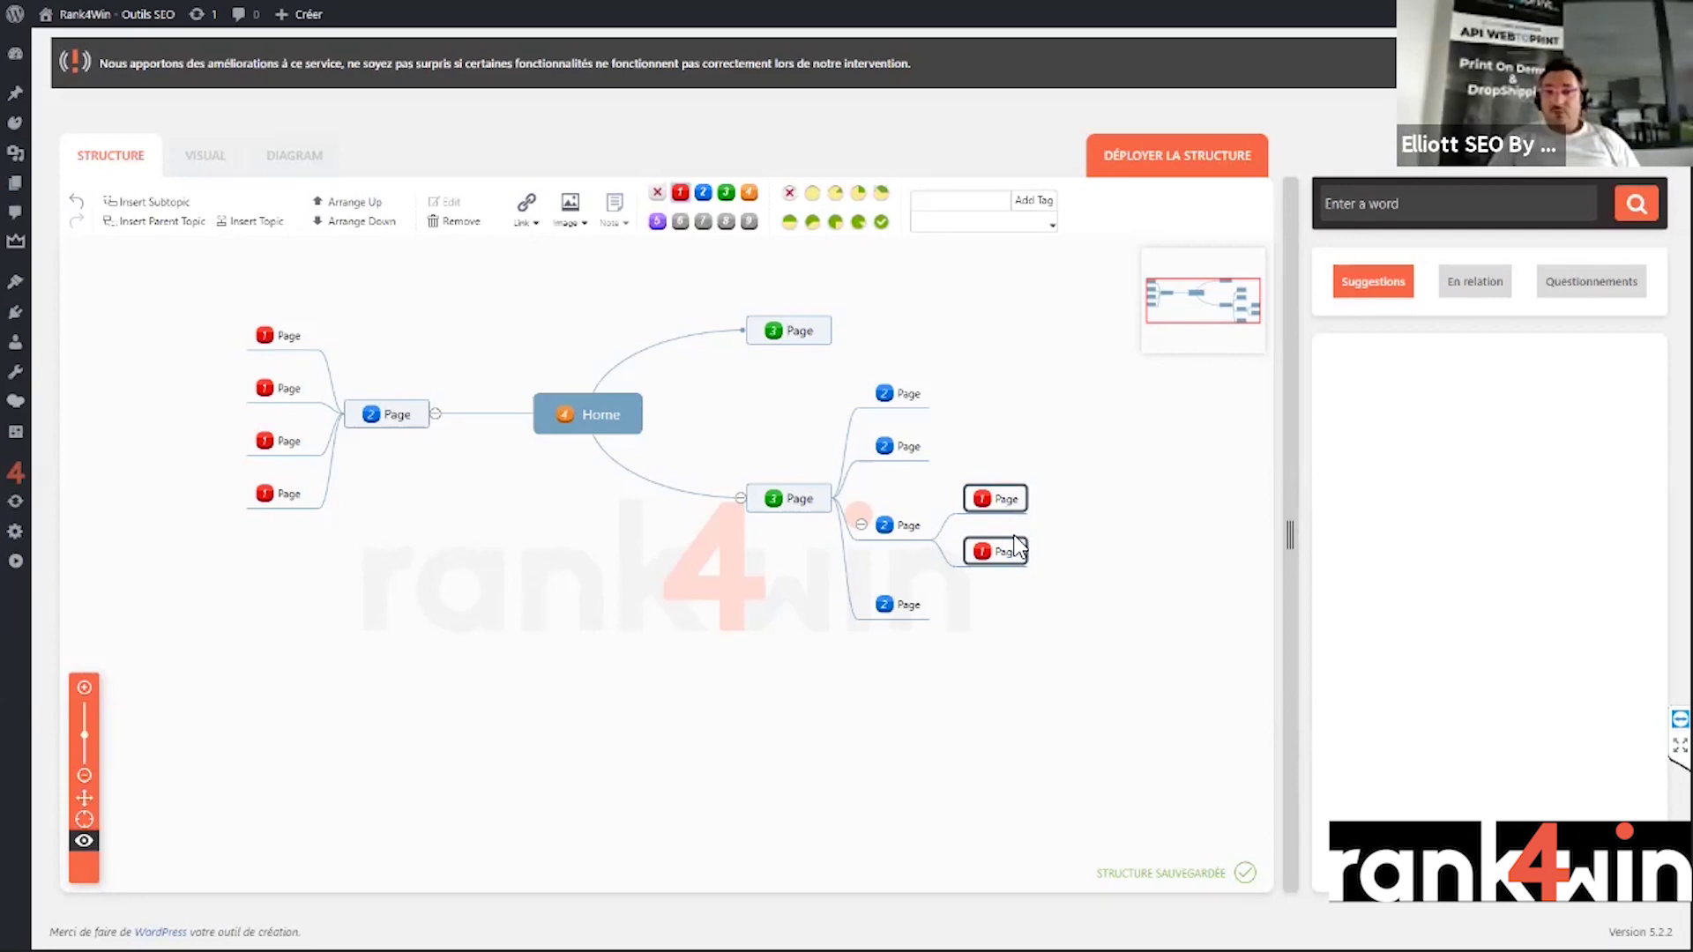
left_click(1050, 505)
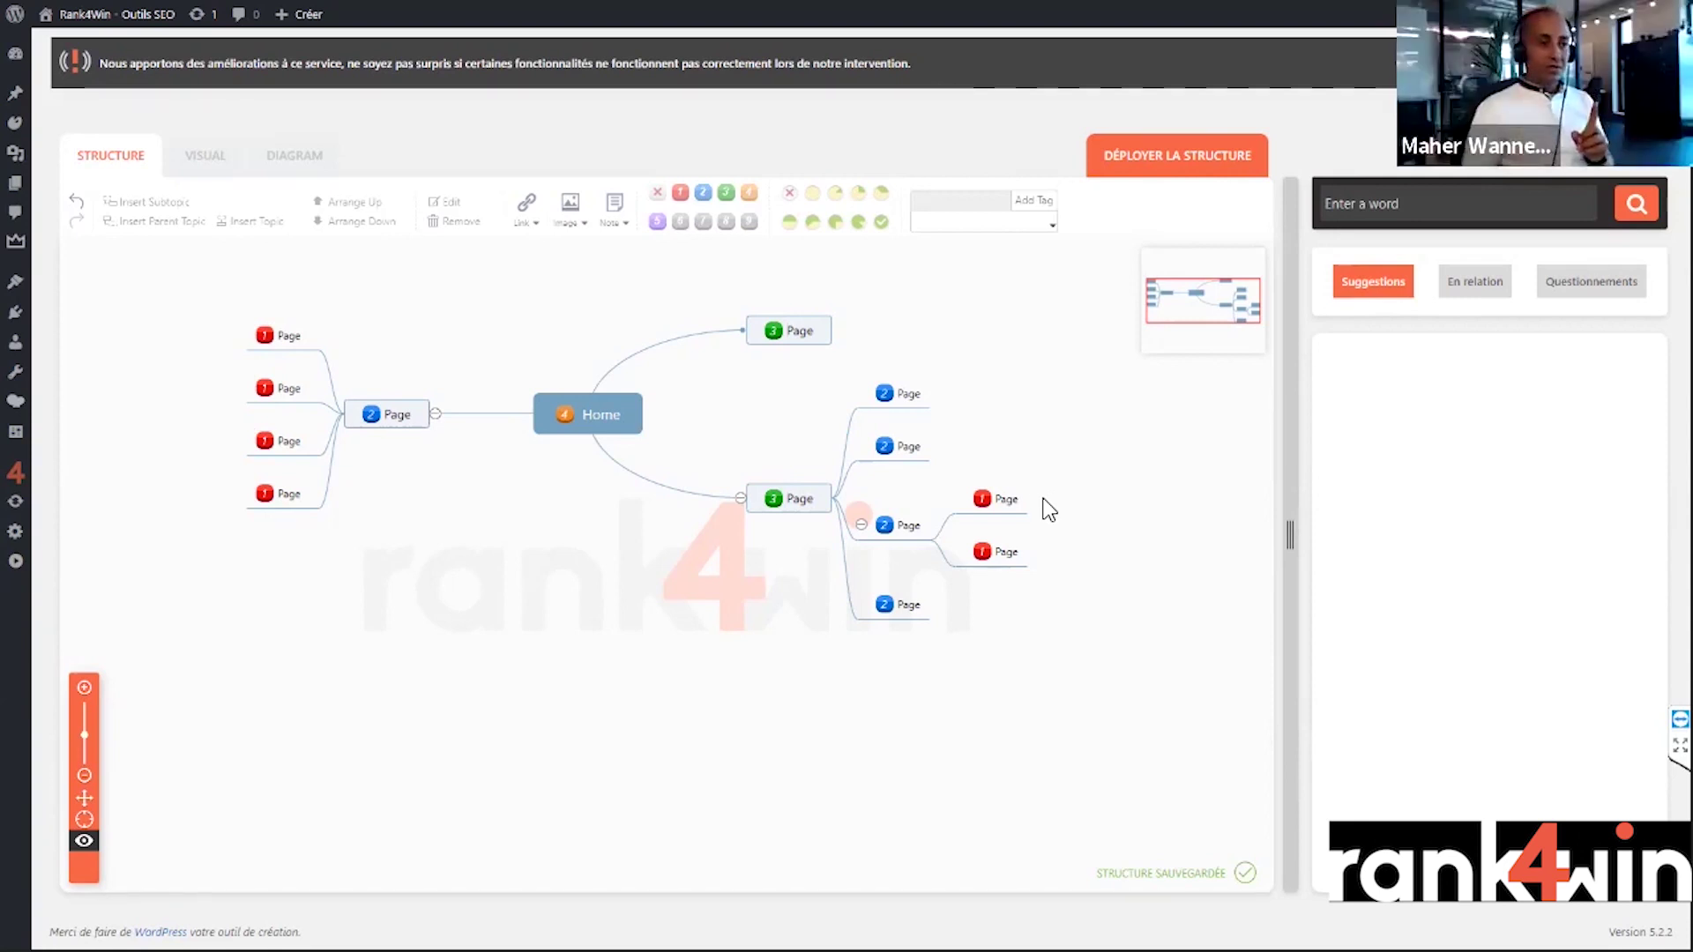
left_click(1016, 502)
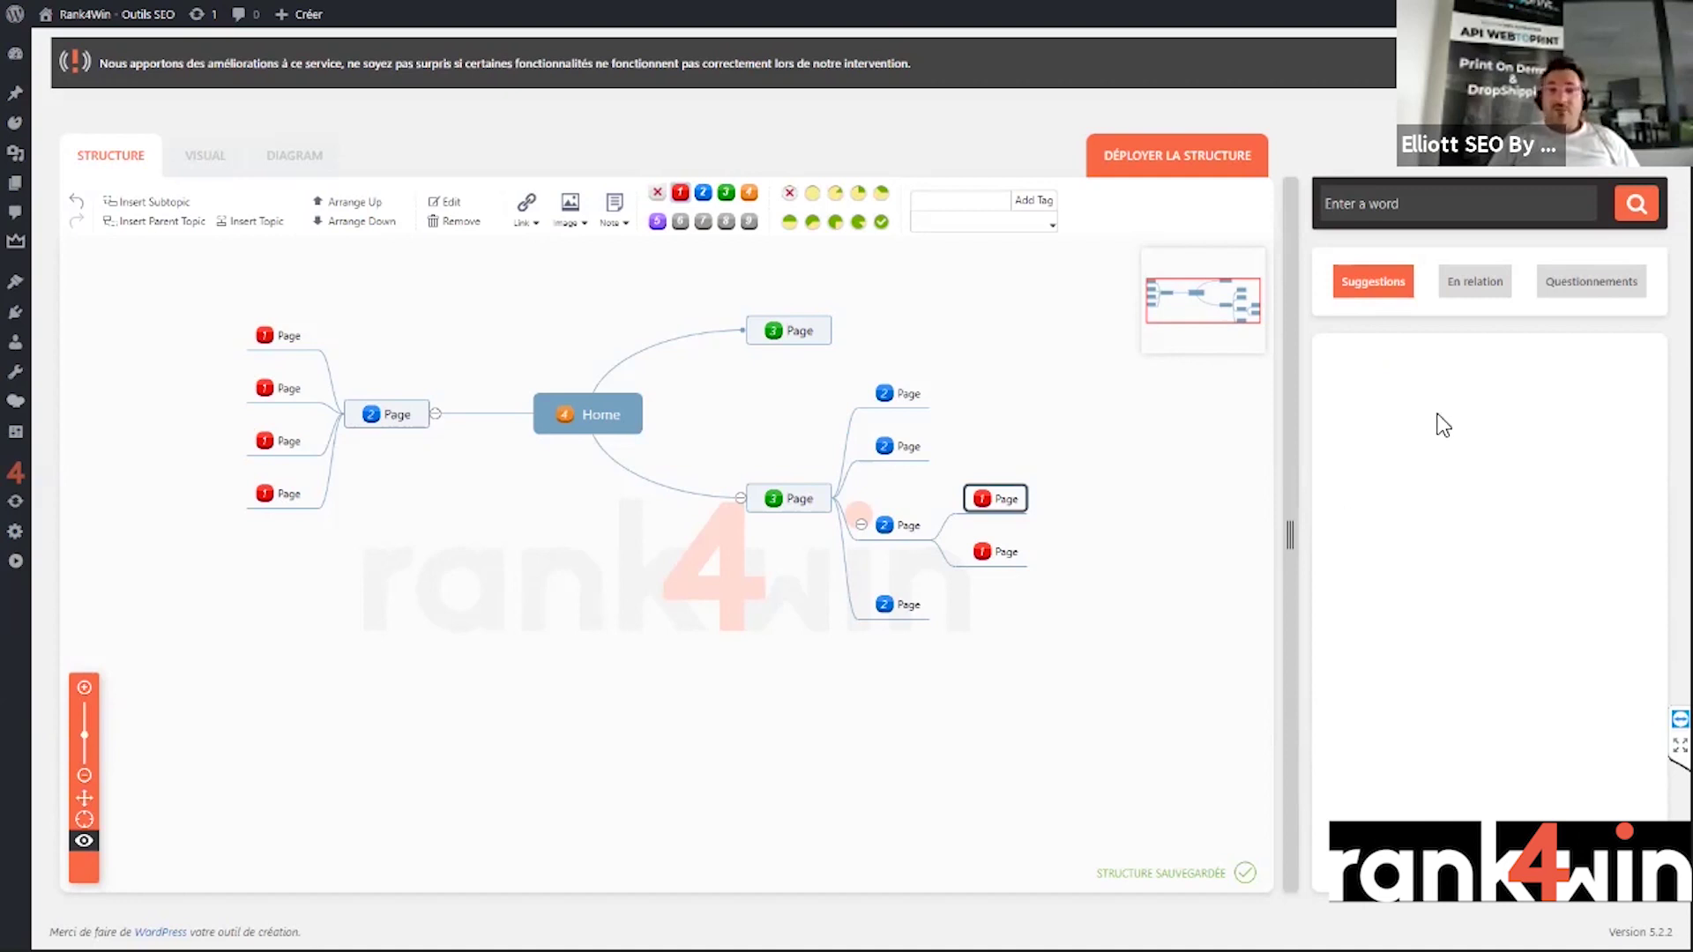
- Search keyword suggestions for 'seo' and select both red Page nodes
left_click(1426, 206)
type("seo")
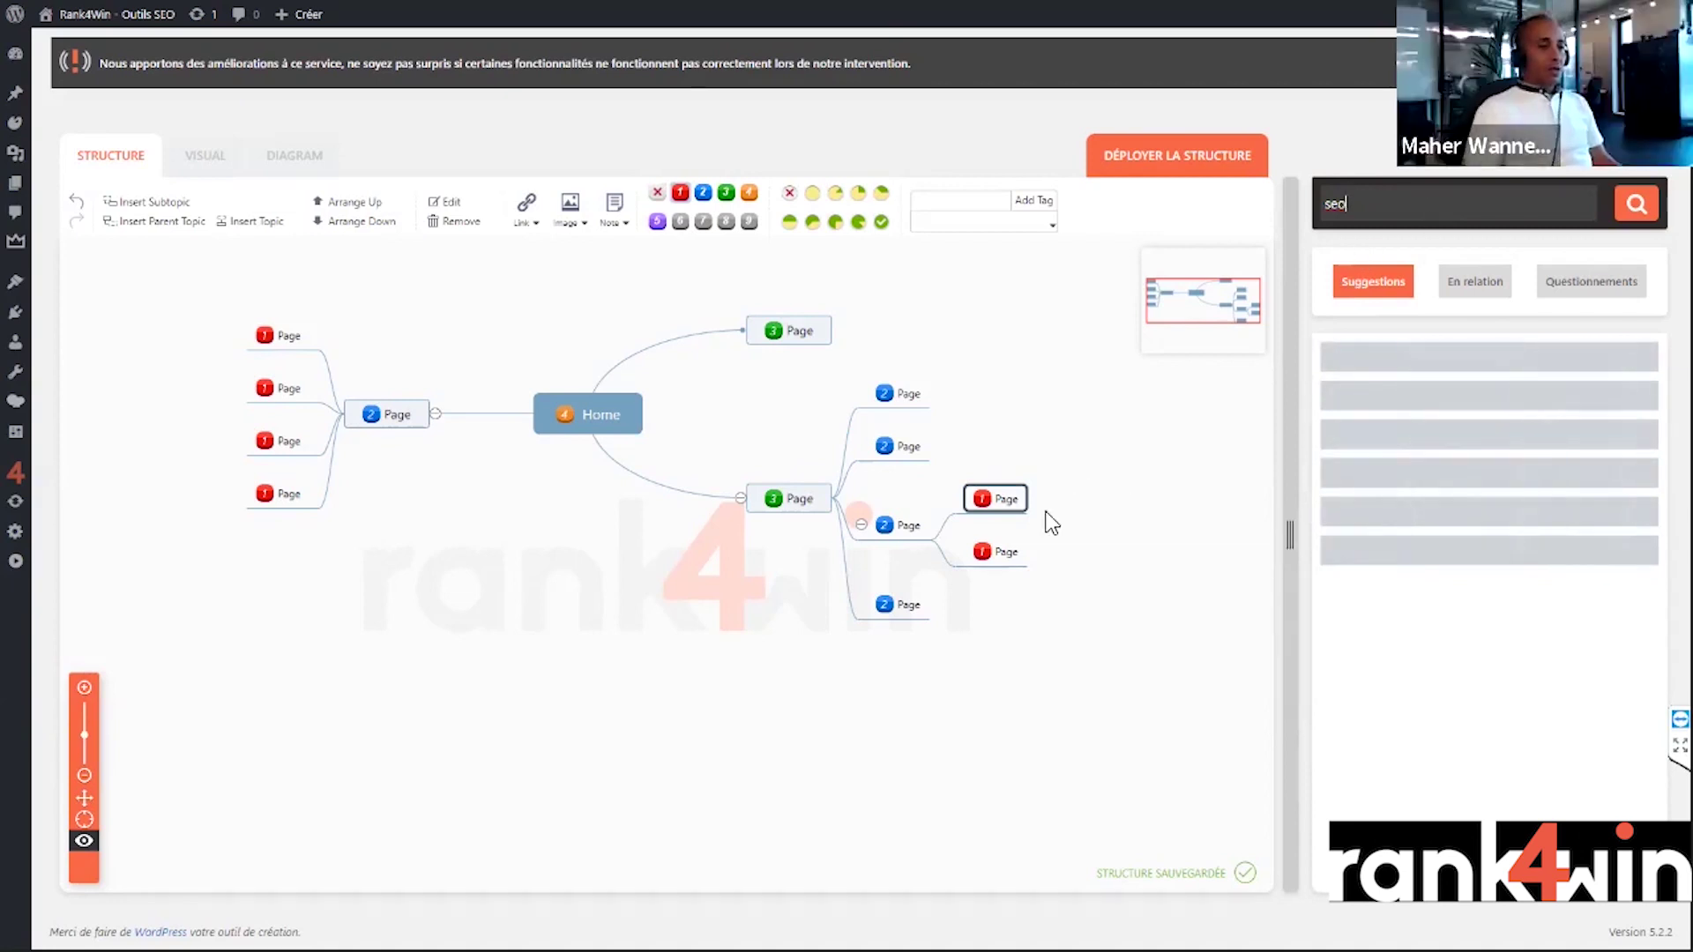
left_click(1004, 446)
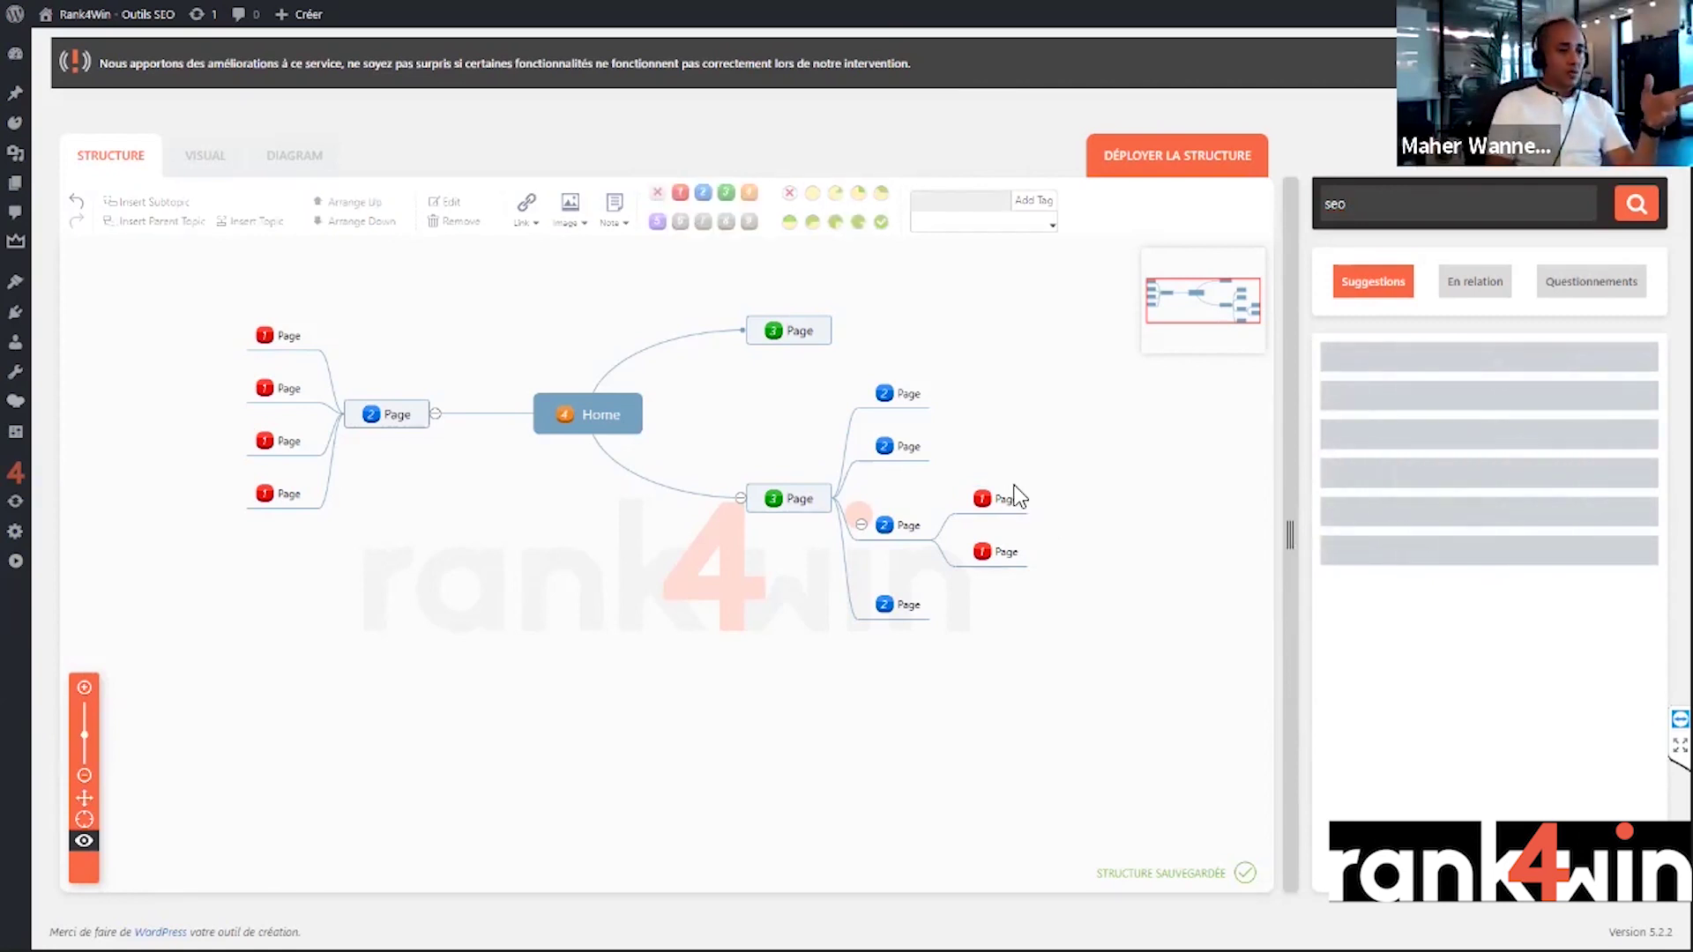
left_click_drag(1020, 478, 997, 604)
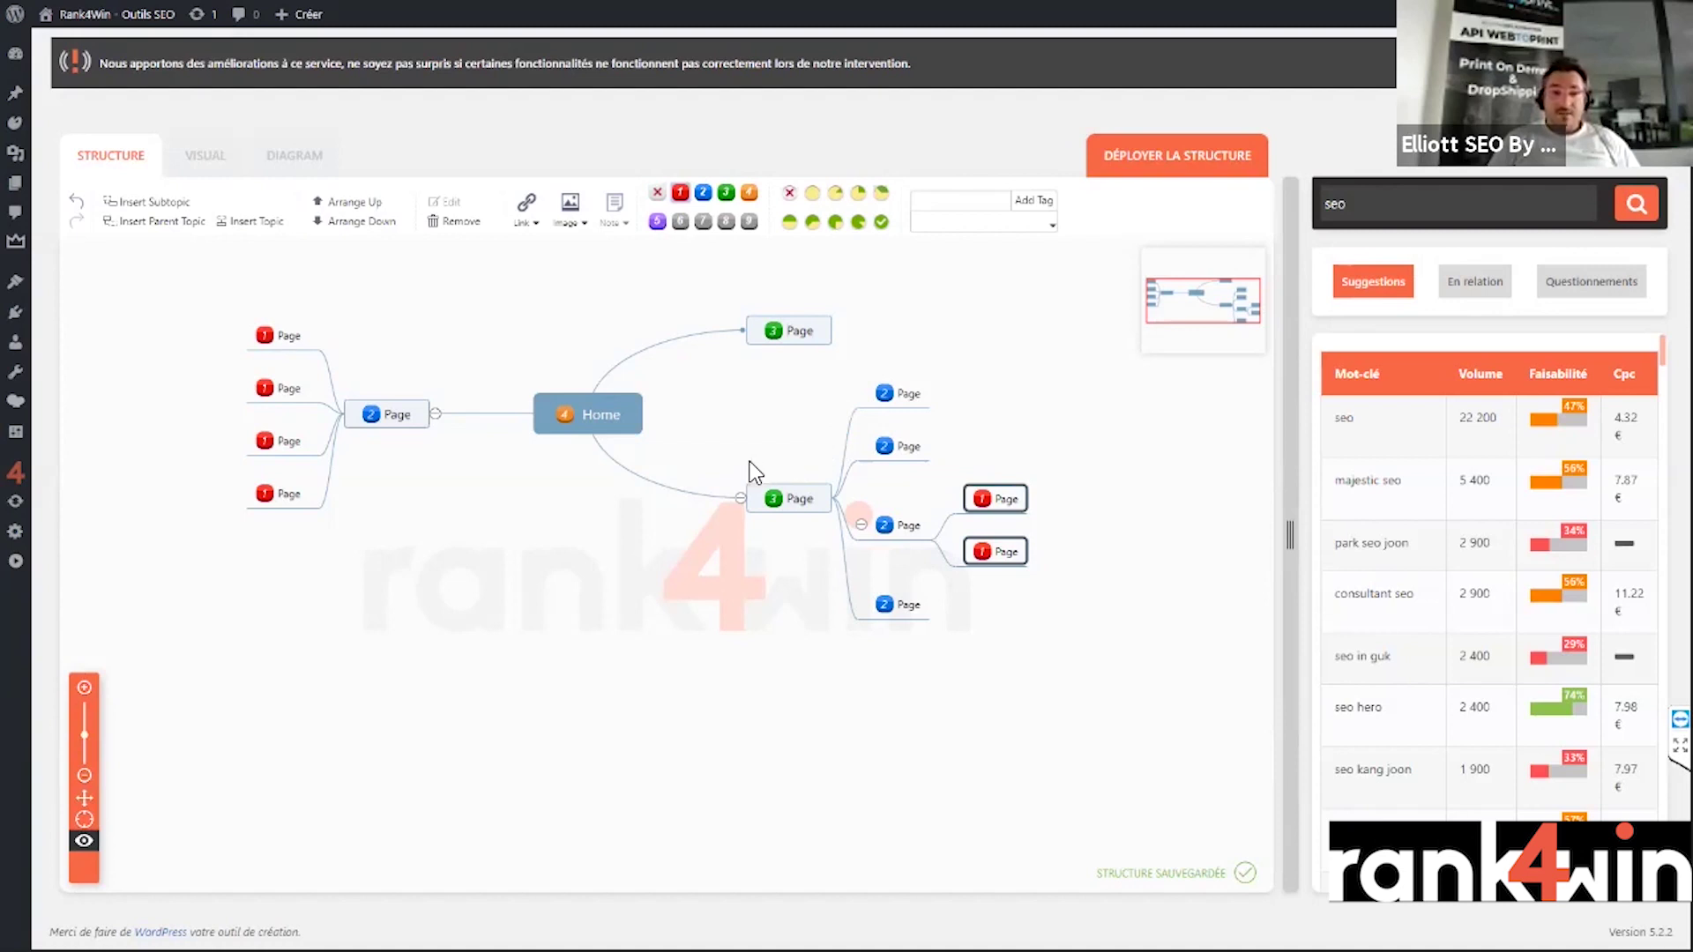
left_click(799, 334)
left_click(800, 507)
left_click(397, 422)
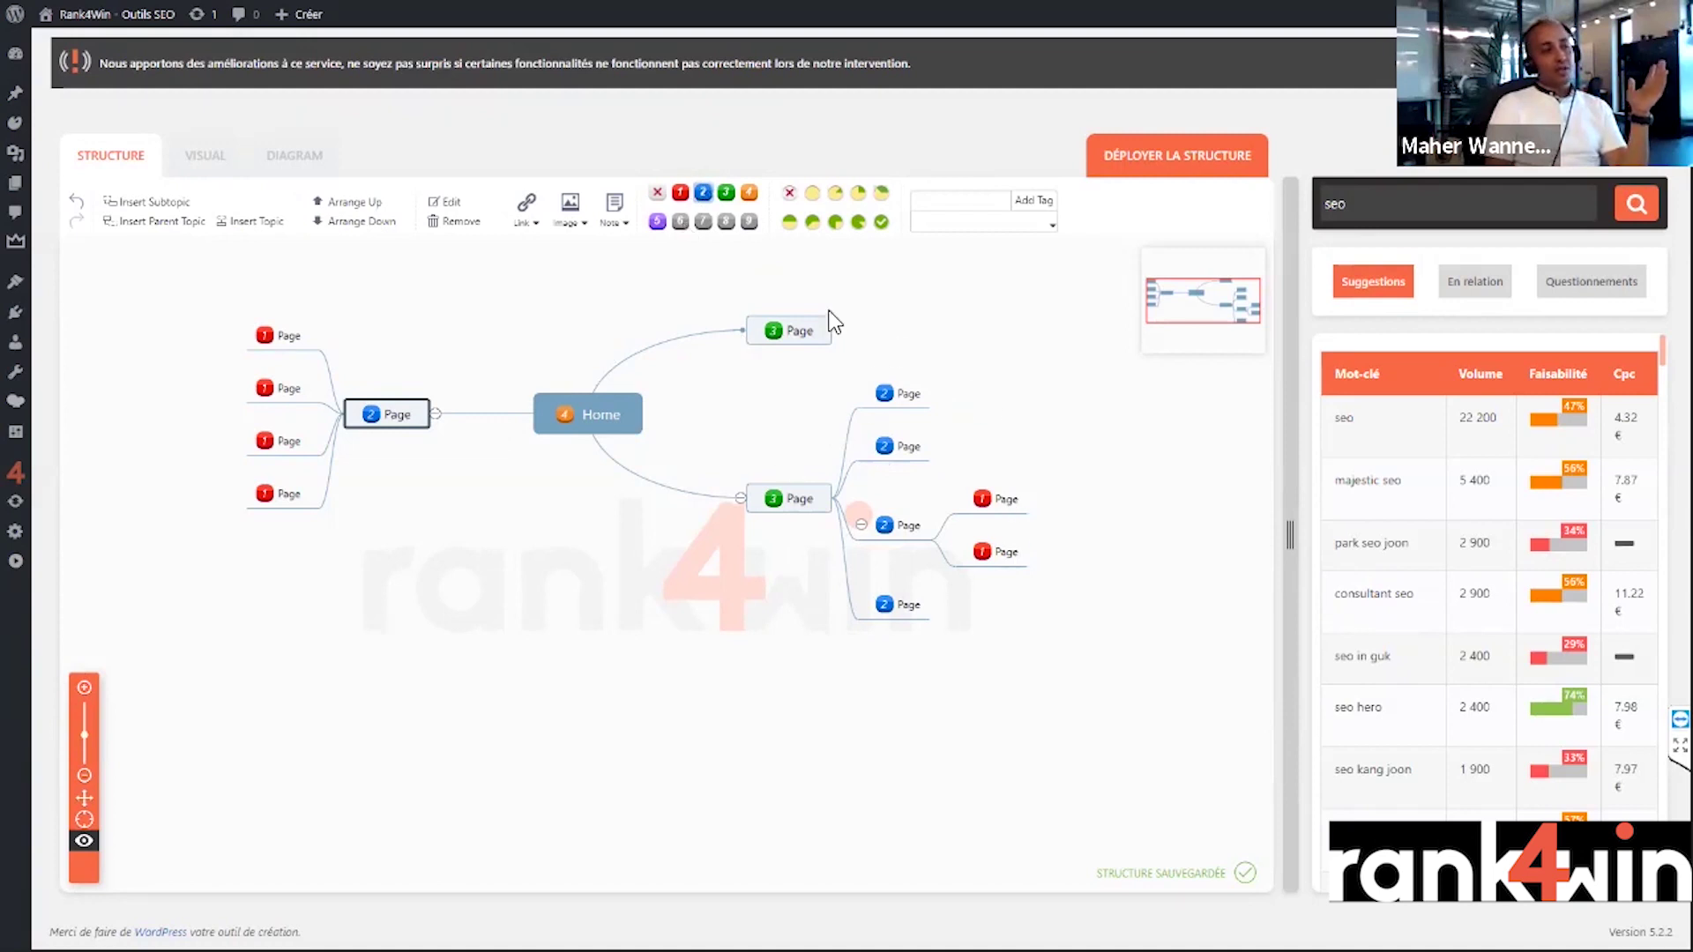
left_click_drag(1028, 447, 1029, 626)
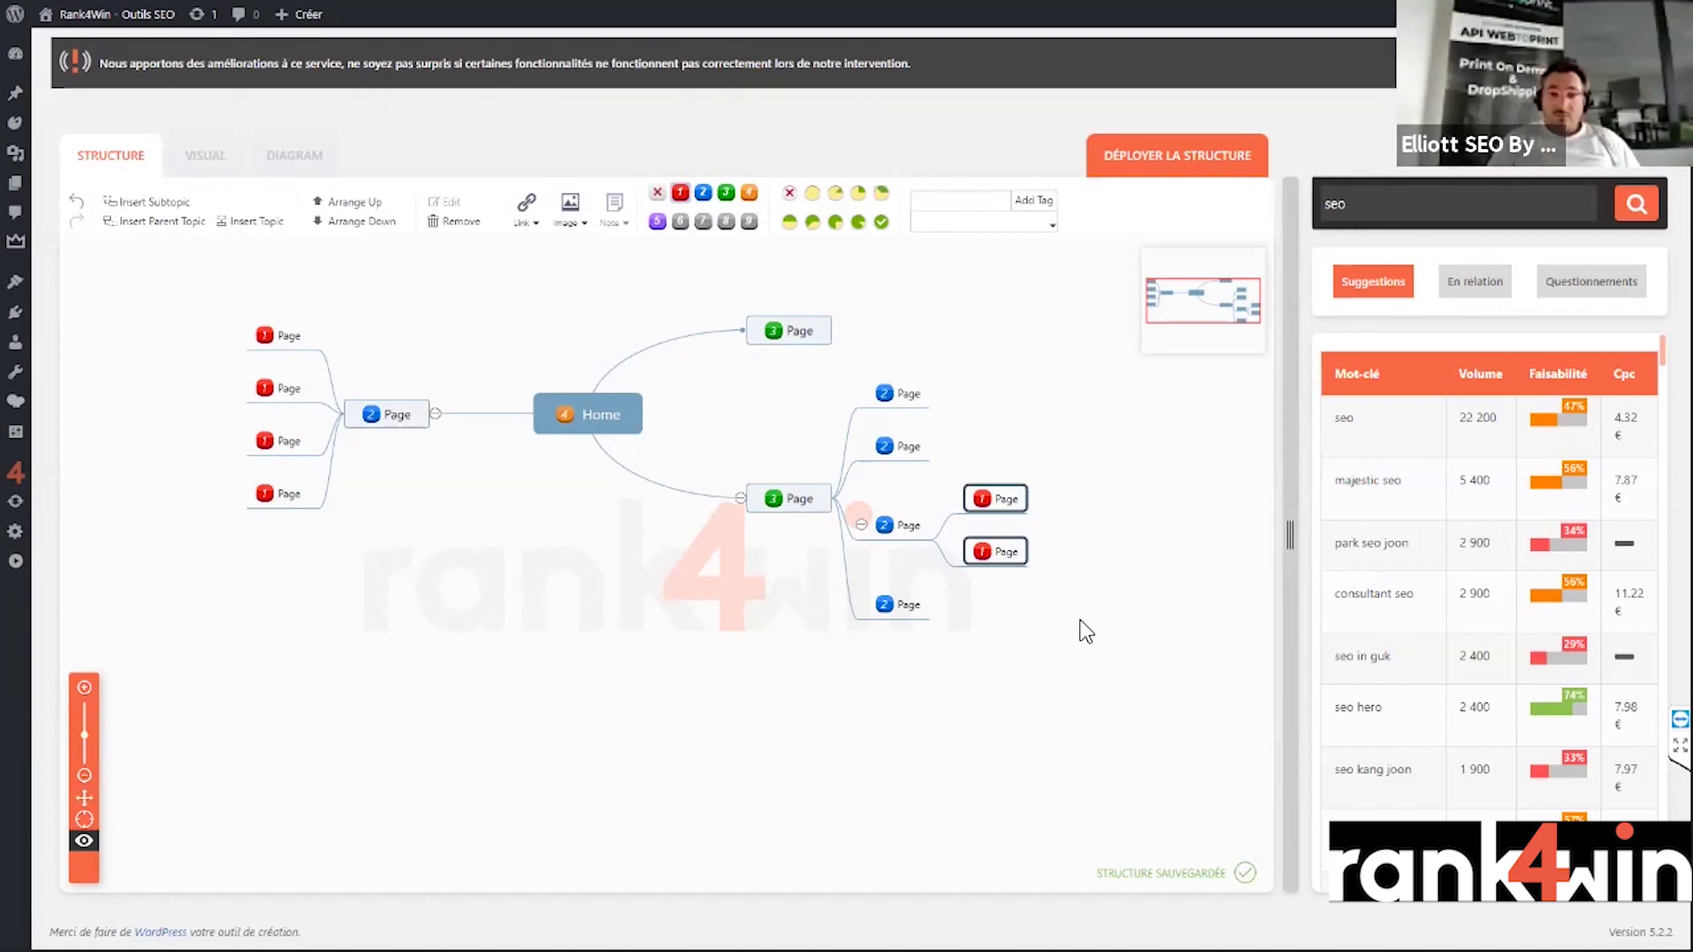
left_click(1064, 477)
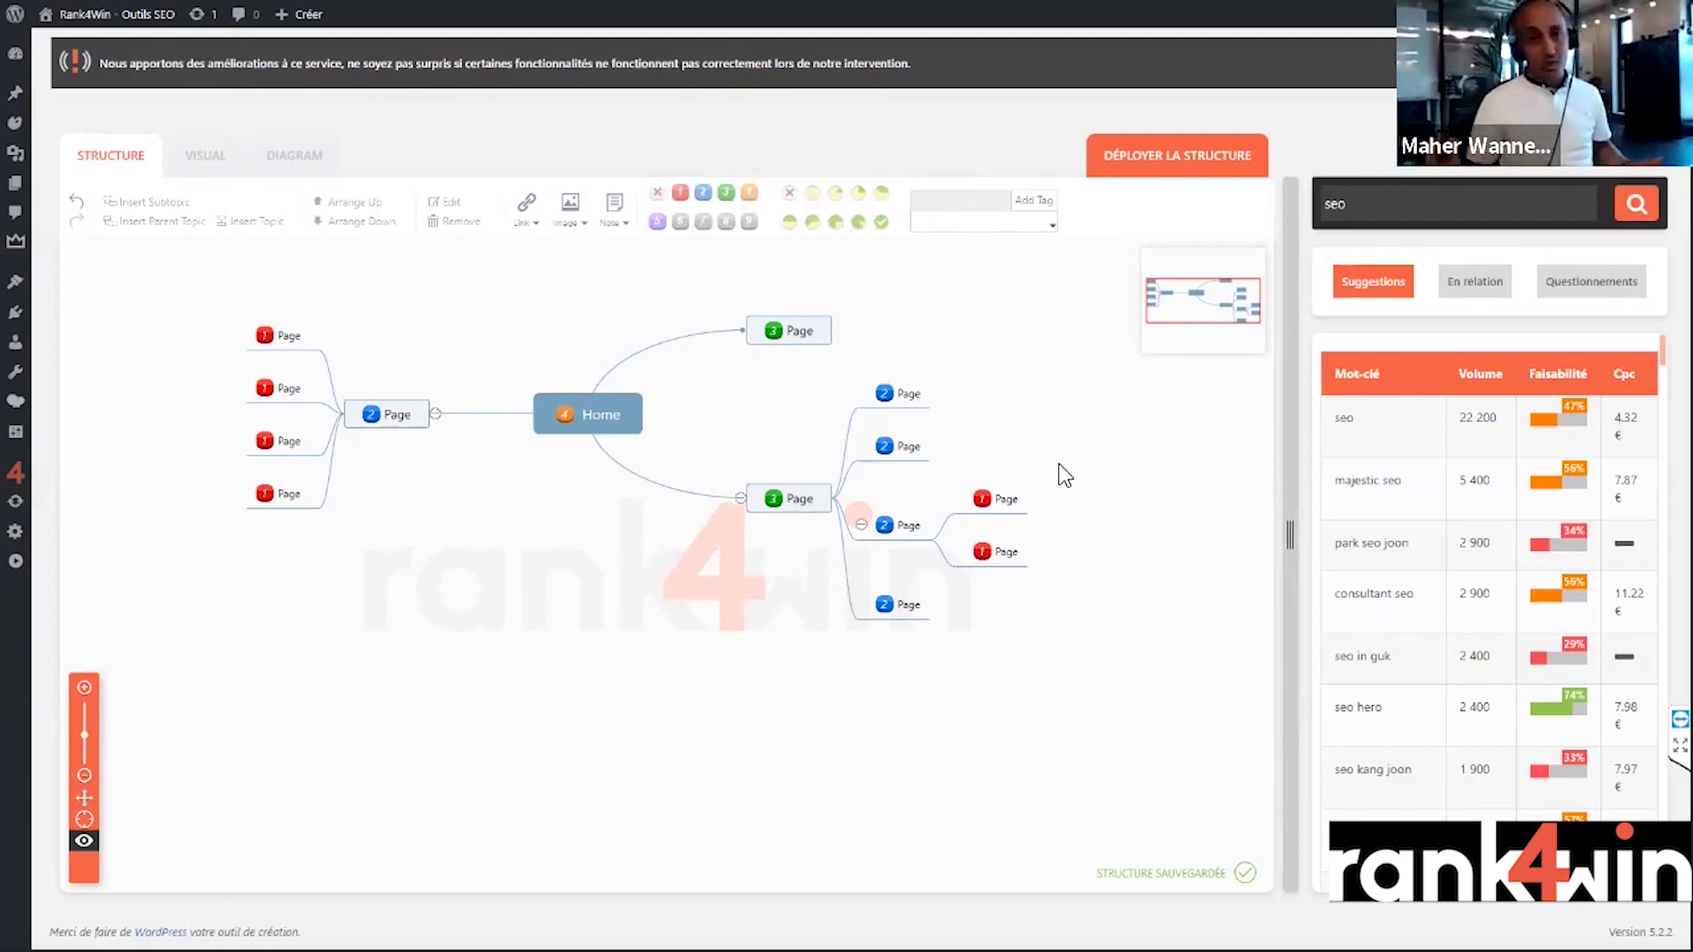
- Add the note 'sdfgfd mgdf 1j' to the upper red Page node and hide the minimap
left_click_drag(1029, 480, 1011, 581)
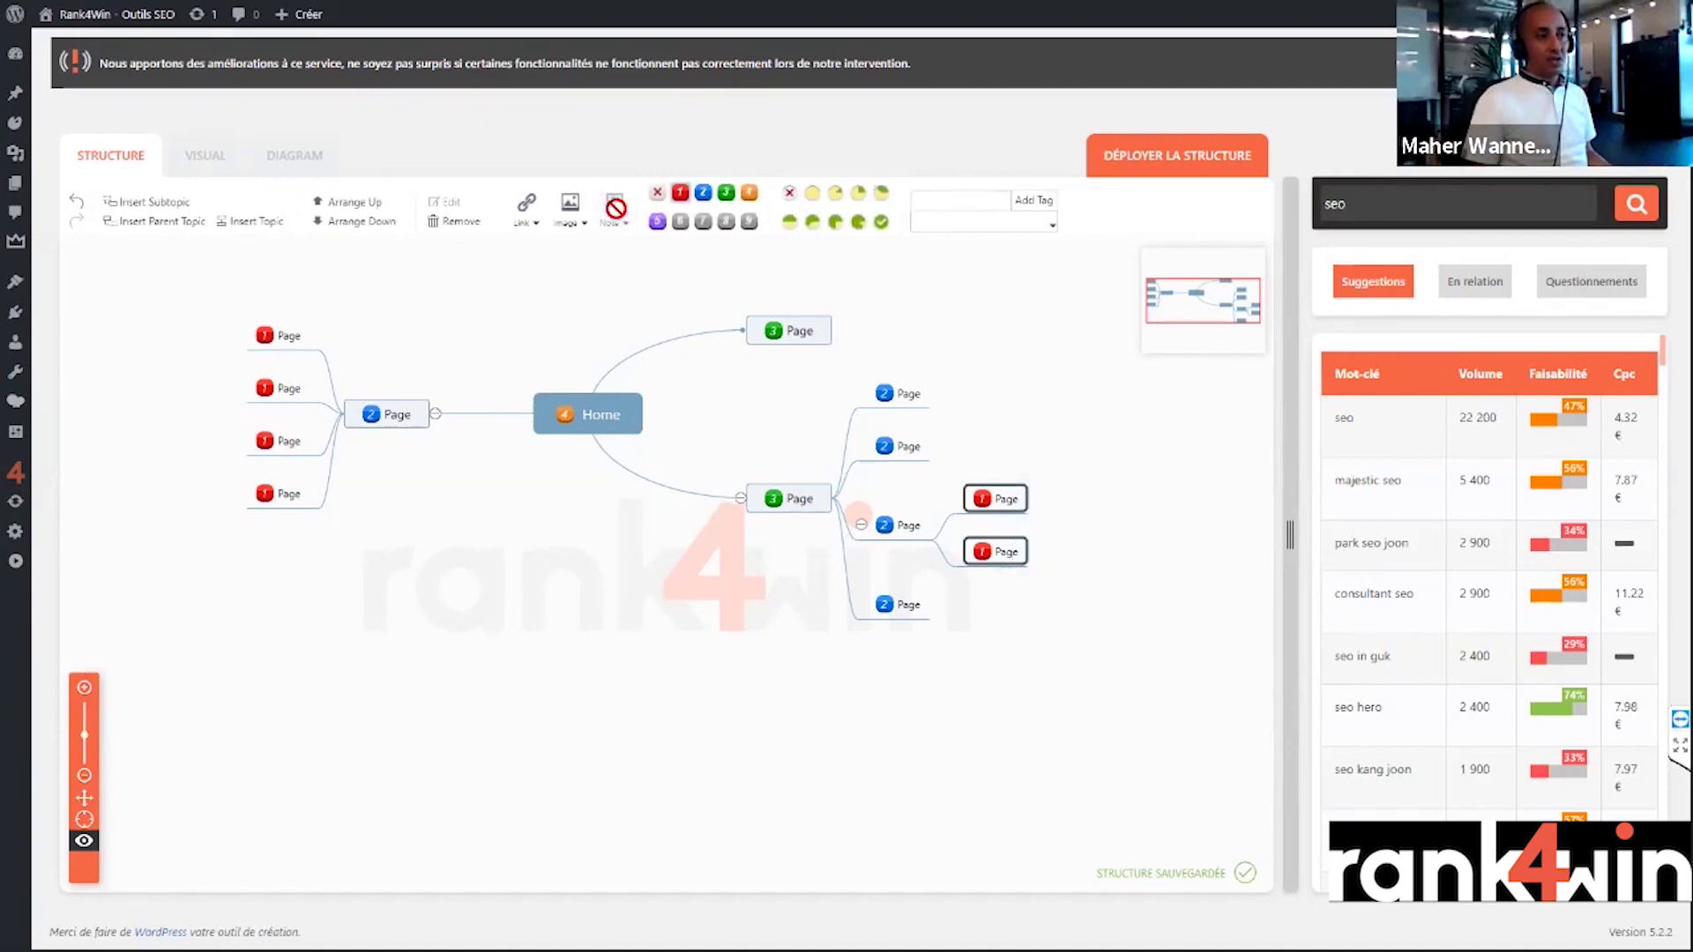
left_click(996, 498)
left_click(616, 212)
type("sdfgfd mgdf 1j dfg ùdfj")
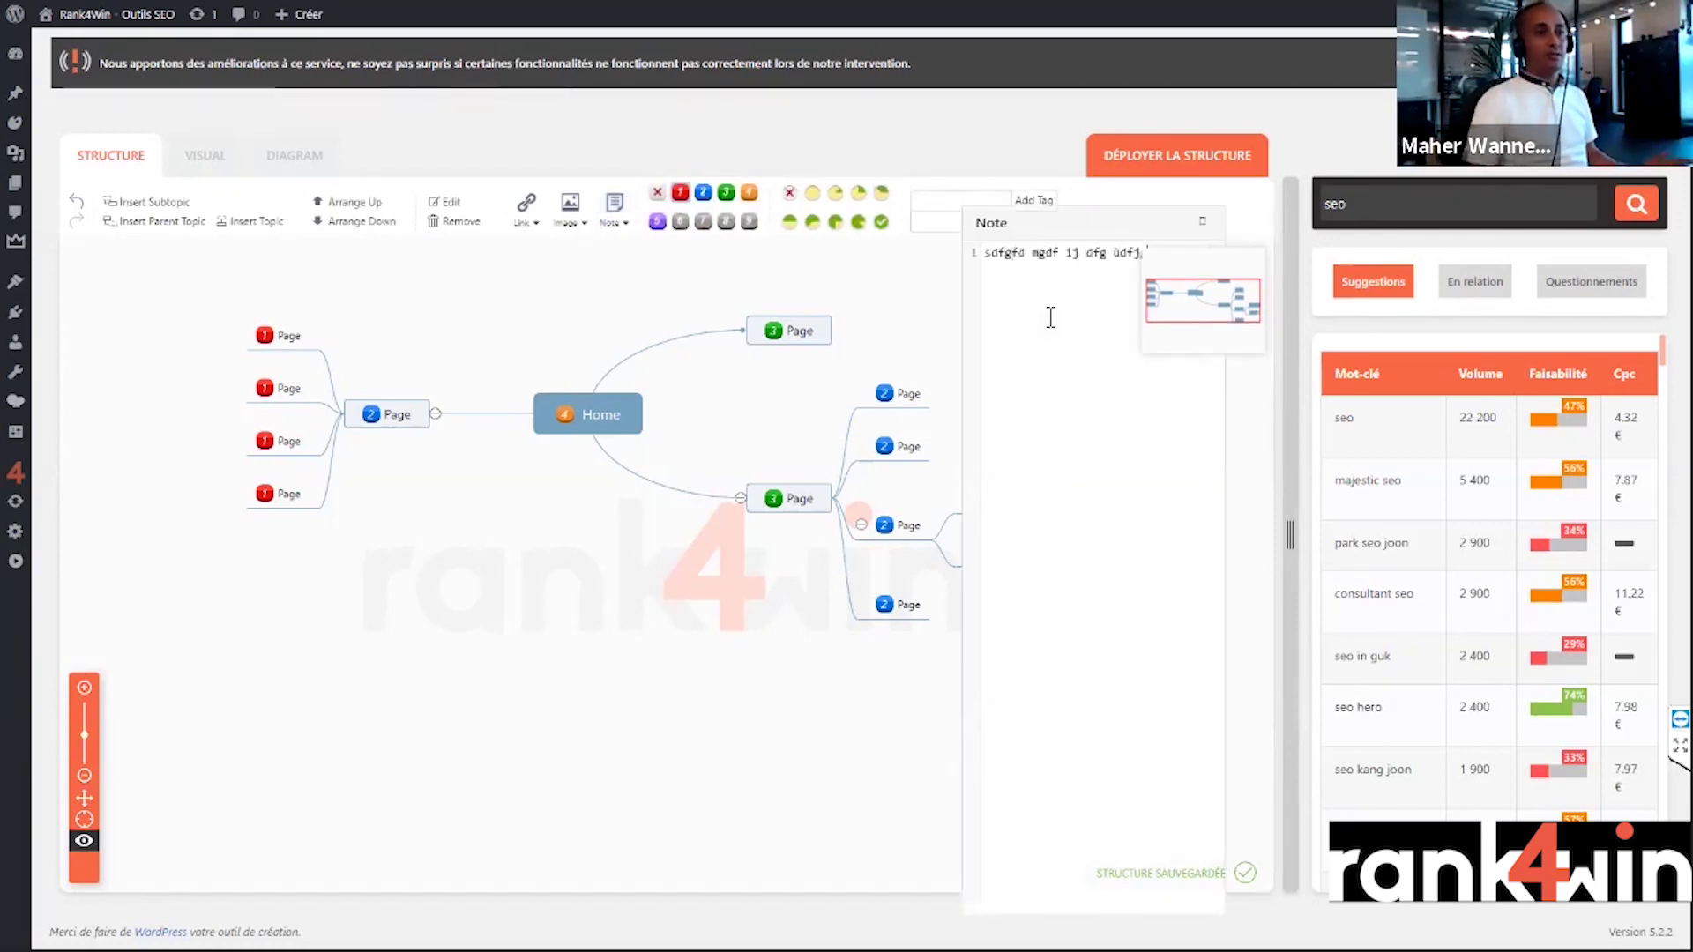
left_click(1202, 221)
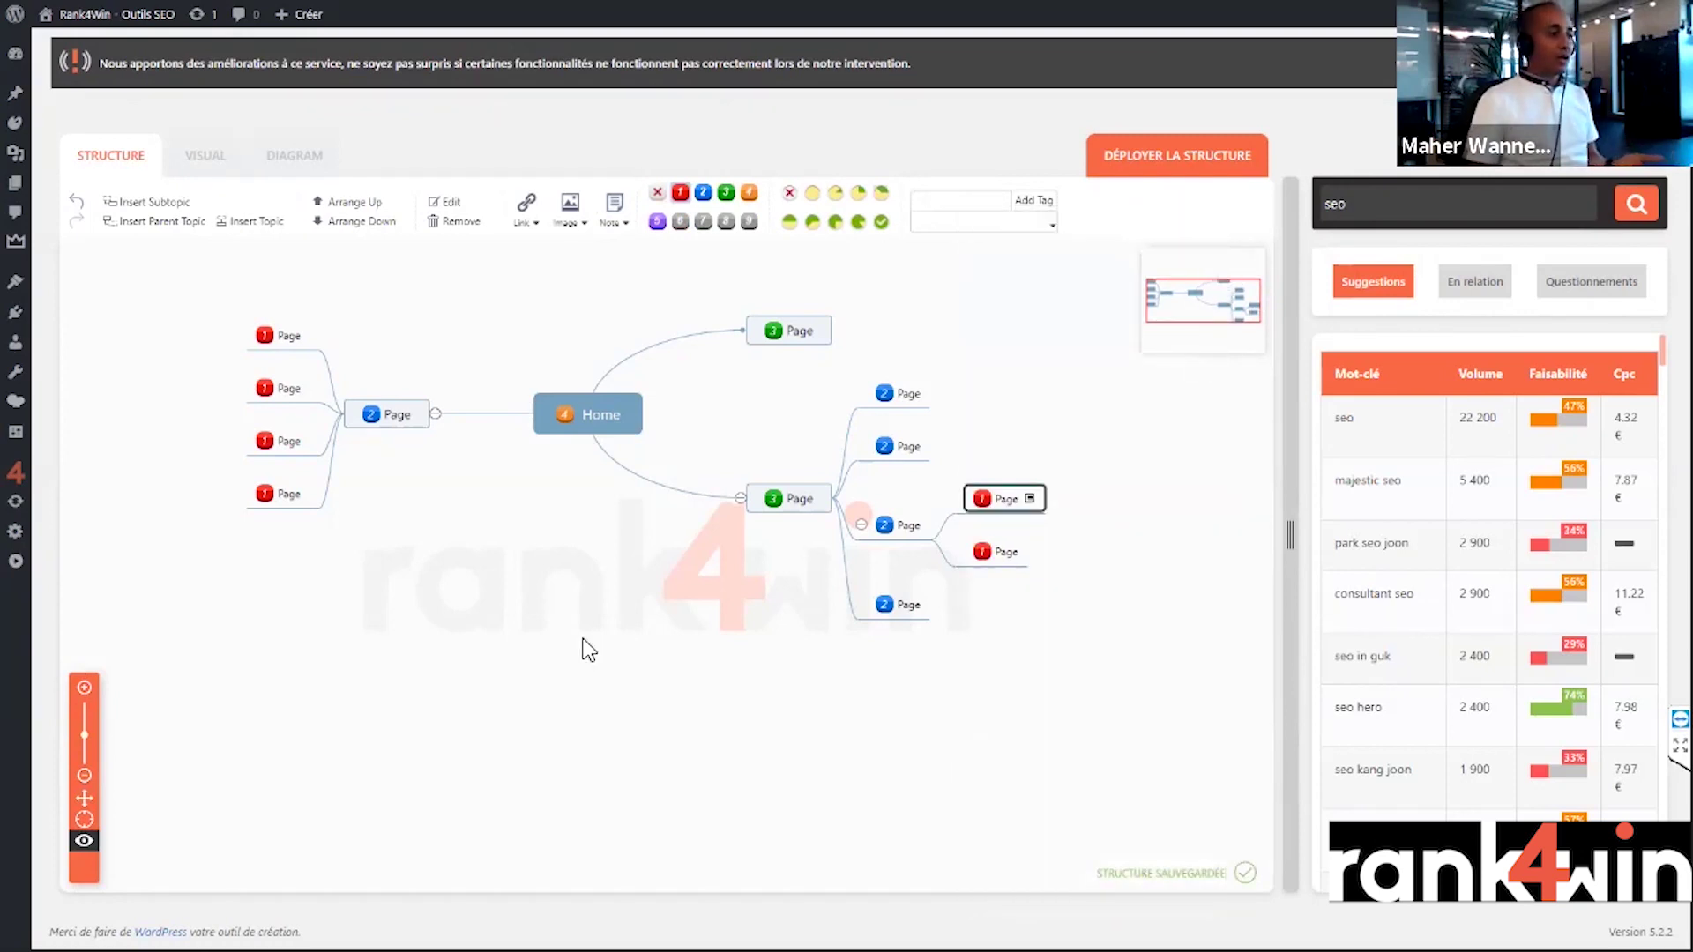
left_click(85, 842)
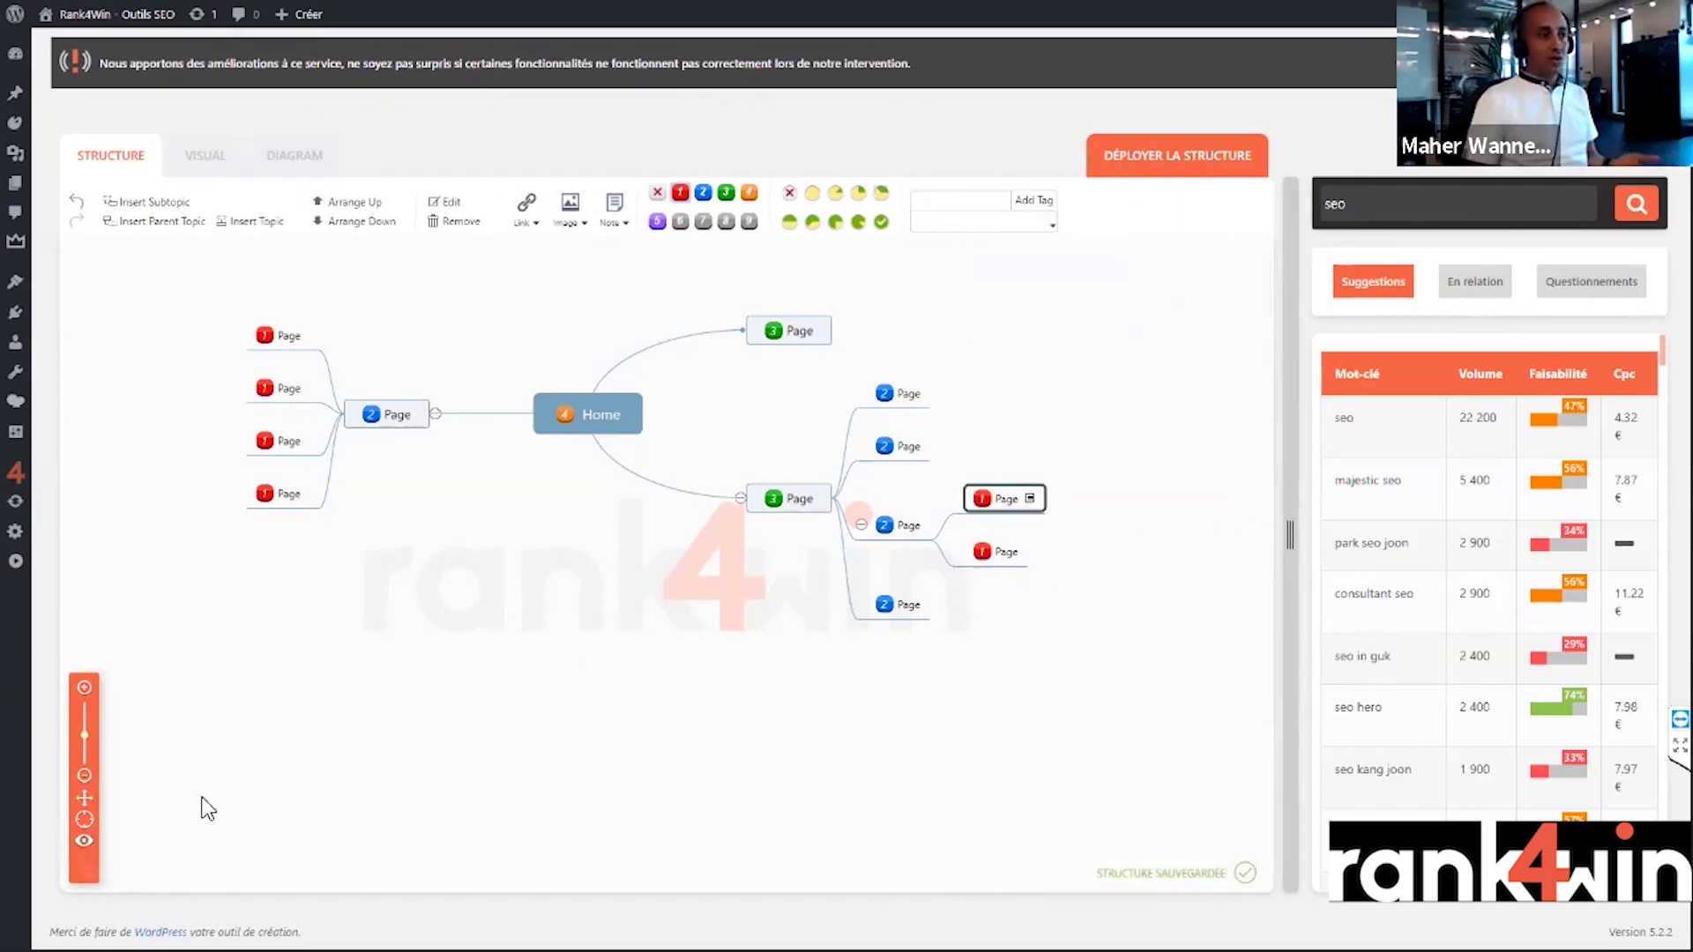
mouse_move(1030, 499)
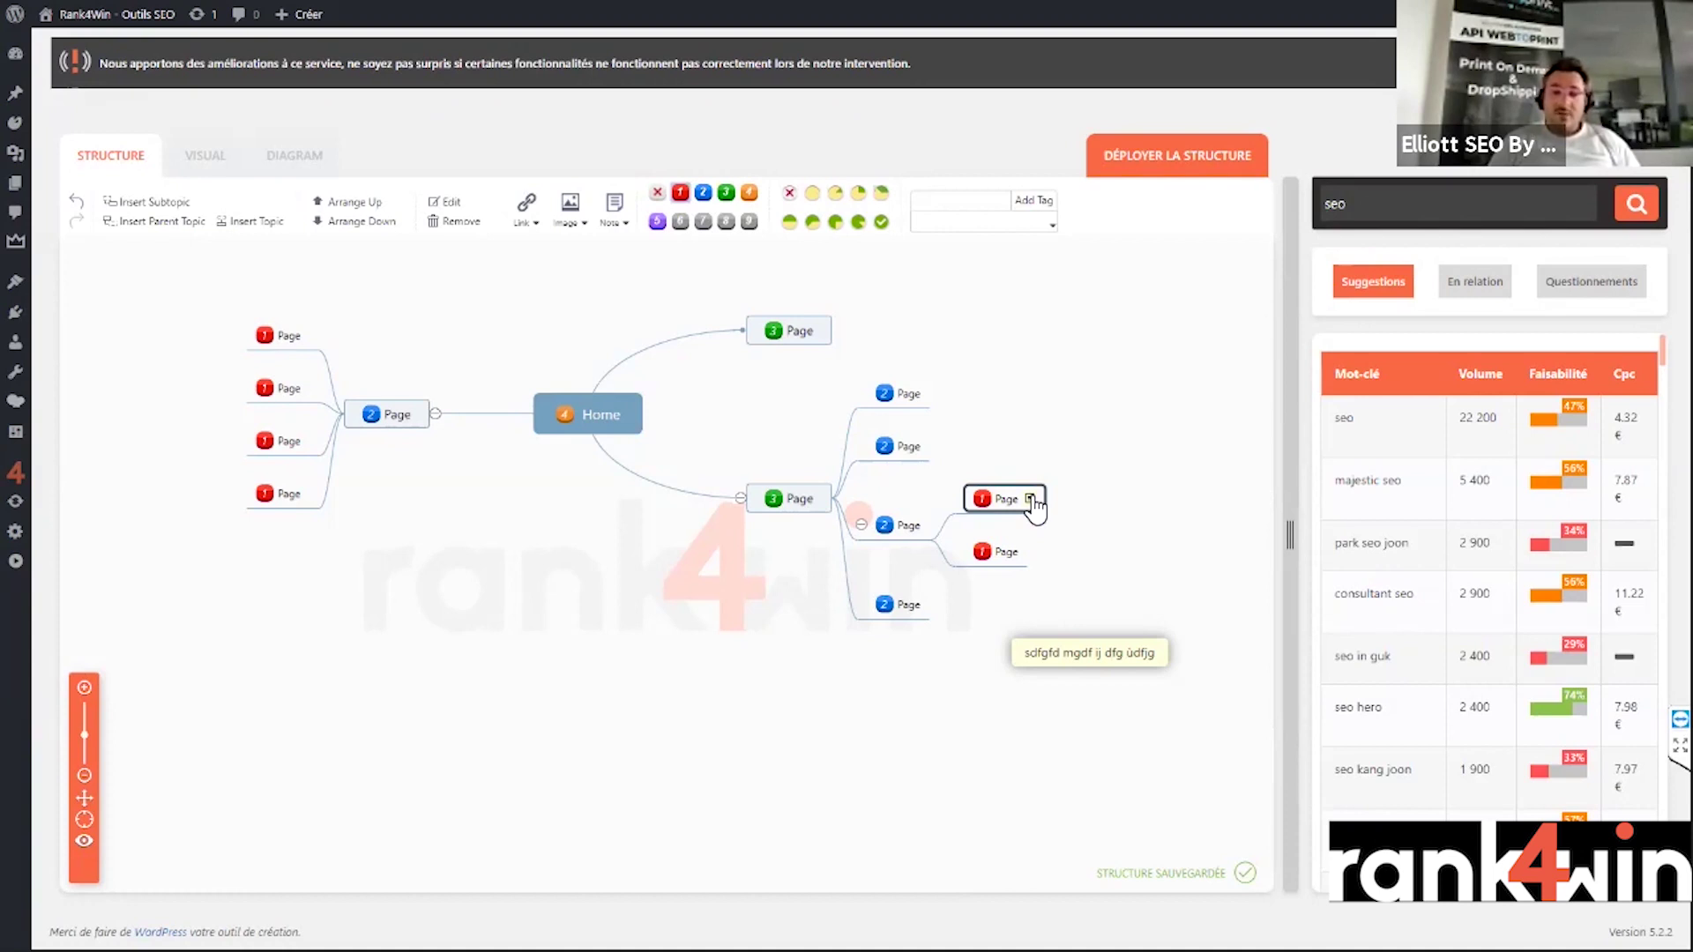
- Widen the keyword suggestions panel by moving the splitter left, then deselect the node
left_click_drag(1282, 378, 1110, 451)
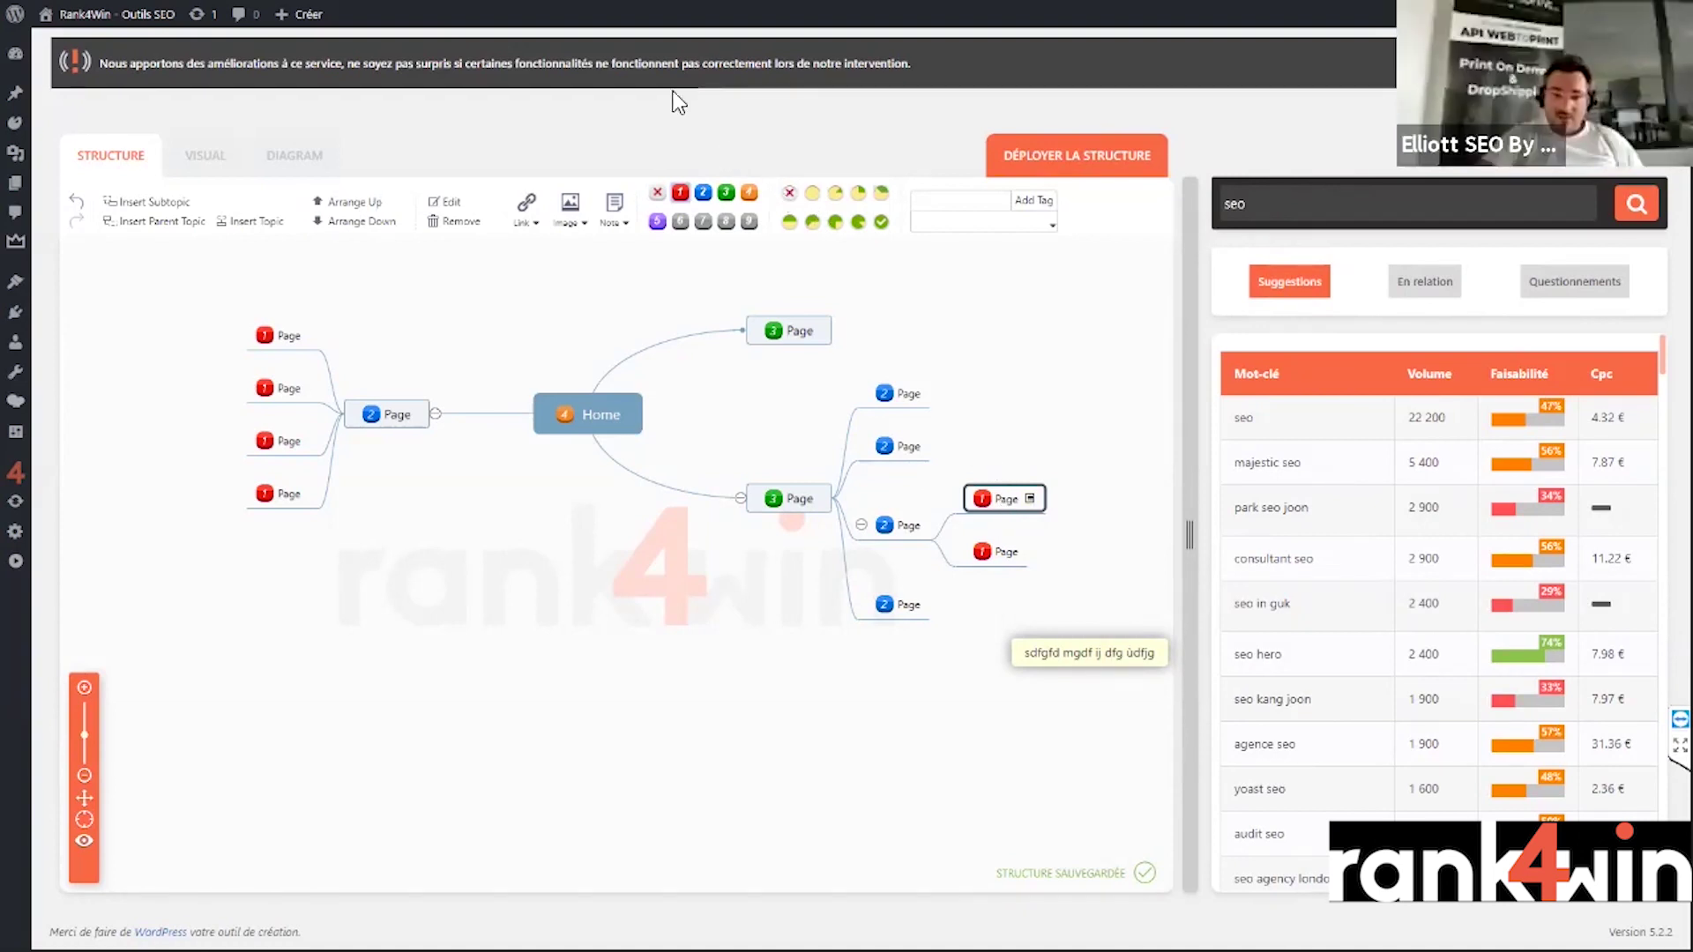
left_click(1022, 467)
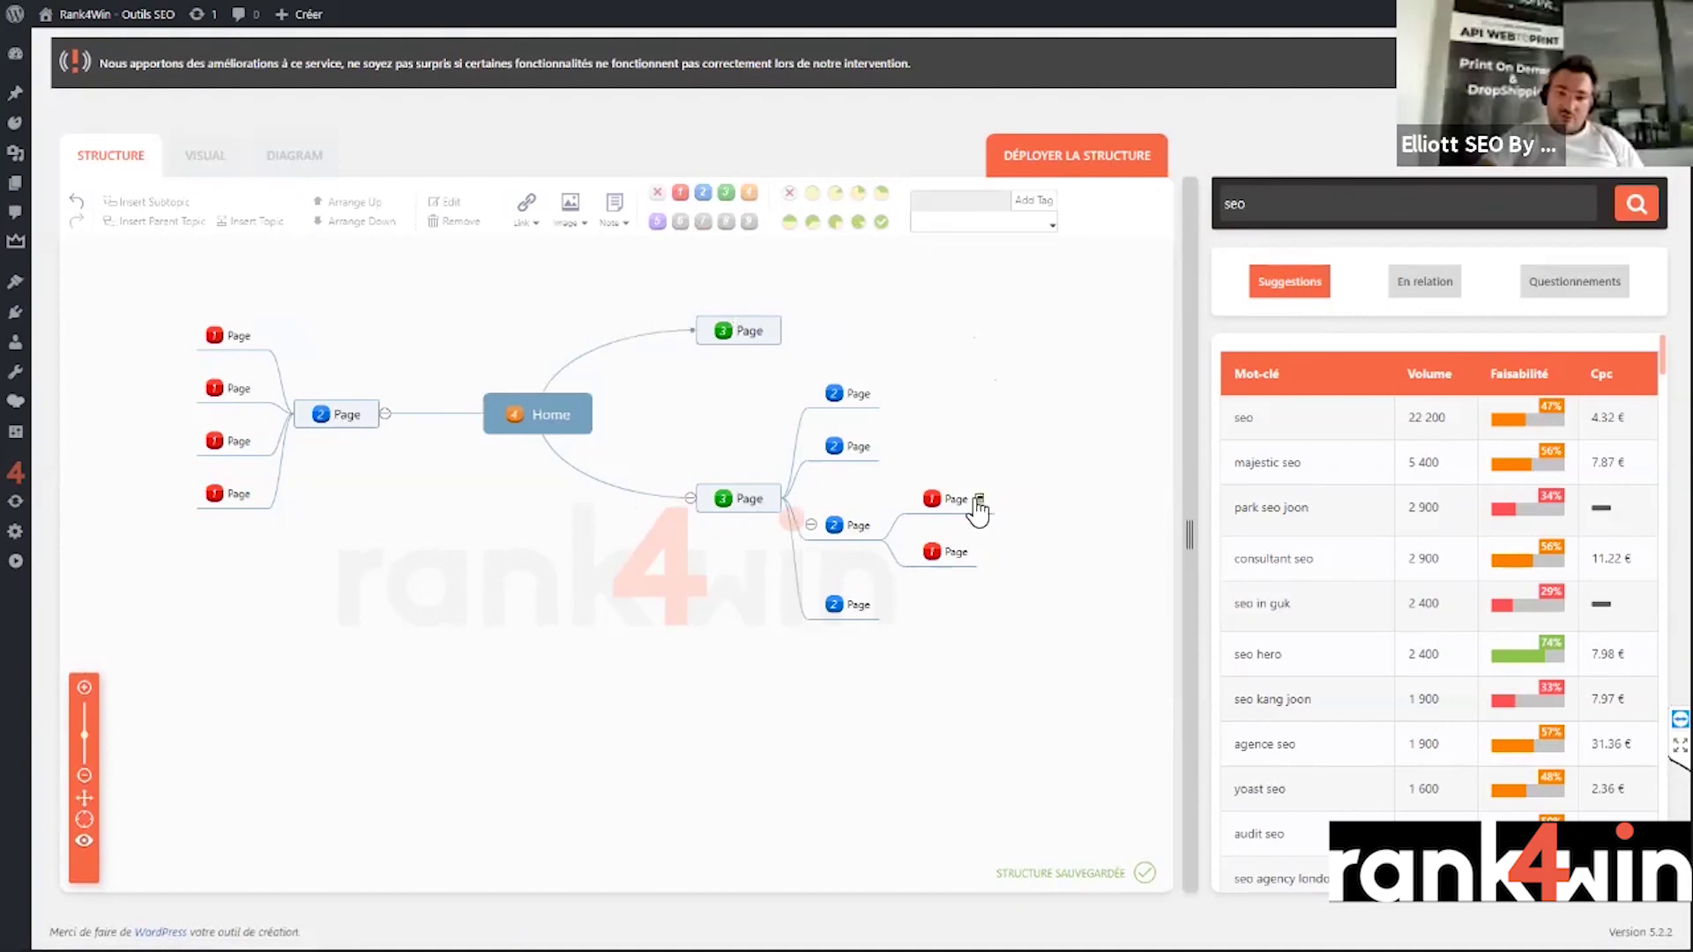
mouse_move(961, 487)
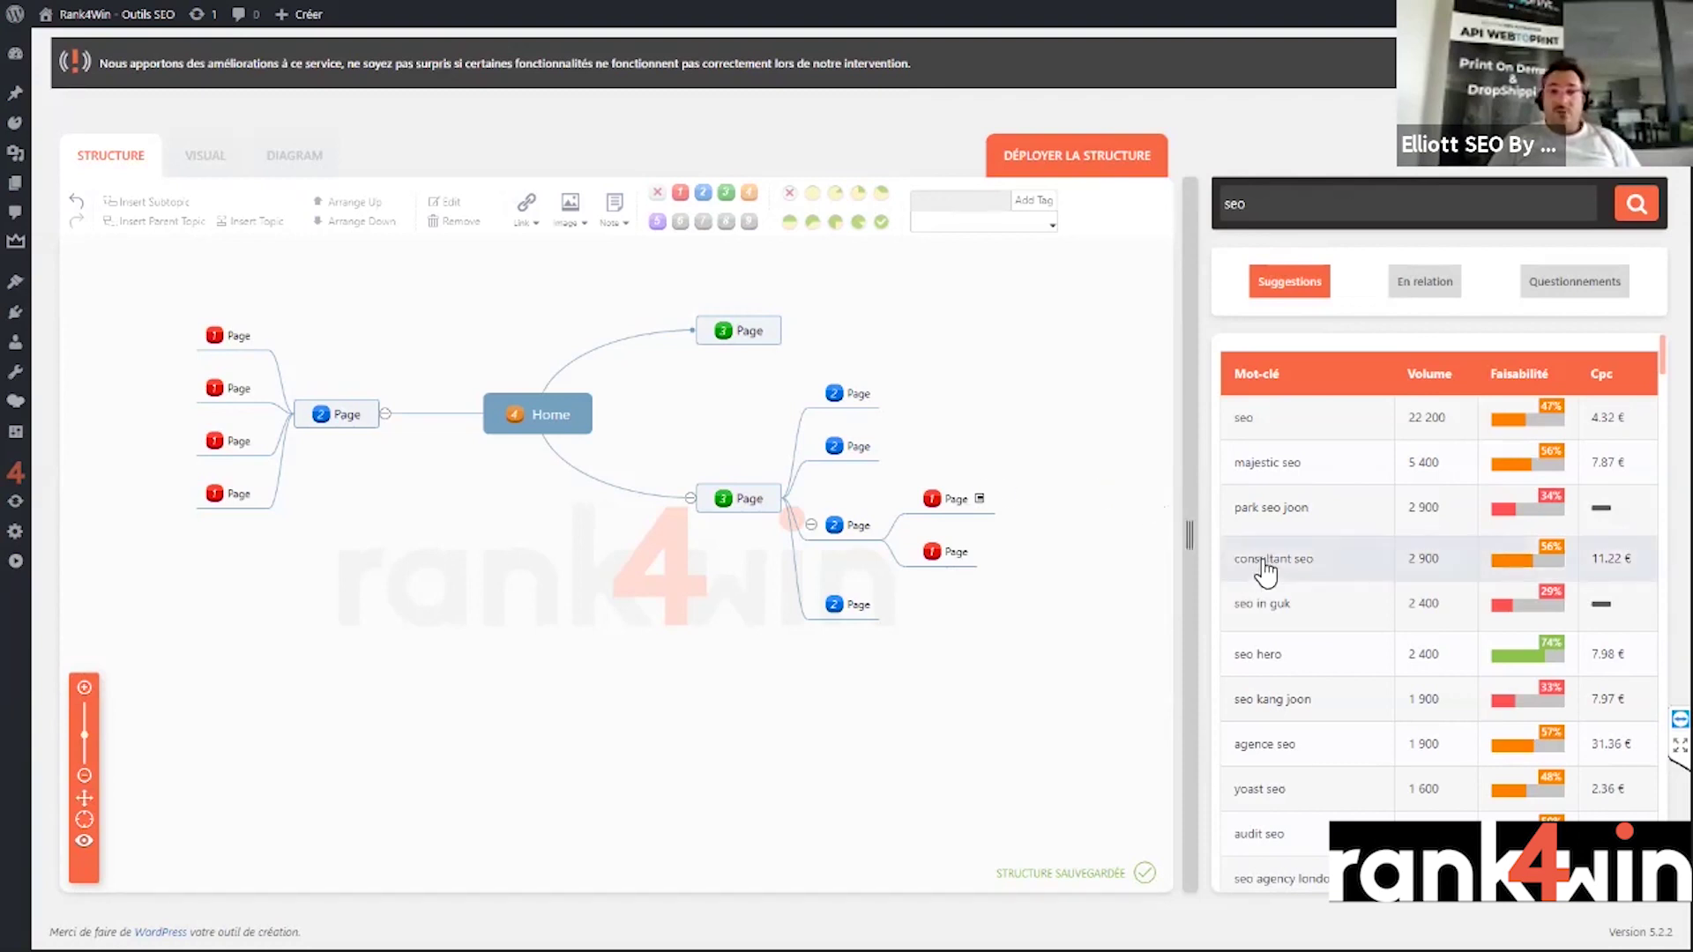
- Copy 'consultant seo' from the keyword table and paste it as the Home node's label
left_click_drag(1318, 562, 1303, 366)
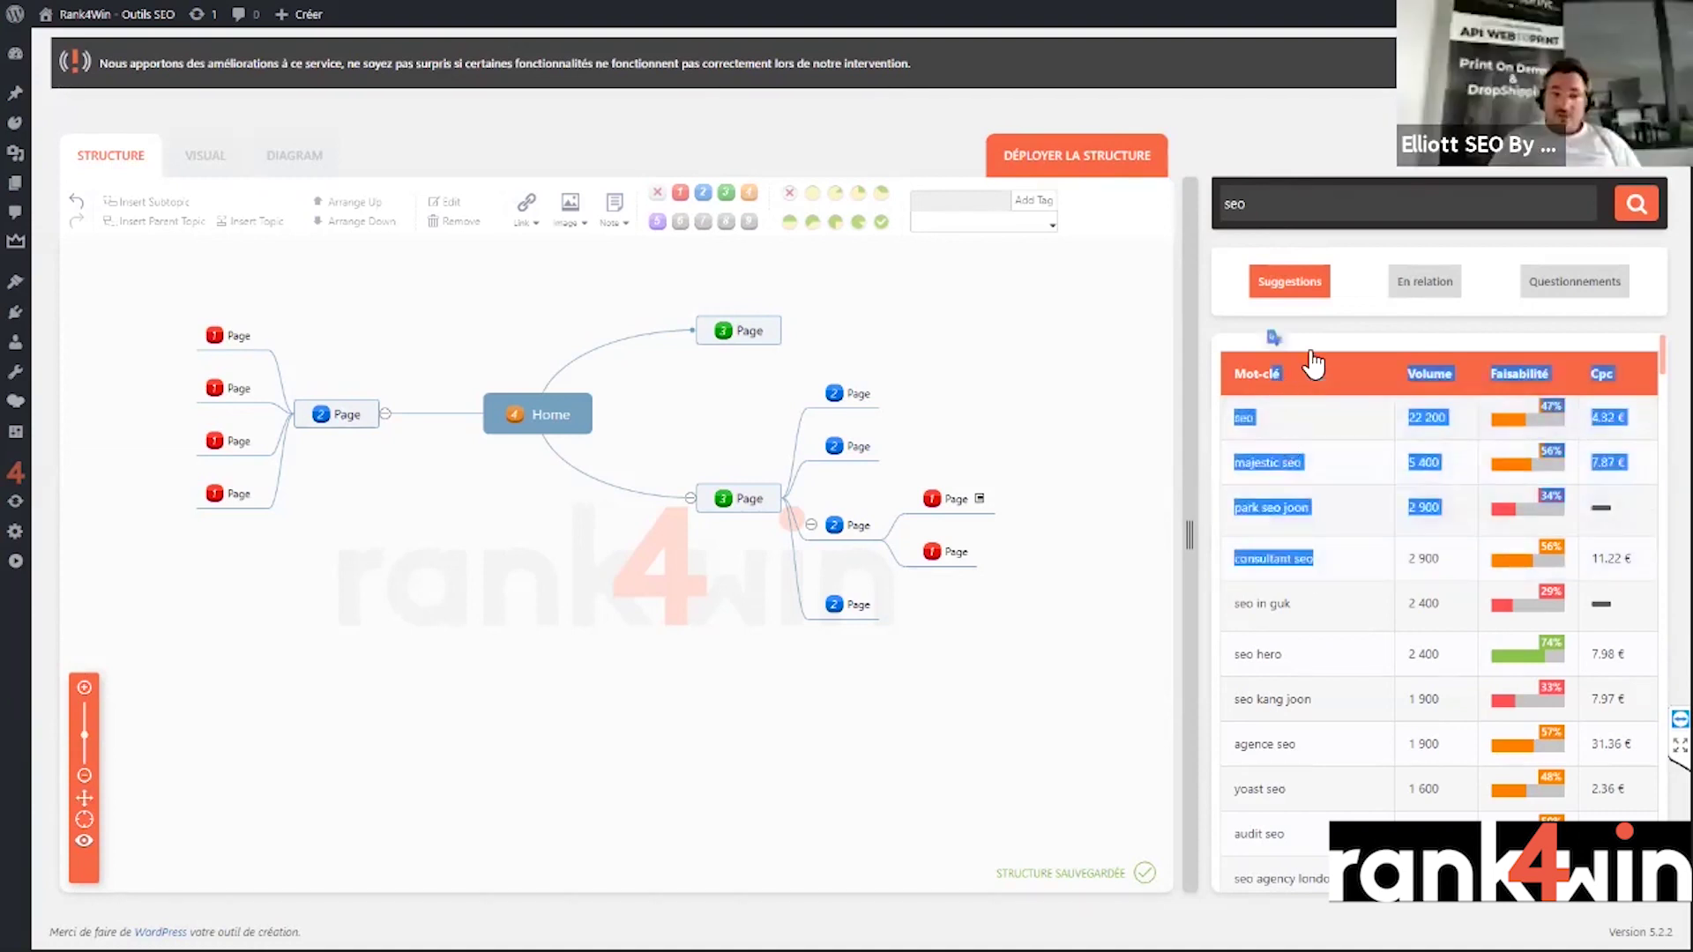
left_click(1309, 340)
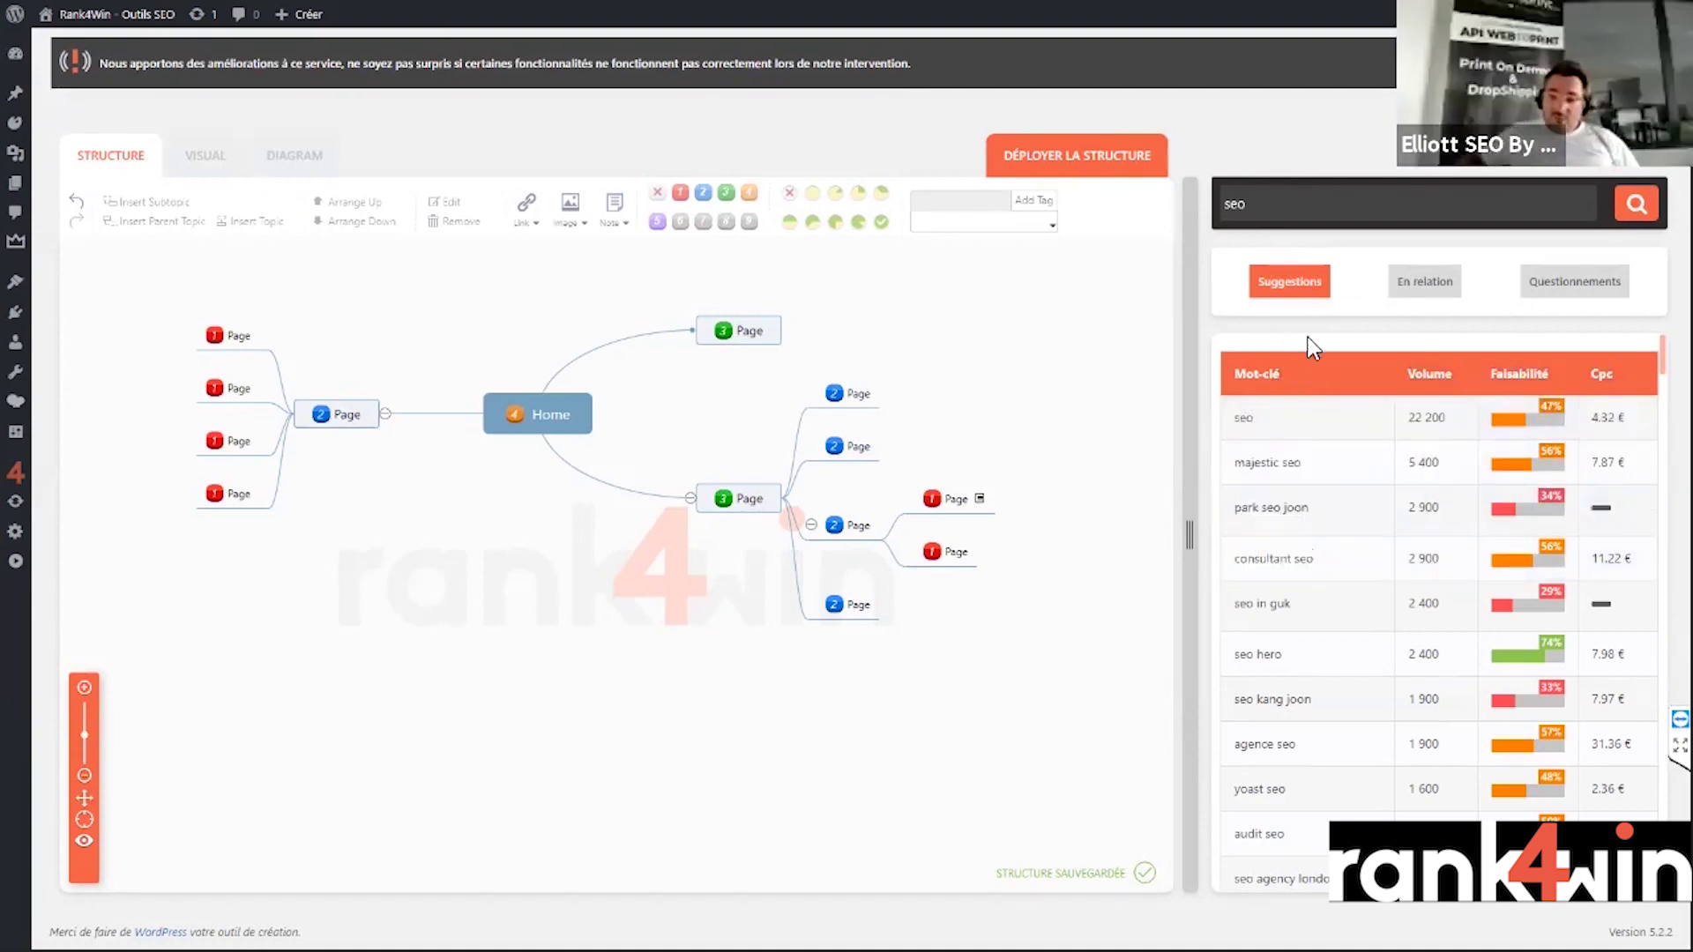
double_click(561, 415)
type("consultant seo")
left_click(670, 411)
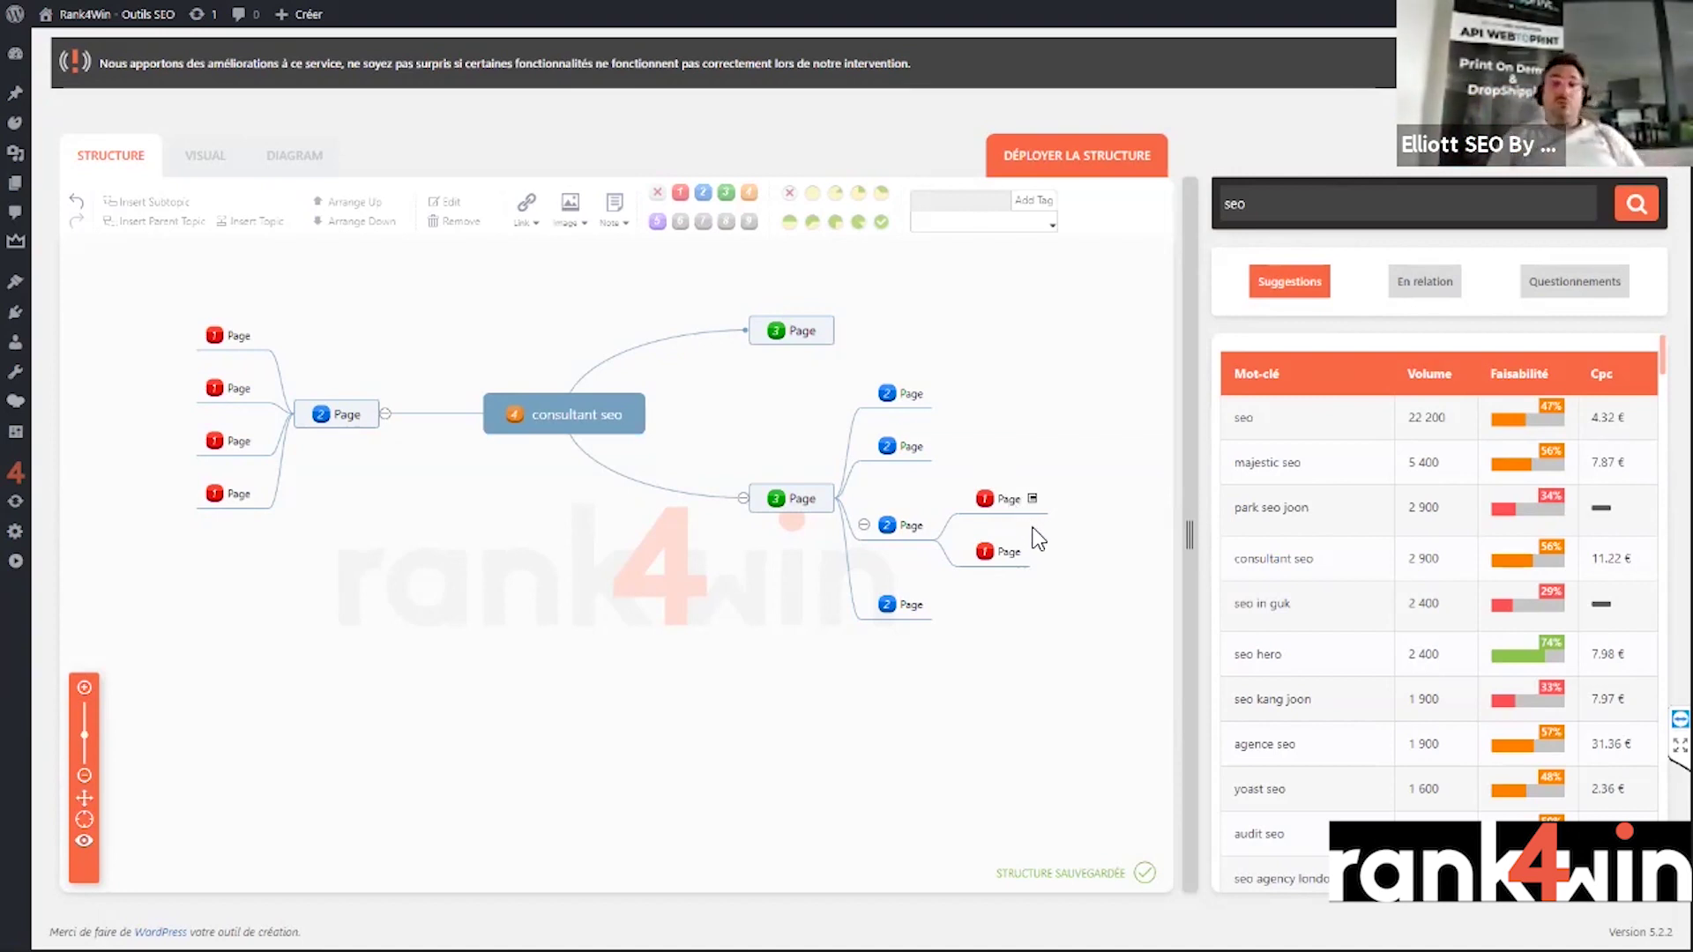
- Delete the left branch, the empty green Page and the right-hand subtree
left_click_drag(185, 306, 359, 521)
key("Delete")
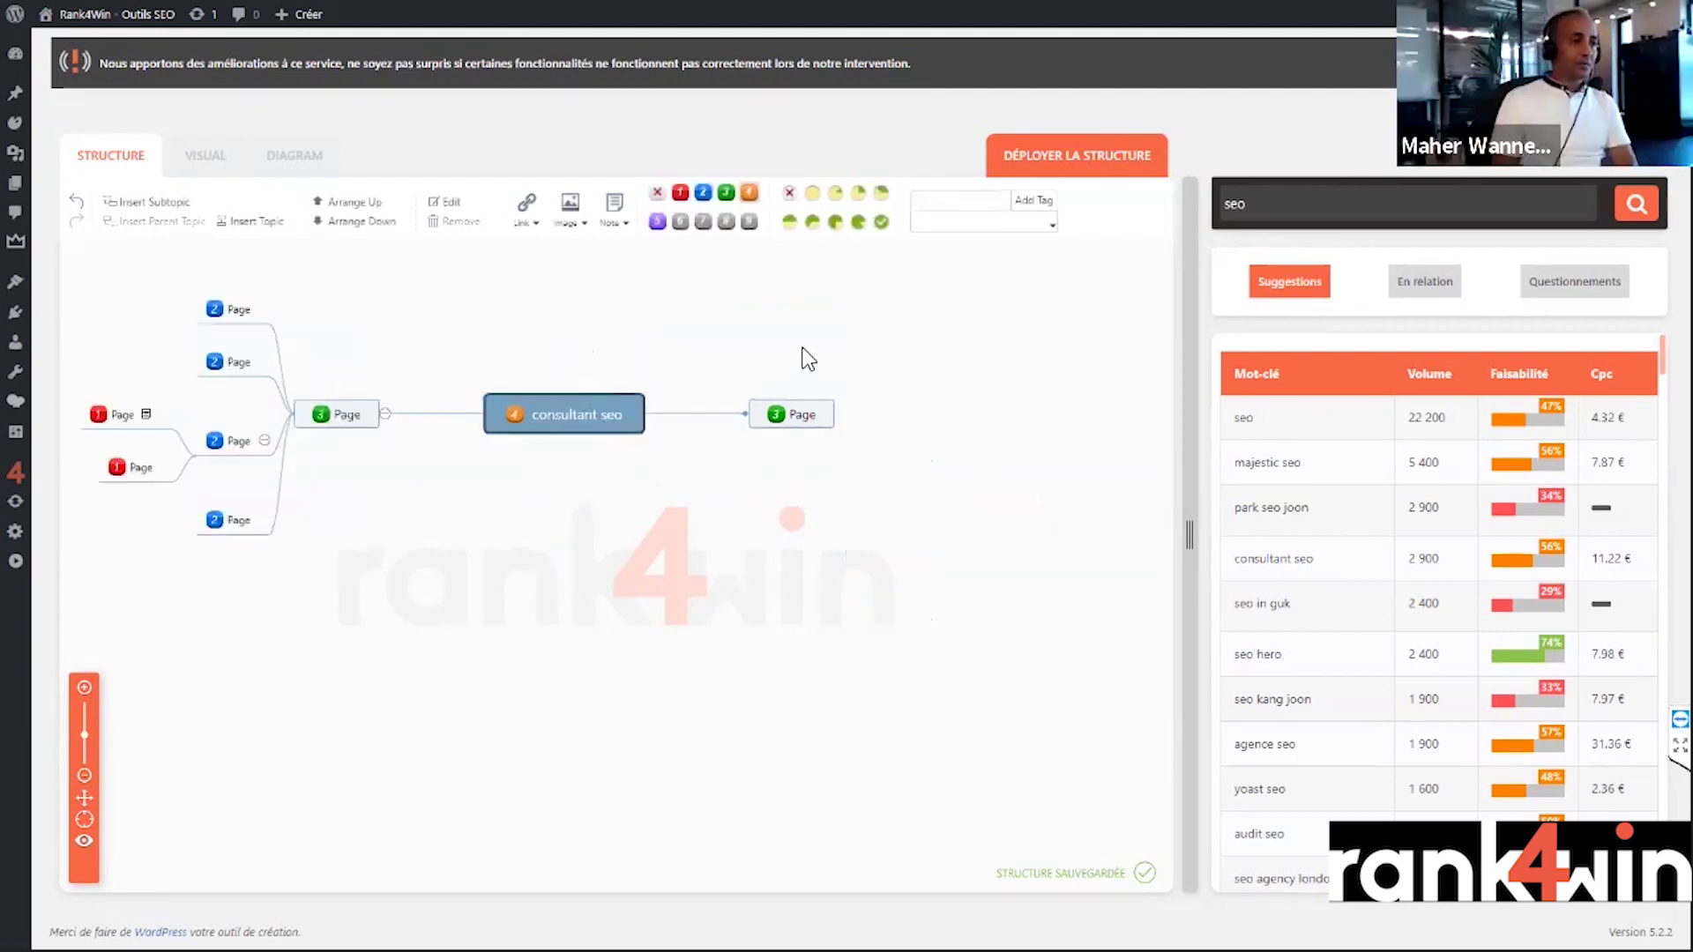
left_click(798, 416)
key("Delete")
left_click_drag(787, 312, 1020, 585)
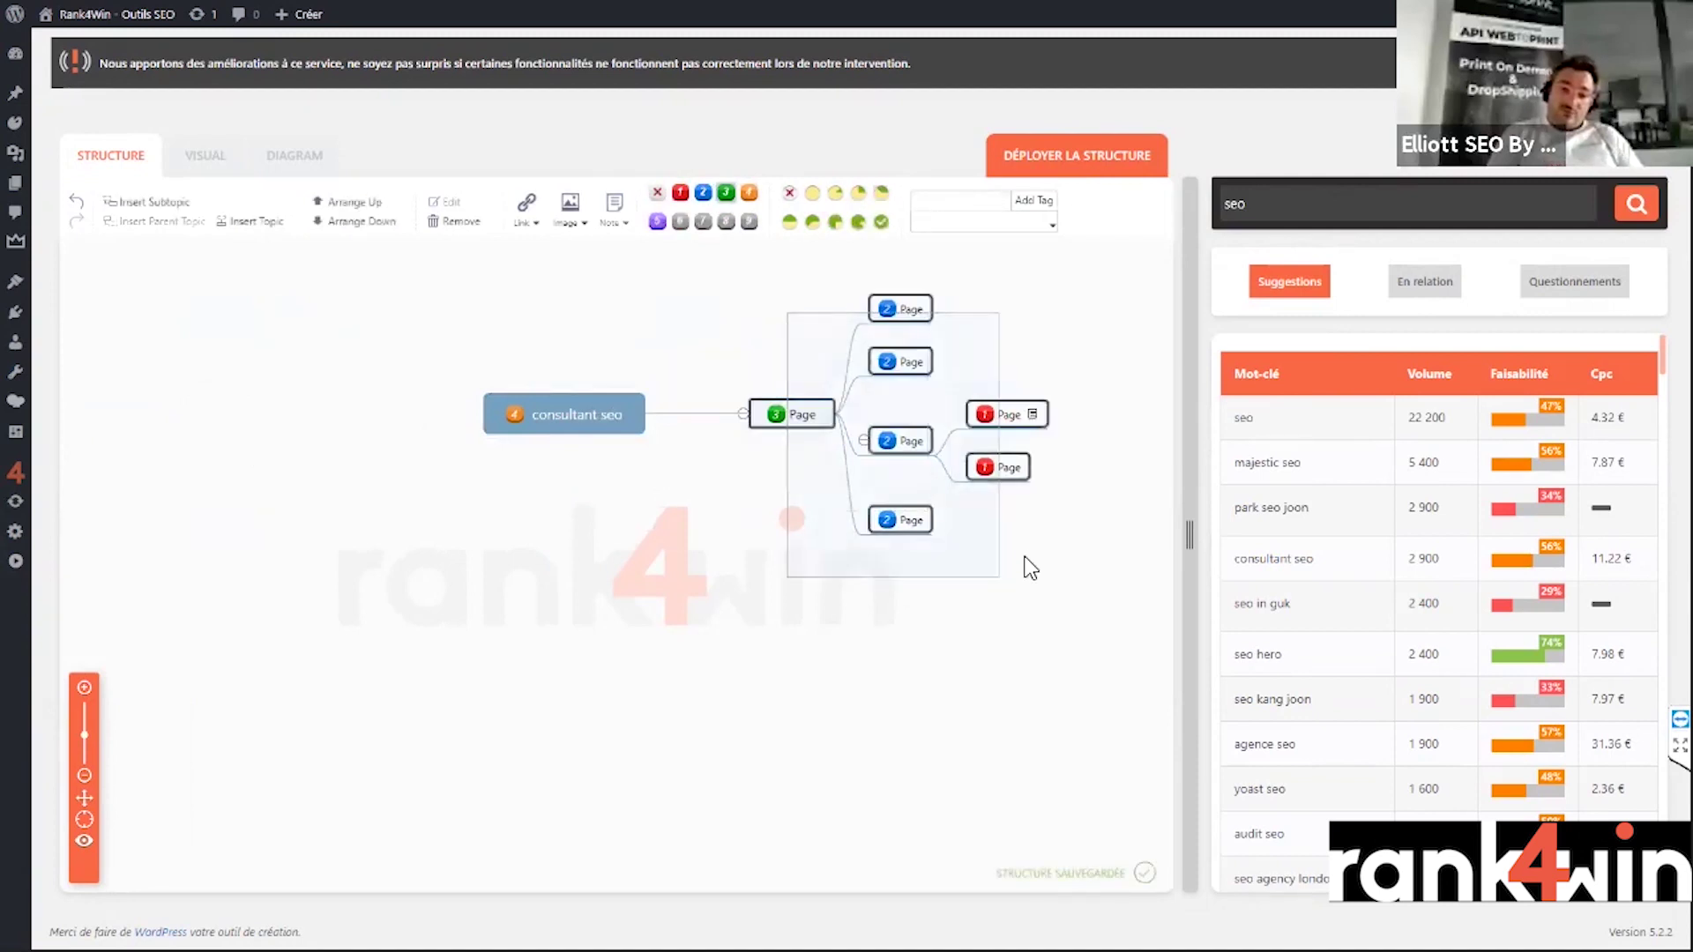
key("Delete")
- Add agence seo, audit seo, wordpress seo and formation seo as subtopics from the keyword table
left_click(1274, 747)
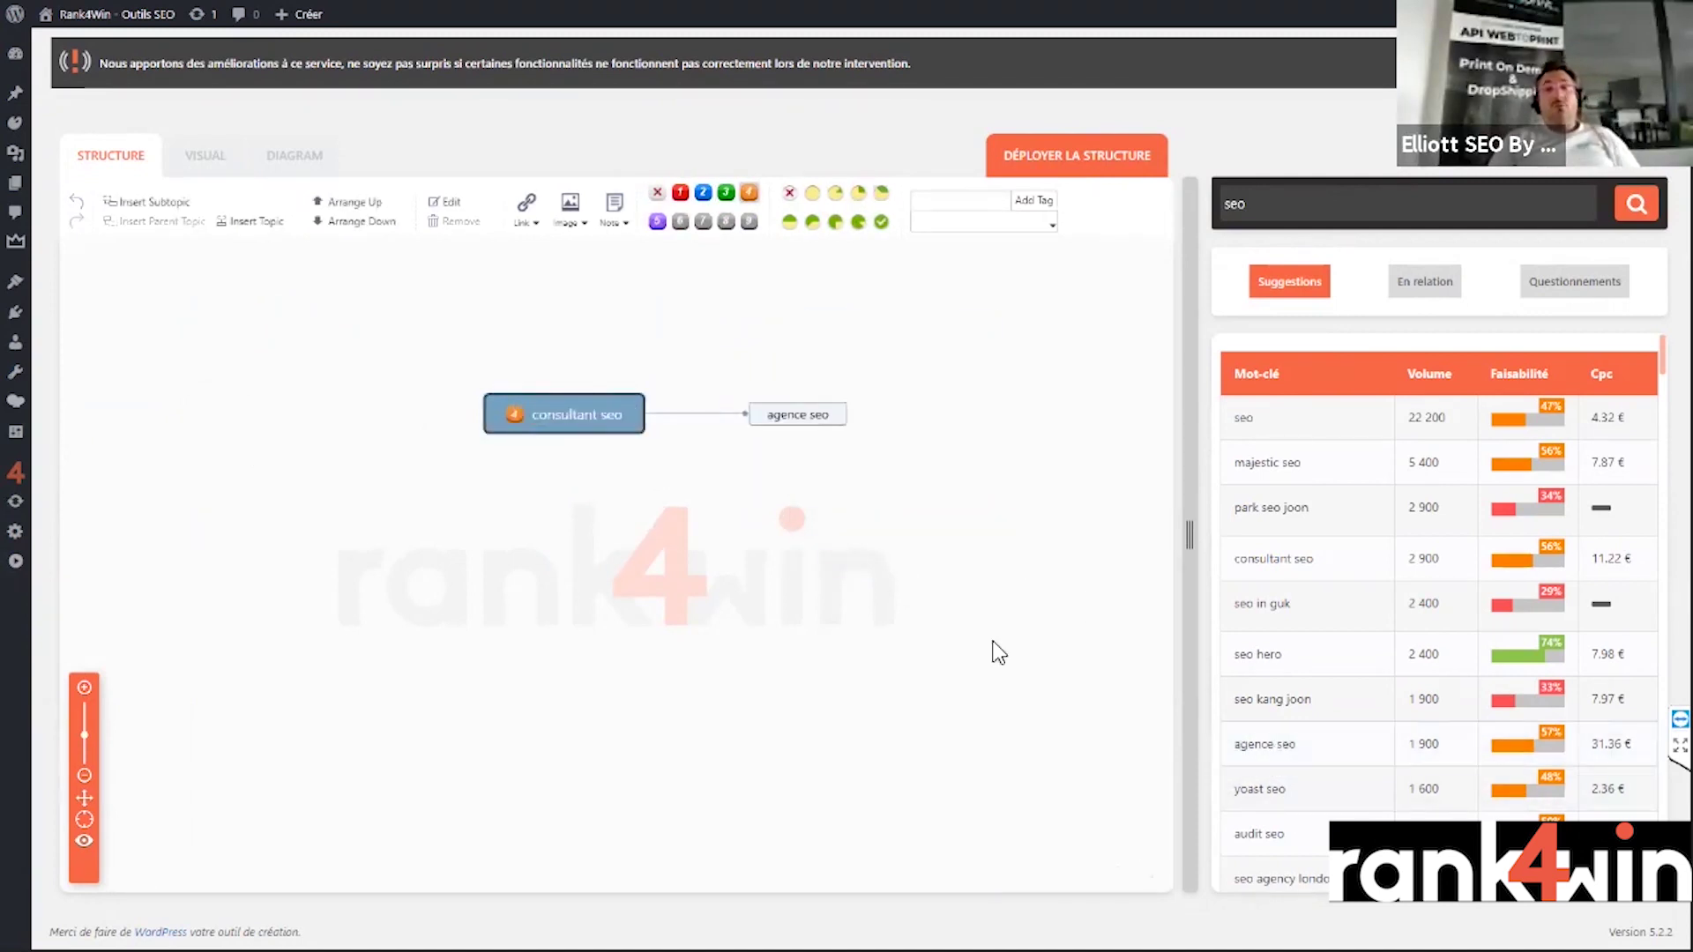
left_click(1284, 842)
scroll(1358, 715, "down", 4)
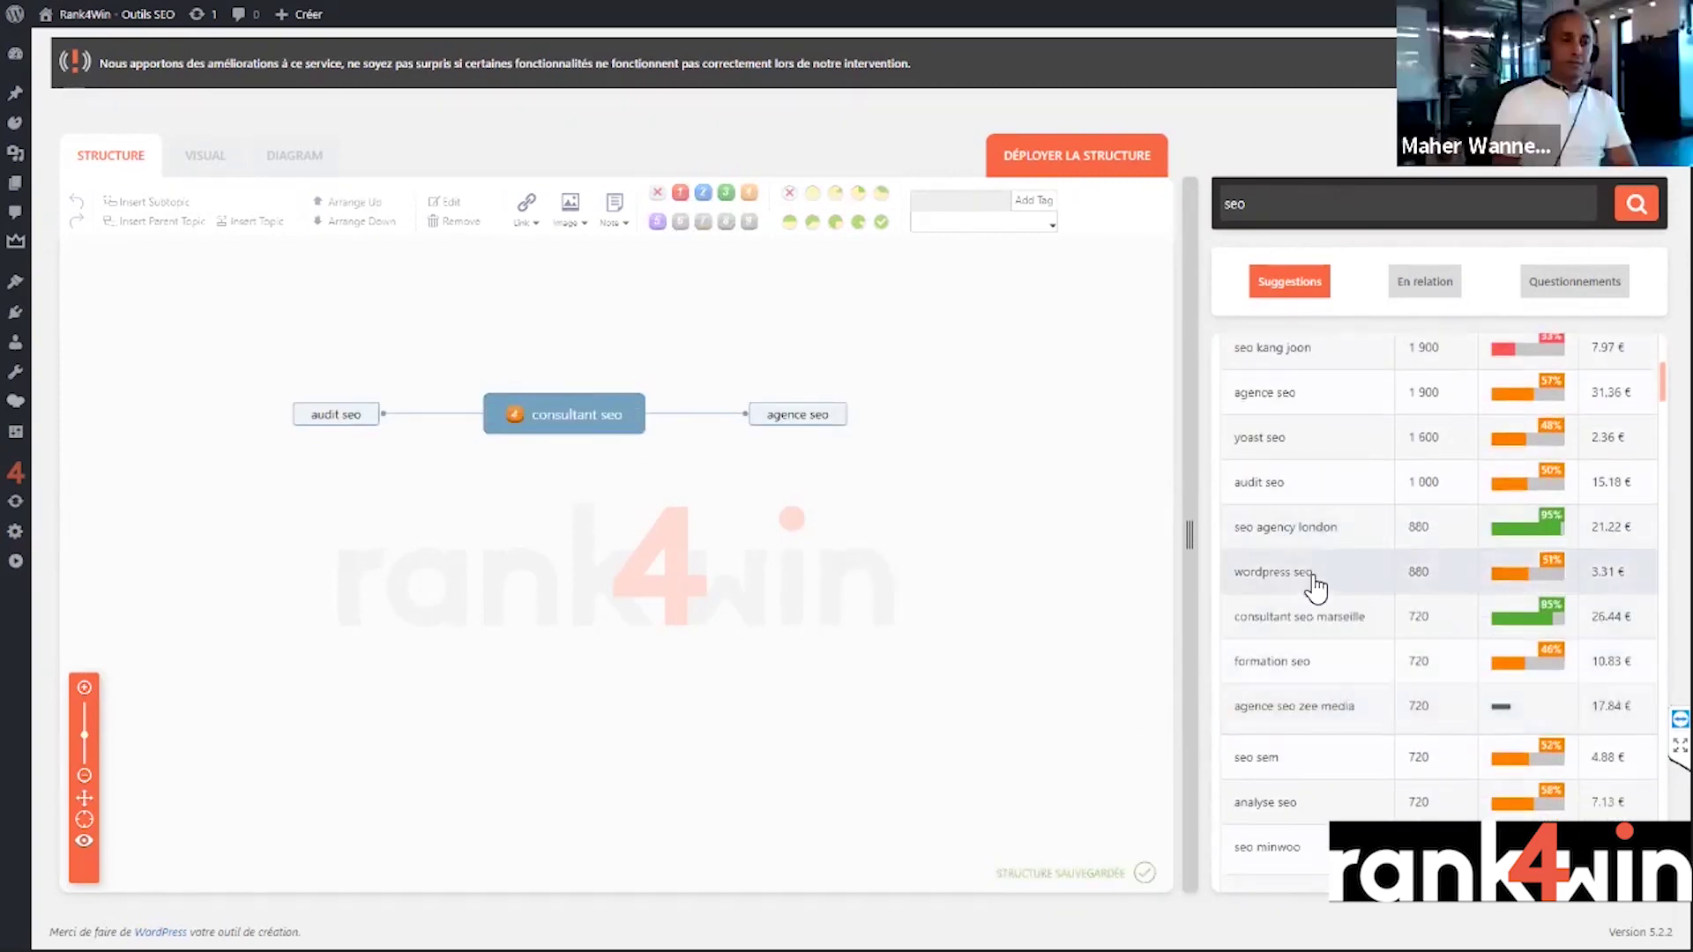
left_click(1306, 573)
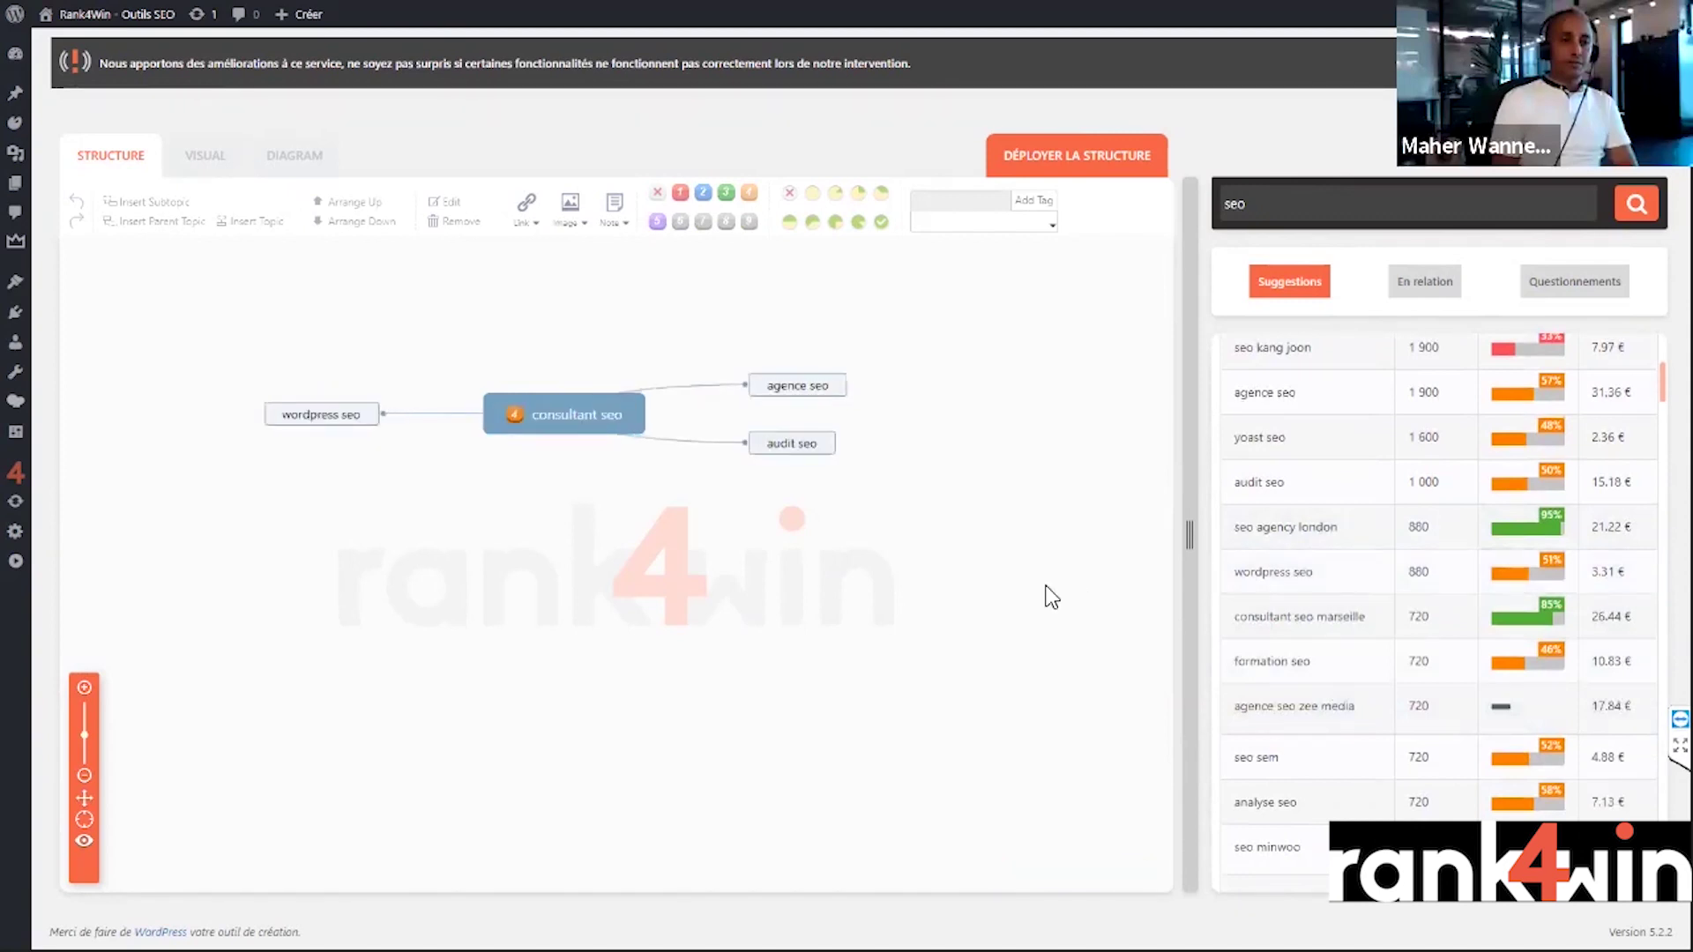
left_click(1266, 672)
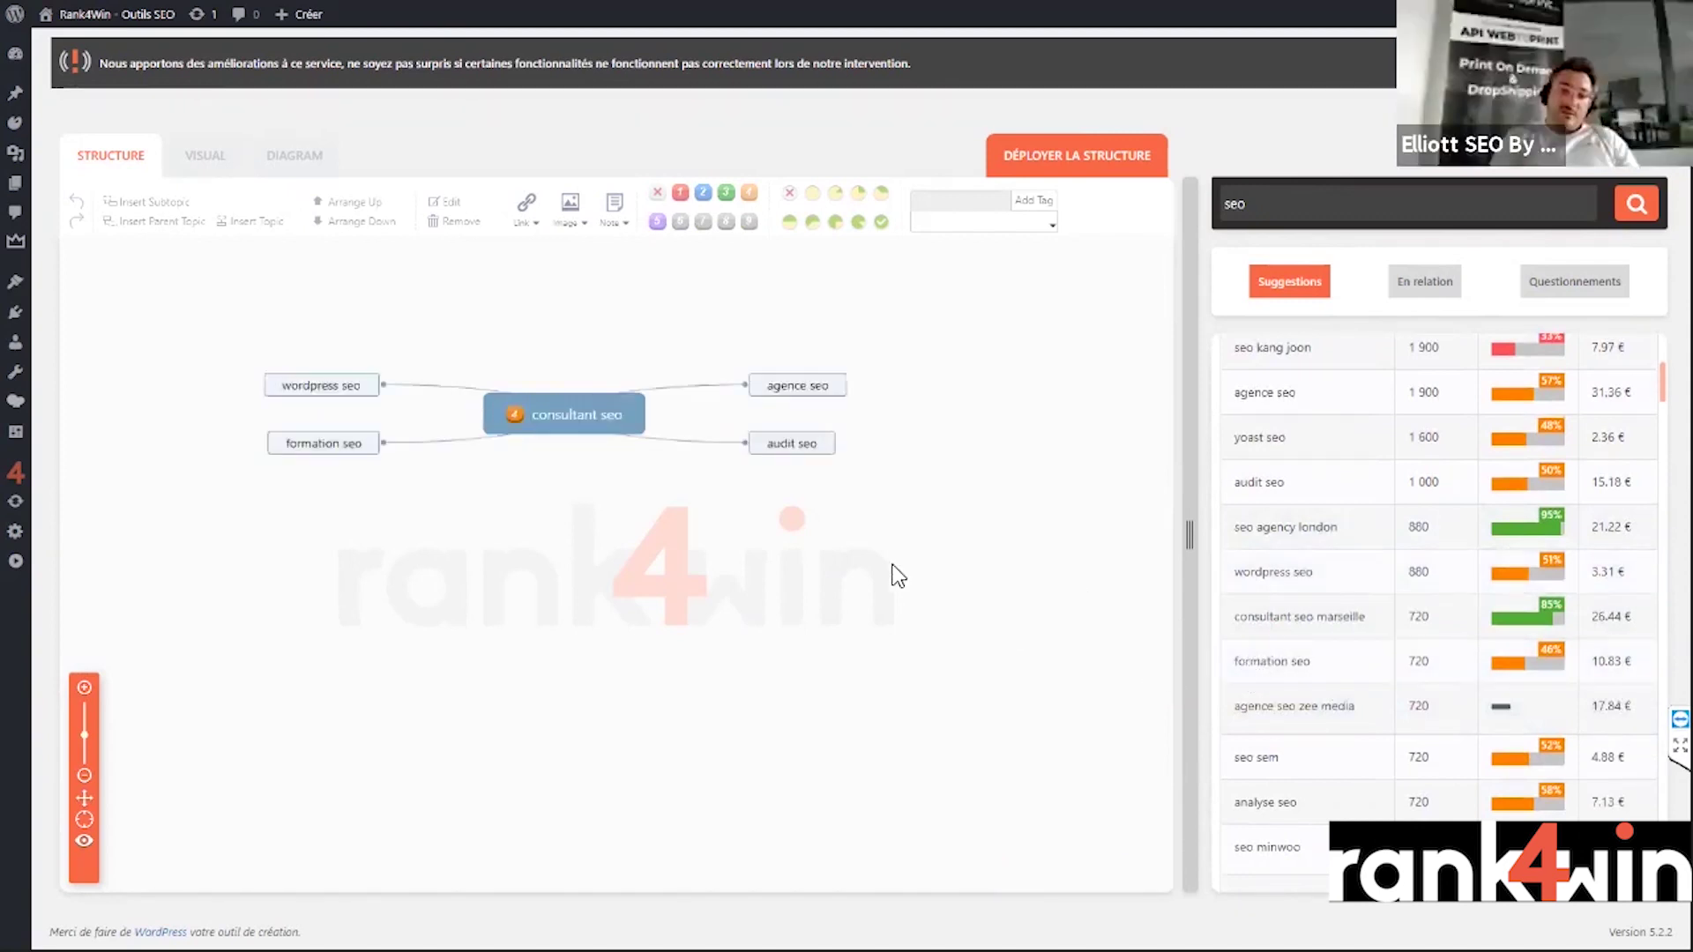
left_click(1419, 291)
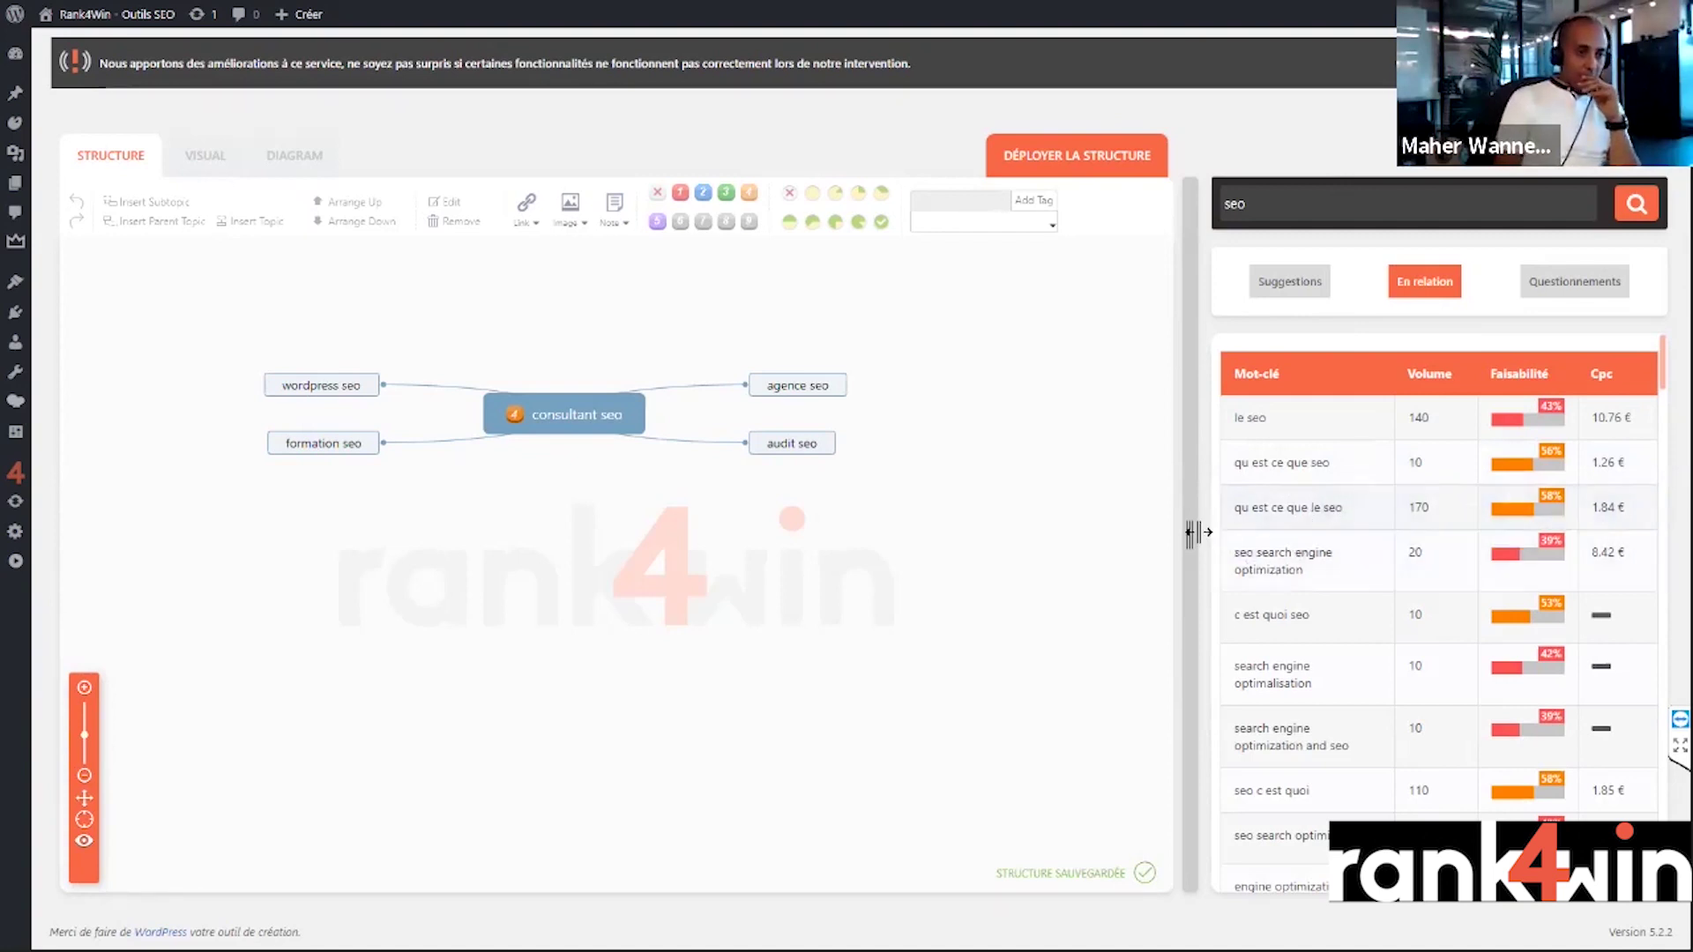
- Widen the keyword panel further and add a new child topic under consultant seo
left_click_drag(1193, 532, 1137, 556)
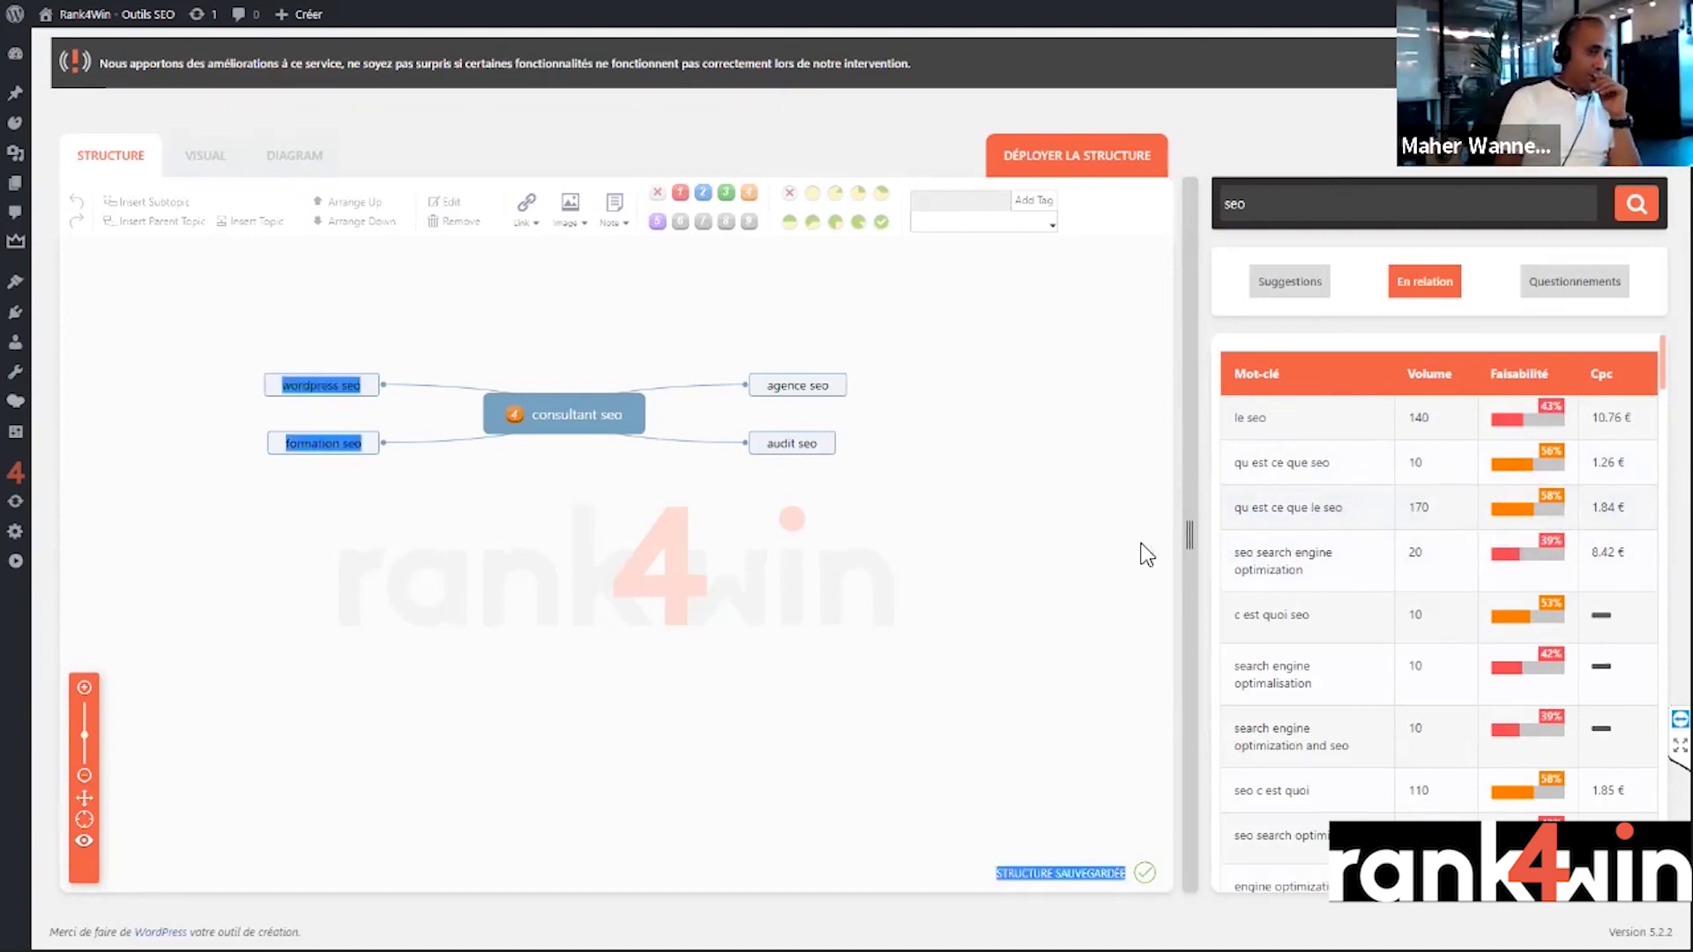
left_click_drag(1187, 490, 1112, 494)
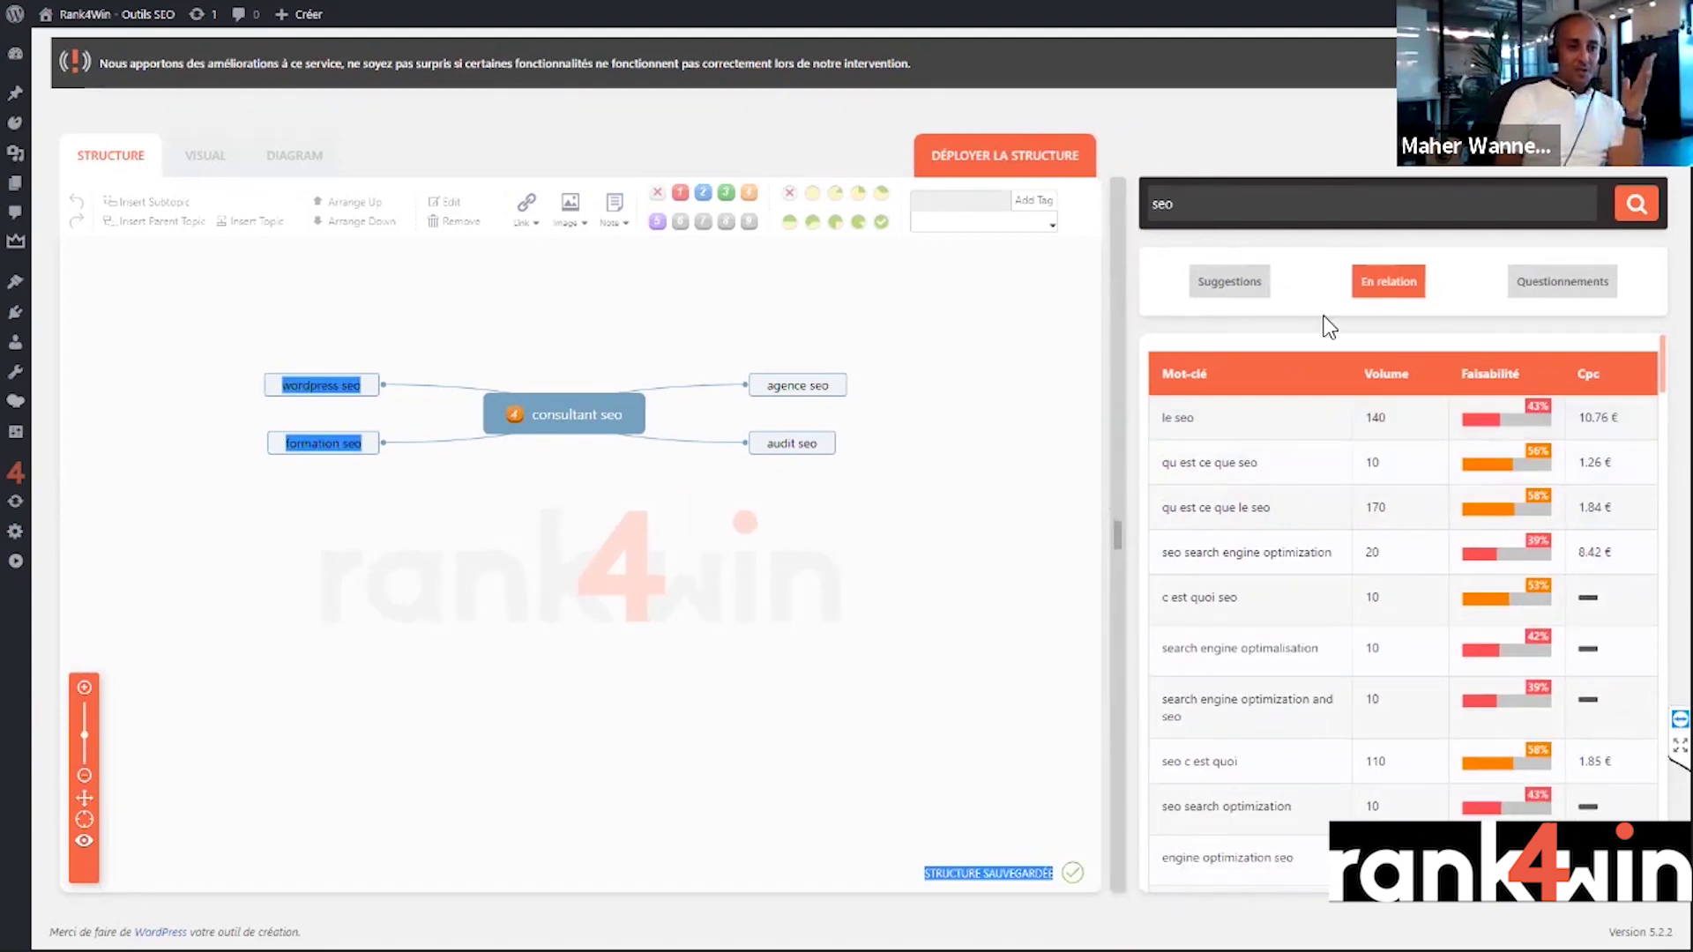
left_click(626, 523)
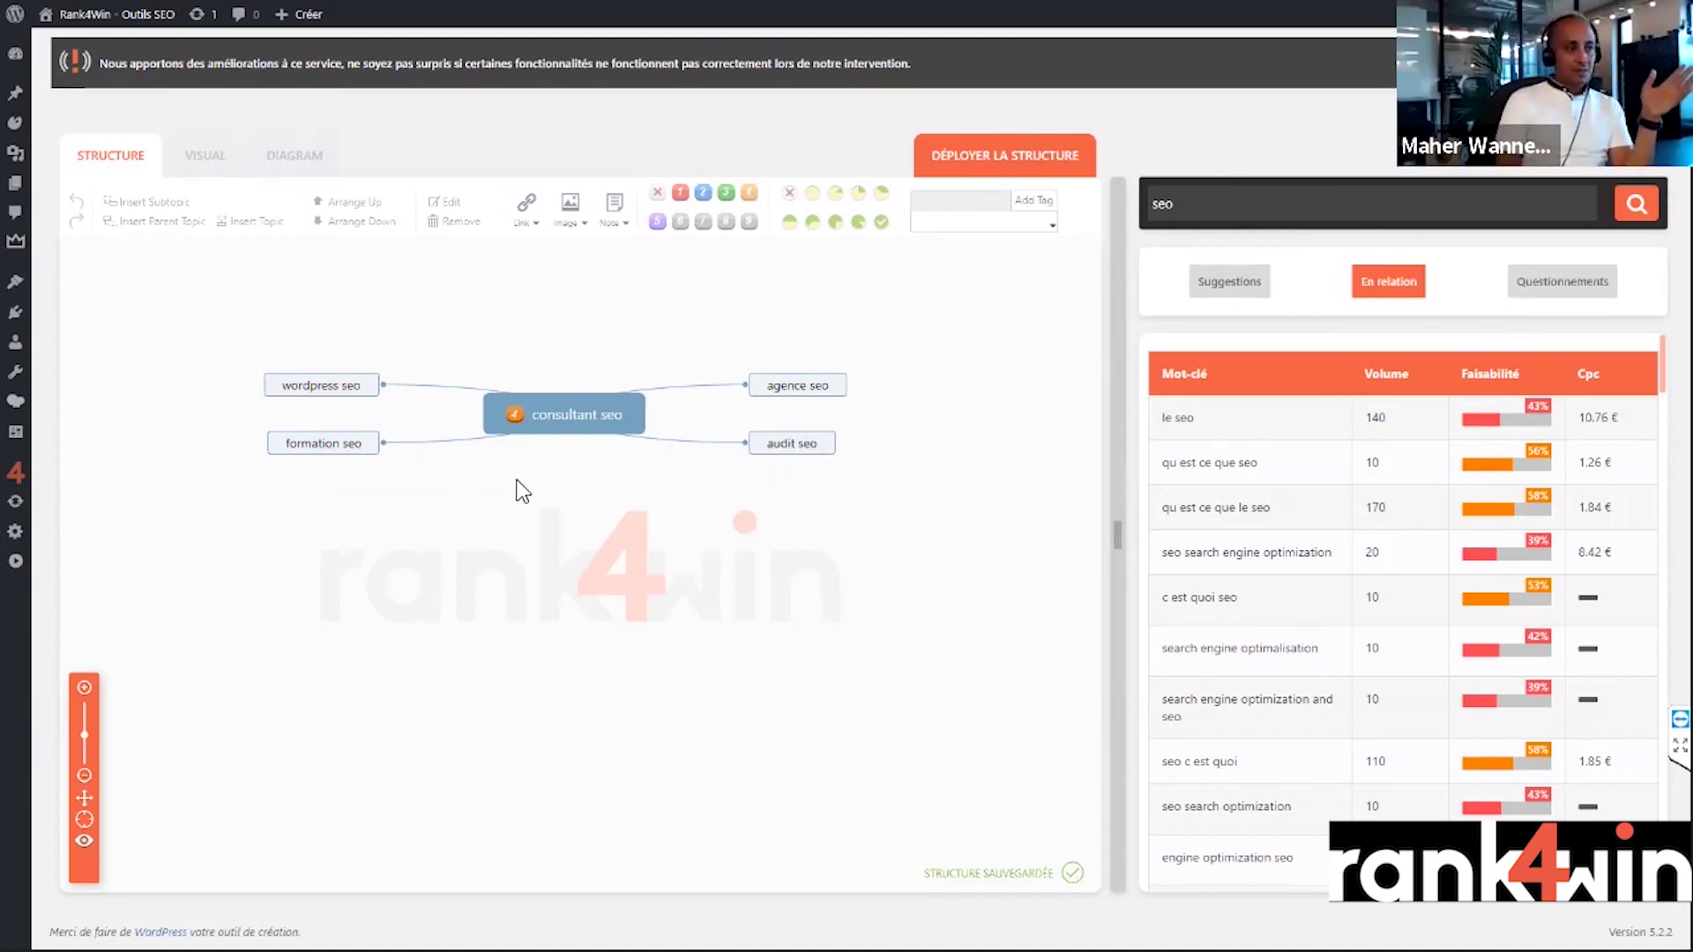
left_click(609, 419)
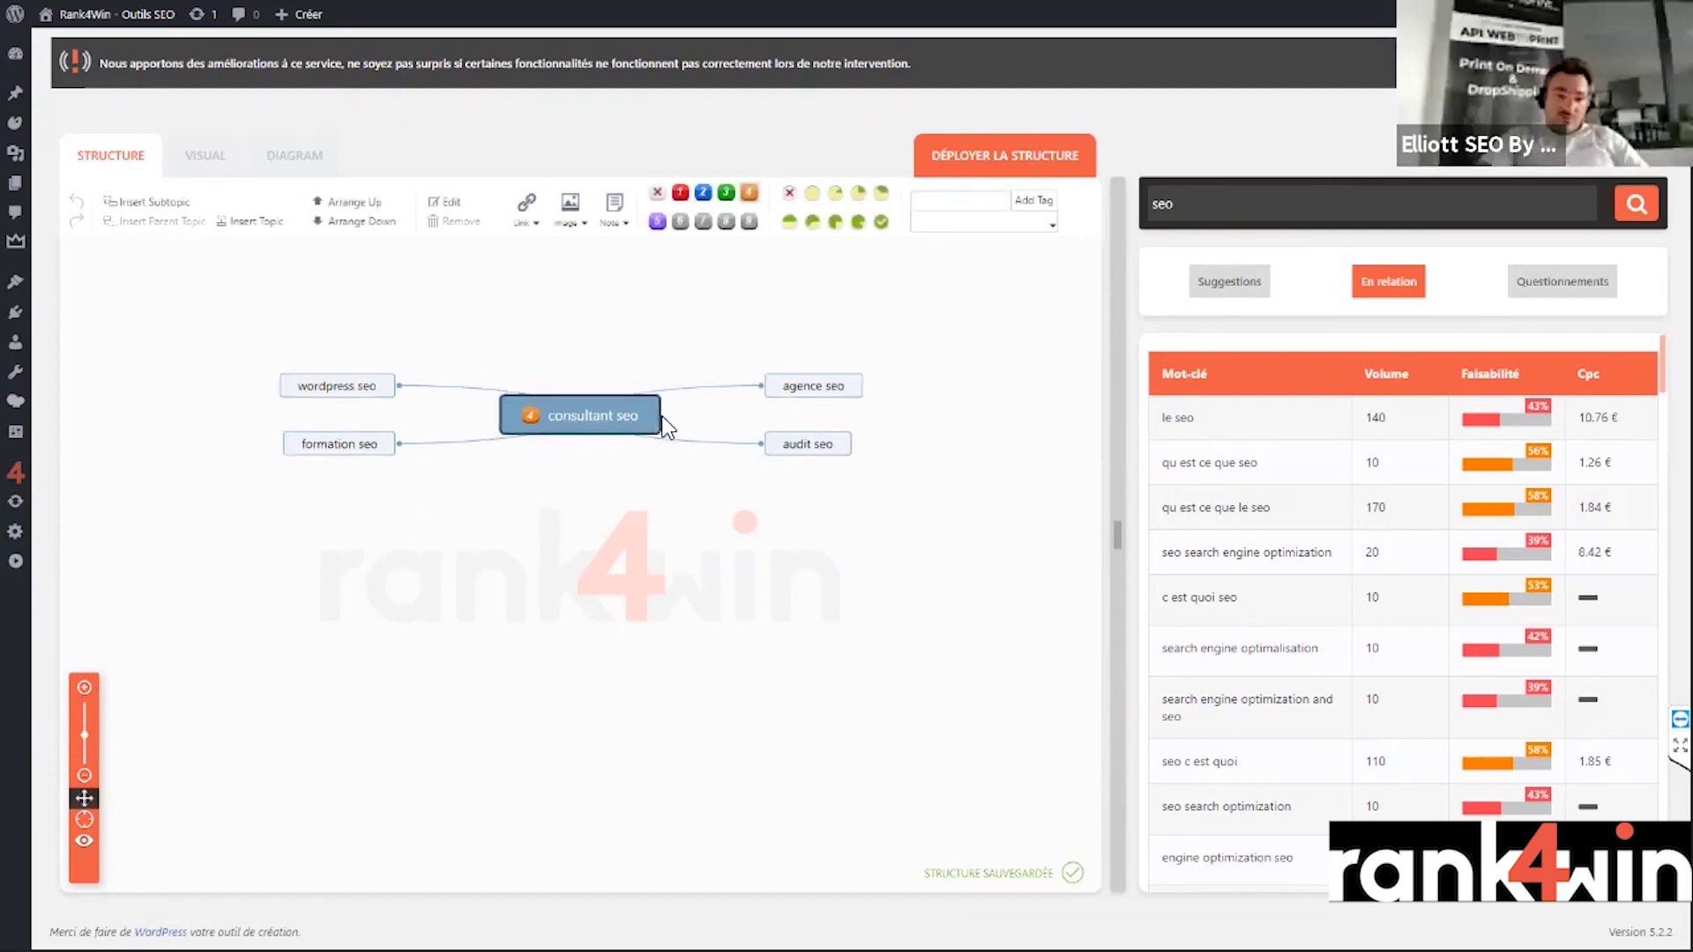
left_click(705, 490)
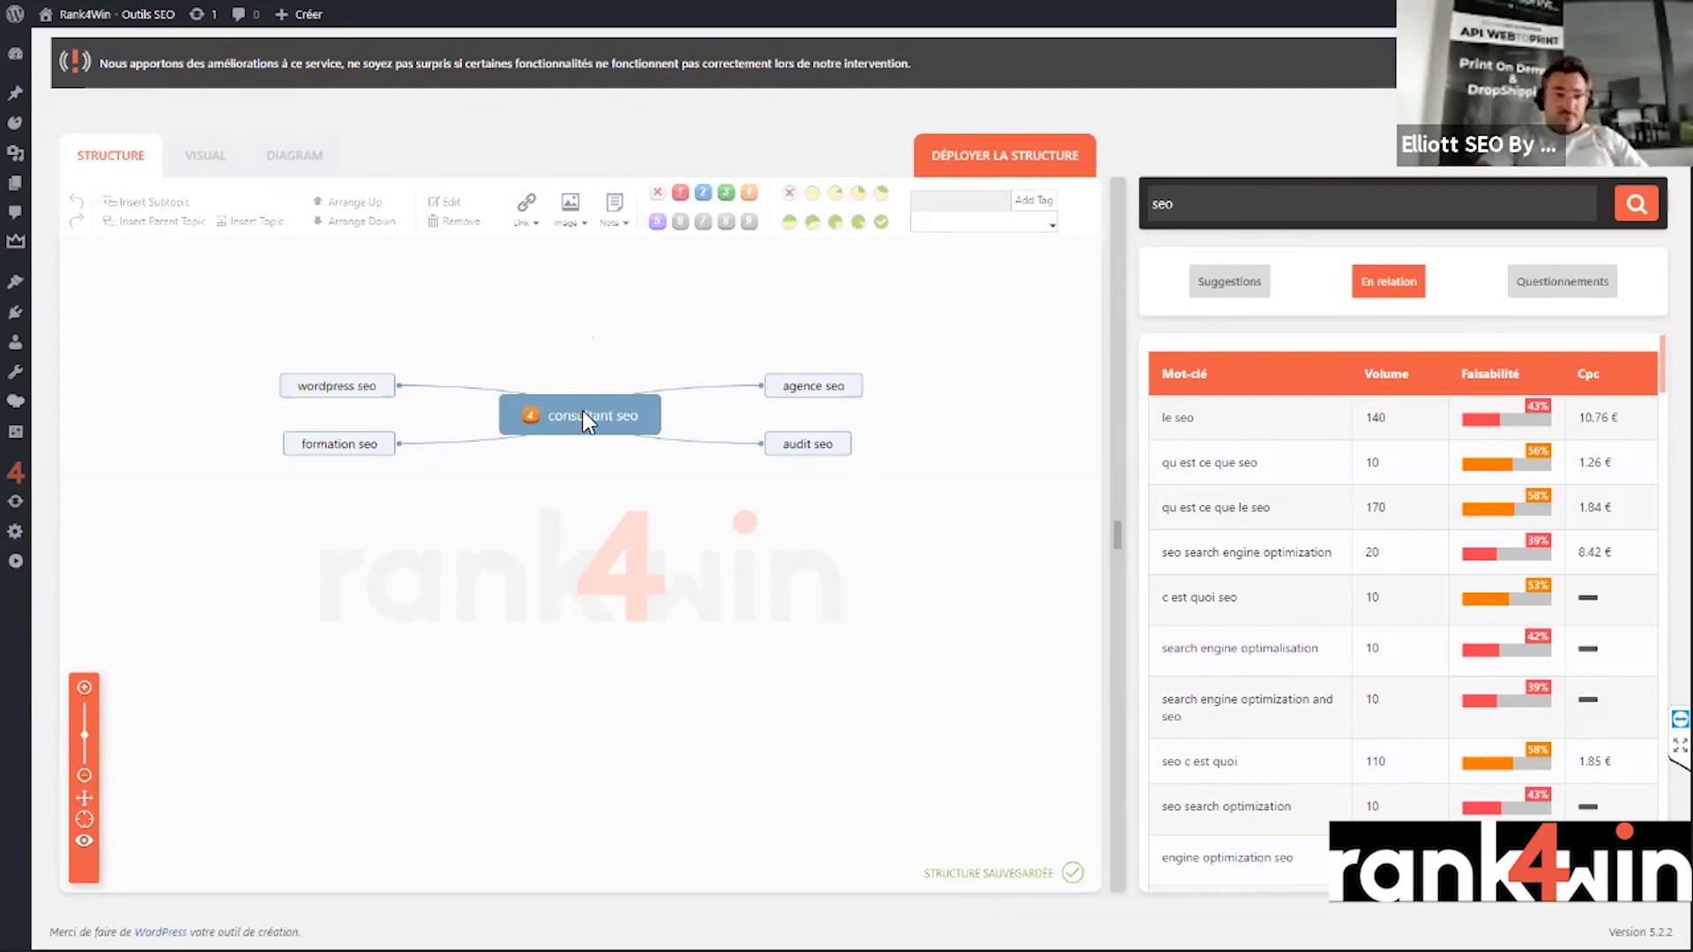
left_click(583, 411)
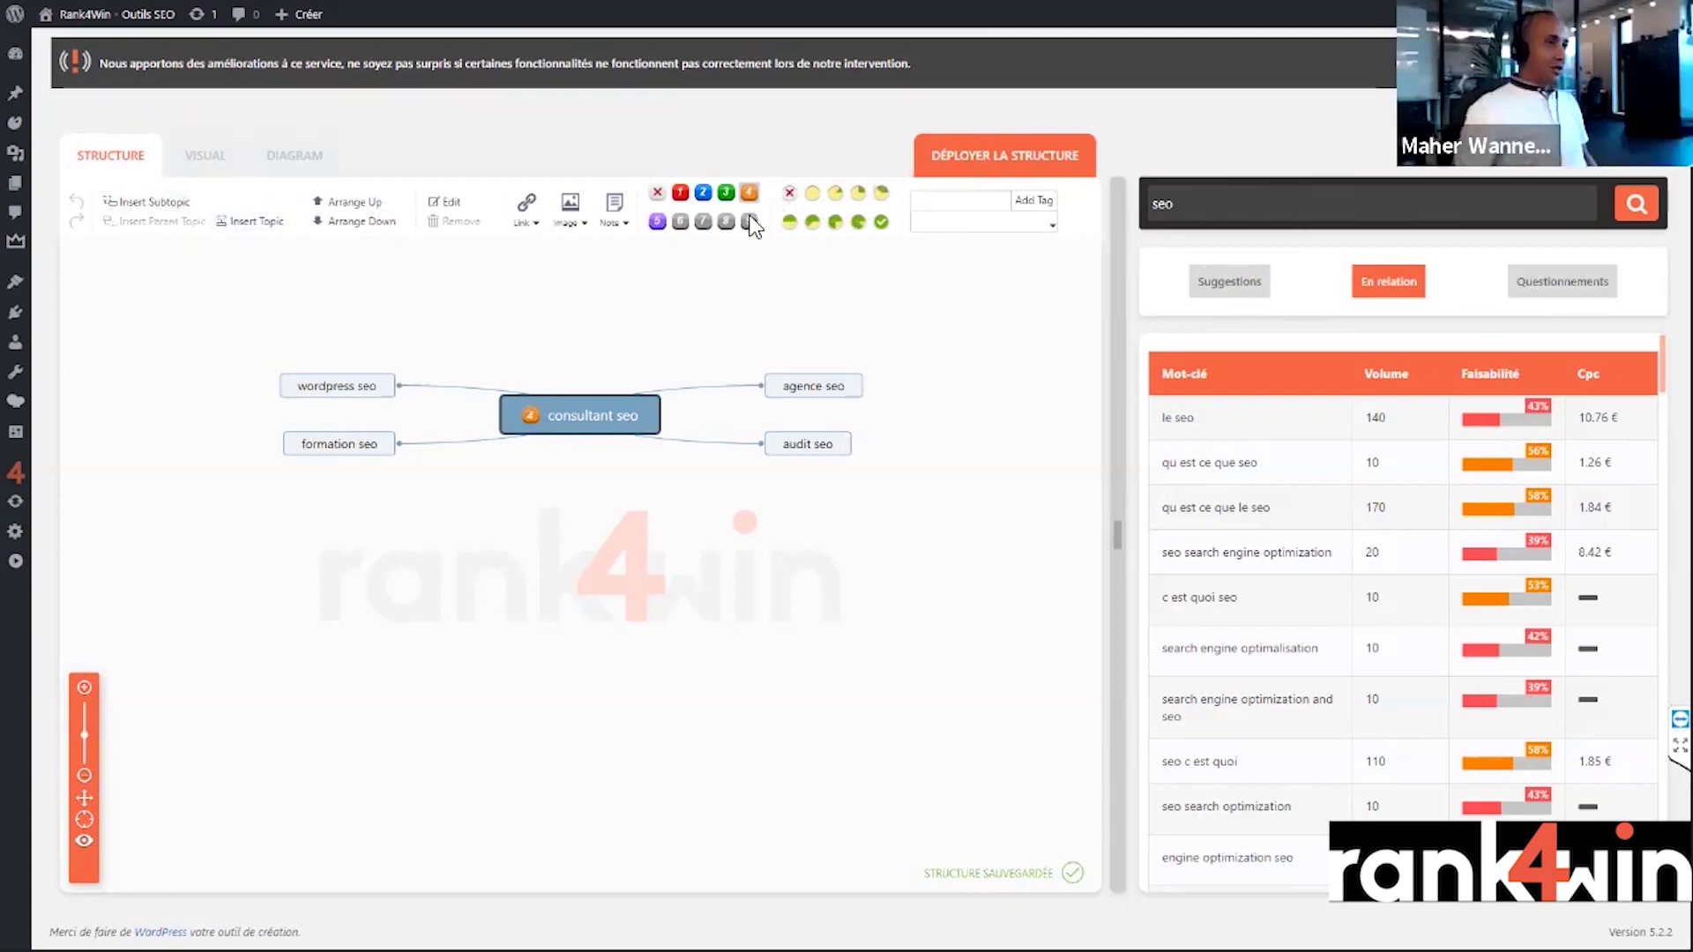
left_click(155, 208)
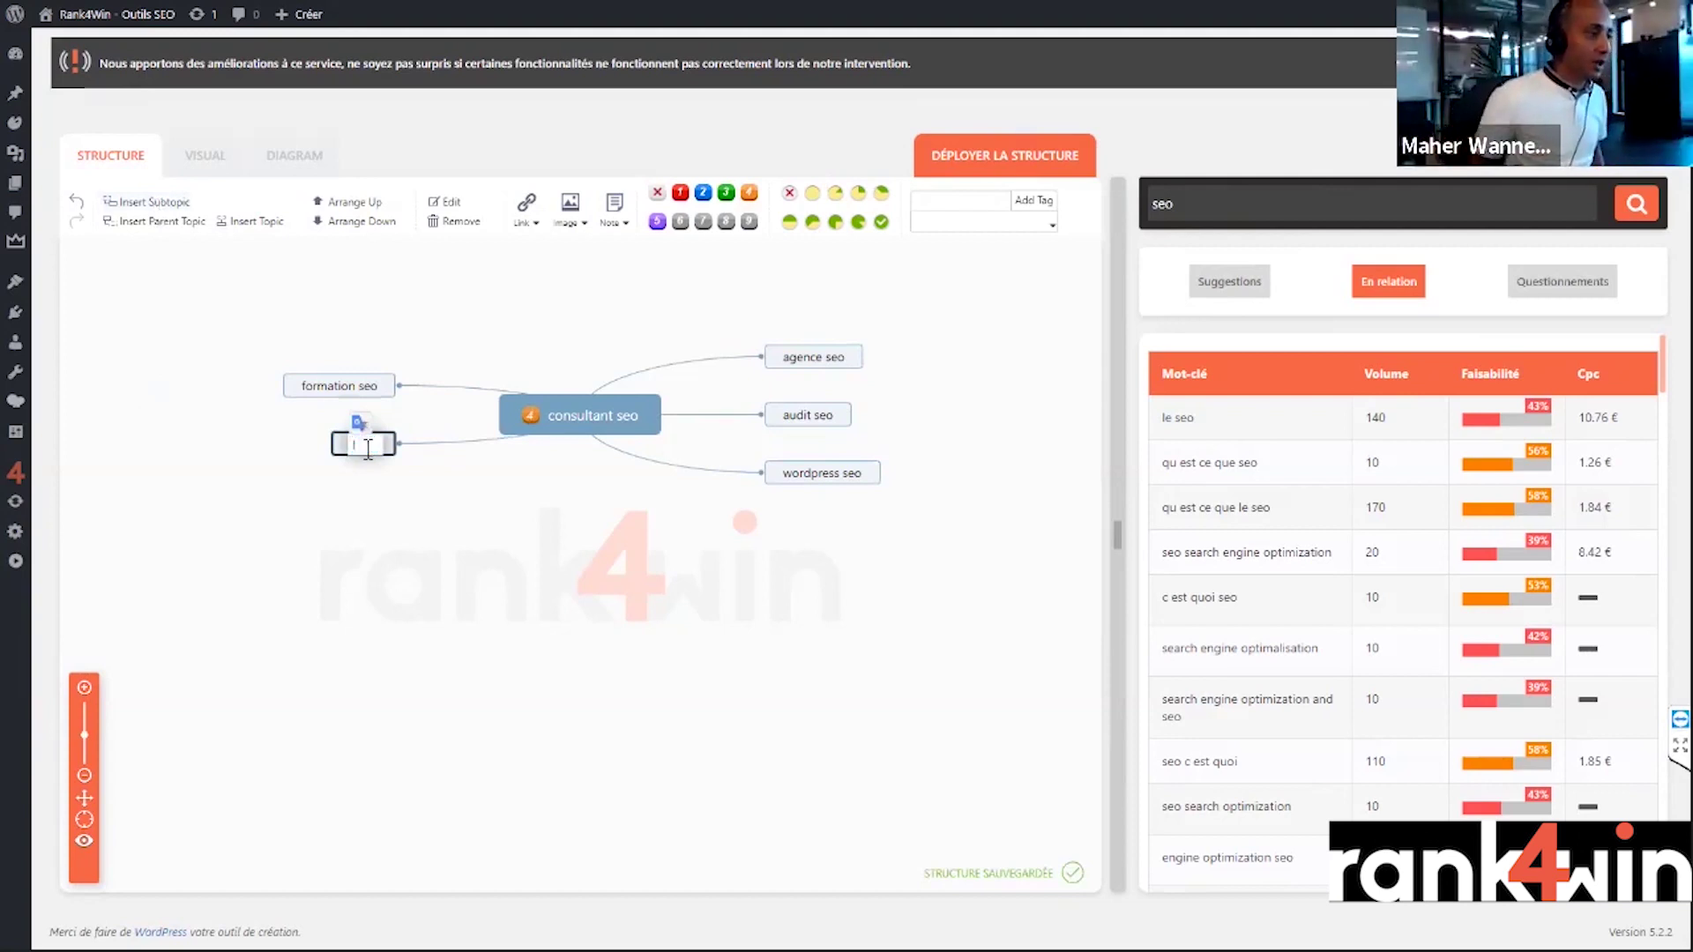
- Name the new topic 'Les CMS en SEO', correcting the 'SOE' typo
type("Les CMS")
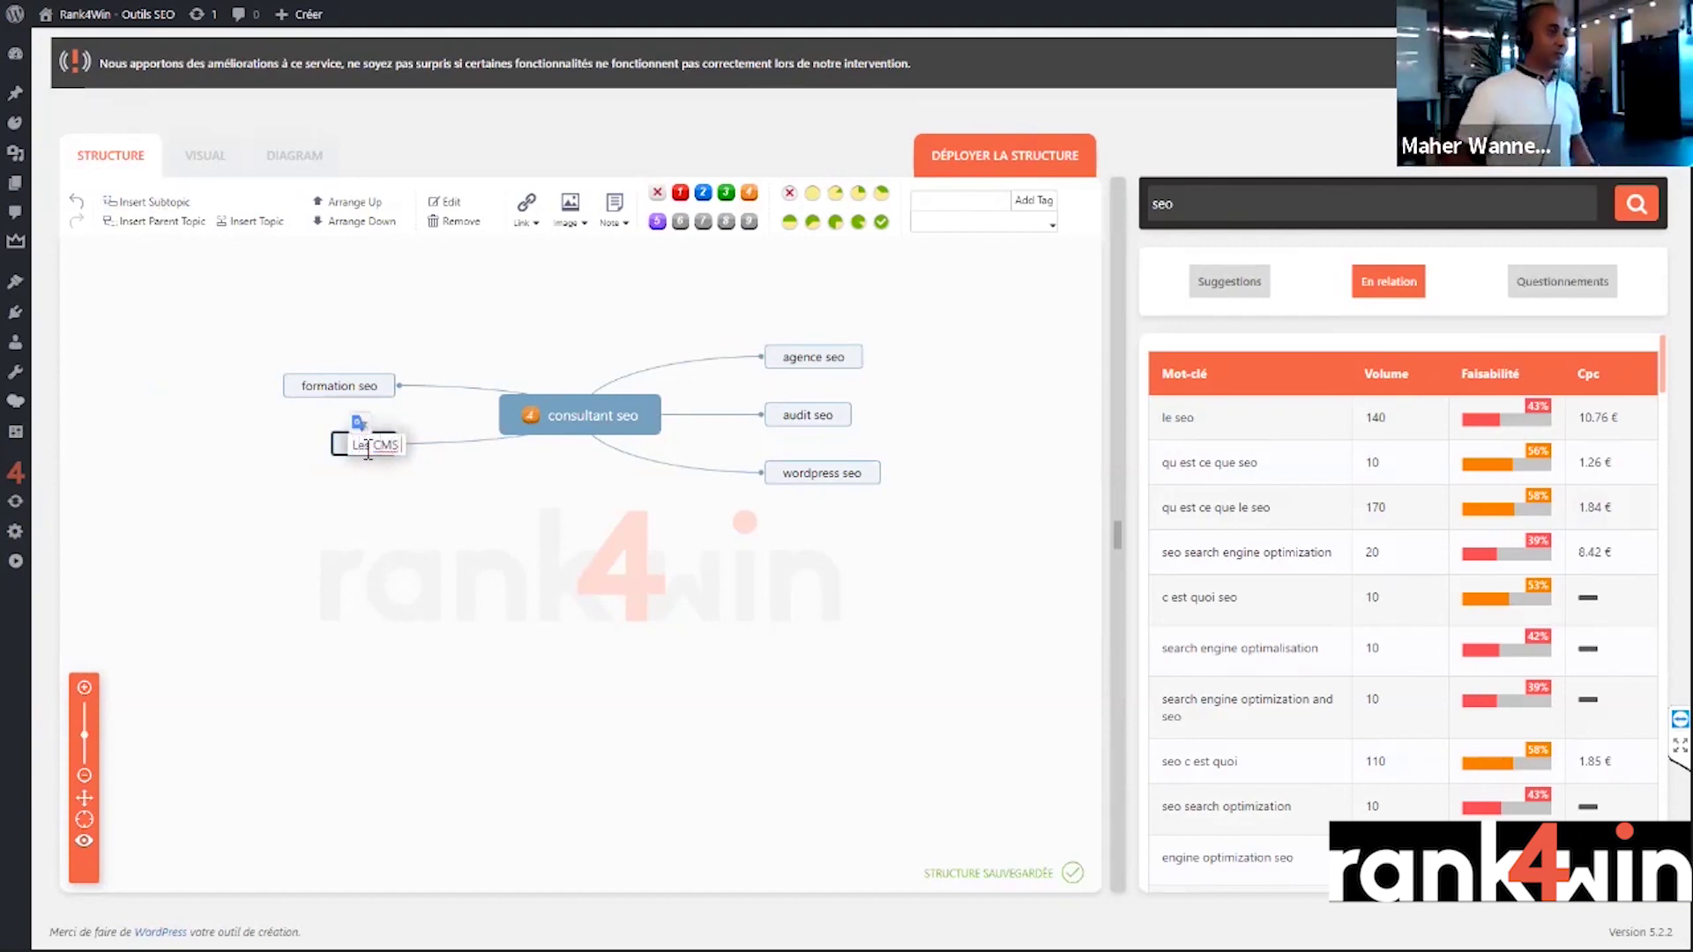
type(" en SOE")
key("Return")
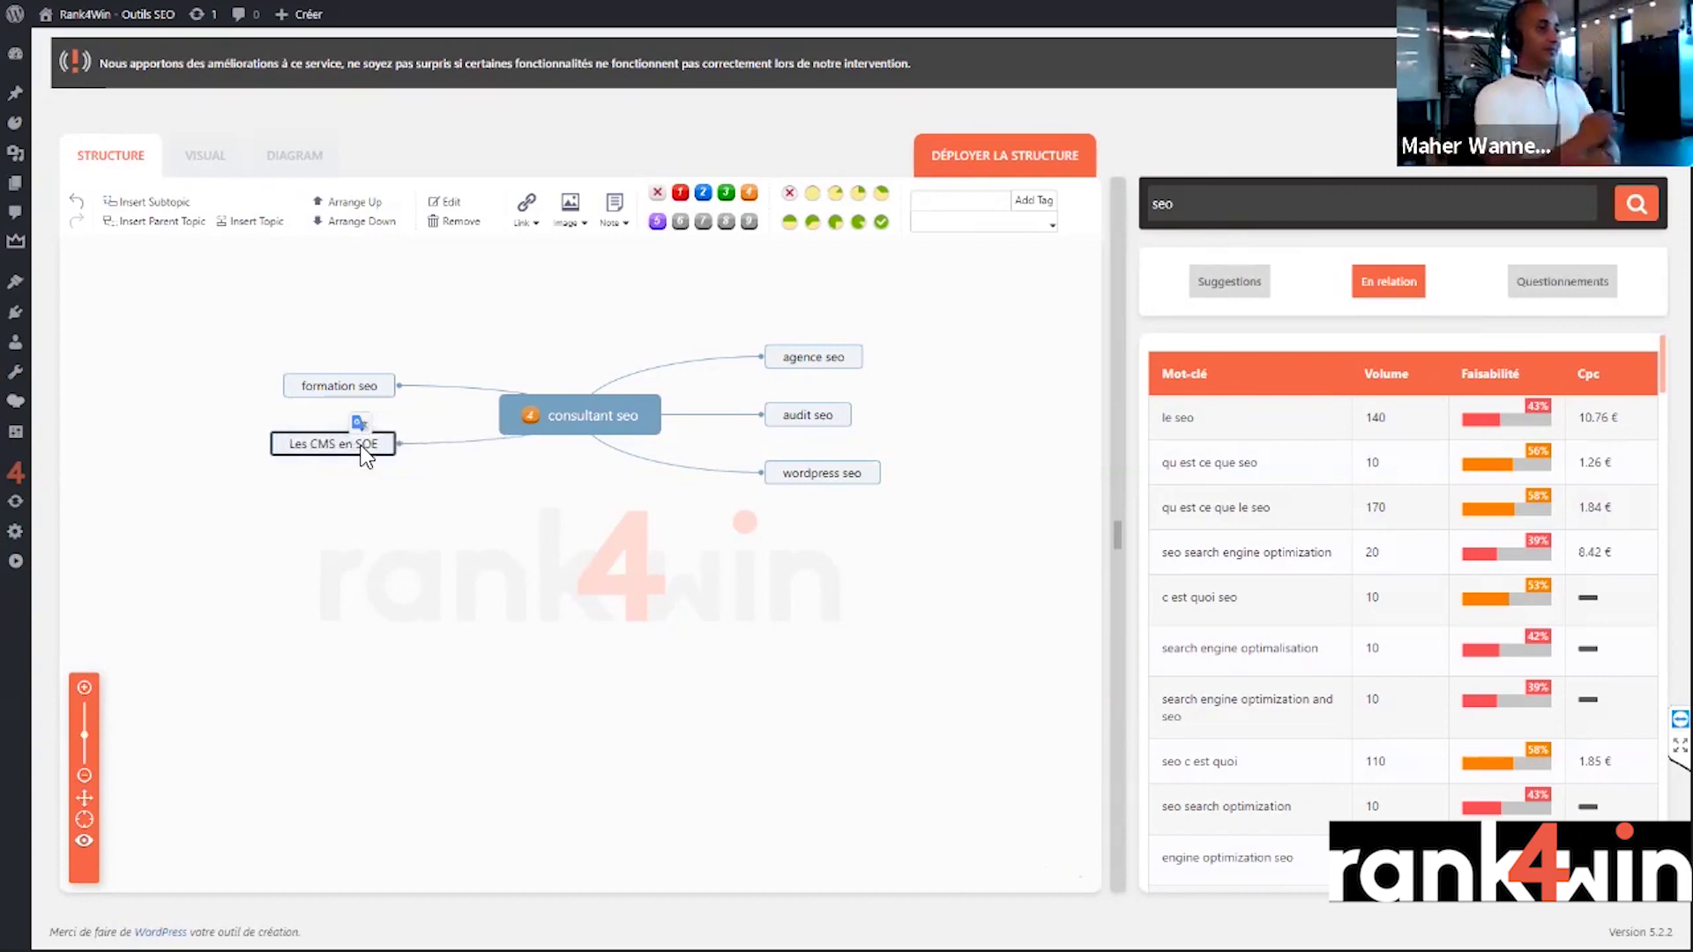
double_click(381, 446)
left_click(375, 451)
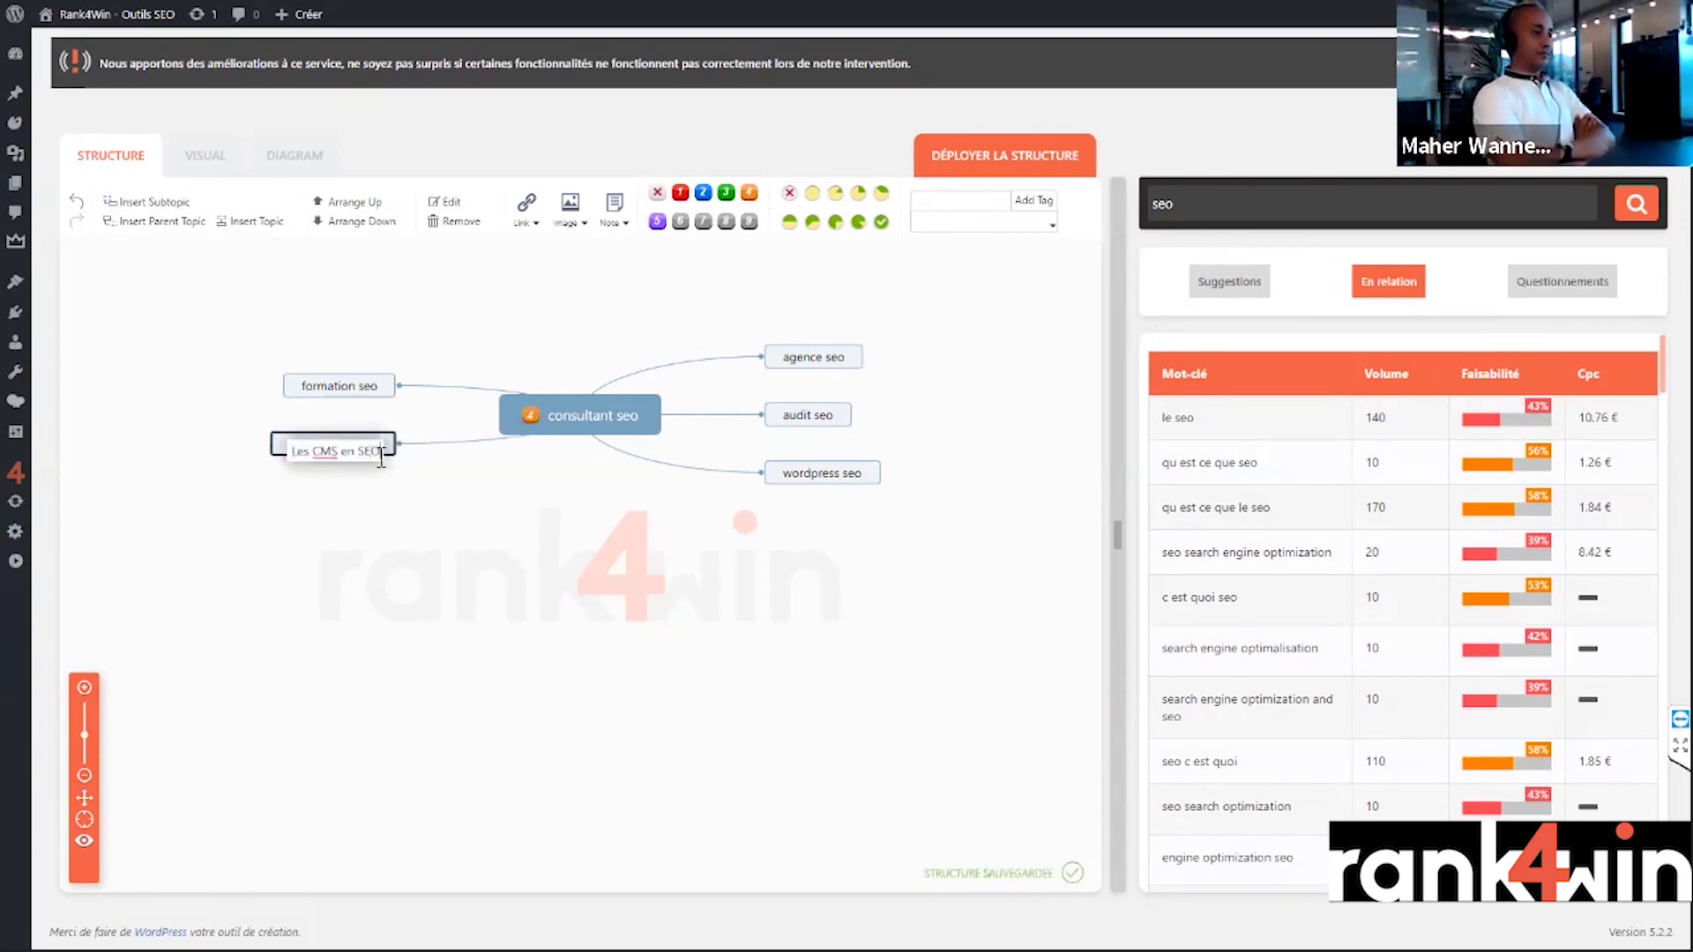
left_click(476, 476)
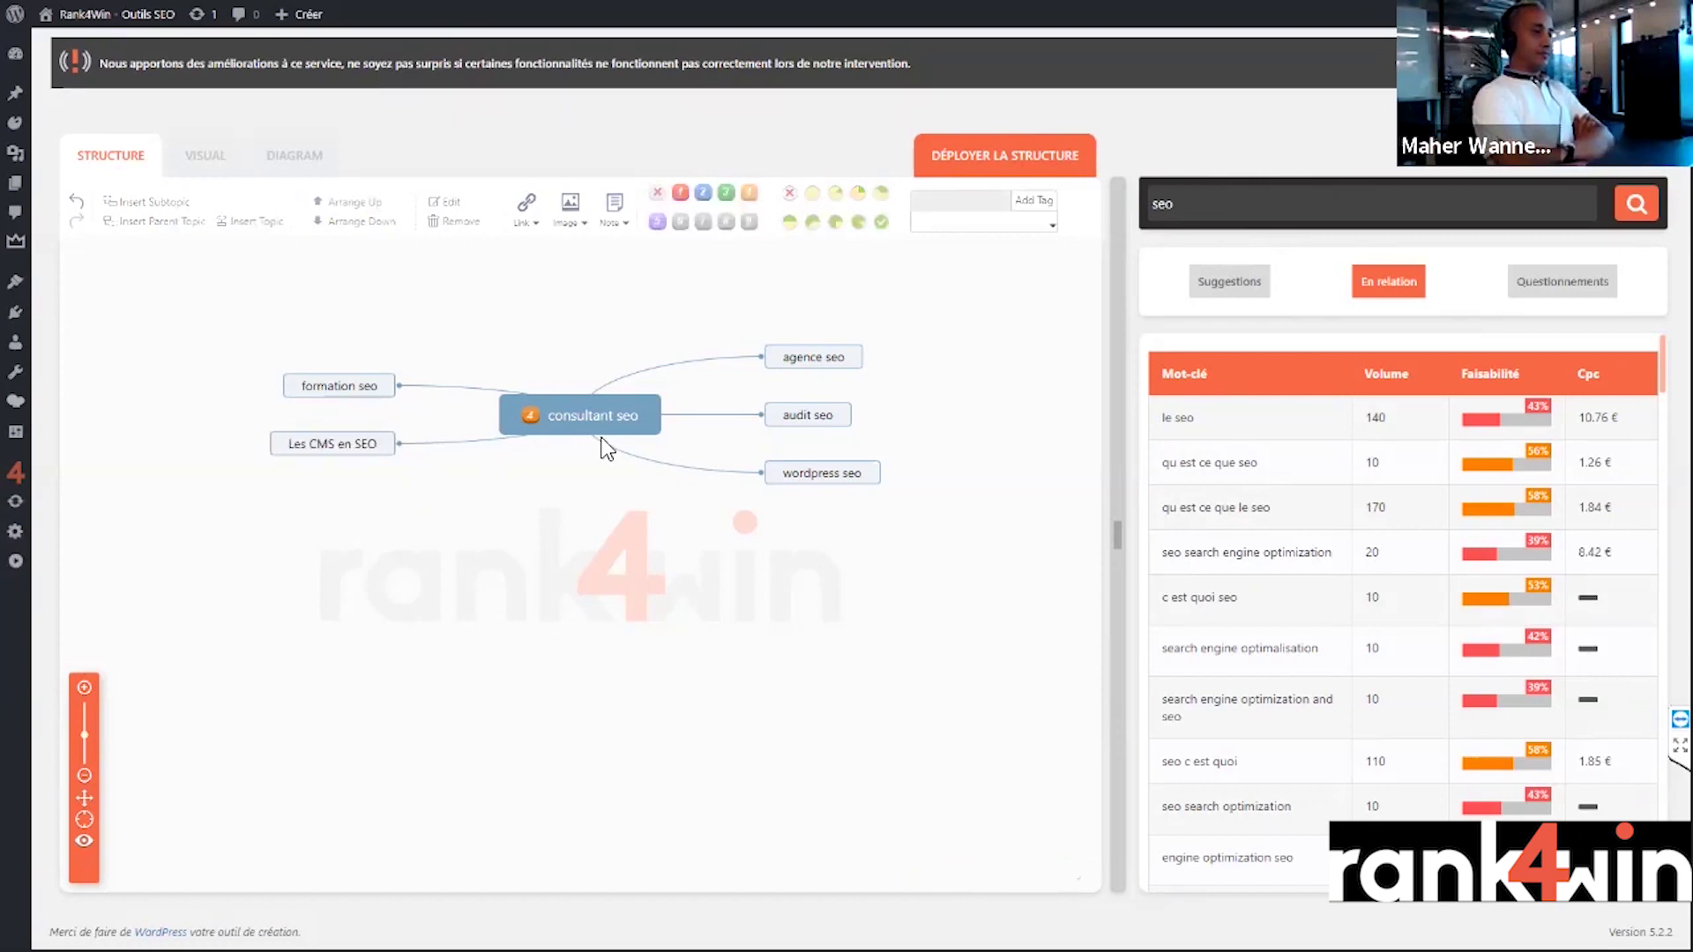
- Move the wordpress seo node beneath Les CMS en SEO
left_click_drag(840, 475, 278, 450)
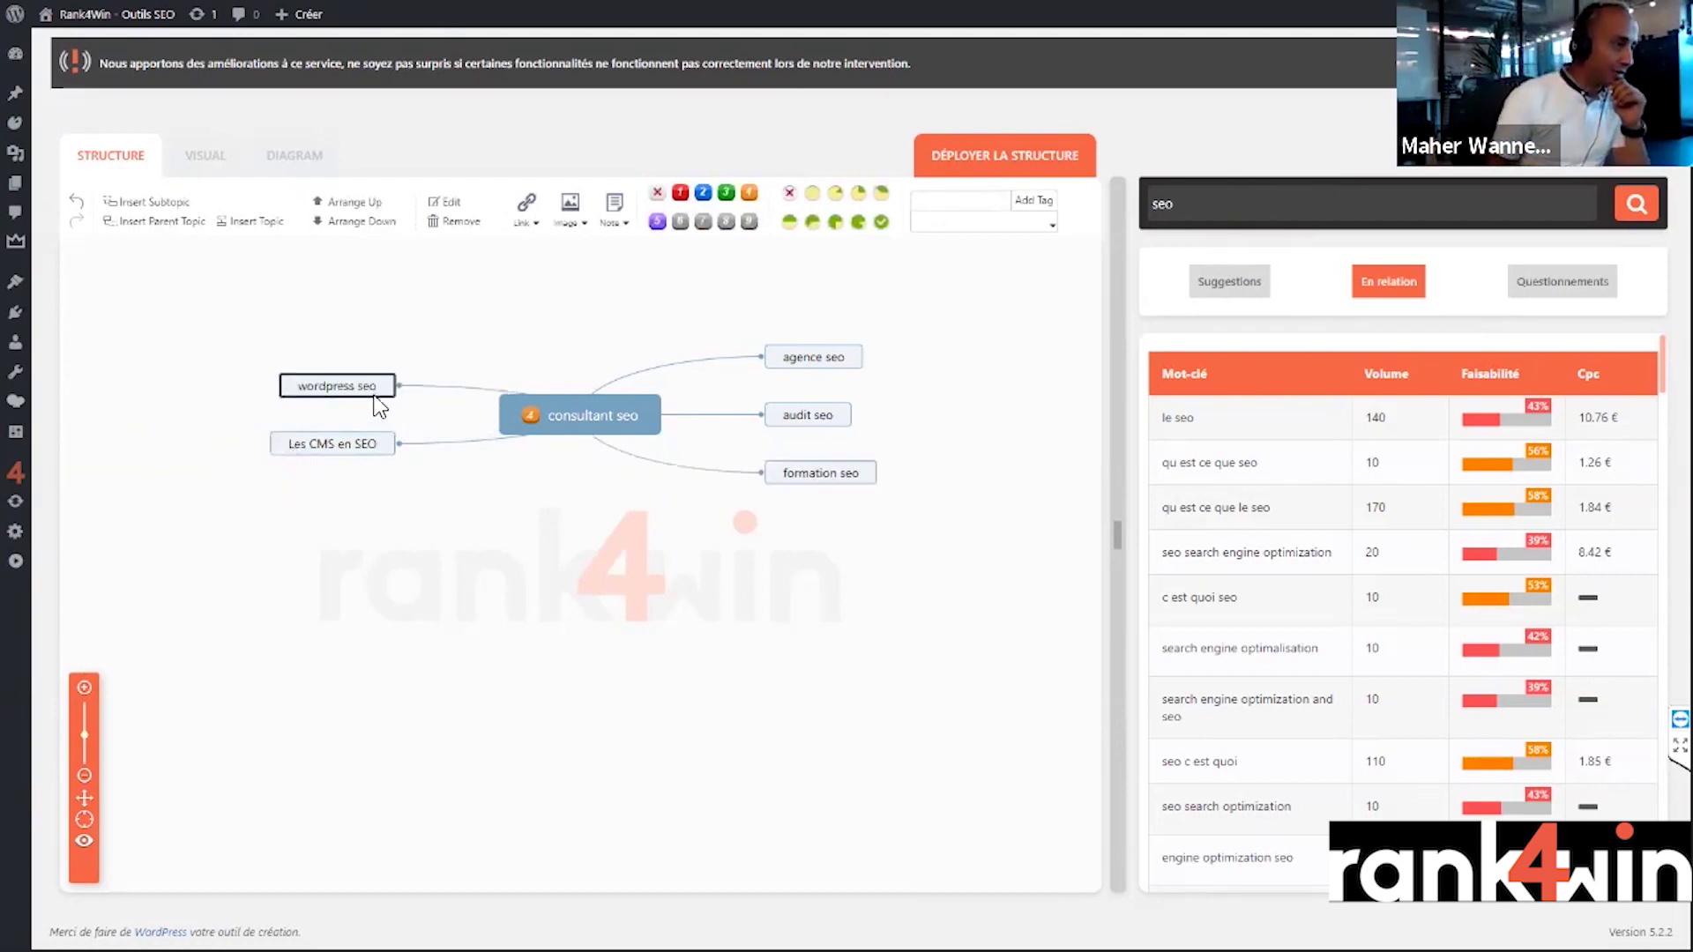
left_click_drag(363, 388, 374, 449)
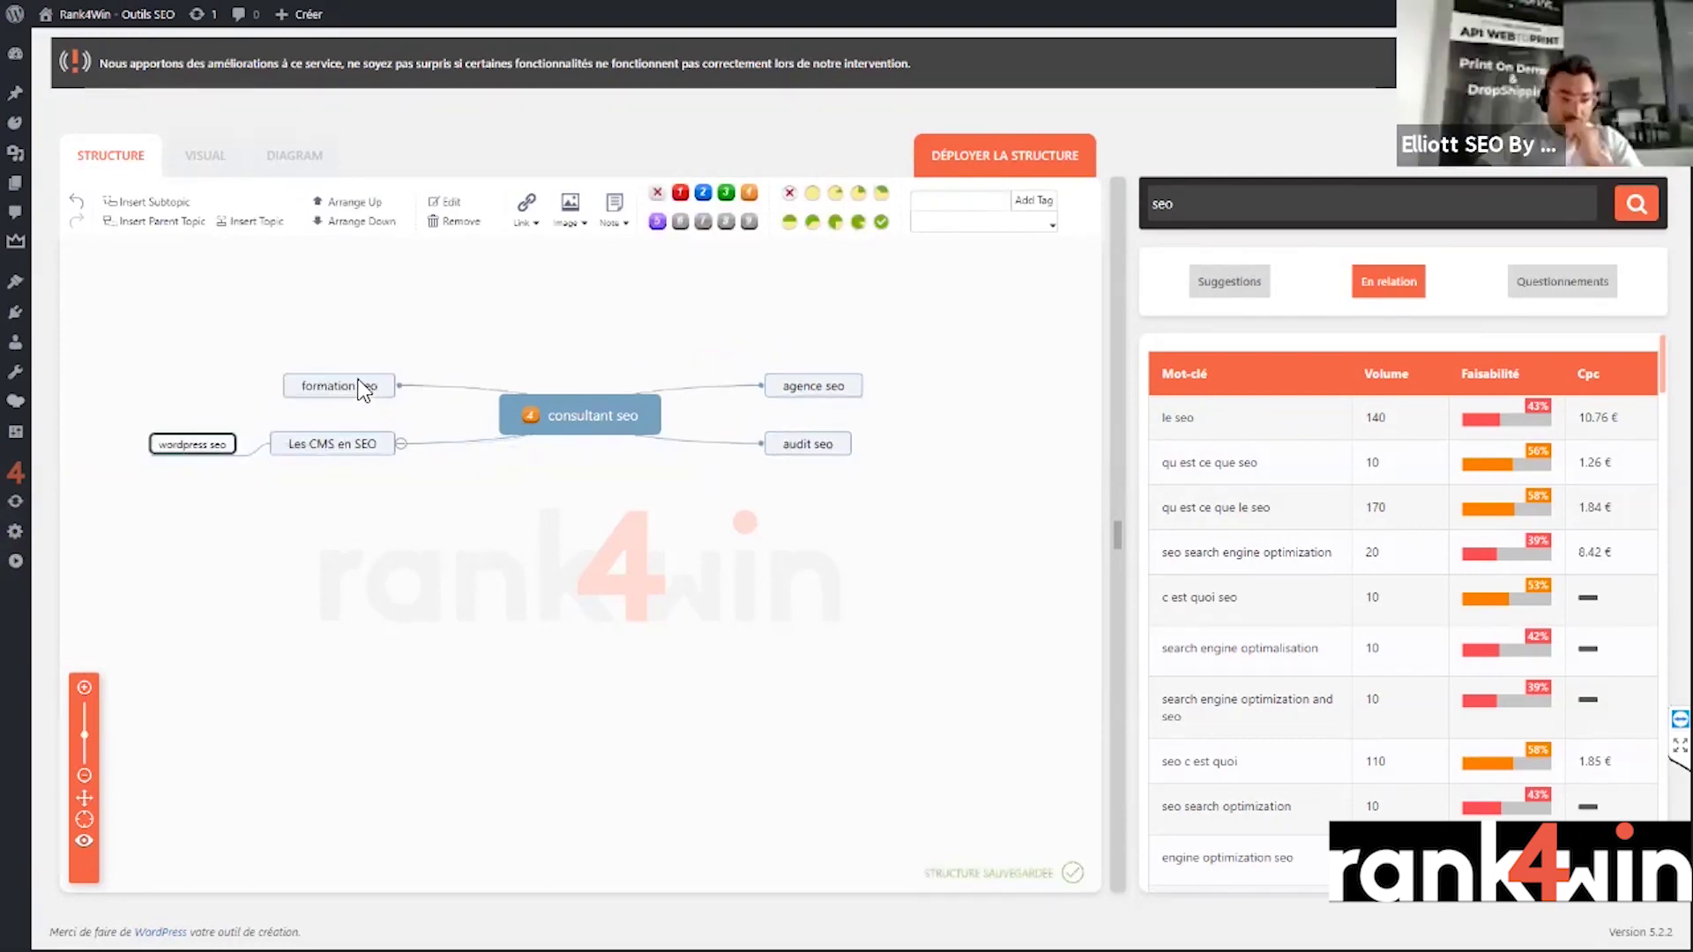
left_click(565, 414)
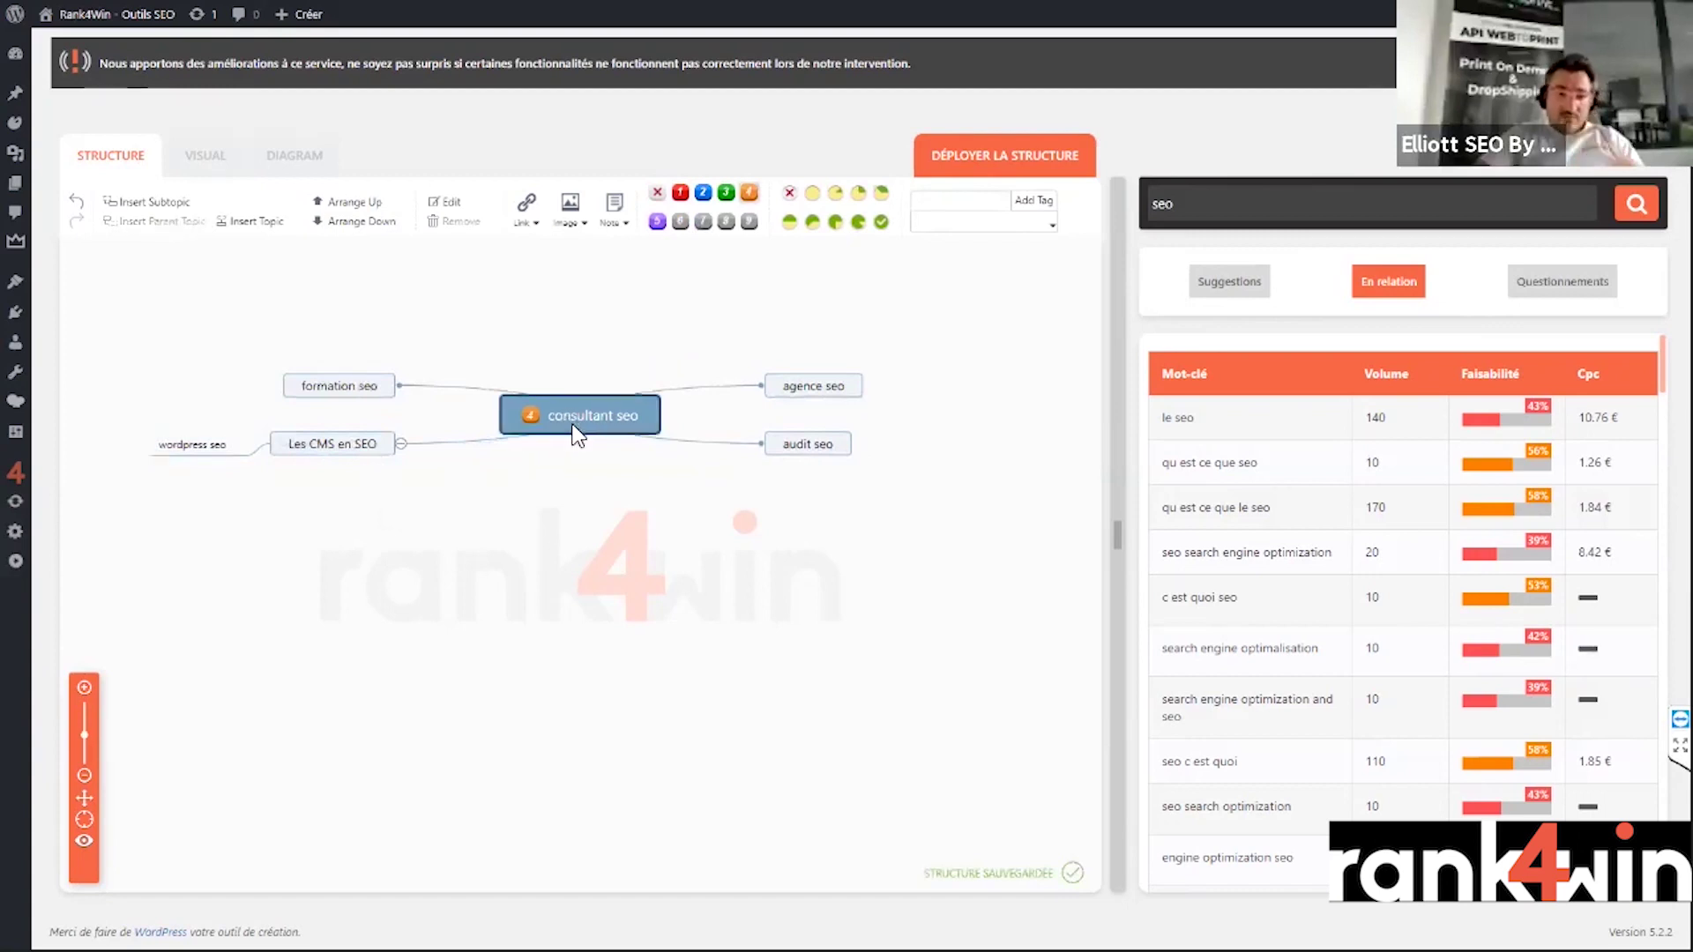
- Add 'Les prestations en SEO' as a child of consultant seo, then select formation seo
left_click(113, 202)
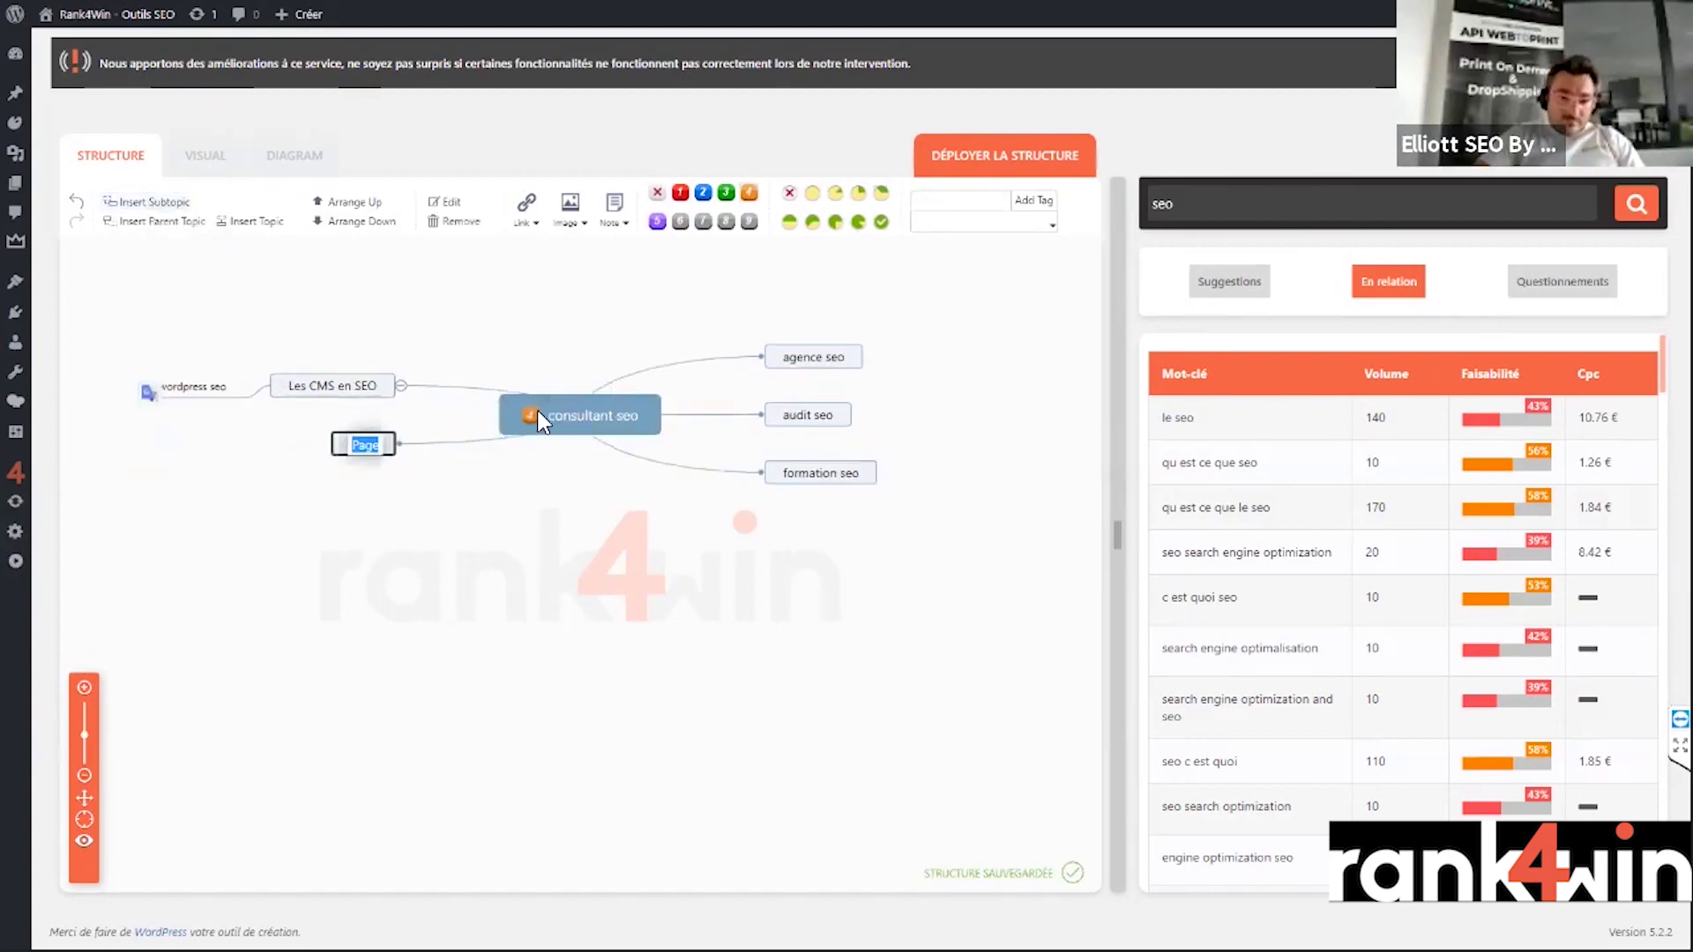
type("Les prestations en EO")
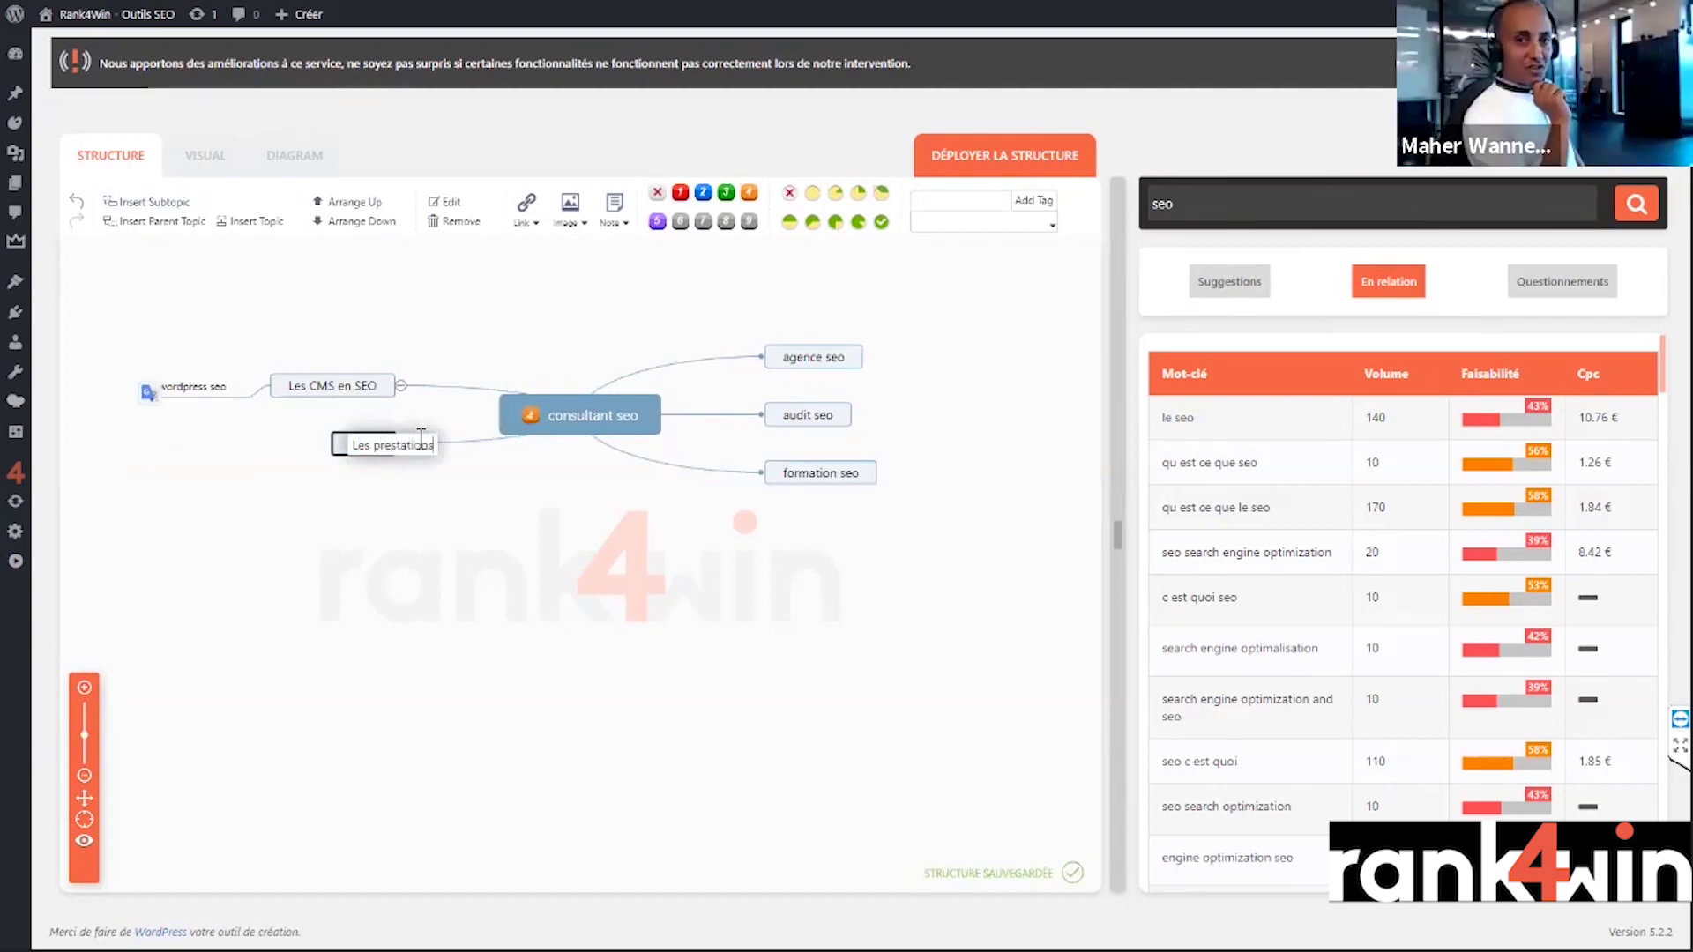
key("BackSpace")
key("BackSpace")
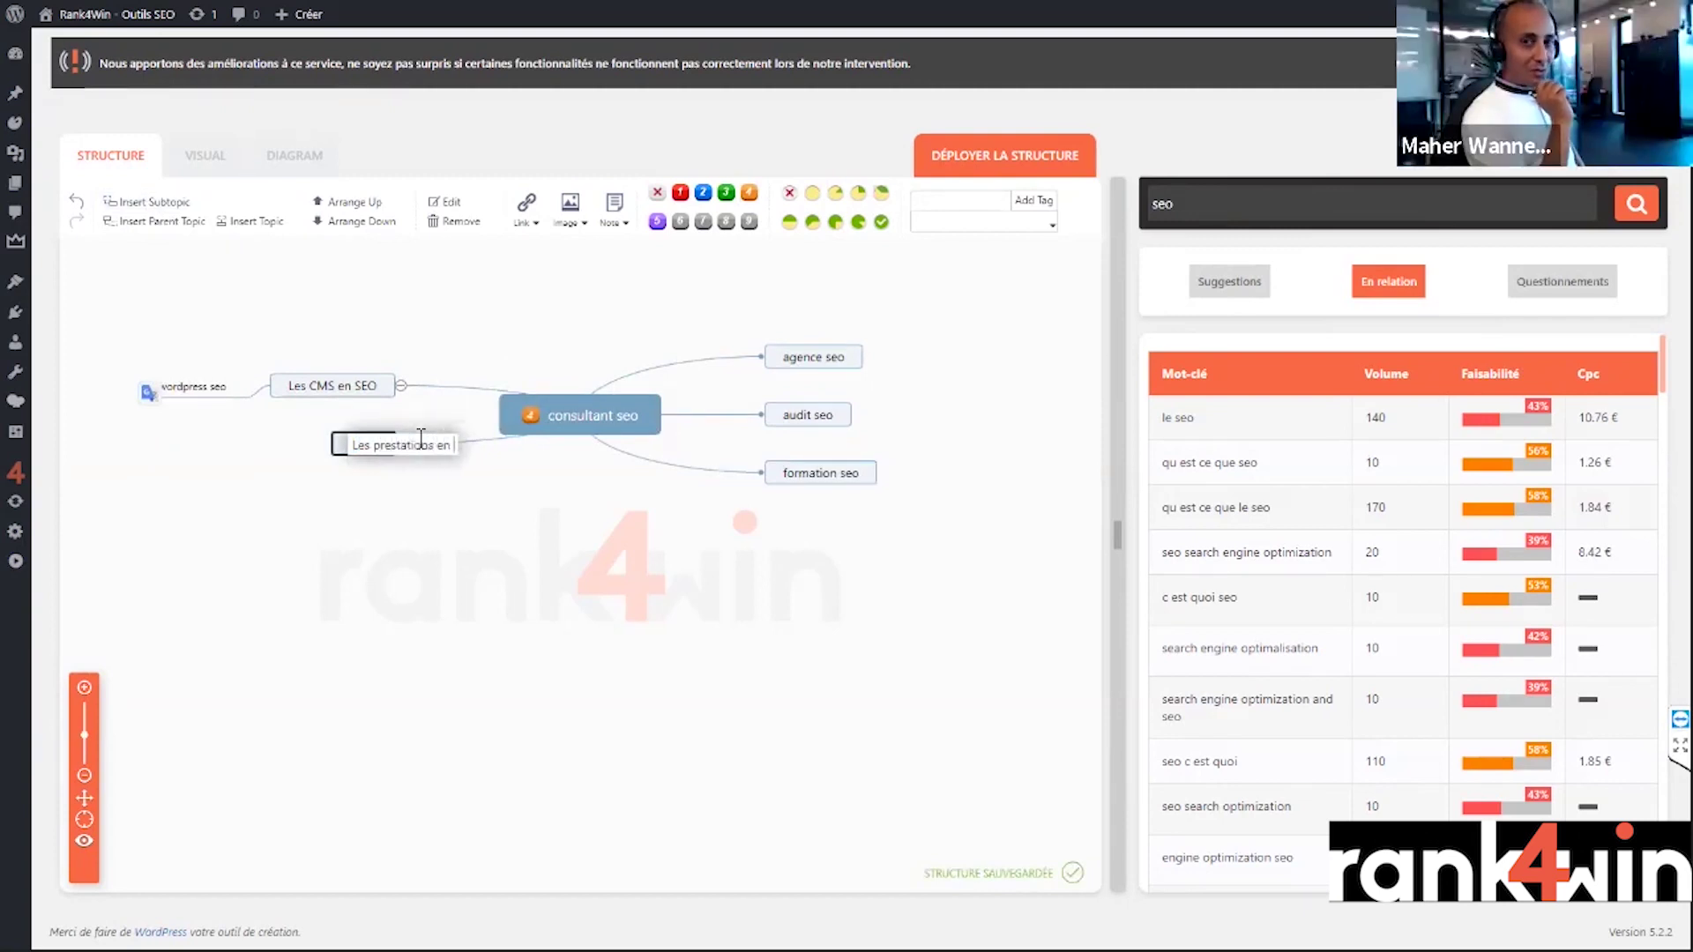
type("SEO")
key("Return")
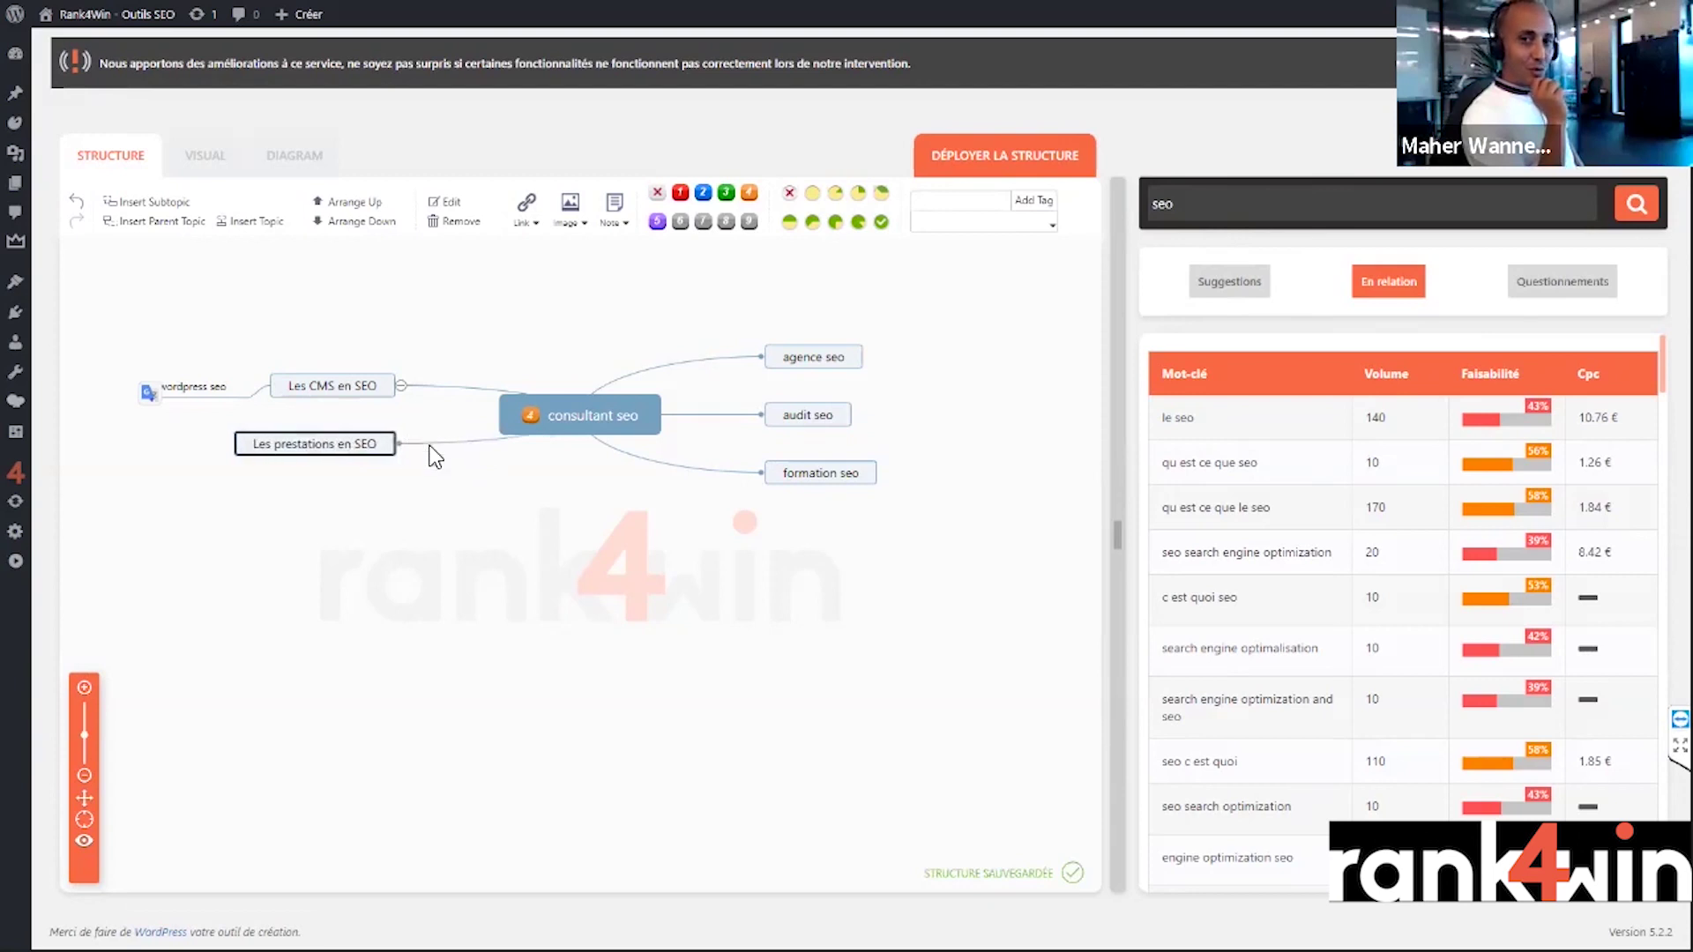
left_click(817, 477)
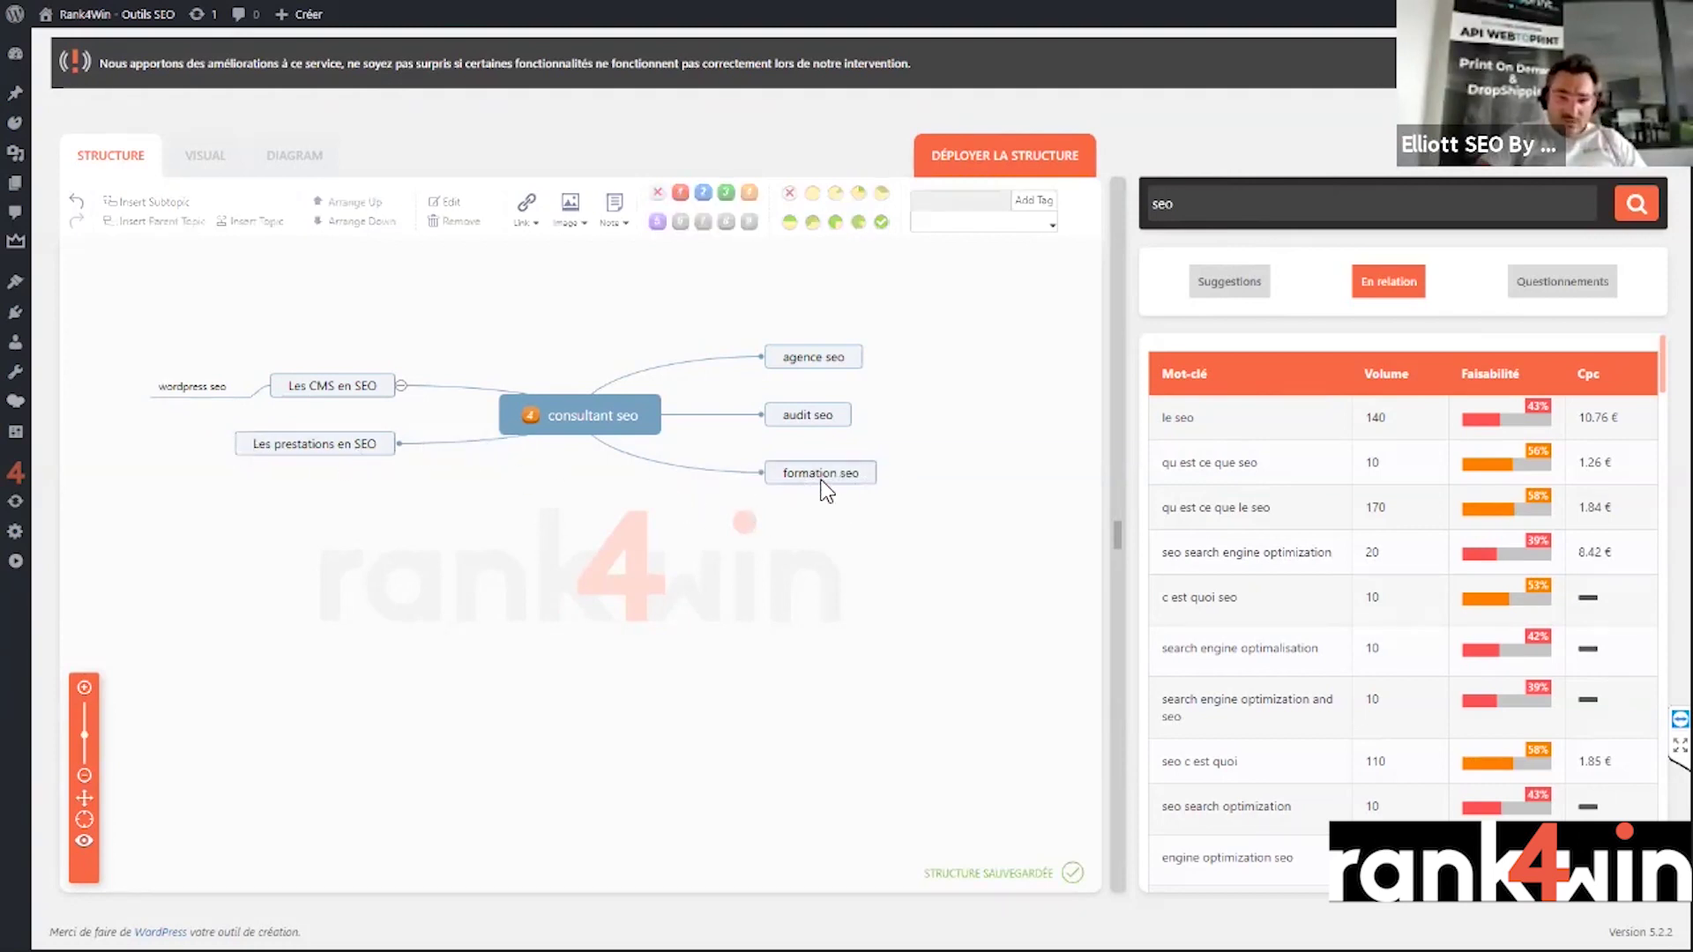
- Drag formation seo and audit seo onto Les prestations en SEO so both nest beneath it
left_click_drag(829, 476, 214, 453)
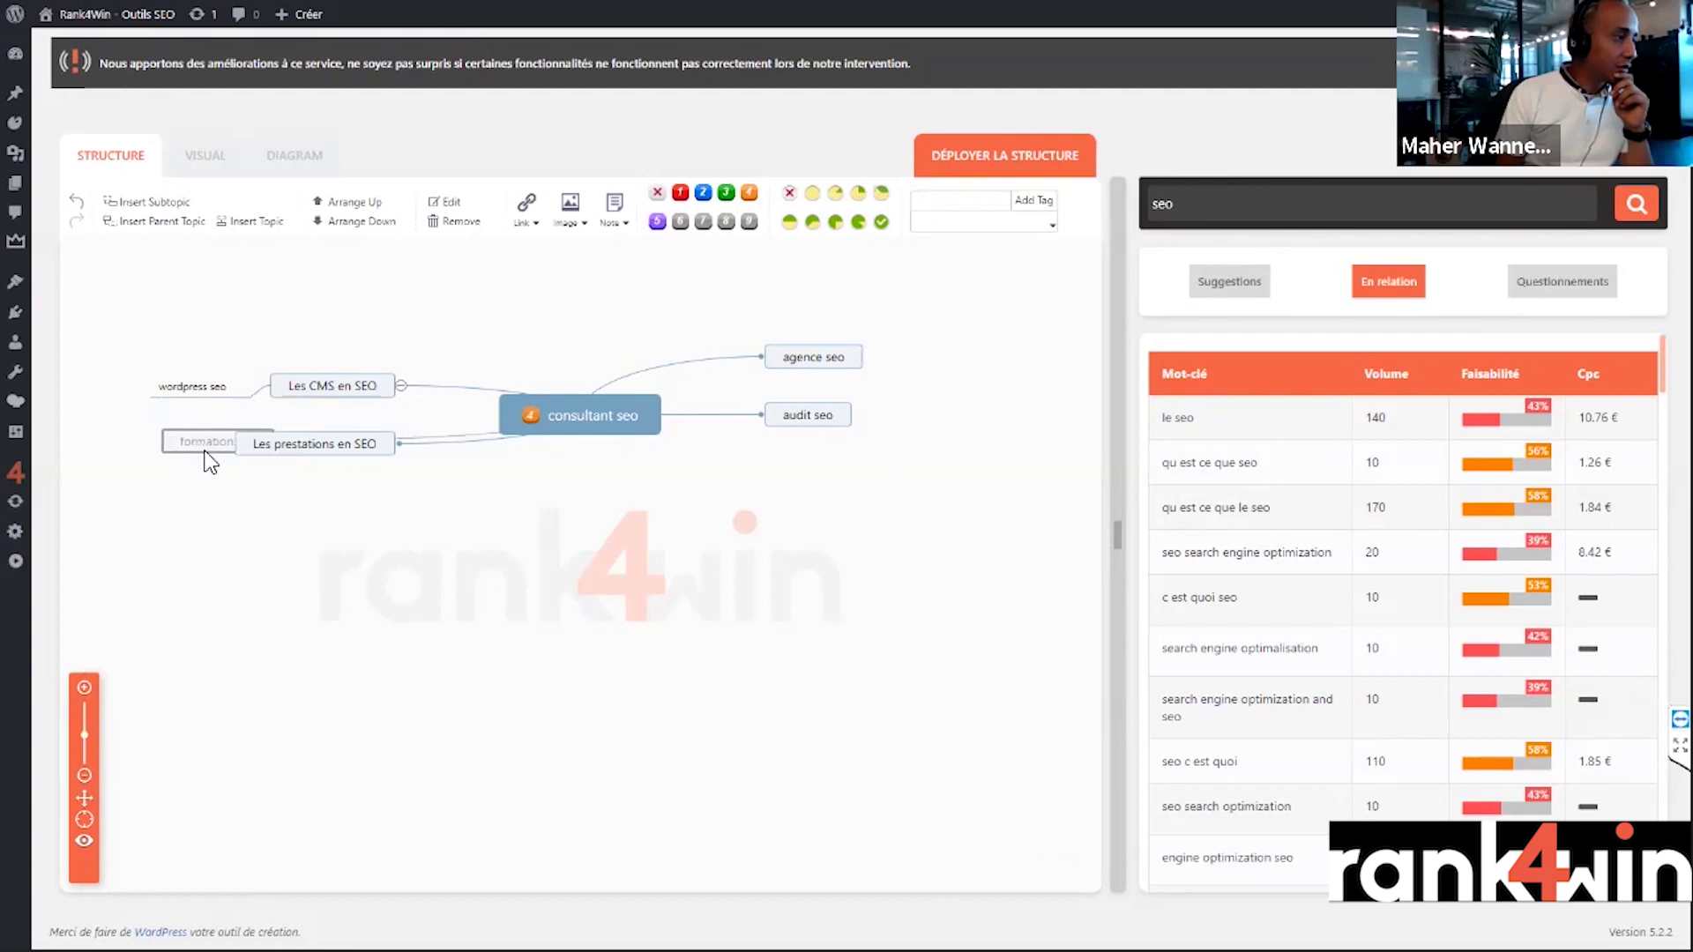
left_click(275, 511)
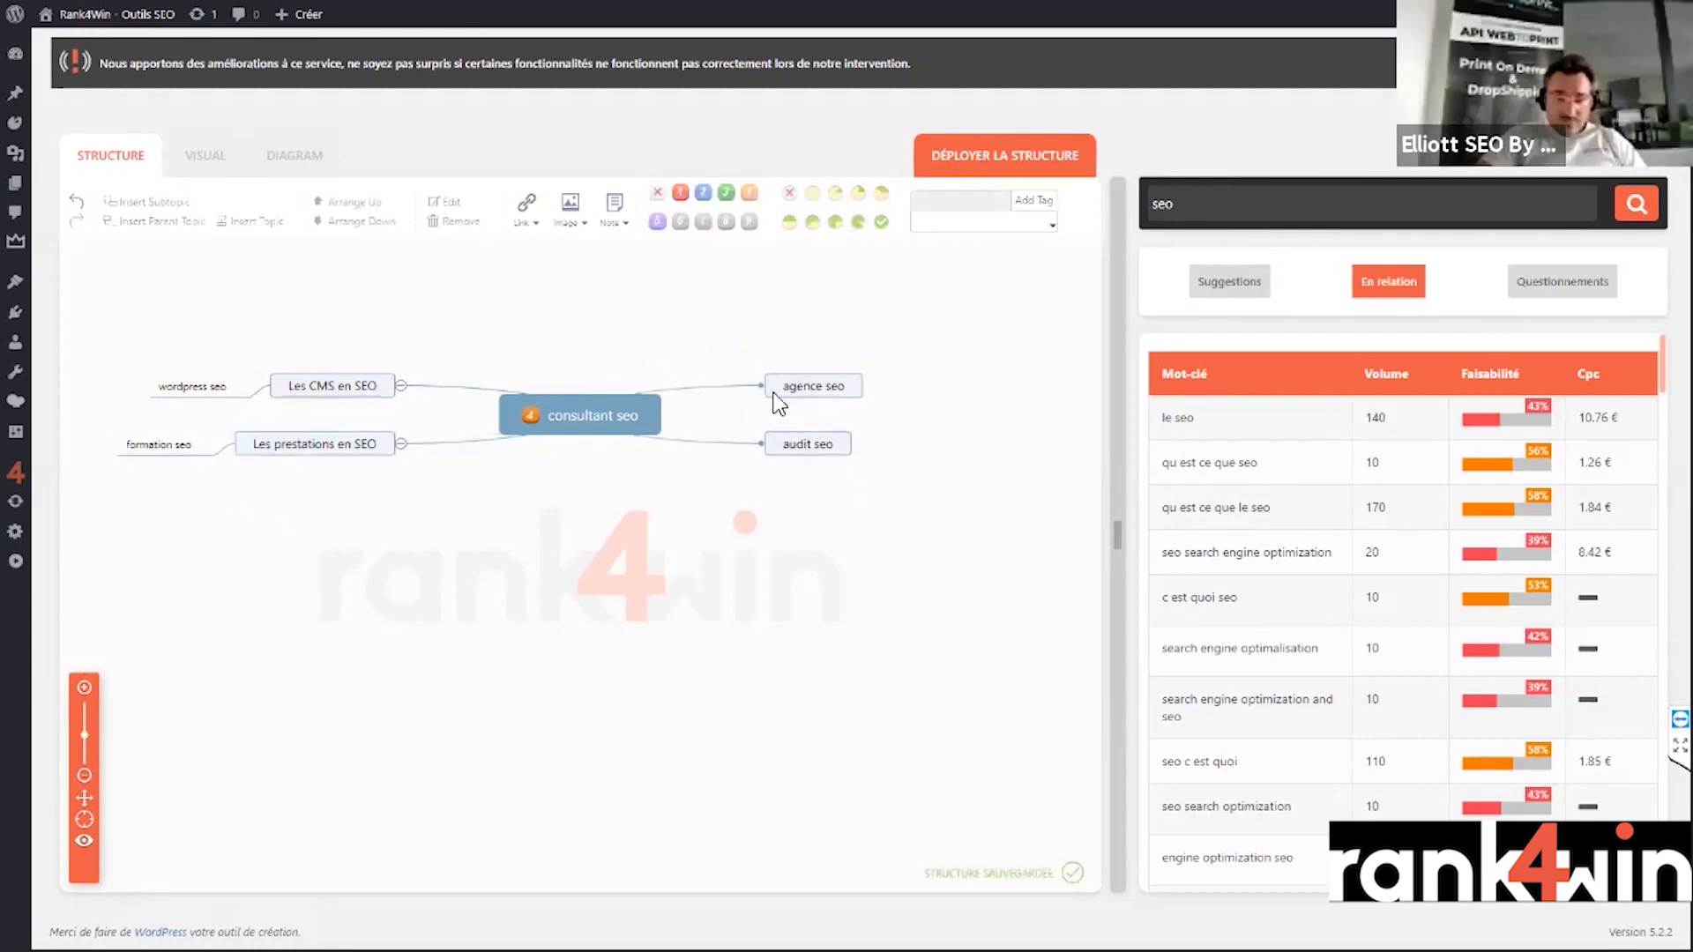
left_click_drag(820, 454, 291, 458)
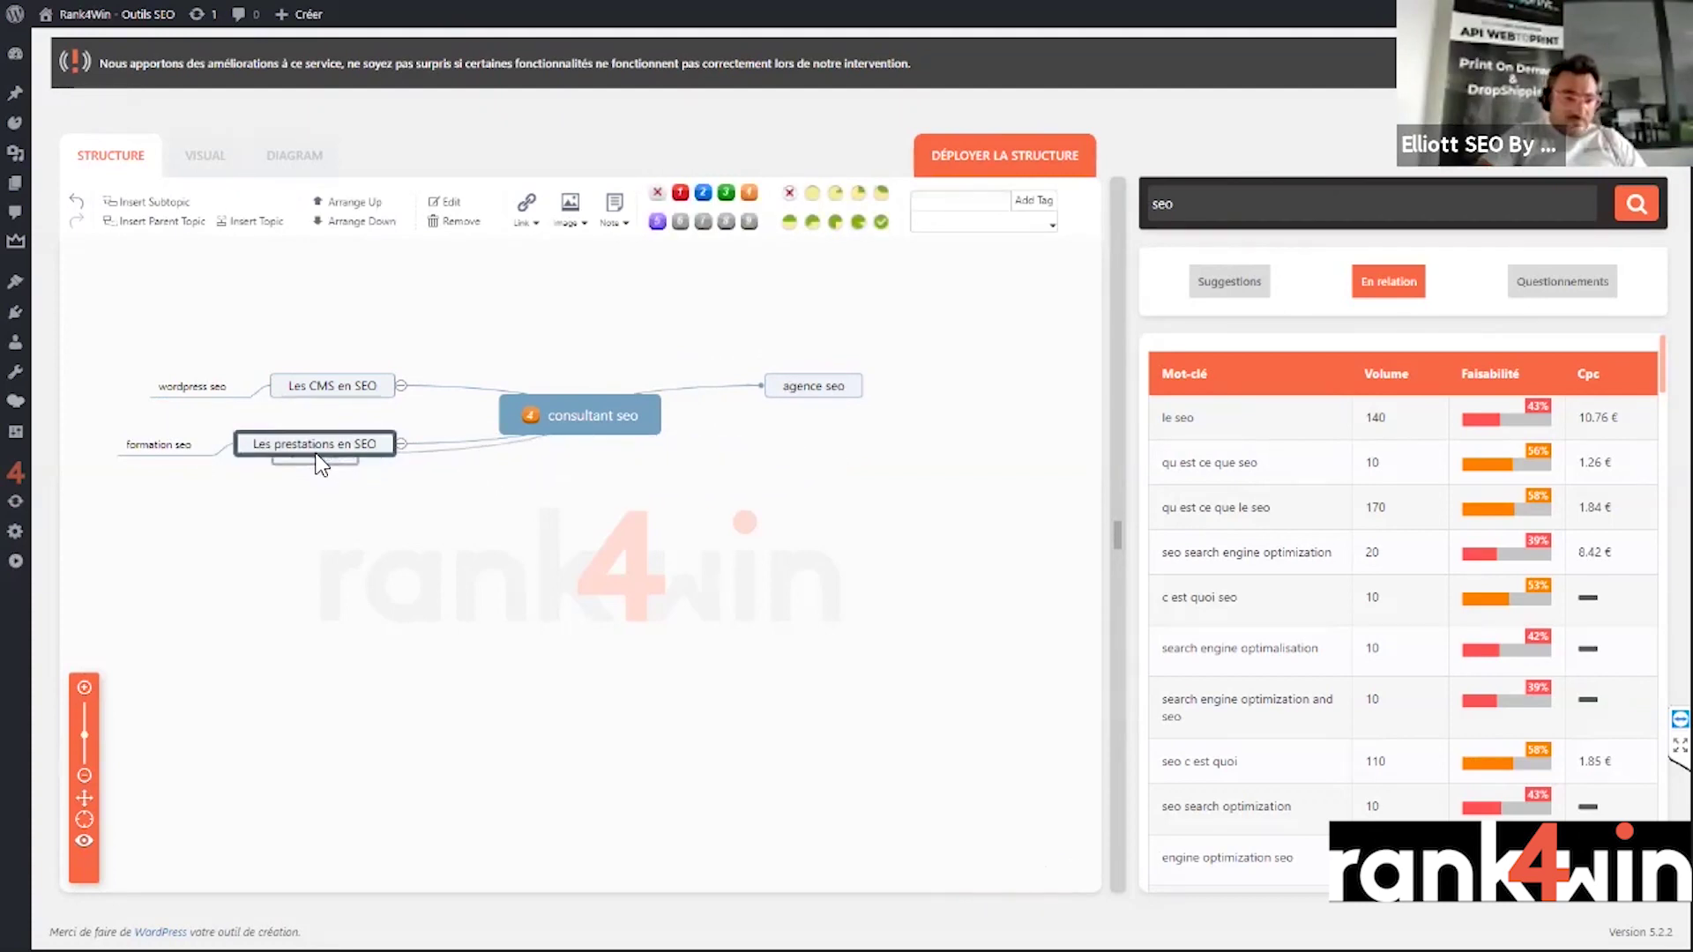
left_click(363, 518)
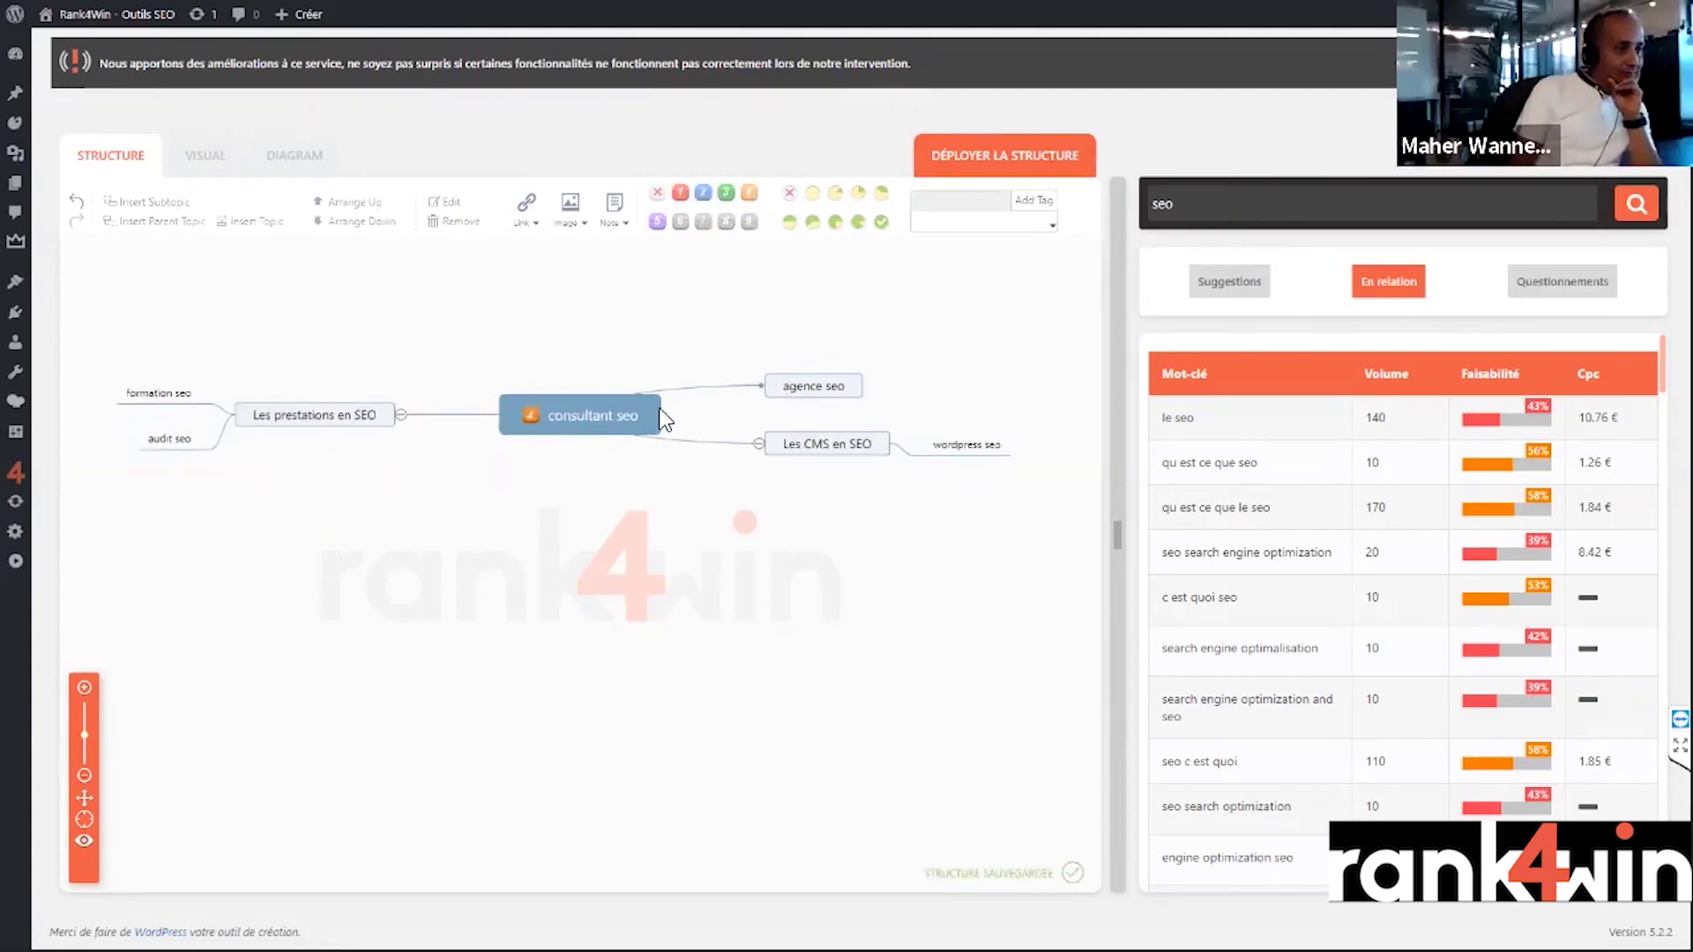
- Add a 'par villes' subtopic under agence seo
left_click(831, 393)
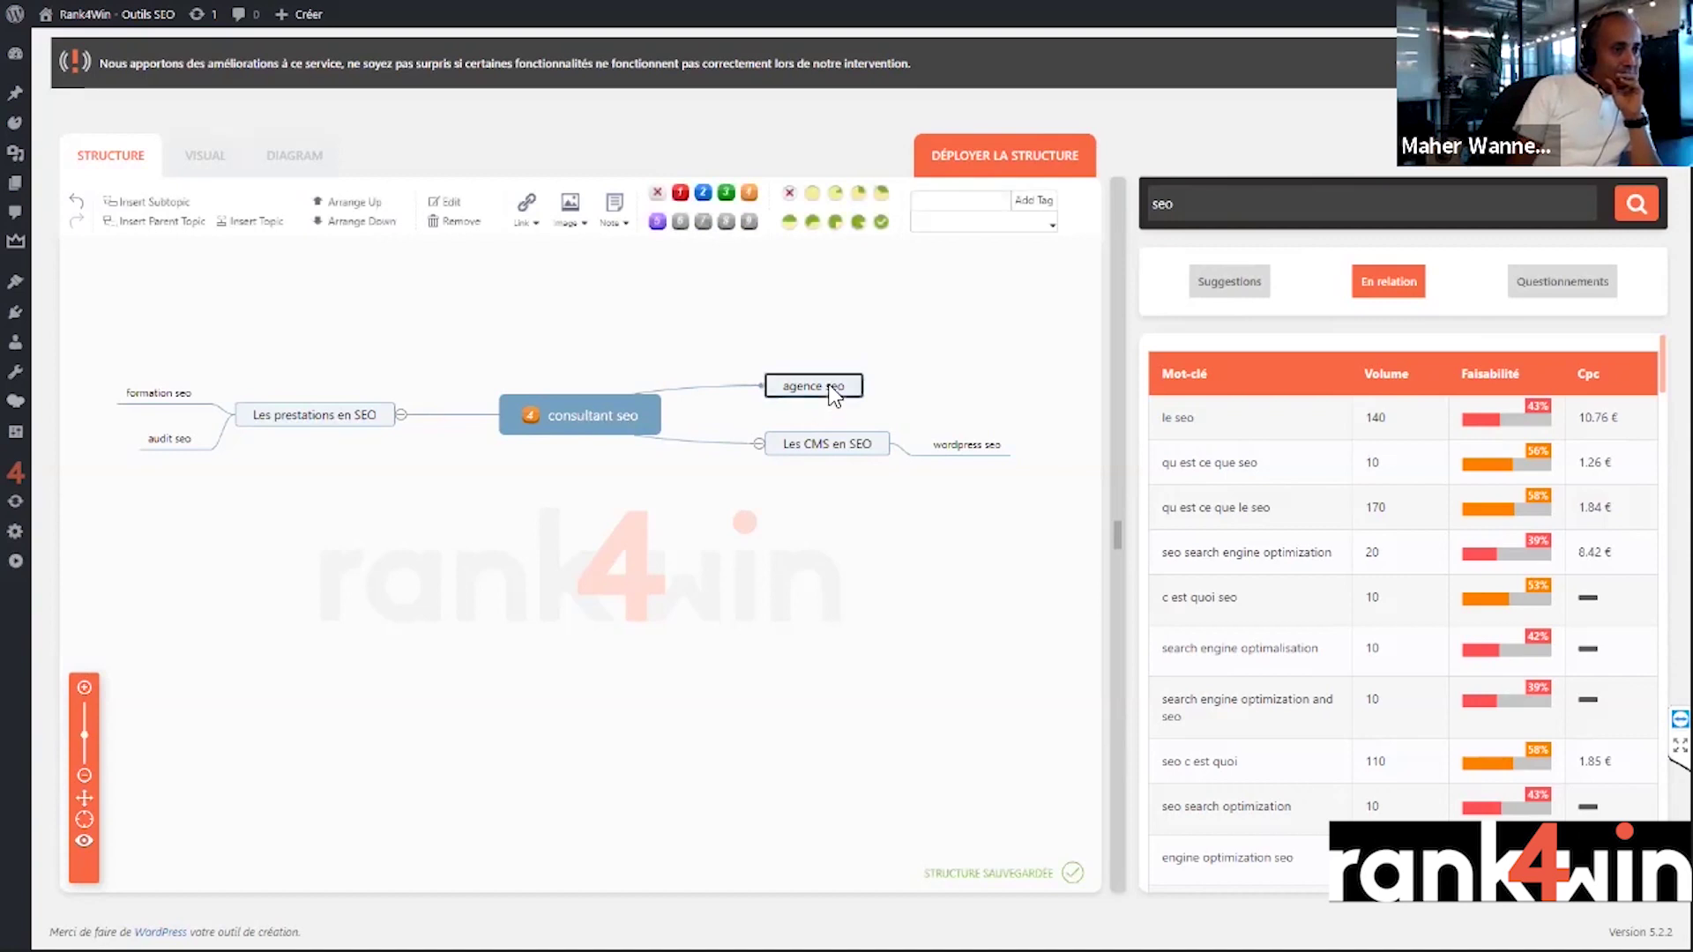
left_click(159, 202)
type("par veille")
key("BackSpace")
key("BackSpace")
key("BackSpace")
type("lles")
key("Return")
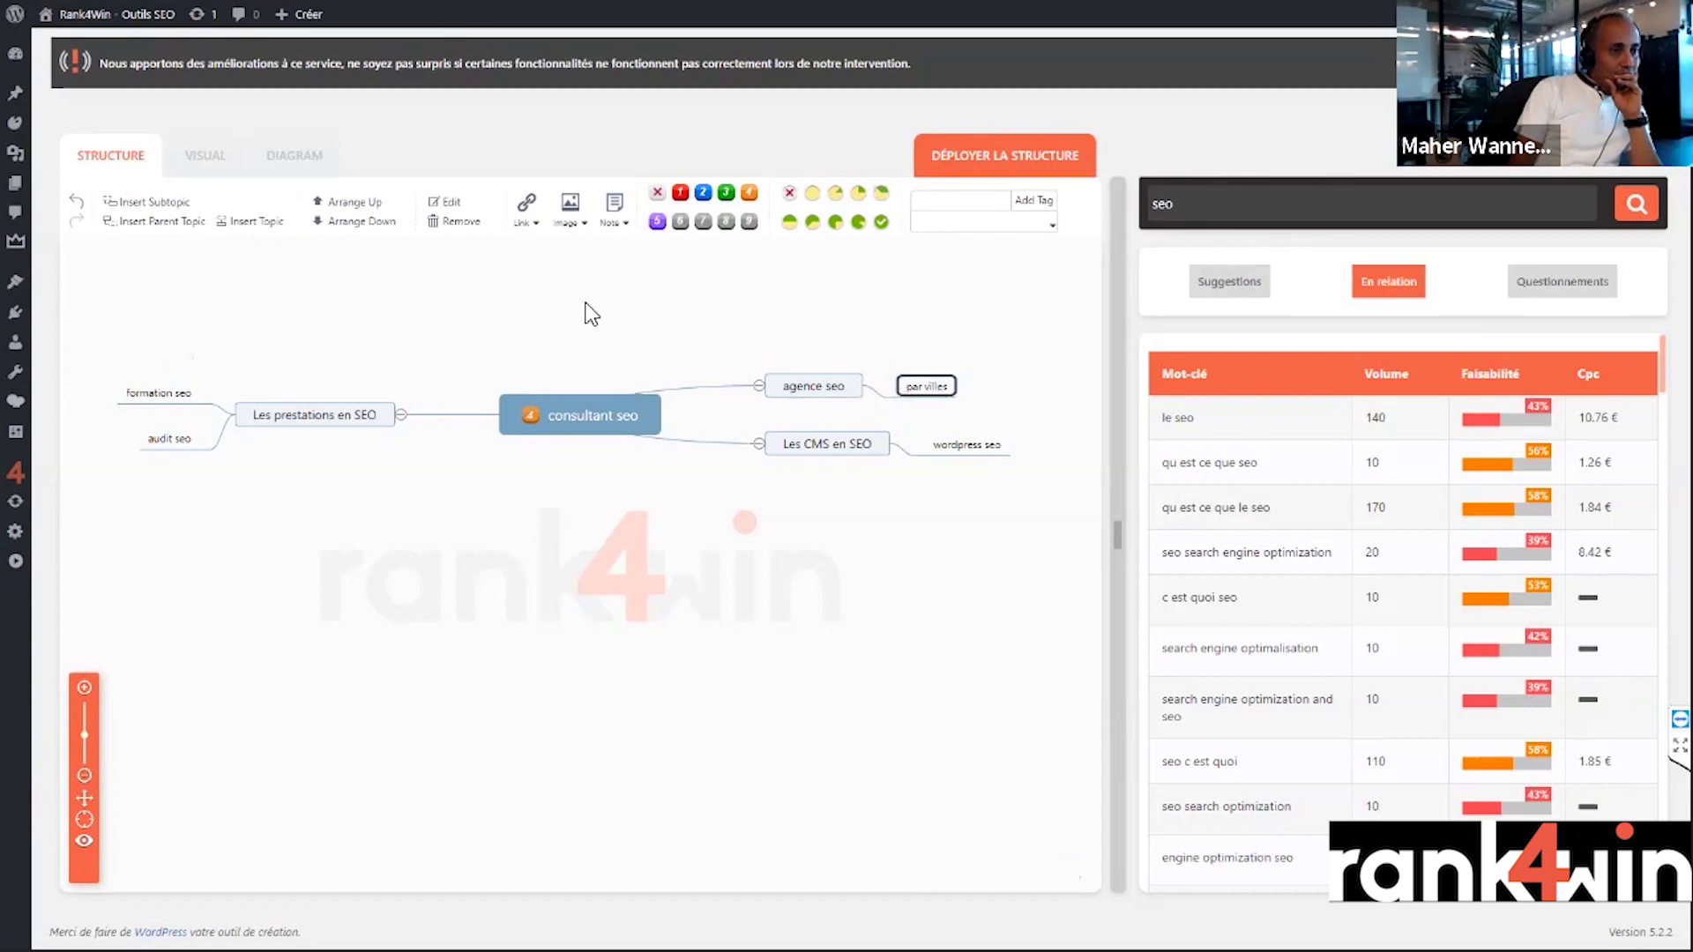
- Add 'agence seo bordeaux' and 'agence seo toulouse' under par villes, then widen the map area
left_click(150, 201)
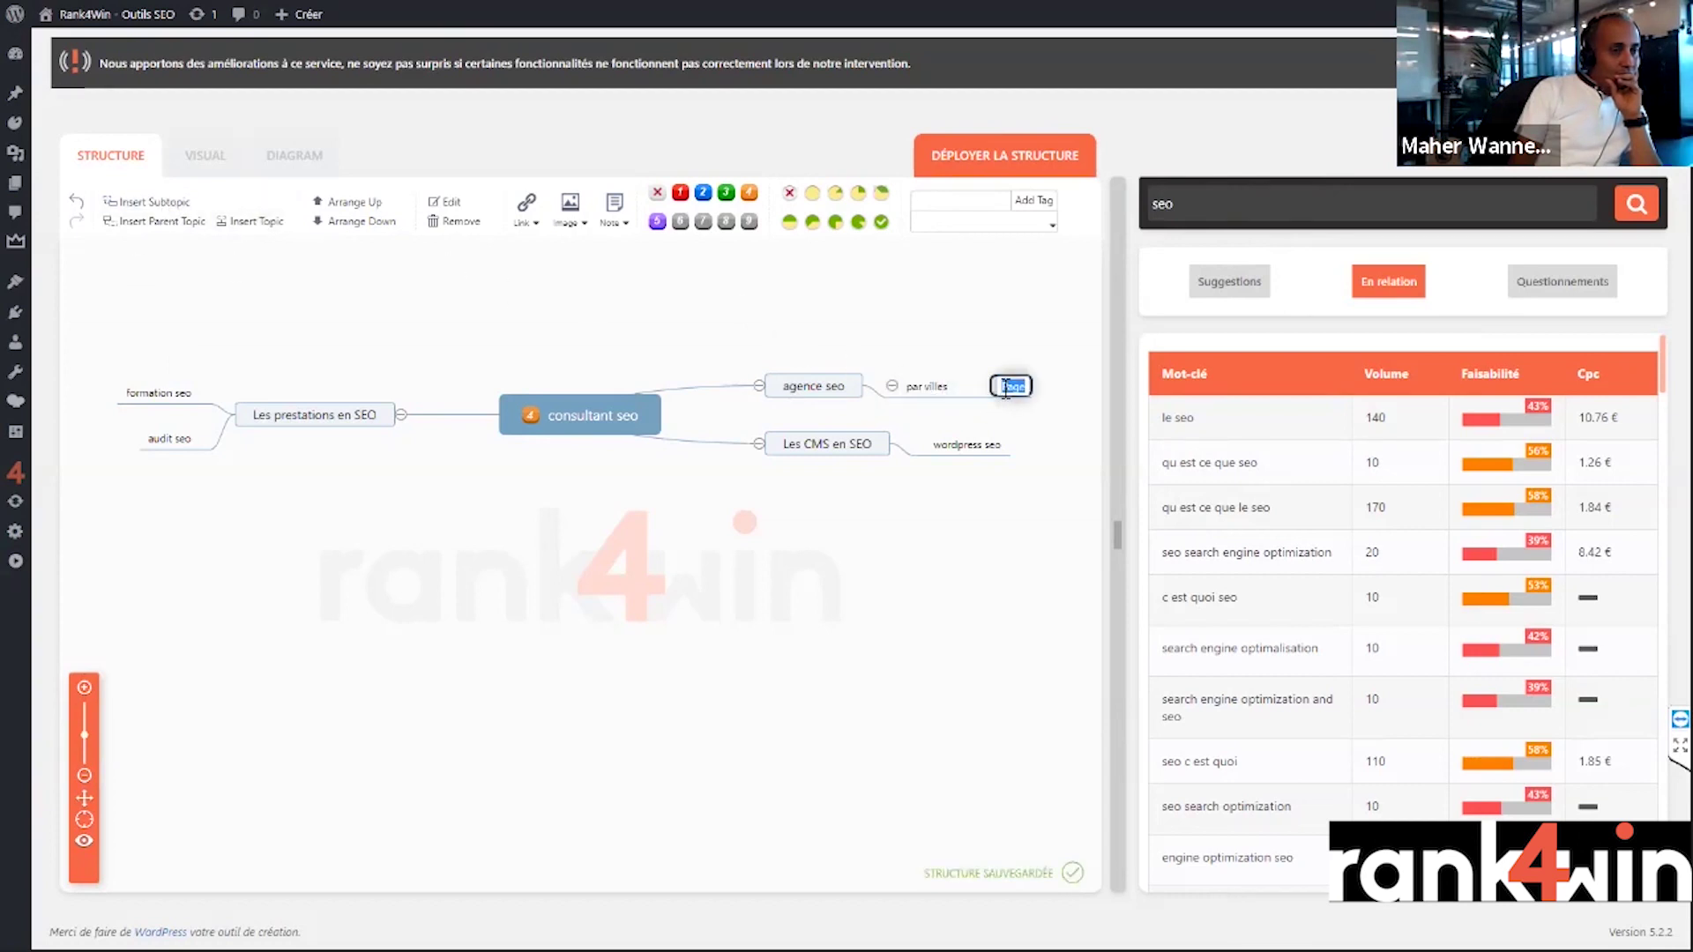
type("agence seo borde")
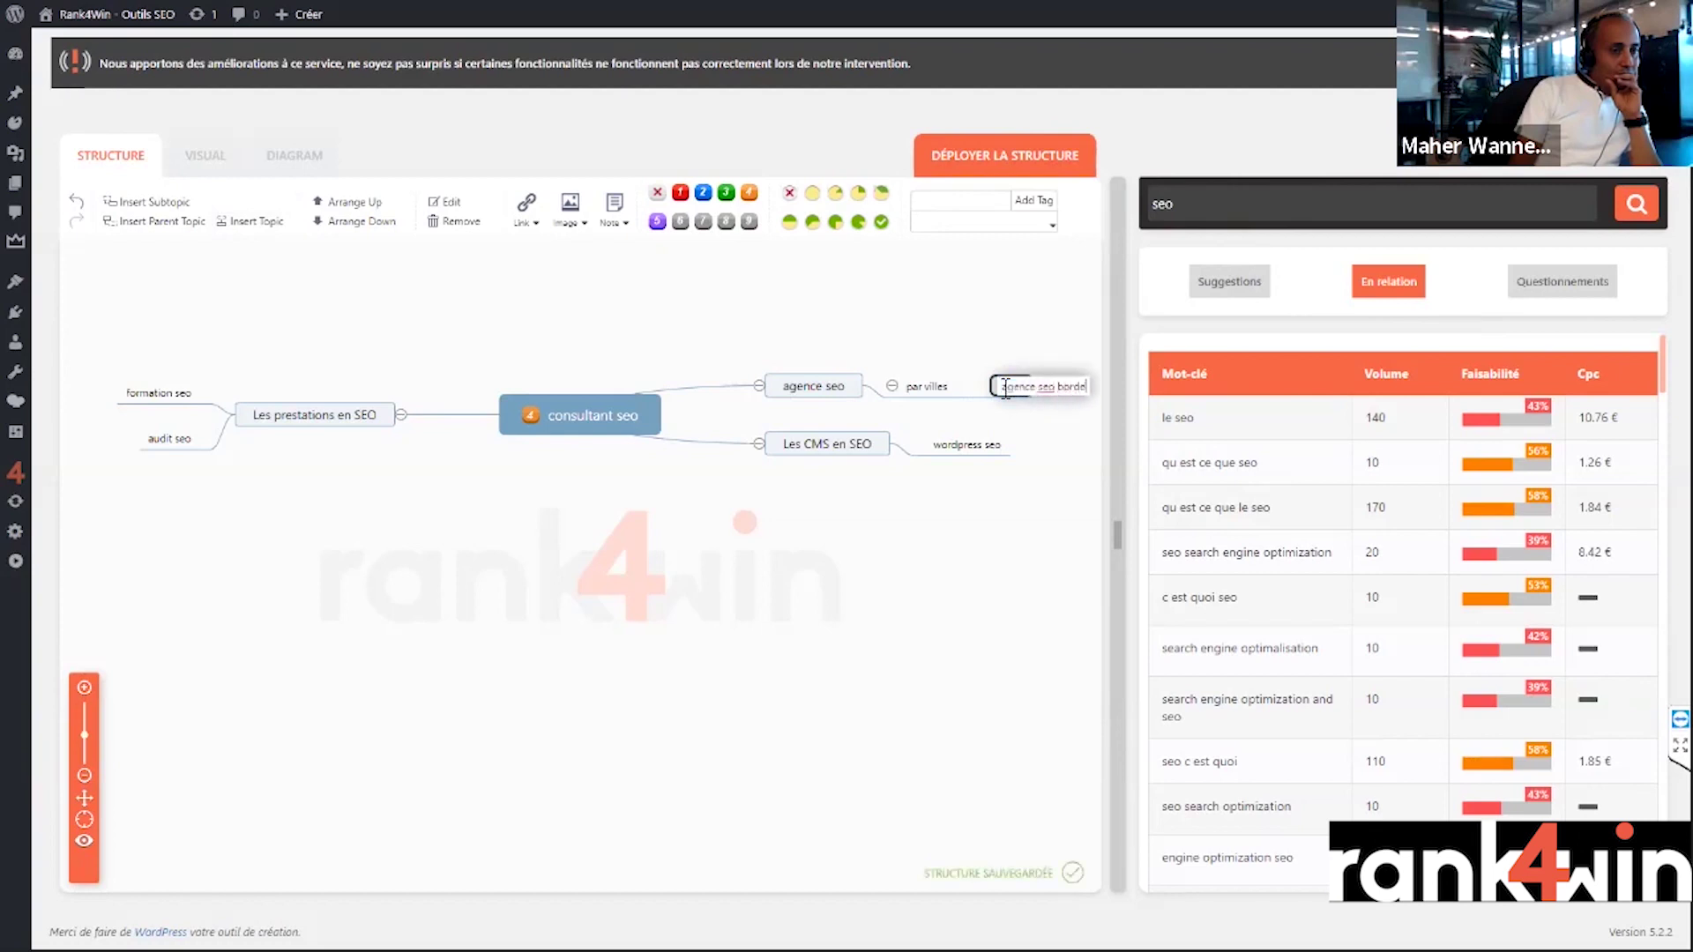
type("au")
key("BackSpace")
type("u")
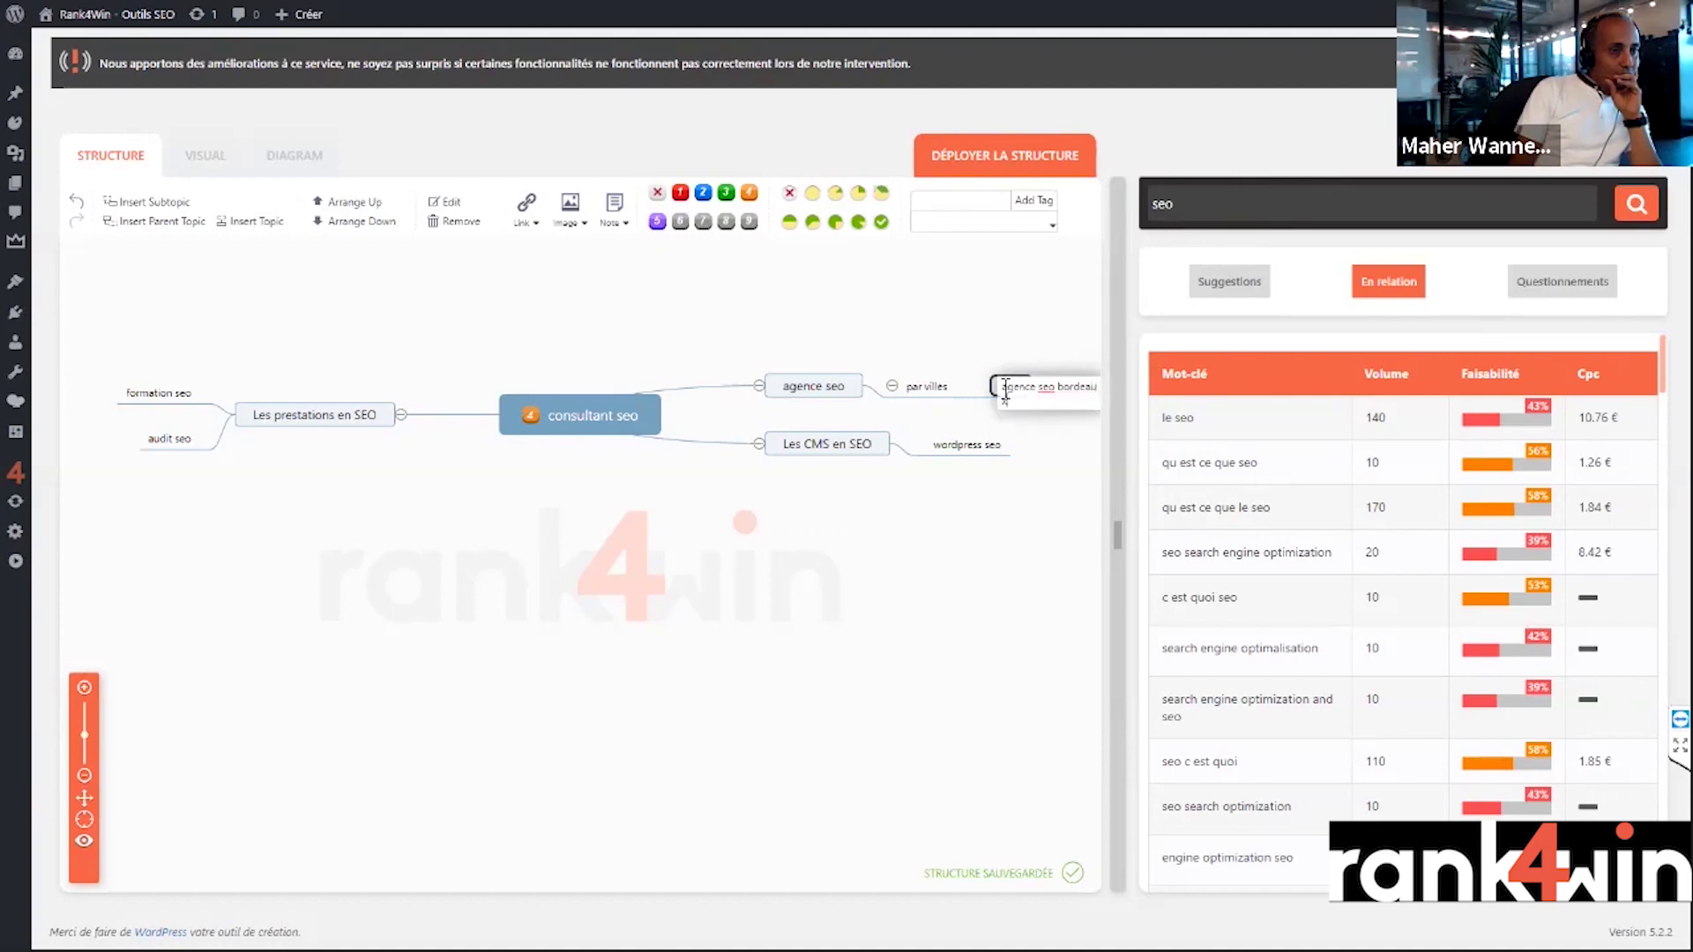
type("x")
left_click(917, 390)
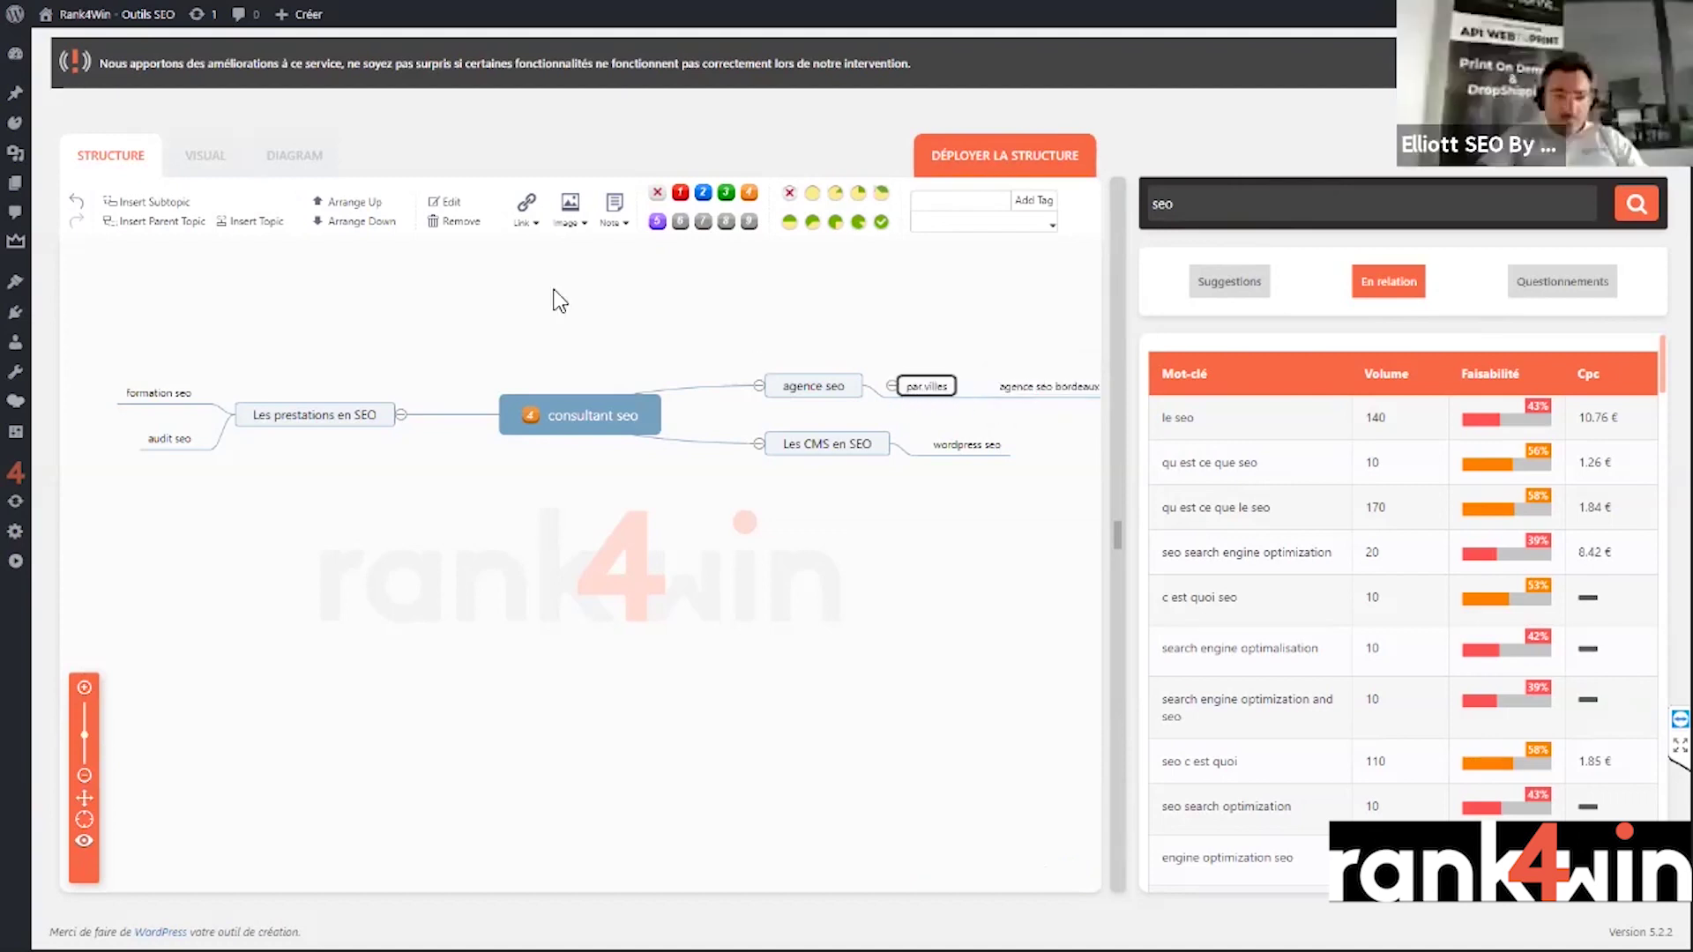
left_click(170, 203)
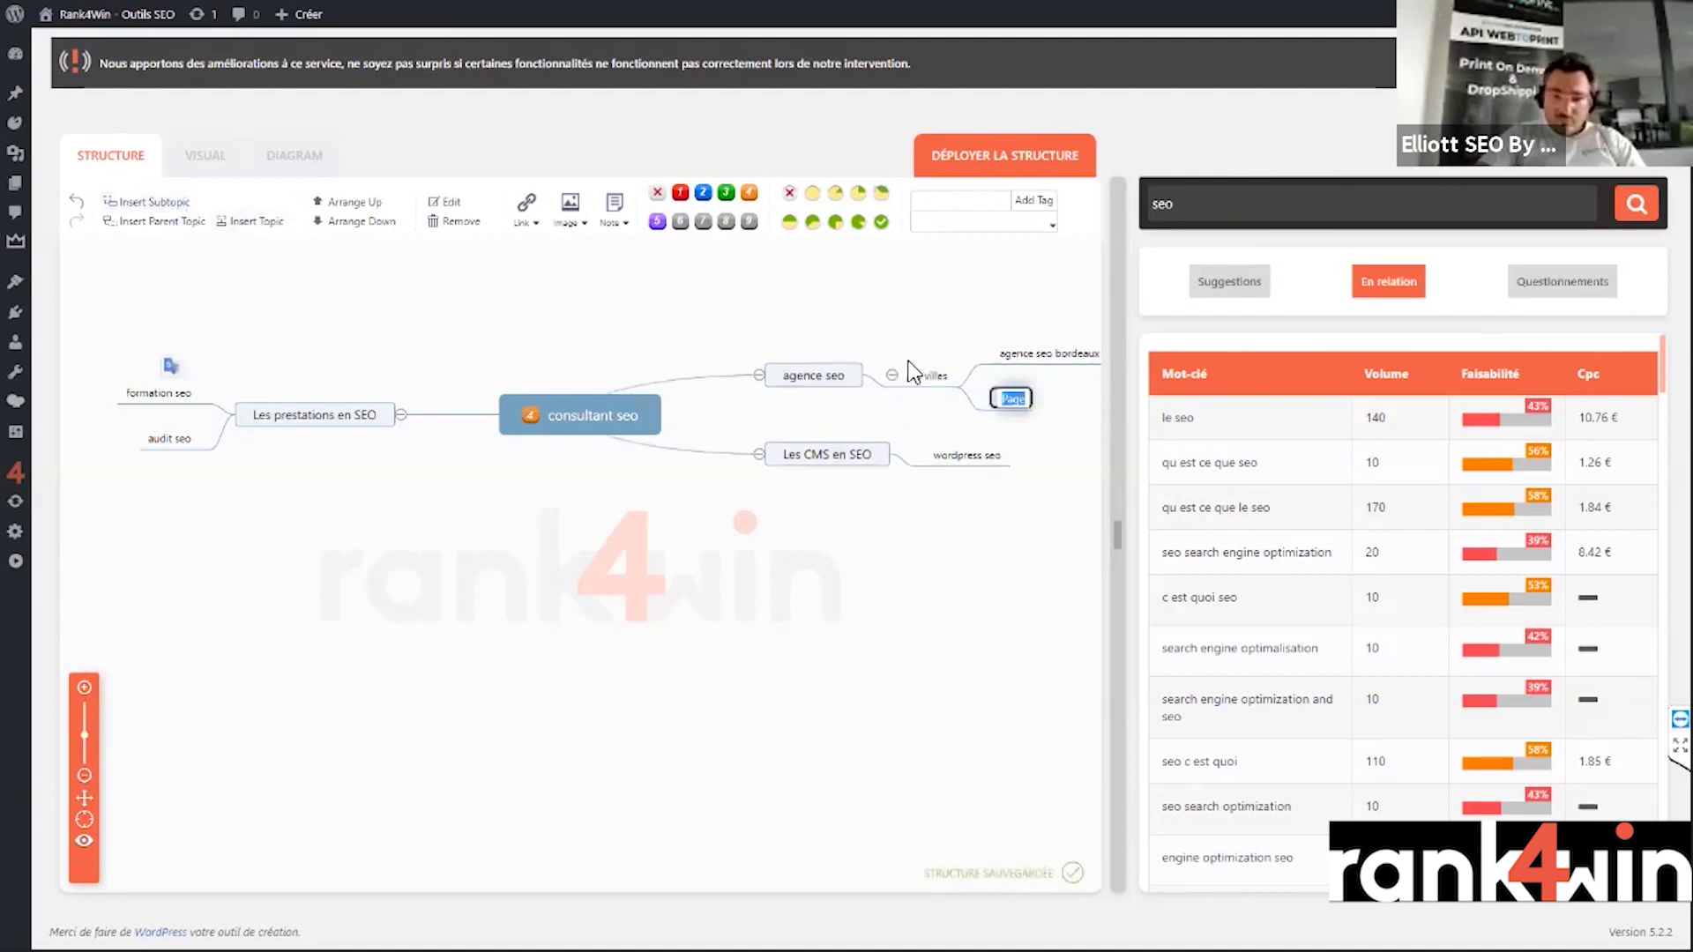
type("agenc")
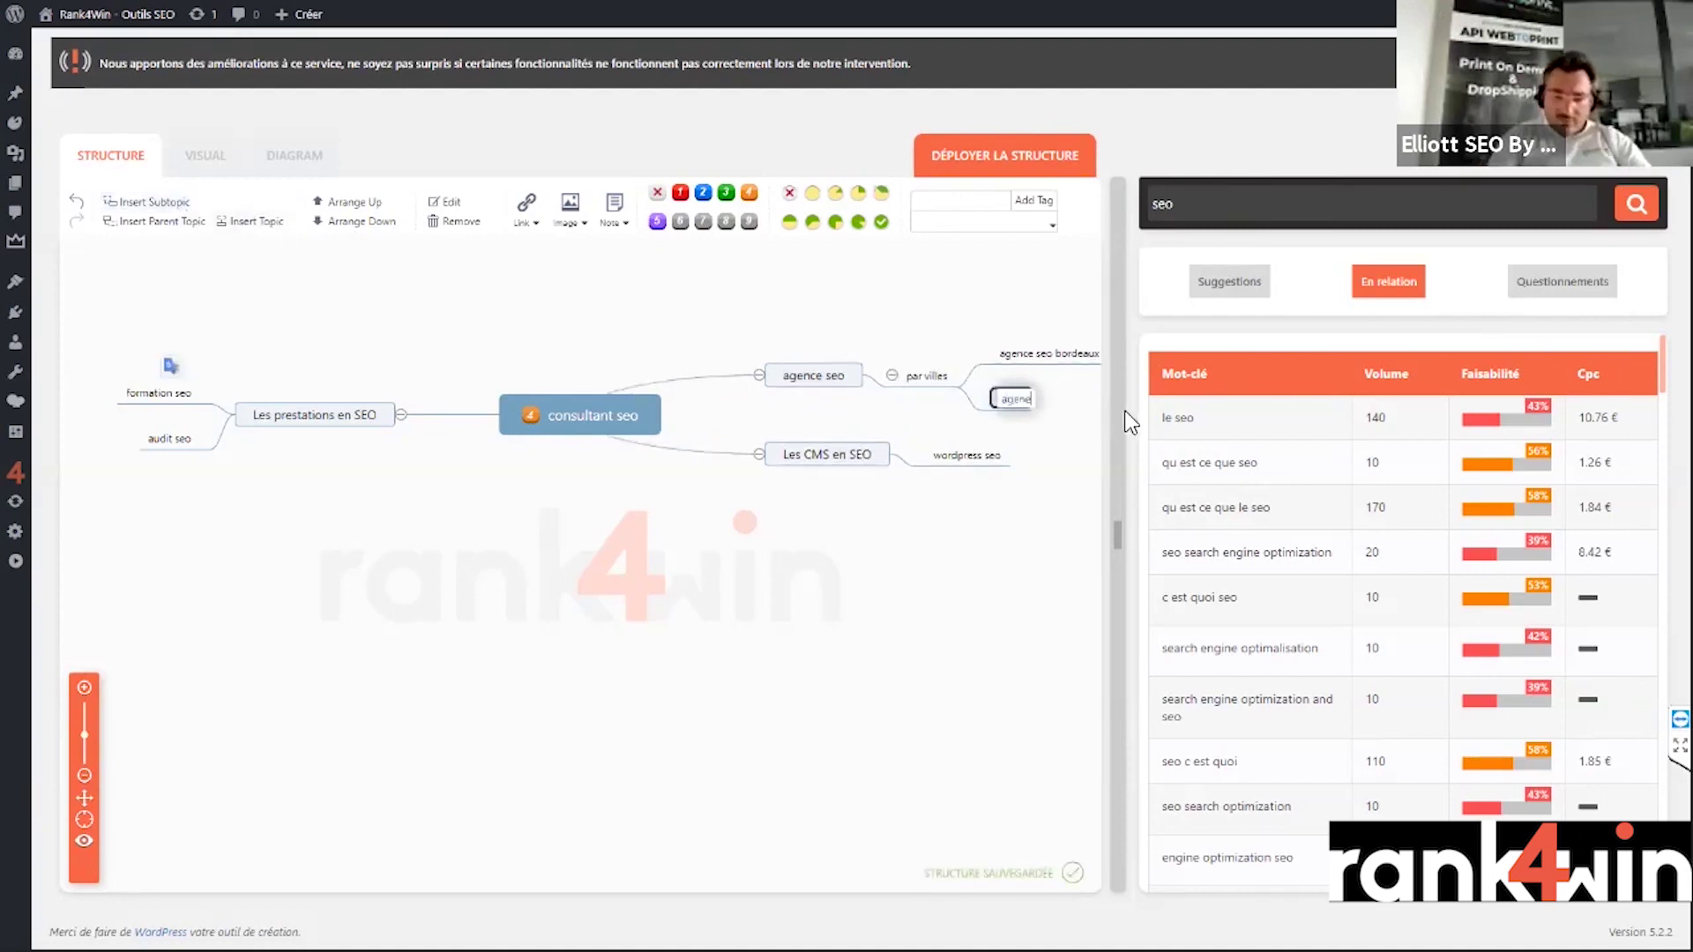
type("e seo")
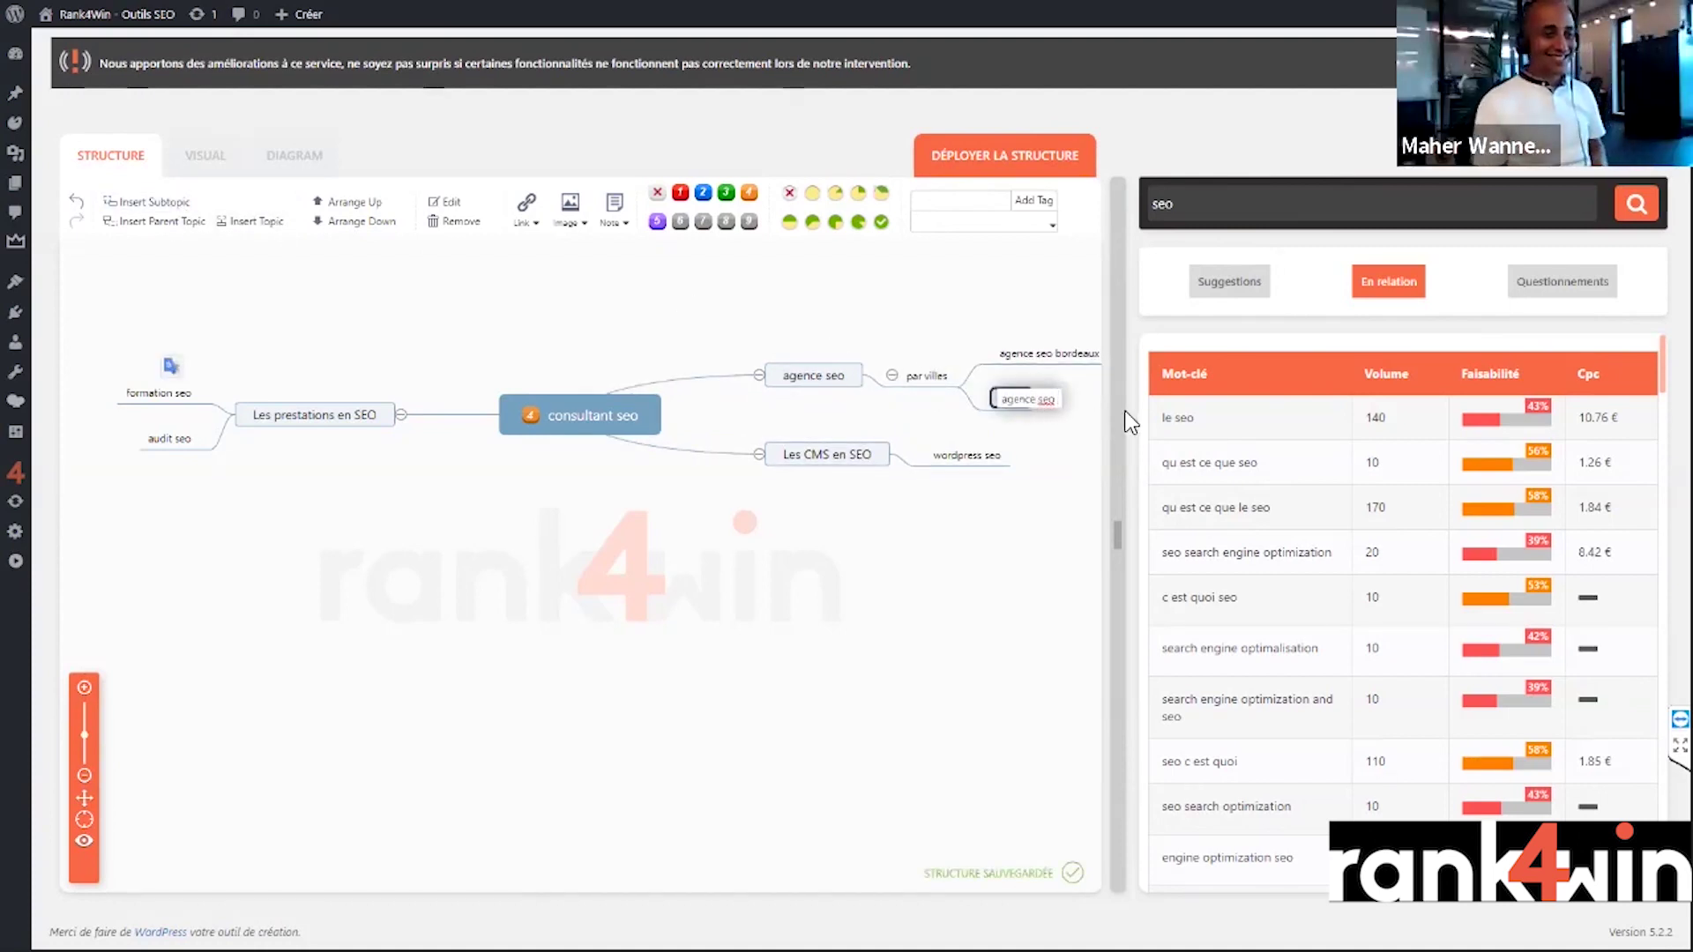
type(" toulouse")
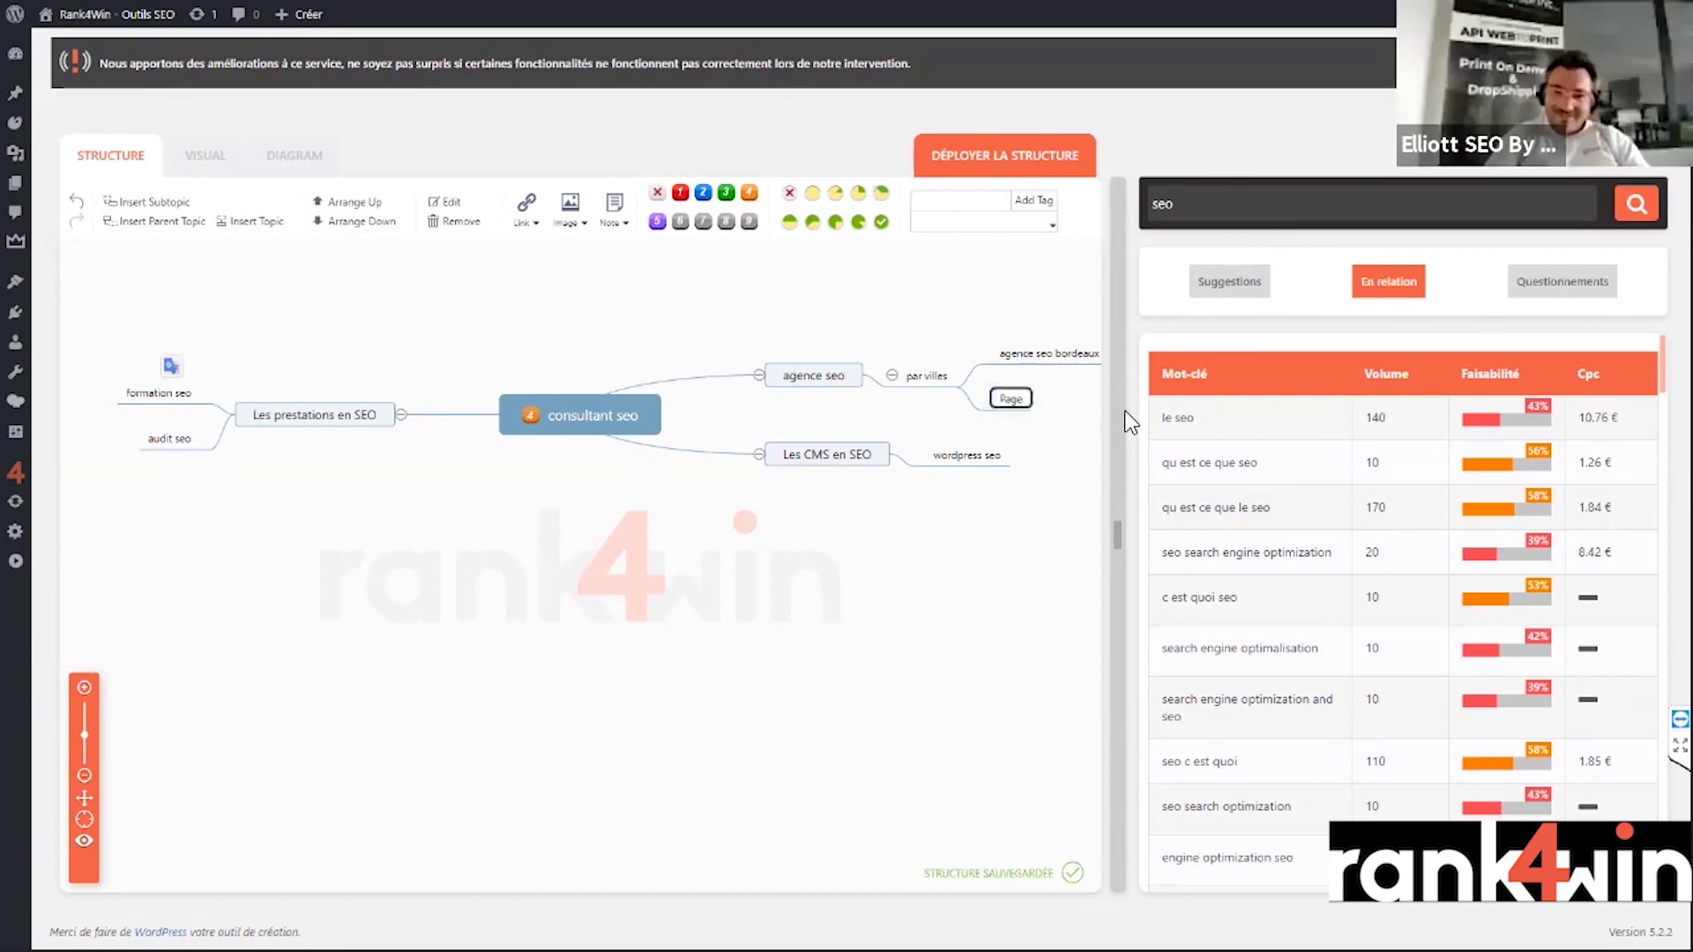
left_click(1064, 507)
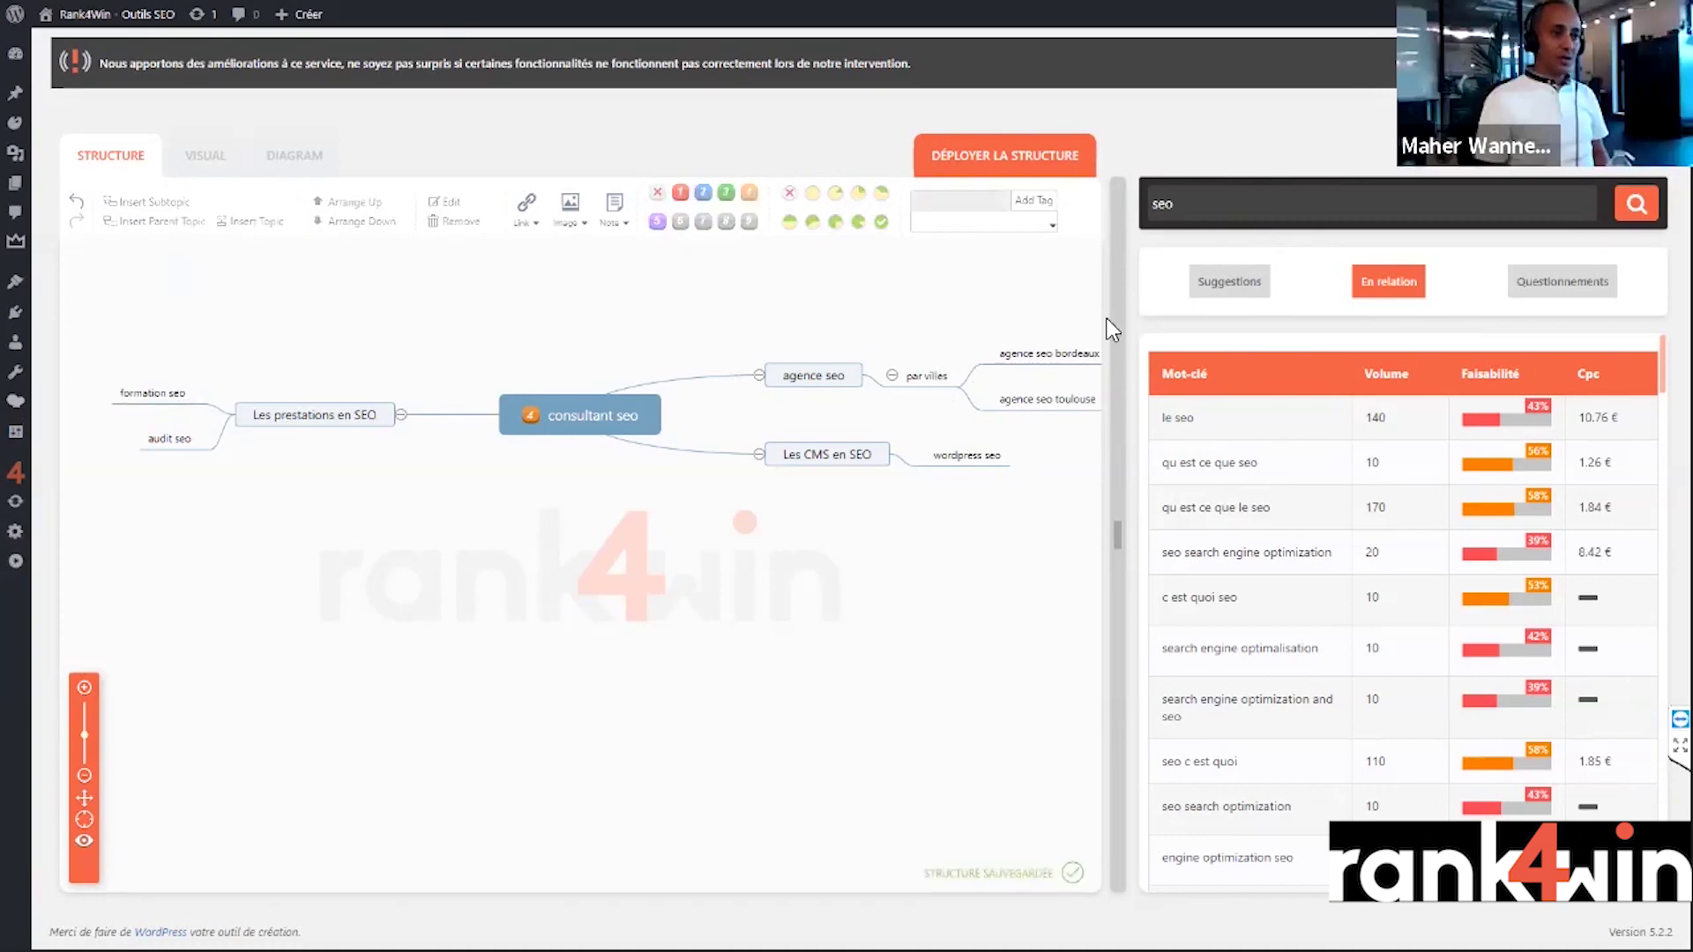
left_click_drag(1117, 352, 1649, 313)
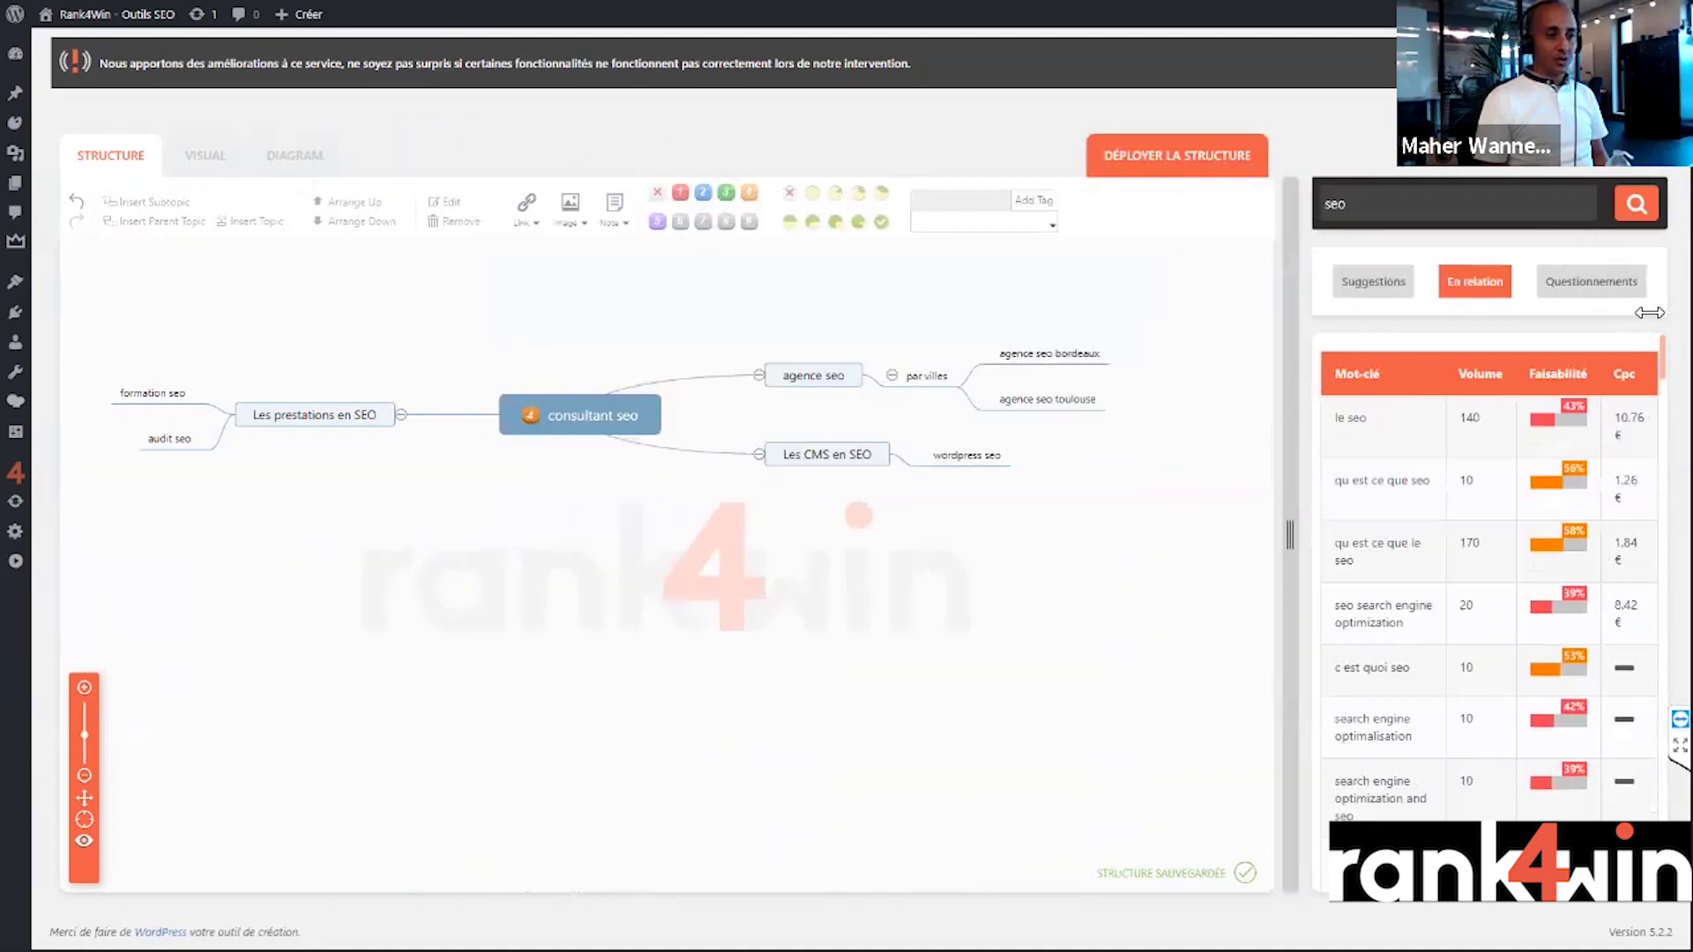
- Zoom the map out and add a 'prestashop SEO' subtopic under Les CMS en SEO
left_click(620, 429)
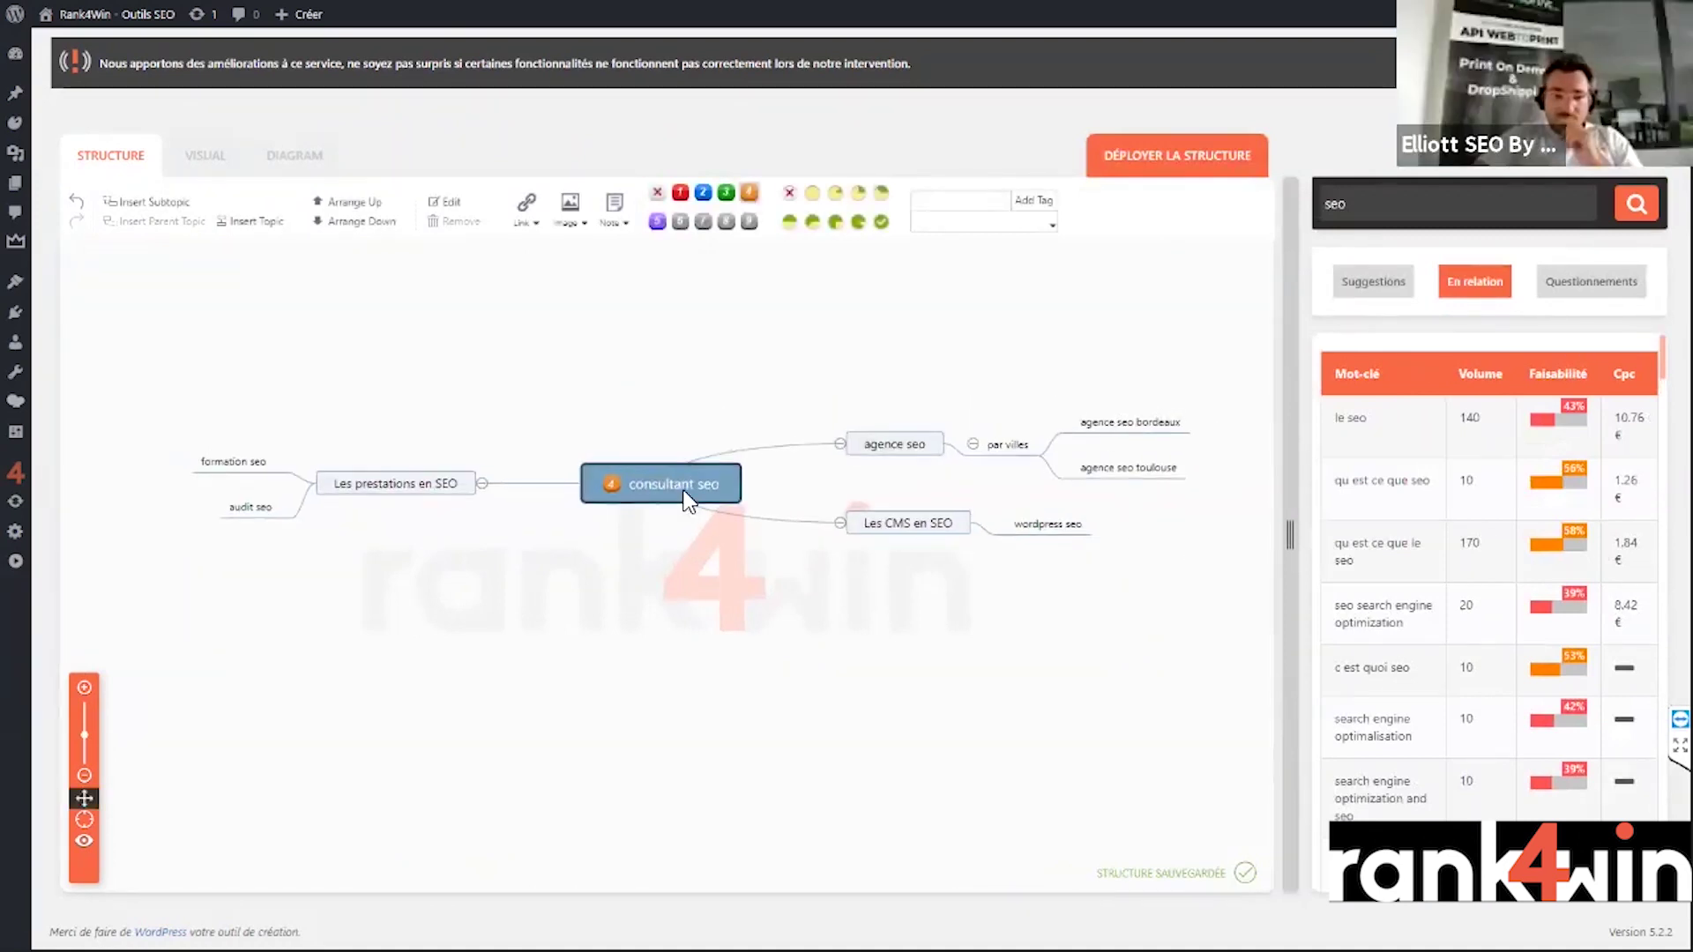
left_click(83, 775)
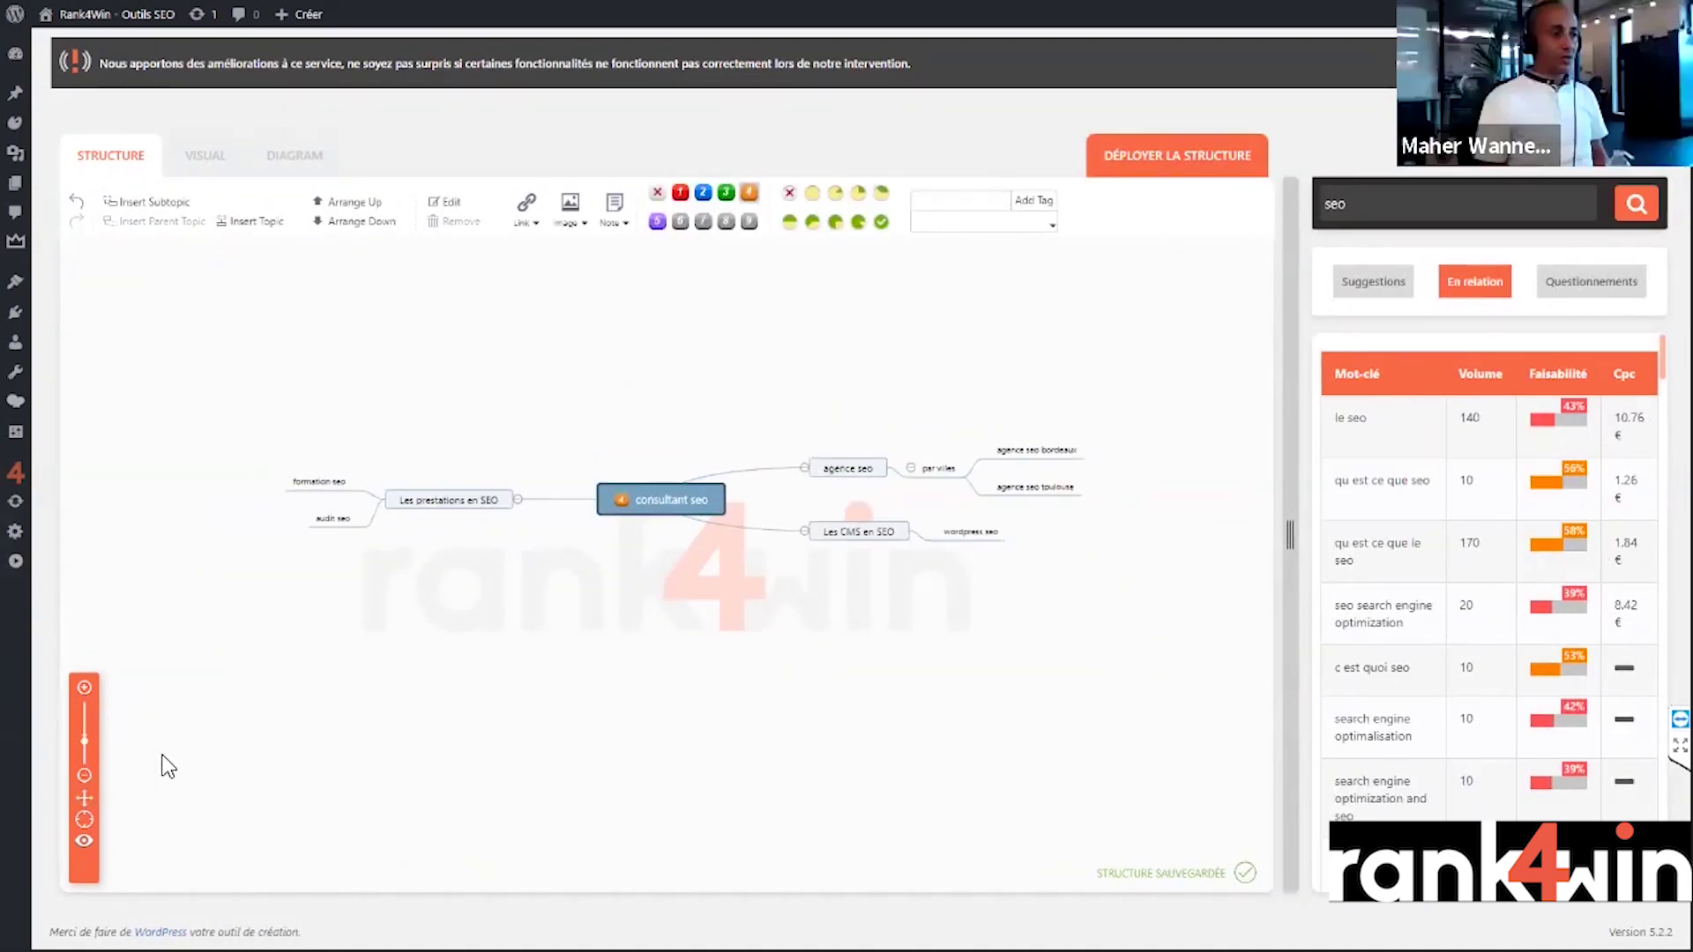
left_click(454, 609)
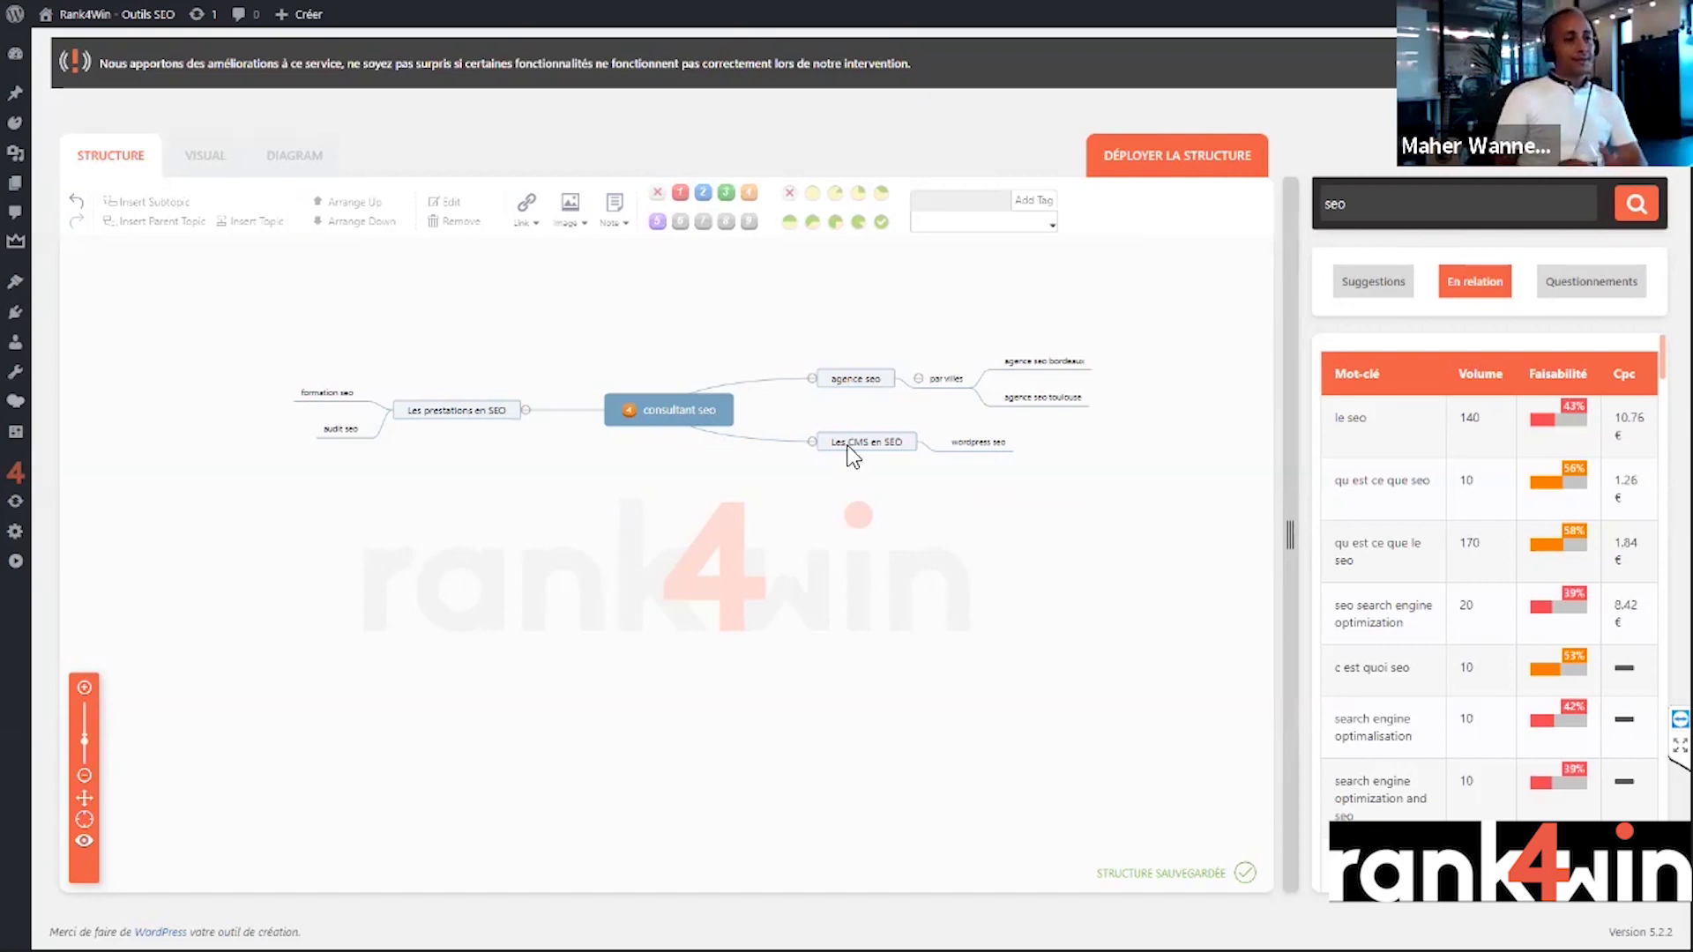
left_click(871, 447)
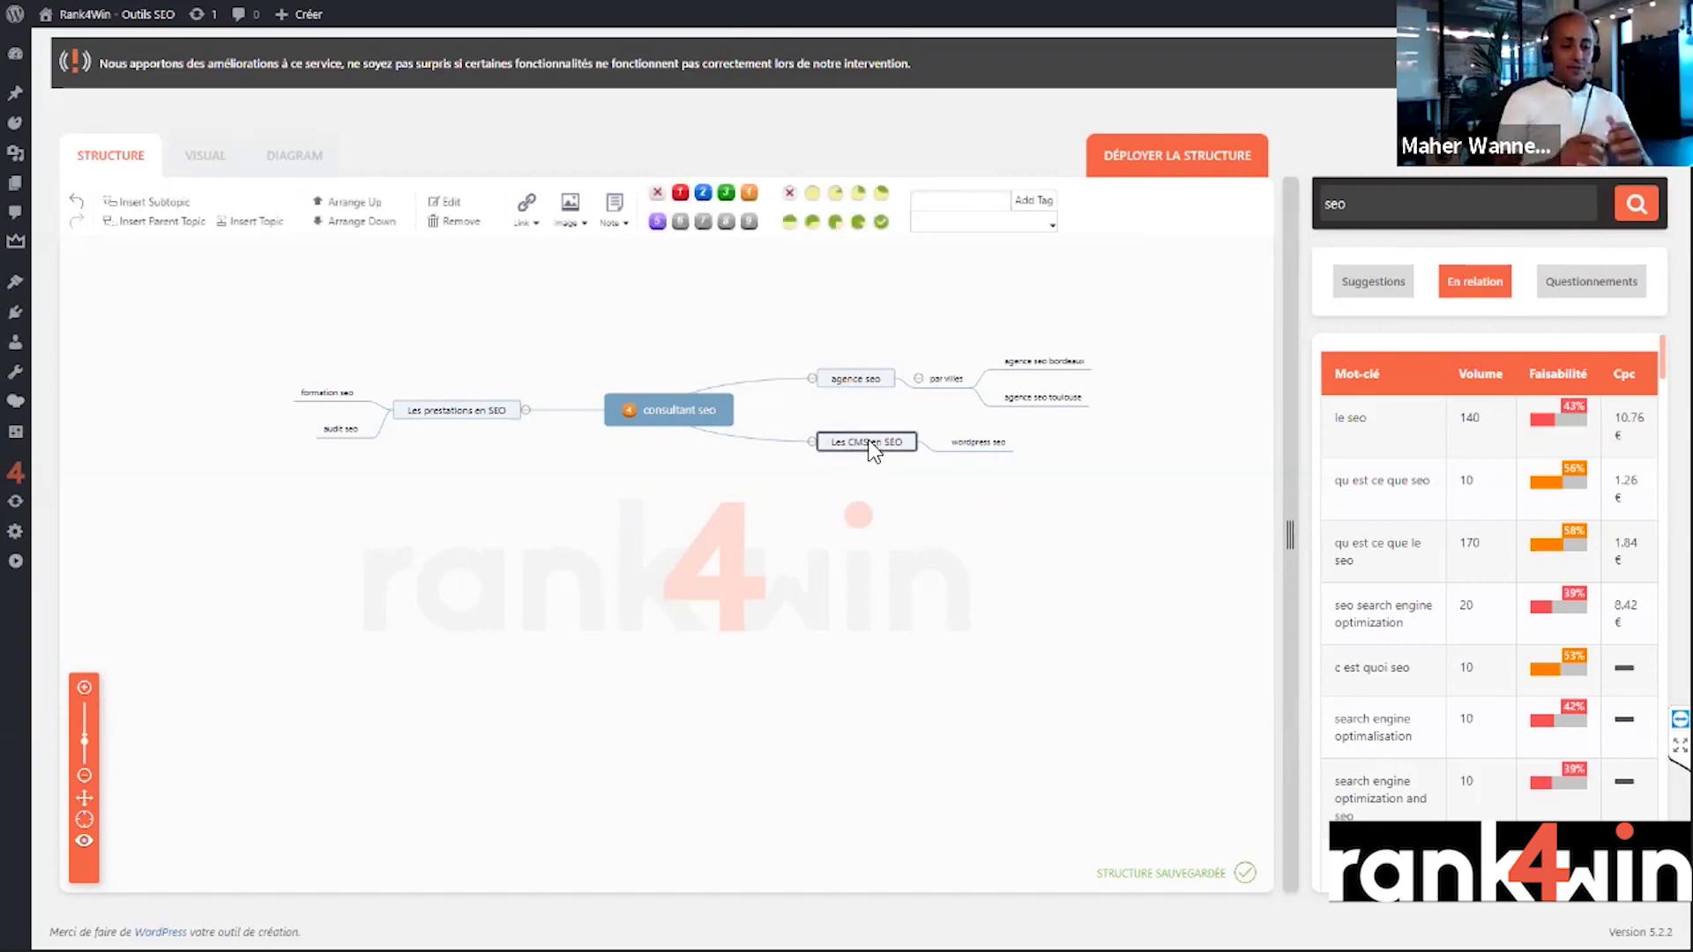
left_click(157, 203)
type("prestashop")
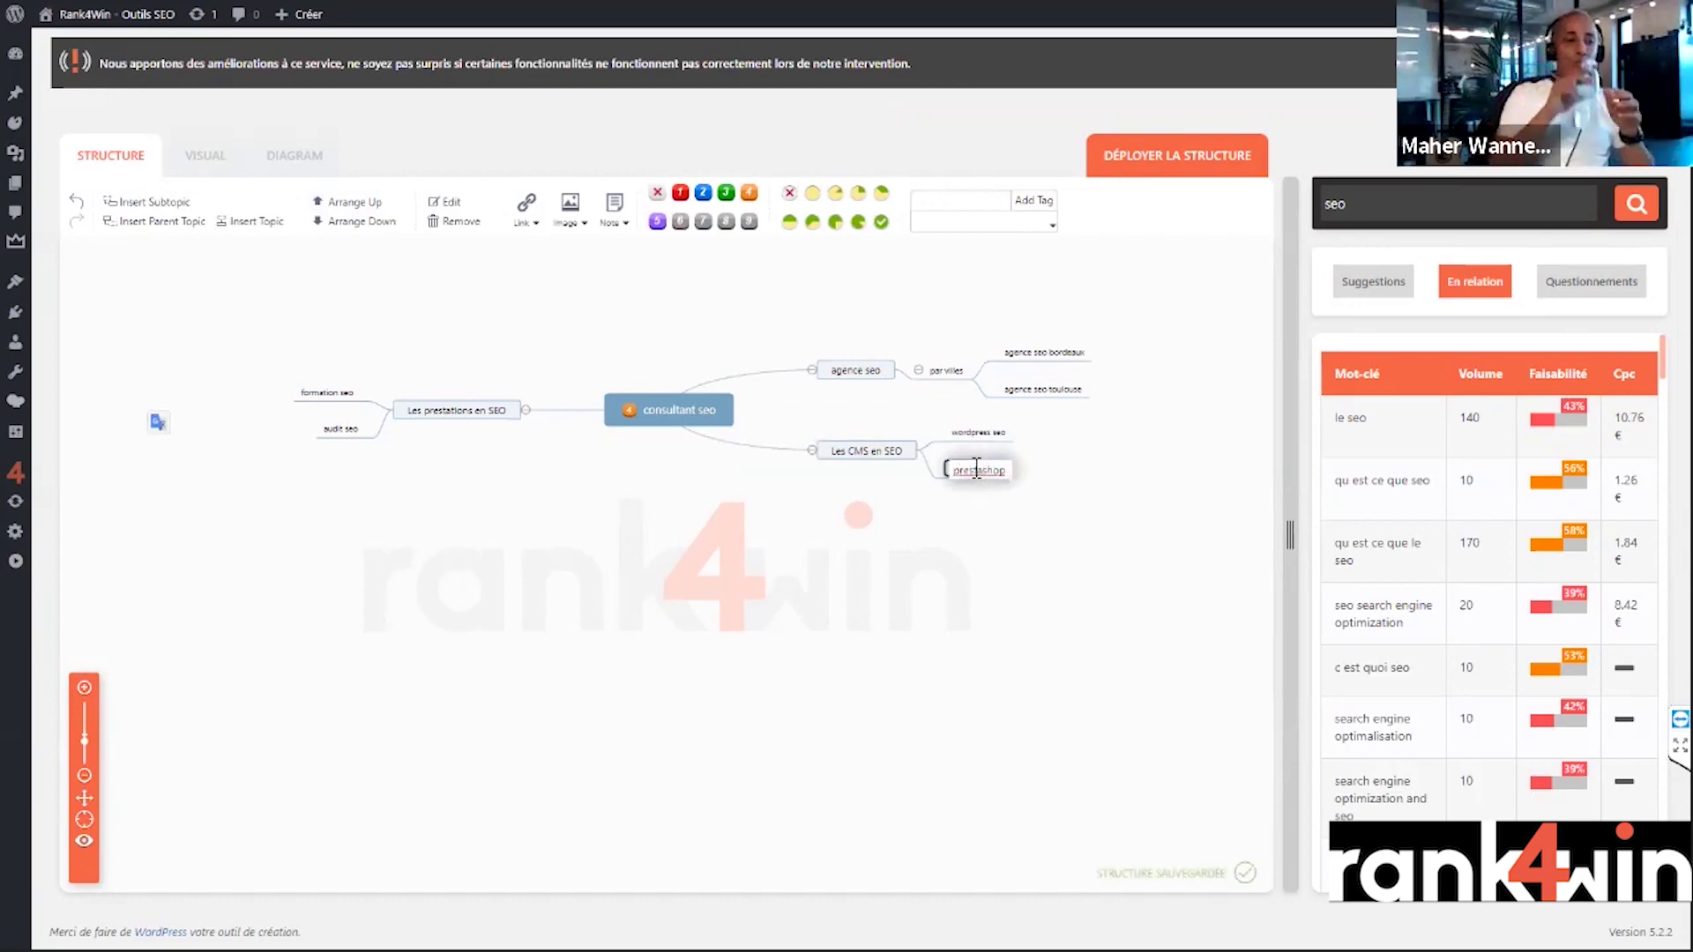
type("shop SEO")
key("Return")
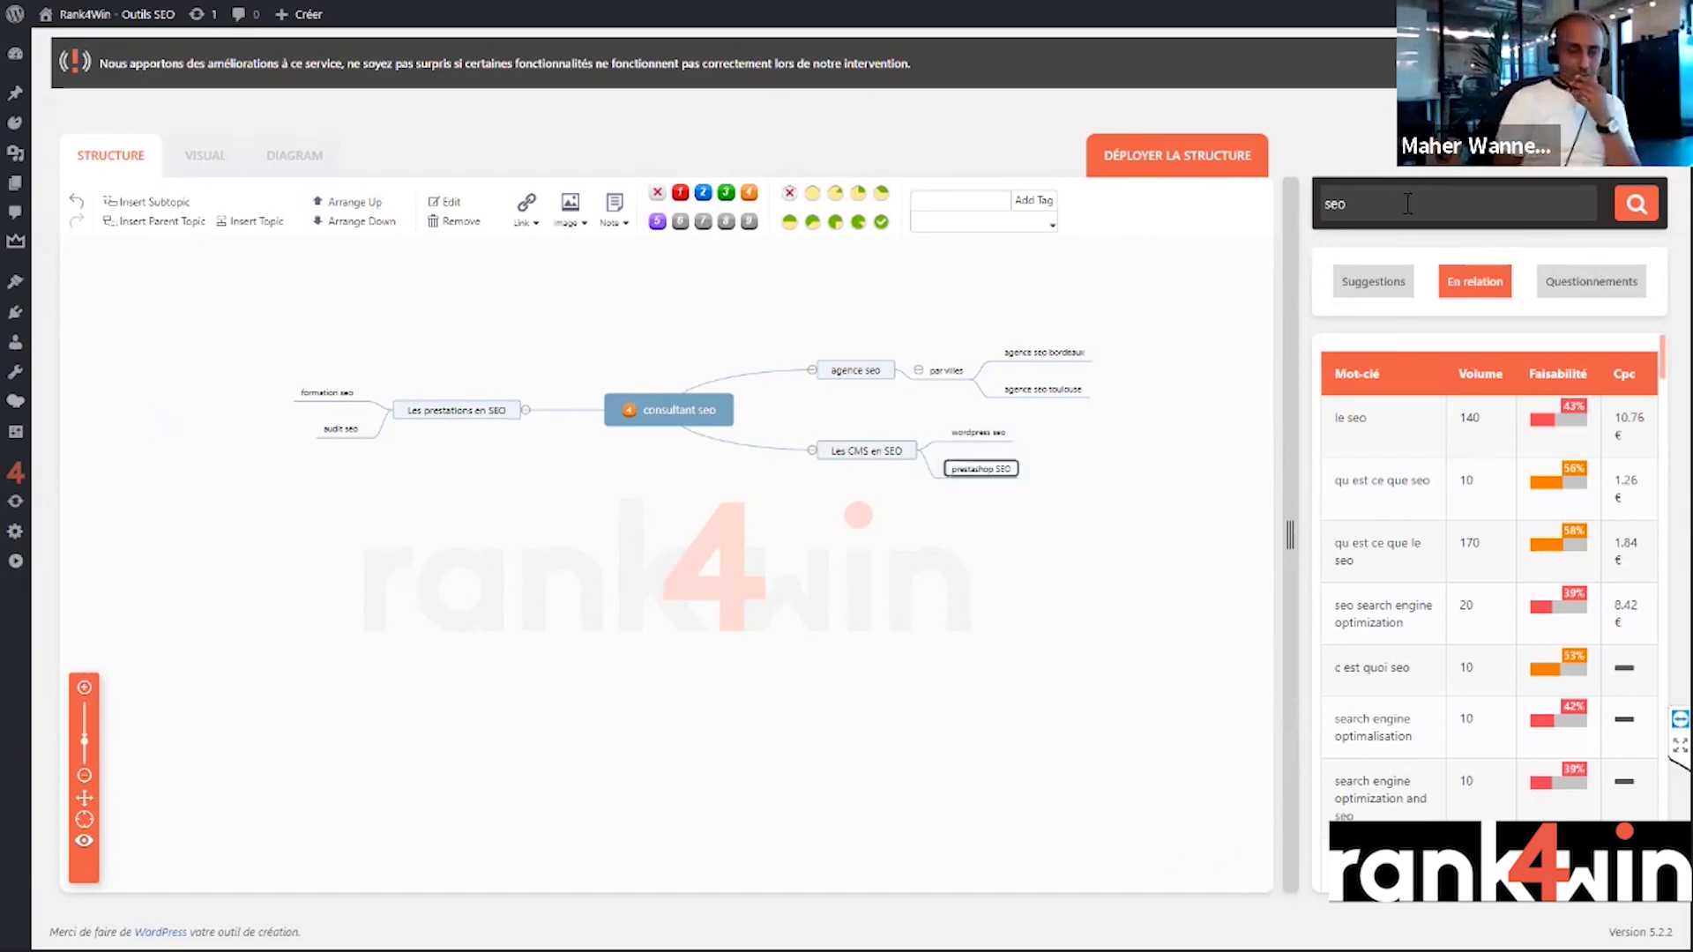
- Look up keyword ideas for 'seo prestashop' in the keyword panel
scroll(1490, 477, "down", 3)
scroll(1490, 503, "down", 10)
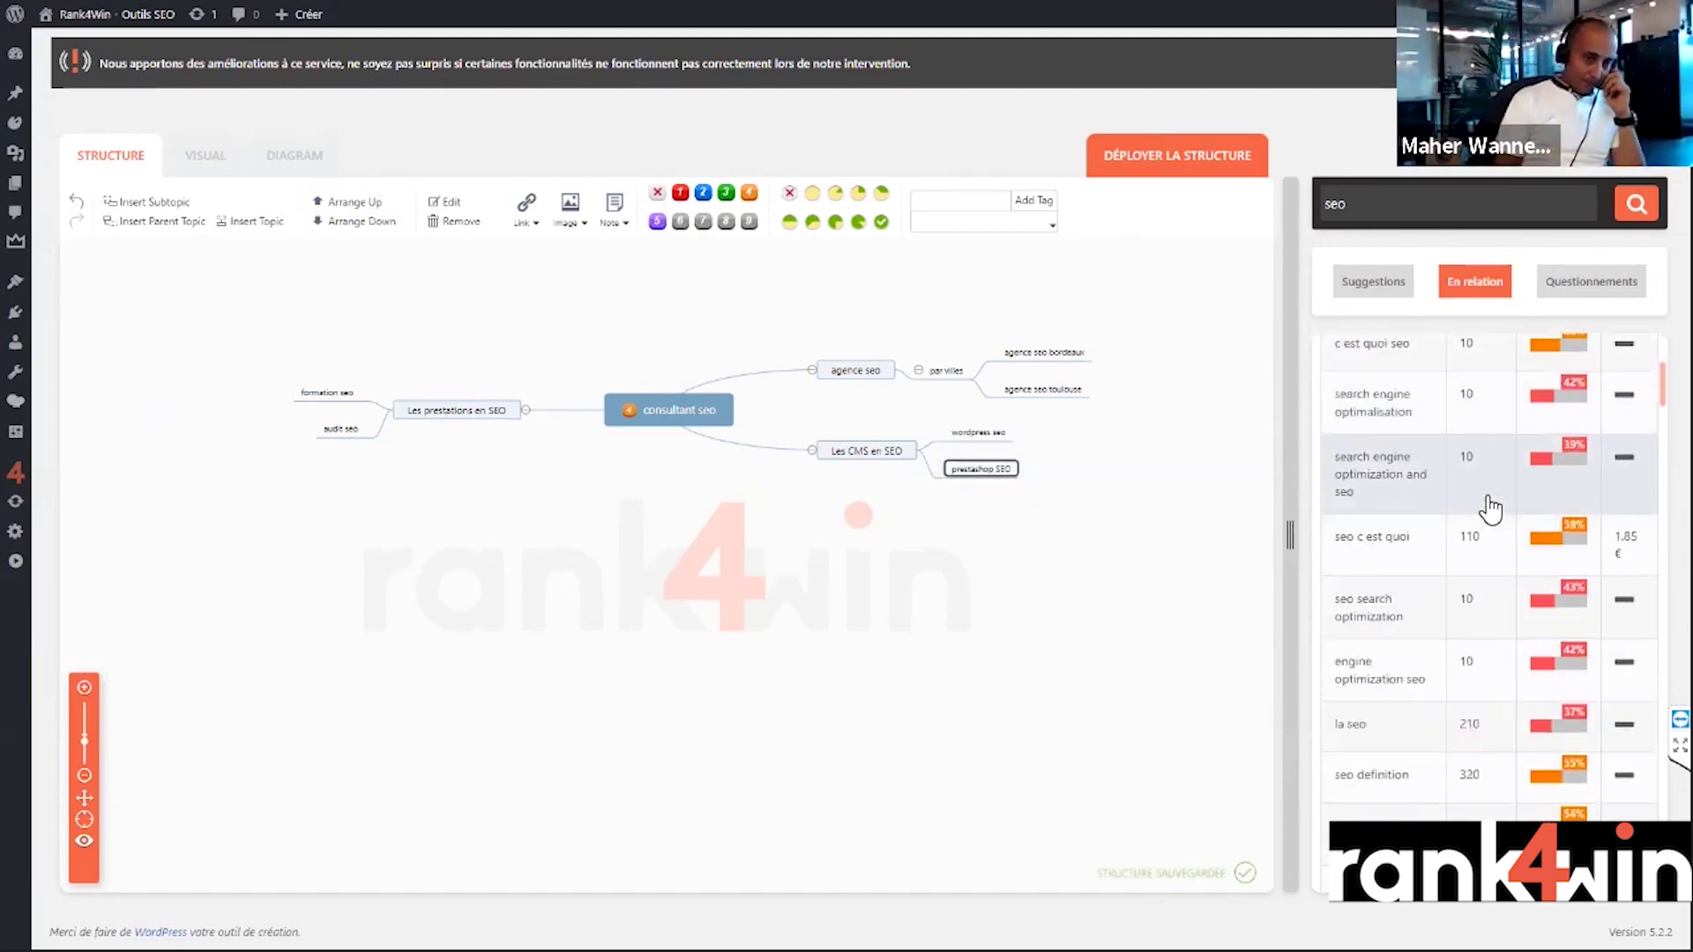
scroll(1453, 609, "down", 1)
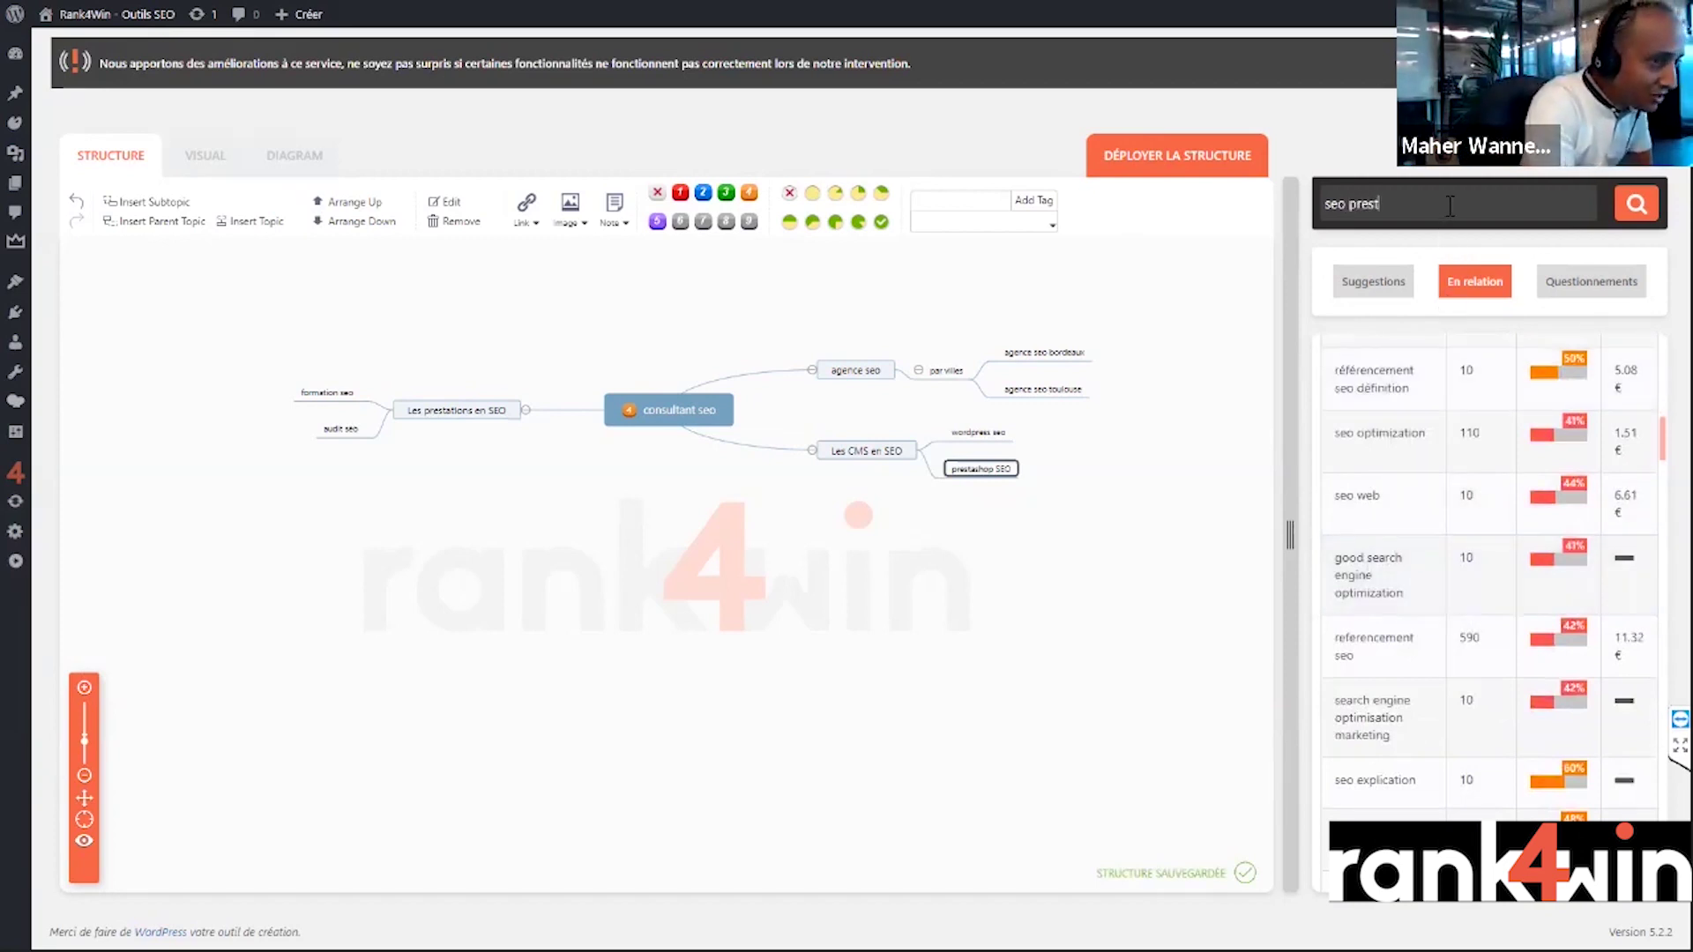
key("Return")
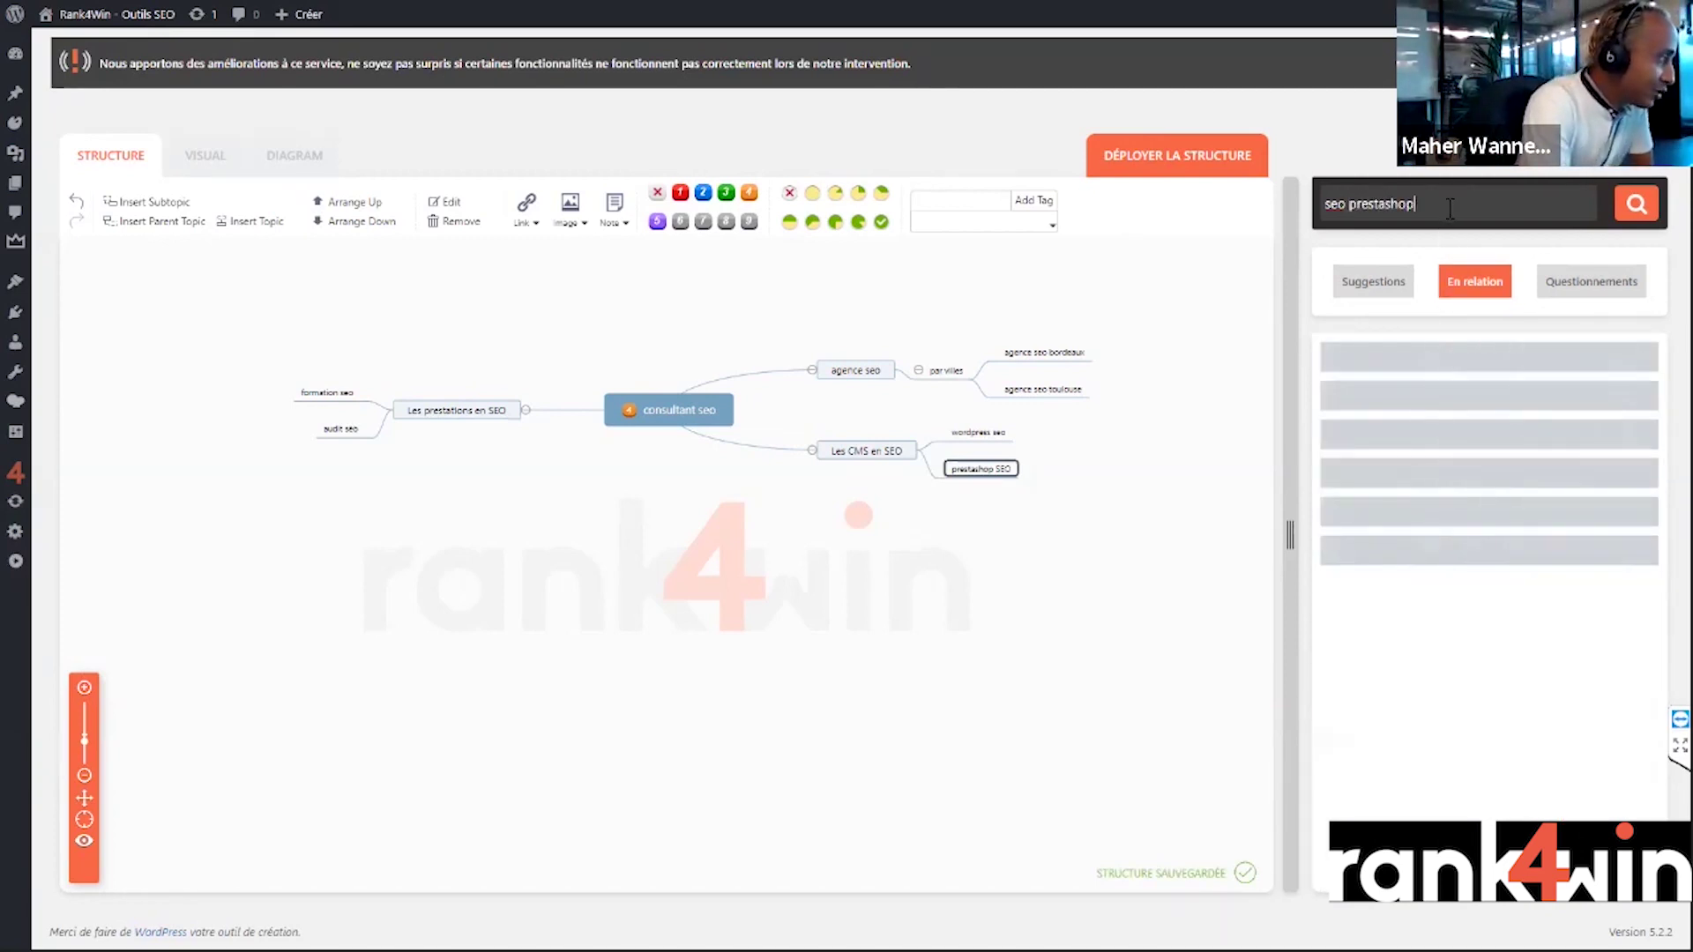
left_click(1129, 508)
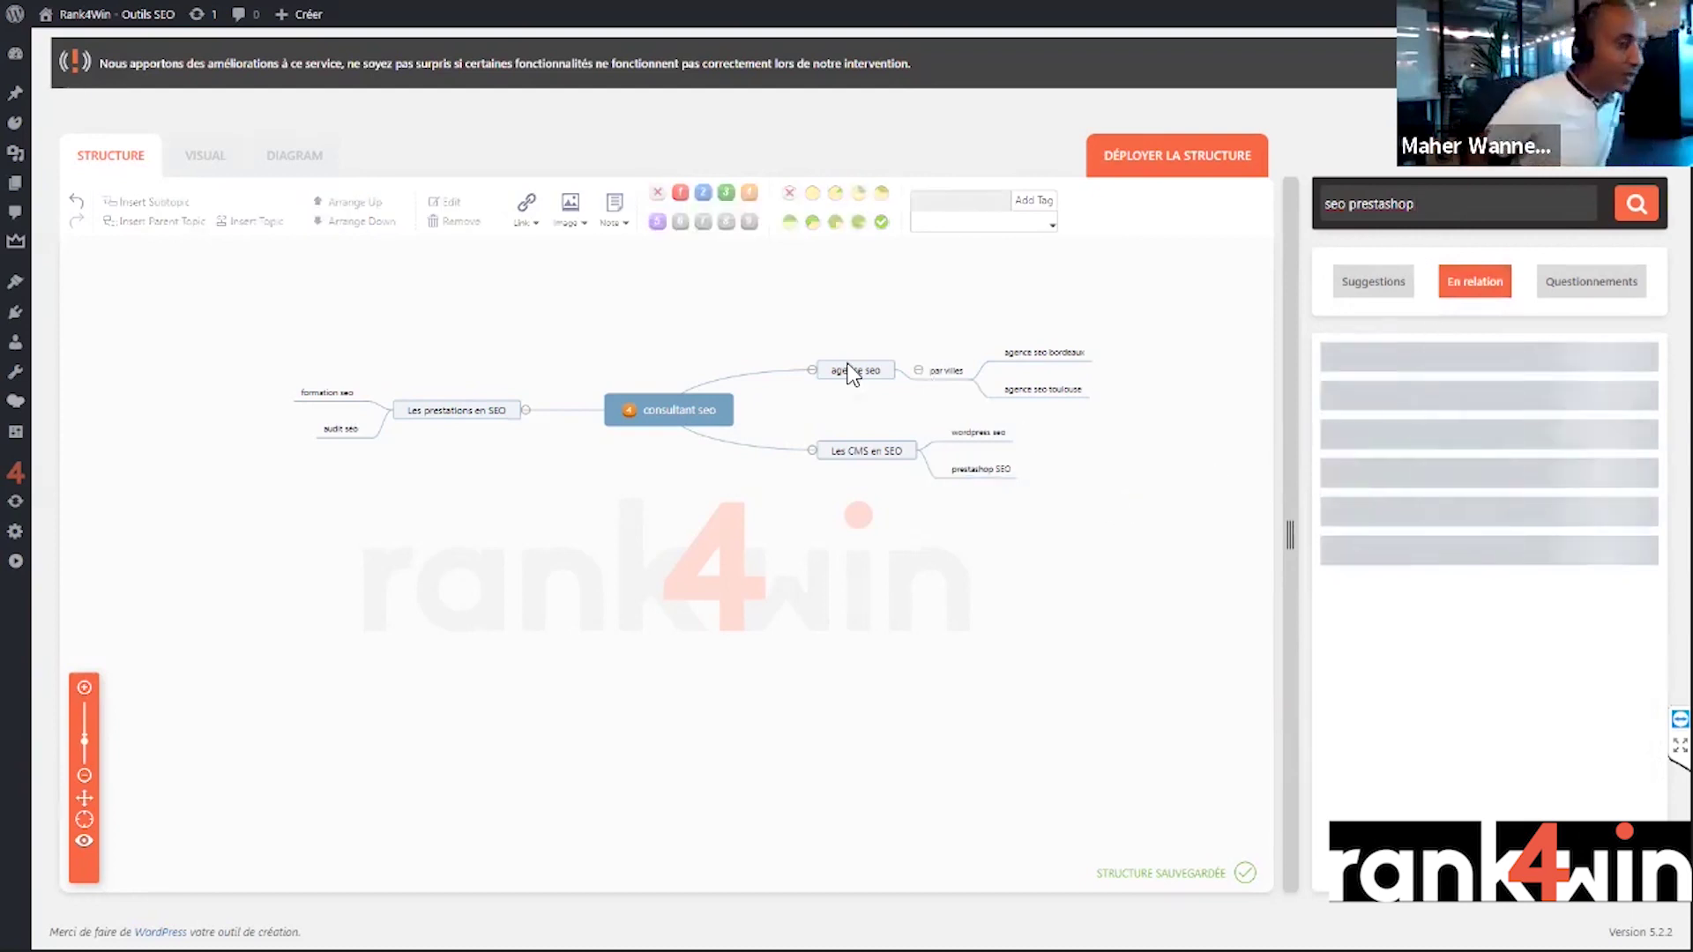
- Add a 'formation netlinking' subtopic under formation seo
left_click(342, 395)
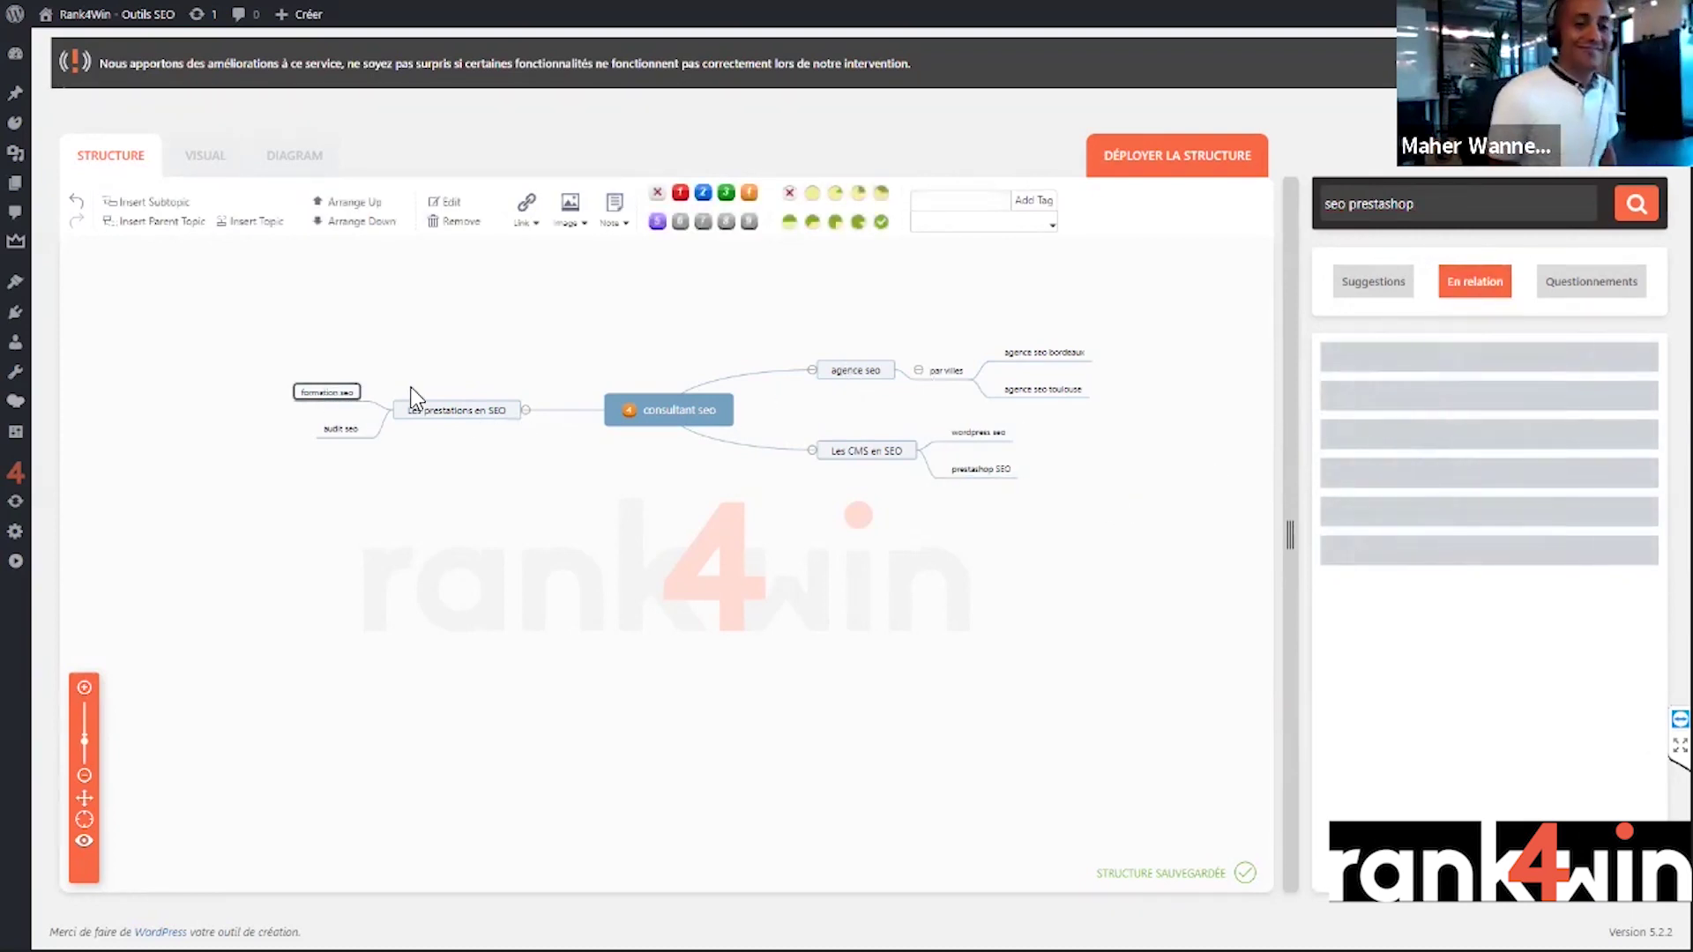
left_click(155, 201)
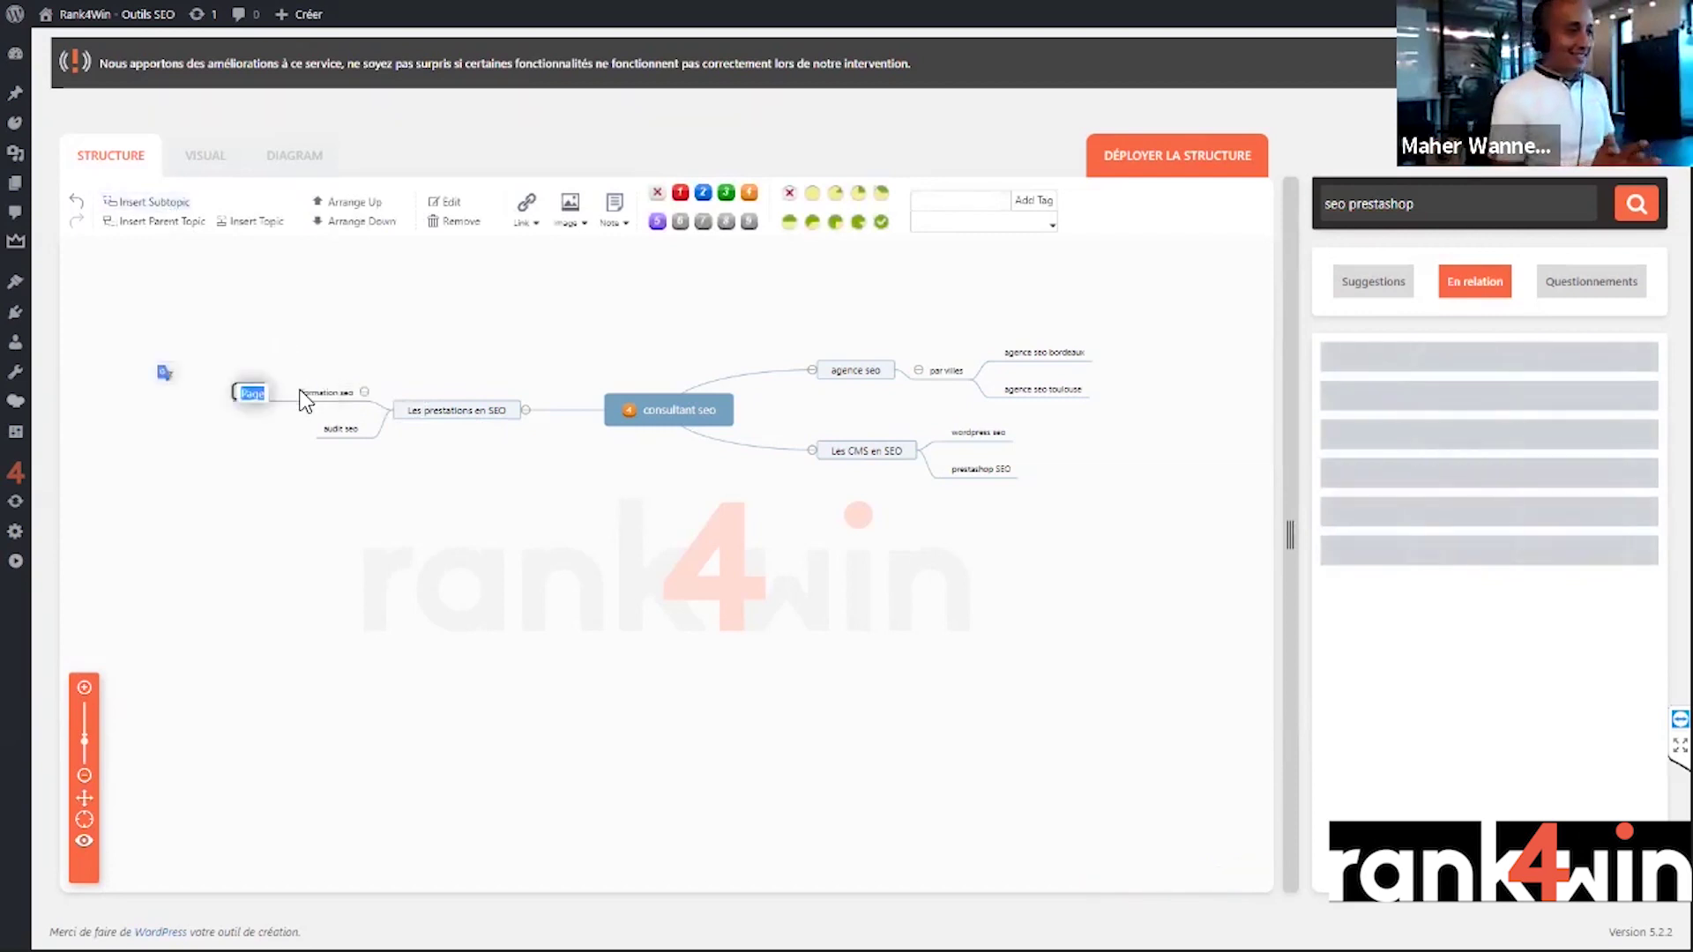
type("forma")
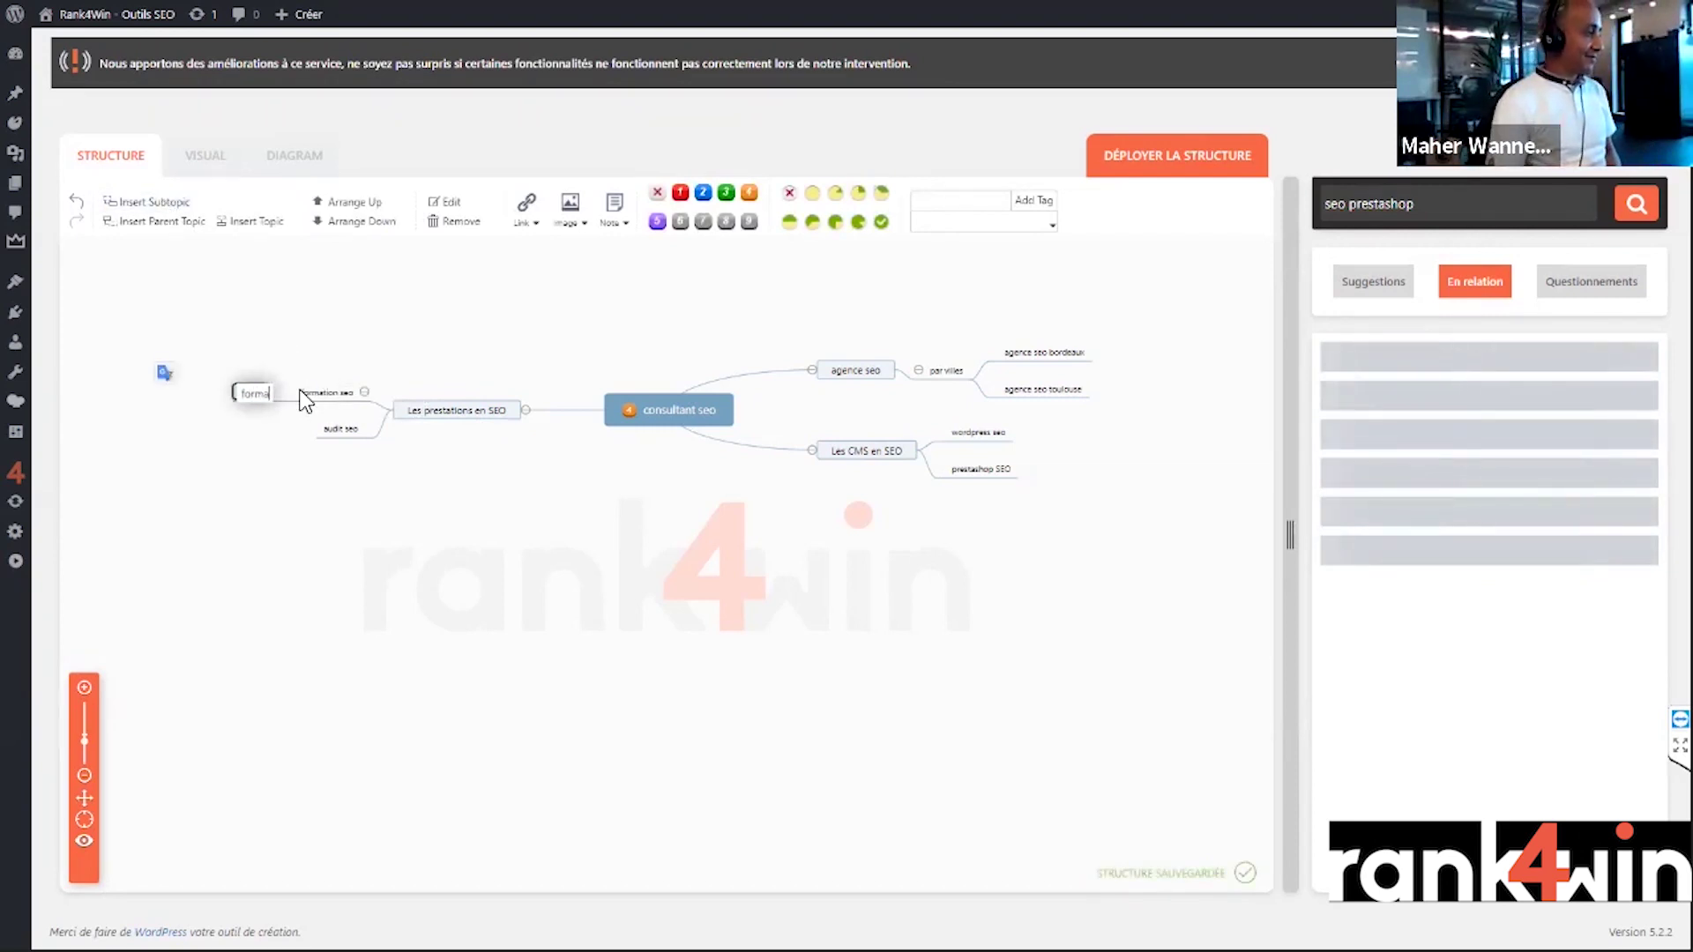
type("tion netlinking")
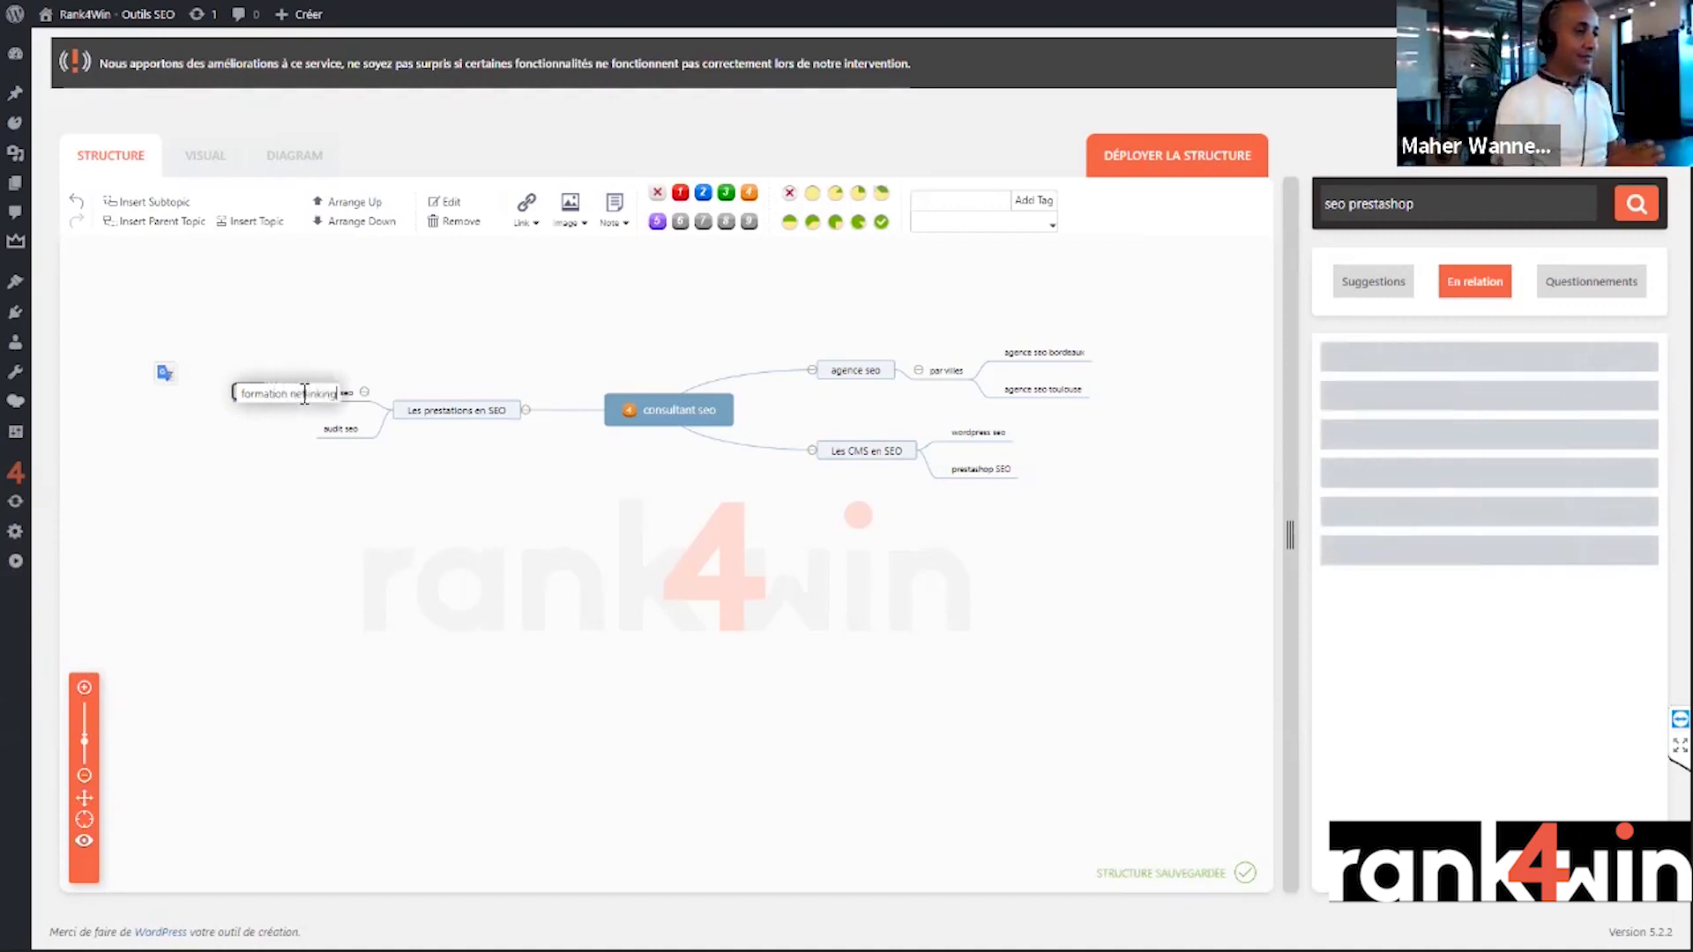
key("Return")
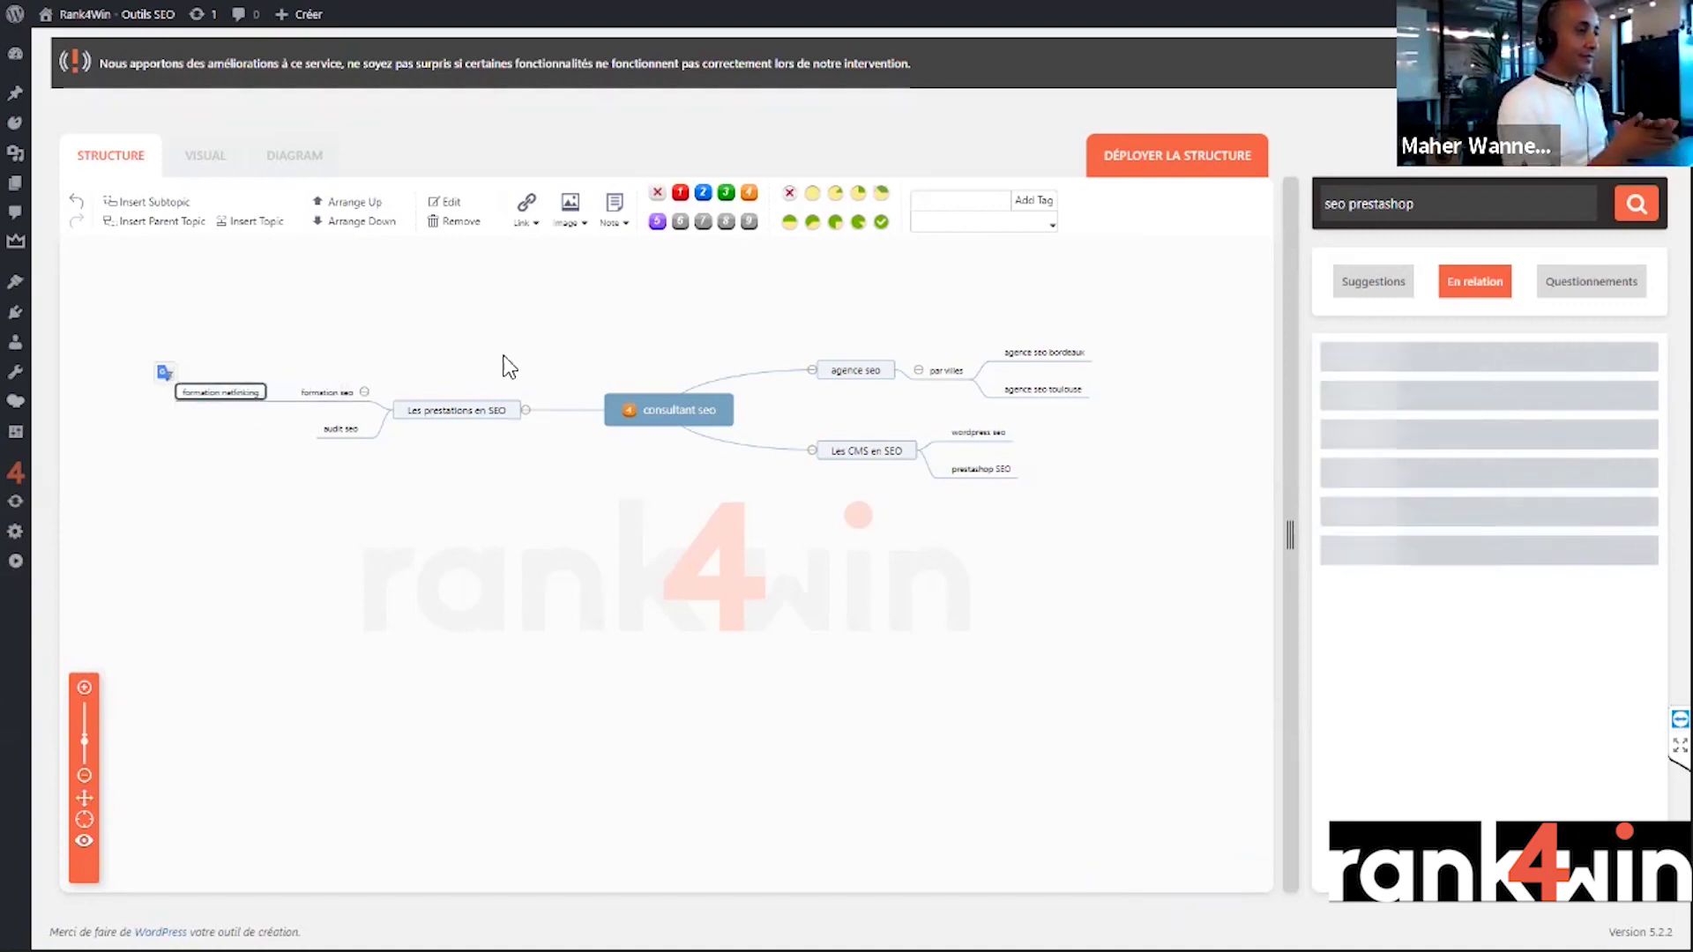
- Add a 'les outils' branch off the central consultant seo topic
left_click(655, 407)
left_click(179, 208)
type("les outils")
key("Return")
left_click(662, 411)
- Add a 'les definitions' branch off consultant seo with a 'page rank' subtopic
left_click(134, 203)
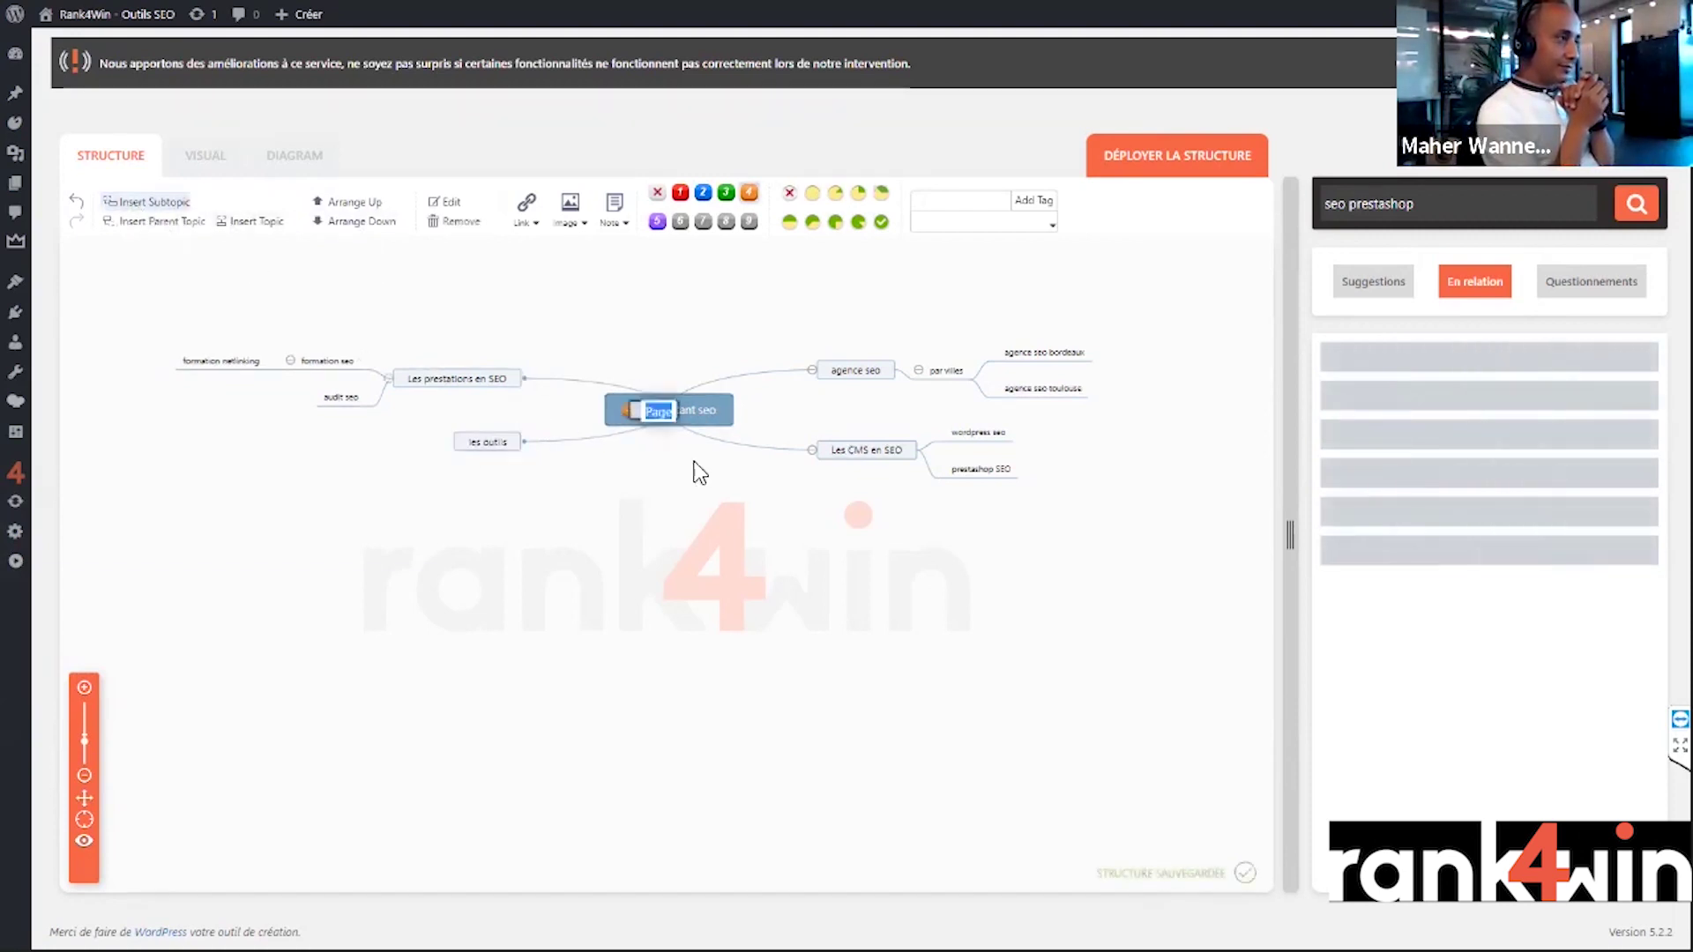
type("les definitions")
key("Return")
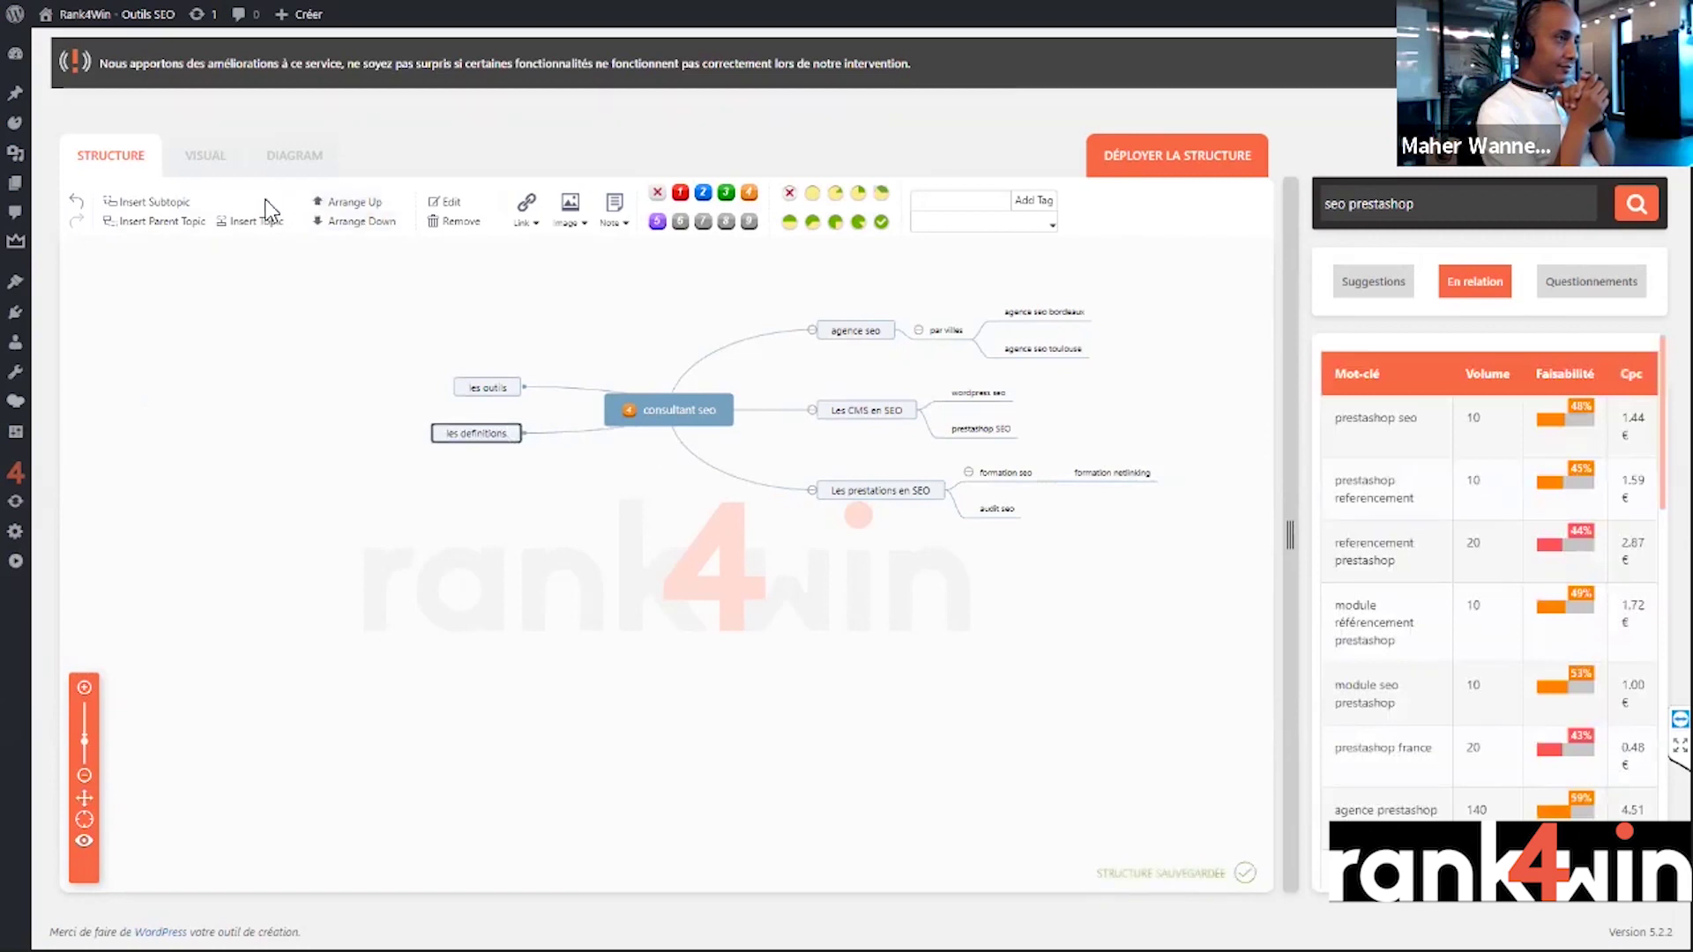
left_click(175, 205)
type("page rank")
key("Return")
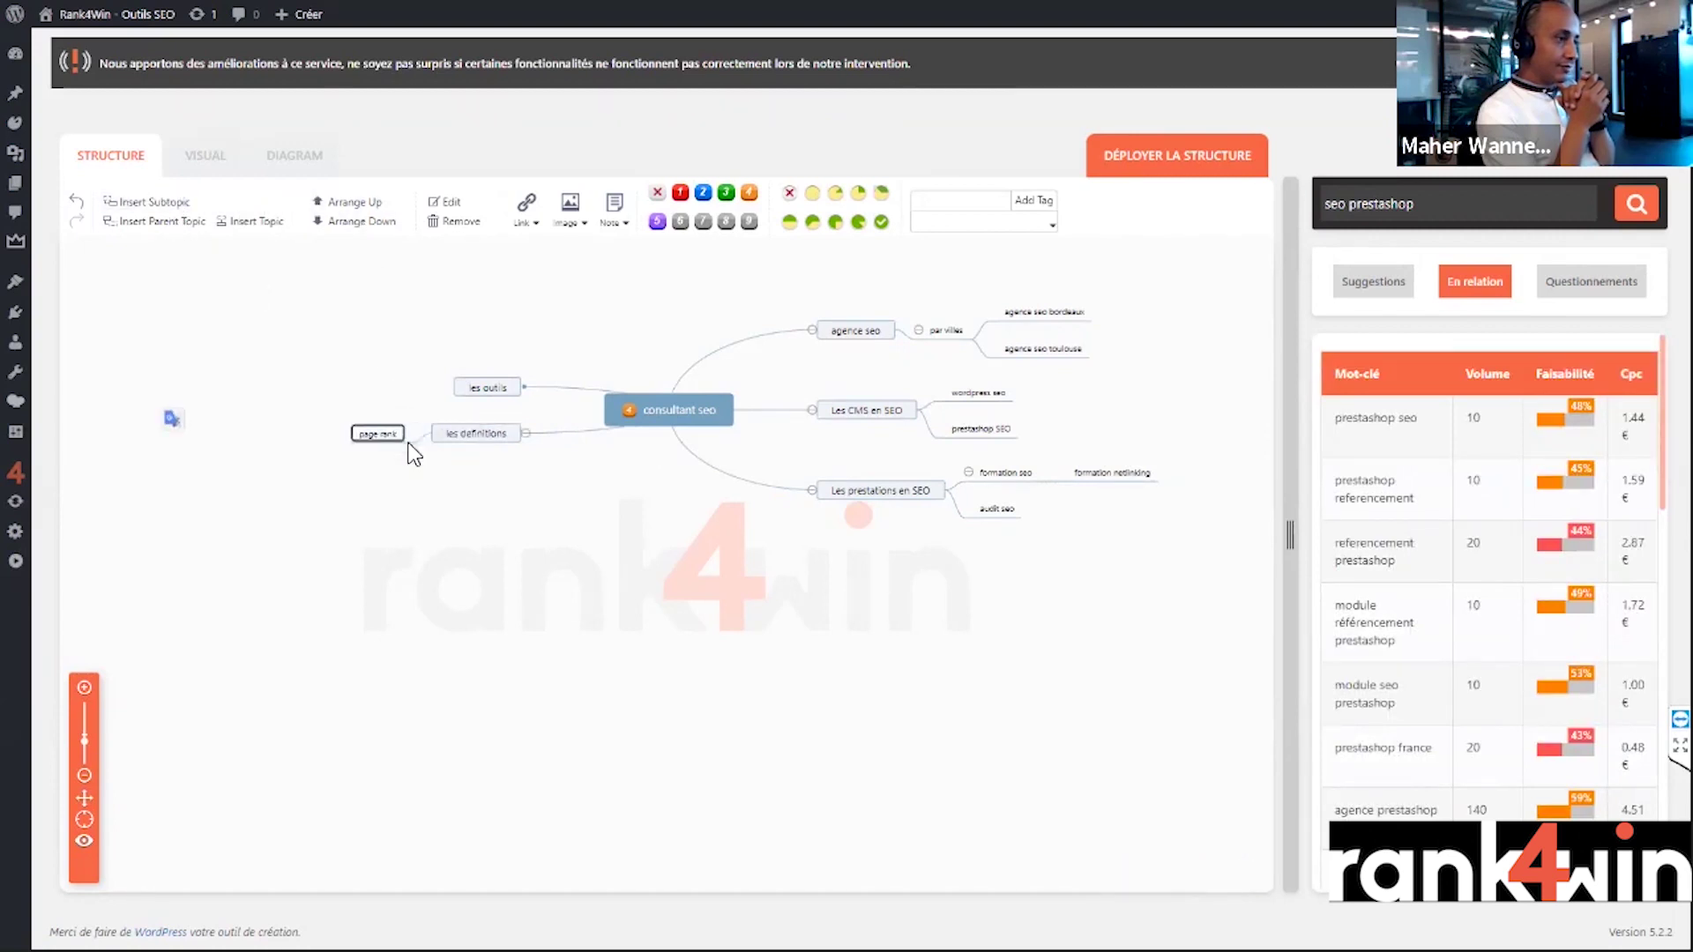
- Add 'sem rush' and 'seobserver' as subtopics under les outils
left_click(486, 388)
left_click(113, 202)
type("sem rush")
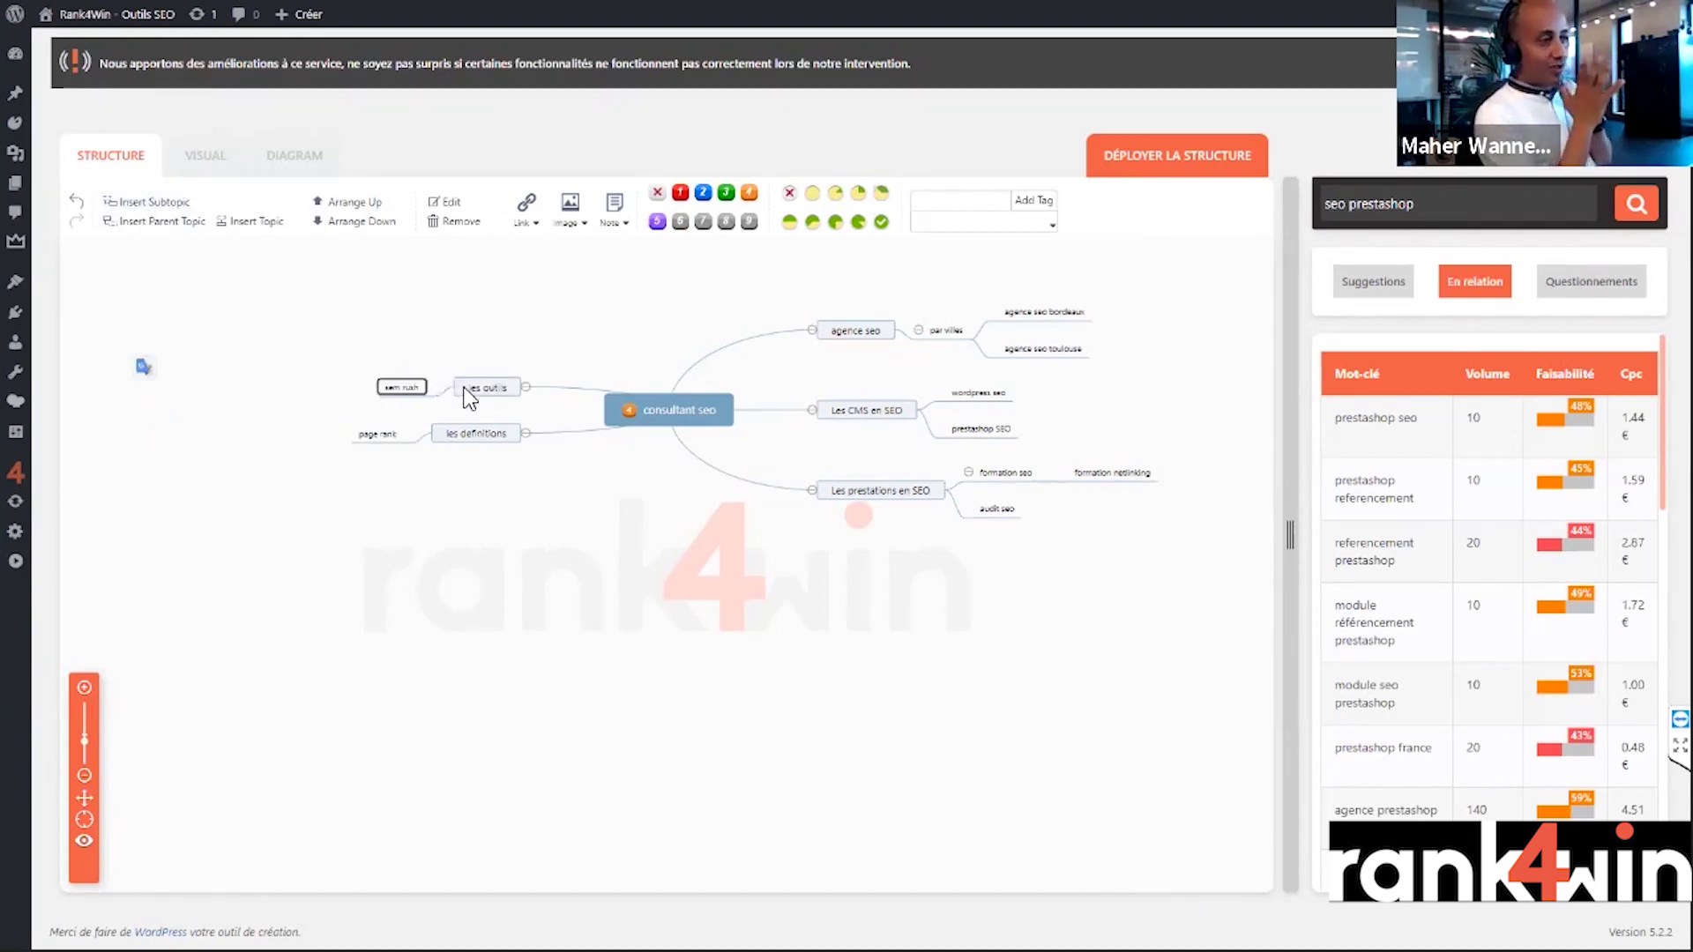
left_click(476, 393)
left_click(158, 203)
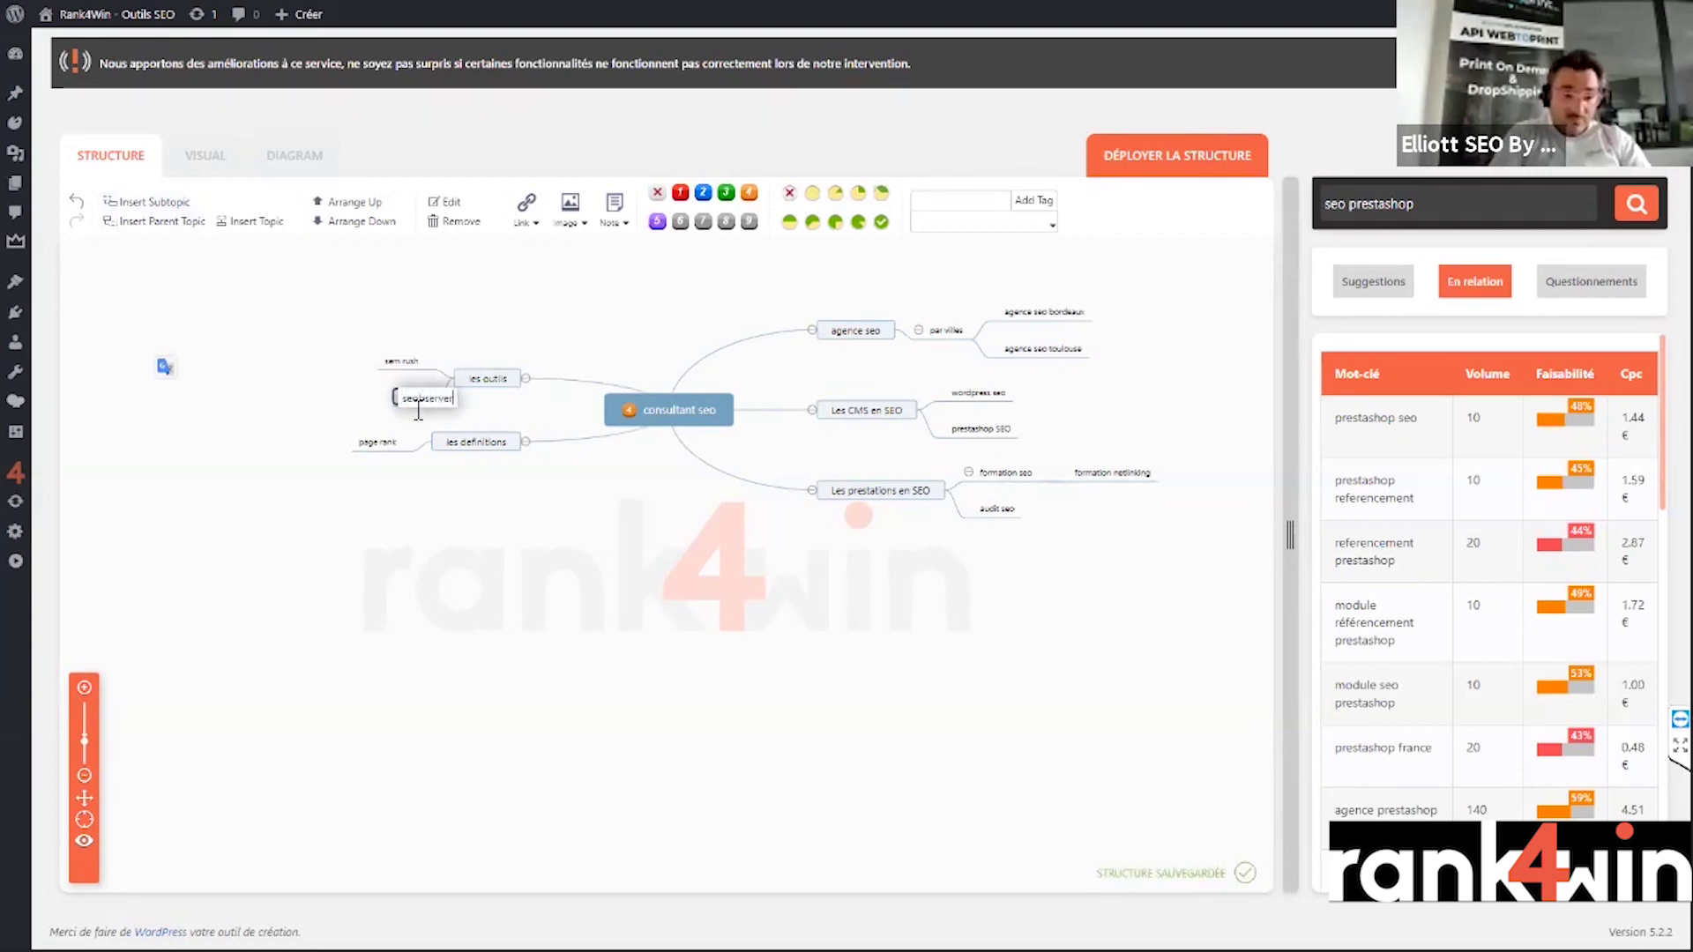
key("Return")
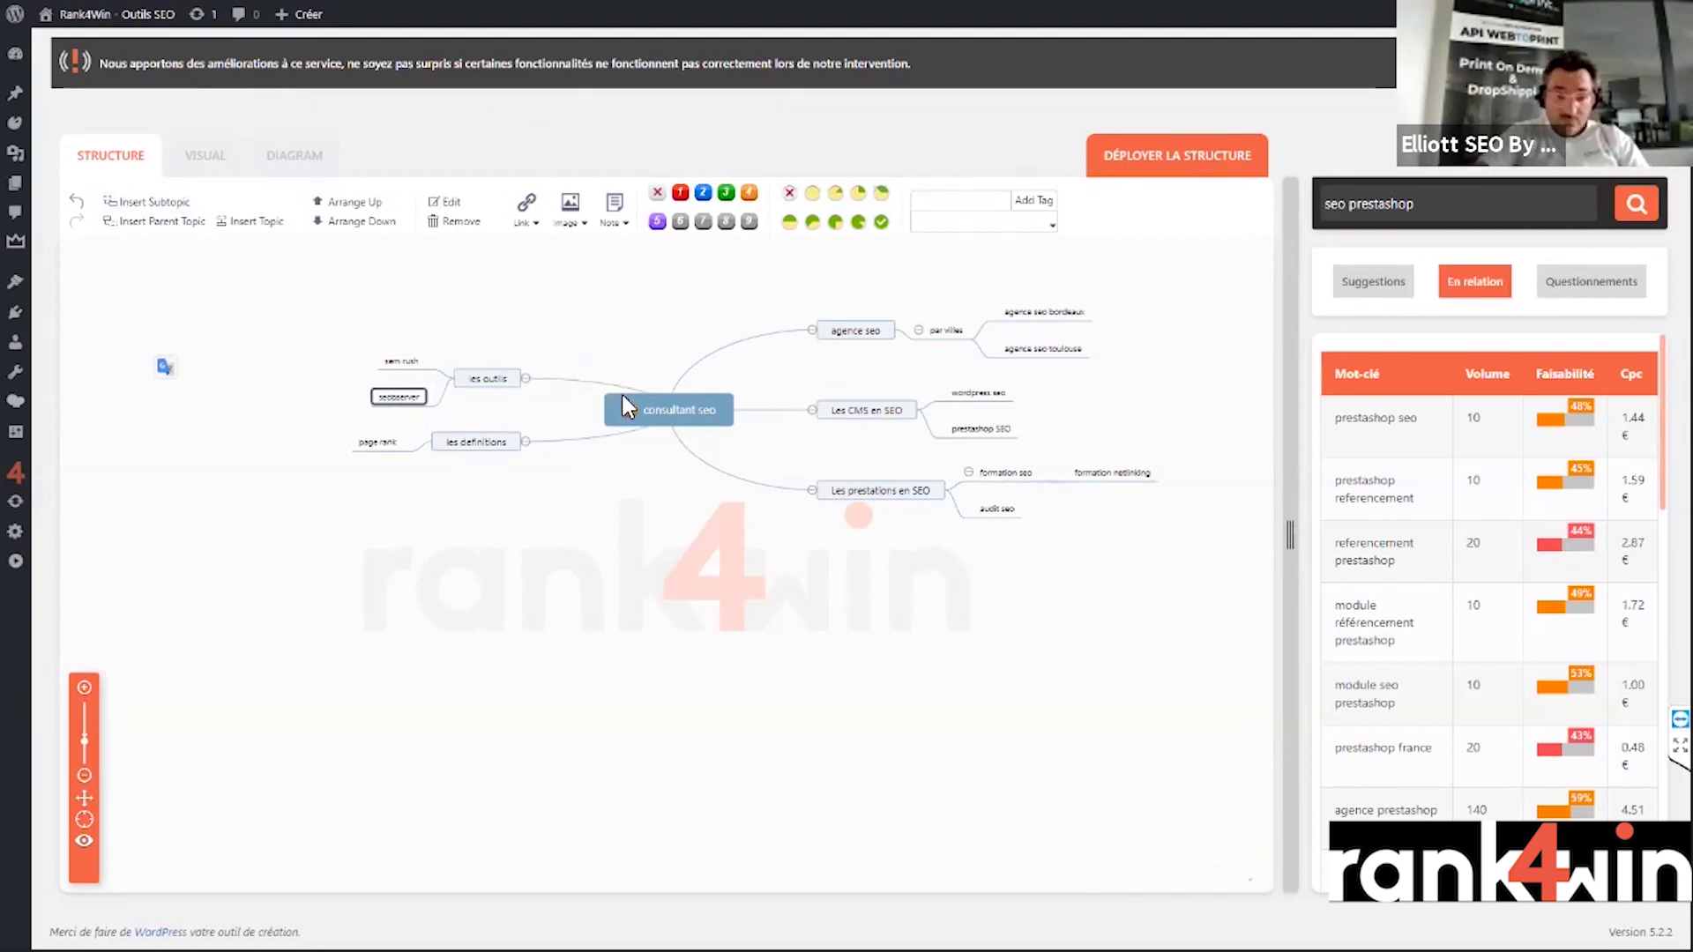
- Switch the keyword panel to Suggestions and highlight 'prestashop' in the query for removal
left_click_drag(706, 410, 582, 447)
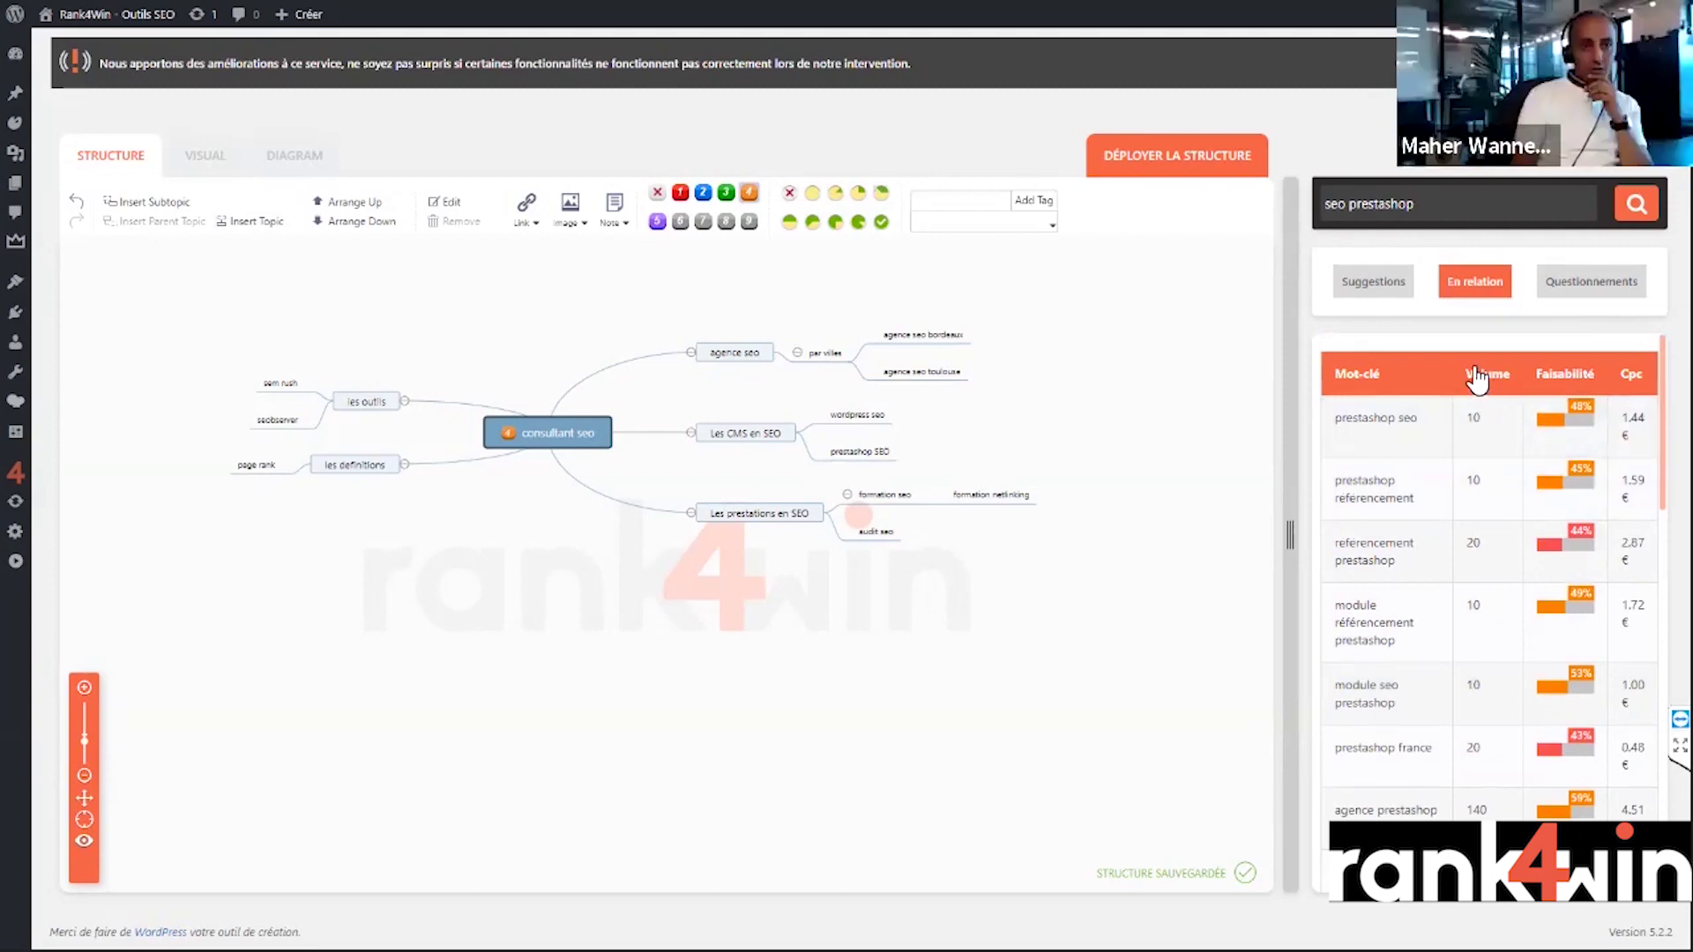
scroll(1474, 510, "down", 1)
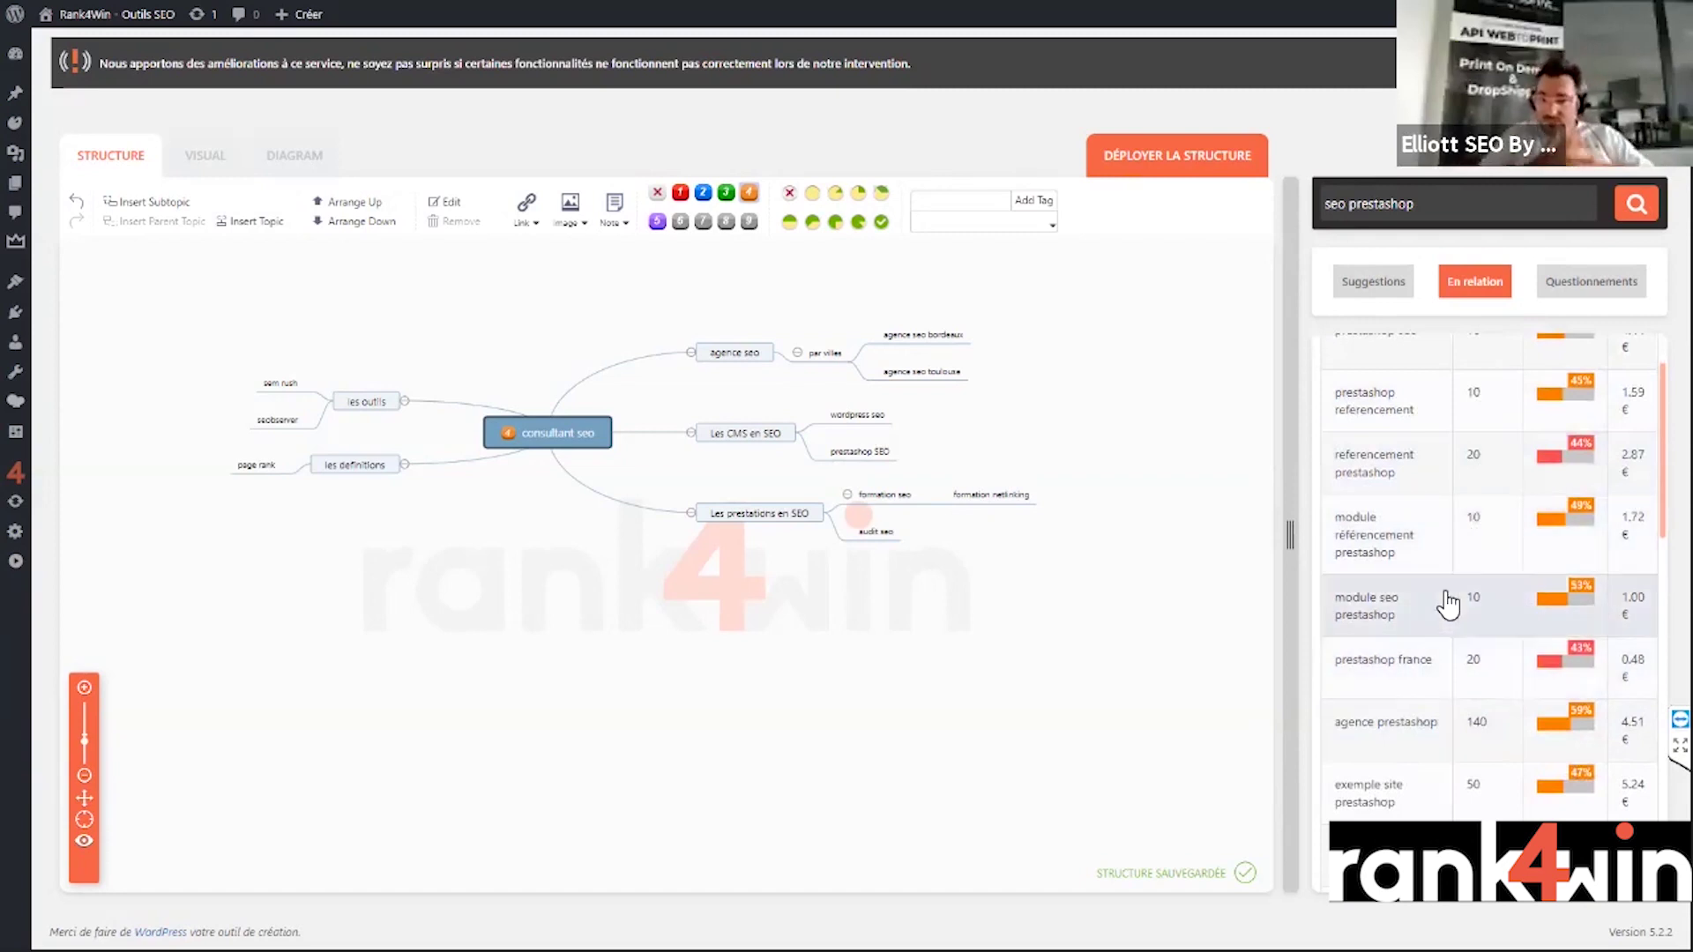
left_click_drag(1479, 582, 1179, 605)
left_click(1262, 561)
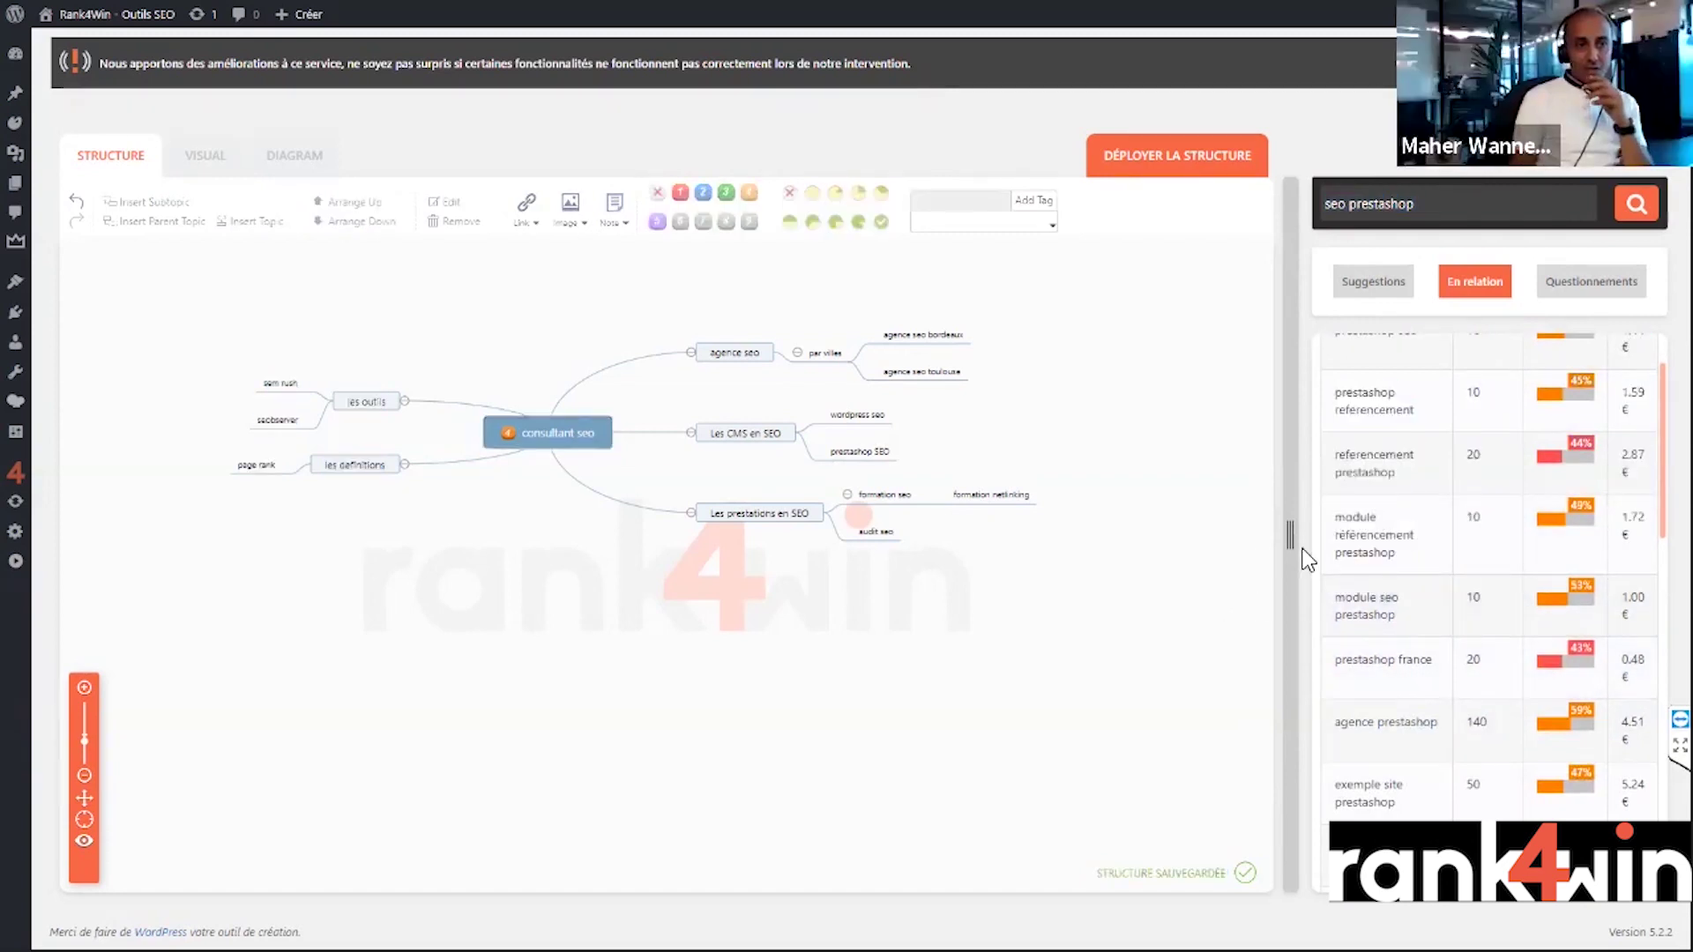
left_click(1372, 281)
left_click_drag(1353, 203, 1438, 204)
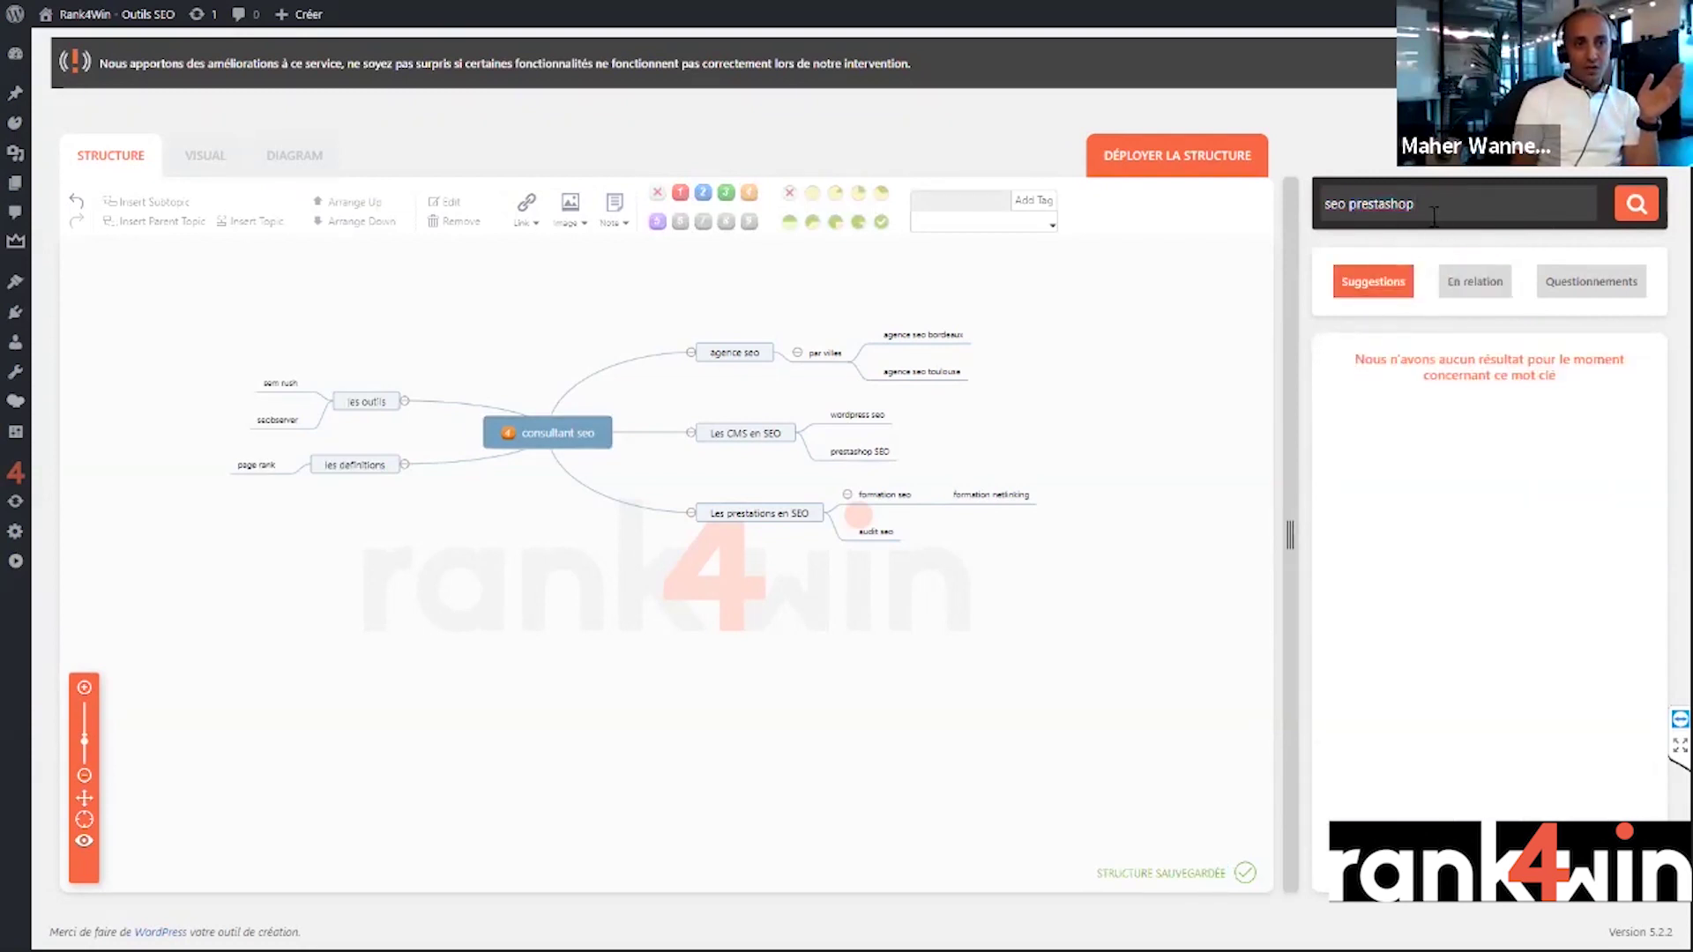
- Cut the query to just 'seo', reload its suggestions, and view related keywords
key("BackSpace")
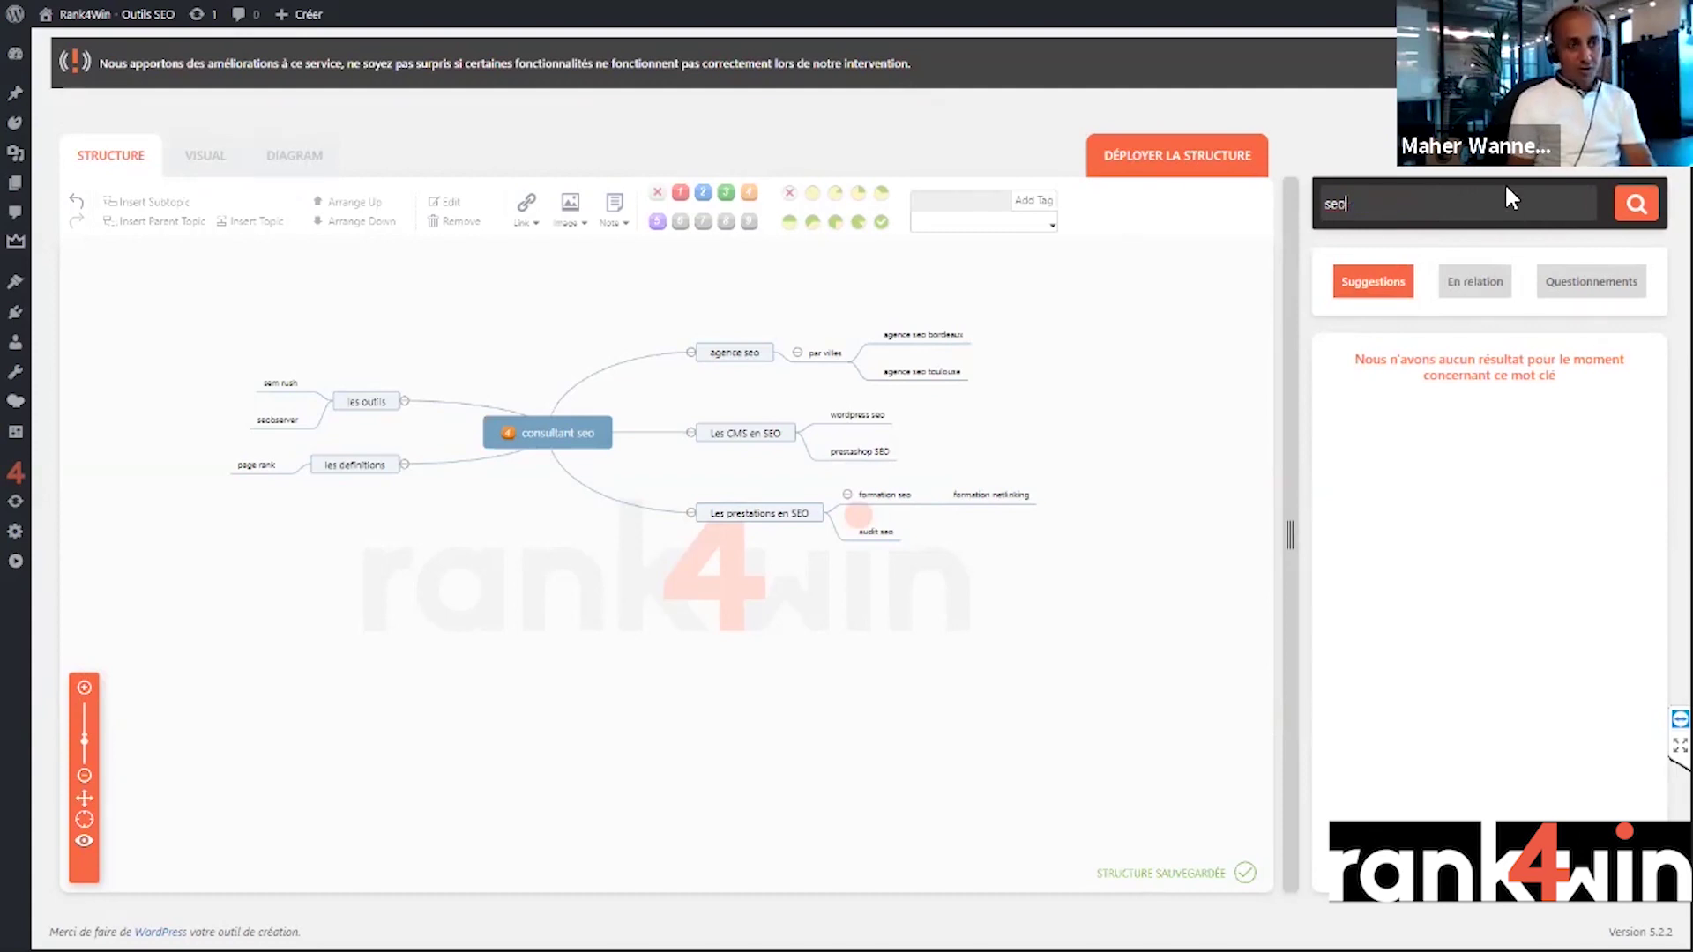
left_click(1375, 286)
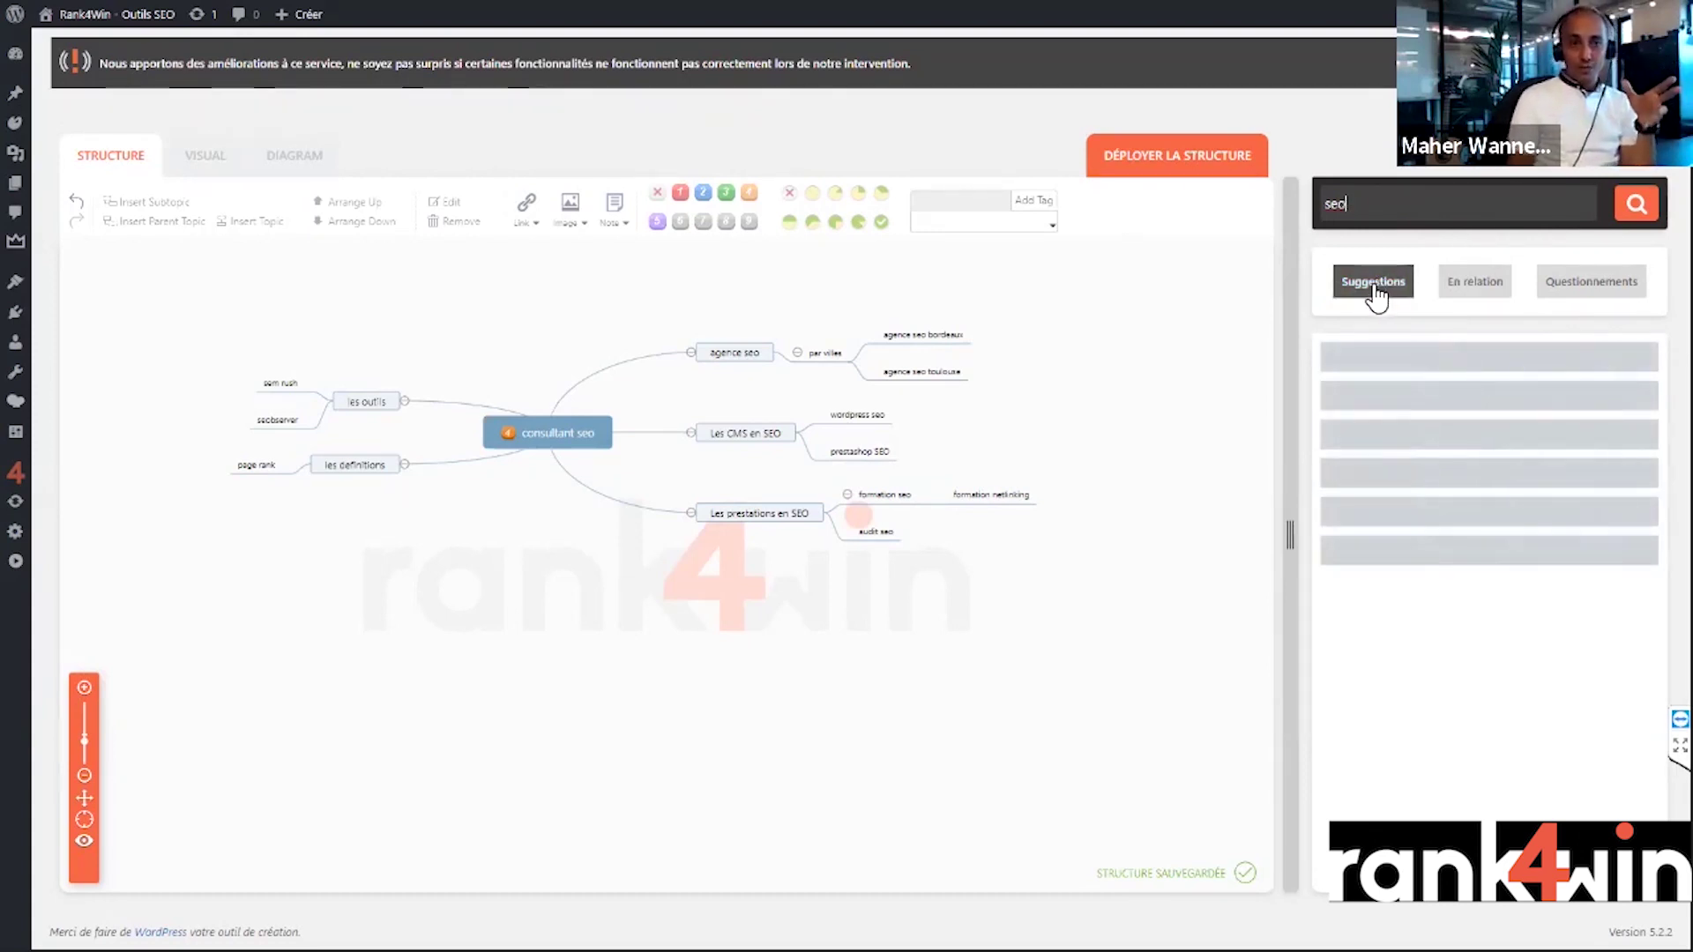
left_click(1462, 287)
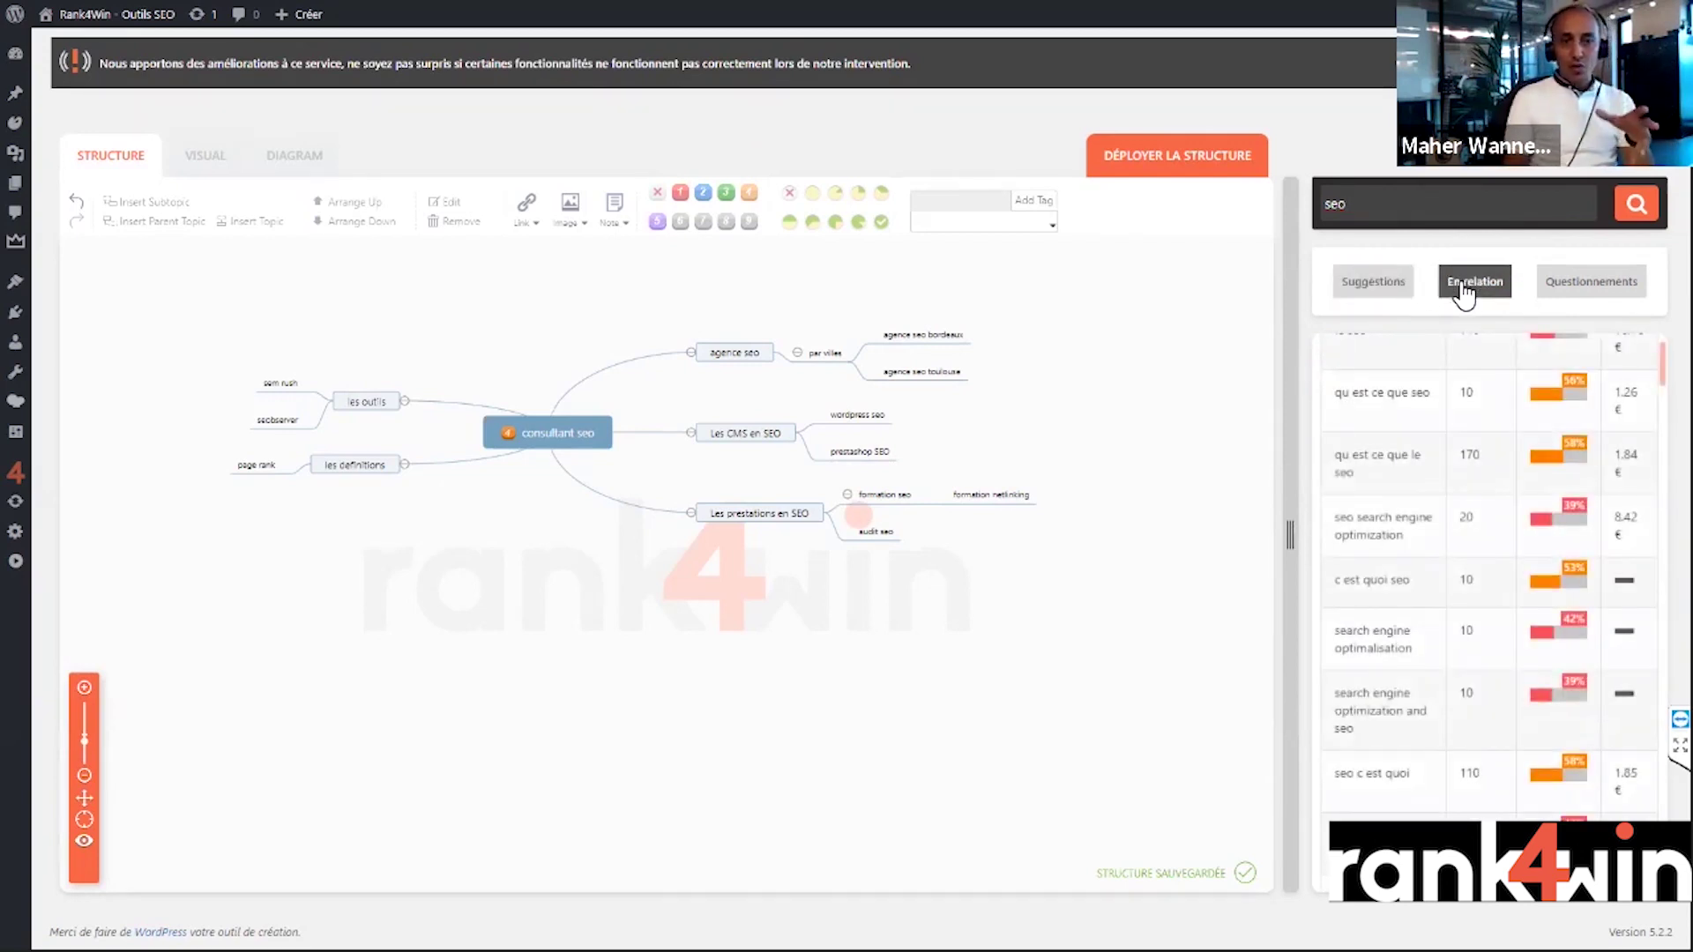
- Browse the seo question groups (comment, ou, pourquoi, quand, quel), then return to Suggestions
left_click(1586, 284)
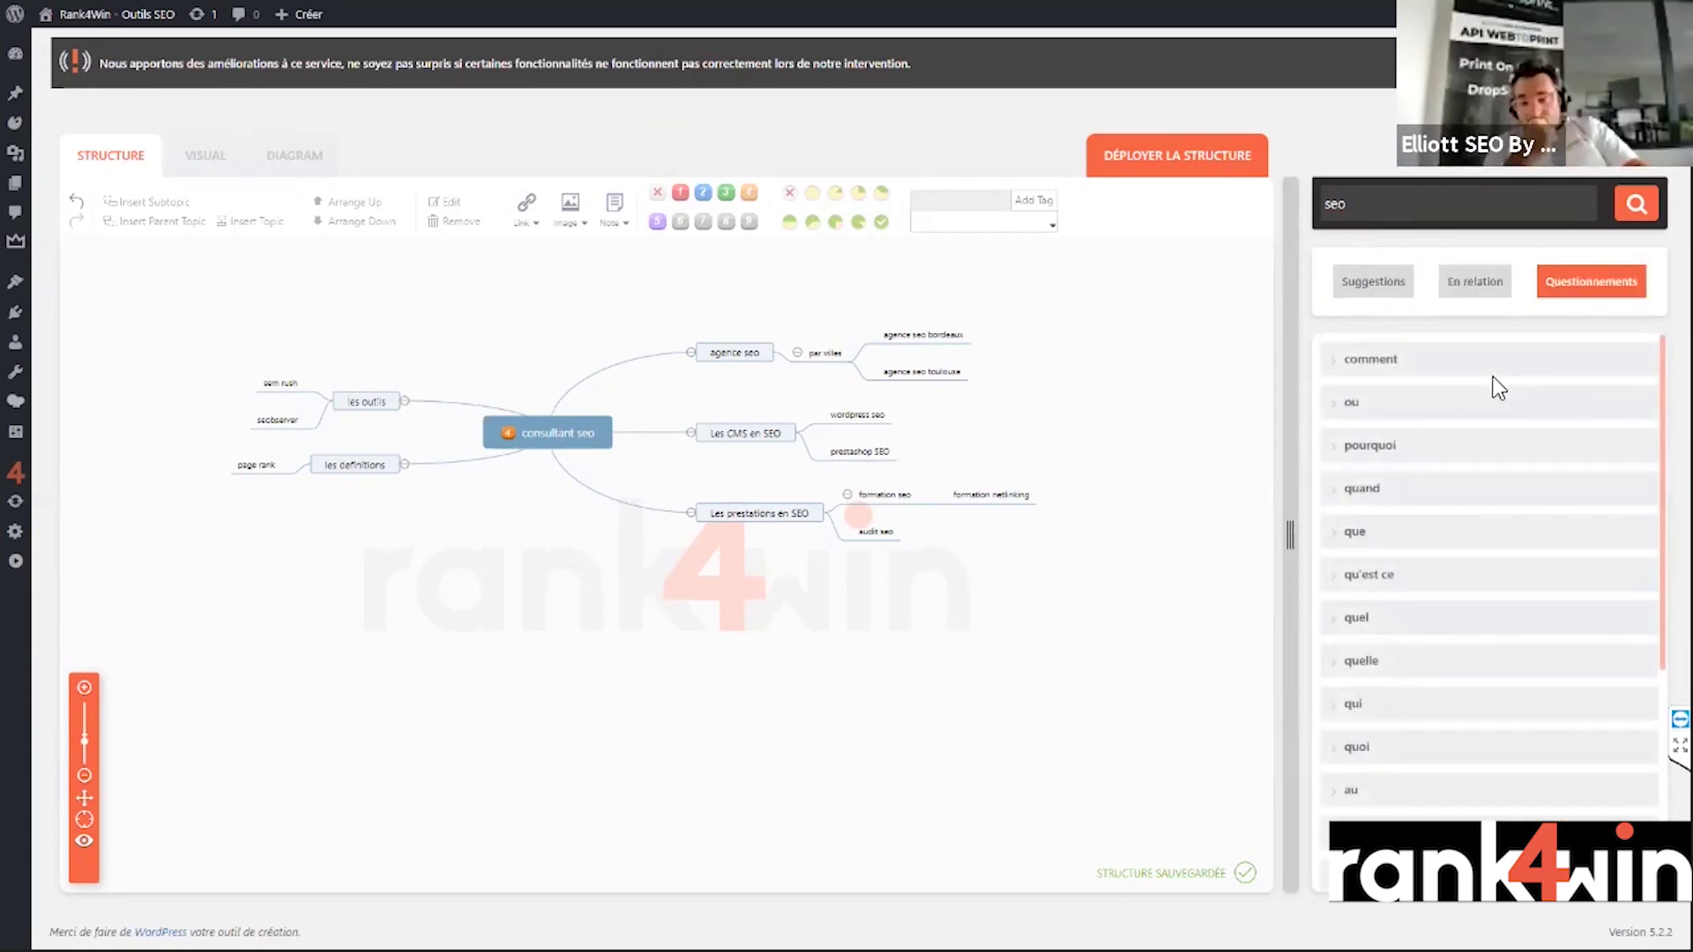
left_click(1465, 365)
left_click(1466, 367)
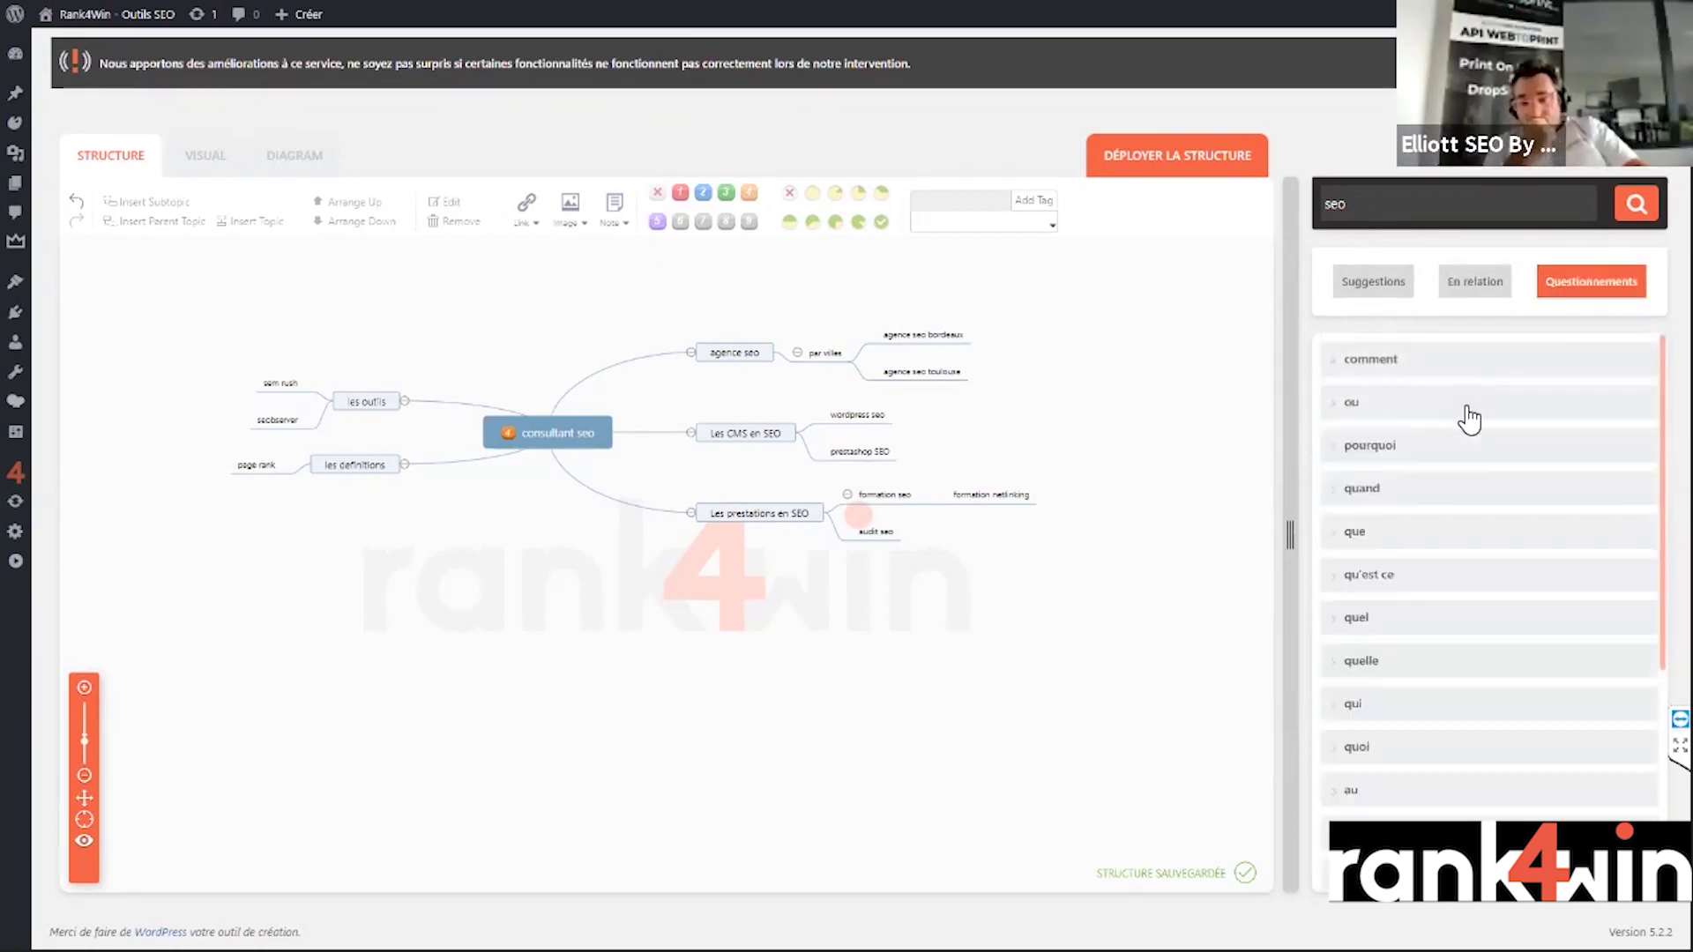
left_click(1421, 407)
left_click(1421, 407)
left_click(1416, 452)
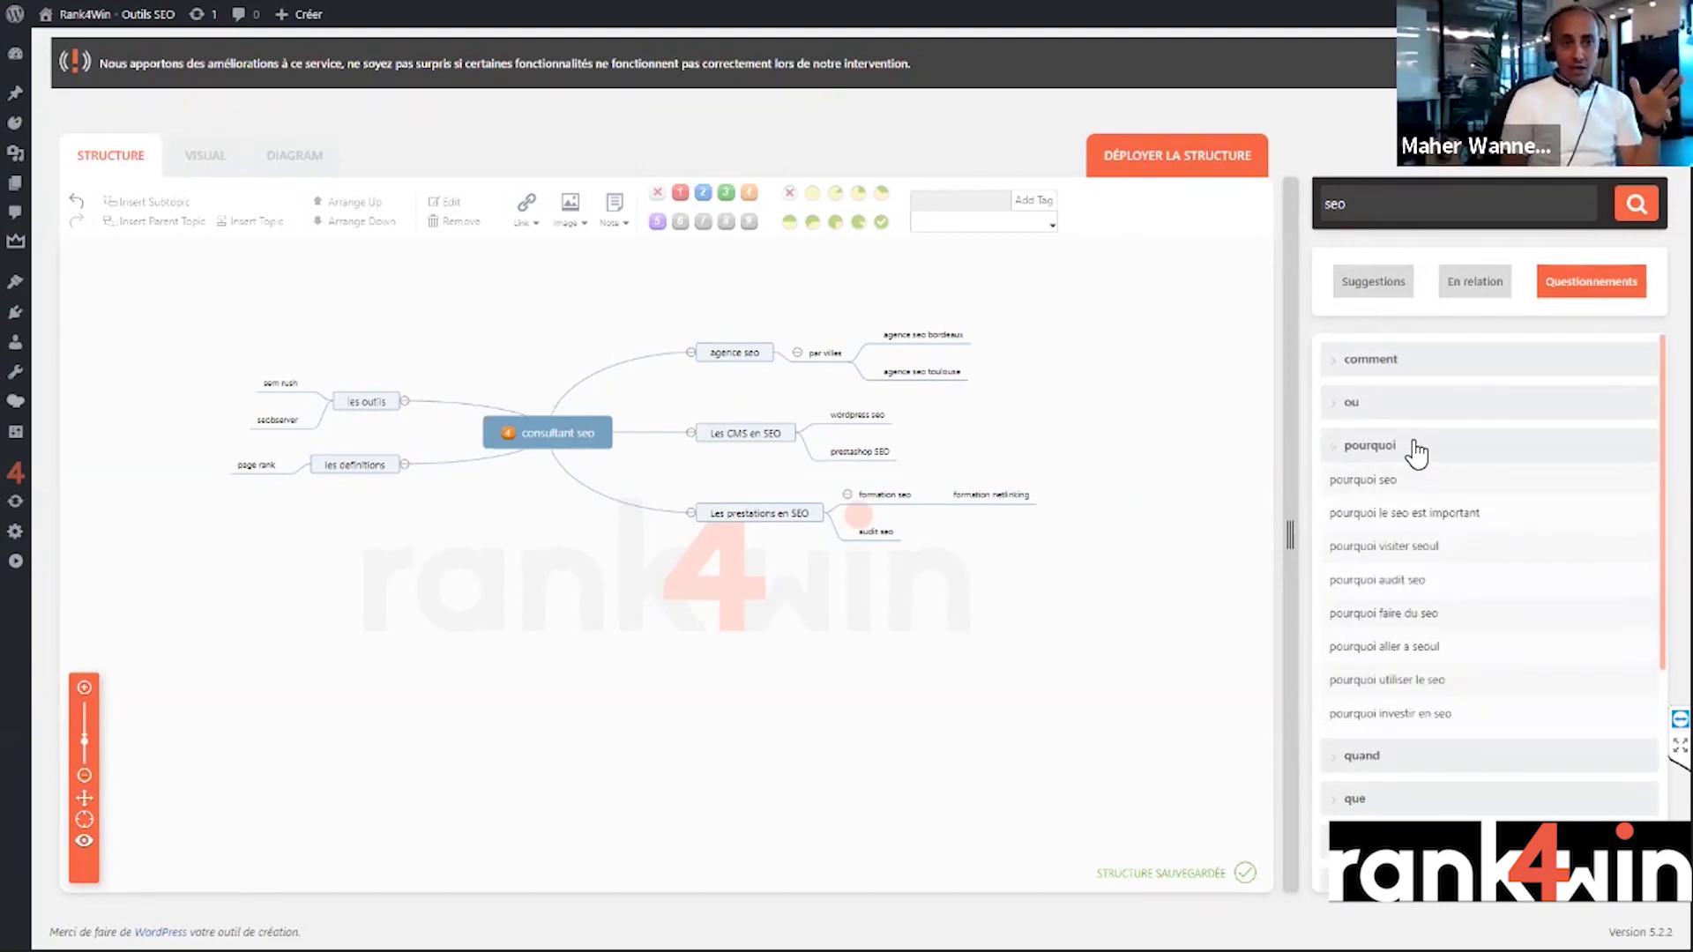
left_click(1416, 449)
left_click(1410, 490)
left_click(1411, 492)
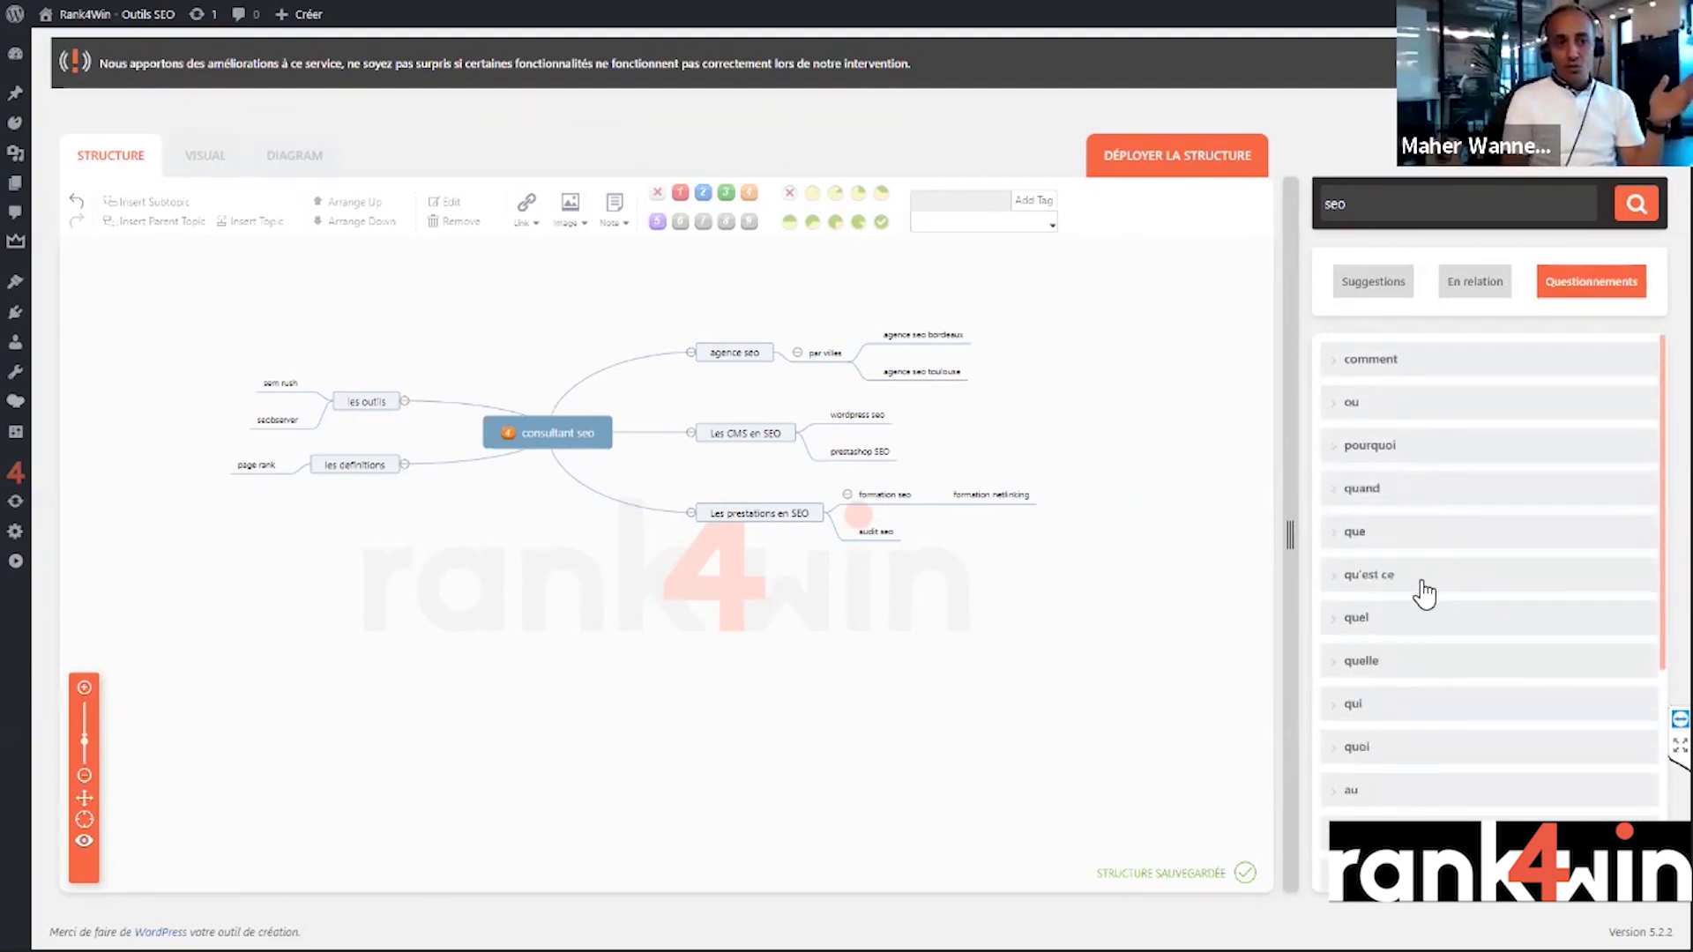
left_click(1426, 608)
left_click(1373, 282)
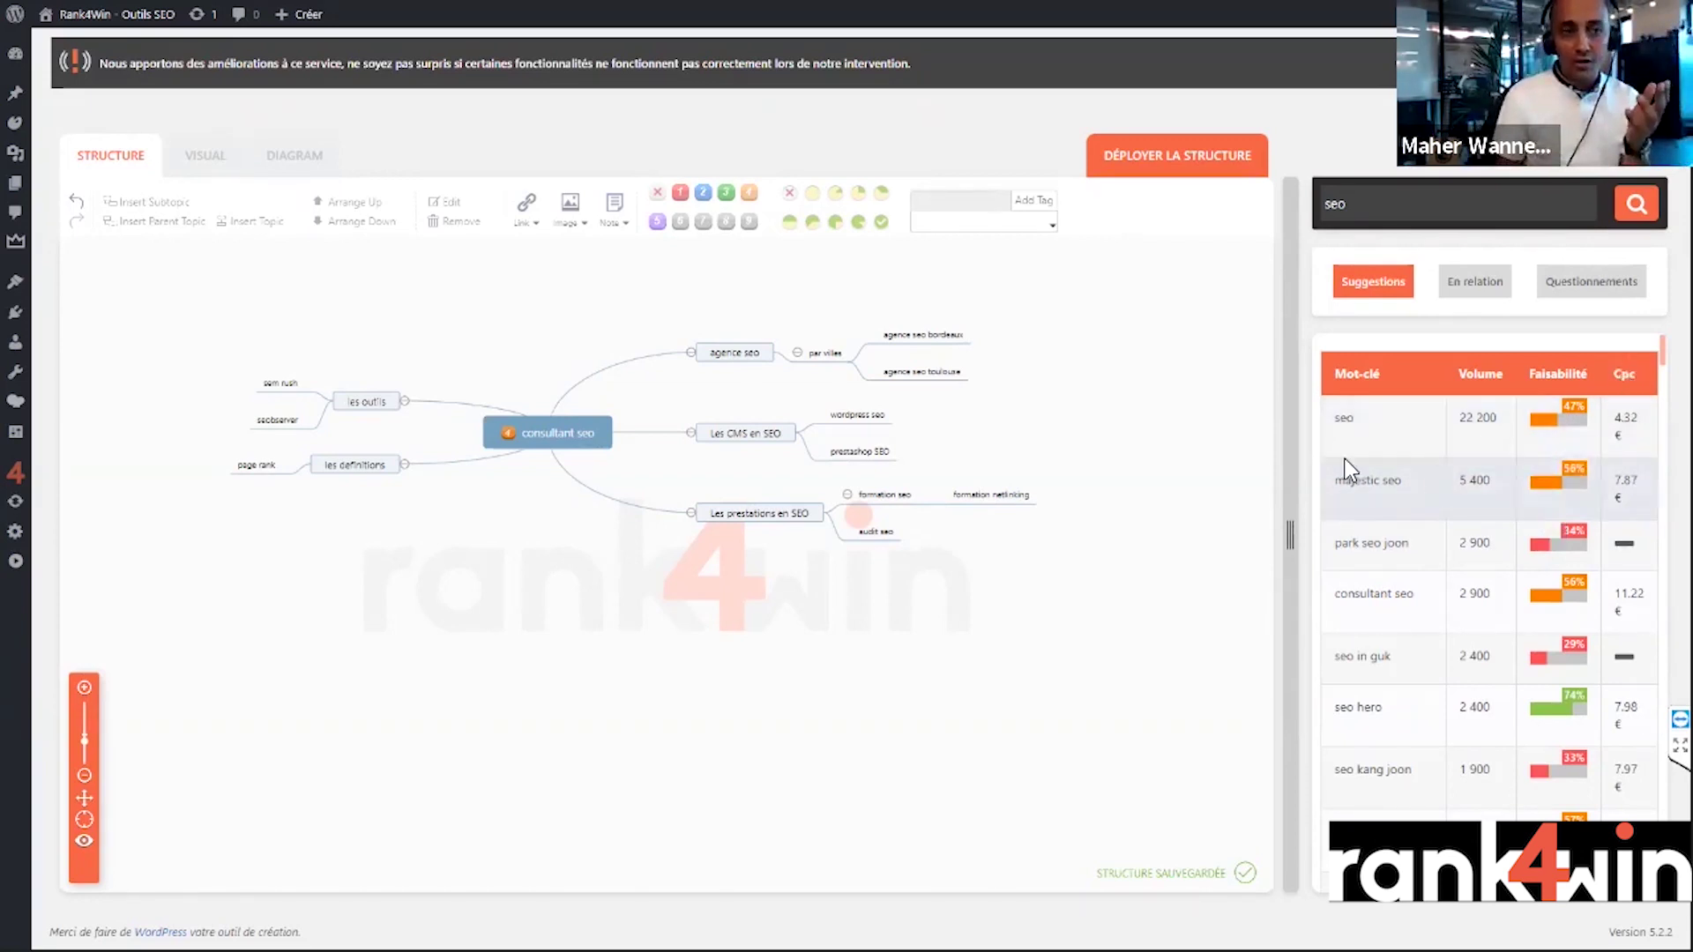
- Show the Questionnements ideas for seo grouped by question word, collapsing the qu'est ce group
left_click_drag(1242, 445, 1217, 447)
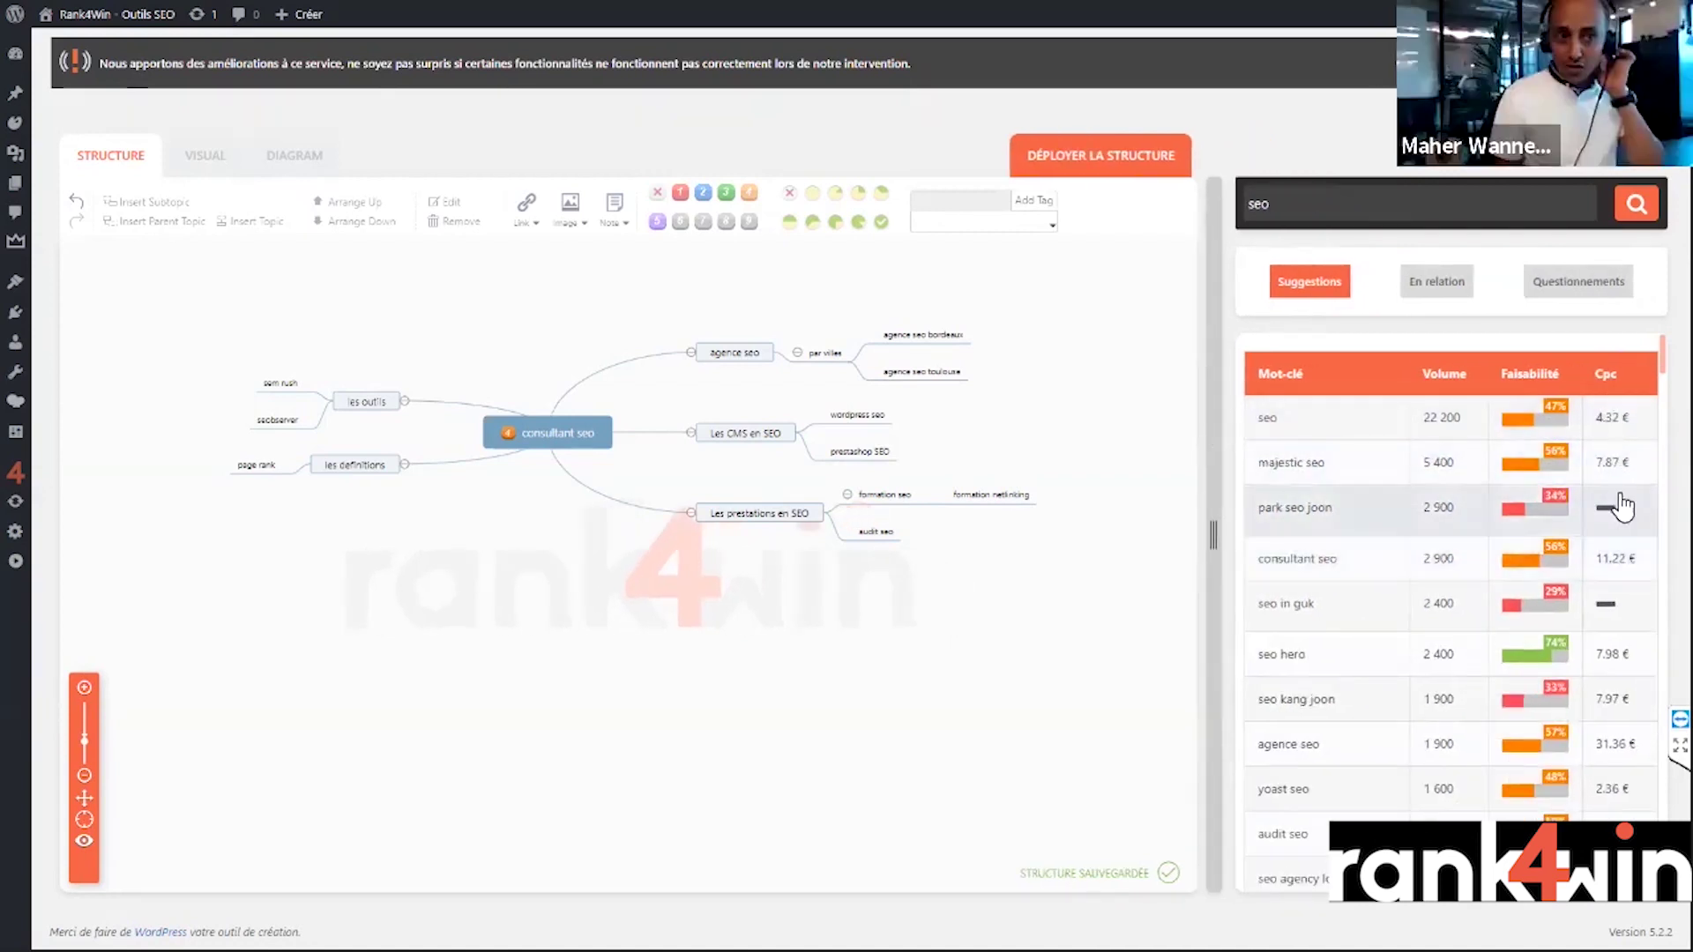
scroll(1367, 612, "down", 5)
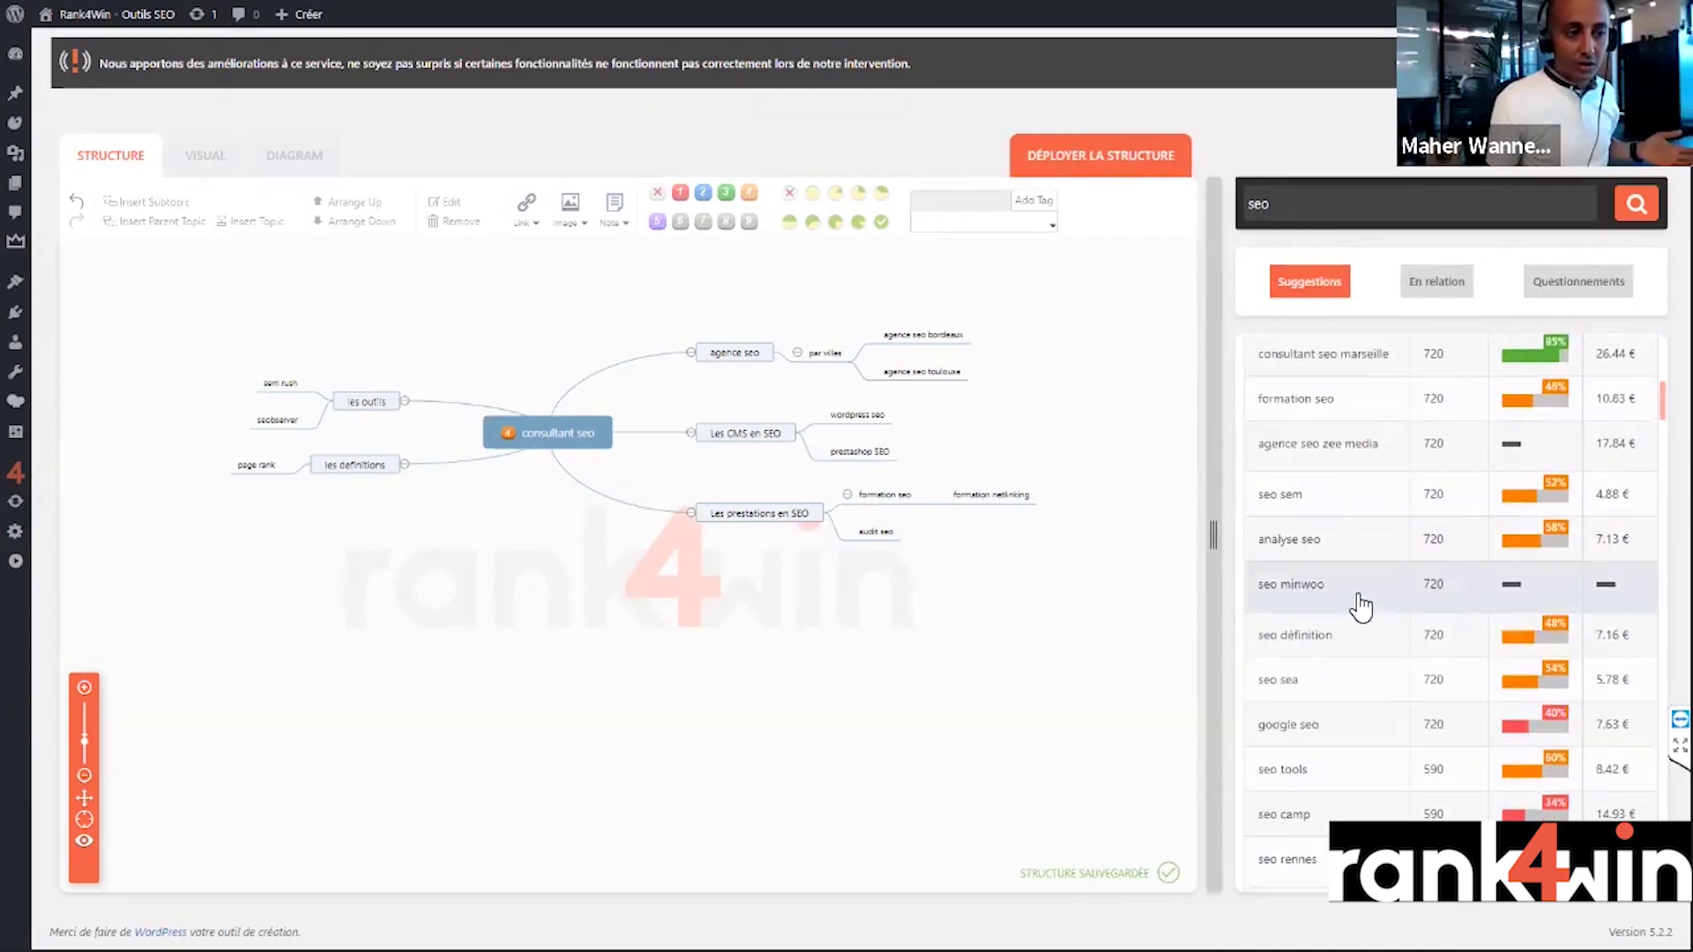
scroll(1361, 605, "up", 5)
scroll(1355, 575, "down", 5)
left_click(1446, 284)
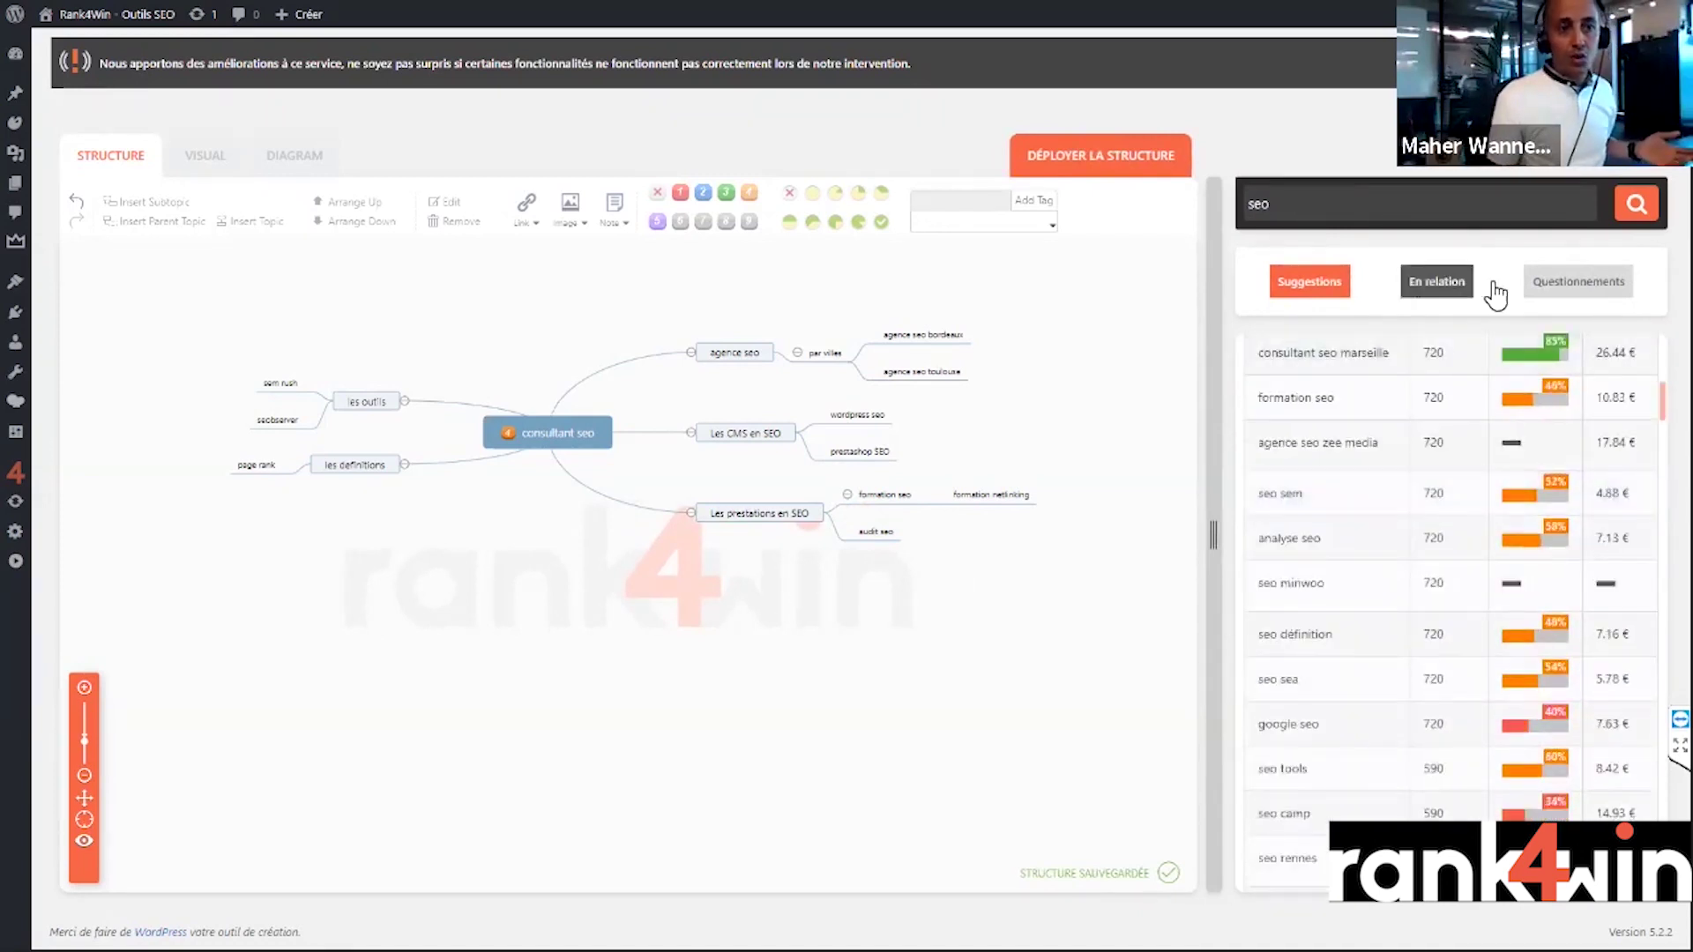
left_click(1569, 284)
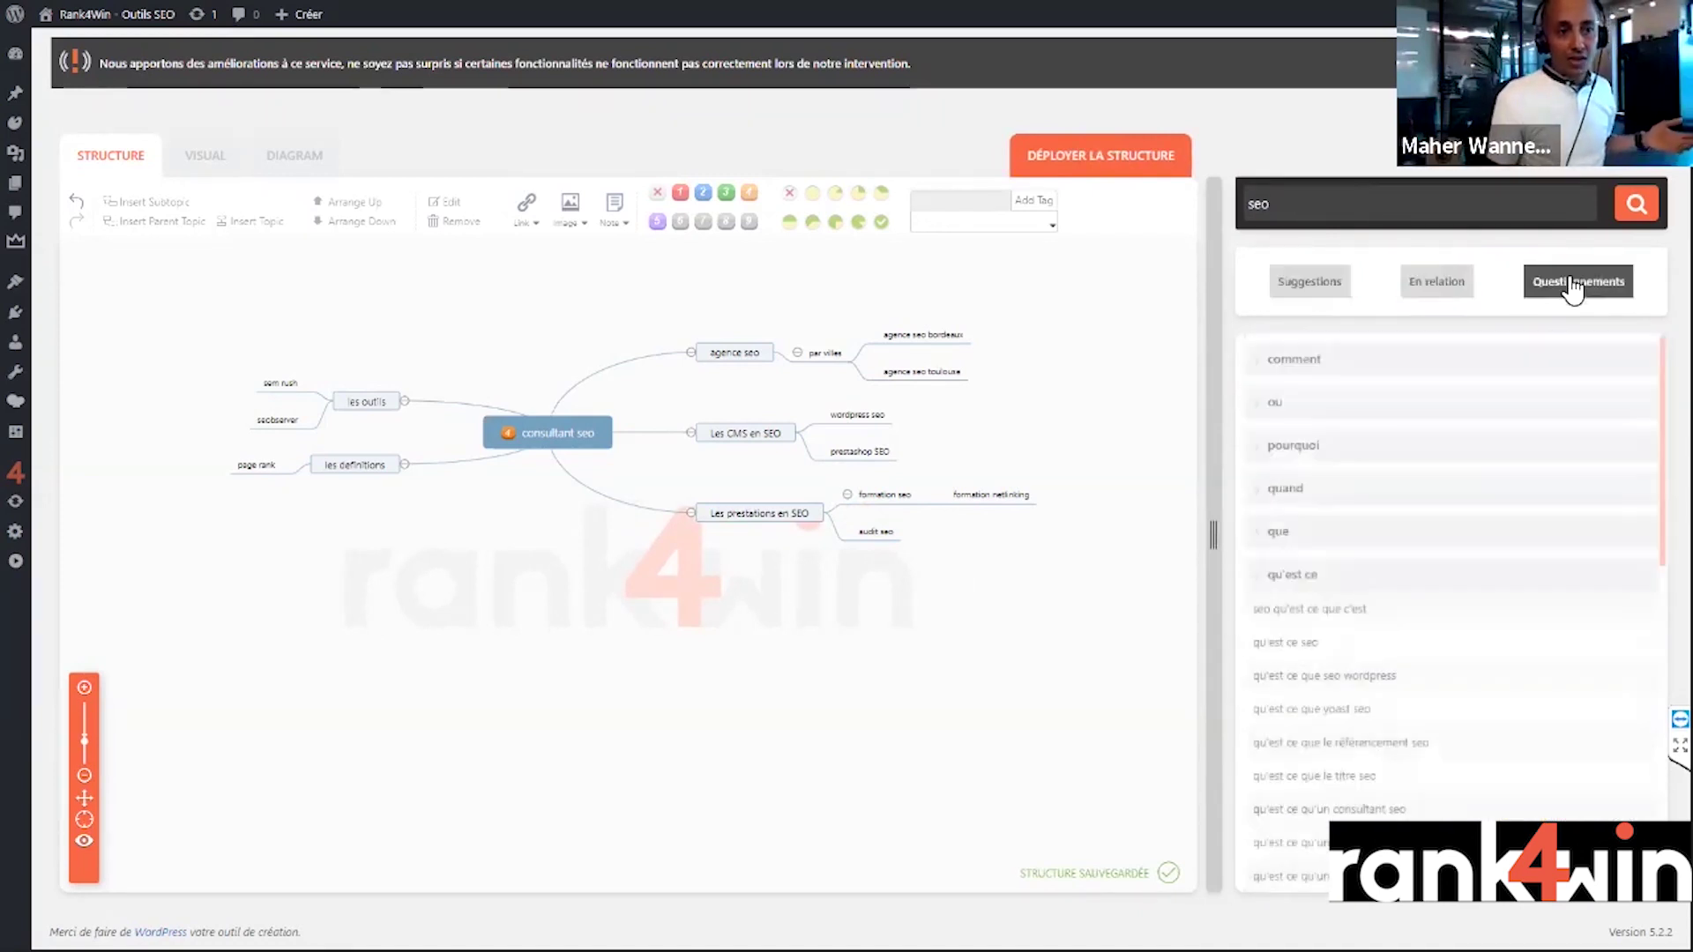
left_click(1310, 577)
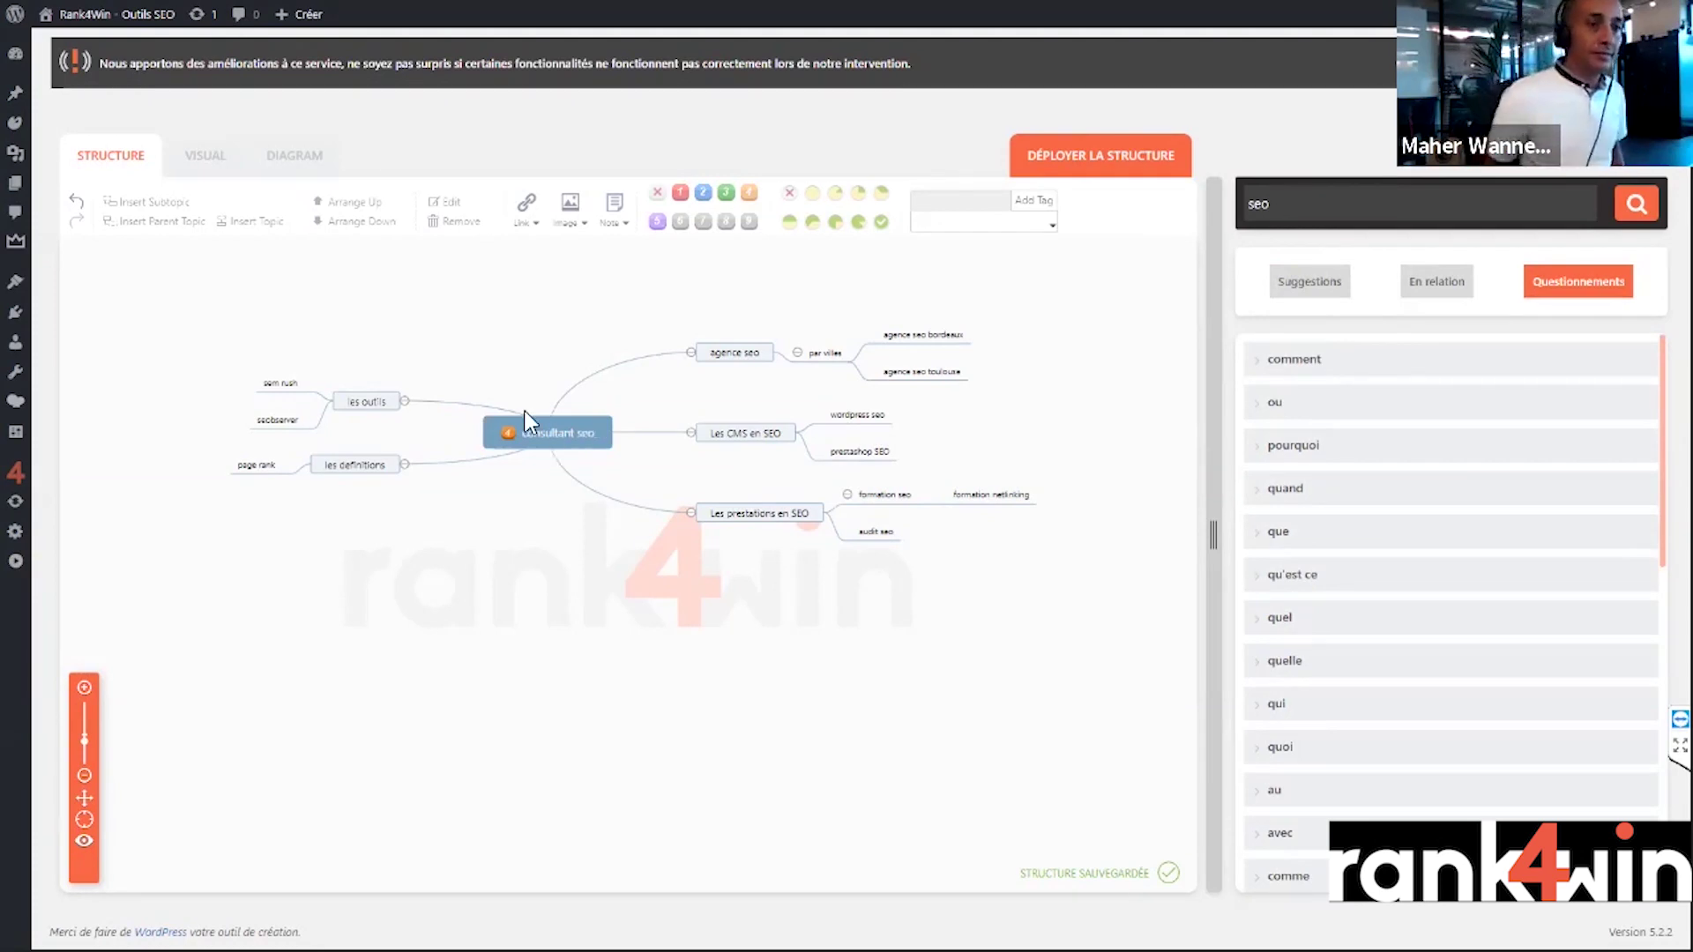
left_click(574, 444)
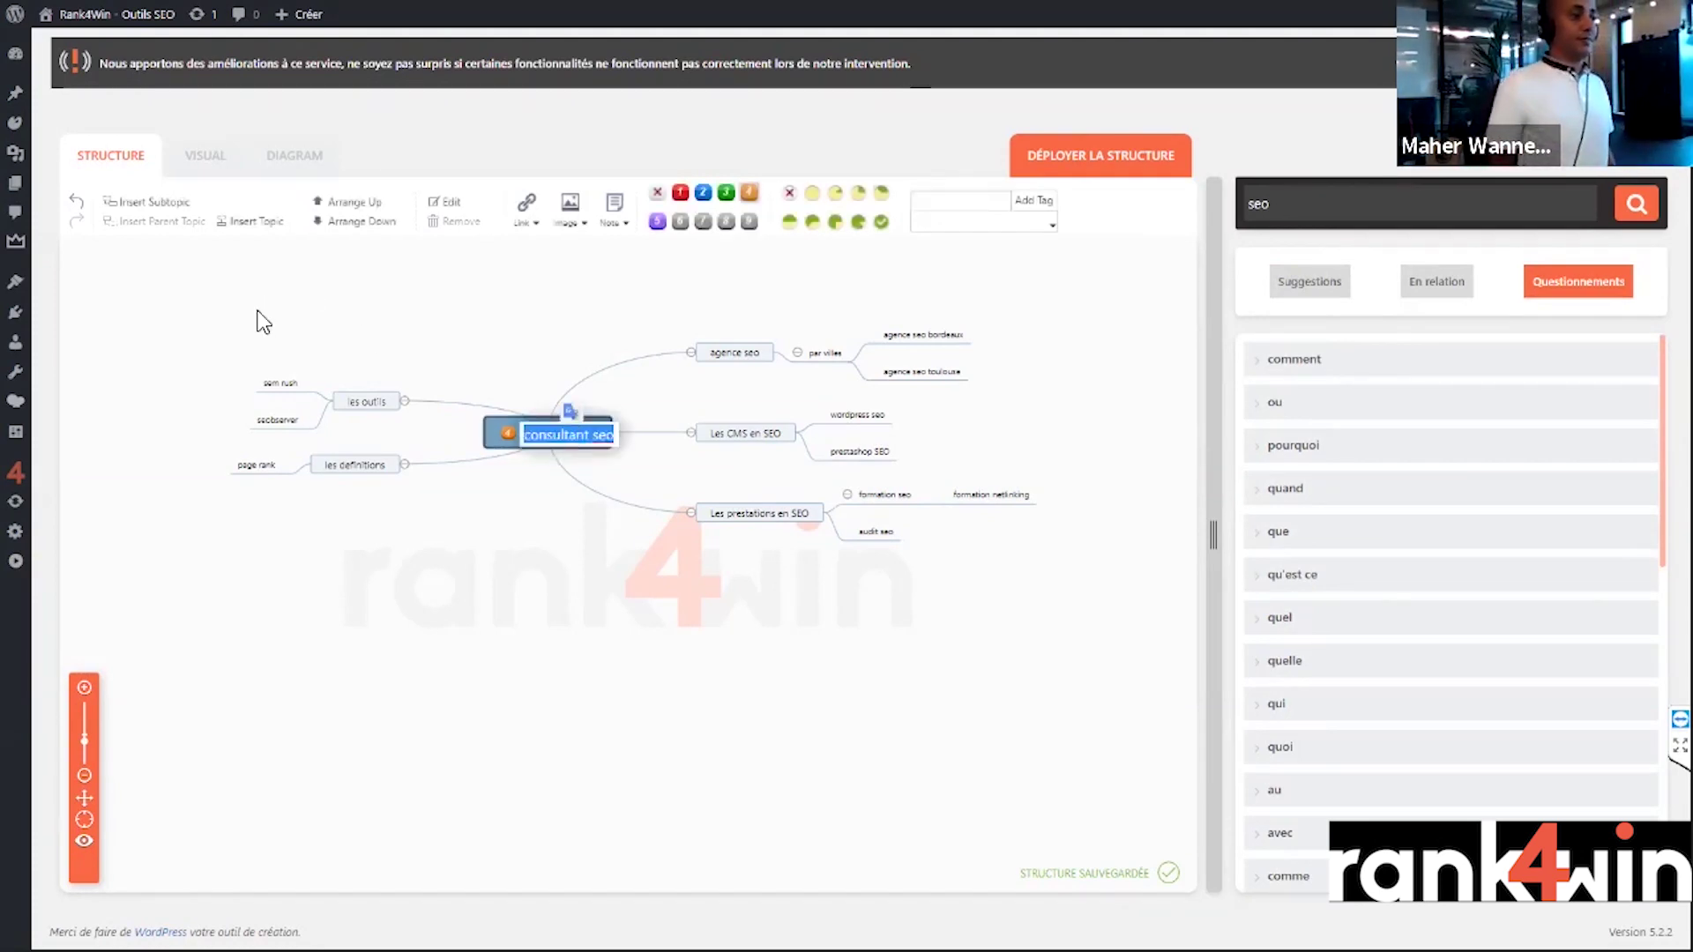
- Add a 'les consultants francais' branch off consultant seo with a first consultant child topic
left_click(179, 208)
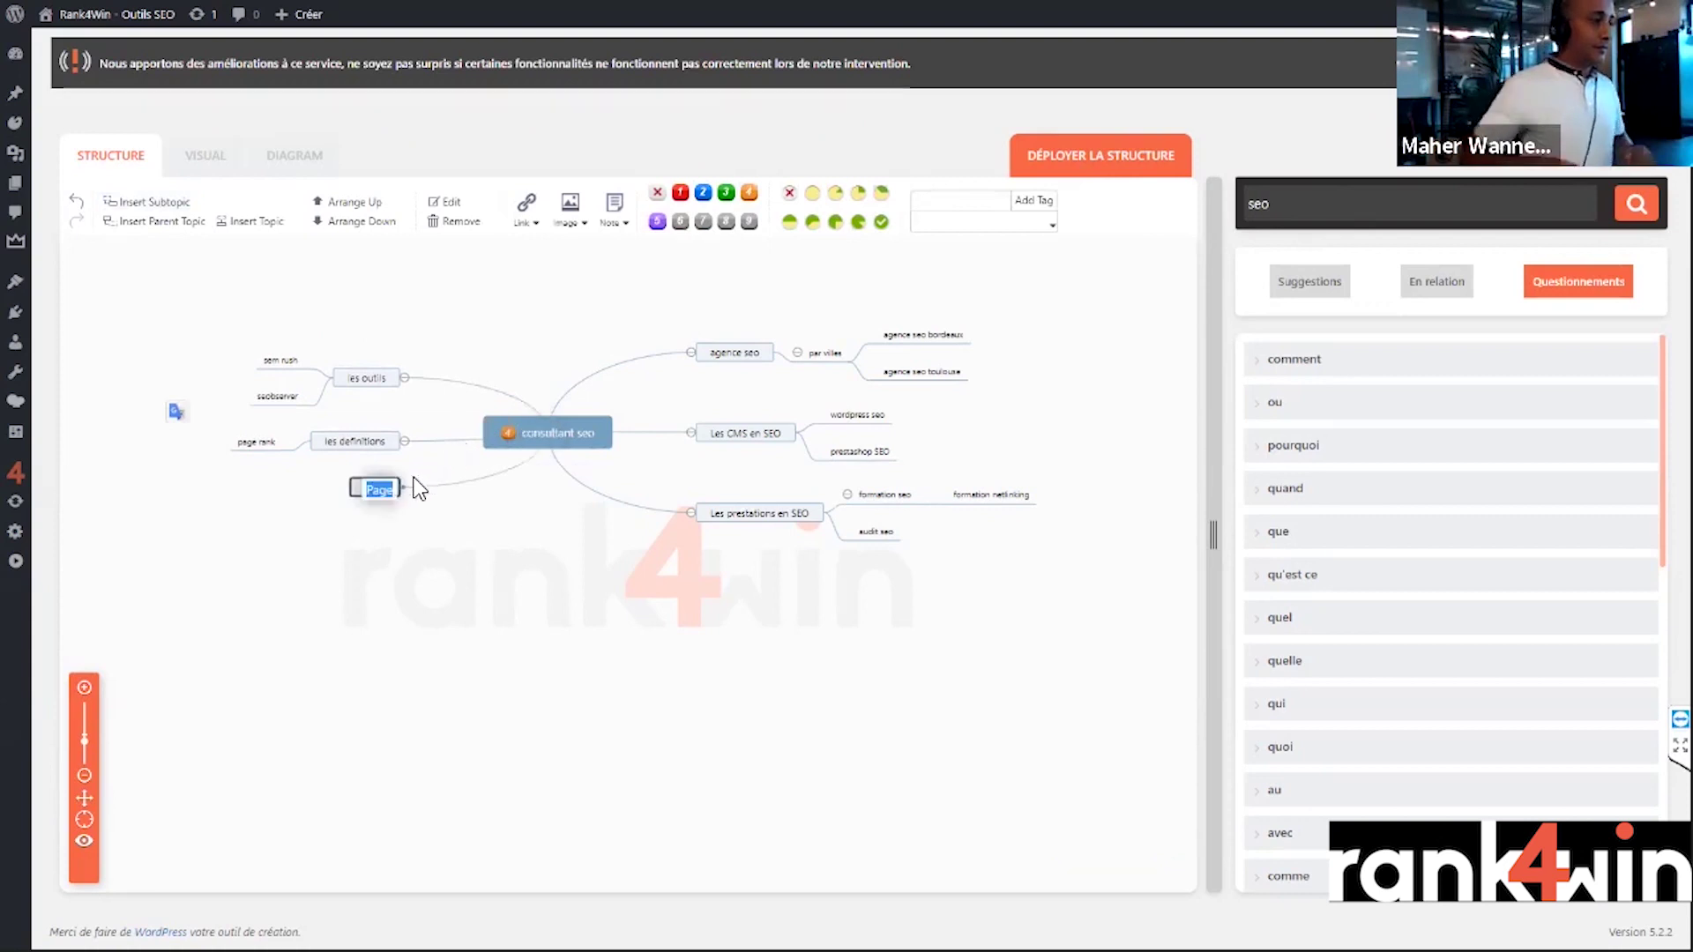
type("les consultants")
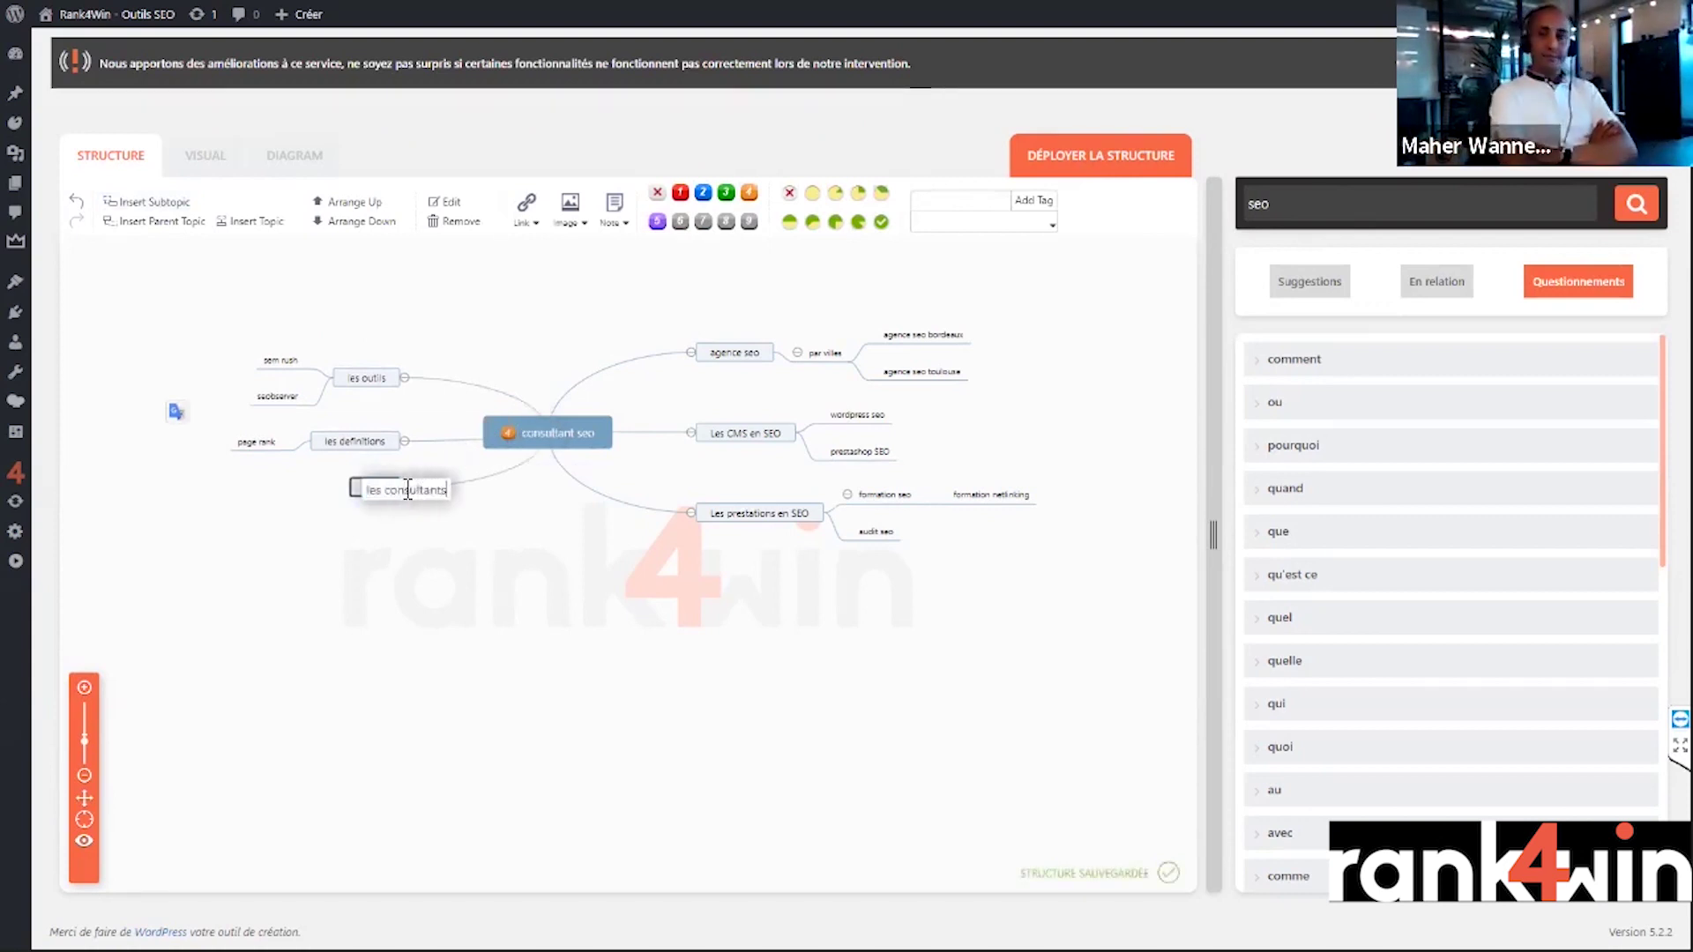
type(" francais")
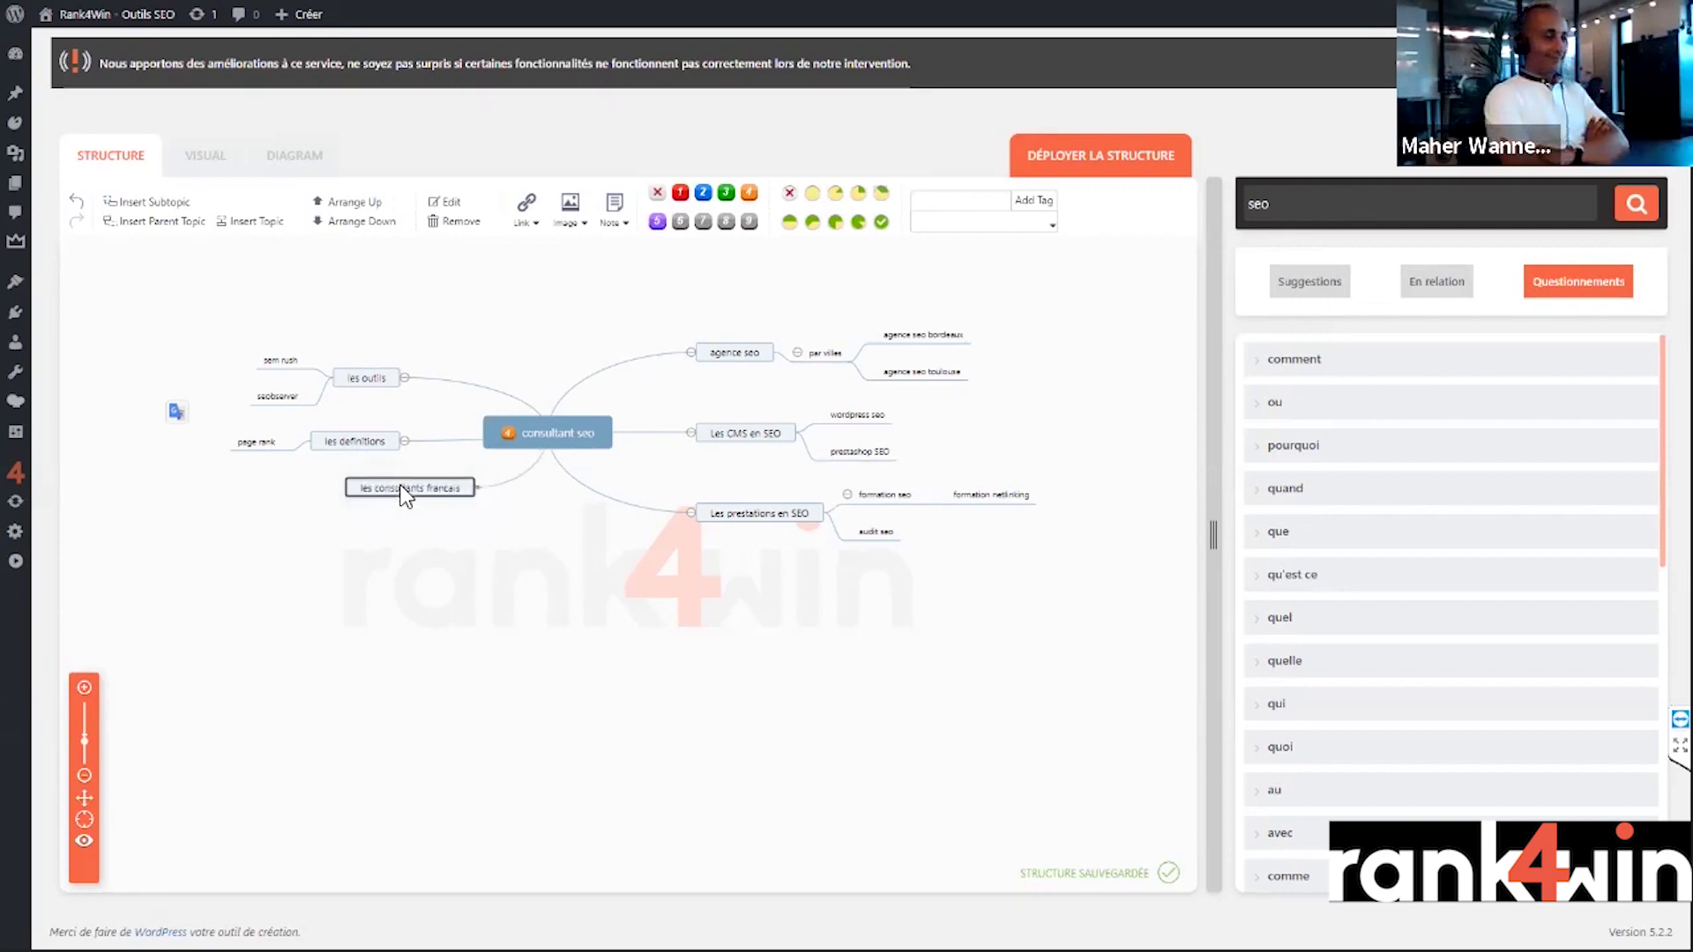
key("Return")
left_click(152, 202)
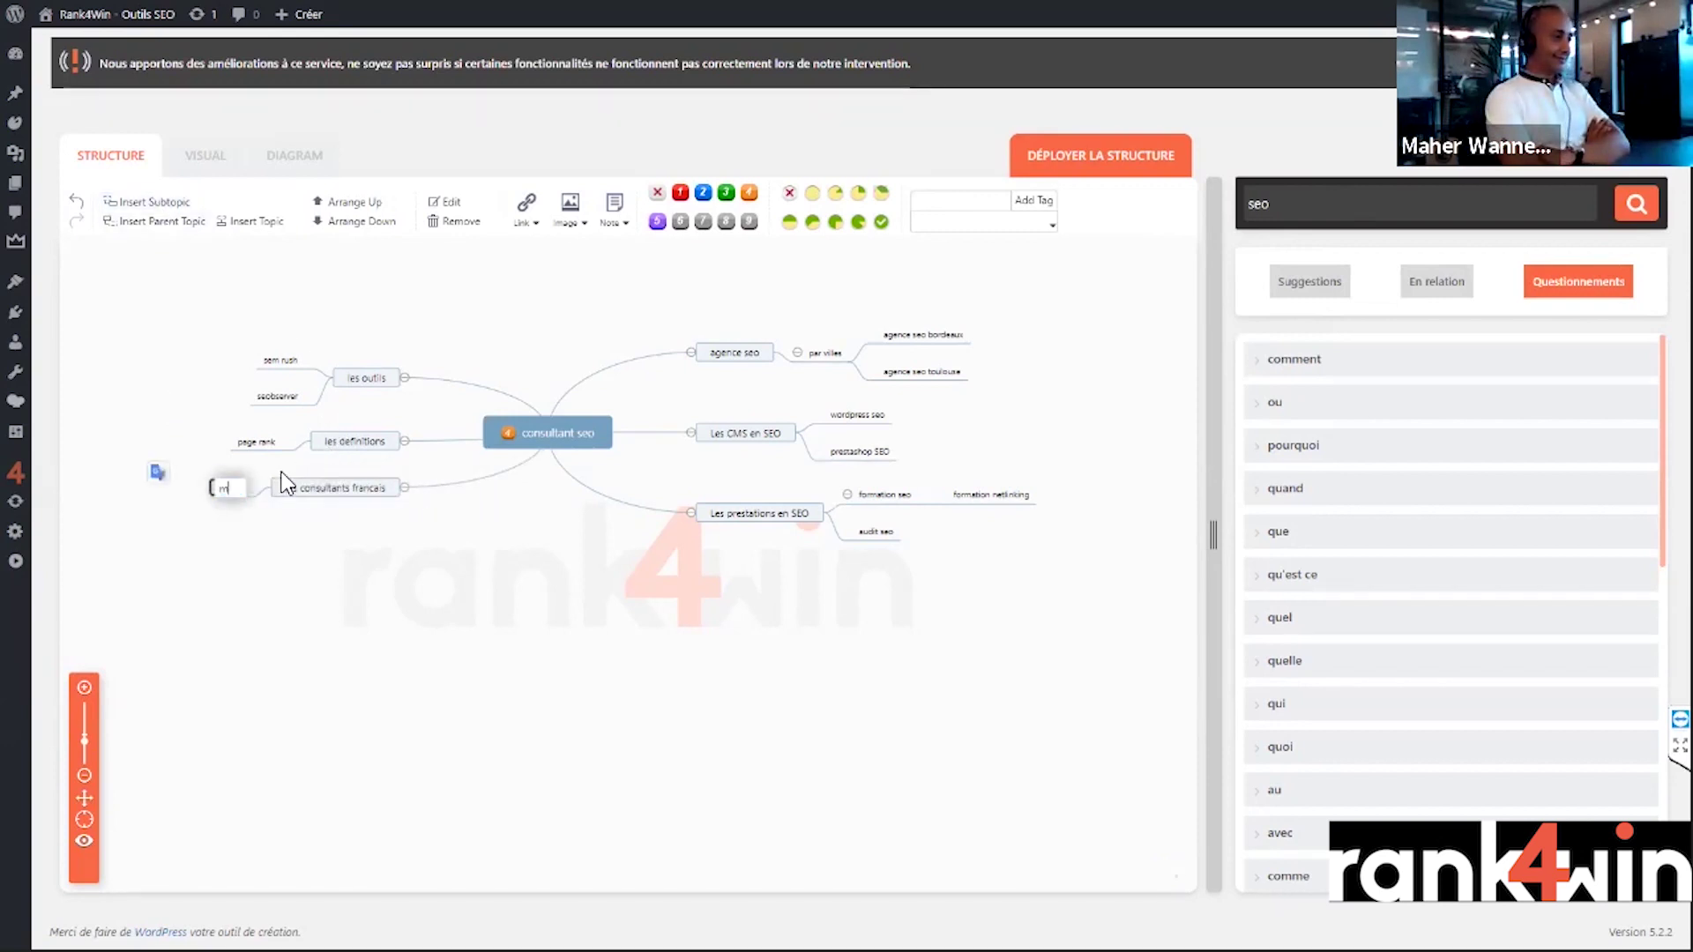
type("maher wann")
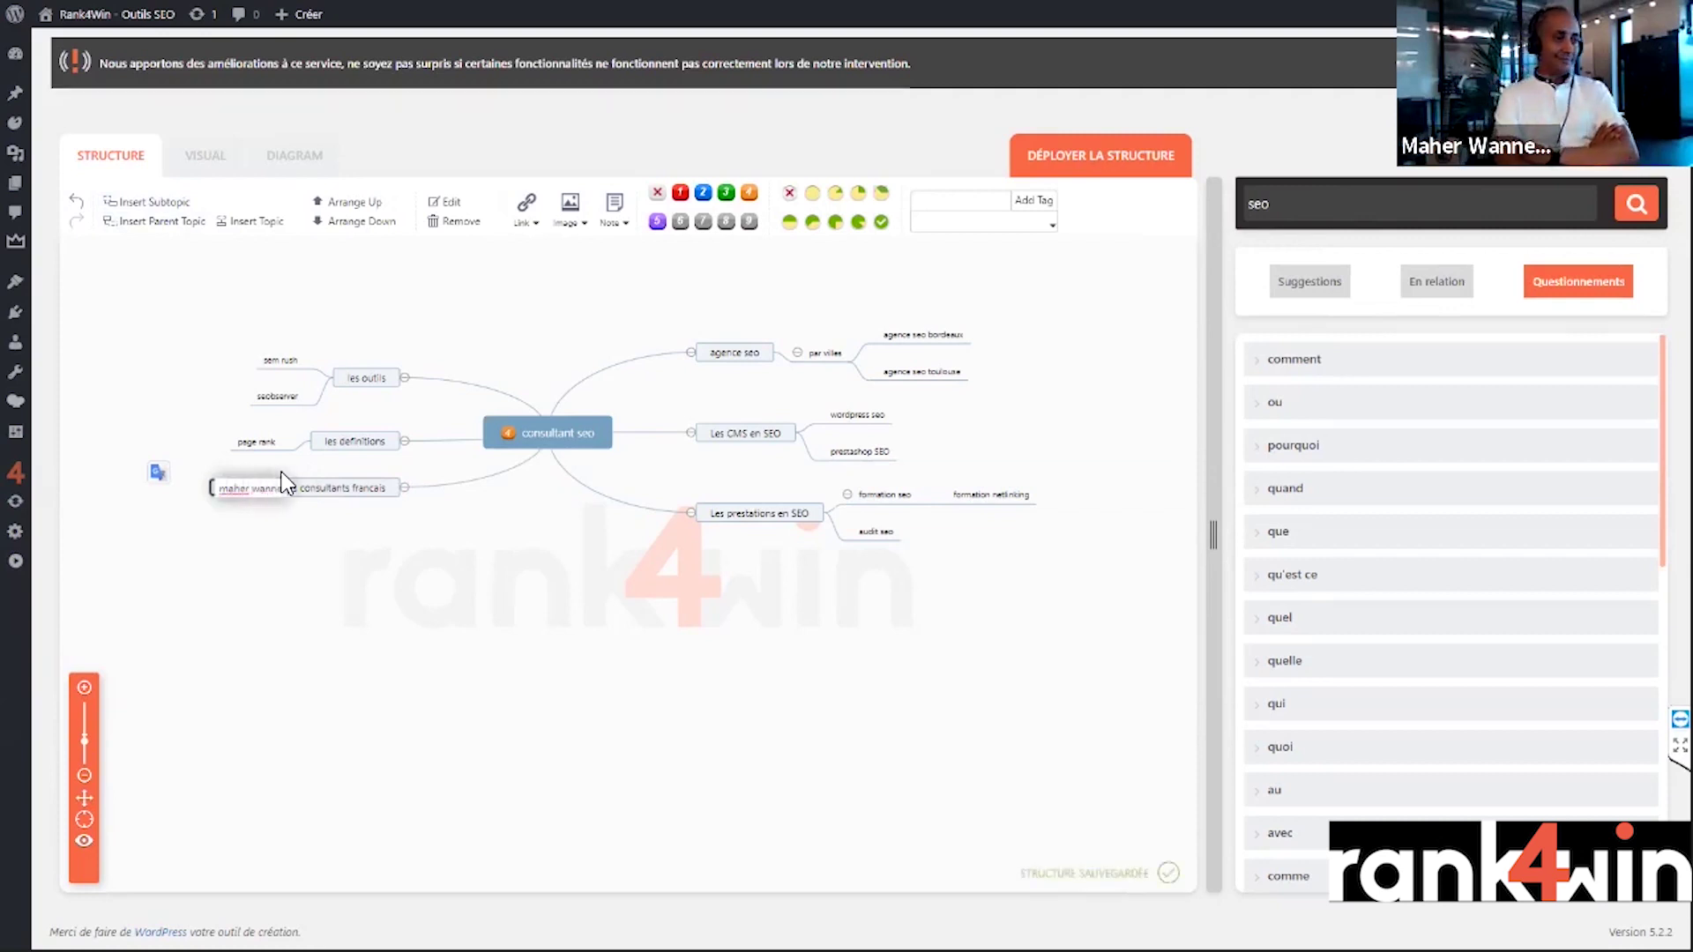
key("BackSpace")
key("BackSpace")
type("es")
key("Return")
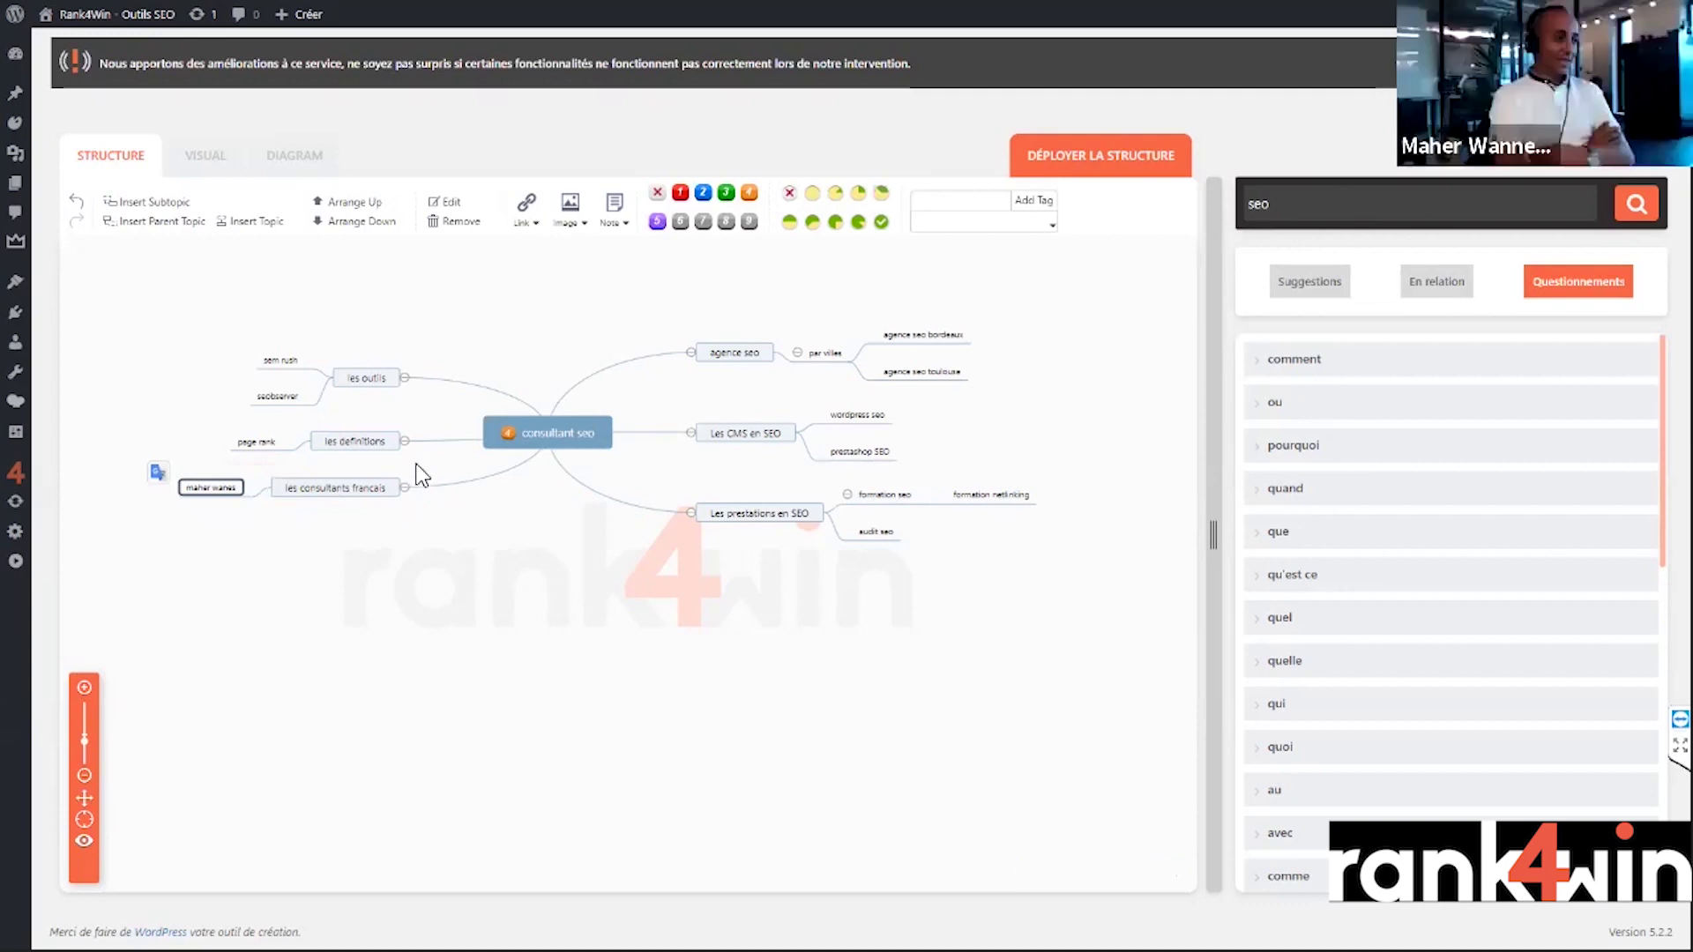
- Restore the accidentally deleted consultant topic and rename it to a consultant's full name
left_click(271, 520)
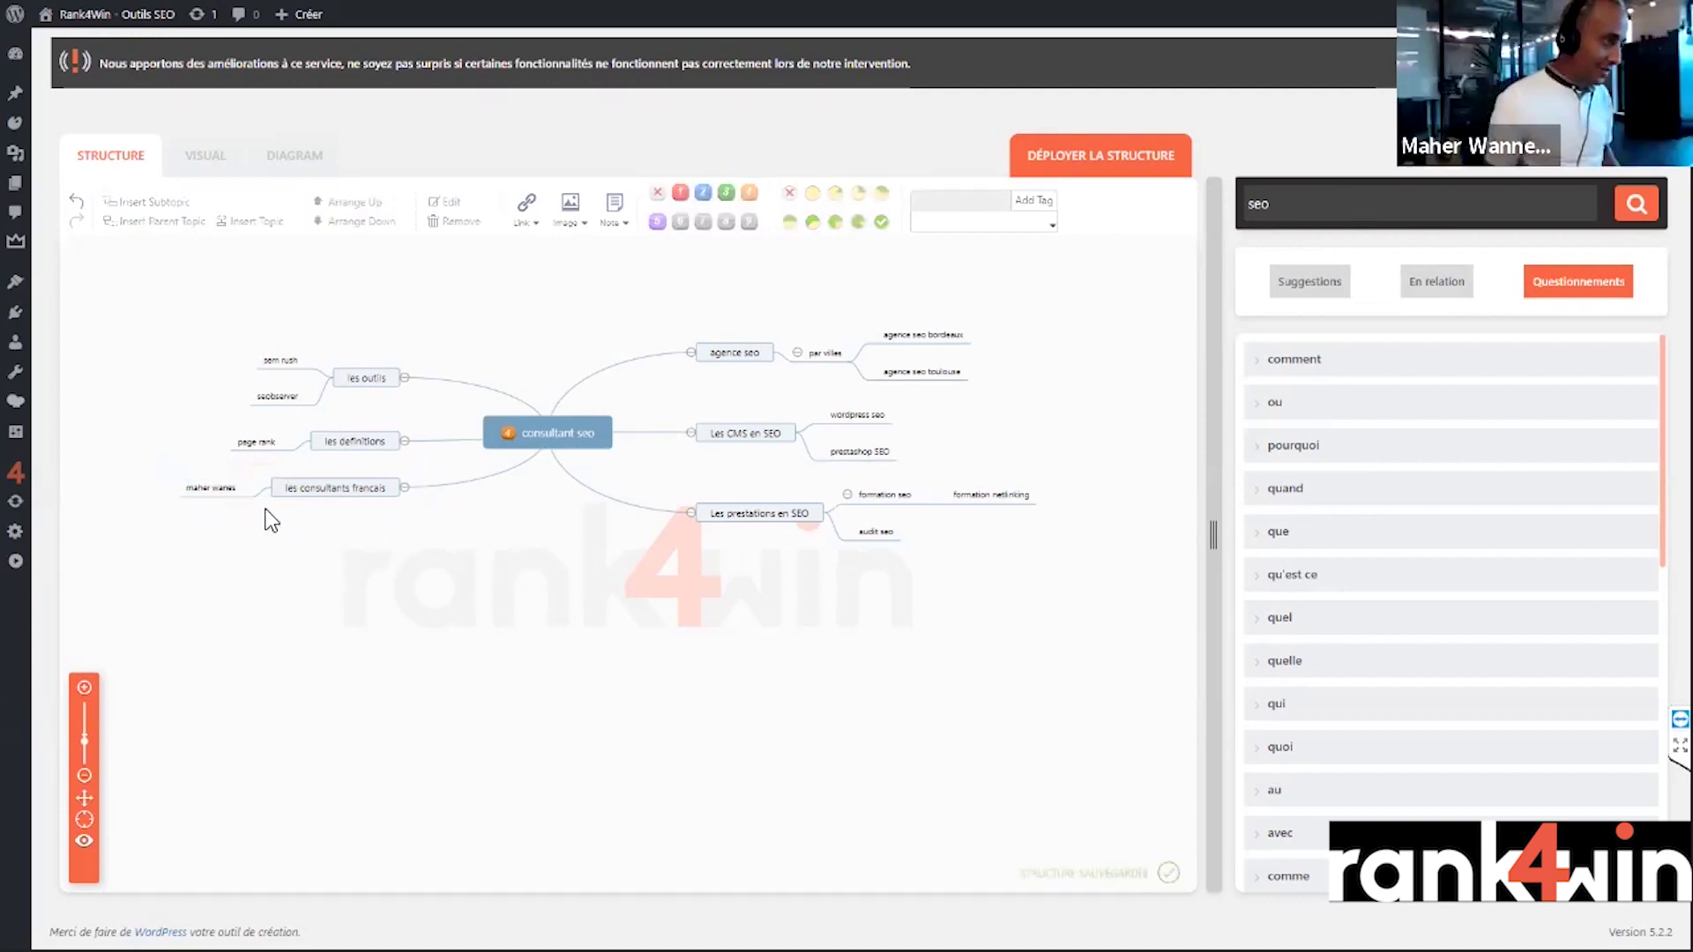
left_click(225, 488)
key("Delete")
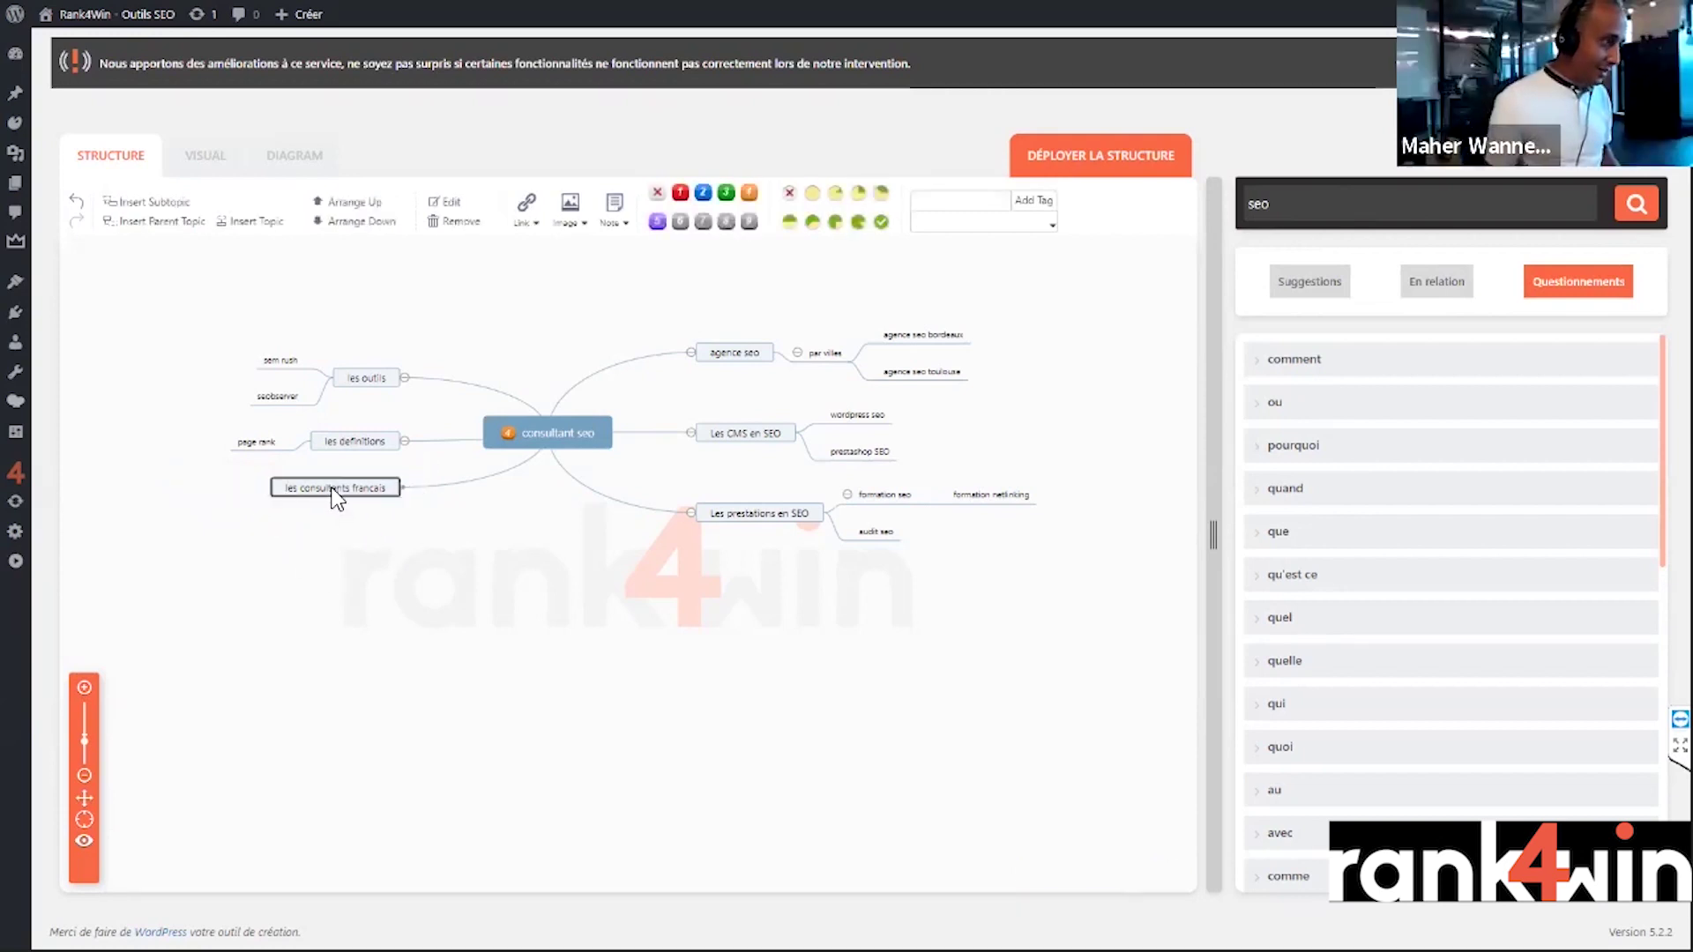
key("ctrl+z")
double_click(220, 491)
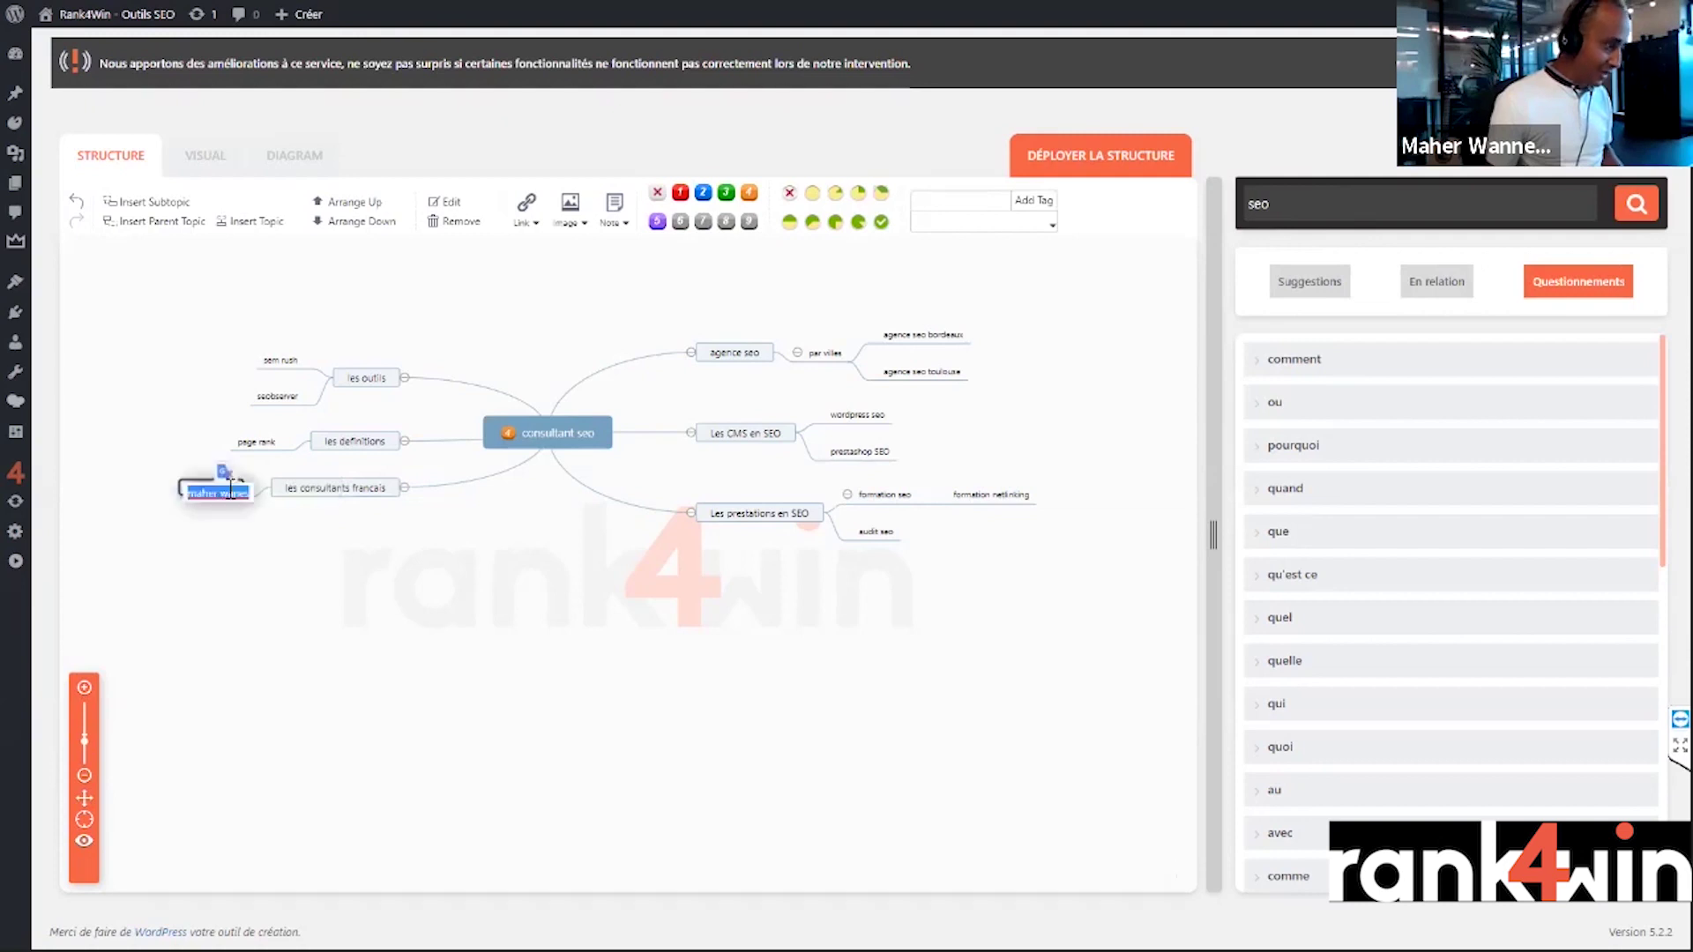
type("Laurent ")
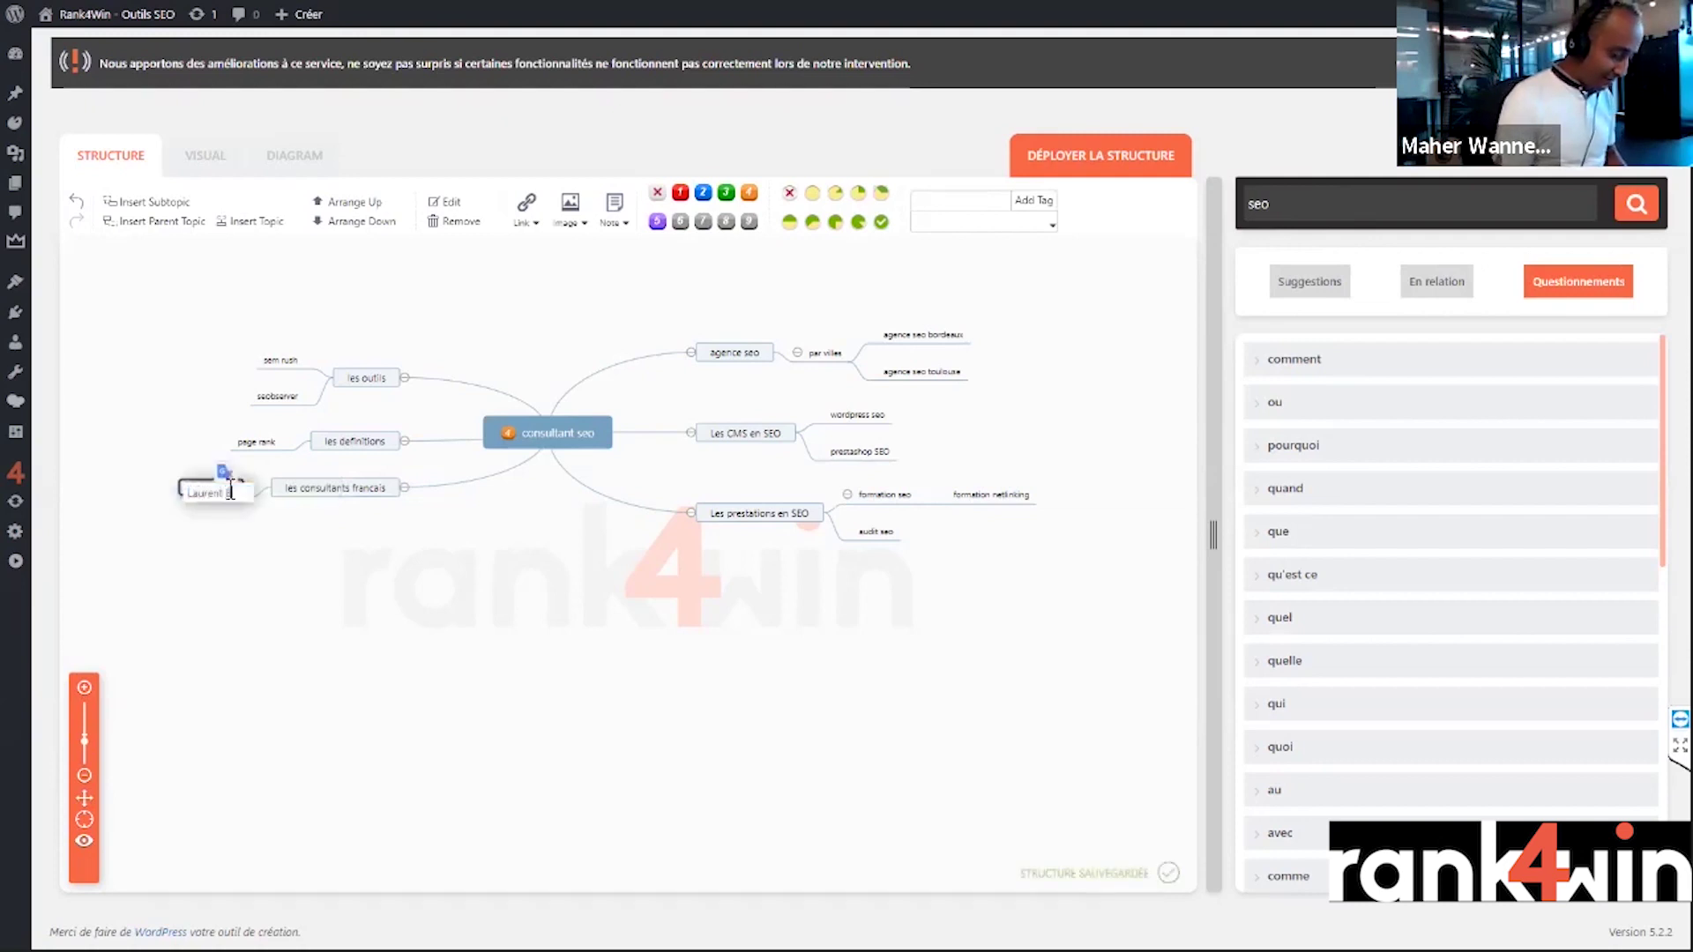
type("Bourrelly")
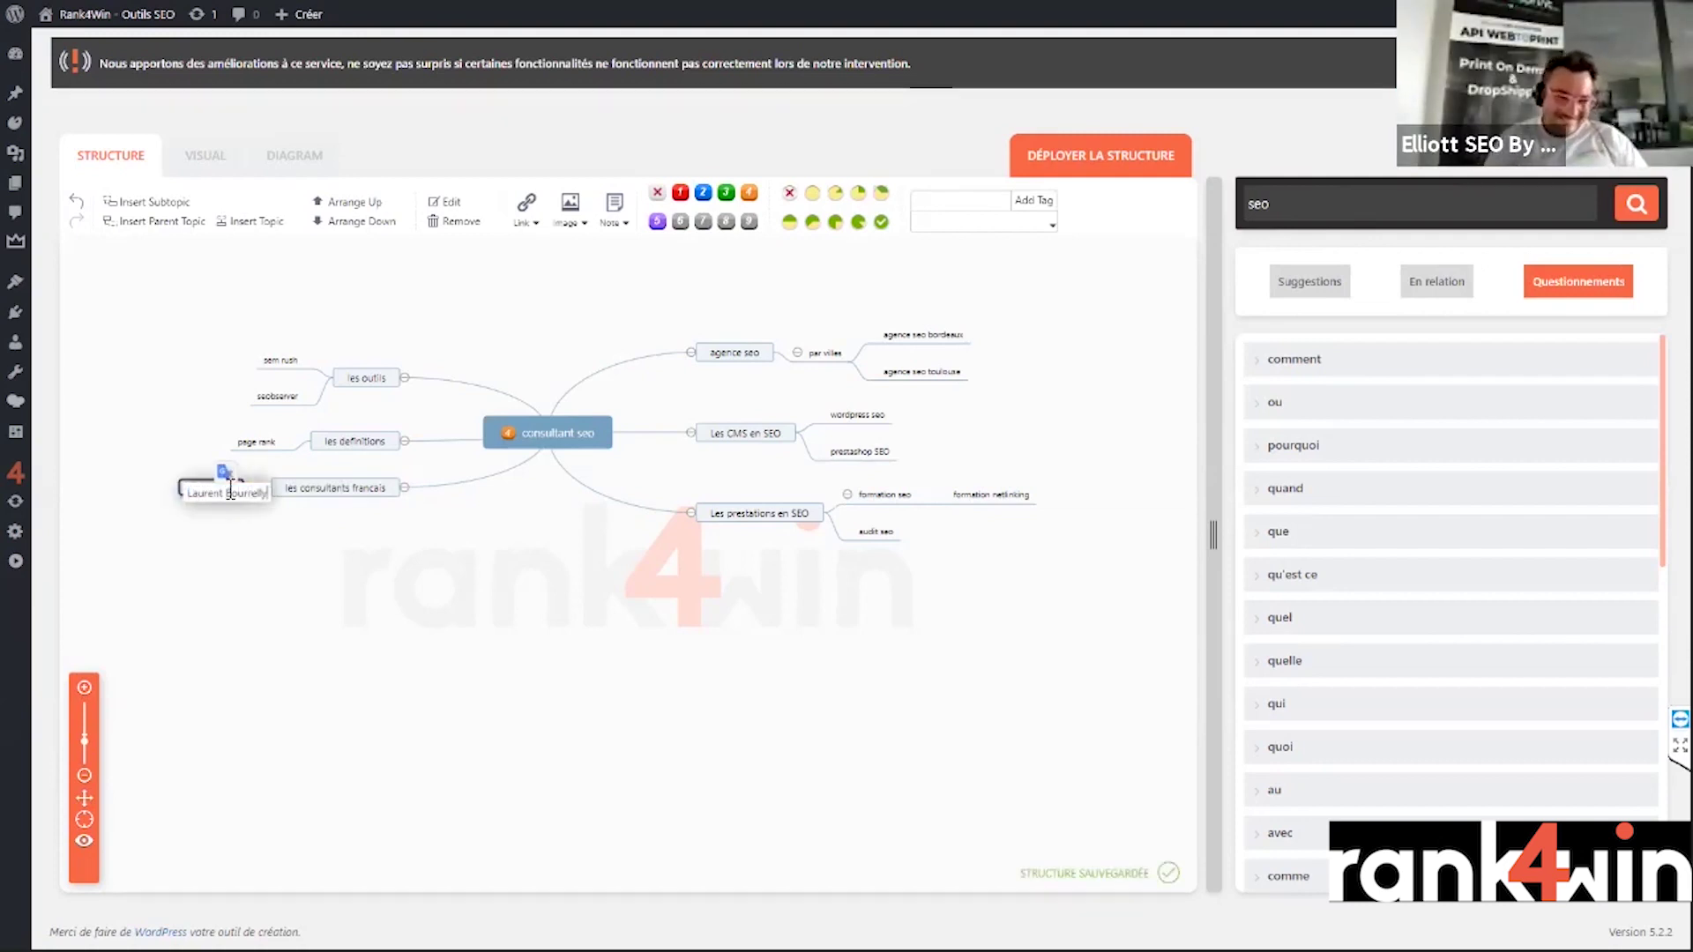
key("Return")
- Add two more consultant subtopics under les consultants francais, each named after a consultant
left_click(333, 490)
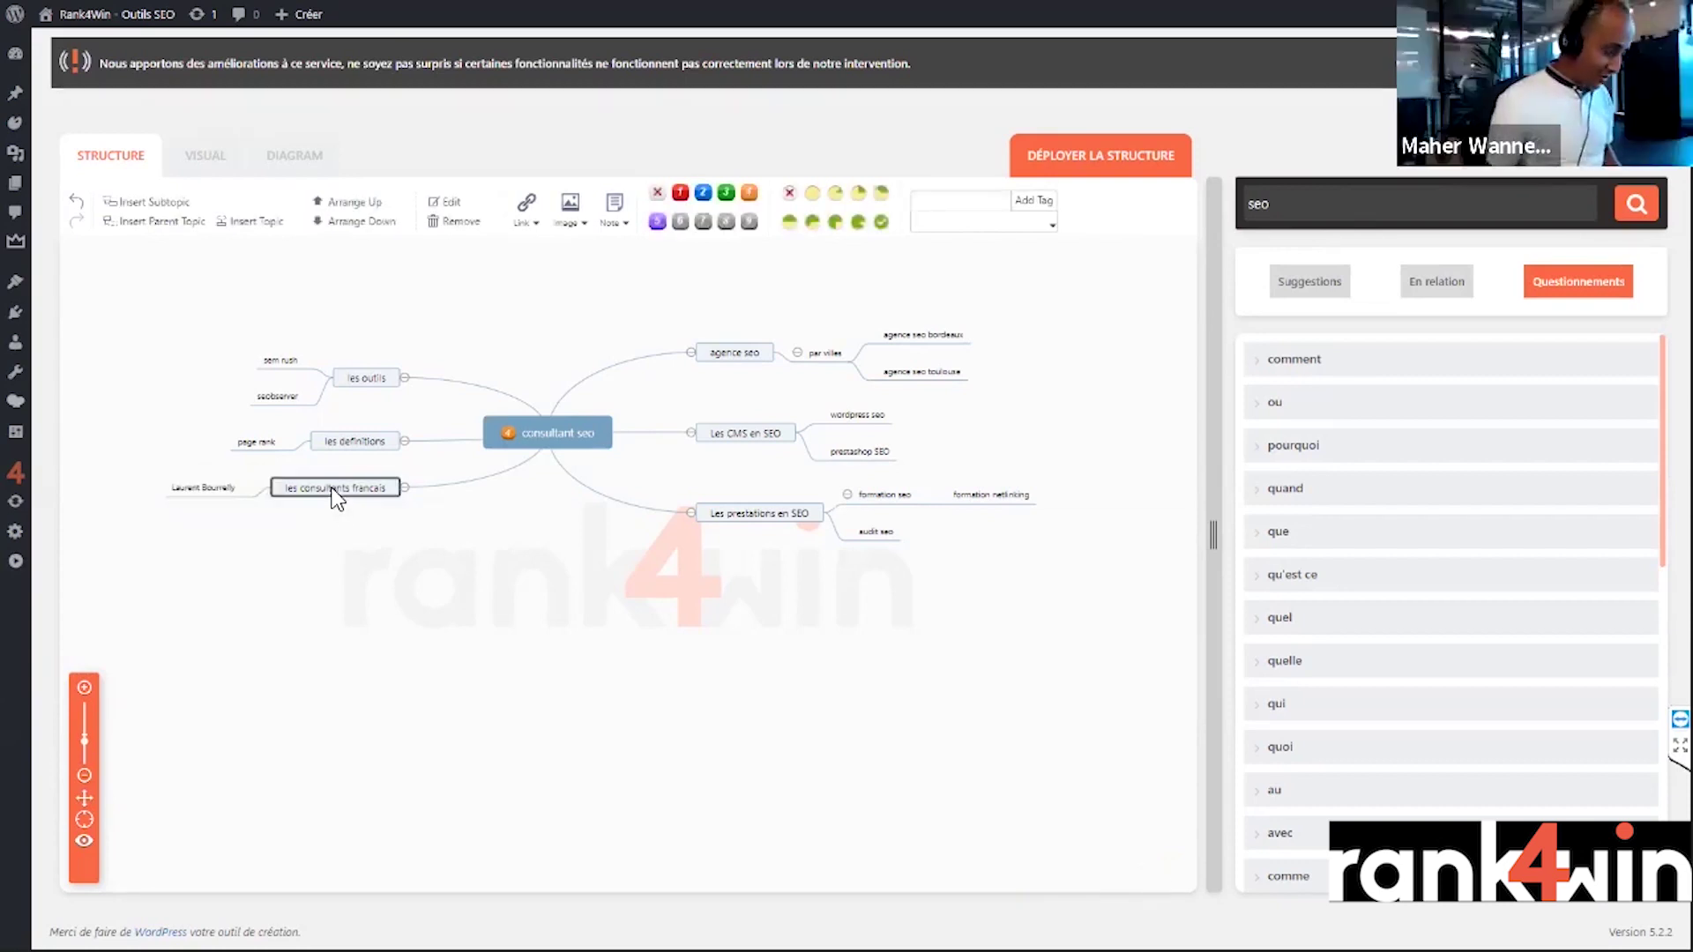
key("Tab")
type("P")
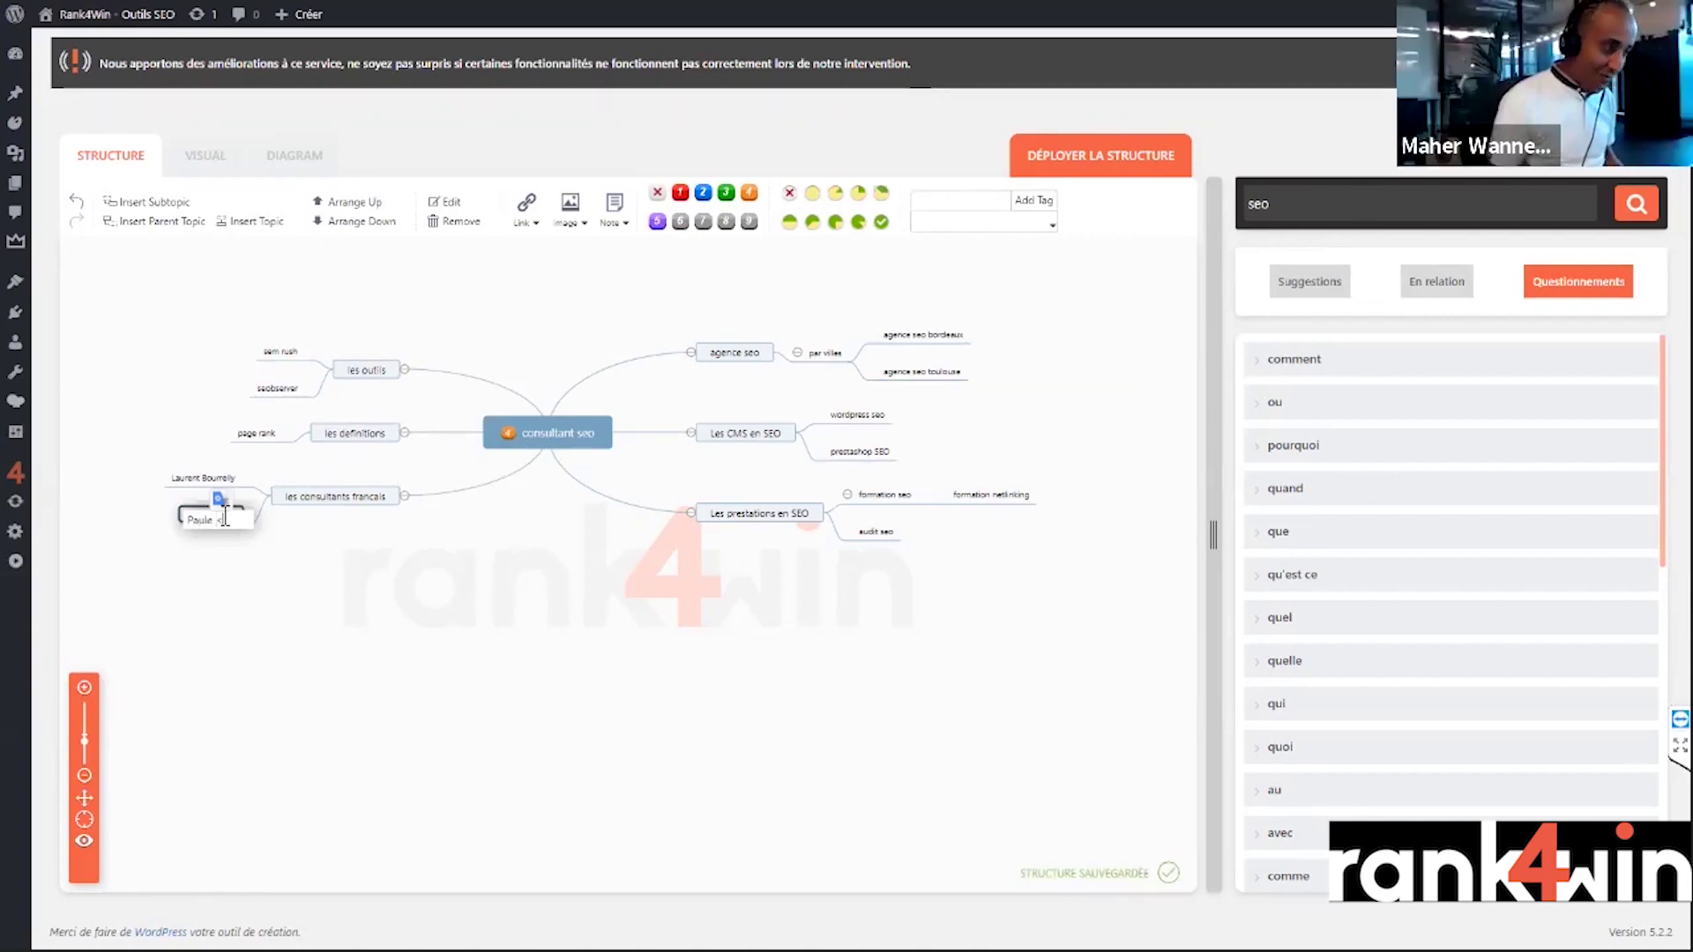
left_click_drag(215, 521, 208, 521)
left_click(328, 551)
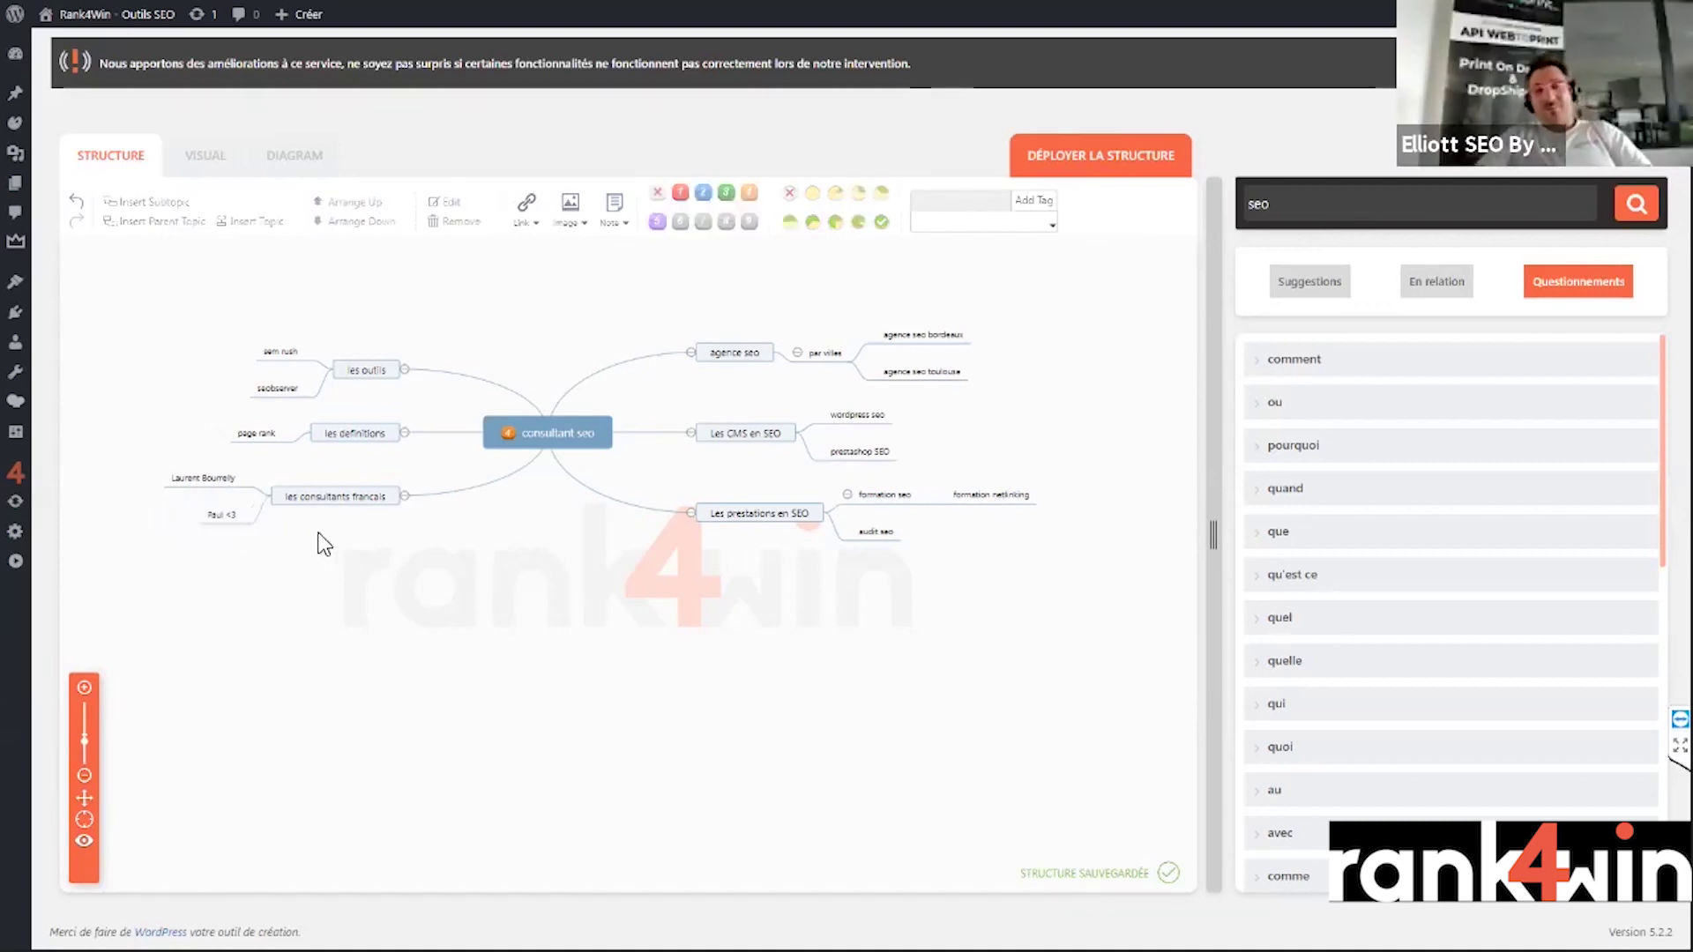
left_click(330, 499)
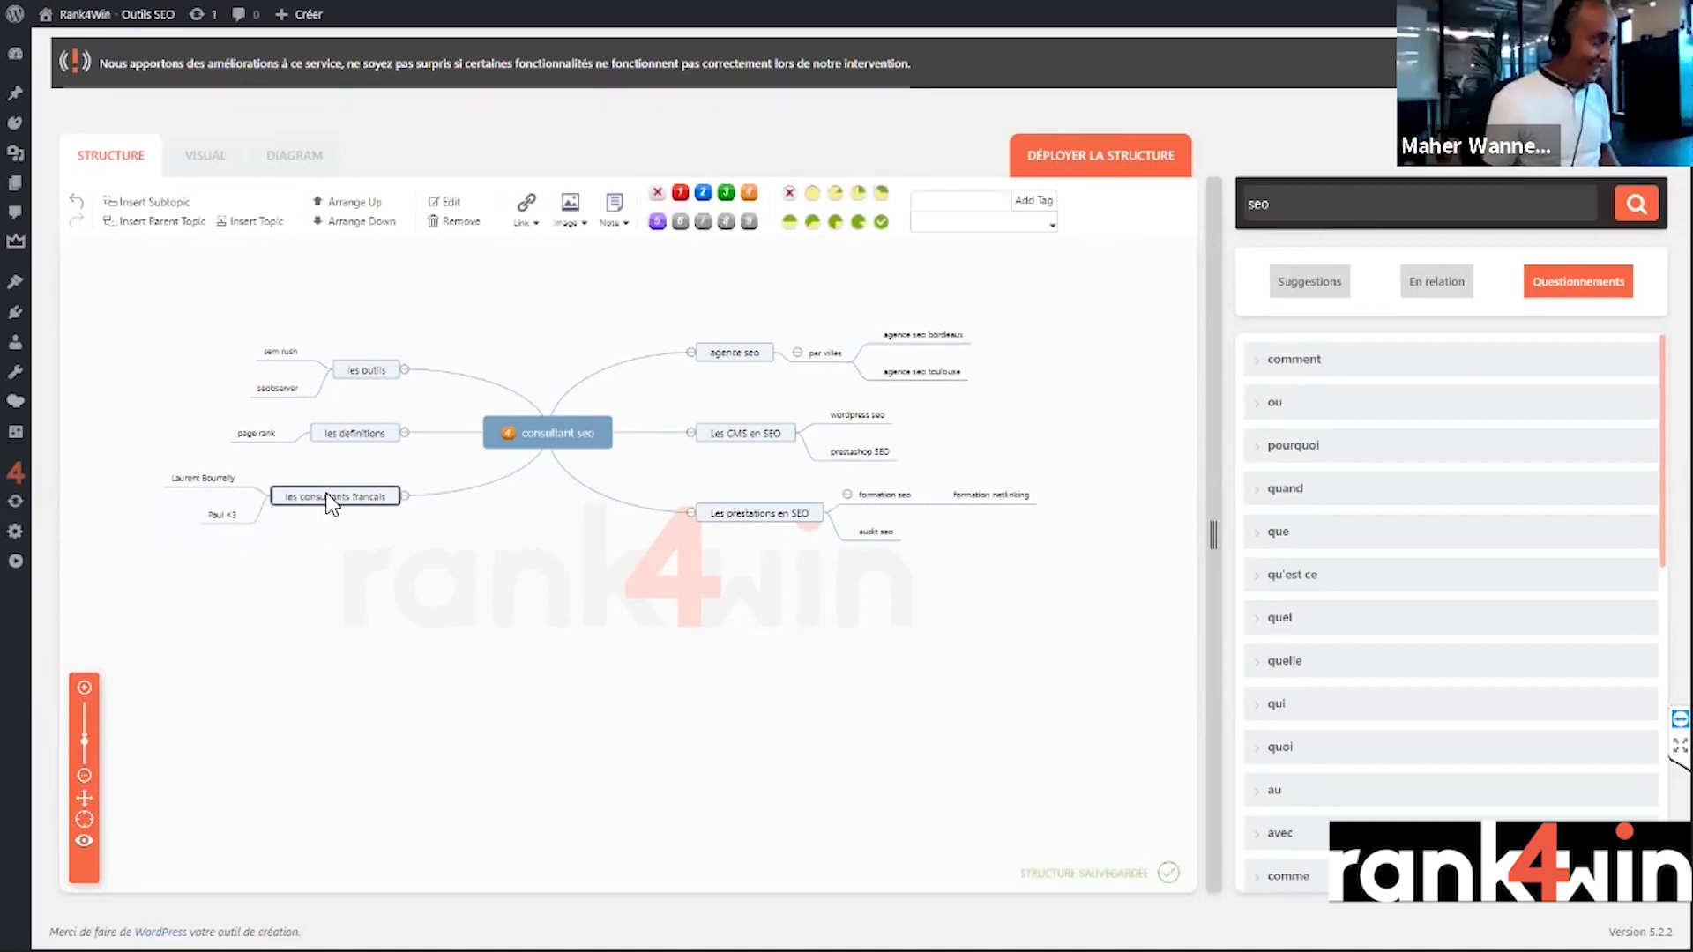
key("Tab")
type("maher wanes")
key("Return")
- Correct the newest consultant's name and add a fourth consultant subtopic with its name fixed
double_click(212, 541)
type("E")
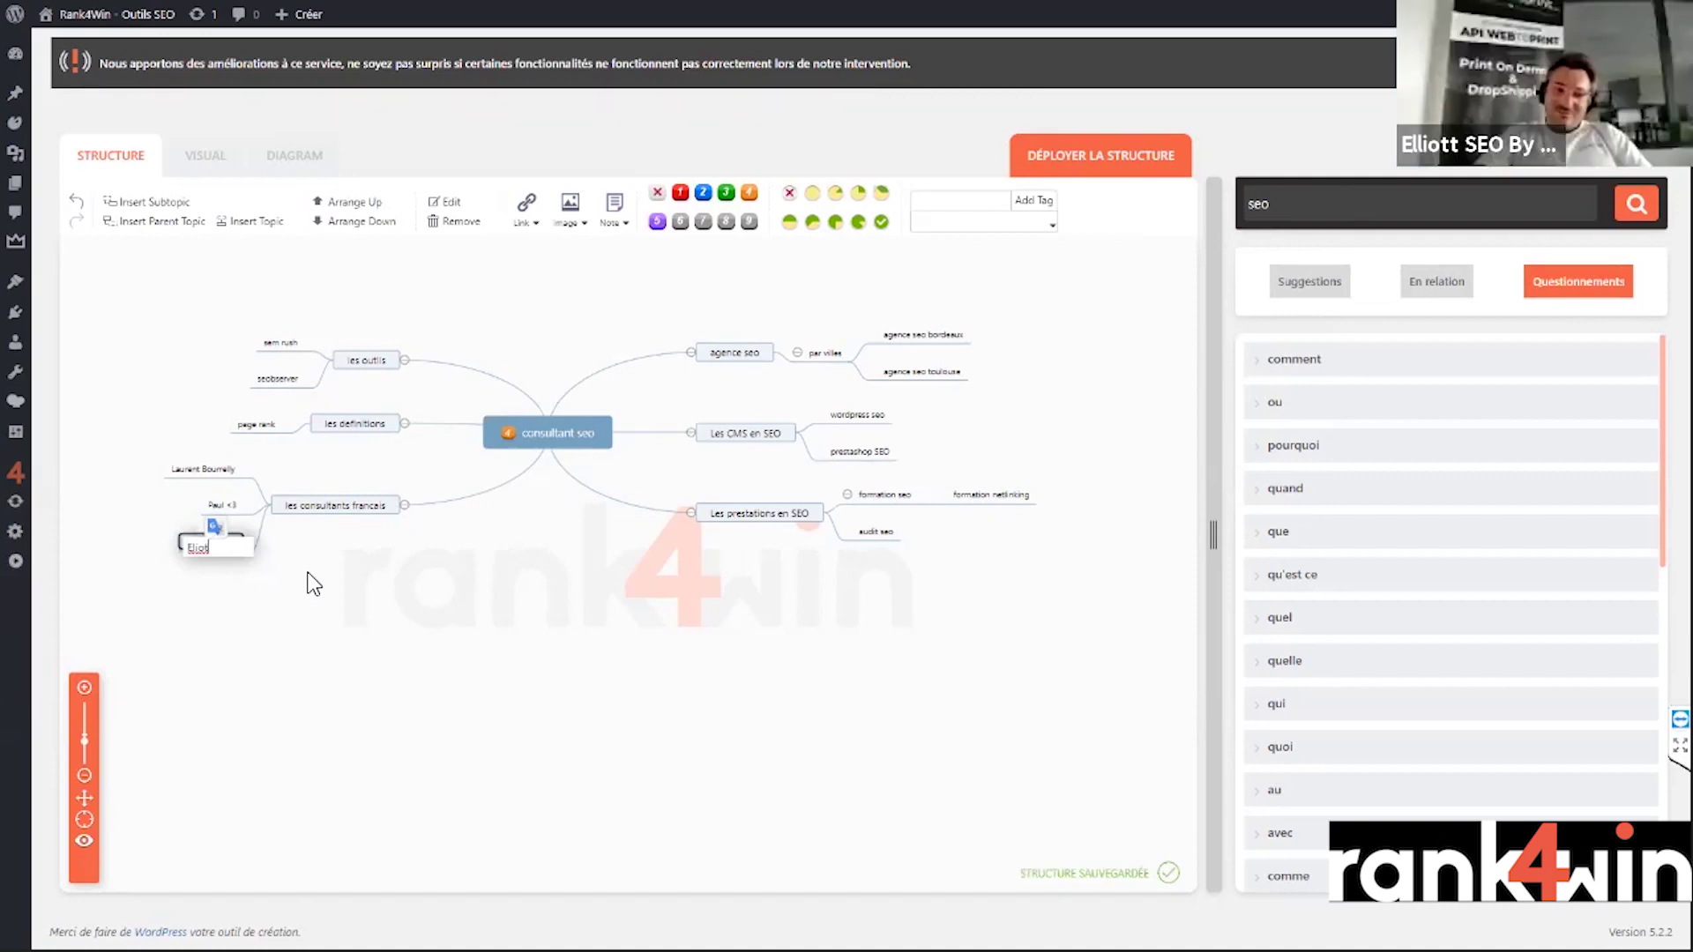
type("ll")
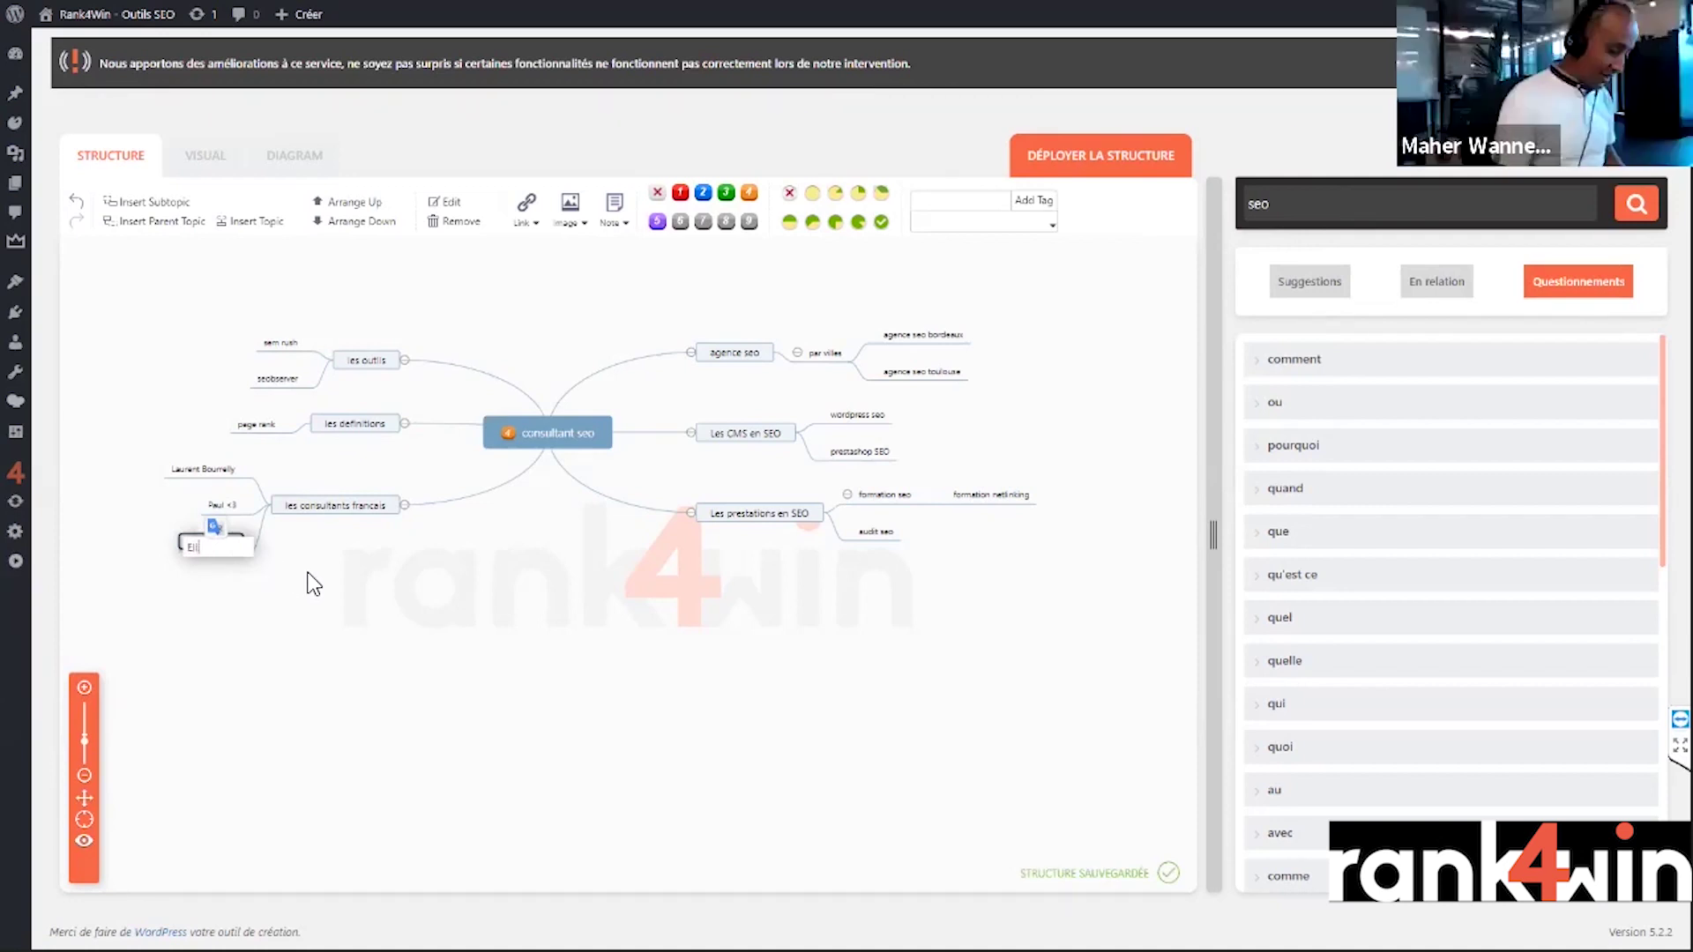
type("iott")
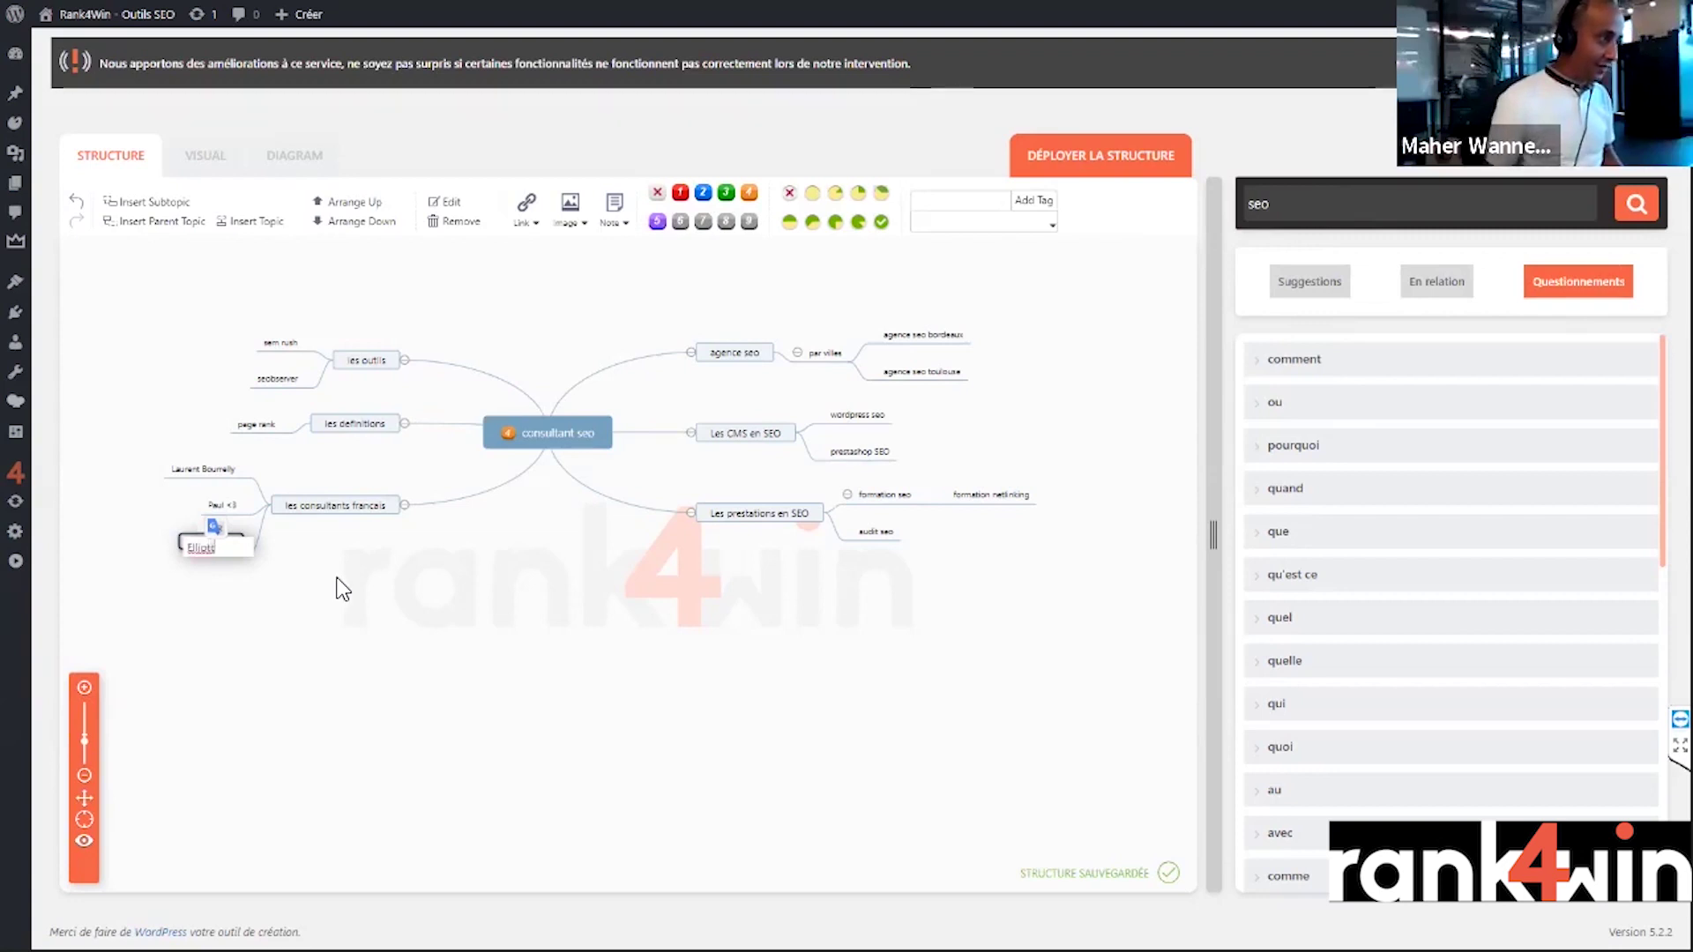
left_click(337, 576)
left_click(330, 509)
key("Tab")
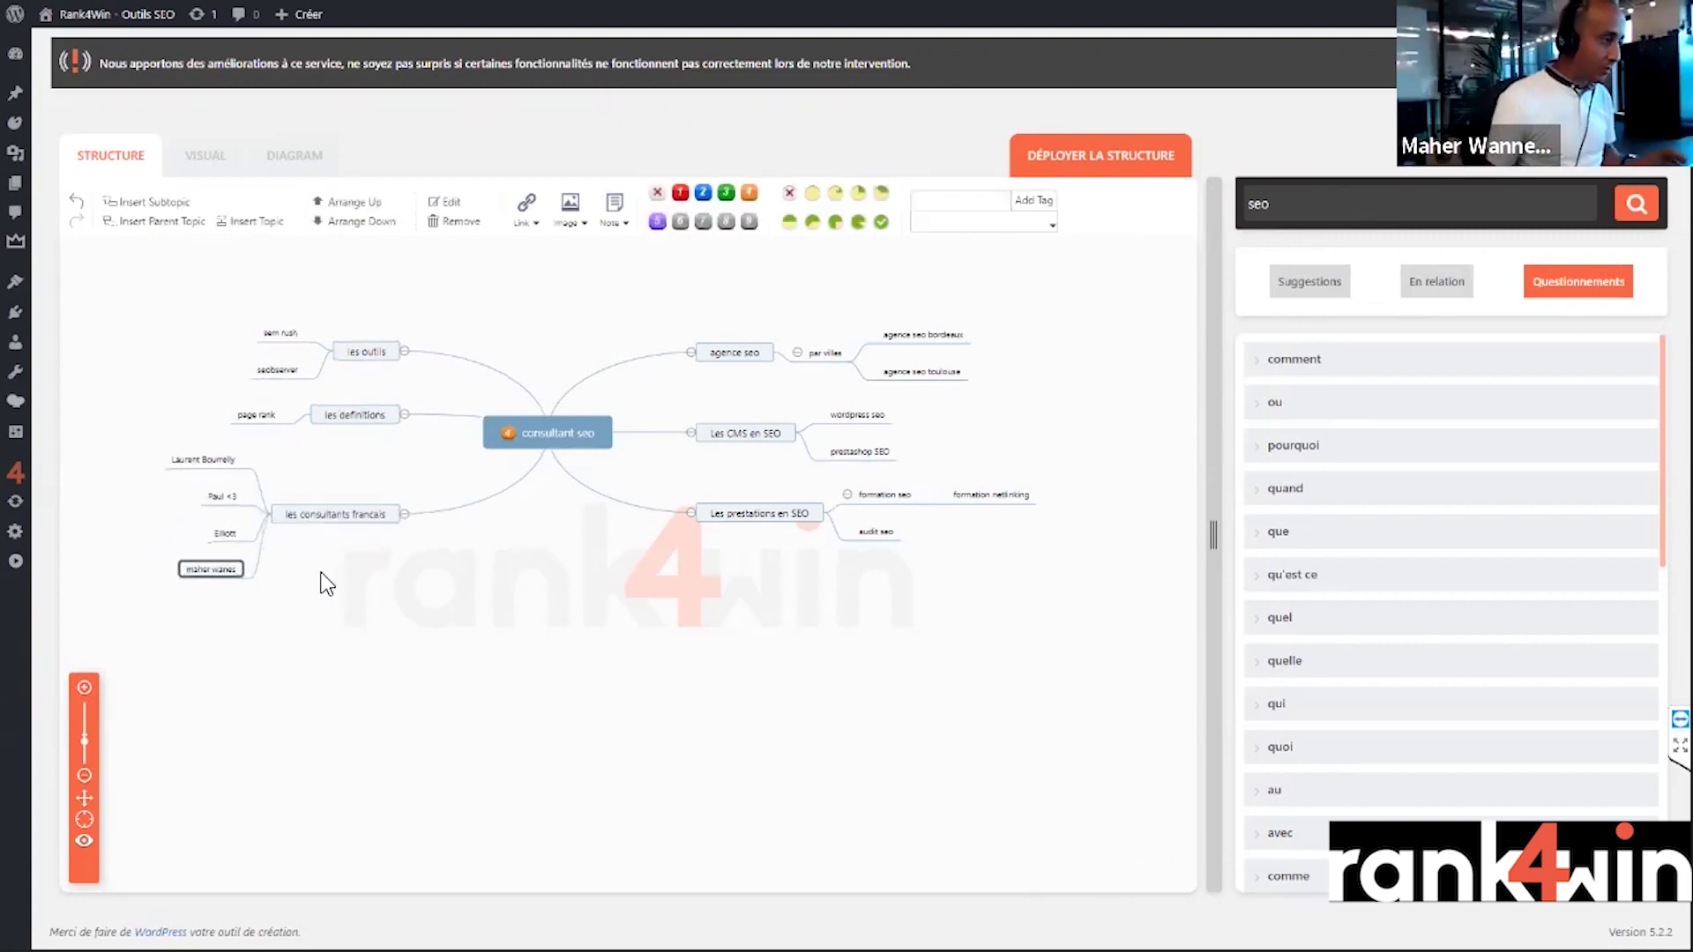
double_click(236, 570)
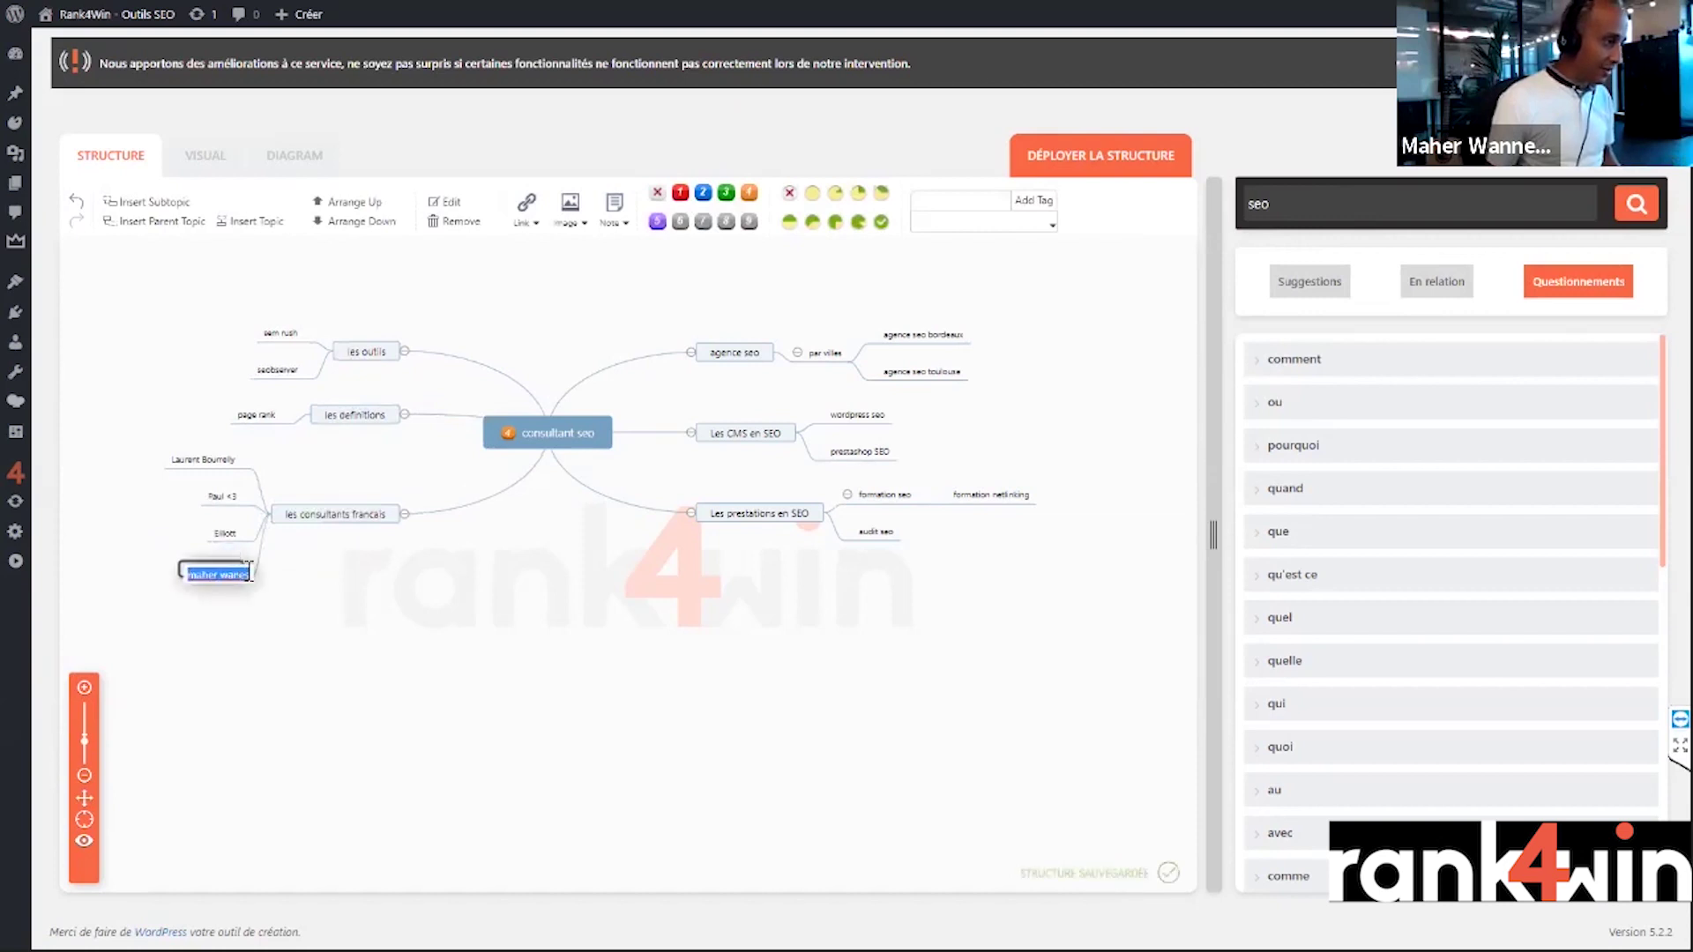
left_click(255, 579)
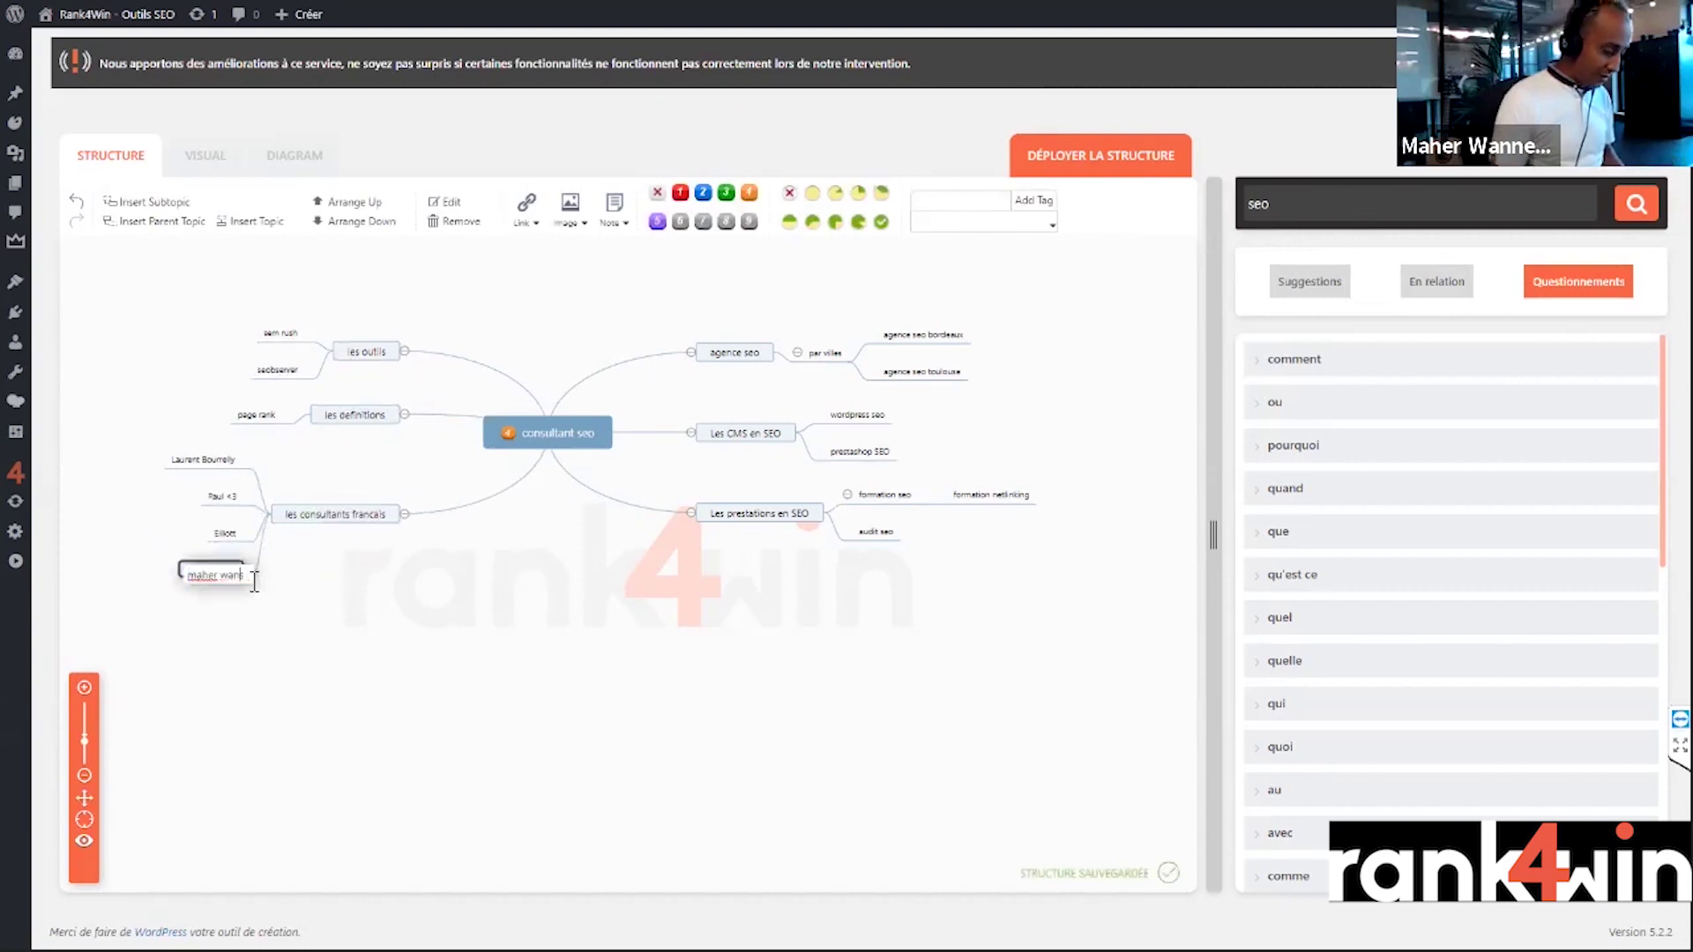
key("Return")
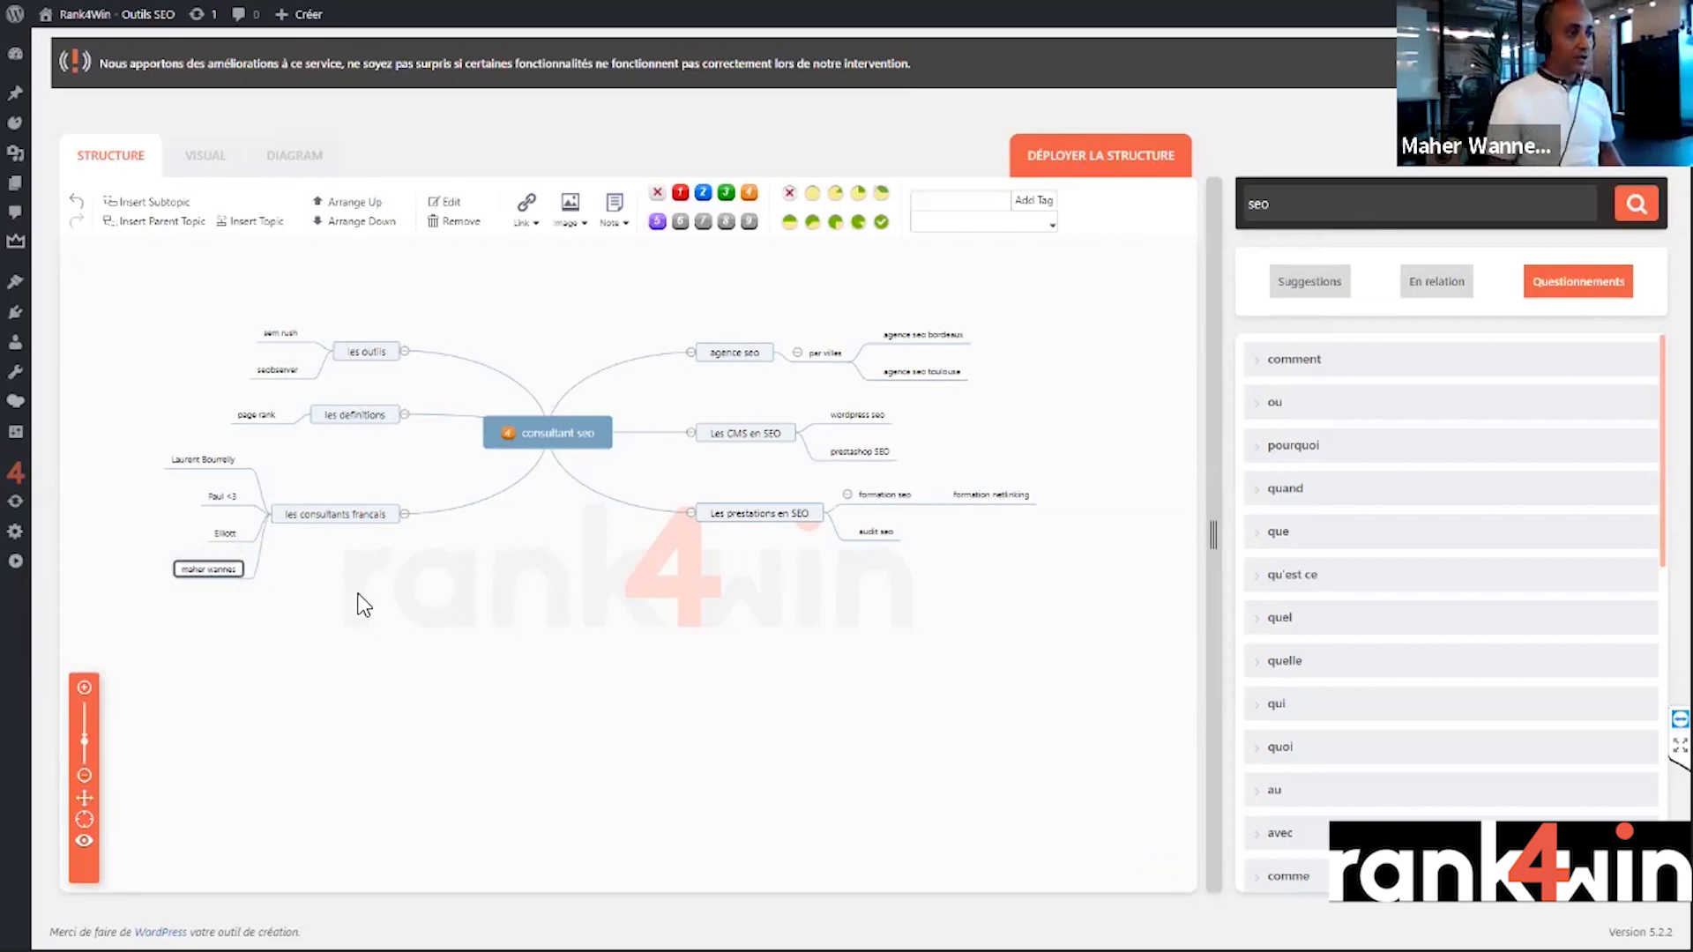
left_click(358, 594)
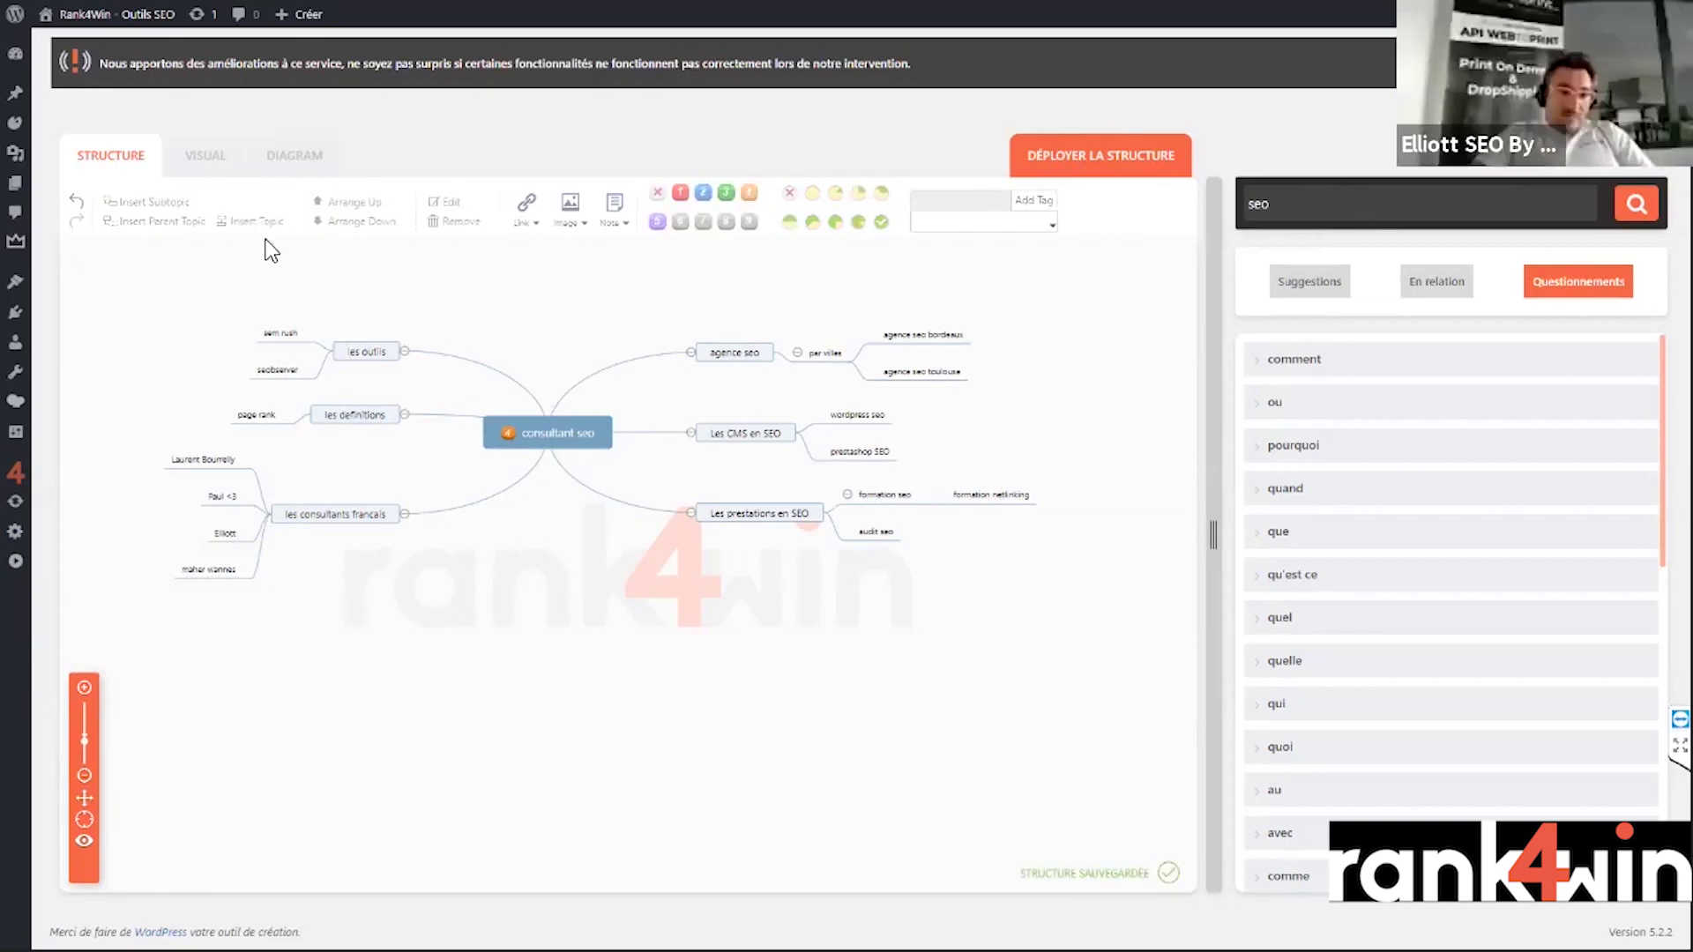
- Add a 'FAQ' branch off the central consultant seo topic
double_click(573, 436)
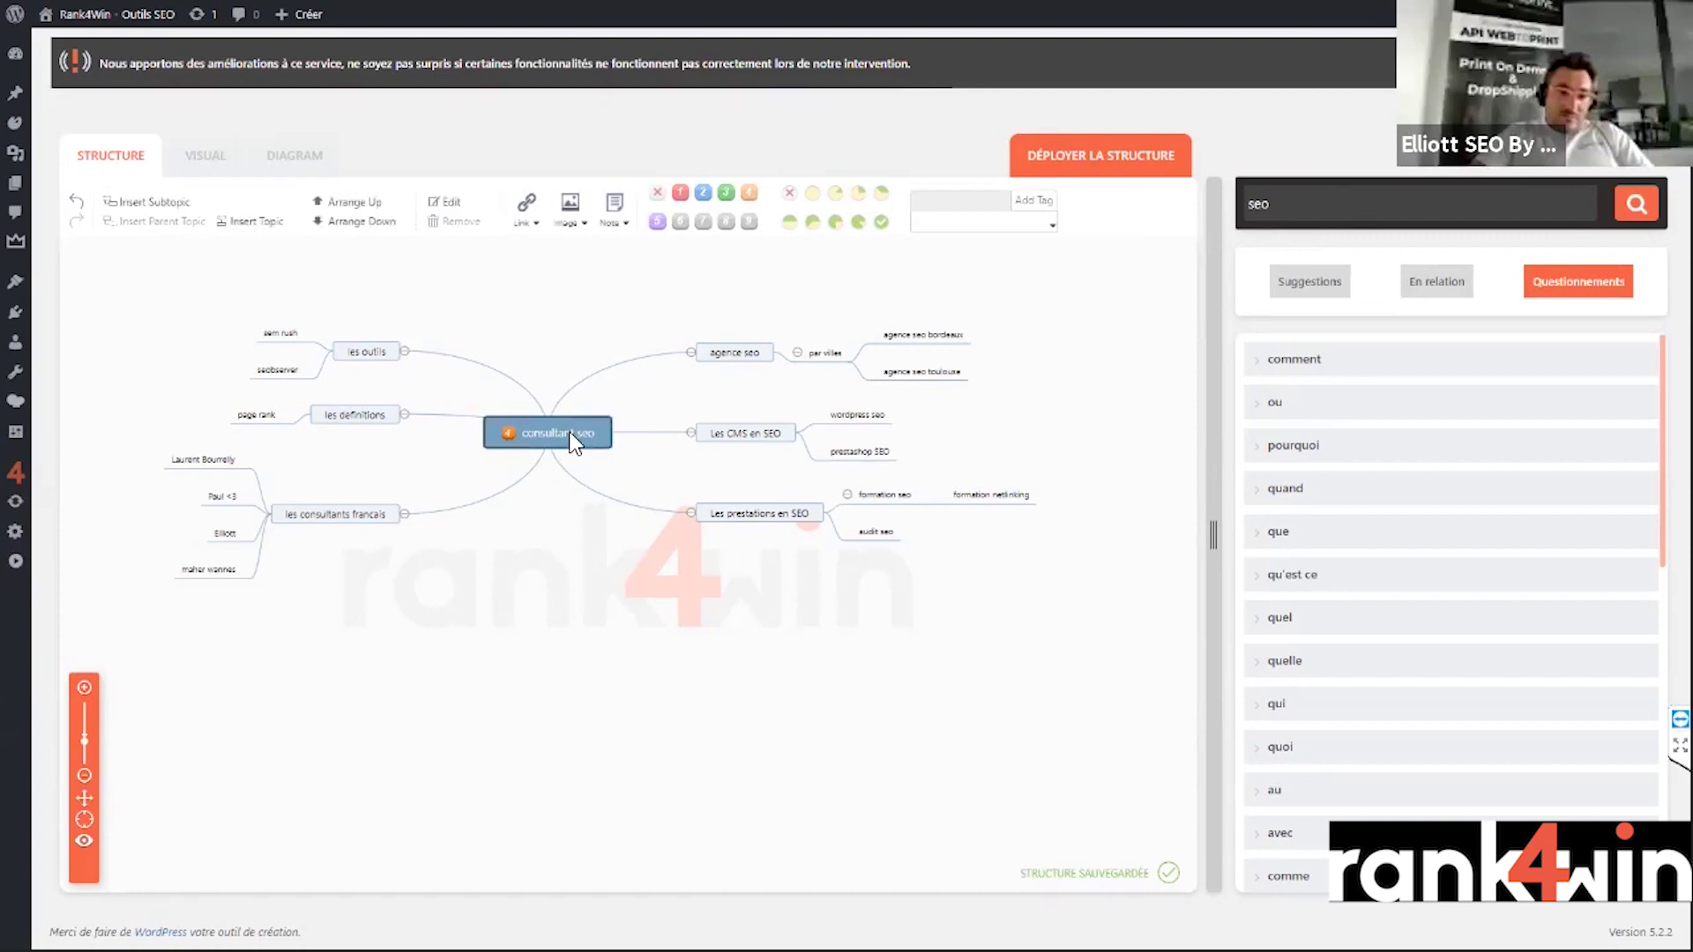
left_click(152, 203)
type("FAQ")
key("Return")
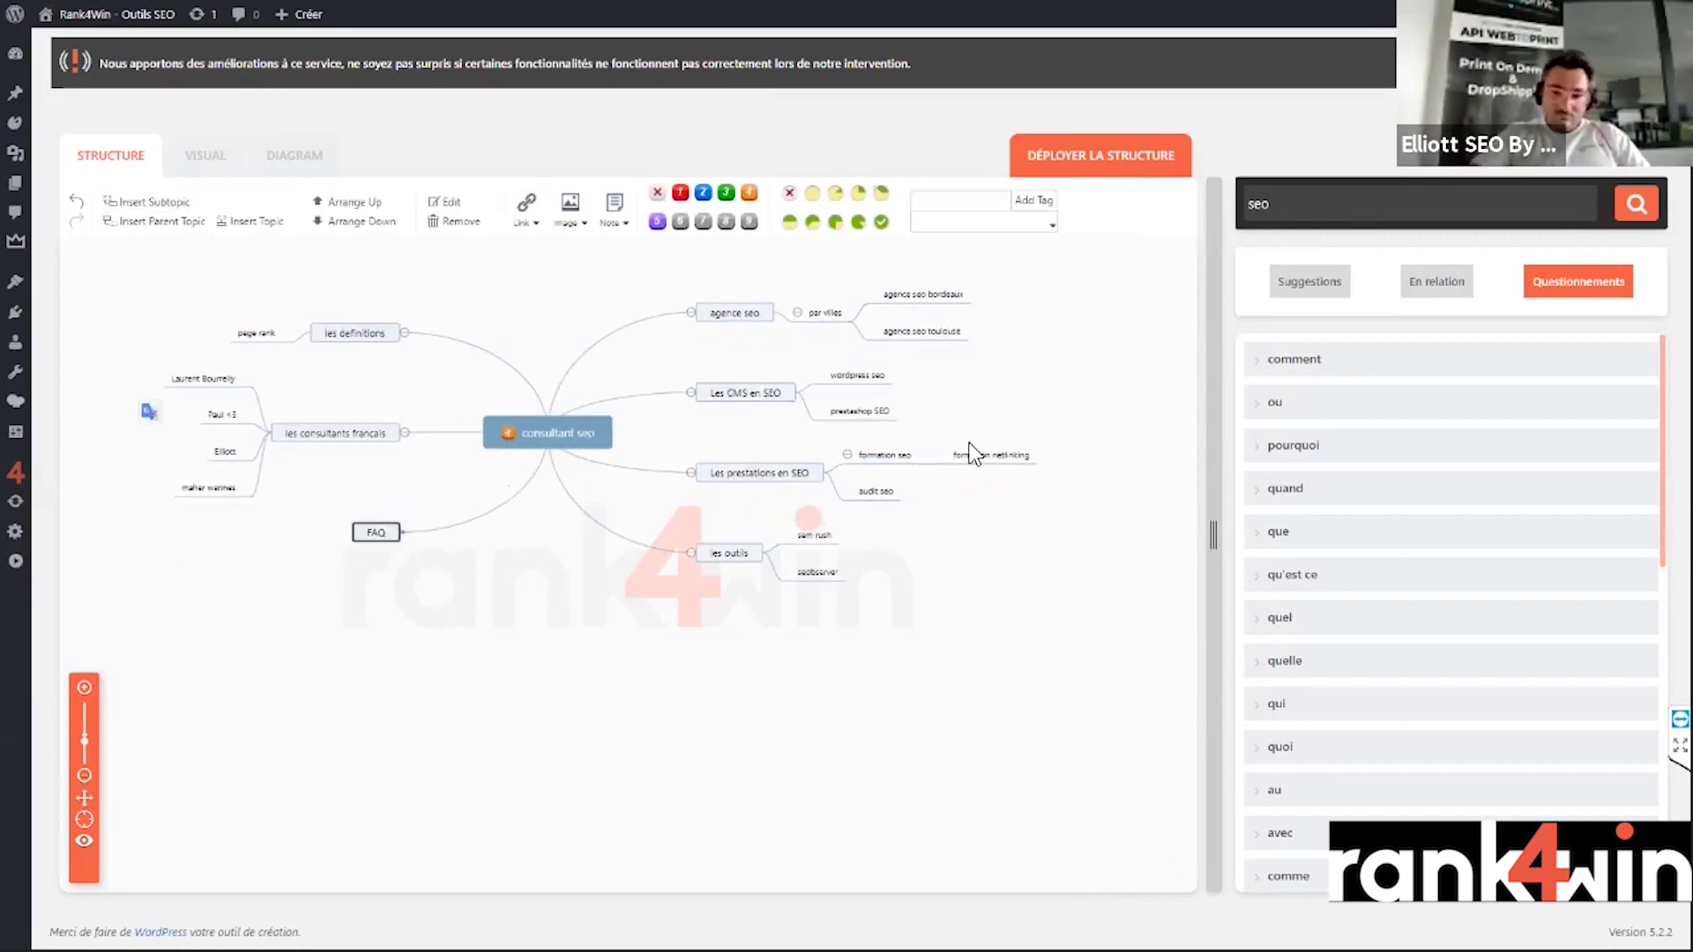
- Add 'seo comment réussir son référencement' from the comment questions and nest it under FAQ
left_click(1323, 363)
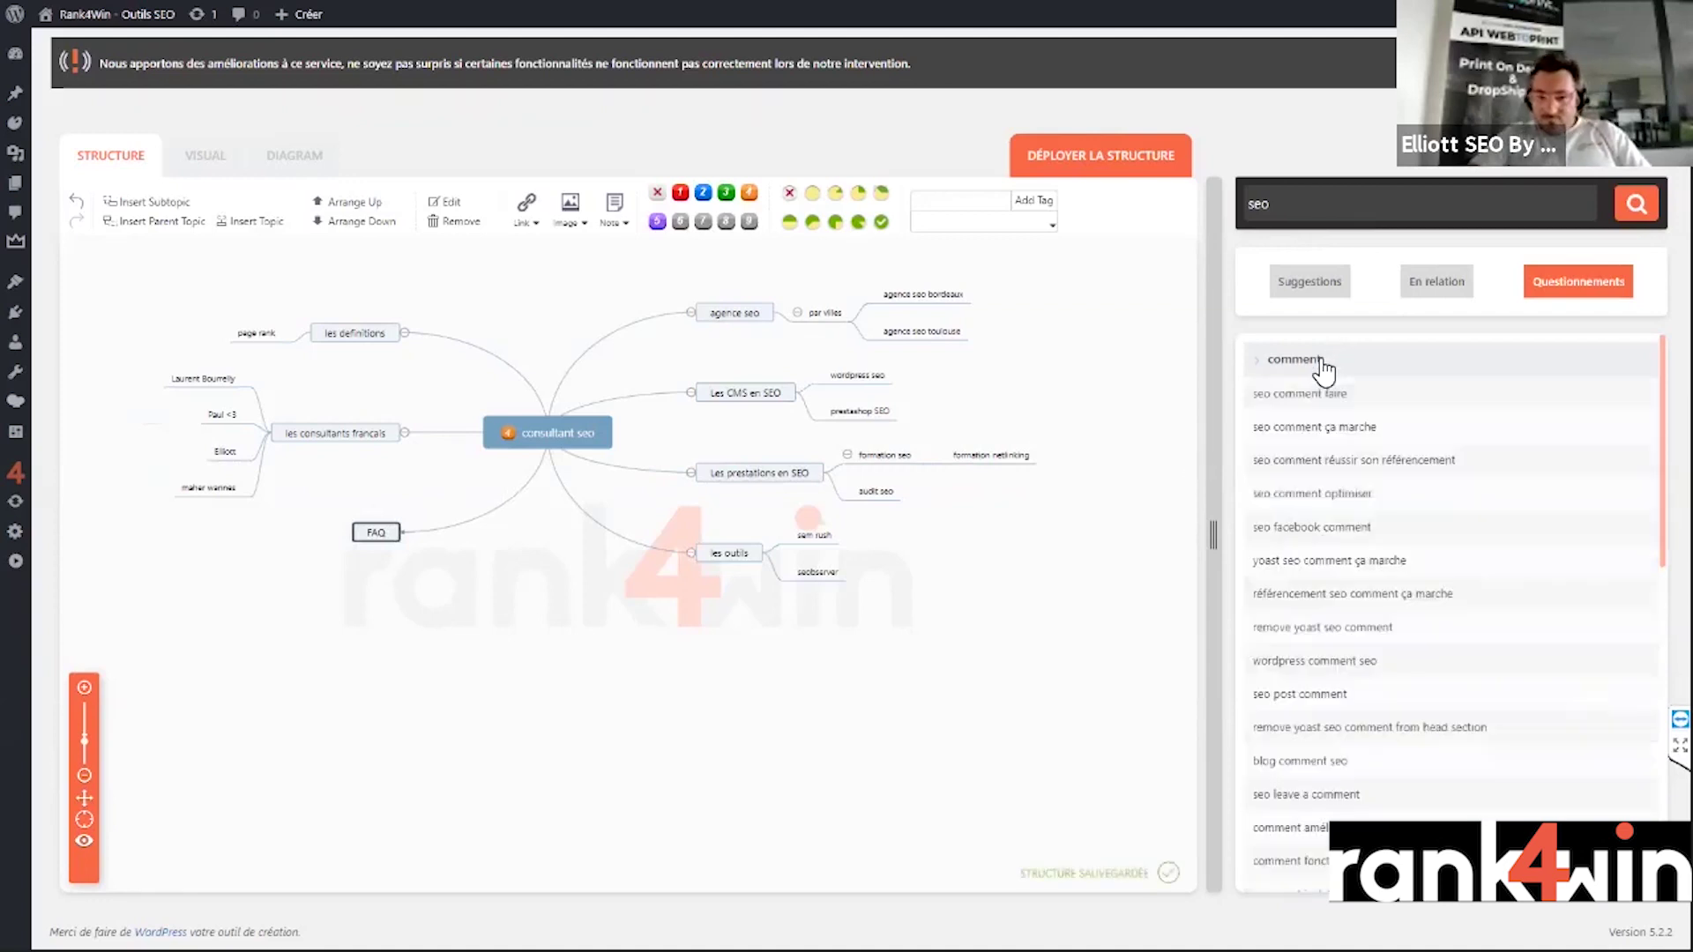
left_click(1352, 462)
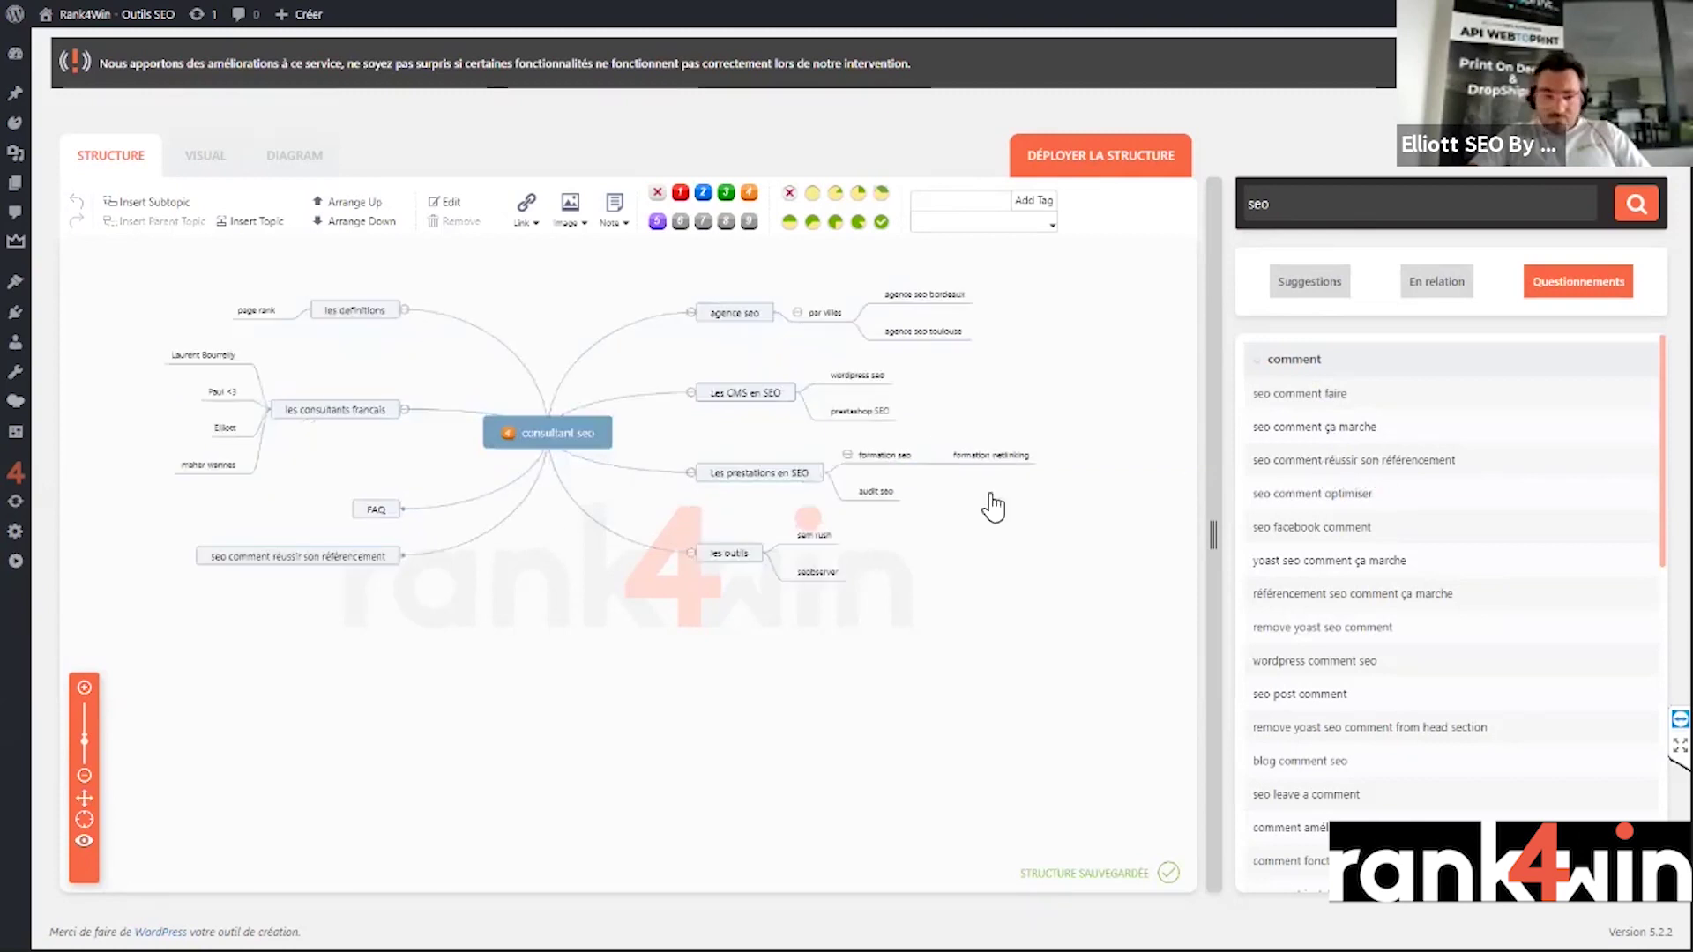
left_click_drag(365, 559, 370, 516)
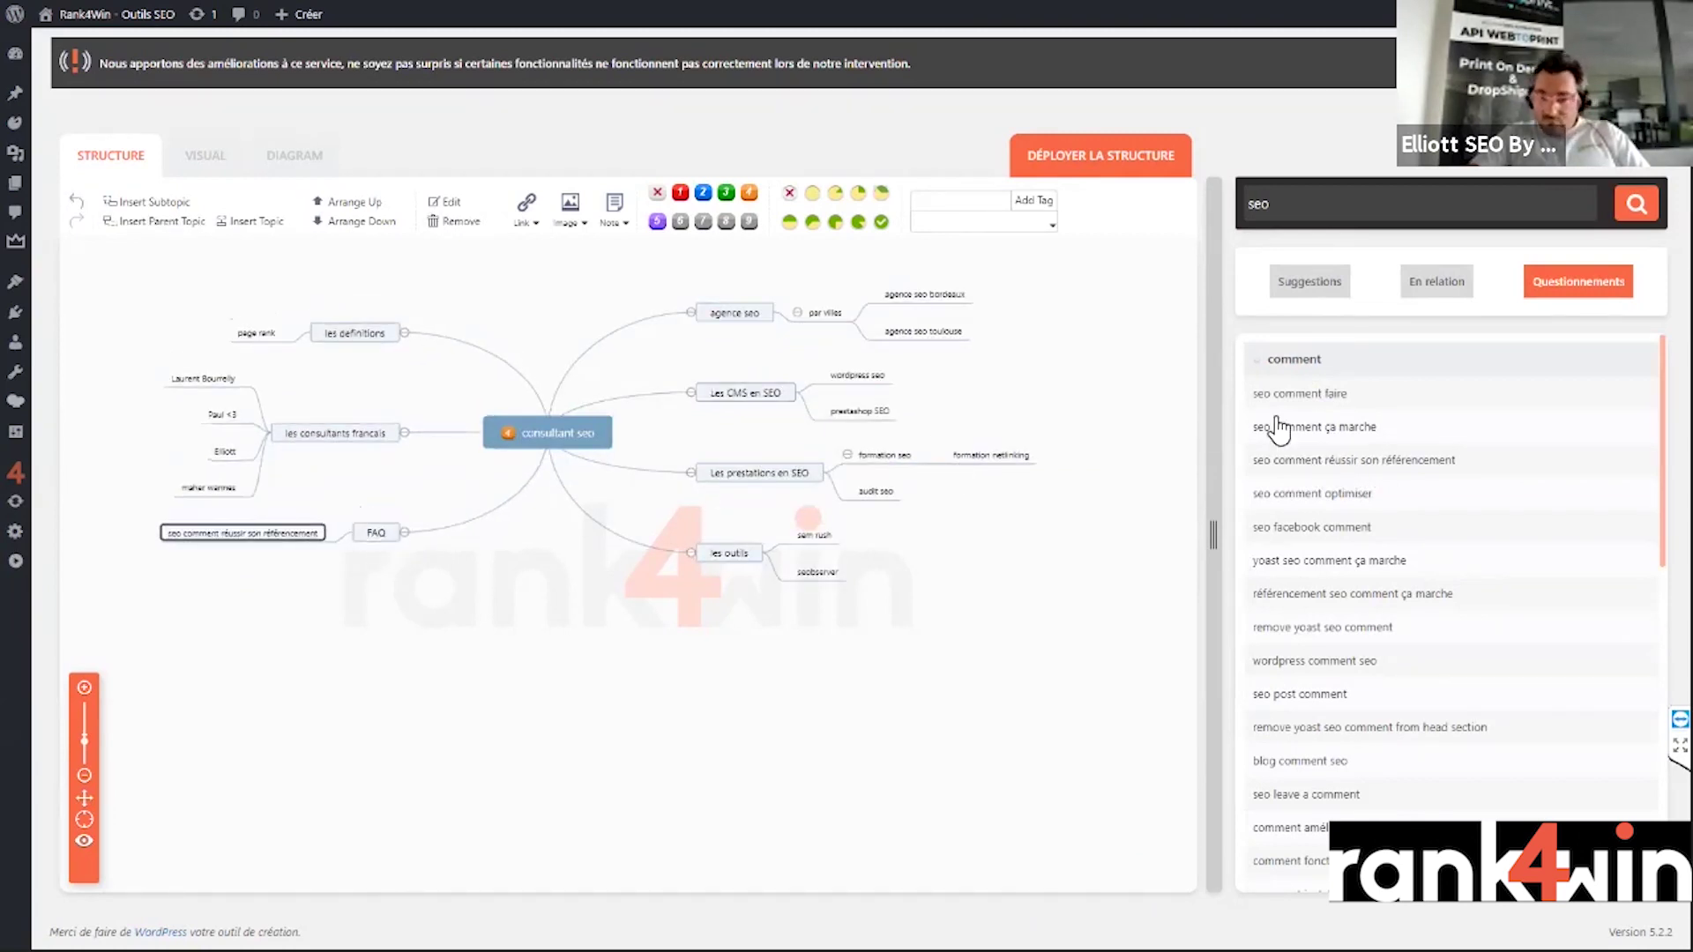
scroll(1390, 476, "down", 3)
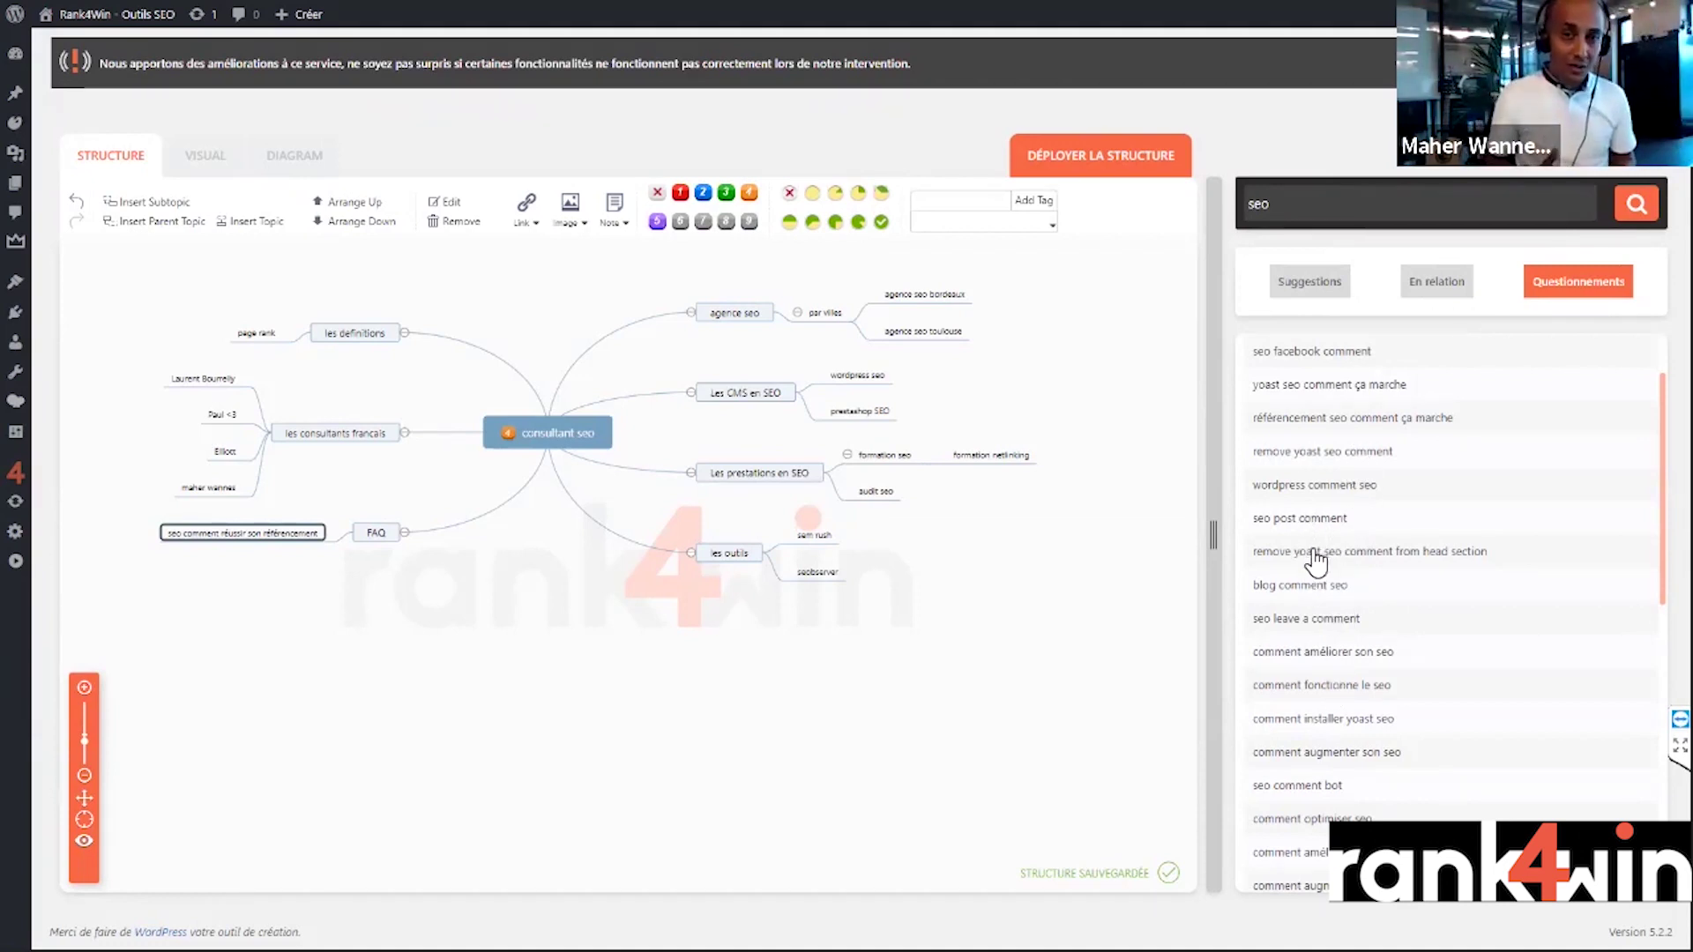
- Add 'seo comment faire' and 'wordpress comment seo' from the comment question group to the map
mouse_move(1346, 388)
left_mouse_down()
mouse_move(1114, 378)
mouse_move(952, 326)
mouse_move(891, 379)
mouse_move(987, 401)
mouse_move(1346, 379)
left_mouse_up()
left_click(1346, 380)
left_click(1344, 383)
left_click(1347, 375)
left_click(1340, 378)
left_click(1364, 404)
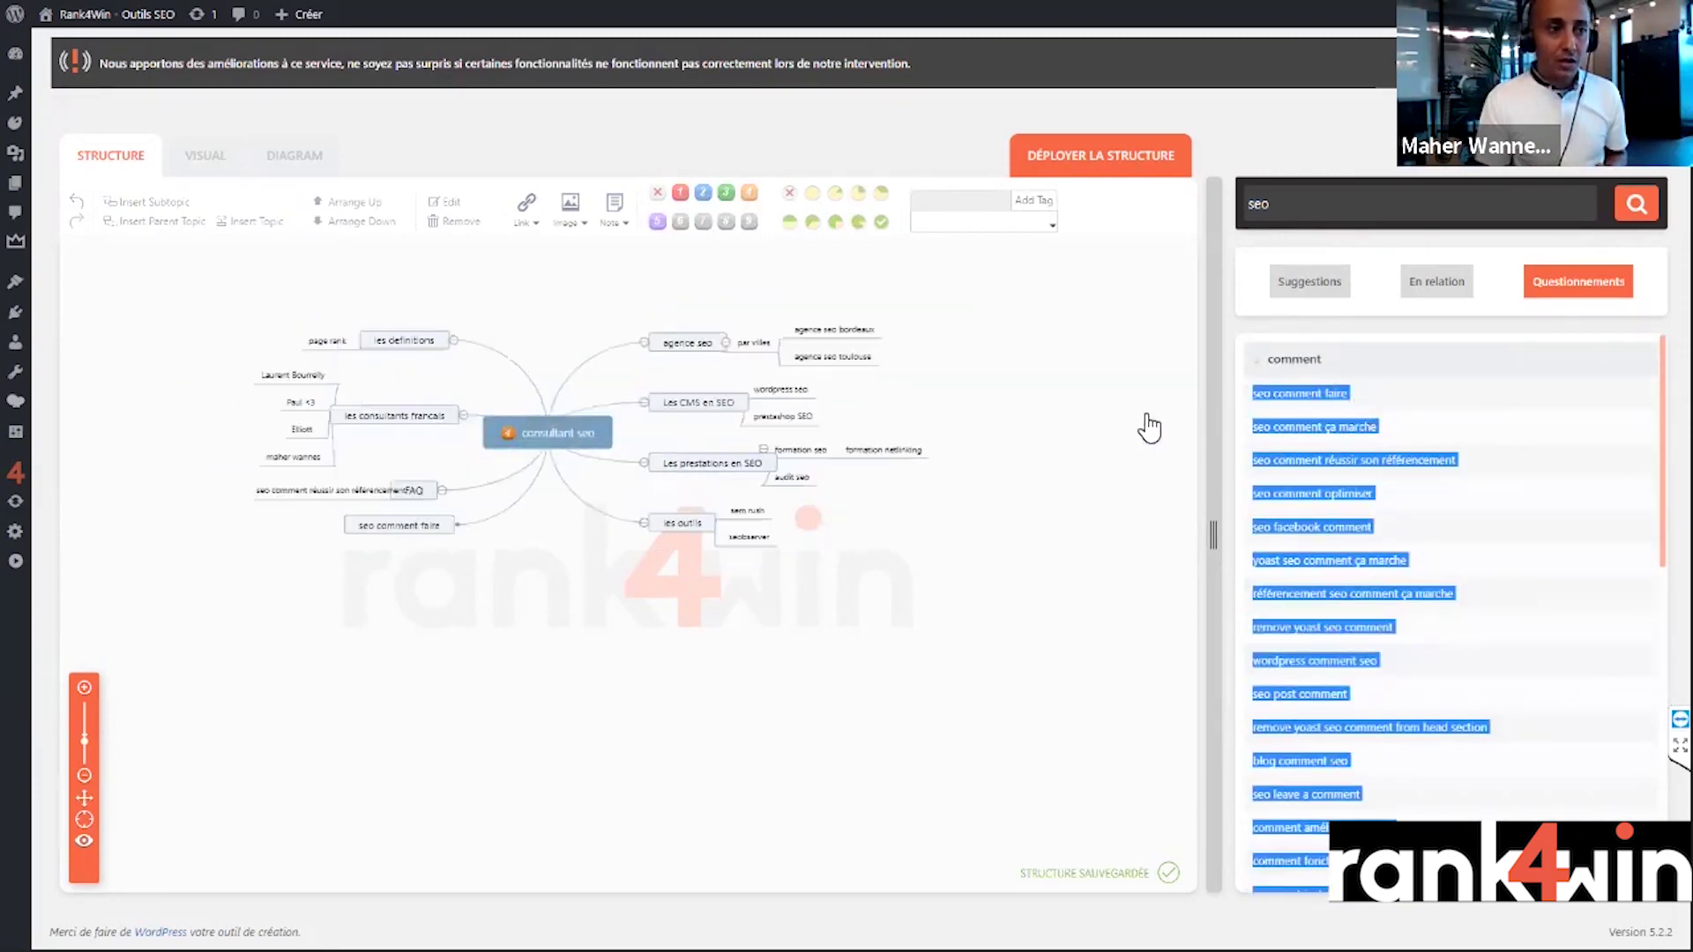
left_click(1094, 408)
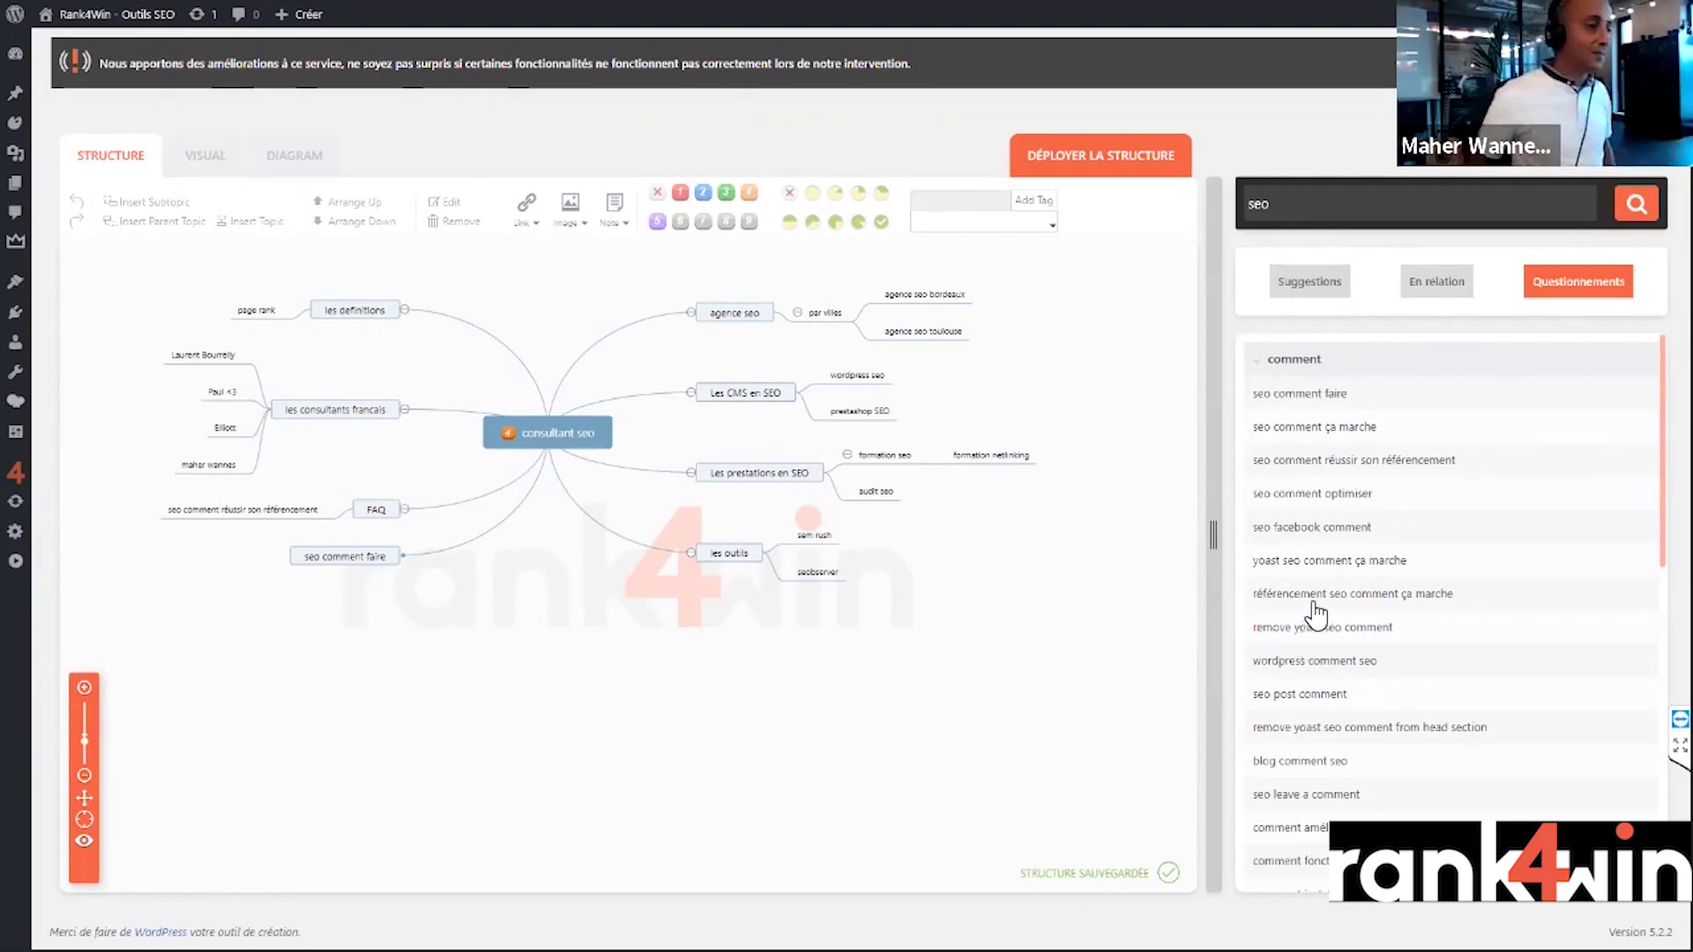
left_click(1318, 663)
double_click(1318, 663)
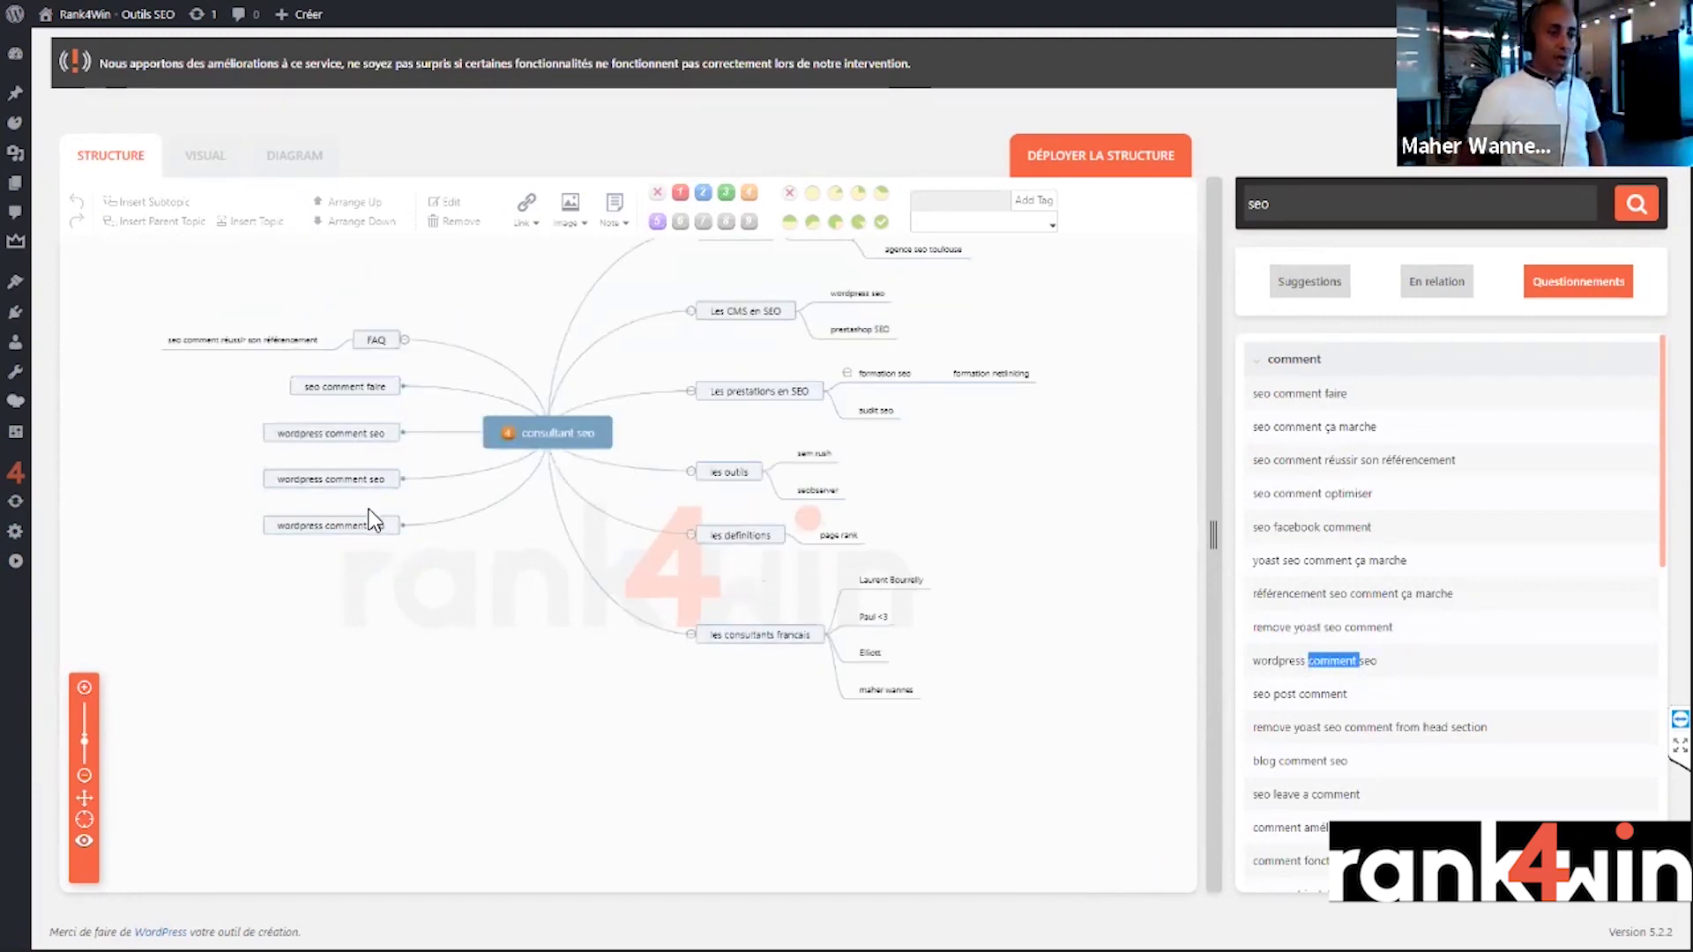
- Delete the two duplicate 'wordpress comment seo' topics from the map
left_click(354, 438)
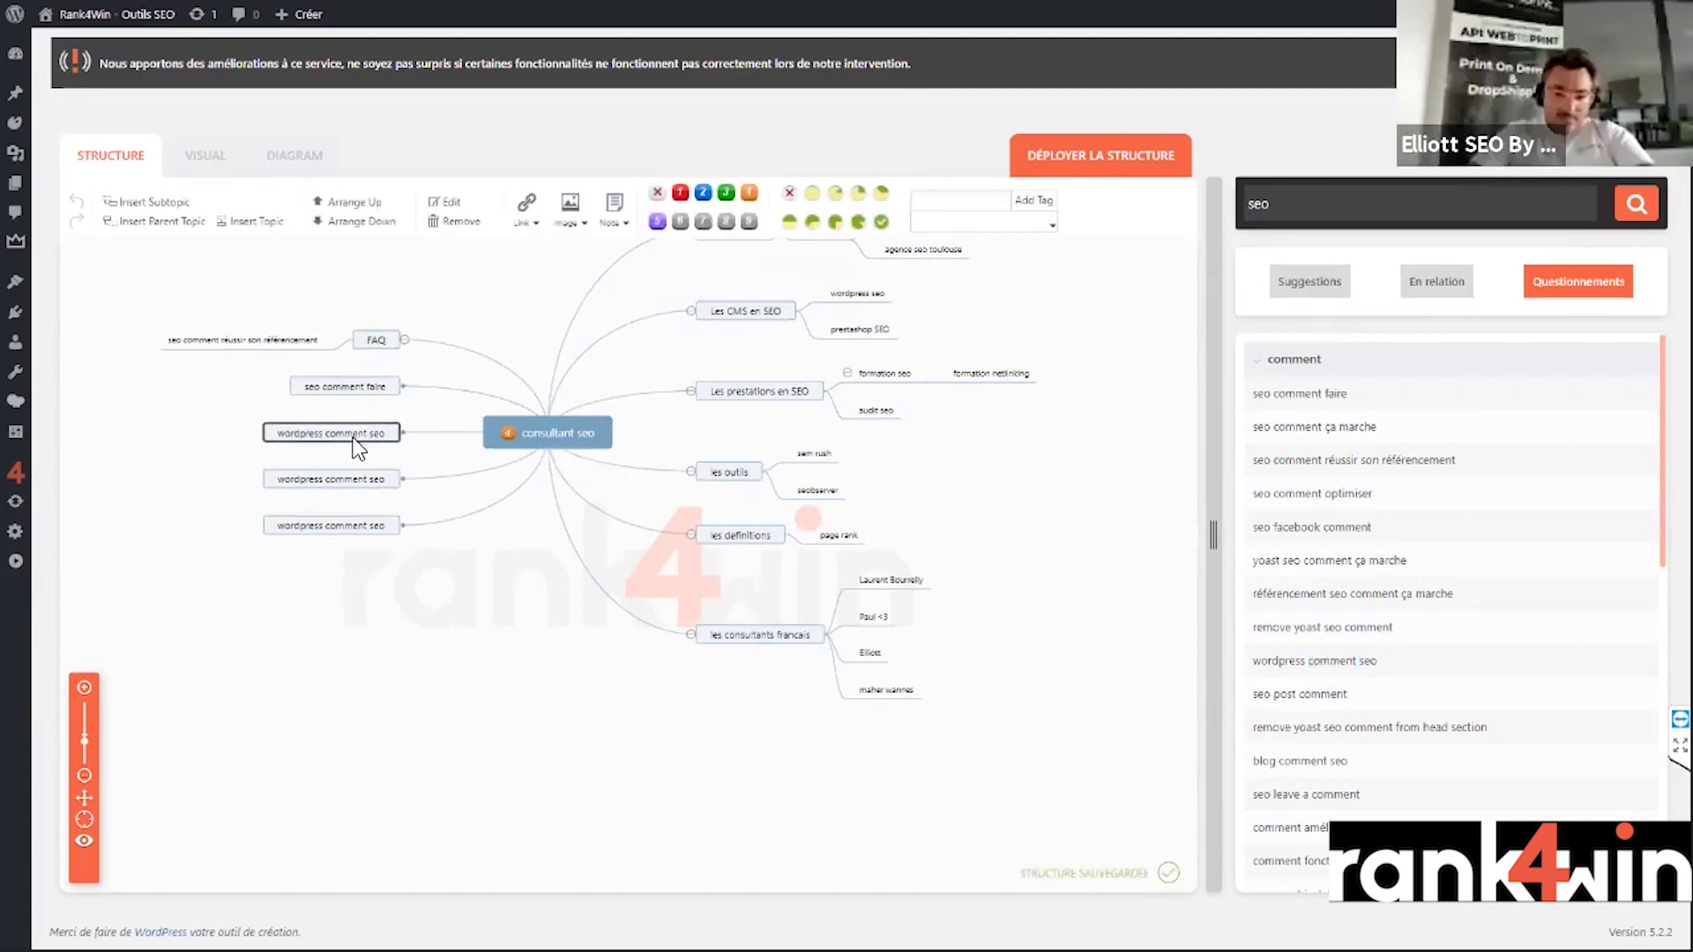
key("Delete")
left_click(351, 508)
key("Delete")
- Move 'seo comment faire' under FAQ and 'wordpress comment seo' under the wordpress seo topic
left_click(358, 459)
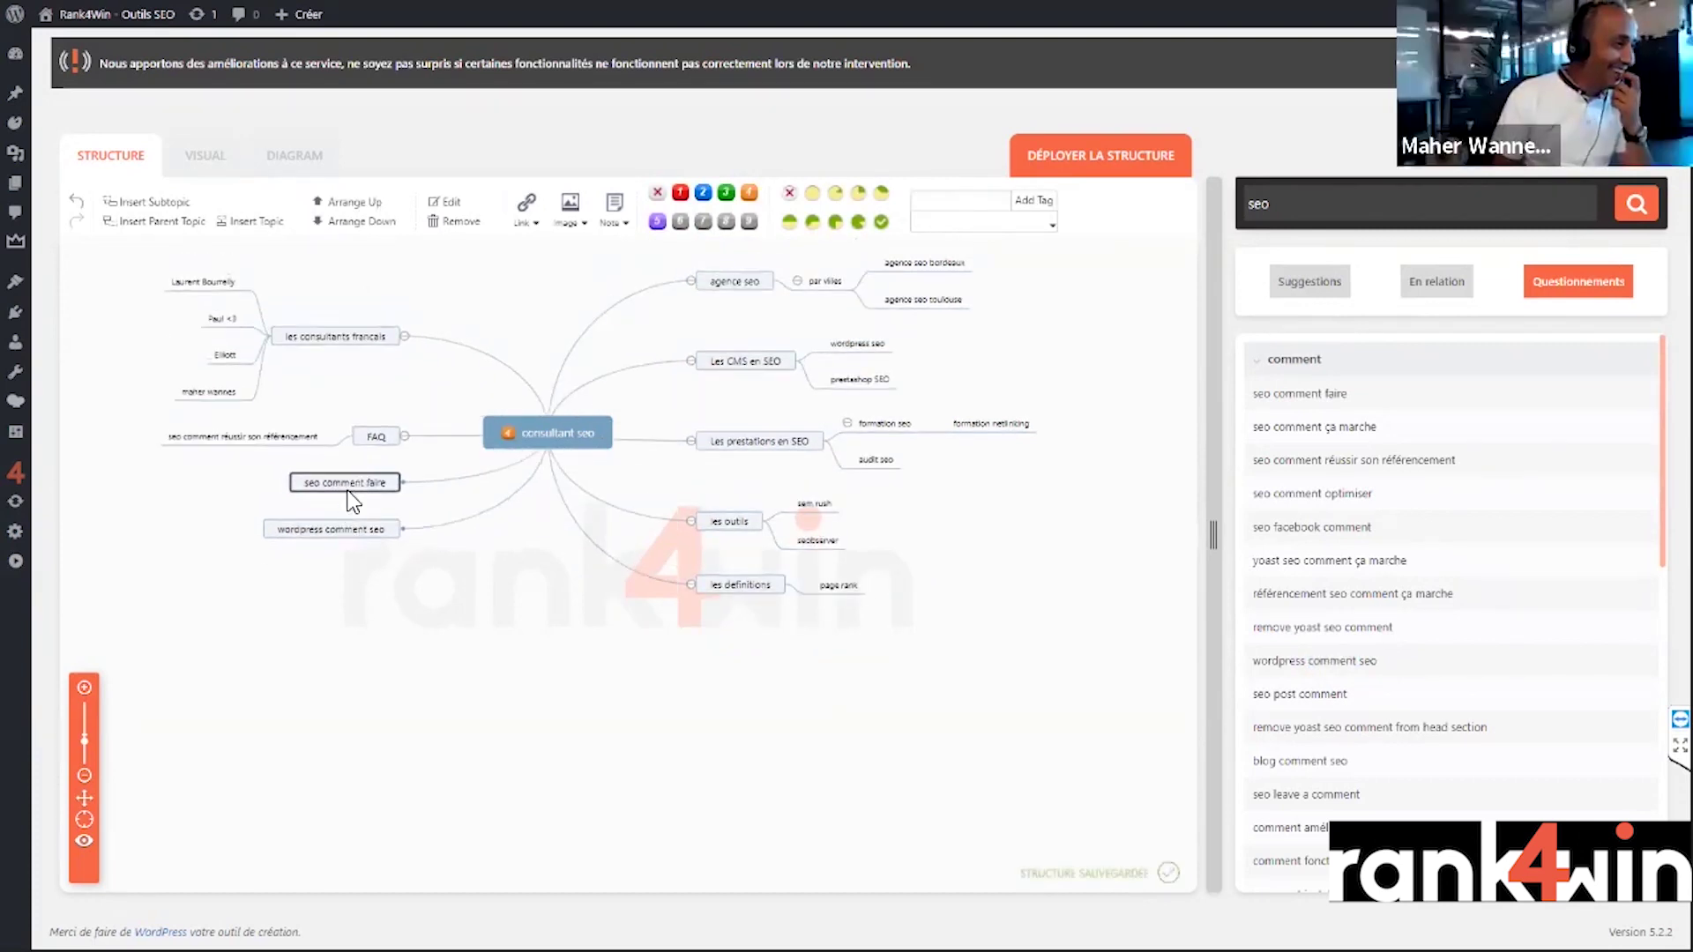
left_click_drag(348, 490, 361, 444)
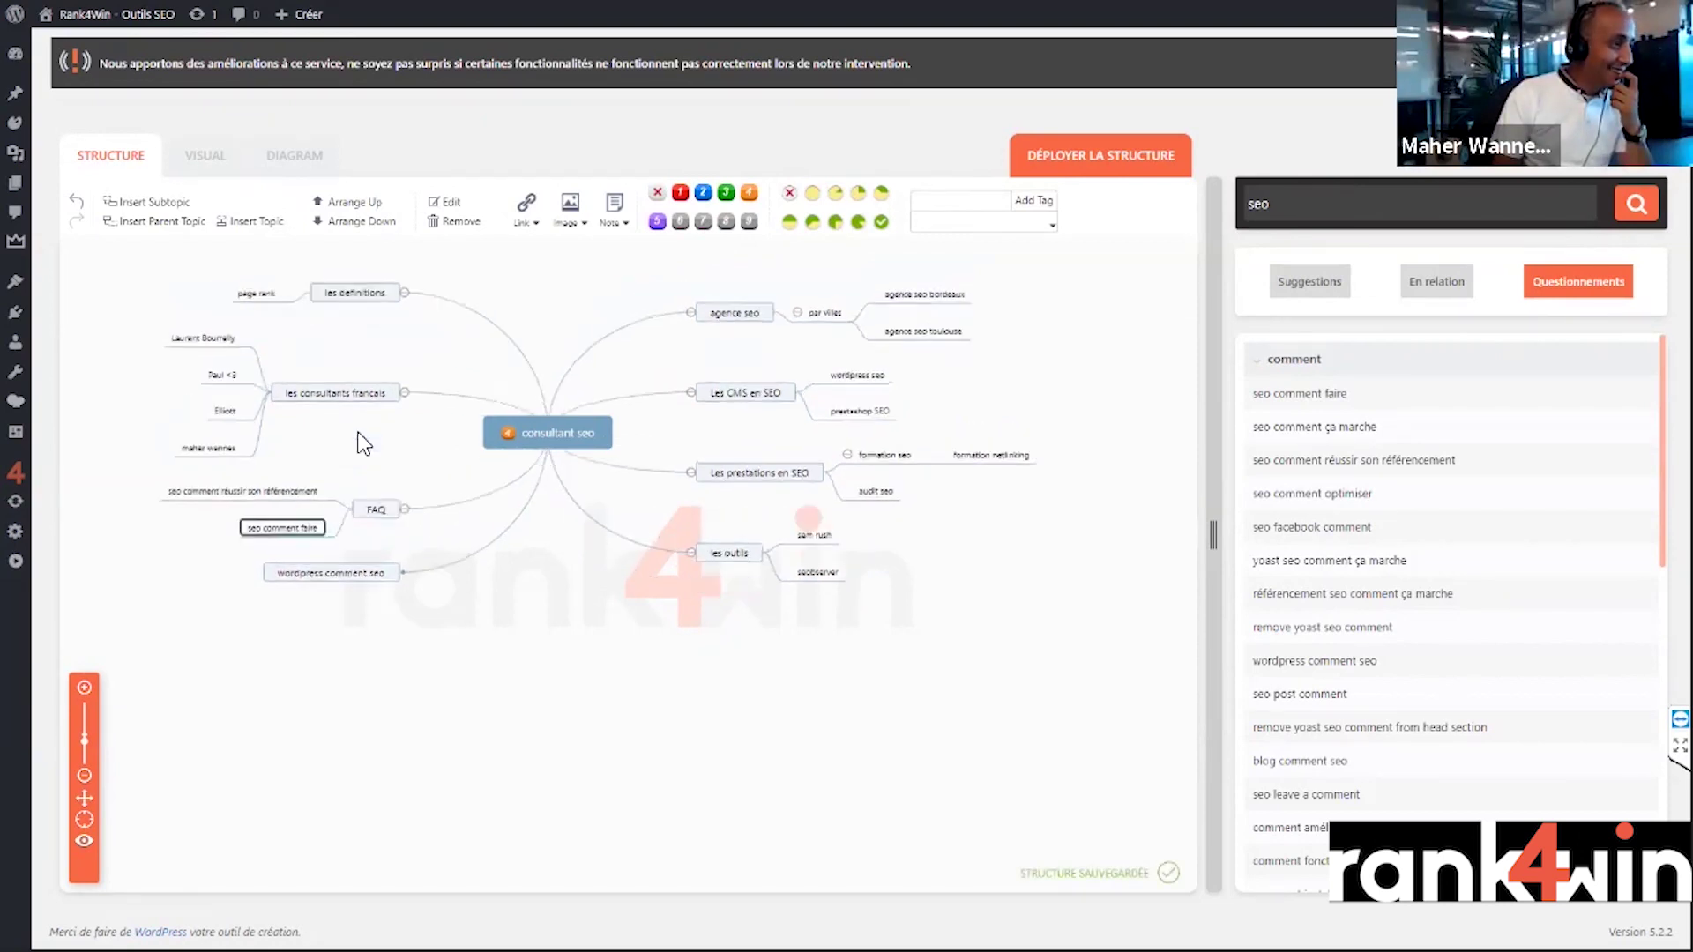
left_click_drag(356, 575, 886, 377)
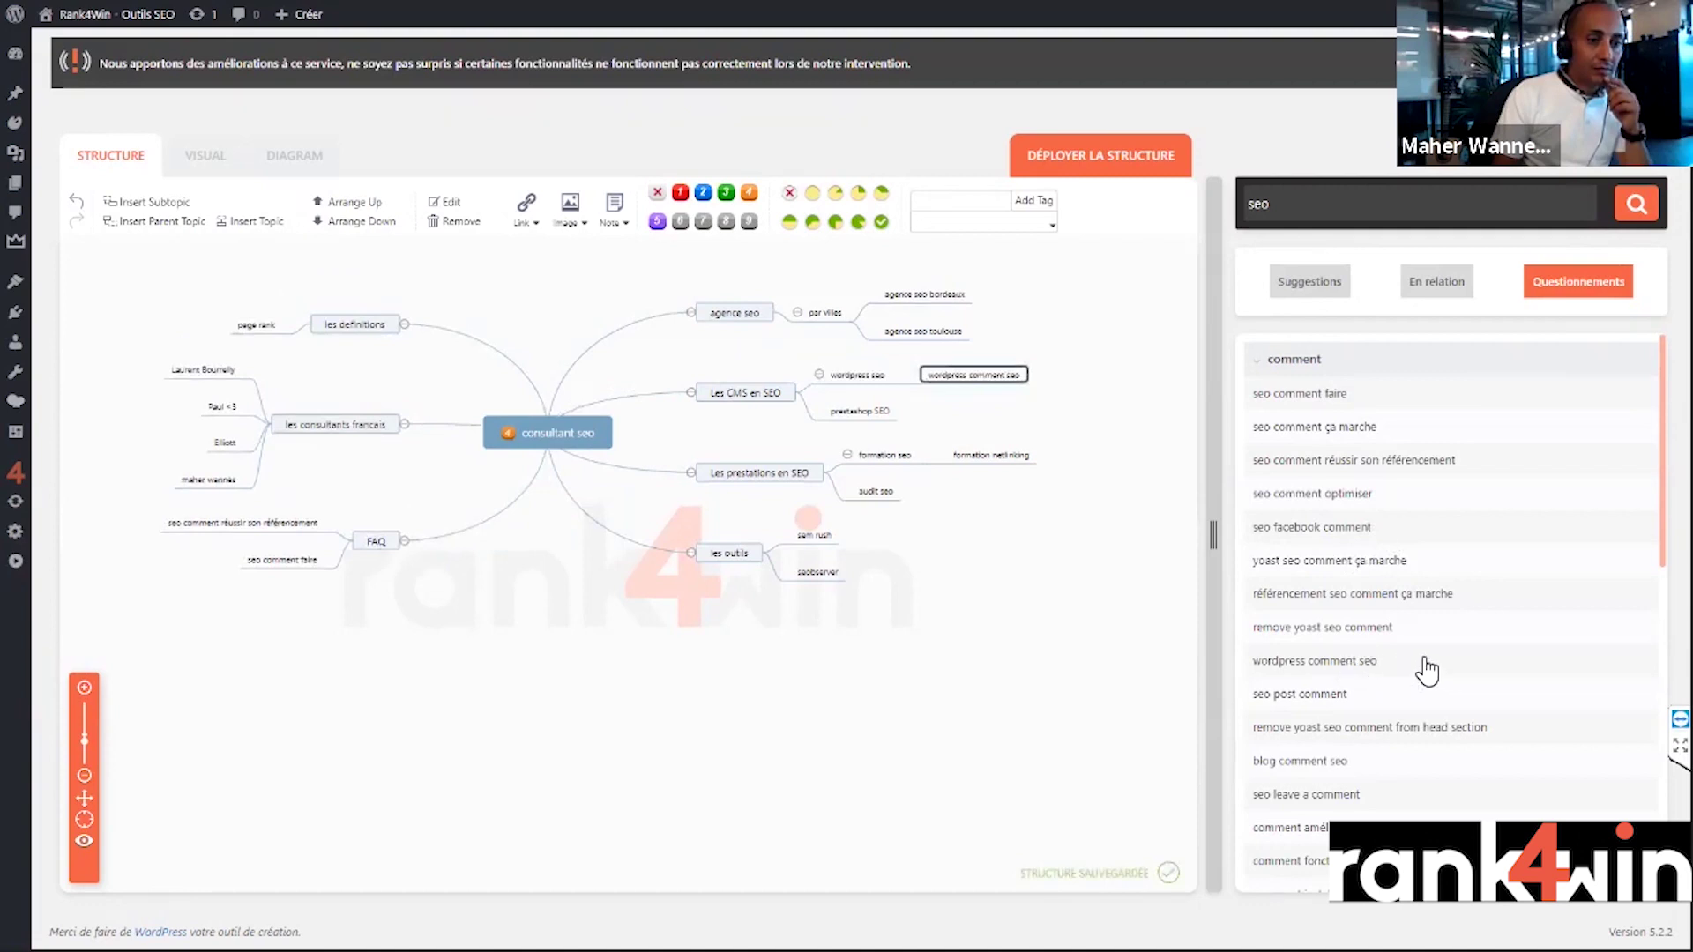
- From the 'avec' question group, place 'seo avec wordpress' under the wordpress seo topic
scroll(1419, 671, "down", 1)
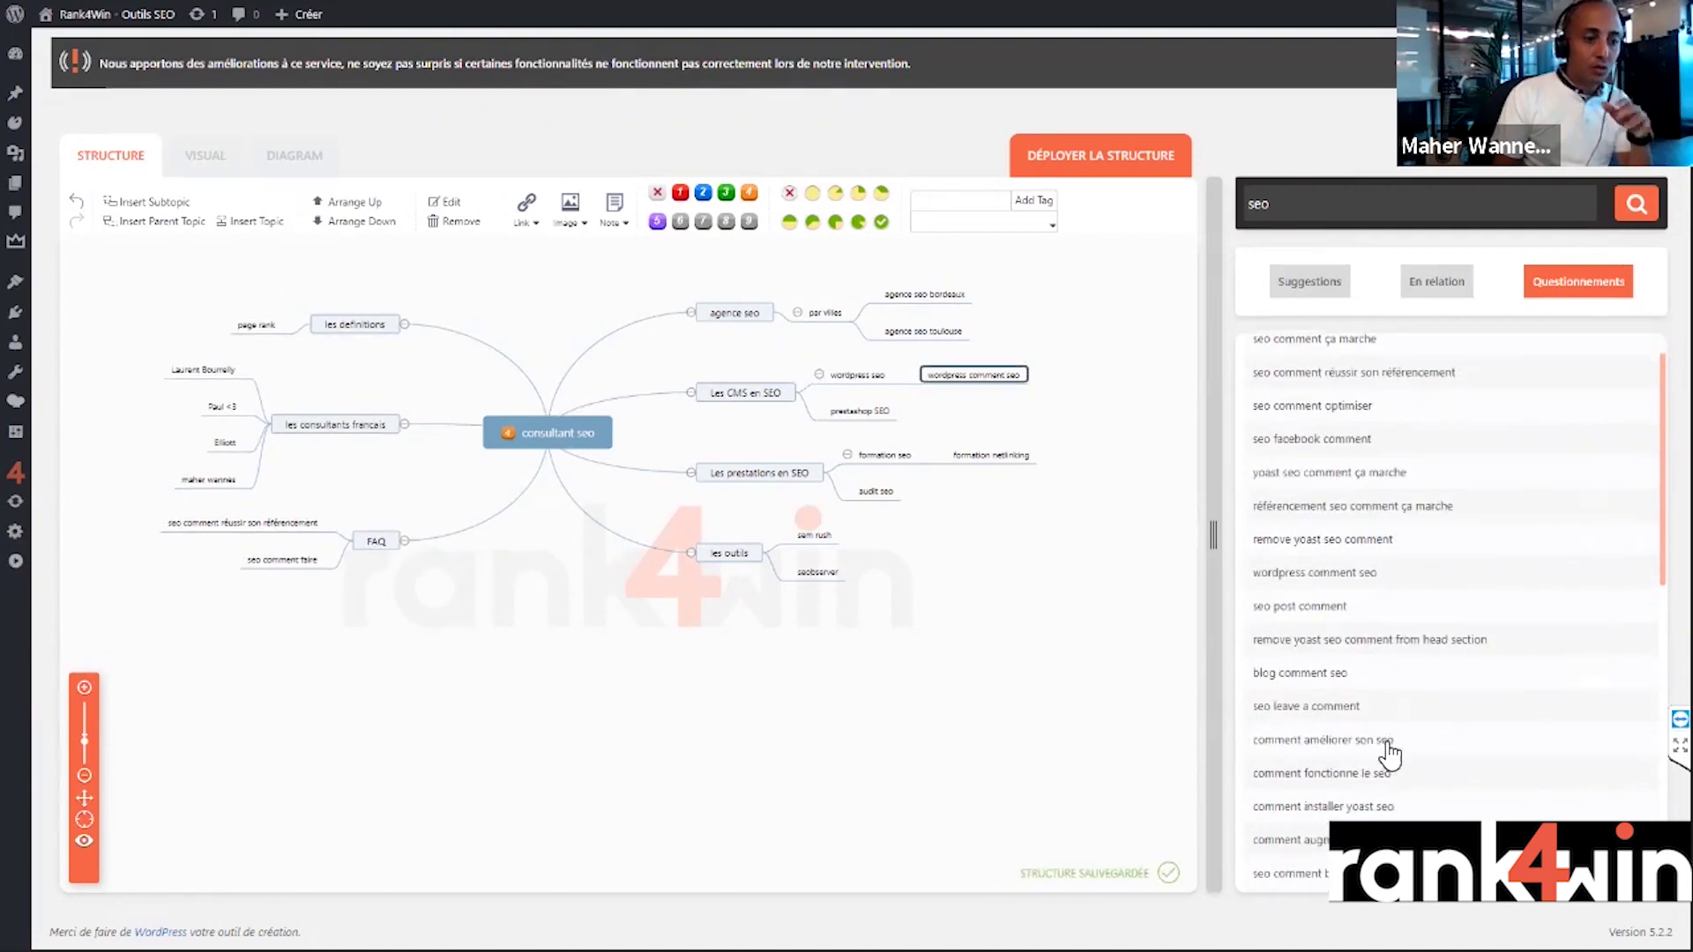
scroll(1401, 388, "up", 1)
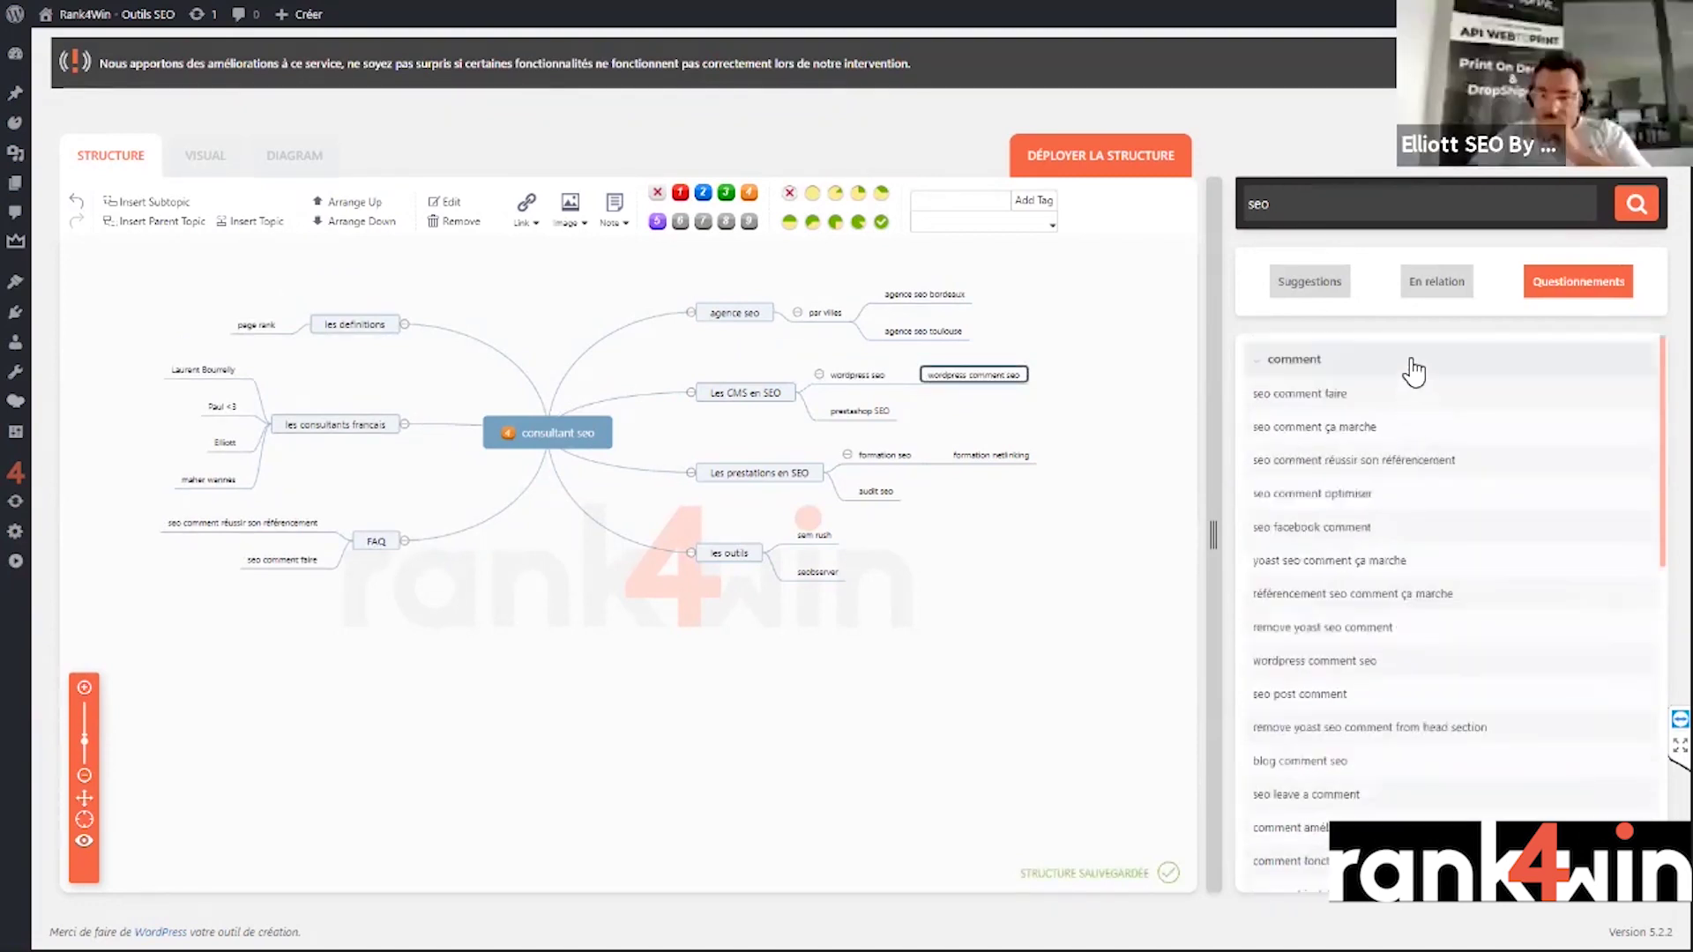
left_click(1410, 361)
scroll(1411, 564, "down", 2)
left_click(1342, 708)
scroll(1418, 556, "down", 2)
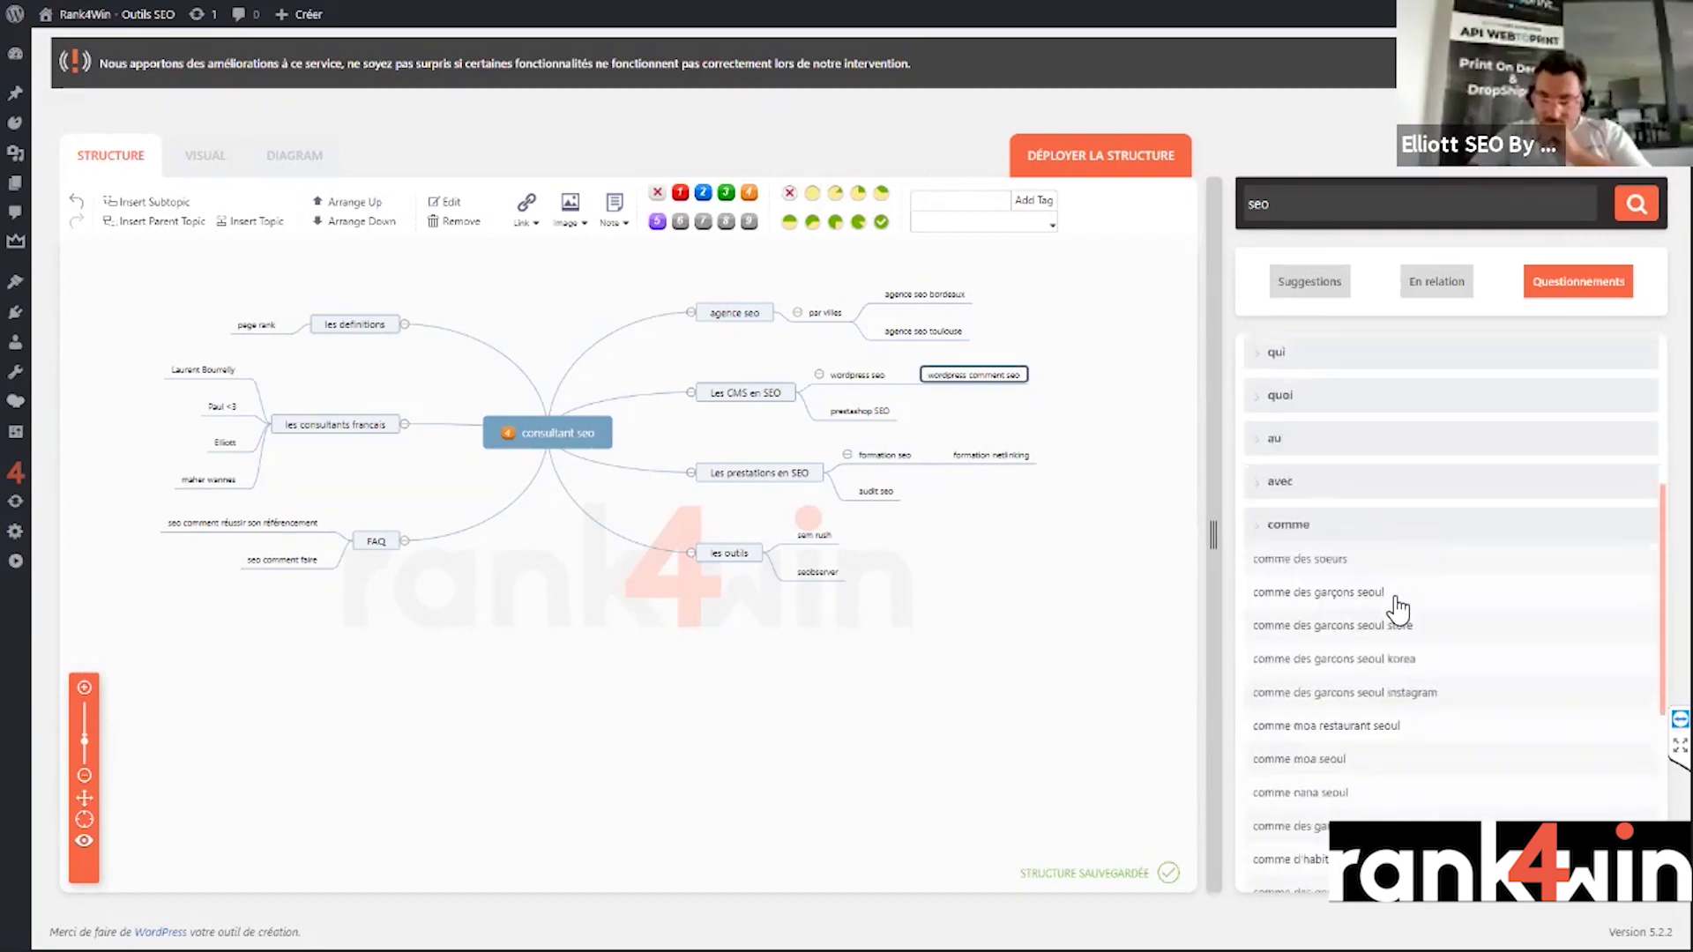
left_click(1344, 485)
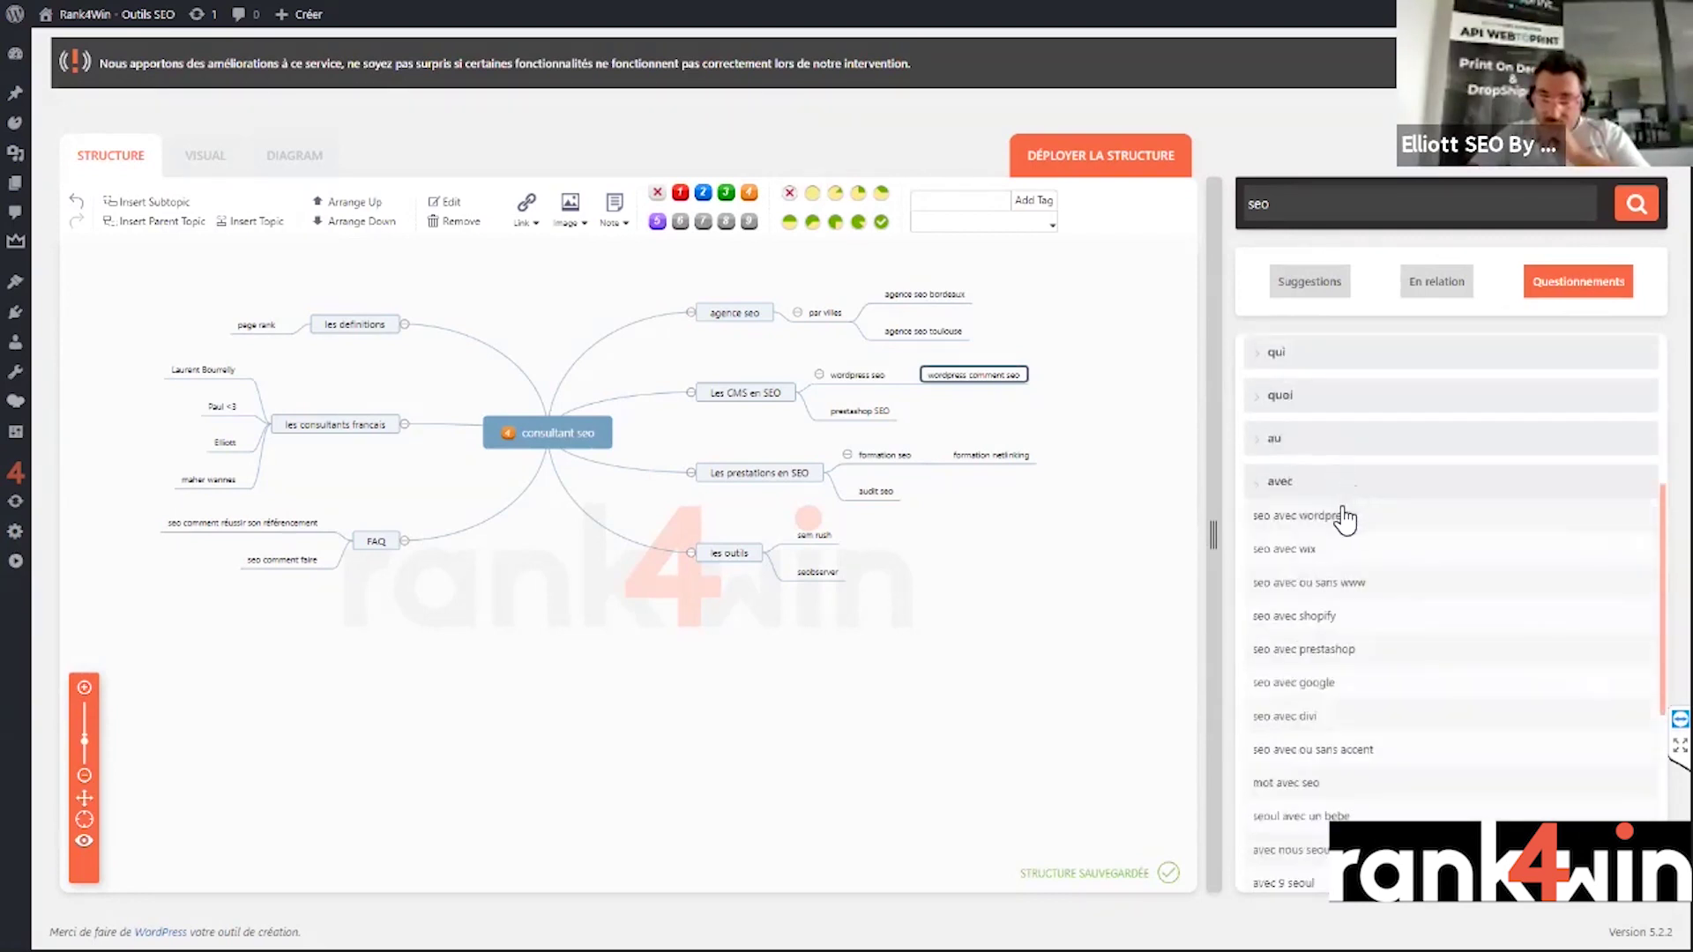
left_click_drag(1320, 516, 1235, 472)
left_click(1182, 473)
left_click_drag(1342, 529, 906, 387)
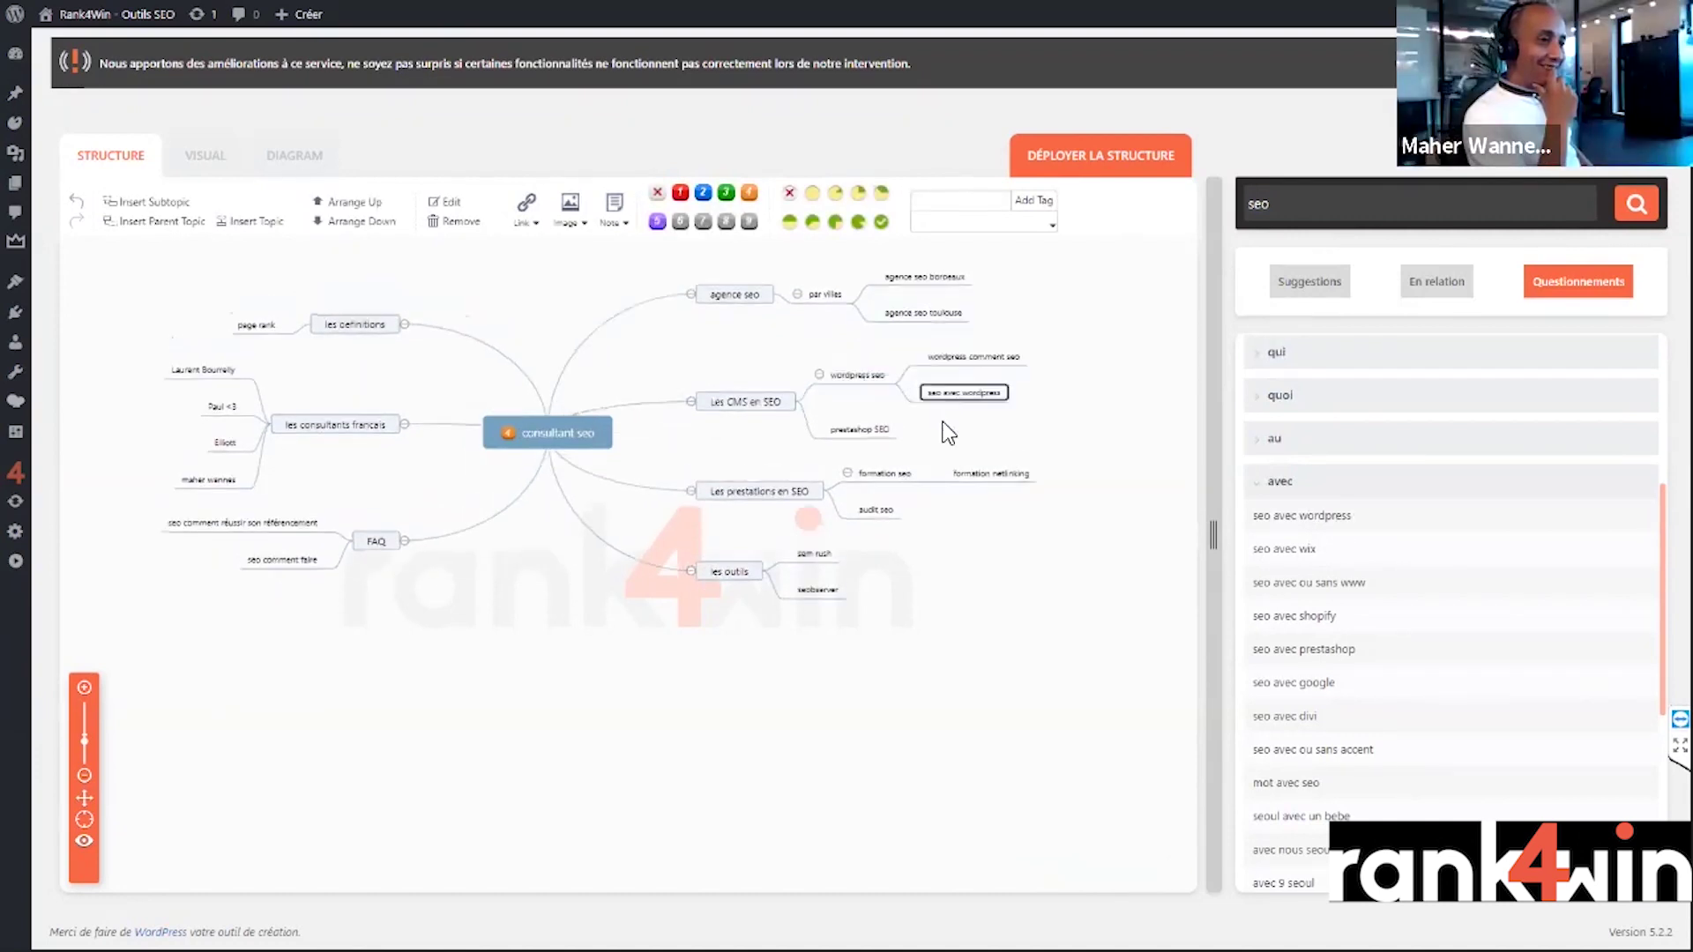
left_click(1030, 448)
- Add 'seo avec shopify' to the map and move it under Les CMS en SEO
scroll(1385, 609, "down", 1)
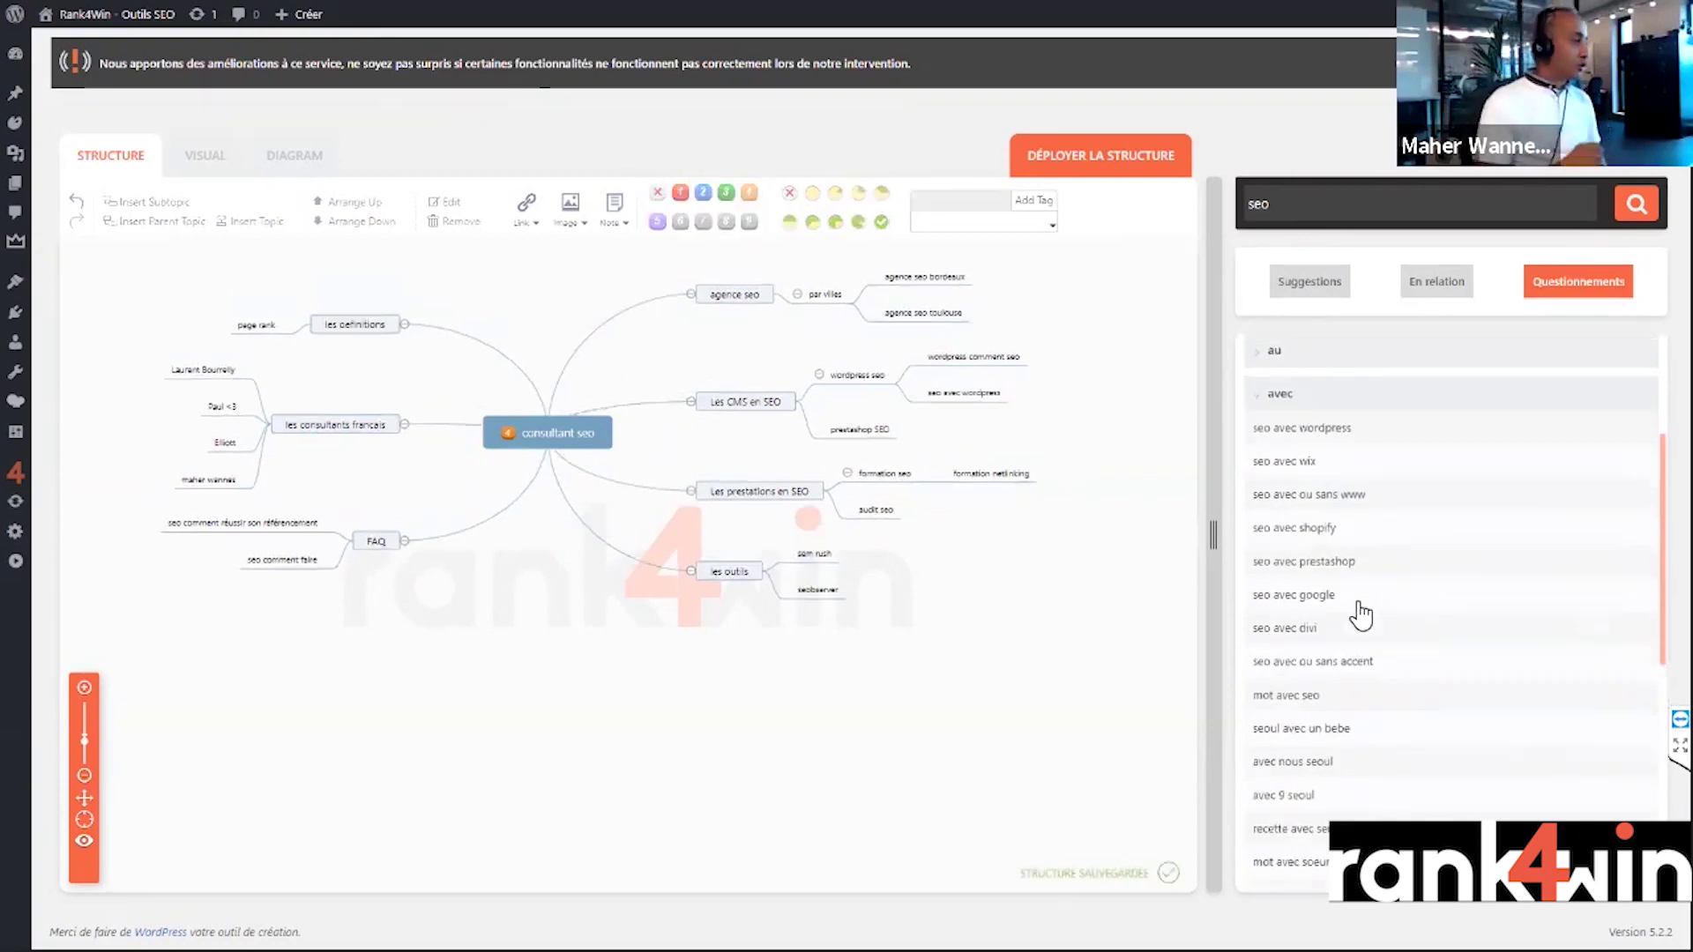
left_click(1322, 532)
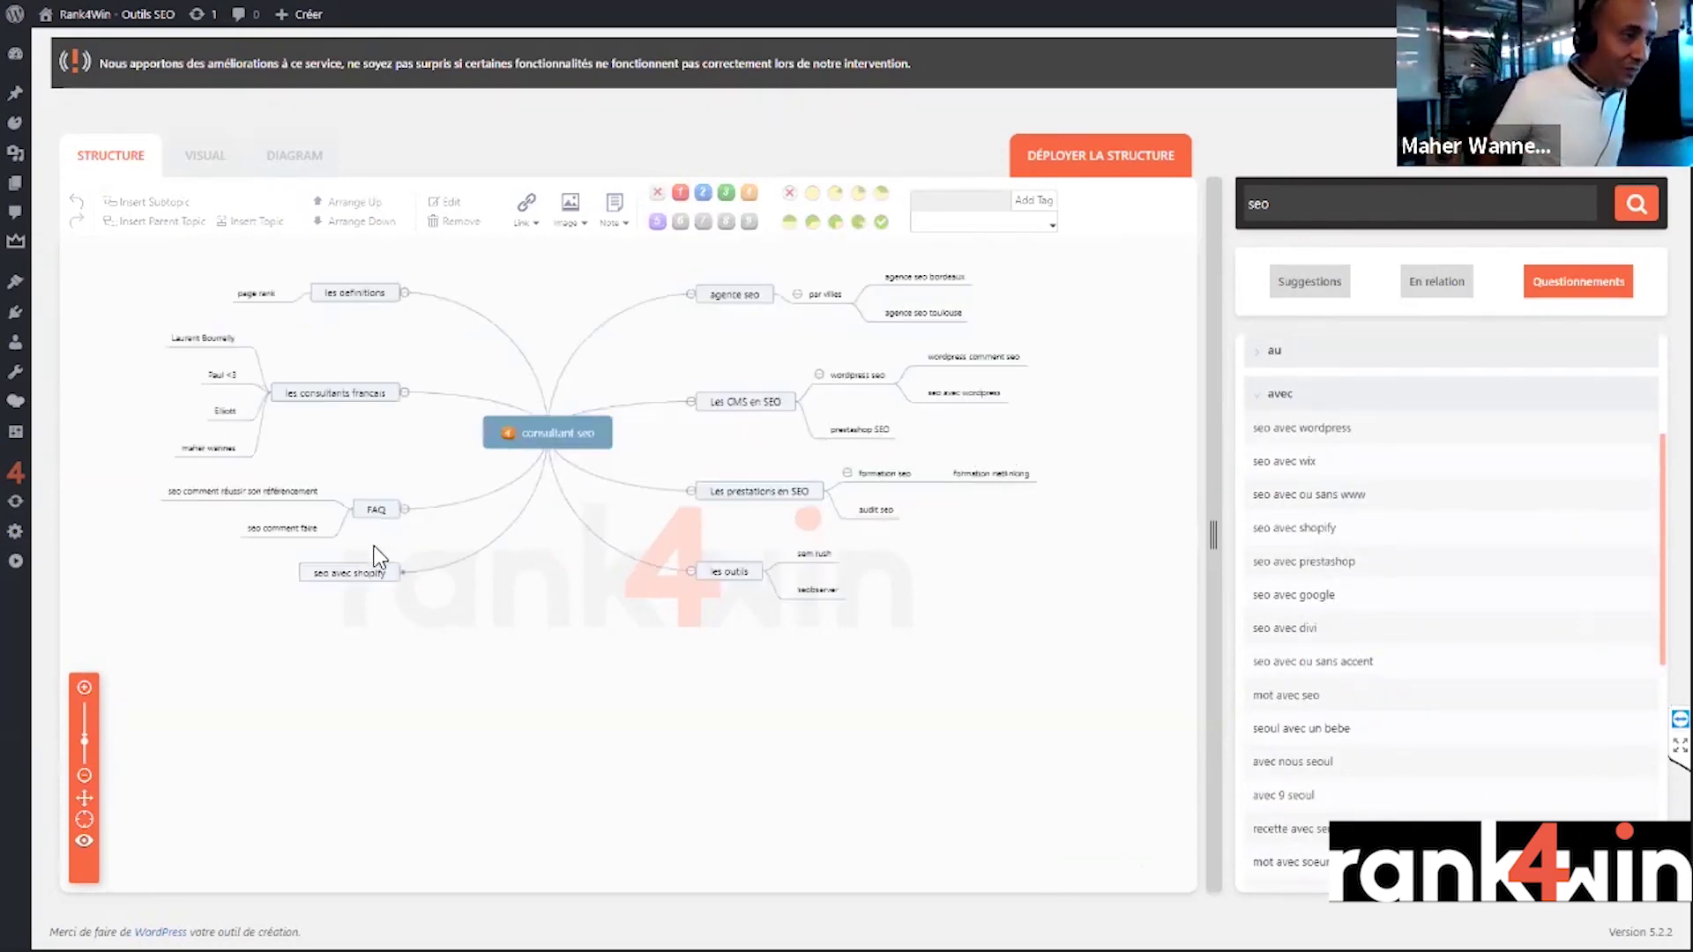
left_click_drag(379, 569, 773, 464)
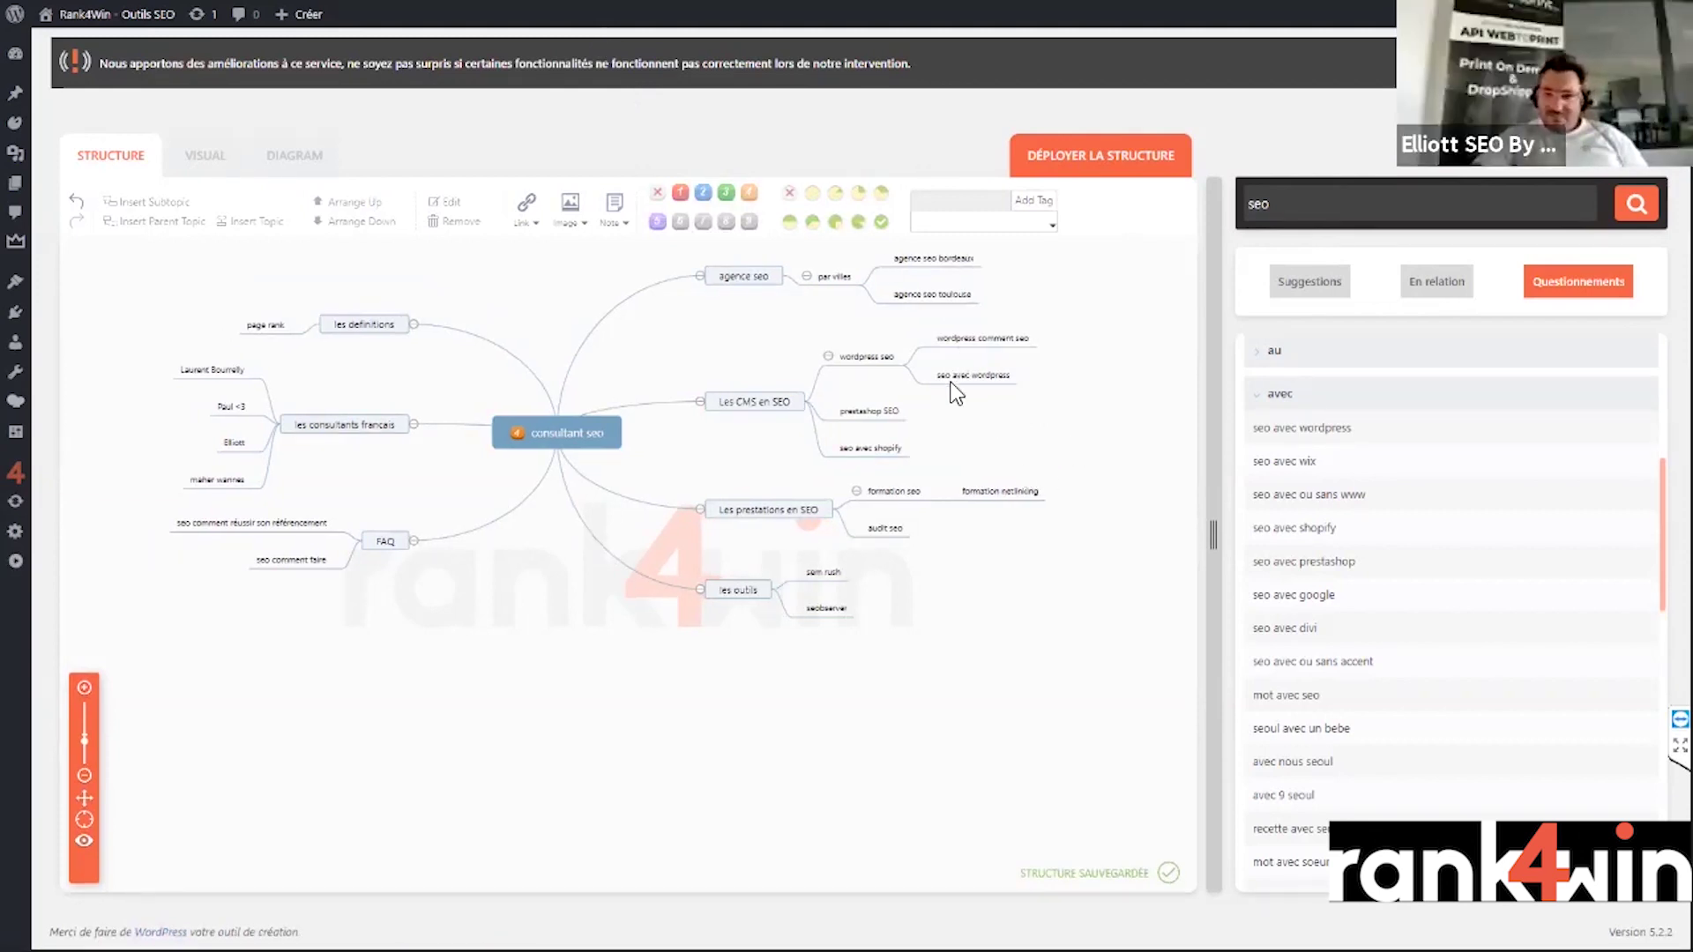
left_click_drag(565, 445, 651, 516)
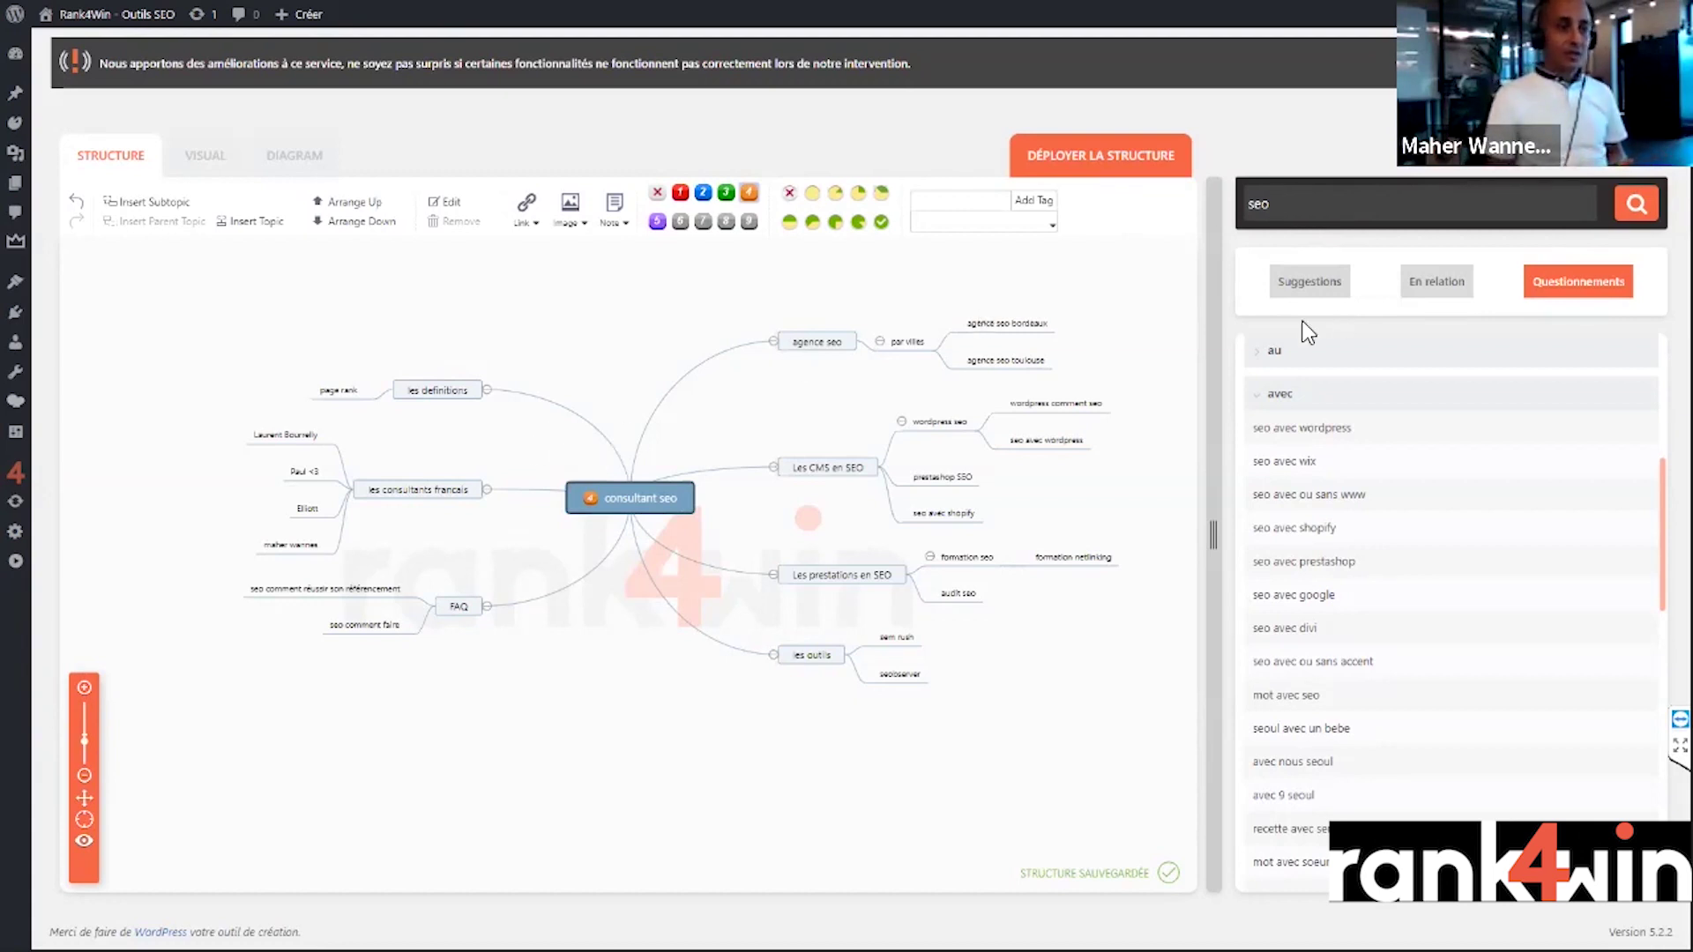
- Review the suggested keywords with volume and CPC, then the keywords related to seo
left_click(1310, 281)
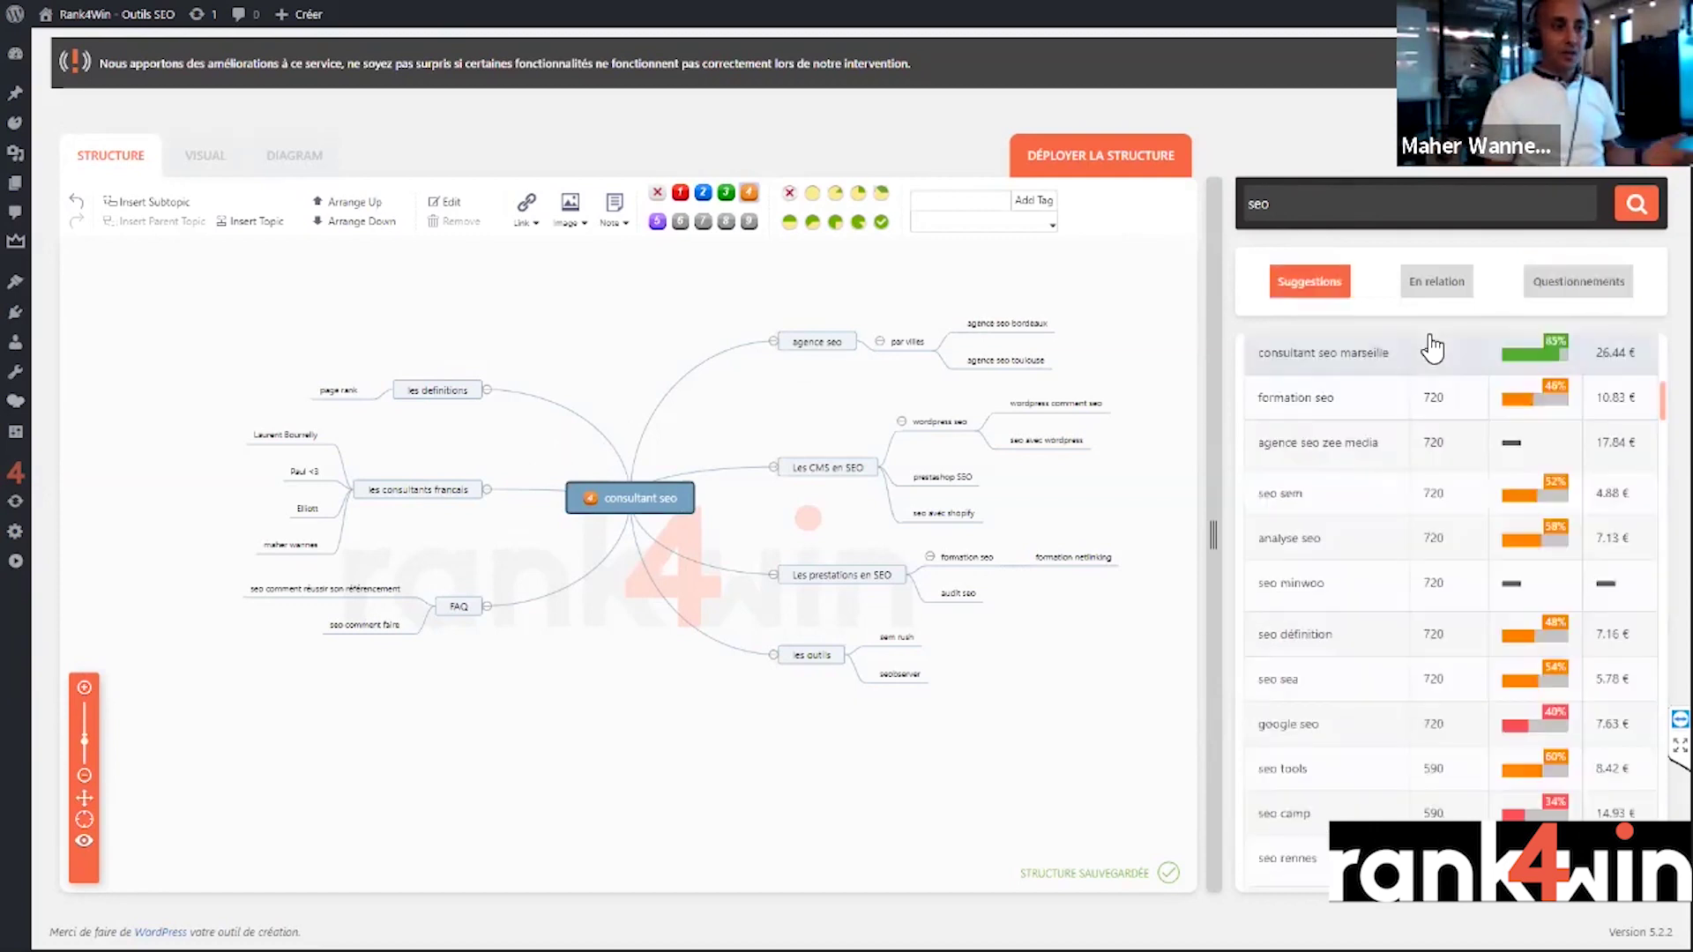
scroll(1390, 439, "up", 2)
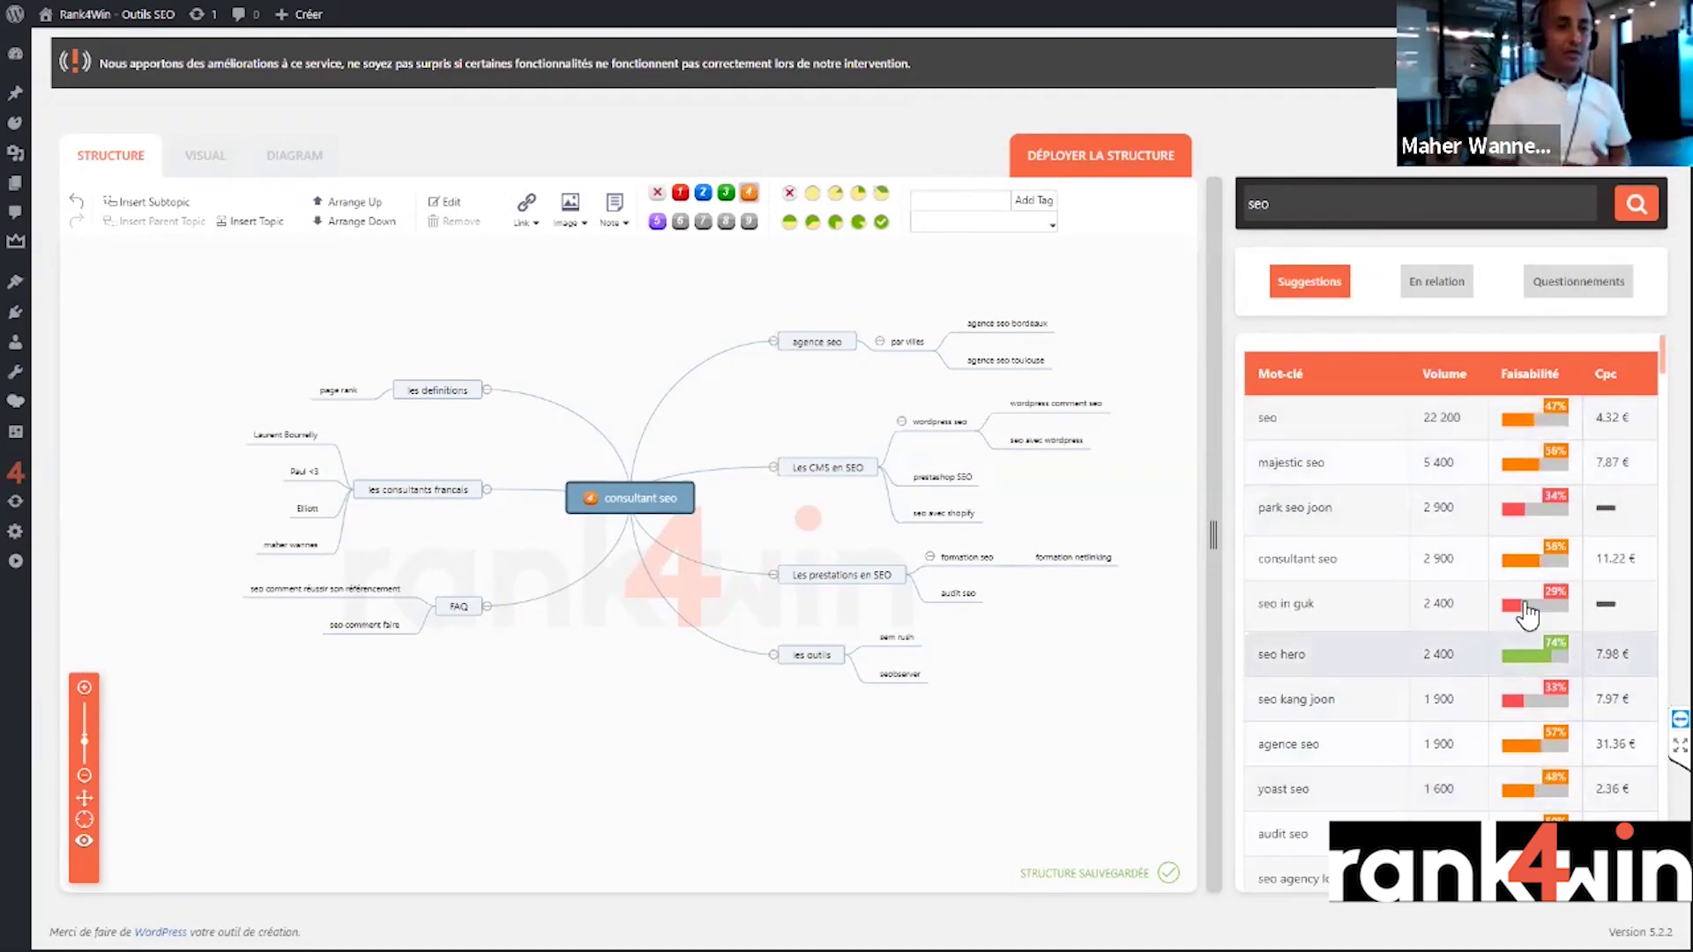
left_click(1438, 298)
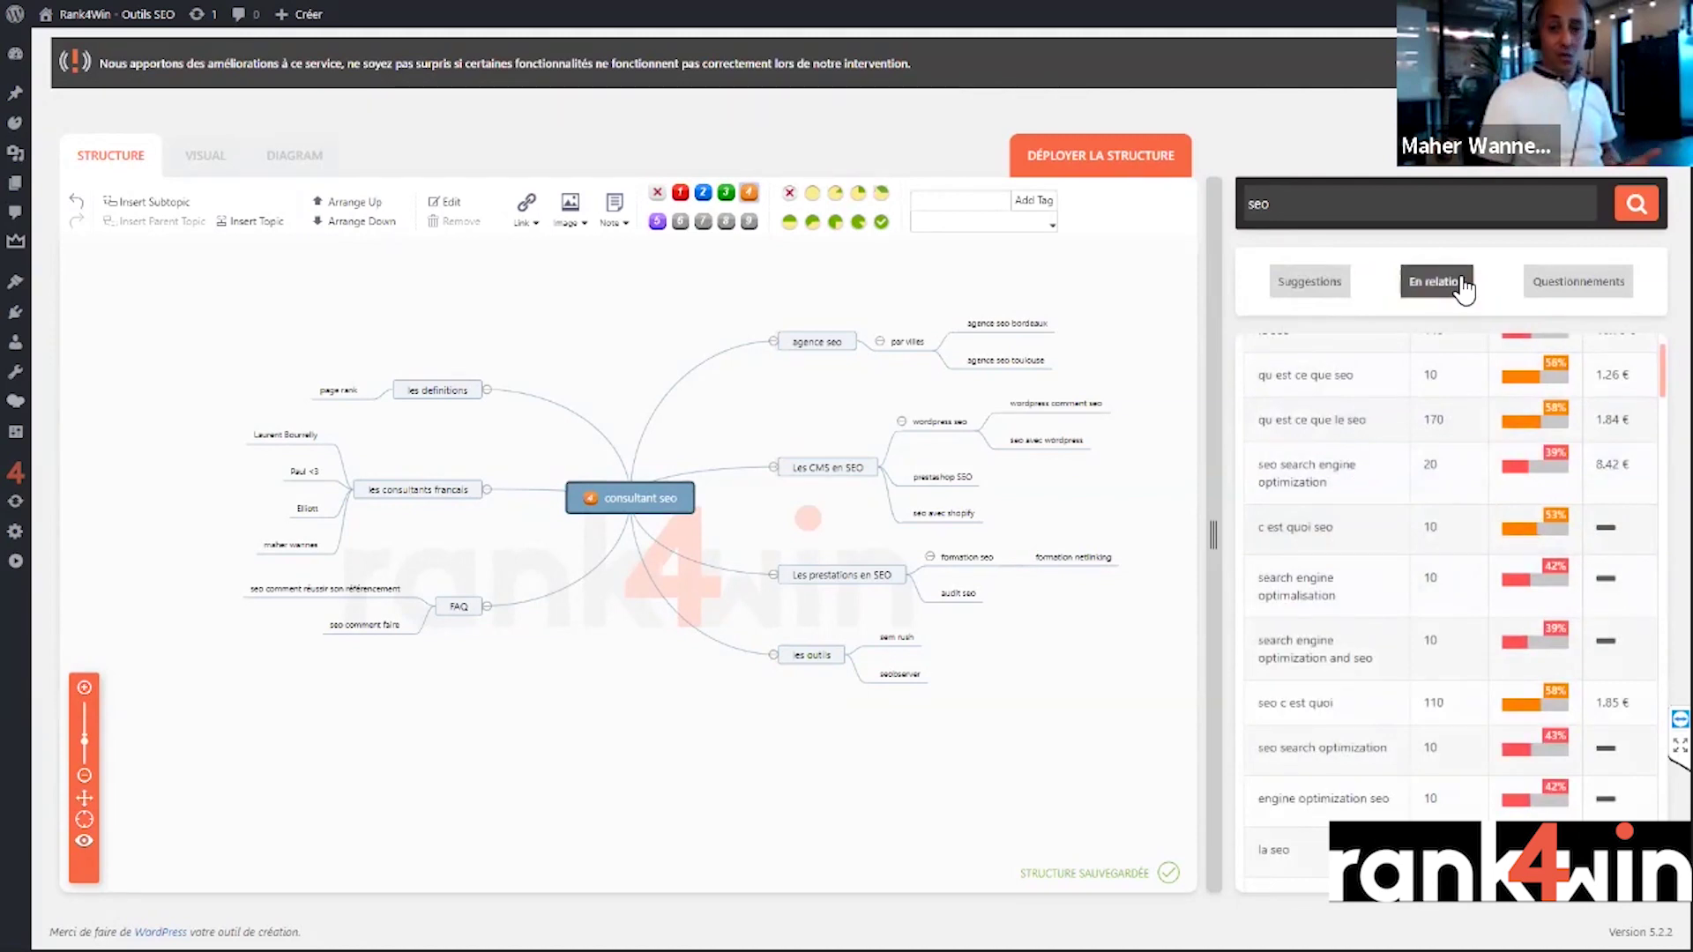
- Return to the question keywords and collapse the 'avec' and 'comme' groups
left_click(1566, 283)
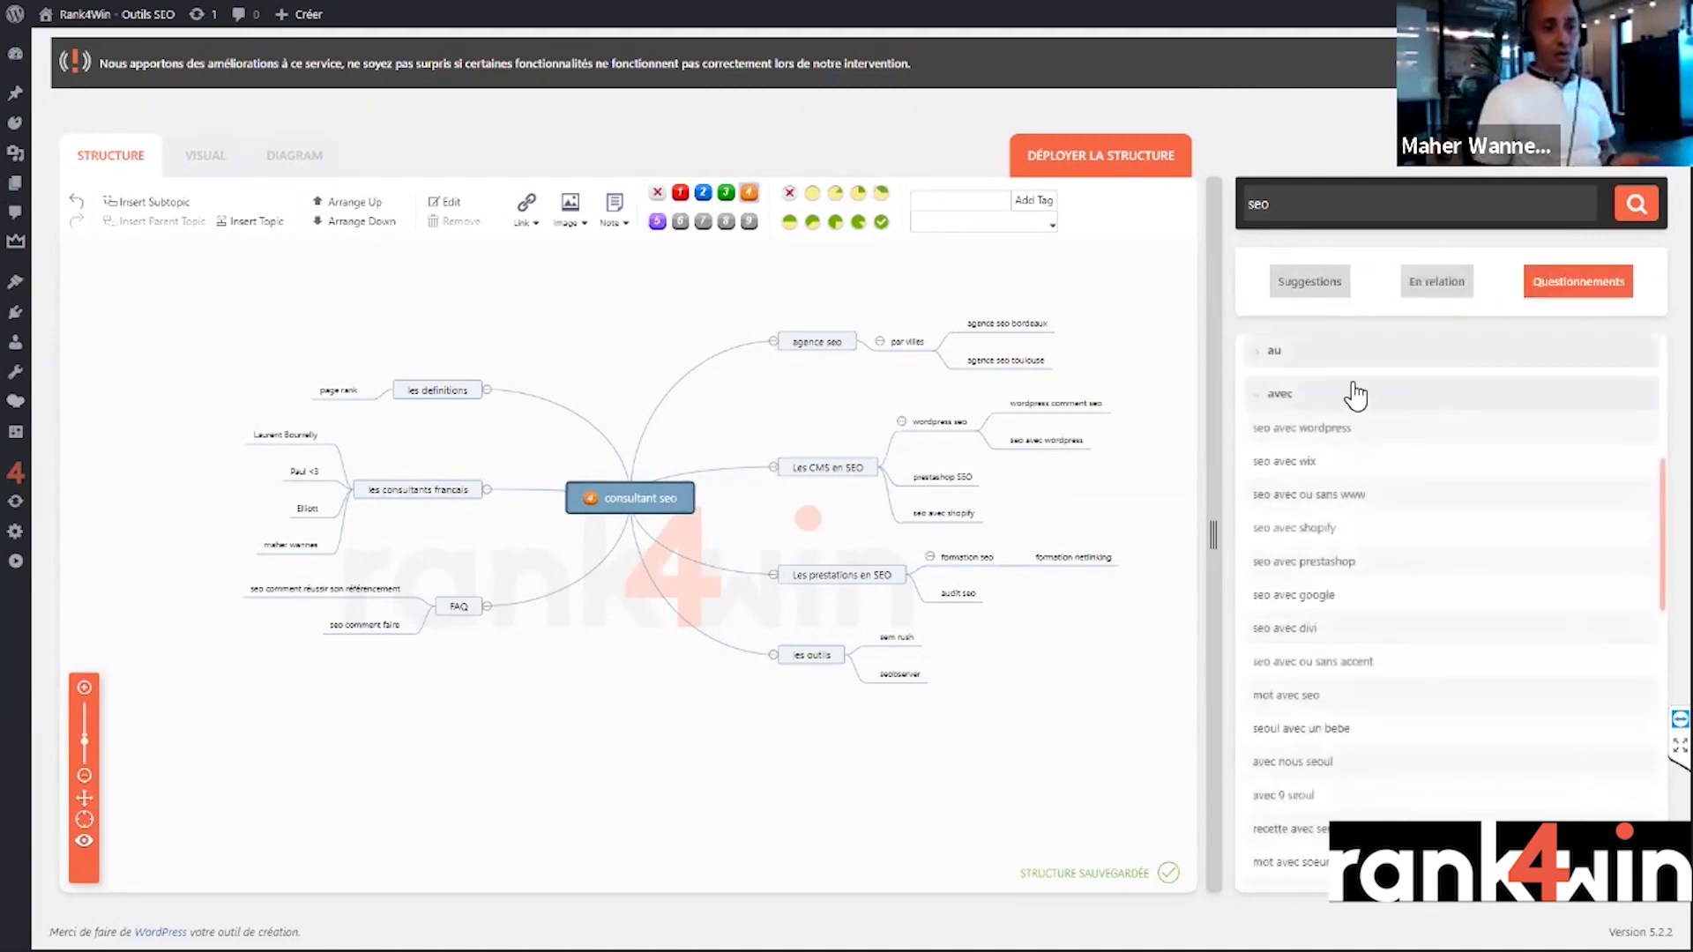
left_click(1345, 395)
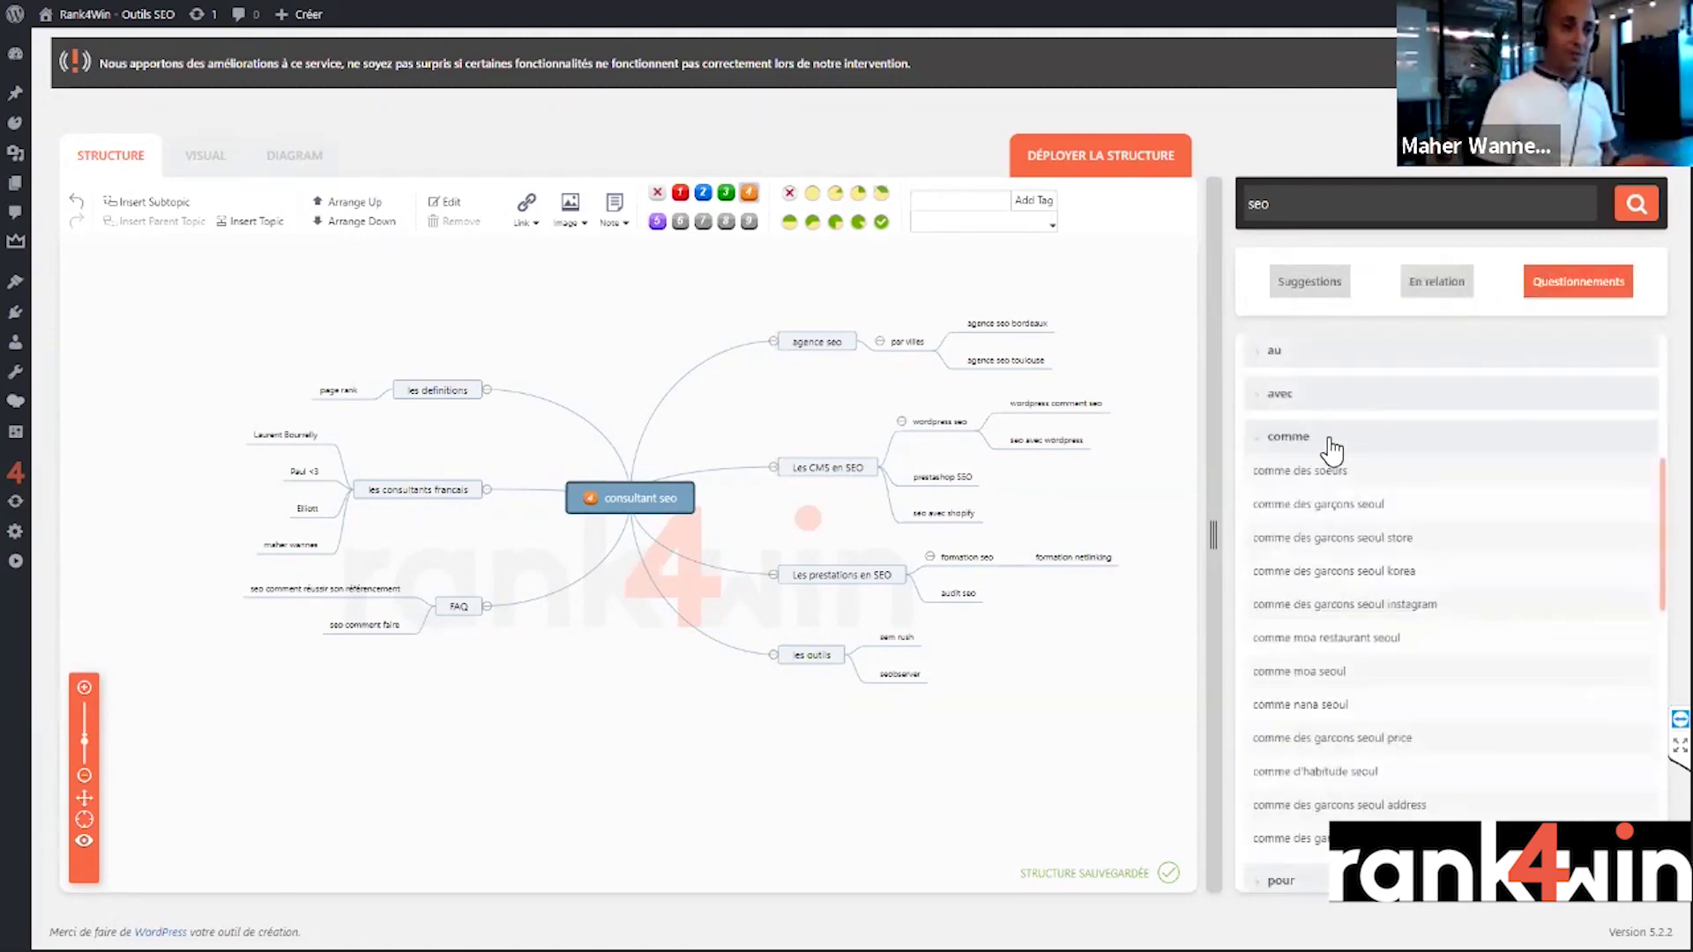
left_click(1330, 441)
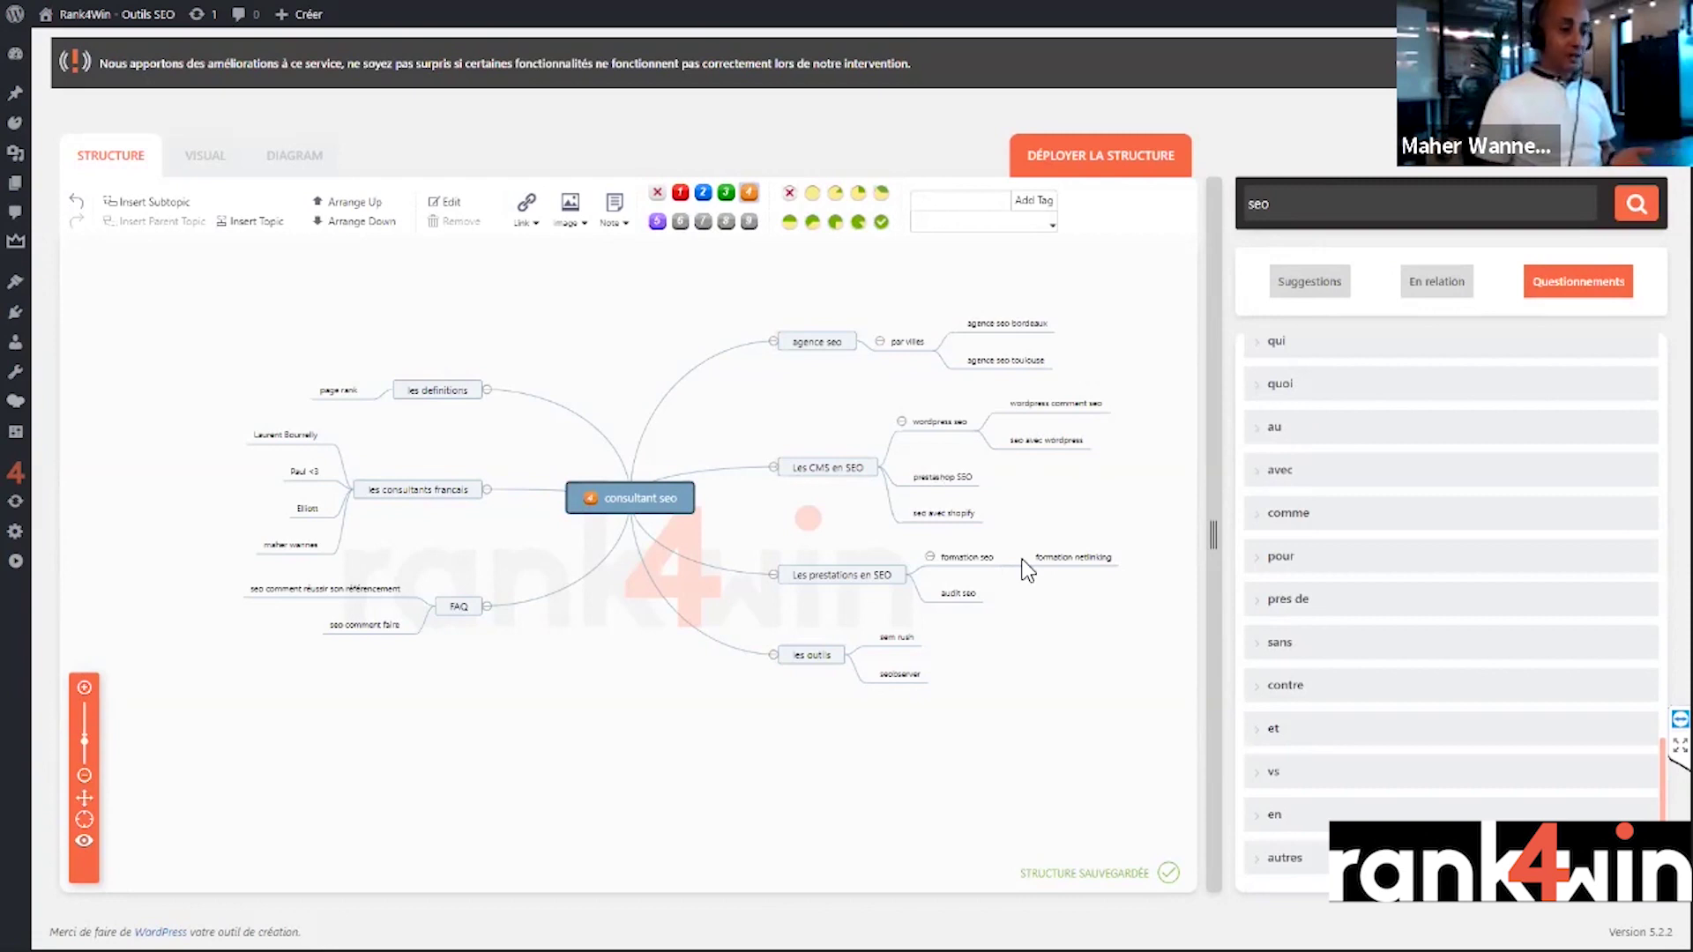
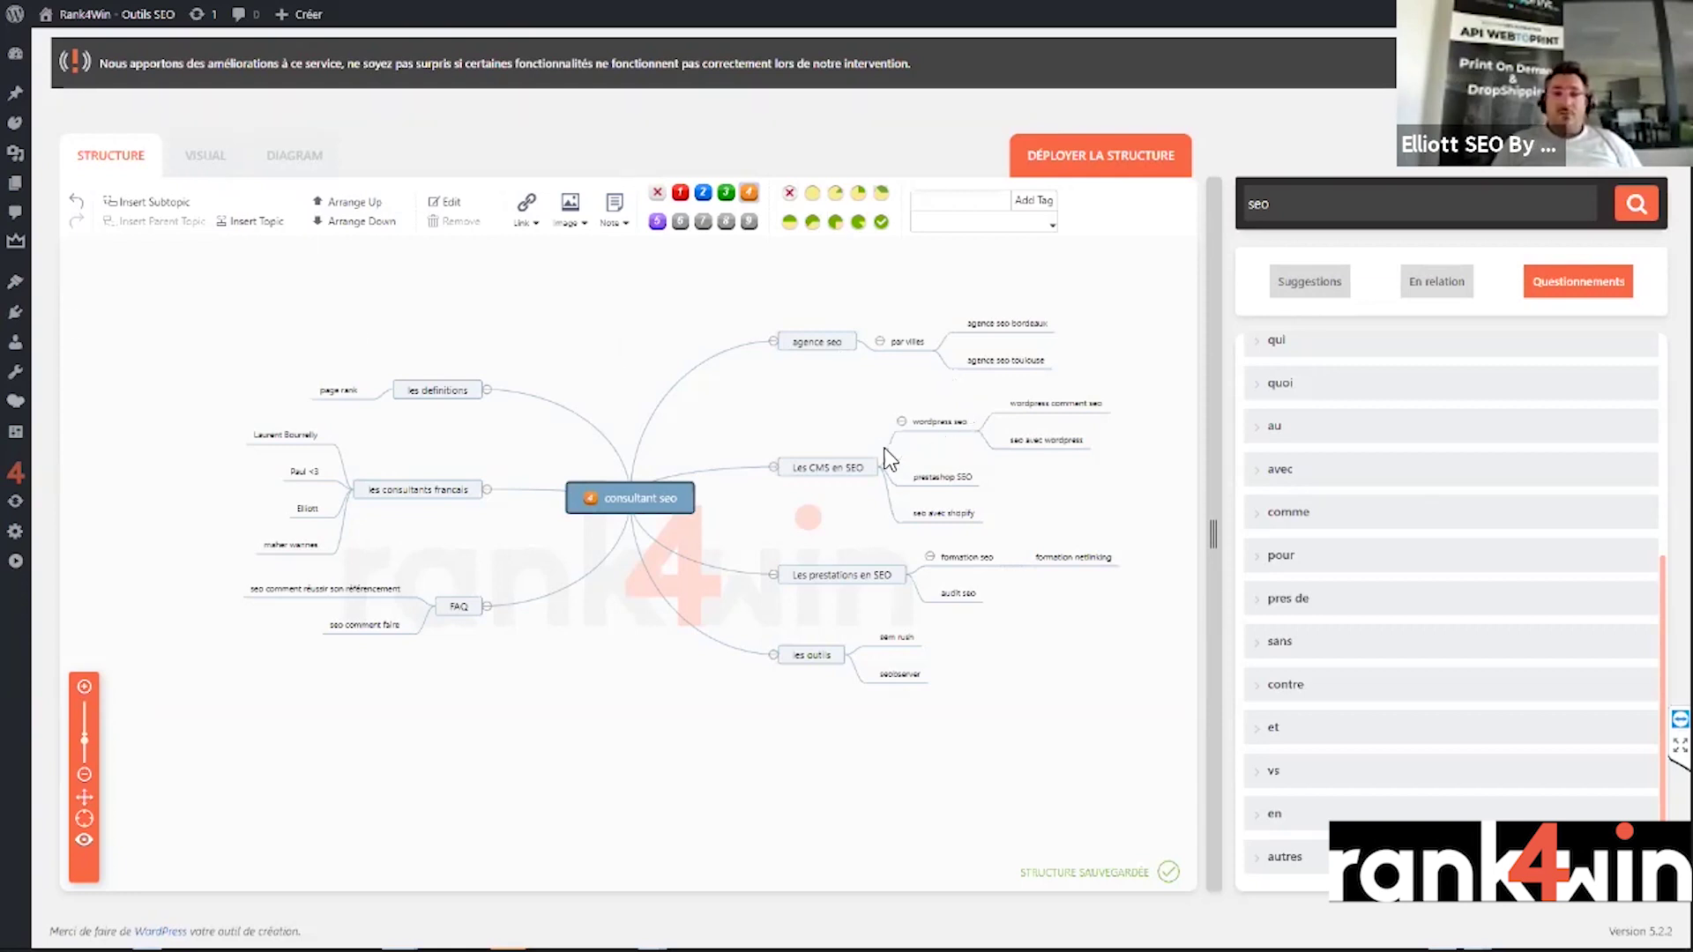
- Select the FAQ topic and switch the mind map editor to the VISUAL tab
left_click(459, 608)
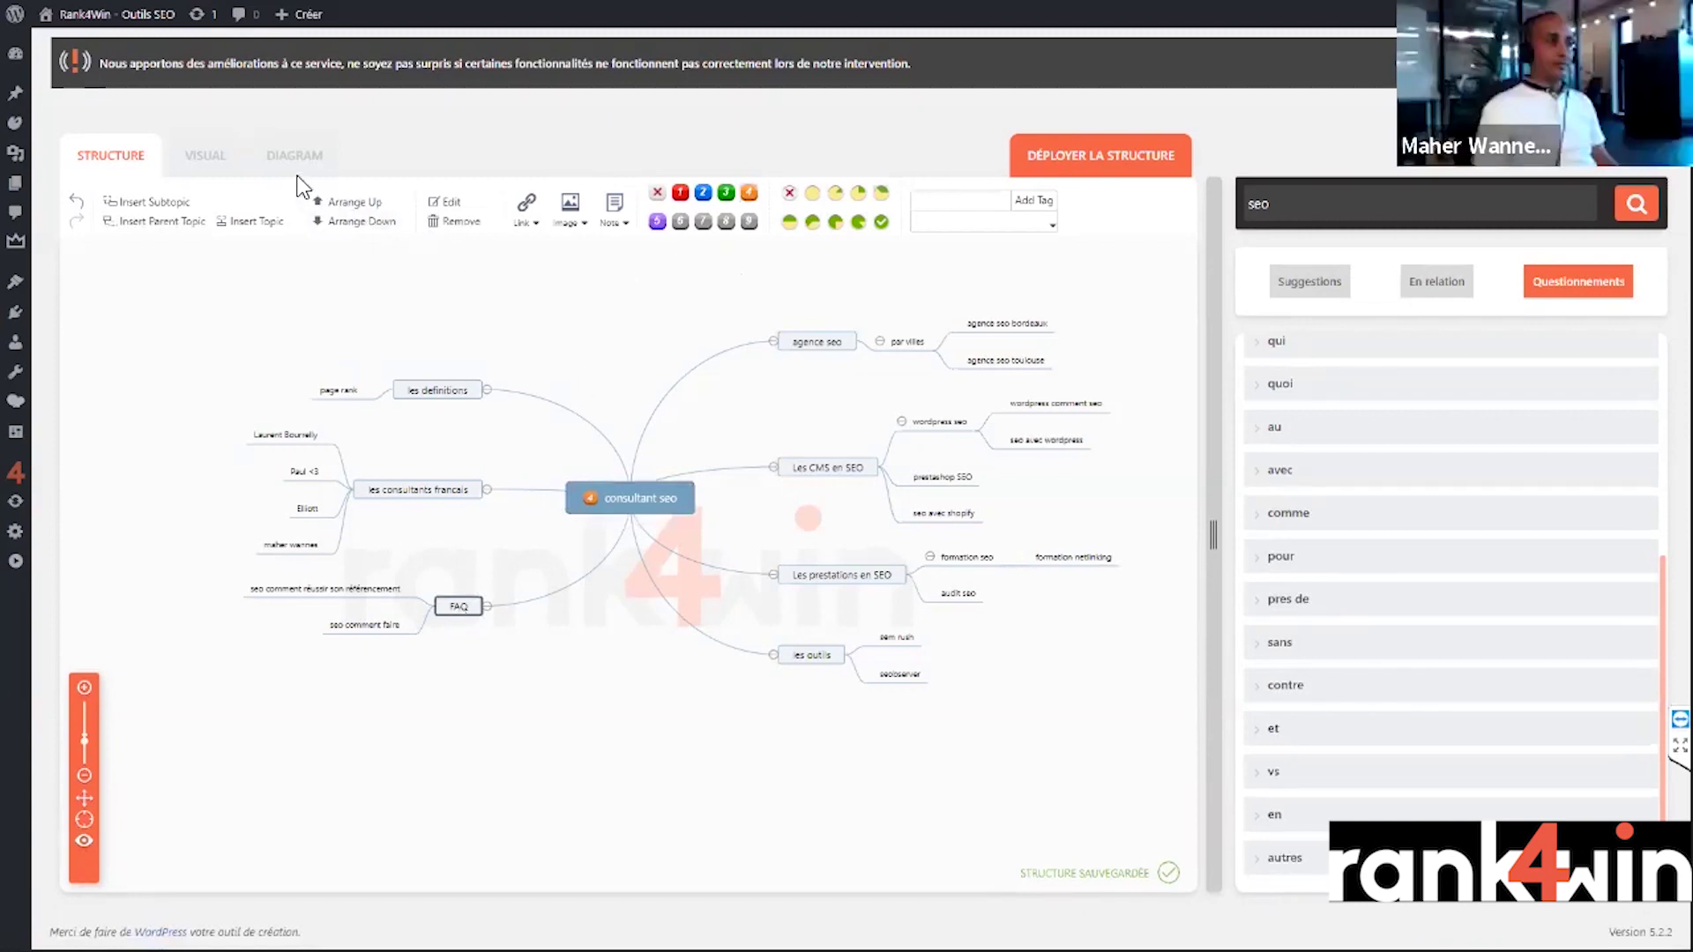
left_click(222, 163)
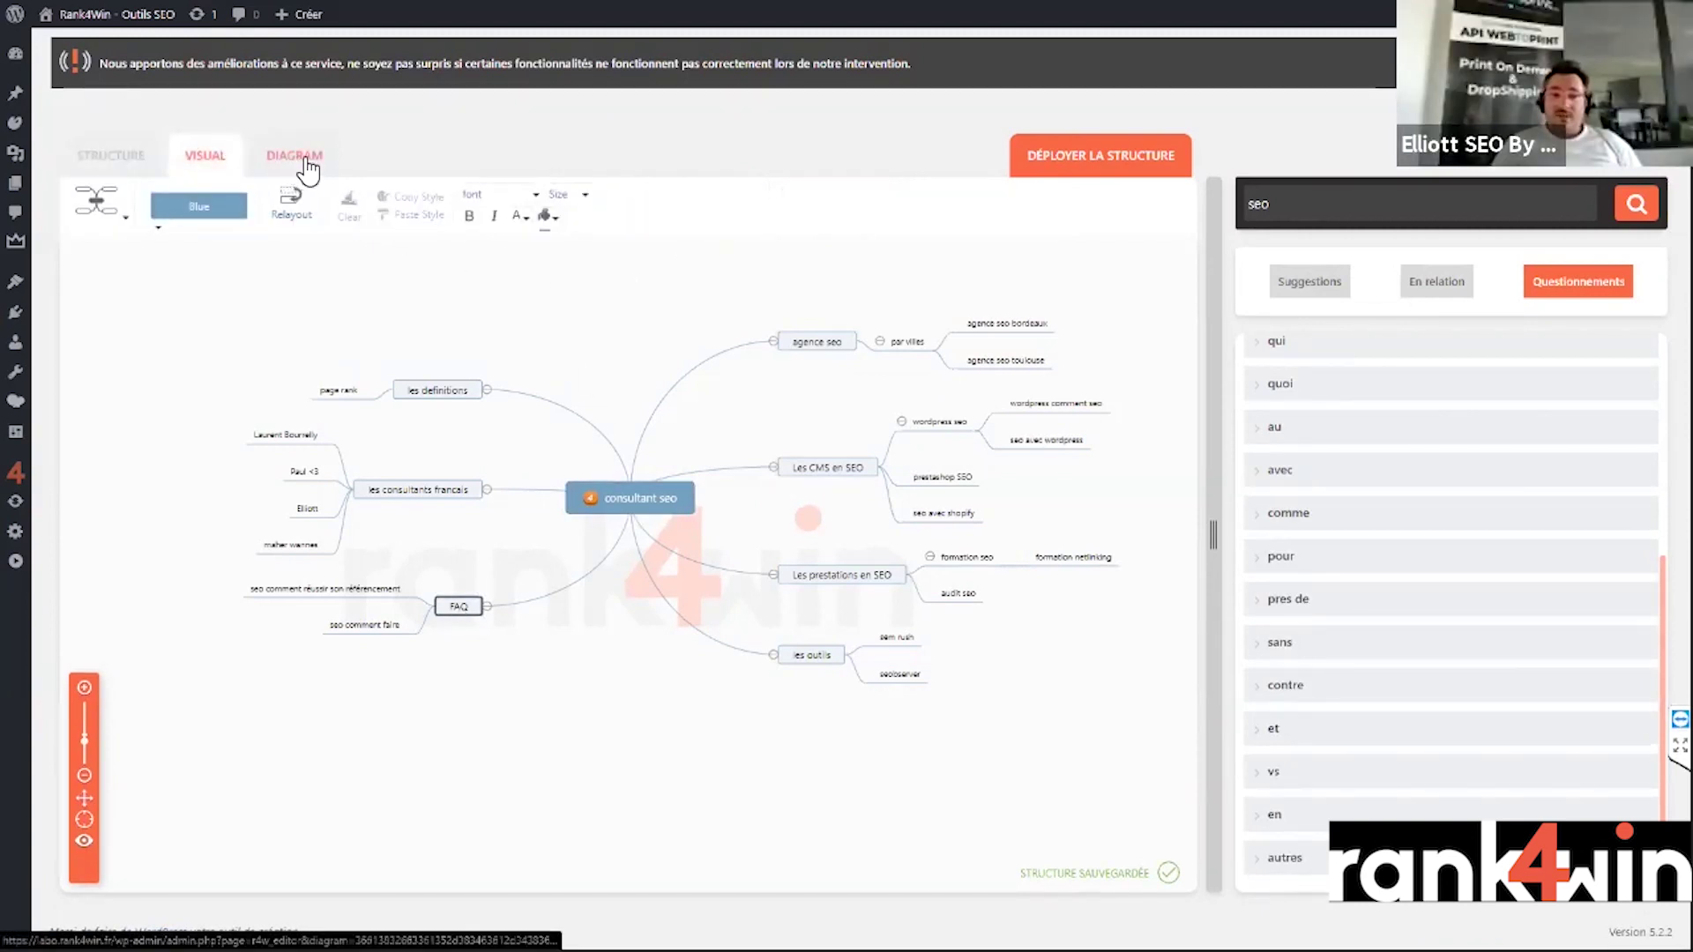
- Give the selected topic a red fill colour
left_click(554, 217)
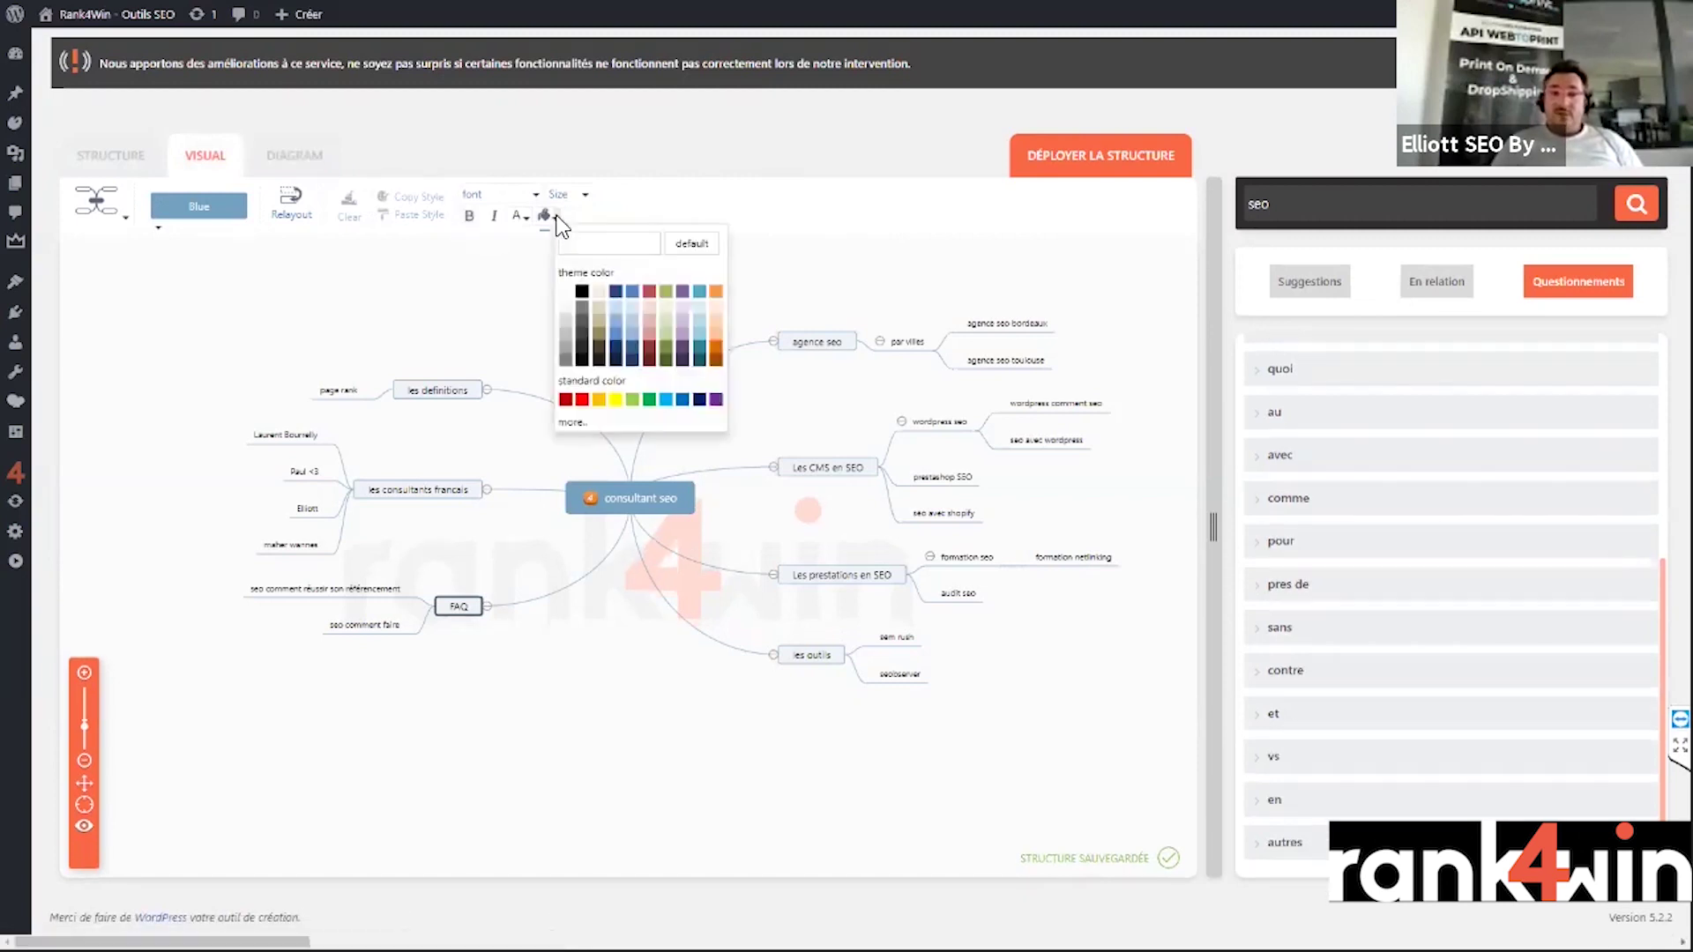
left_click(582, 399)
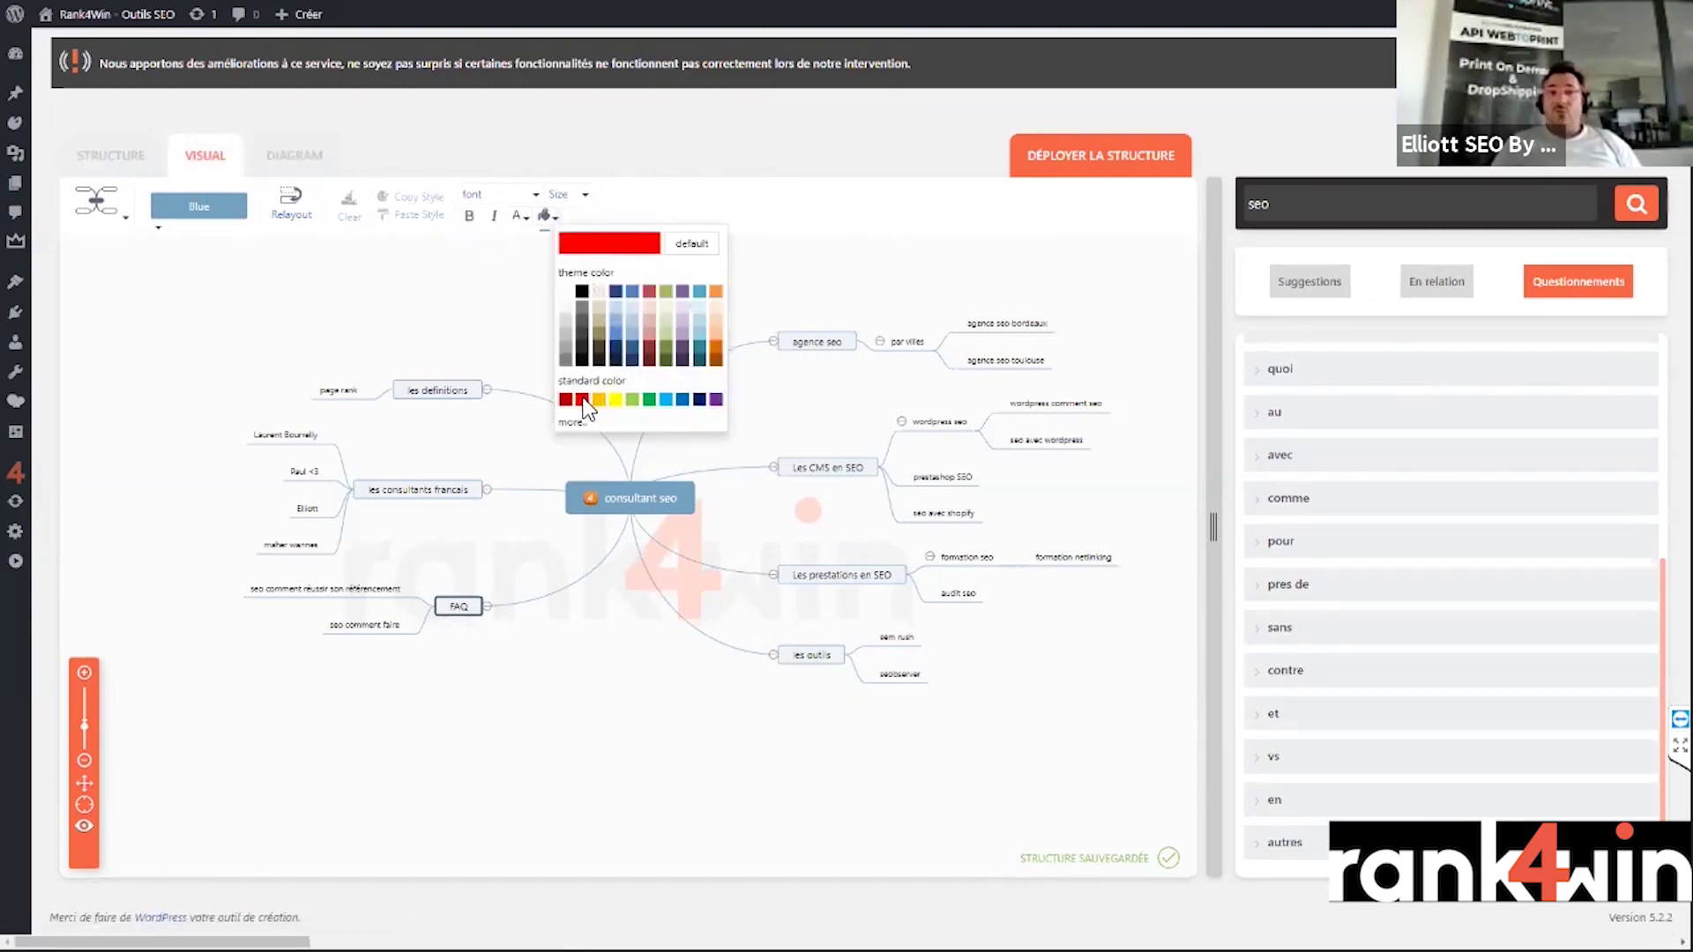
left_click(608, 401)
- Make the FAQ and les consultants francais topic labels bold
left_click(463, 608)
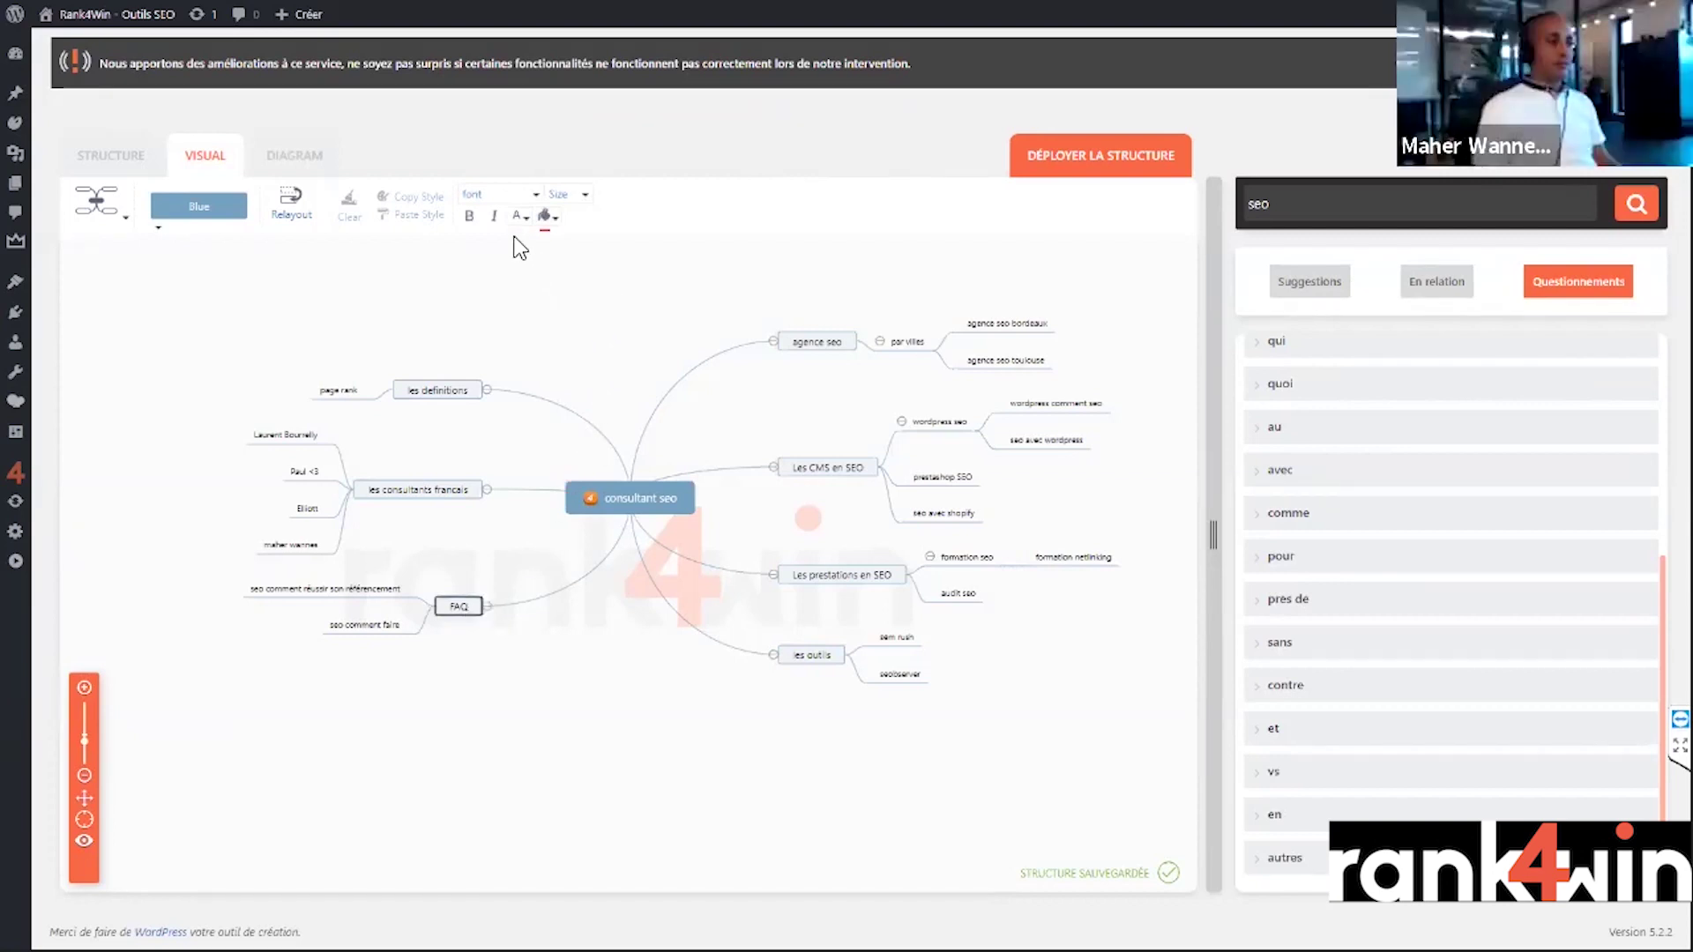
left_click(469, 216)
left_click(617, 396)
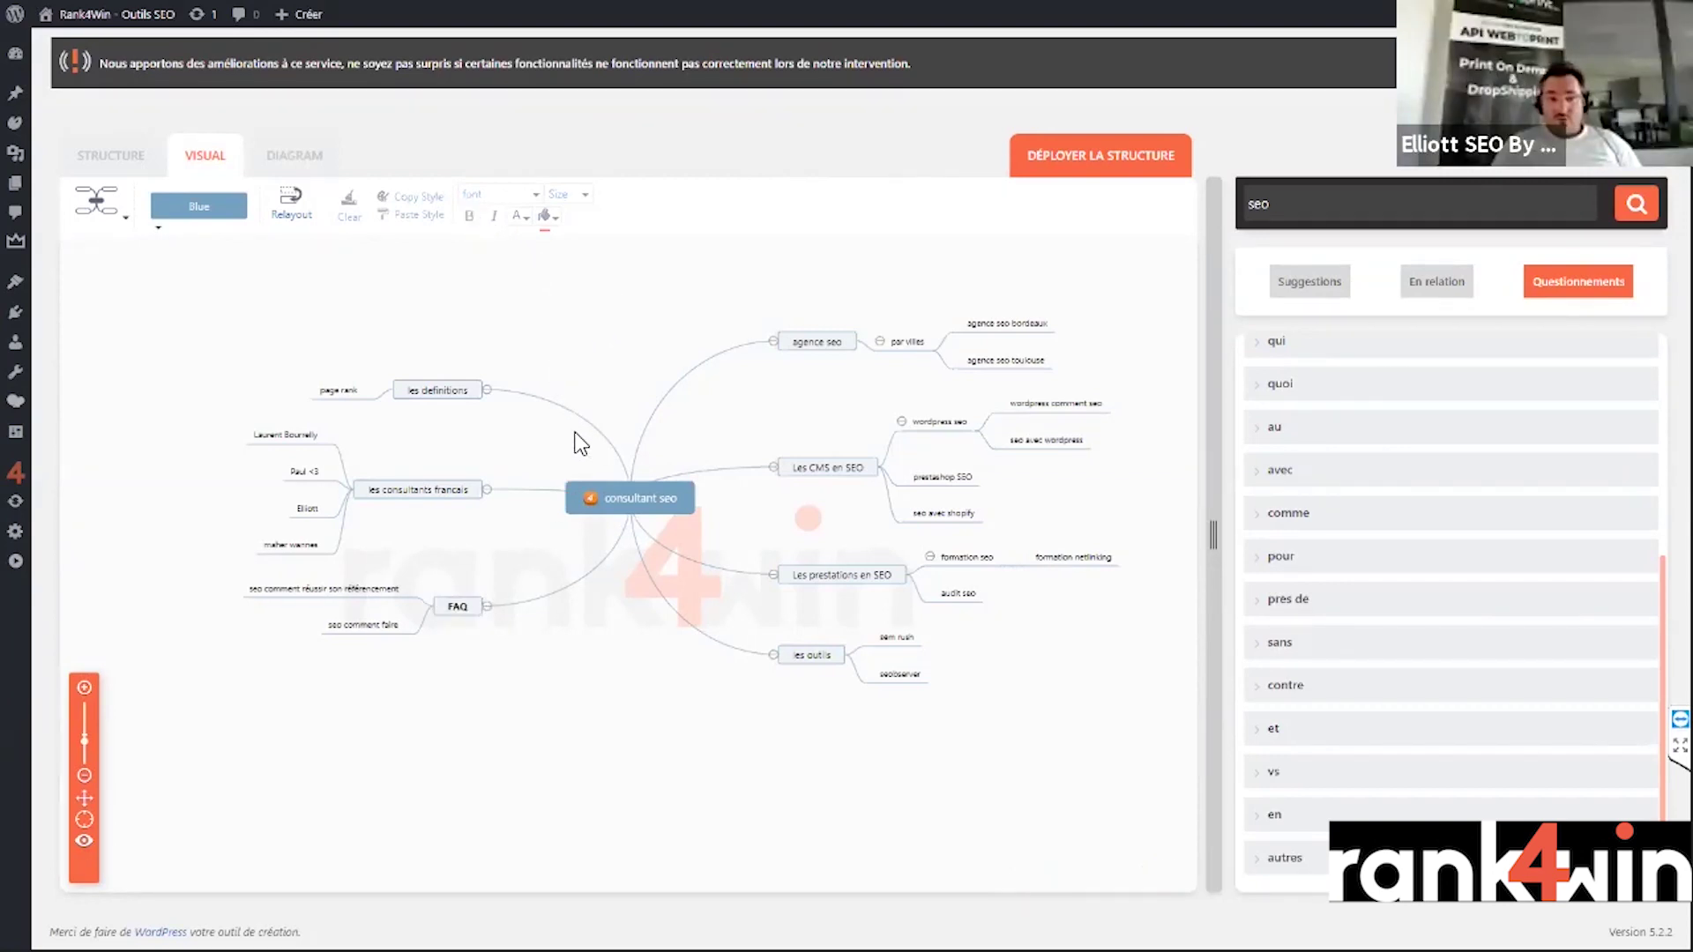
left_click(429, 491)
left_click(469, 216)
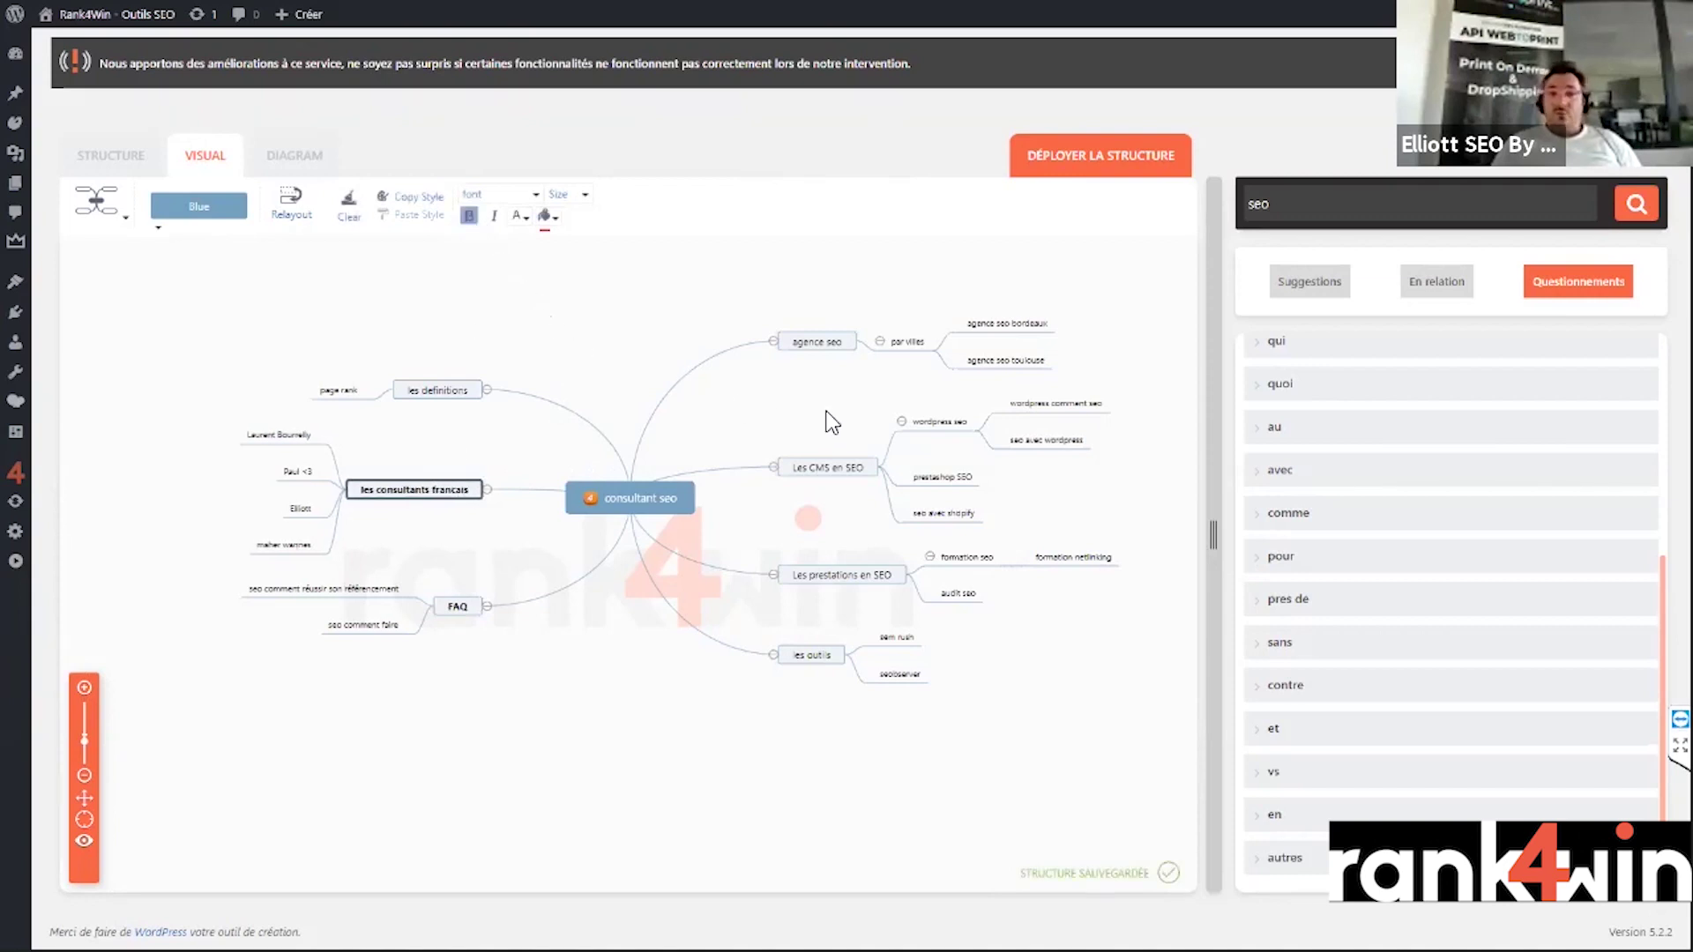
- Select the whole agence seo branch and return to the STRUCTURE tab
left_click(829, 343)
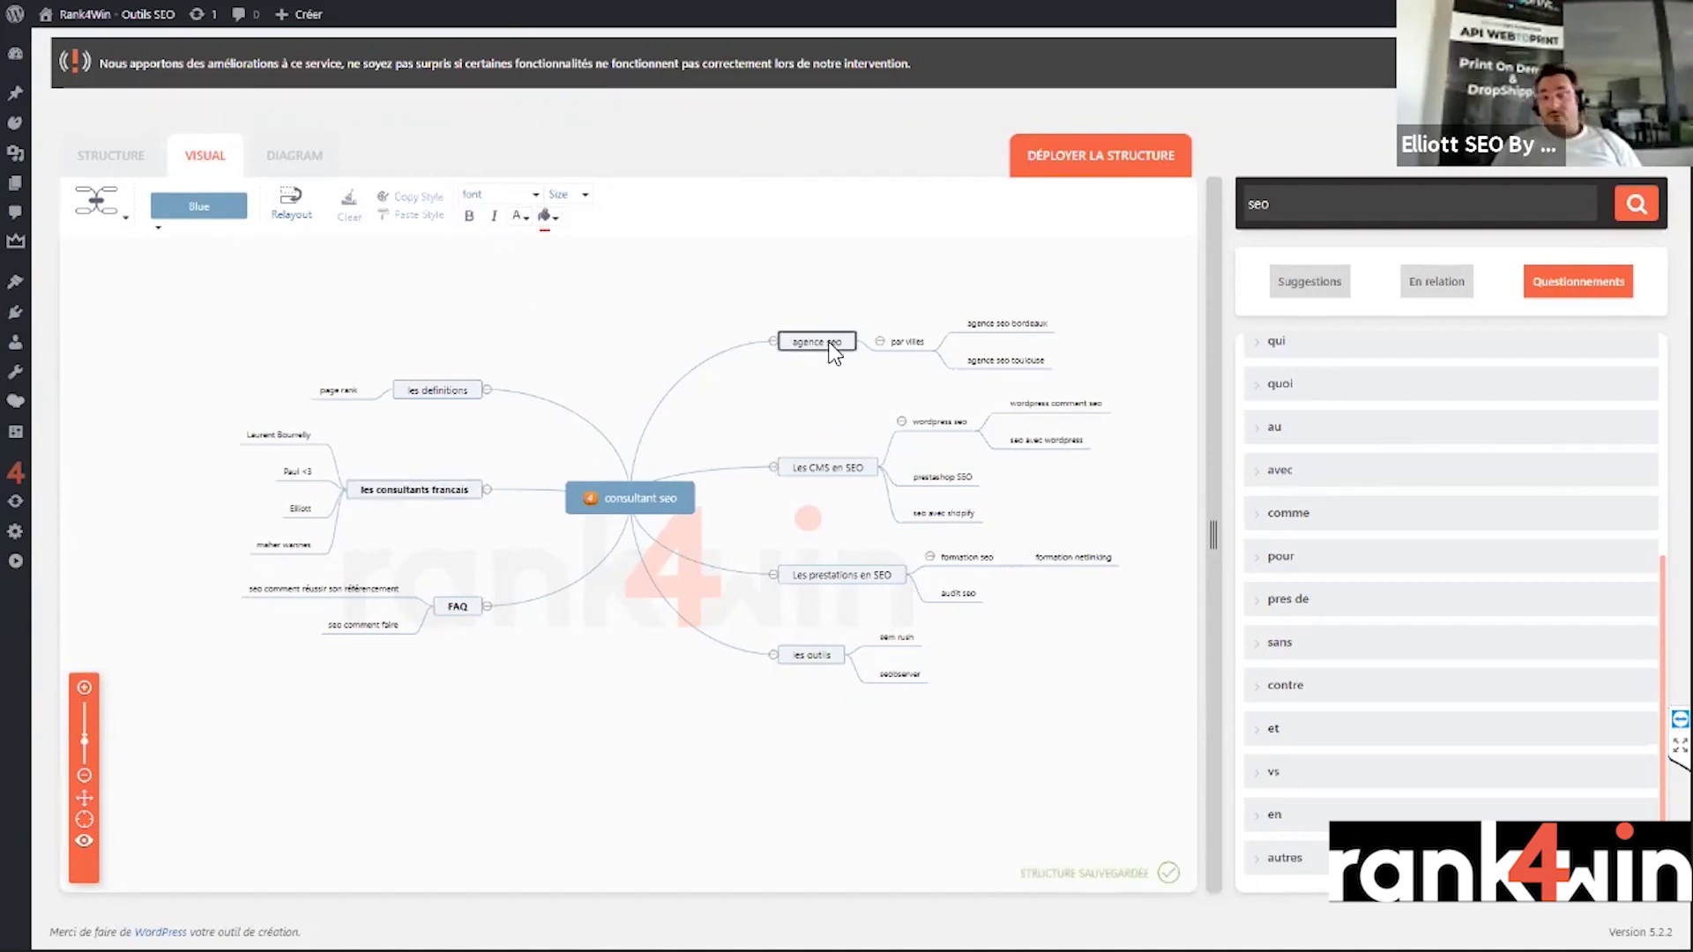
left_click_drag(816, 292, 1042, 381)
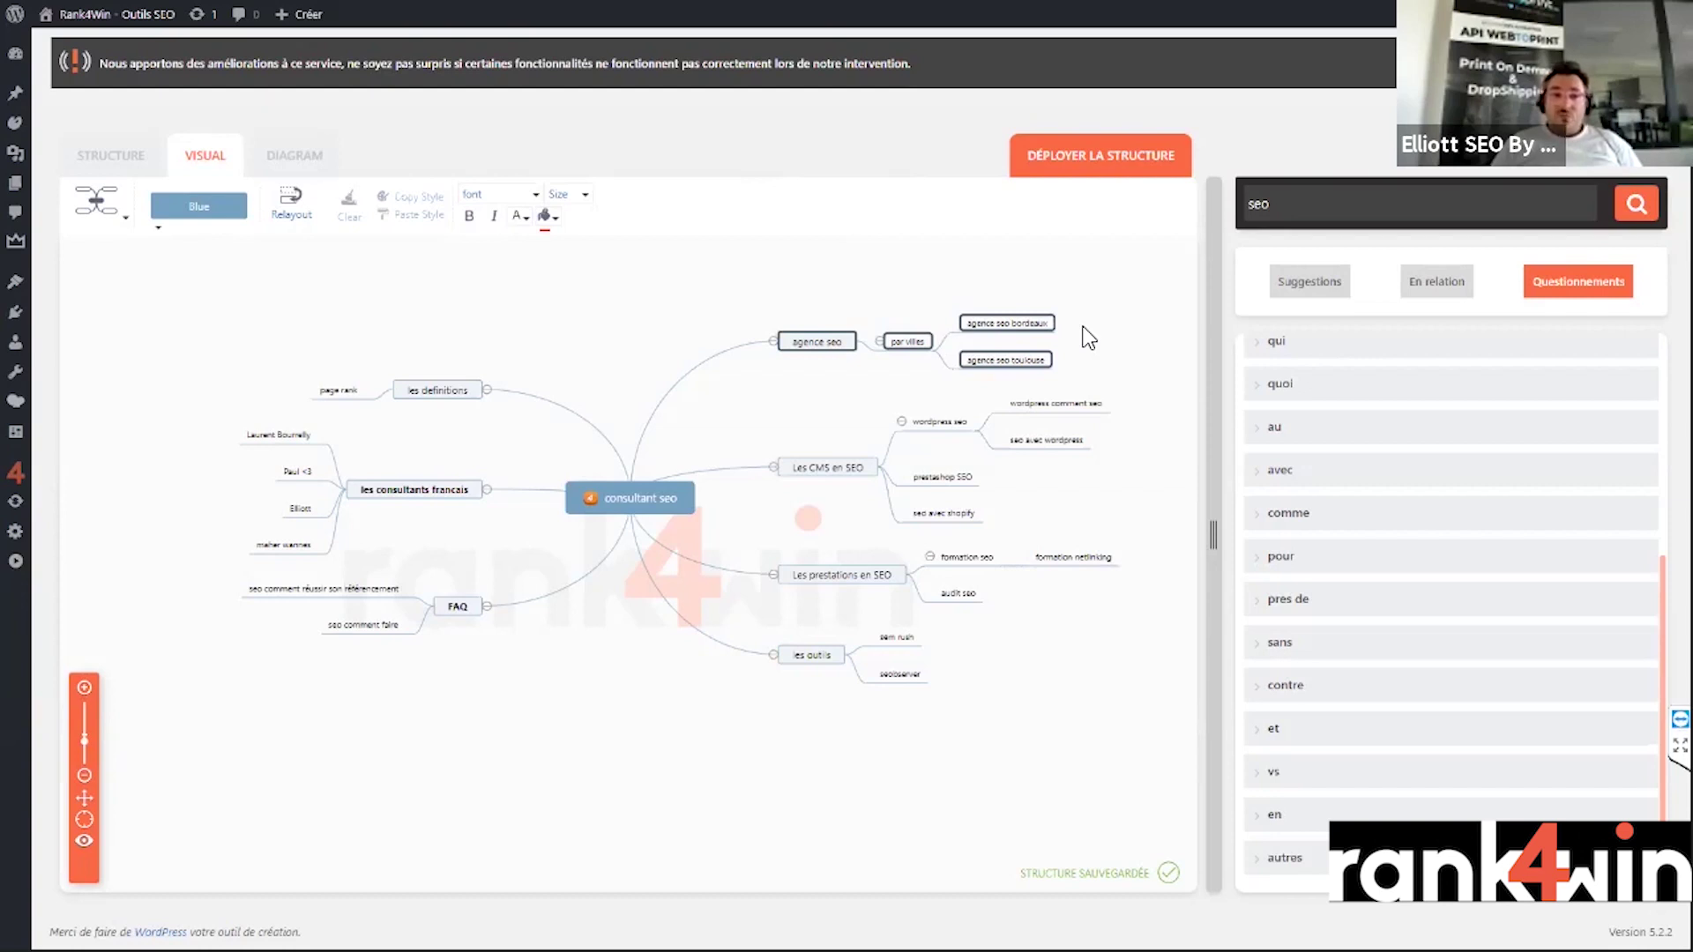
left_click(284, 160)
left_click(107, 169)
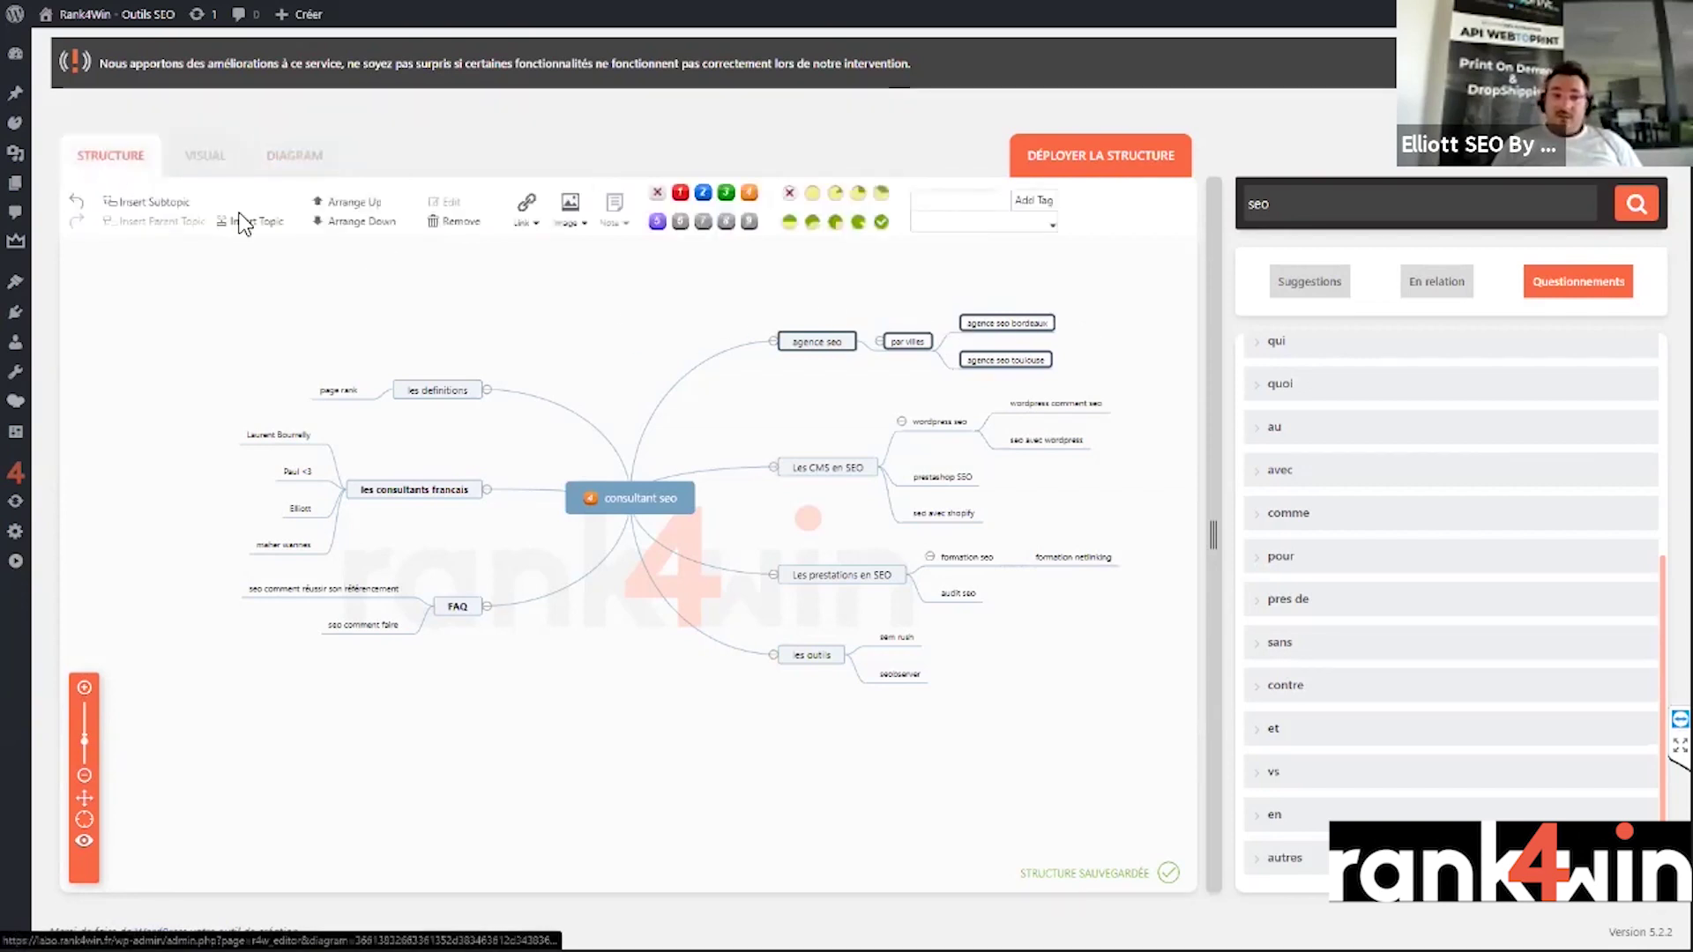
left_click(654, 330)
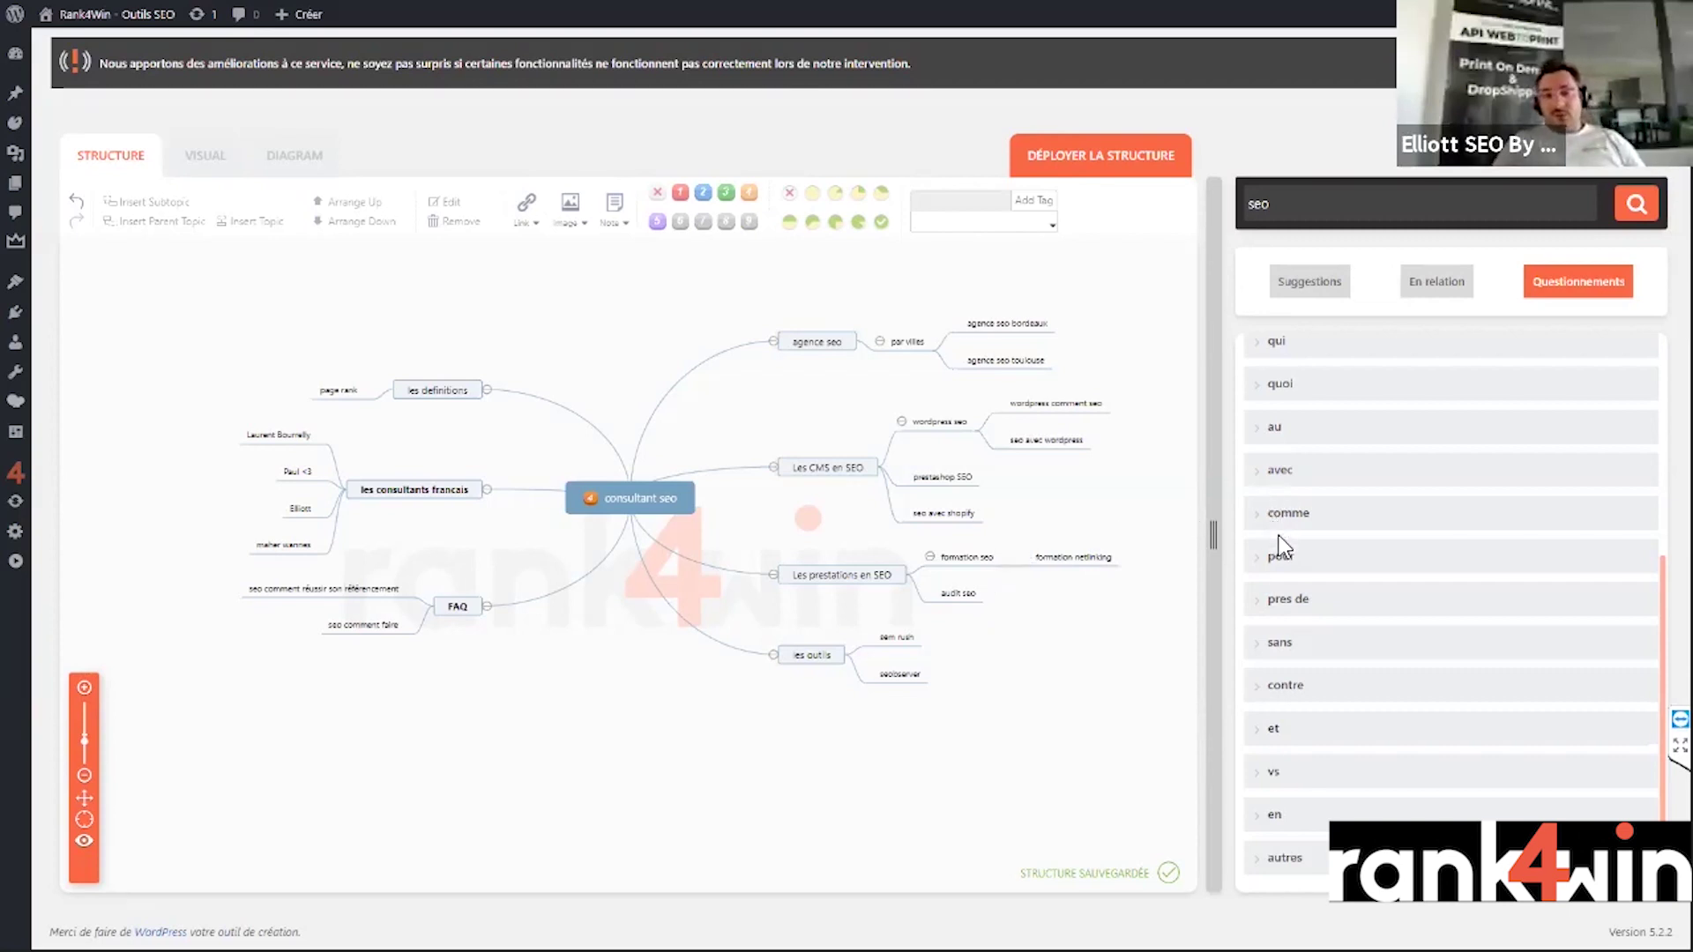
scroll(1287, 557, "up", 4)
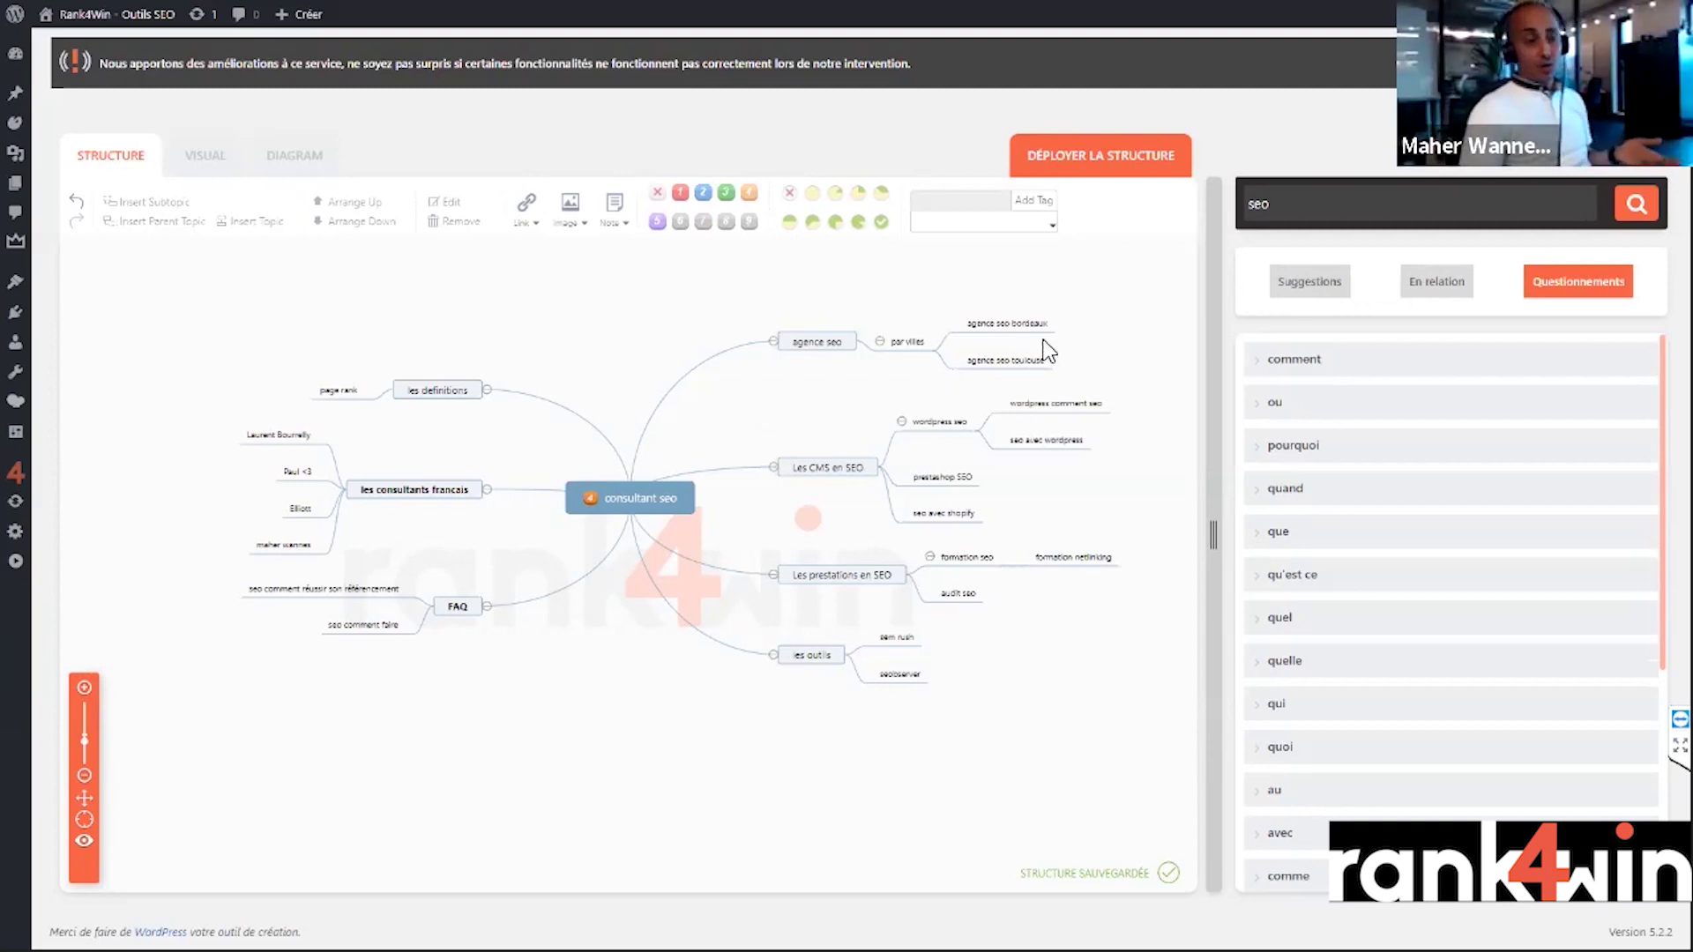
- Mark the two city and two wordpress topics priority 1, par villes 2, agence seo 3
left_click_drag(1086, 320, 1013, 392)
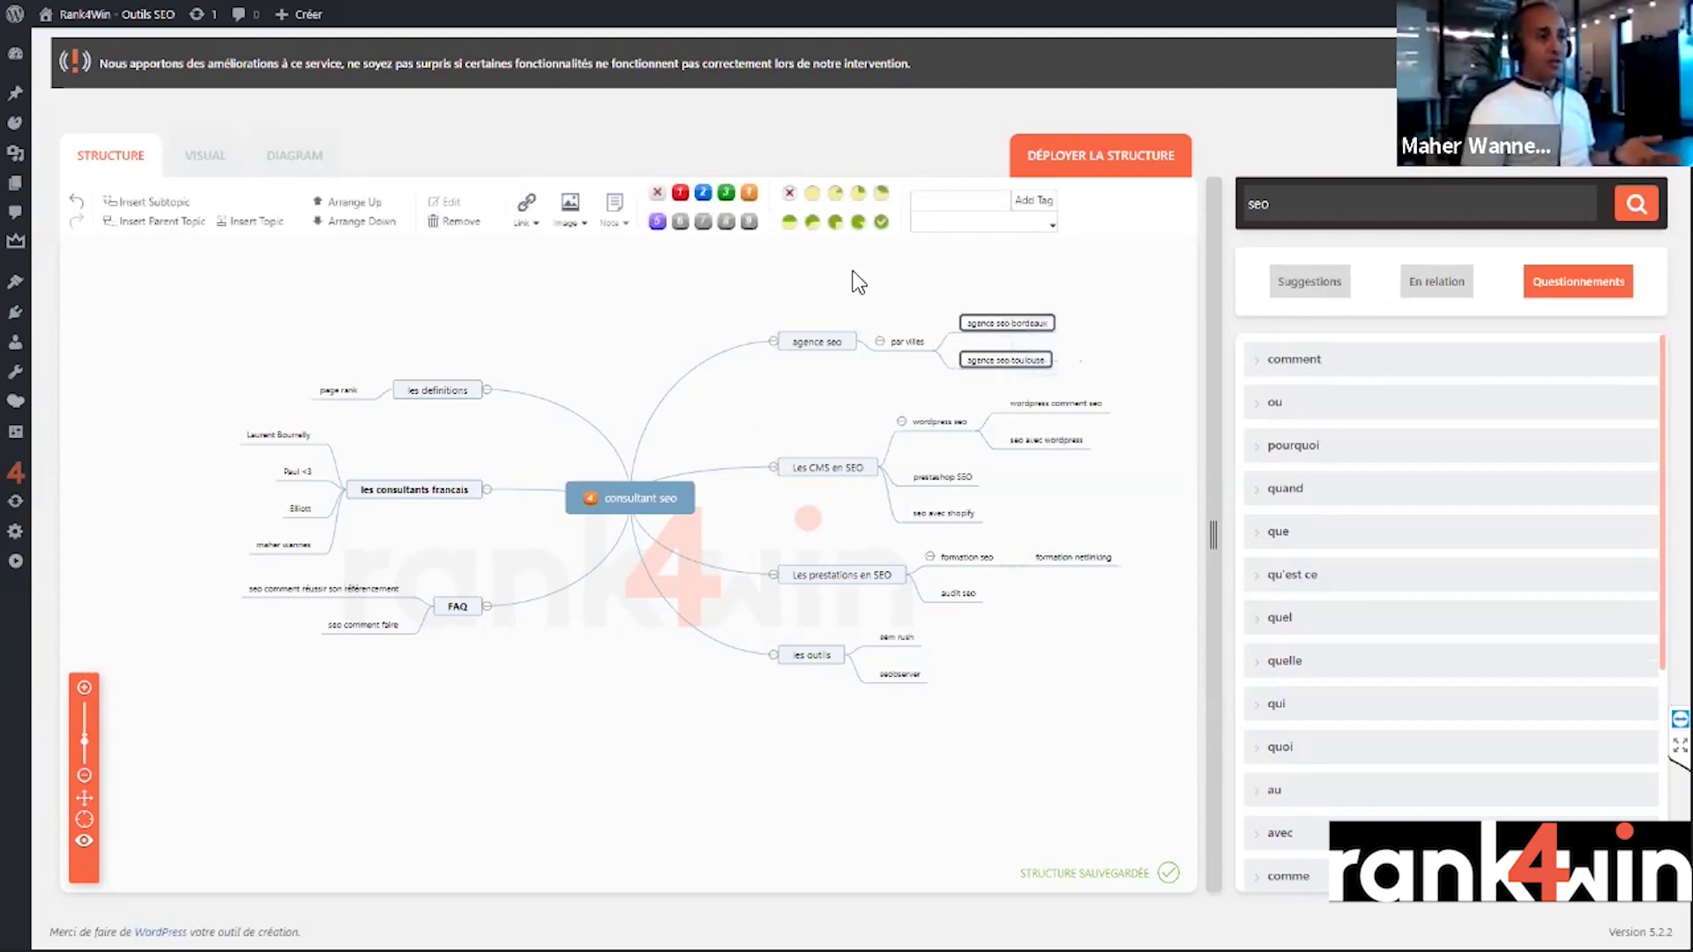
left_click(680, 192)
left_click_drag(1135, 381, 922, 423)
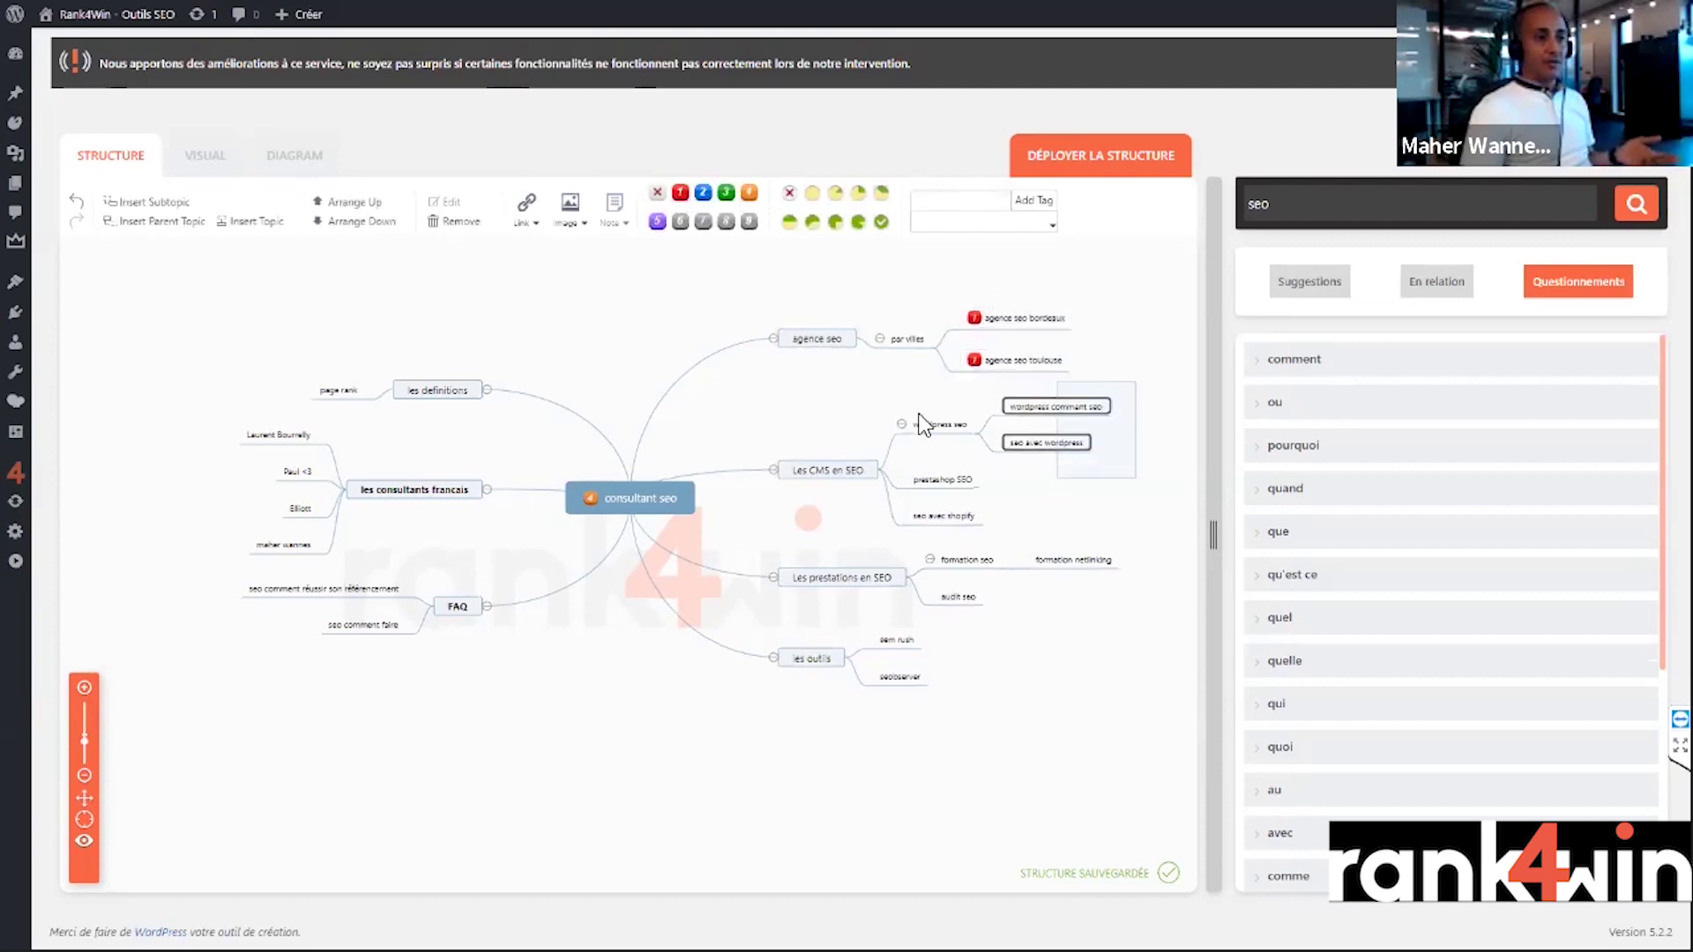
left_click(680, 192)
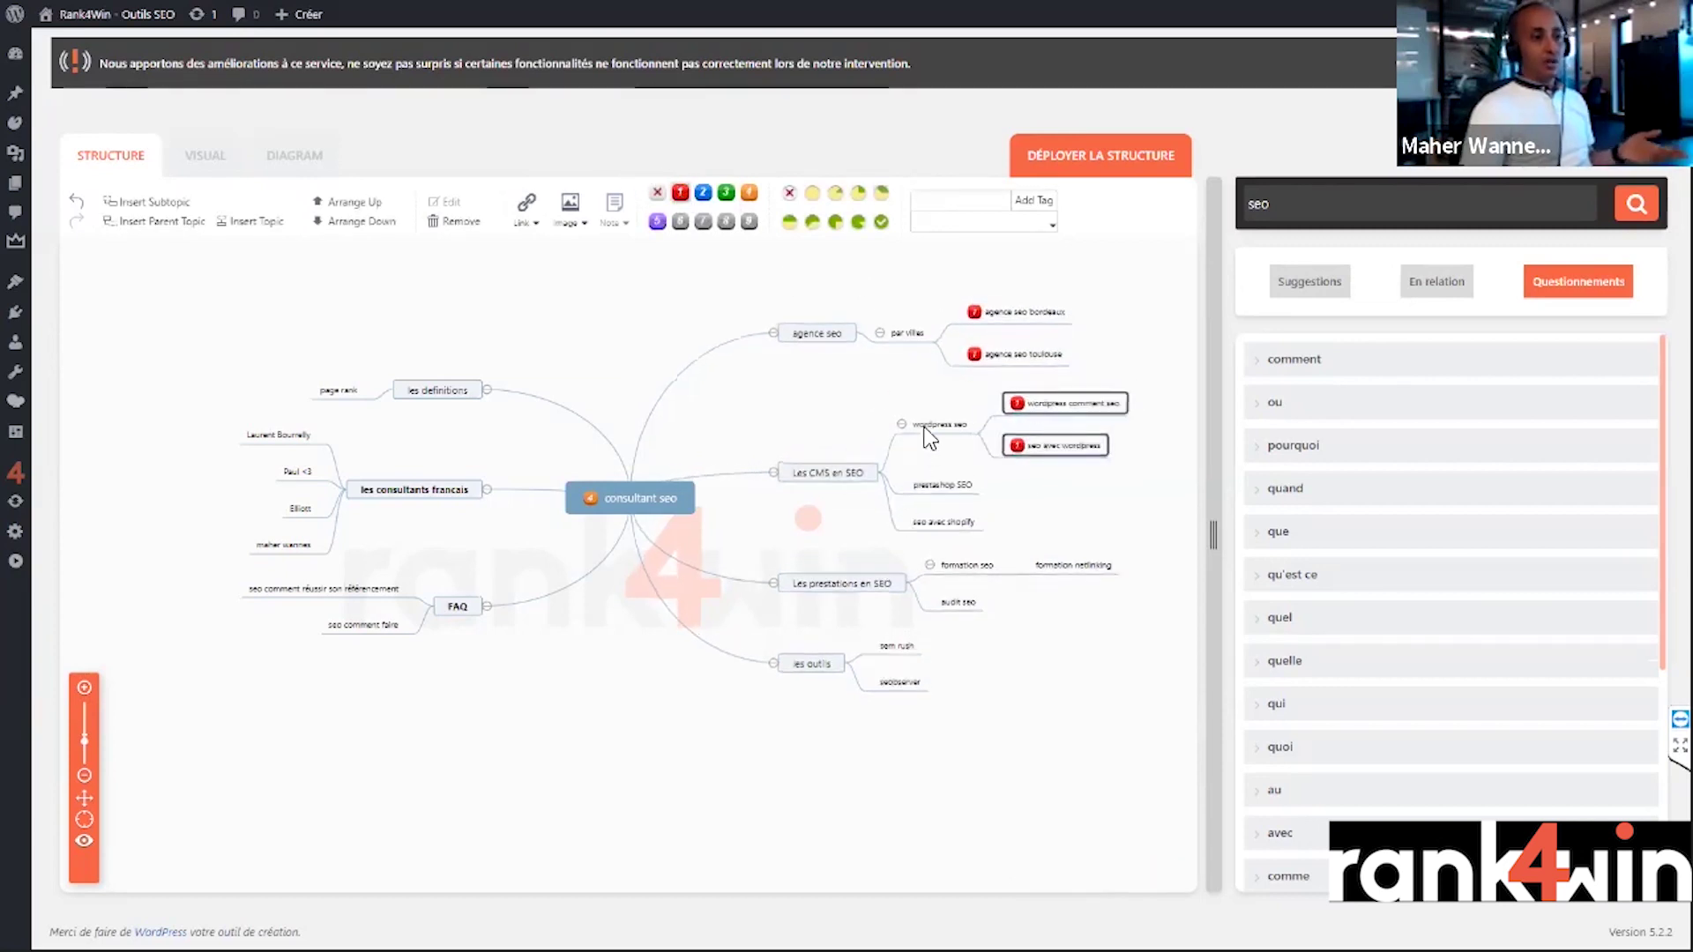
left_click(908, 333)
left_click(703, 193)
left_click(826, 338)
left_click(726, 193)
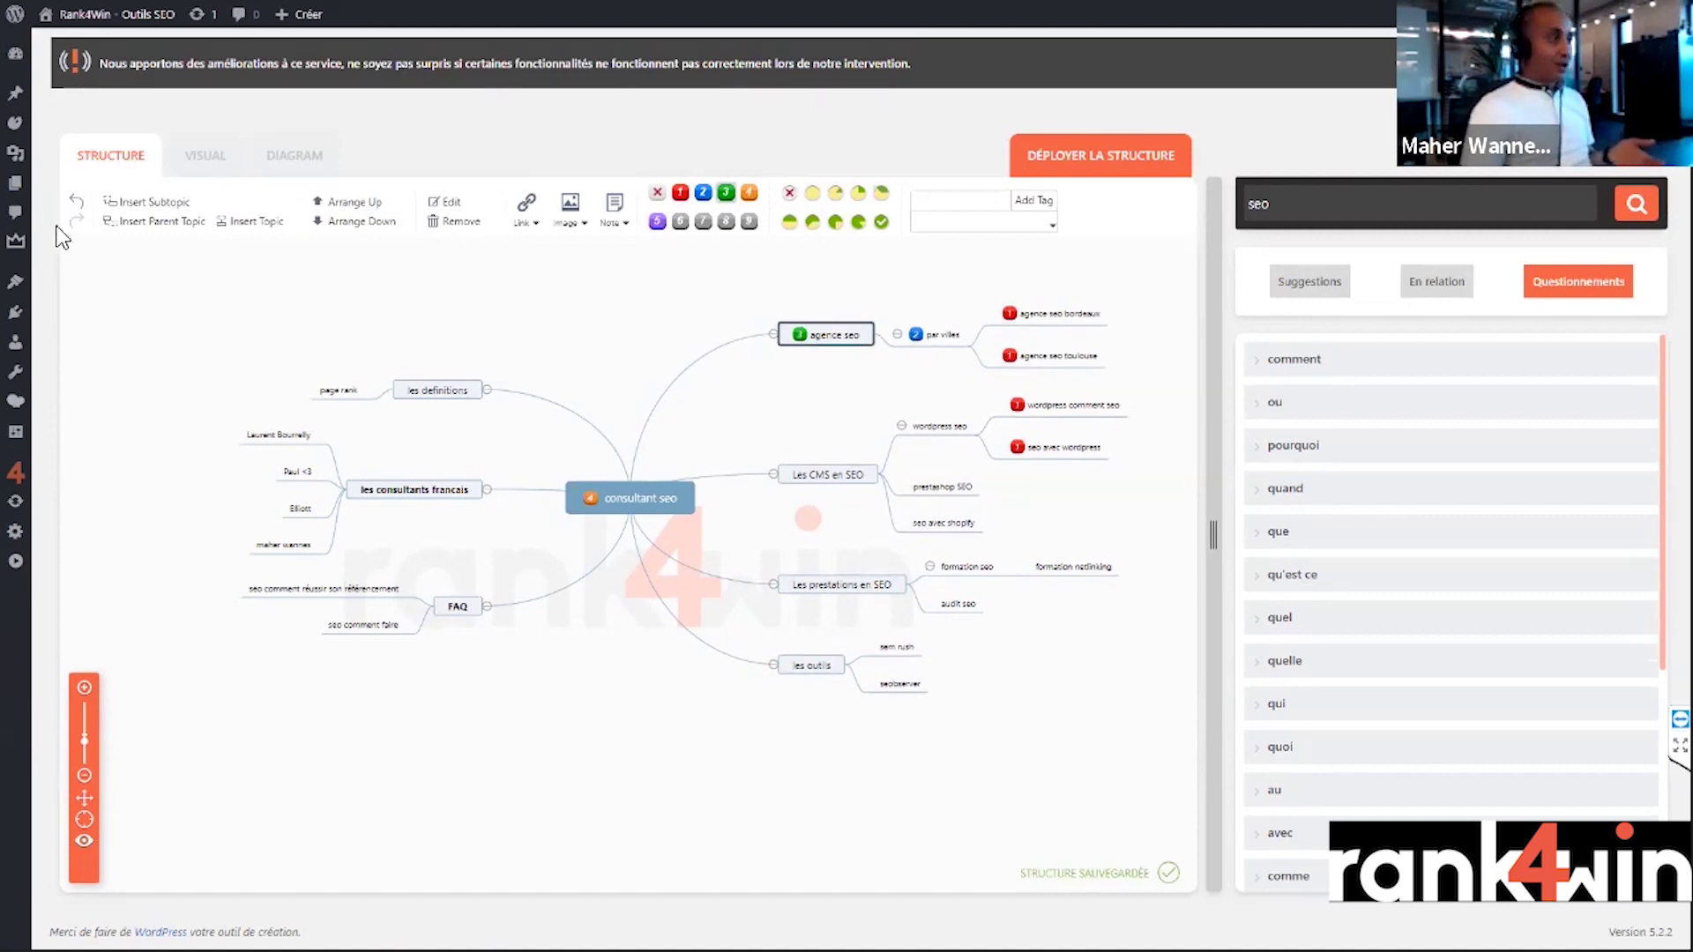
mouse_move(27, 189)
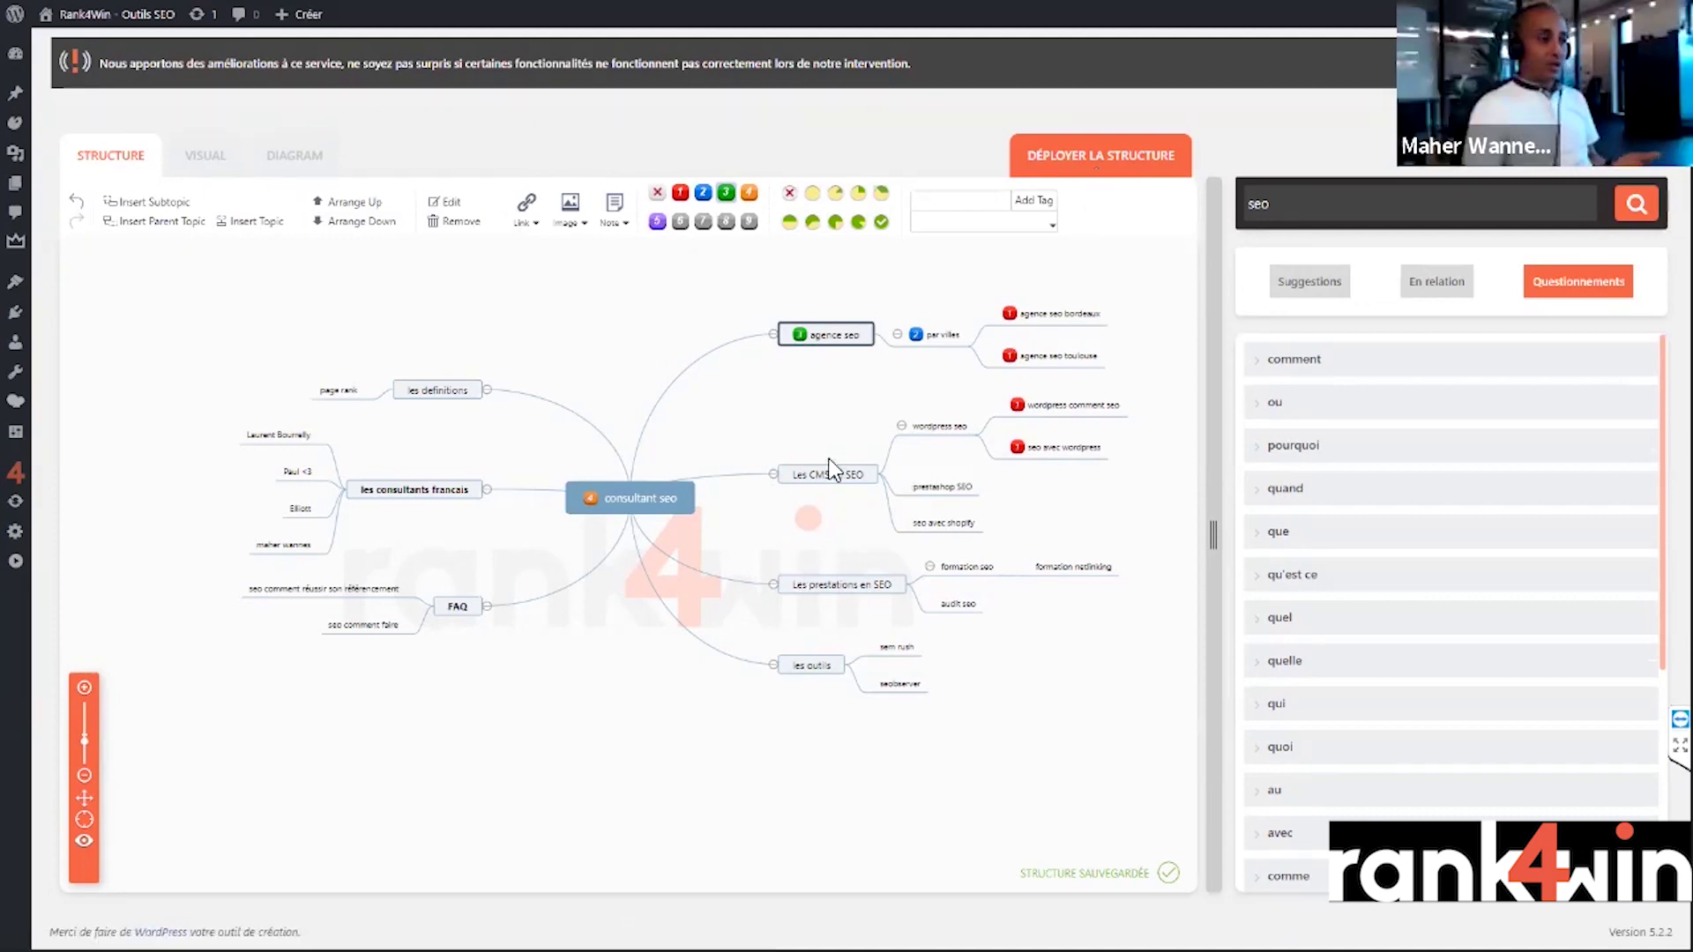
left_click(521, 341)
- Paste copies of les definitions and les consultants francais as their own subtopics
left_click(445, 393)
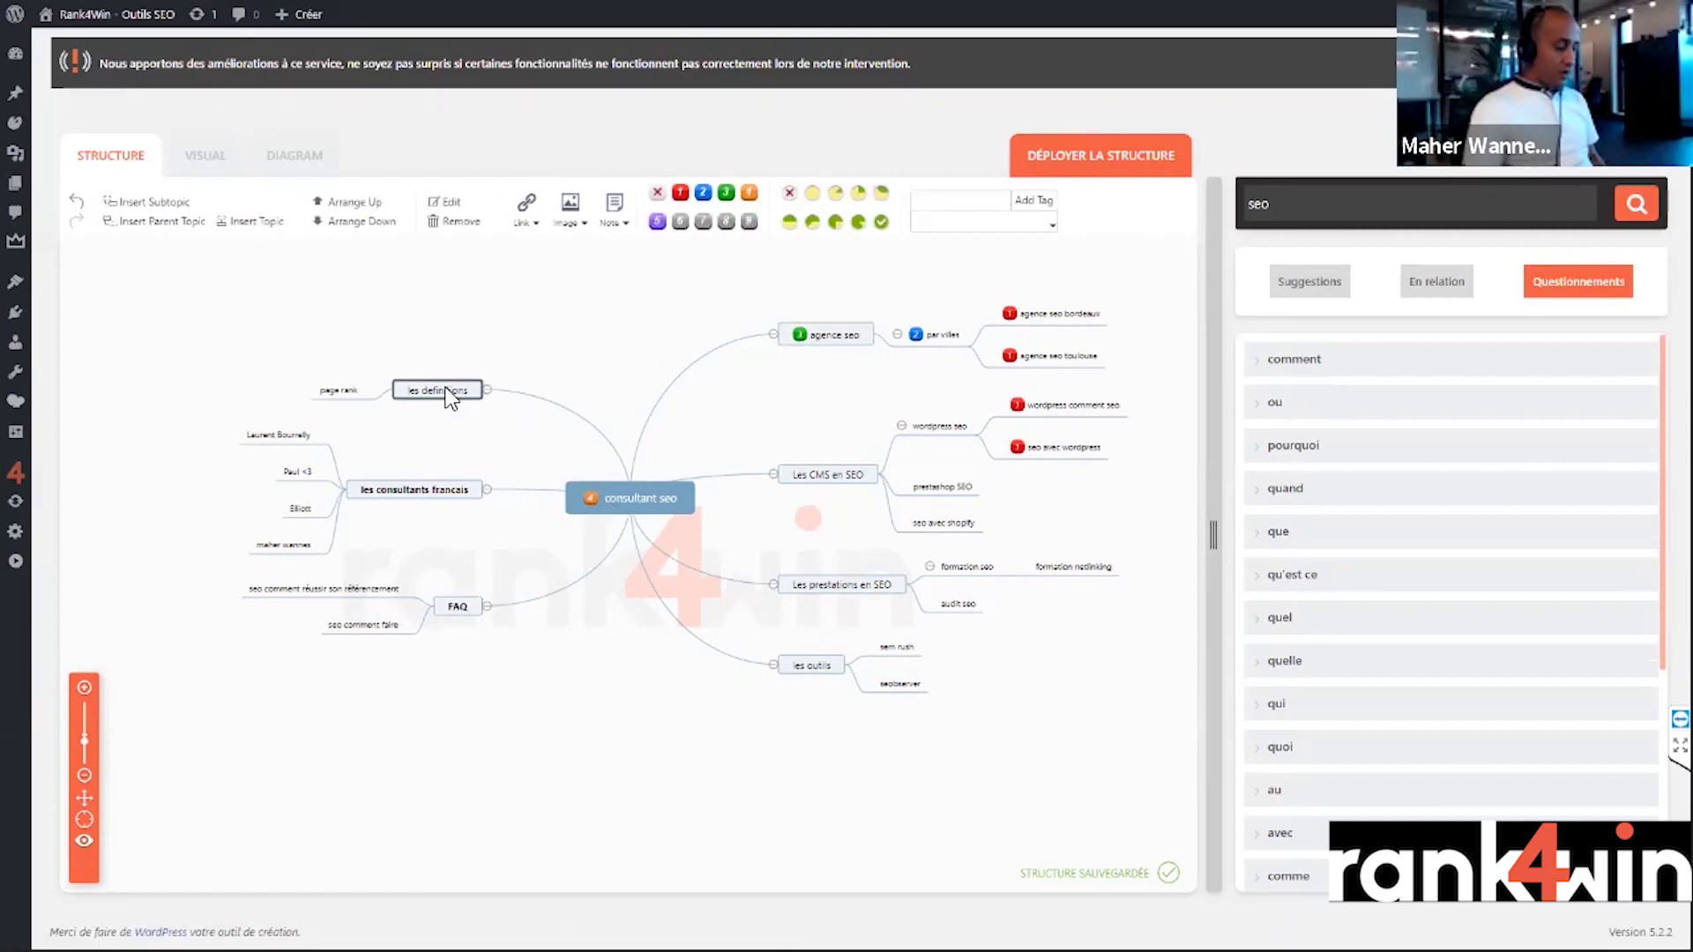
key("ctrl+v")
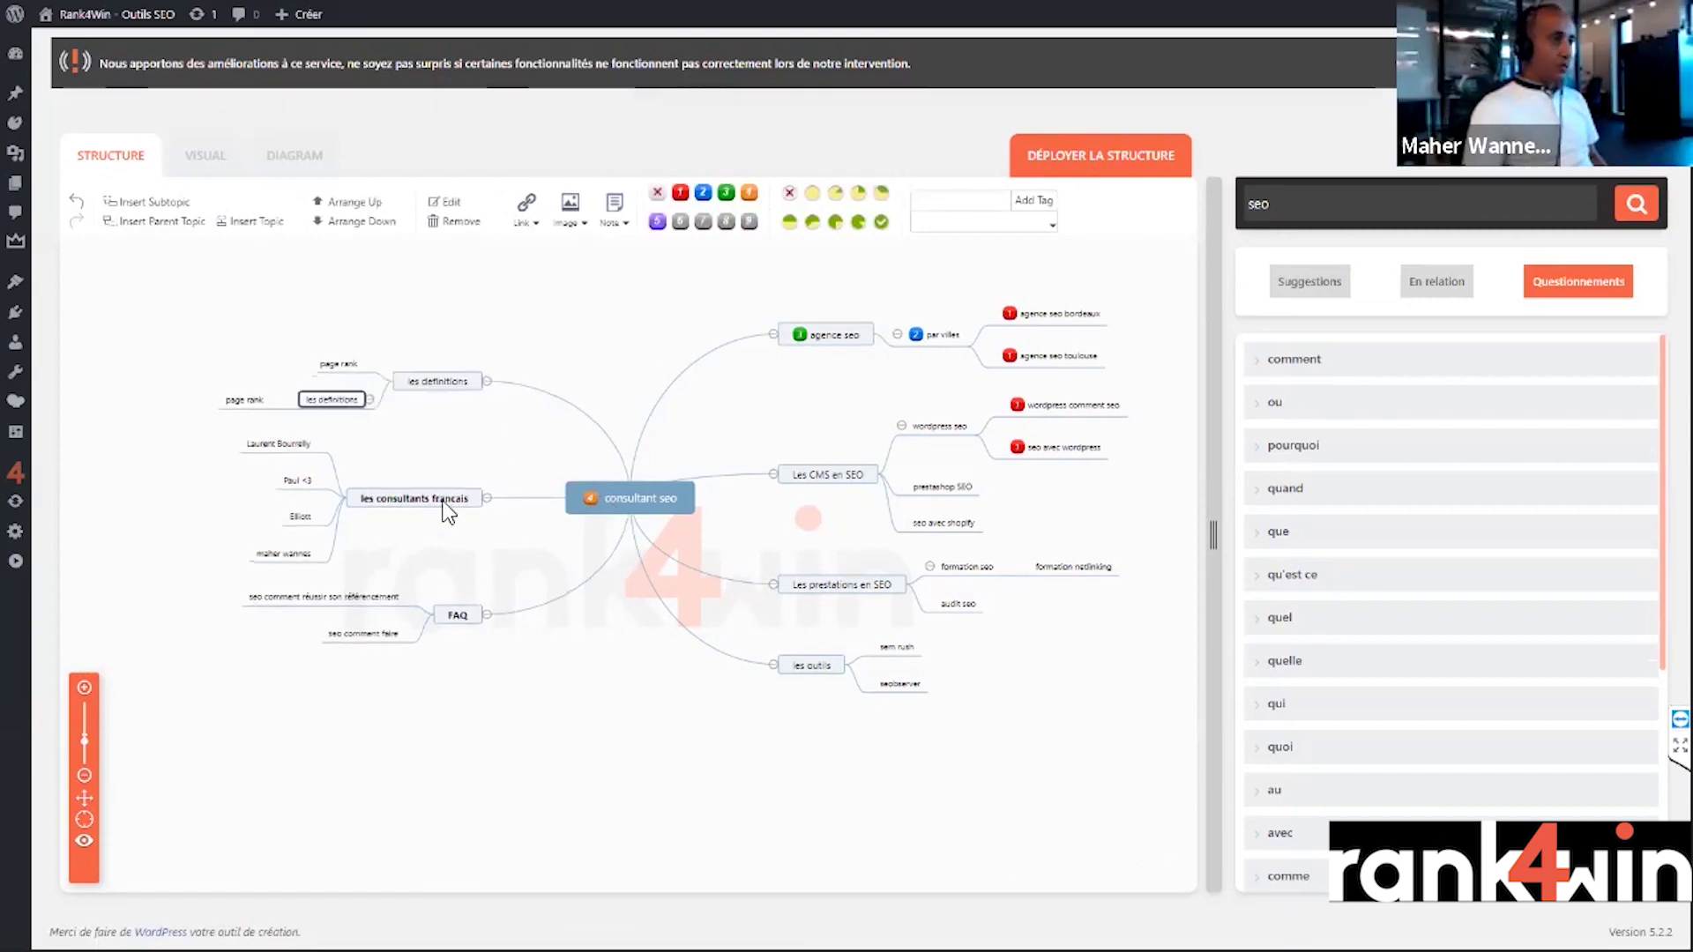
left_click(444, 507)
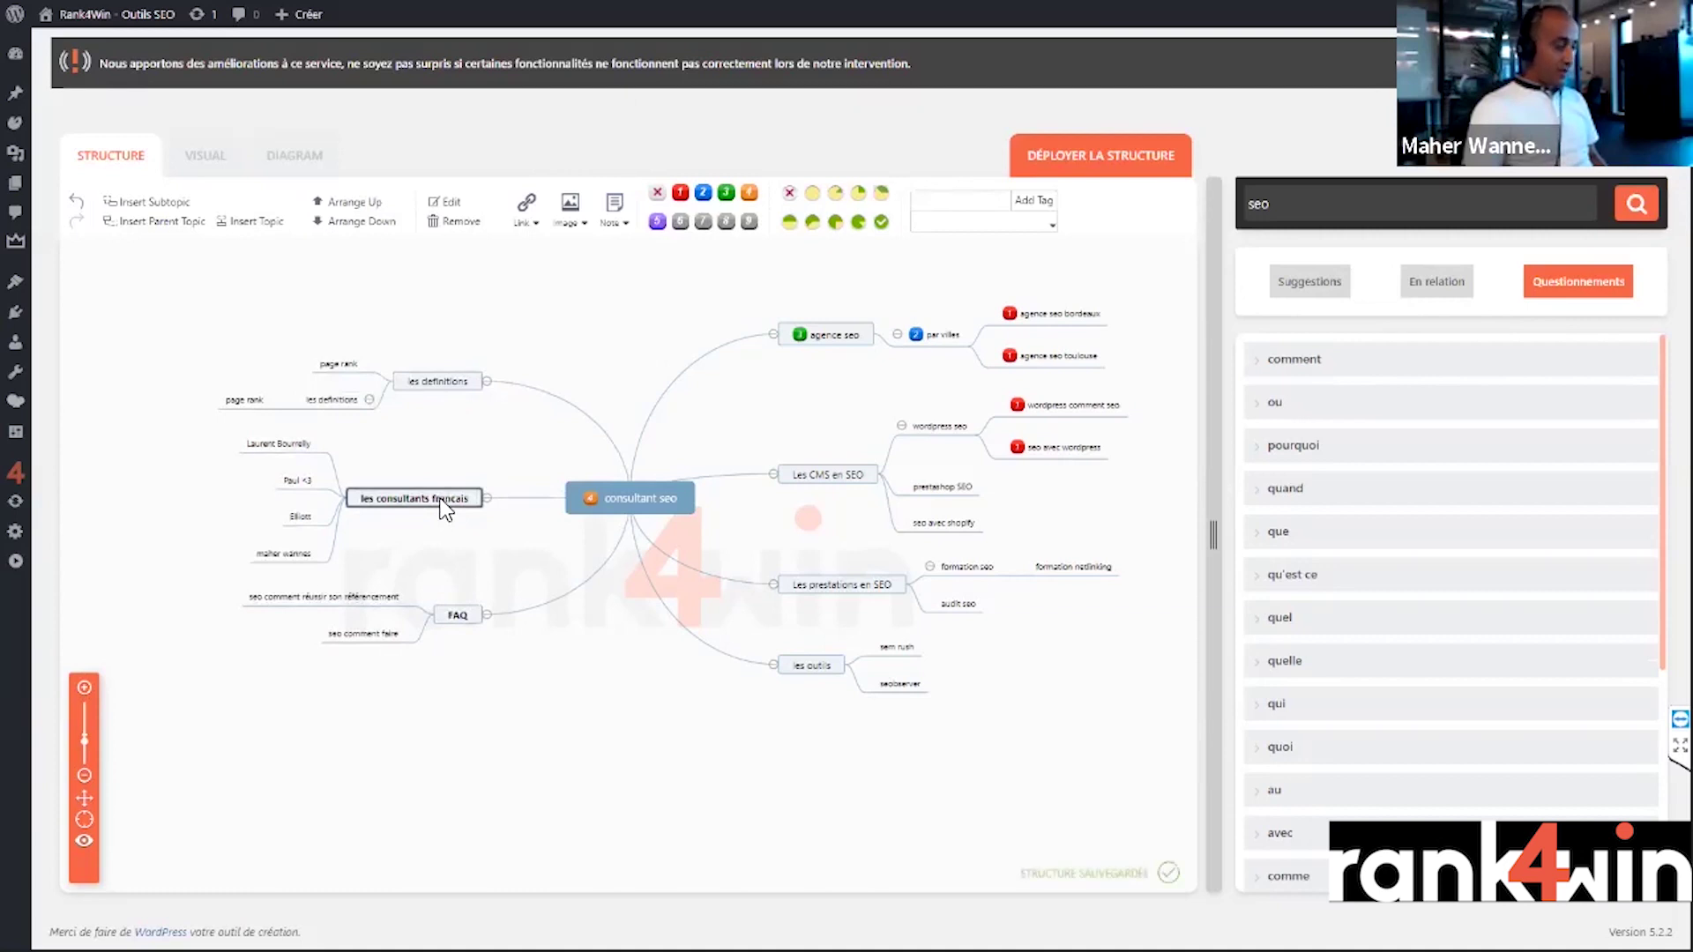
key("ctrl+c")
key("ctrl+v")
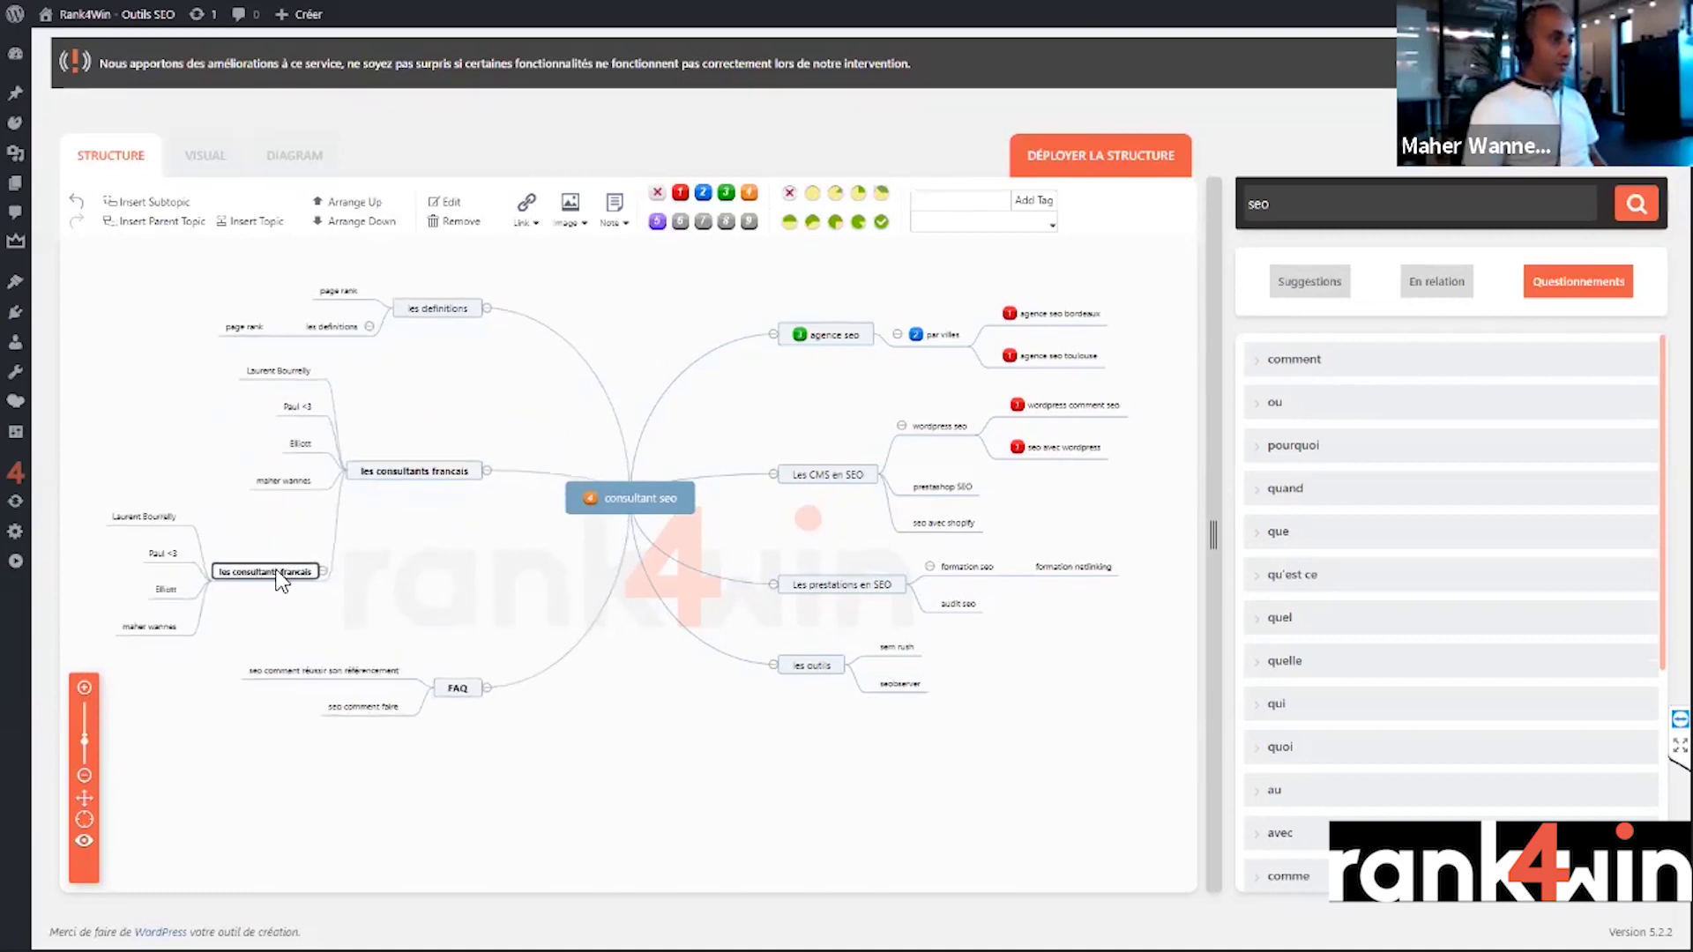
key("ctrl+v")
- Duplicate the FAQ and Les prestations en SEO branches as nested subtopics
left_click(458, 764)
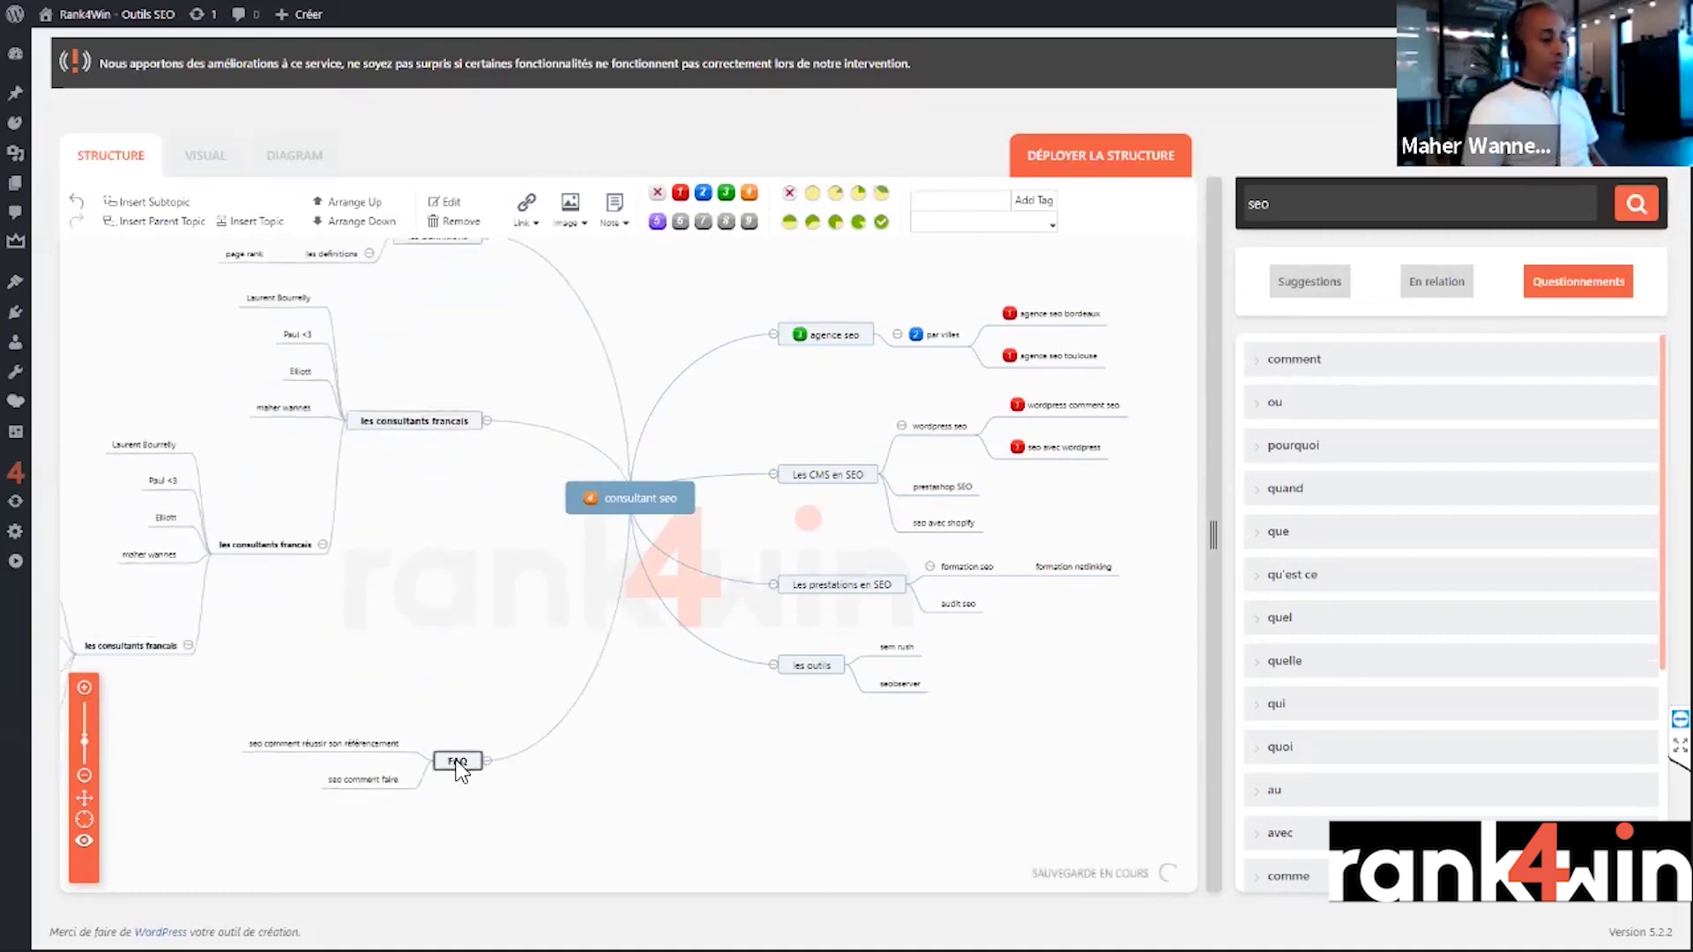
key("ctrl+c")
key("ctrl+v")
left_click(842, 586)
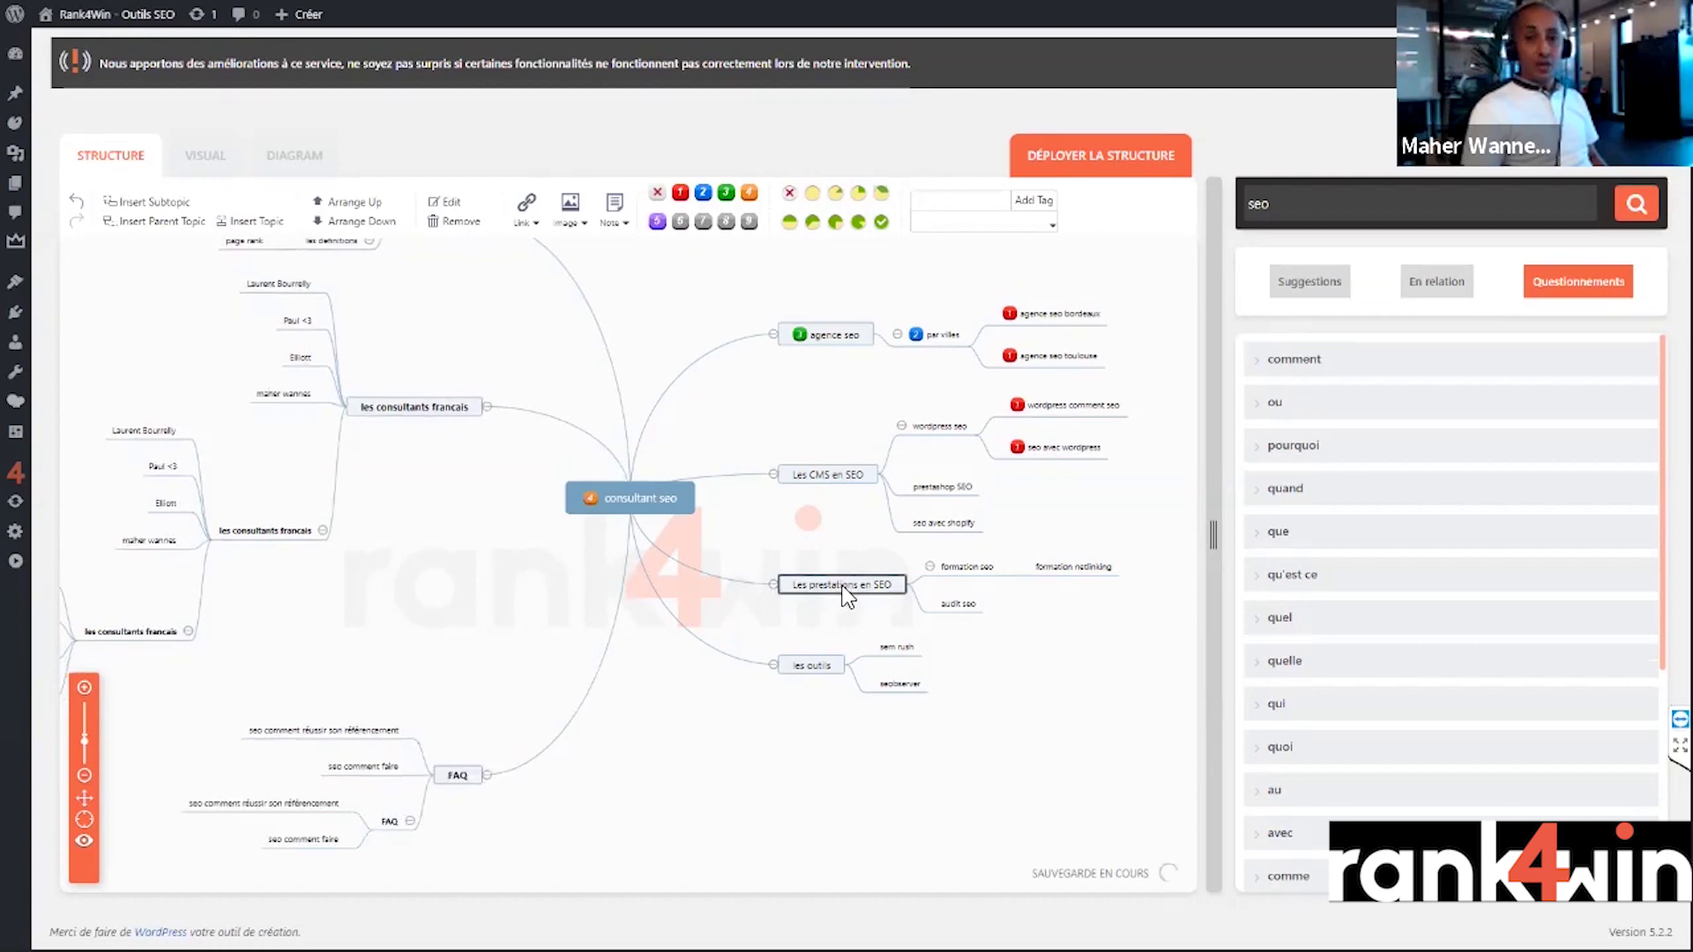
key("ctrl+c")
key("ctrl+v")
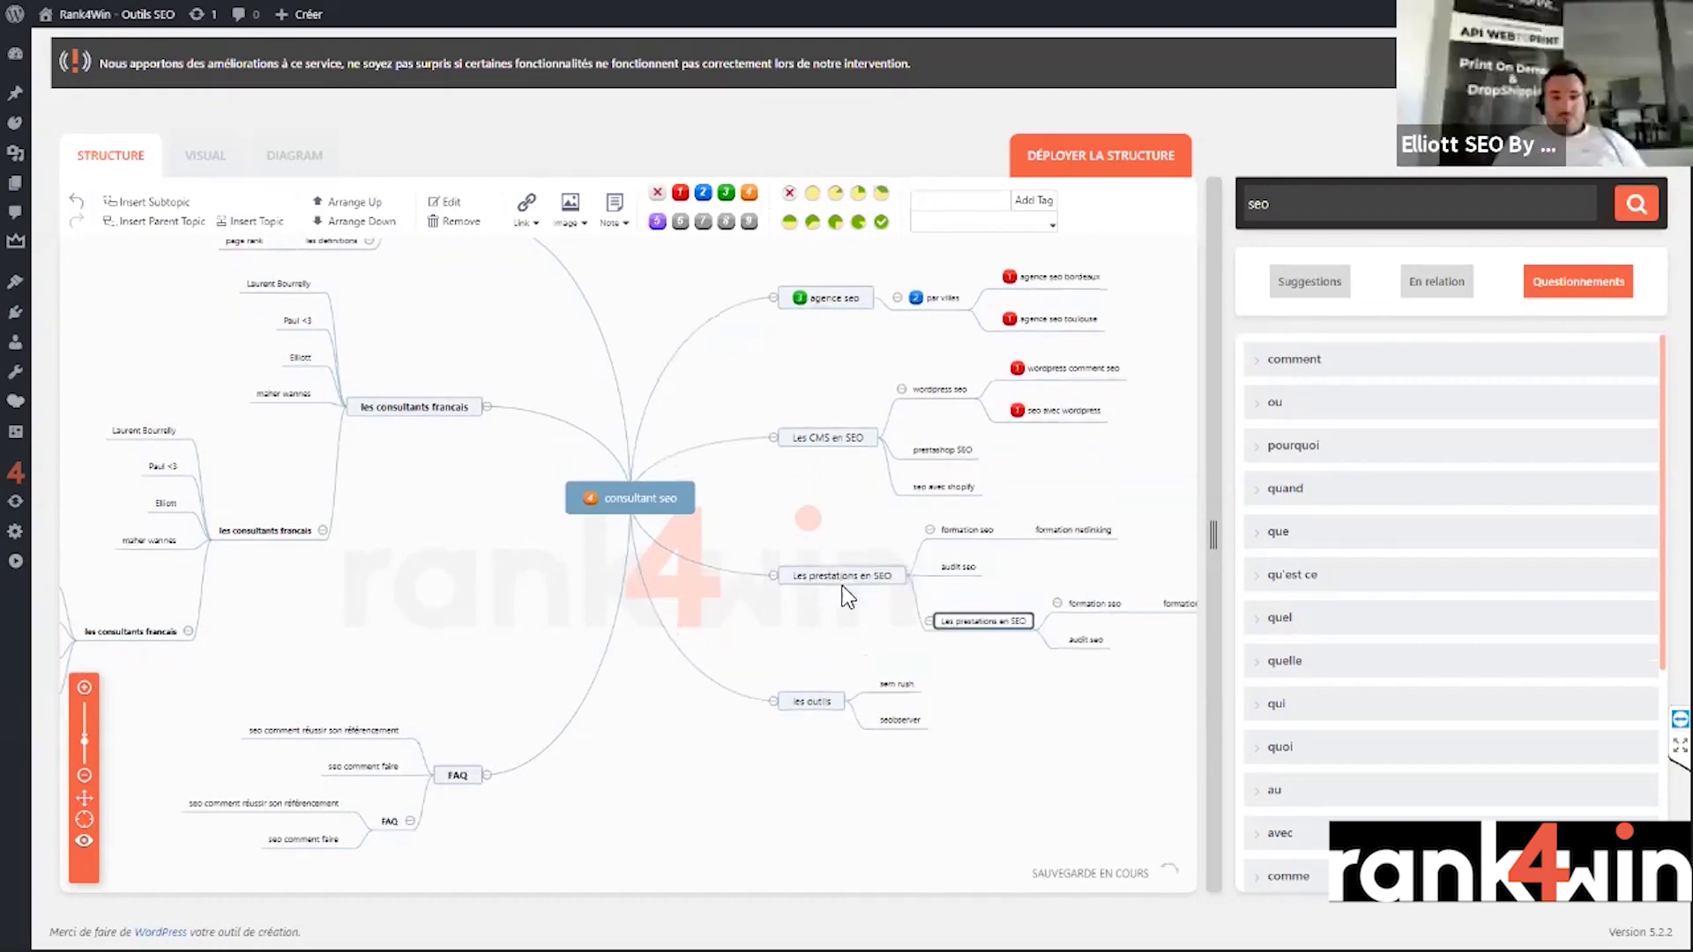
- Paste a copy of les outils under Les CMS en SEO
left_click(811, 706)
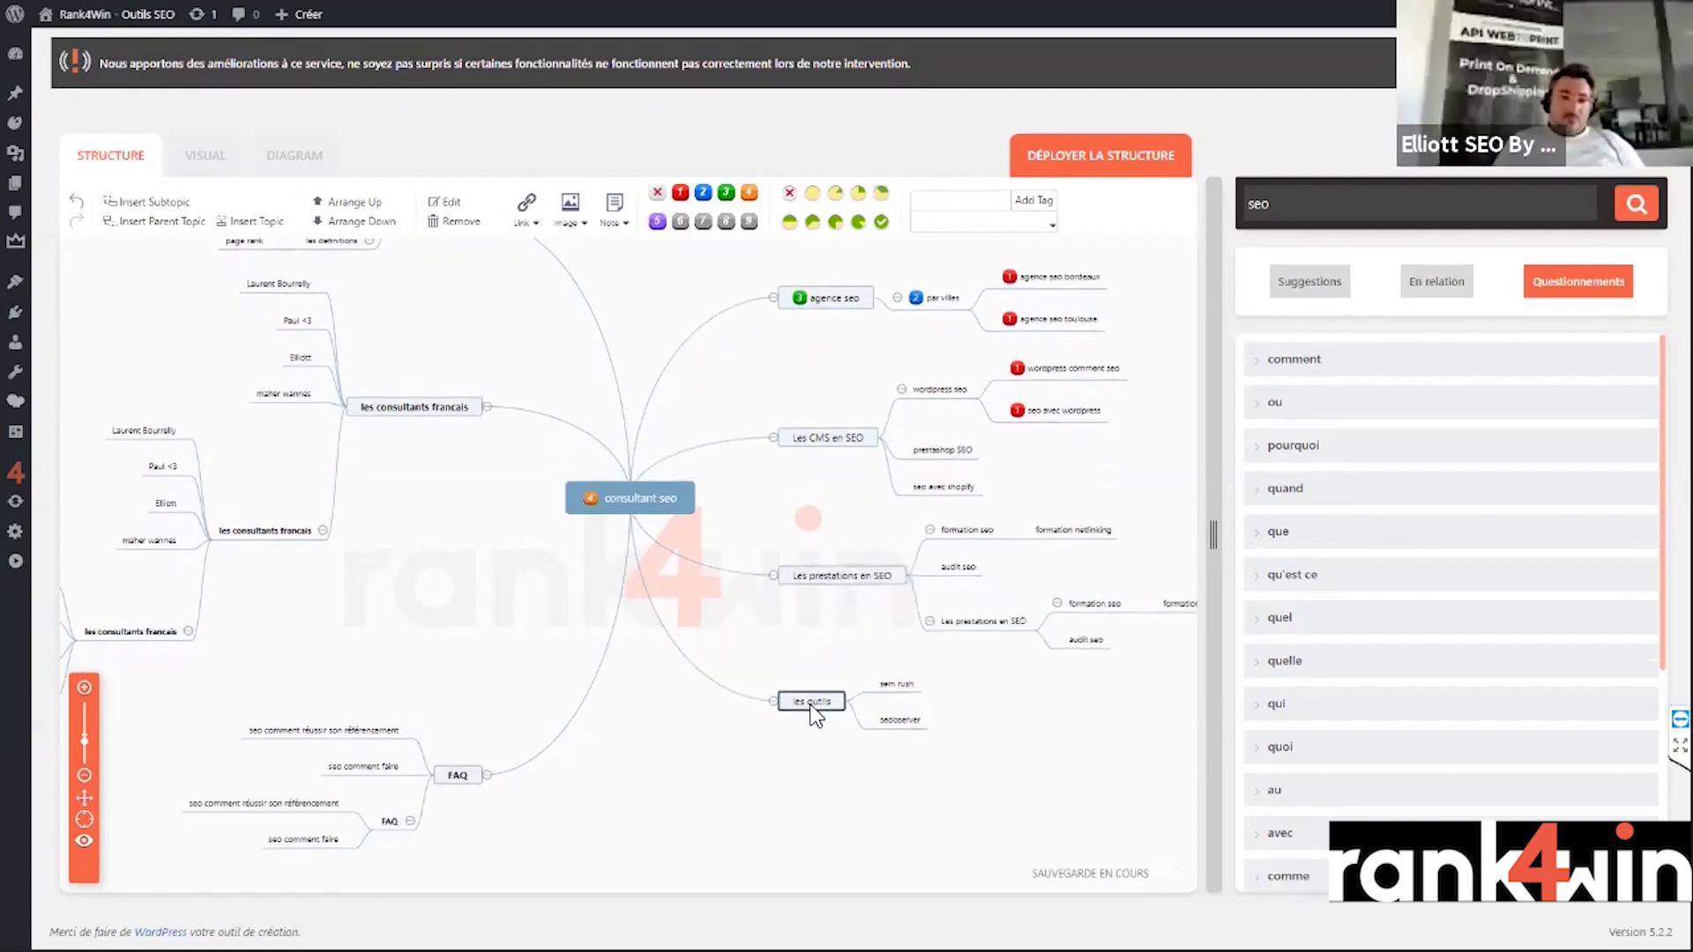
left_click(840, 441)
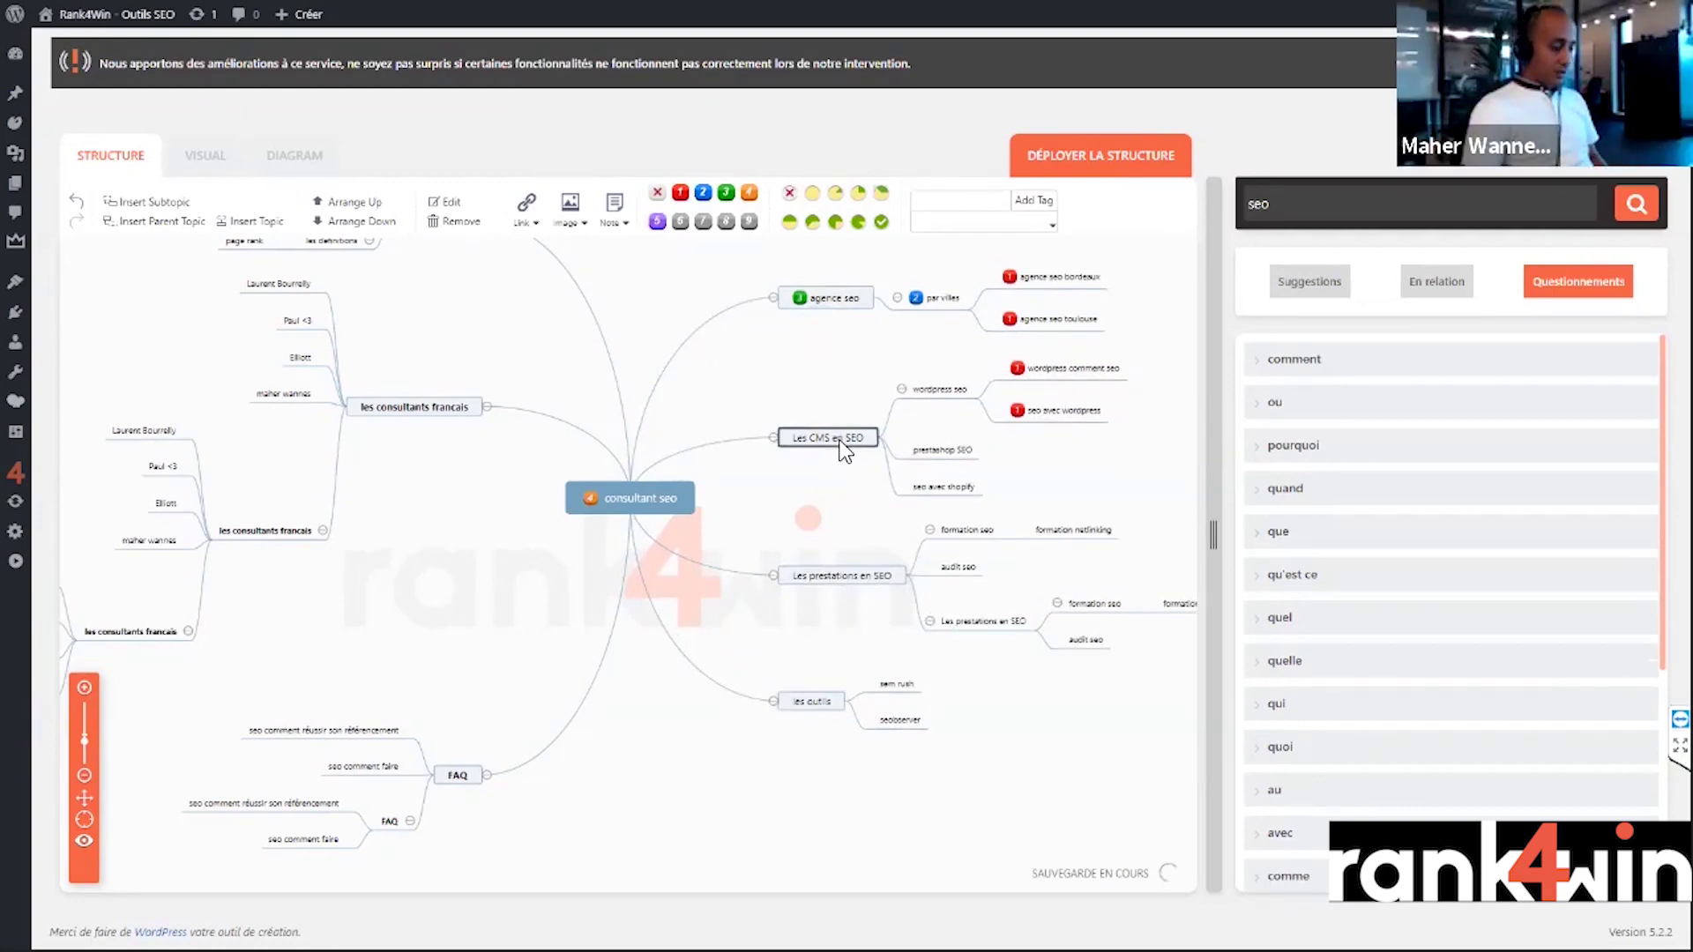
key("ctrl+v")
left_click(783, 401)
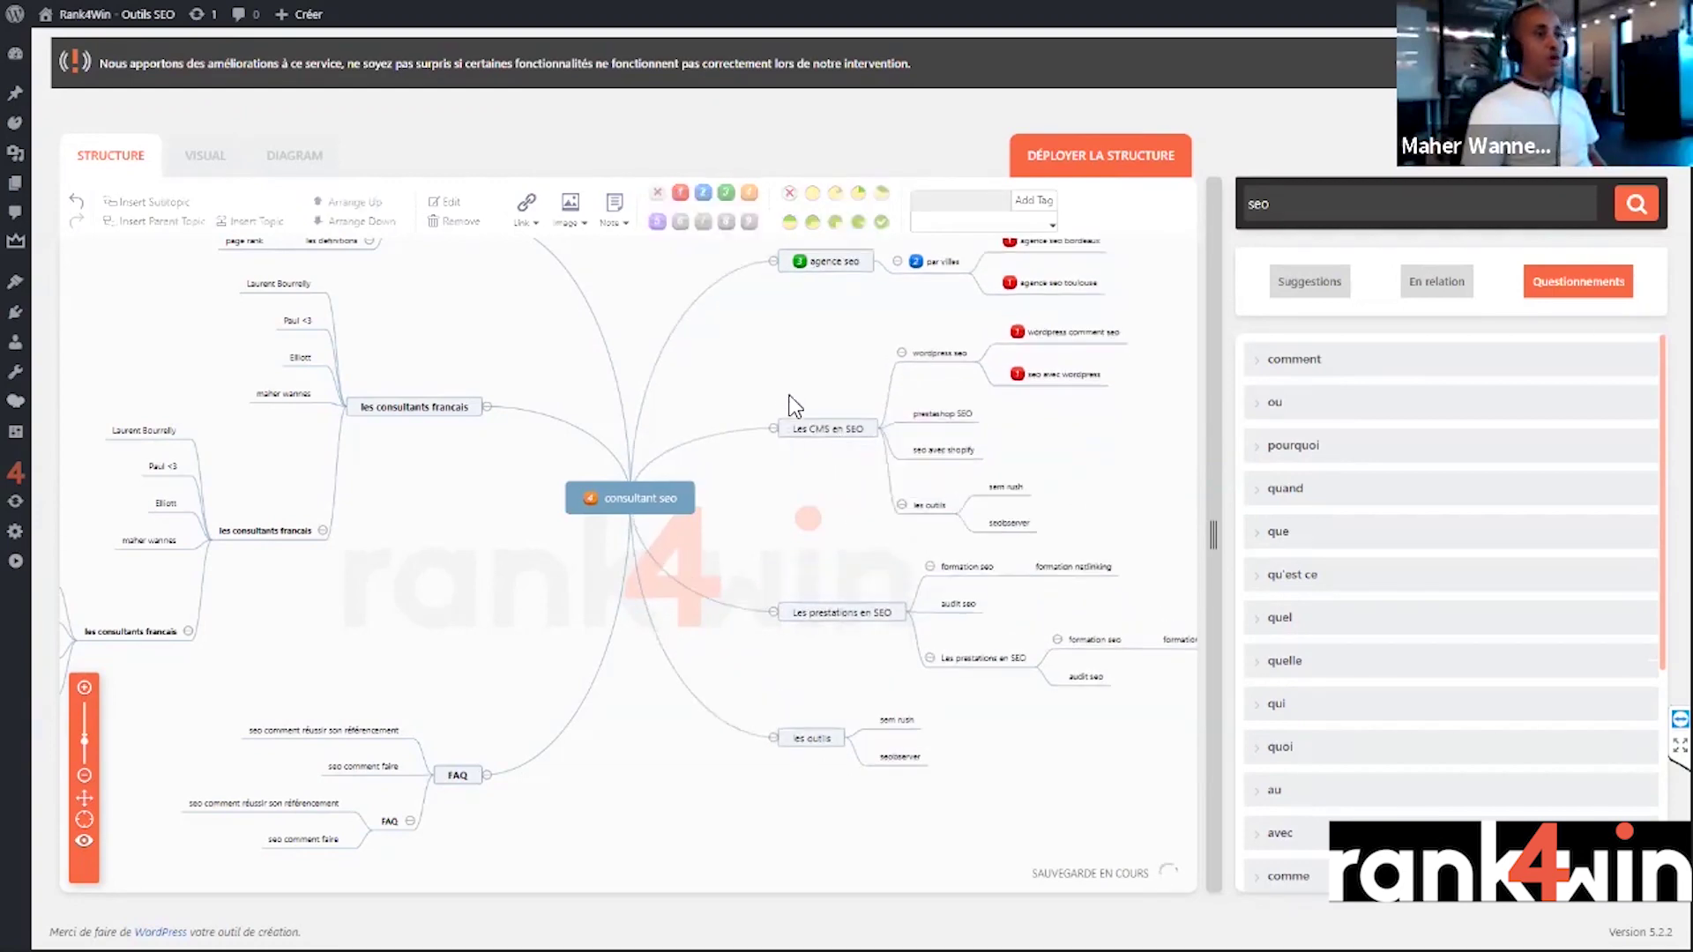
scroll(798, 441, "up", 2)
scroll(818, 481, "down", 1)
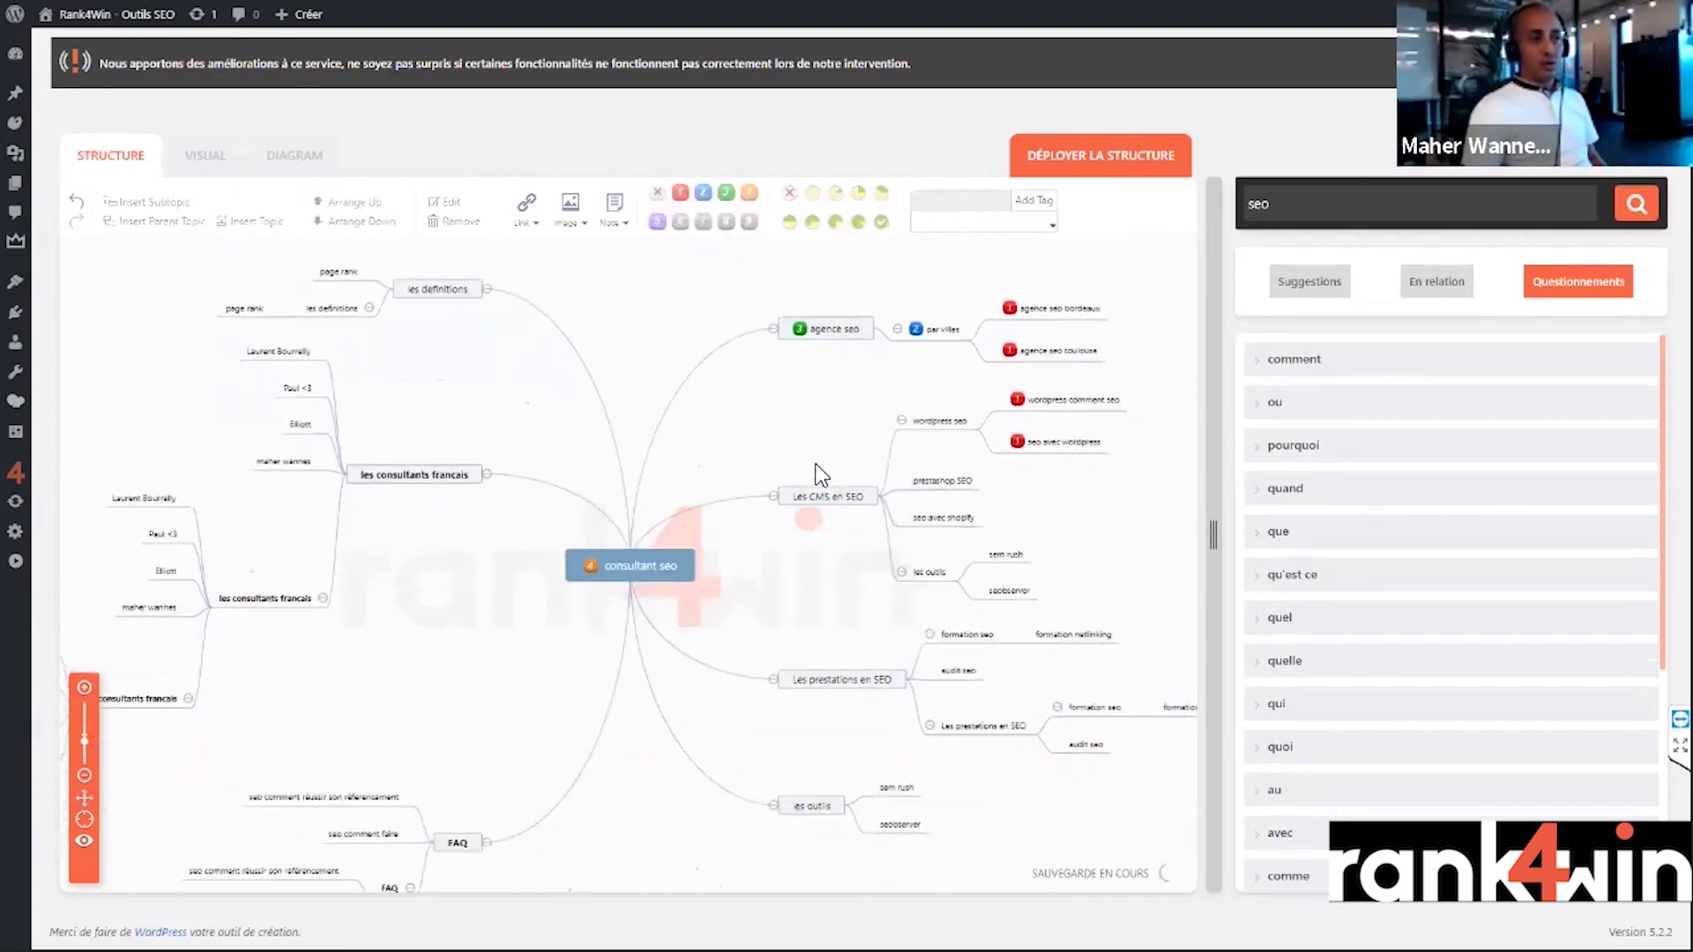
- Deploy the structure to WordPress in 'Supprime et créer de nouvelles pages' mode
left_click(1093, 160)
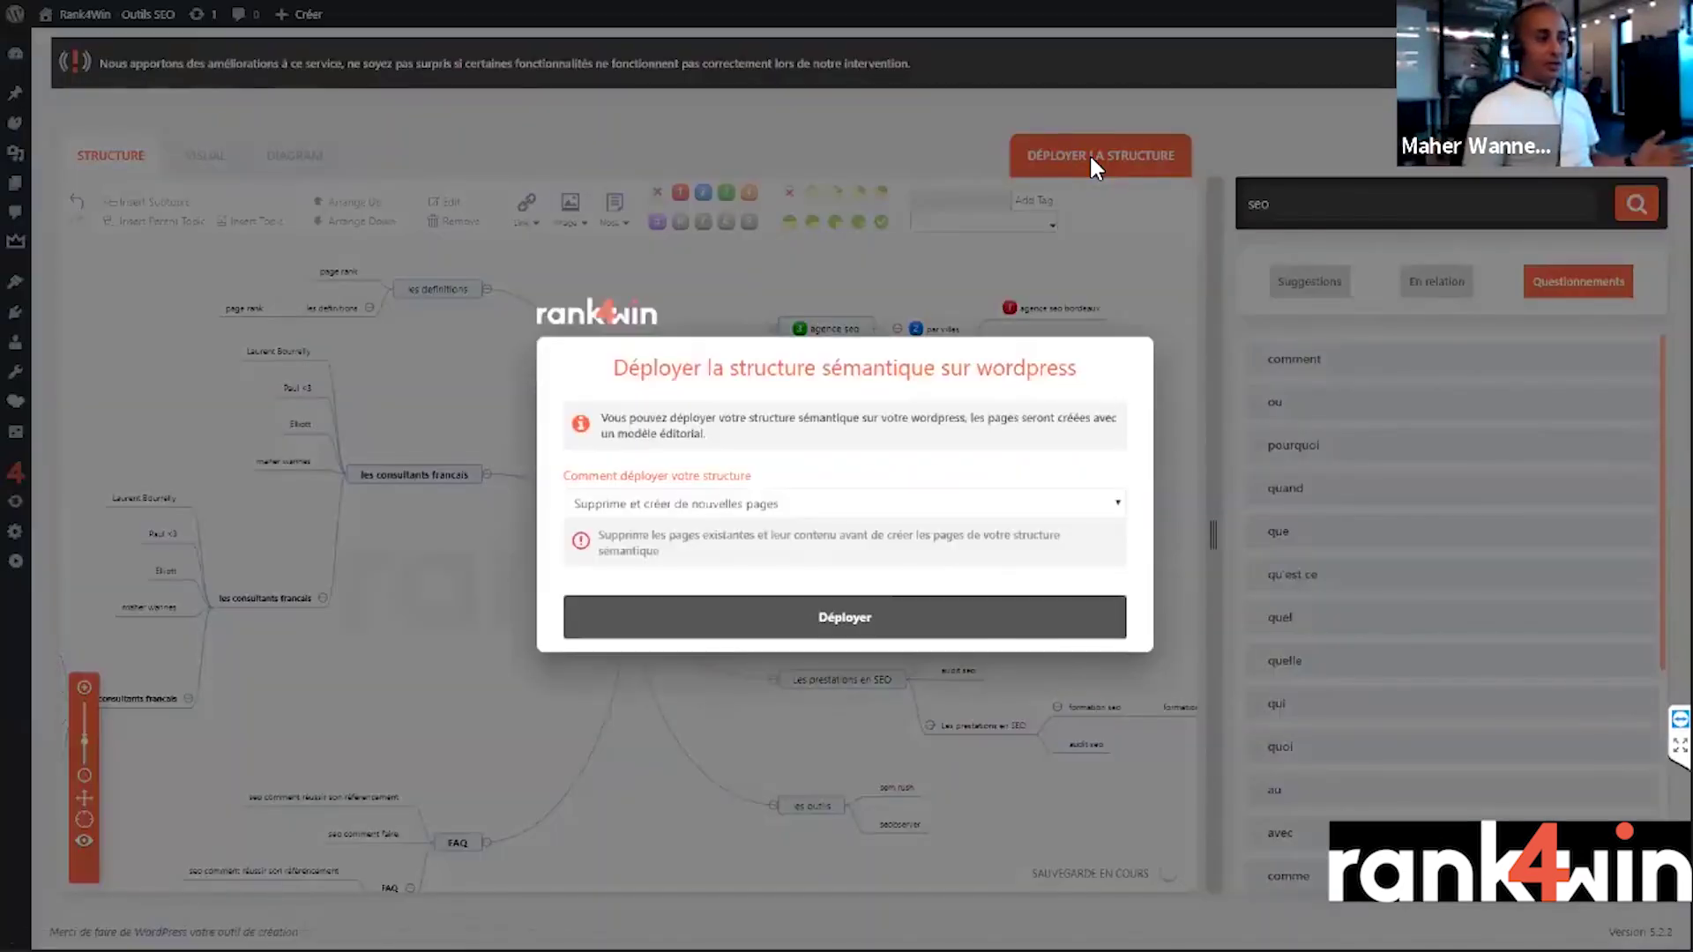
left_click(771, 512)
left_click(766, 509)
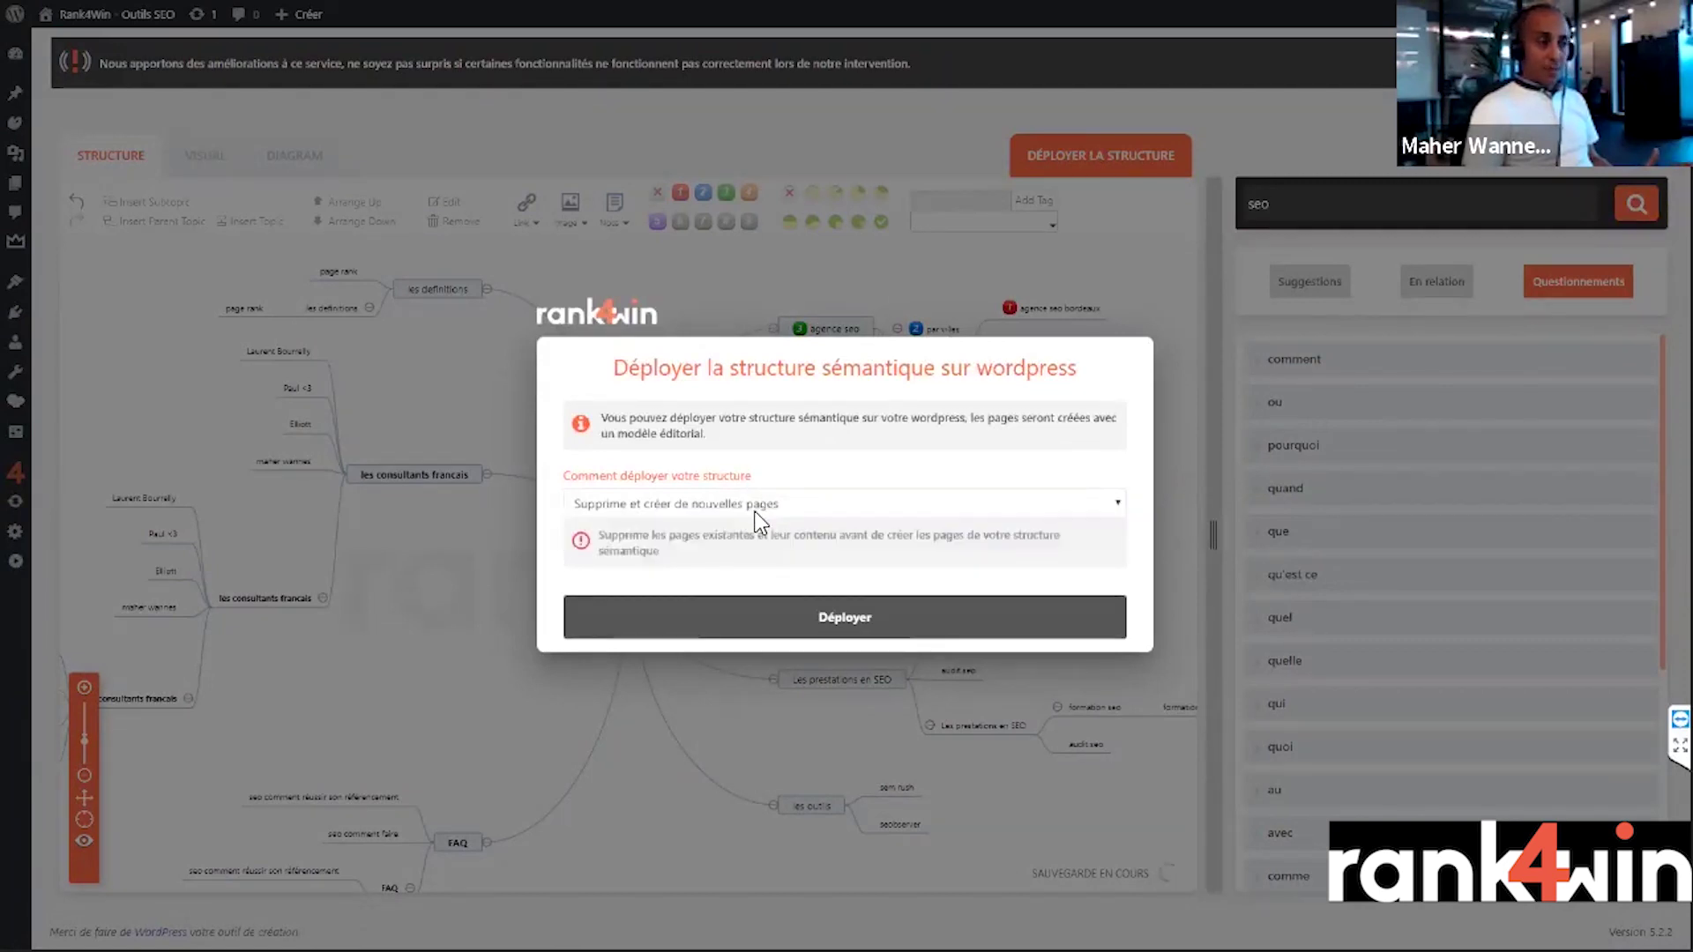
left_click(757, 506)
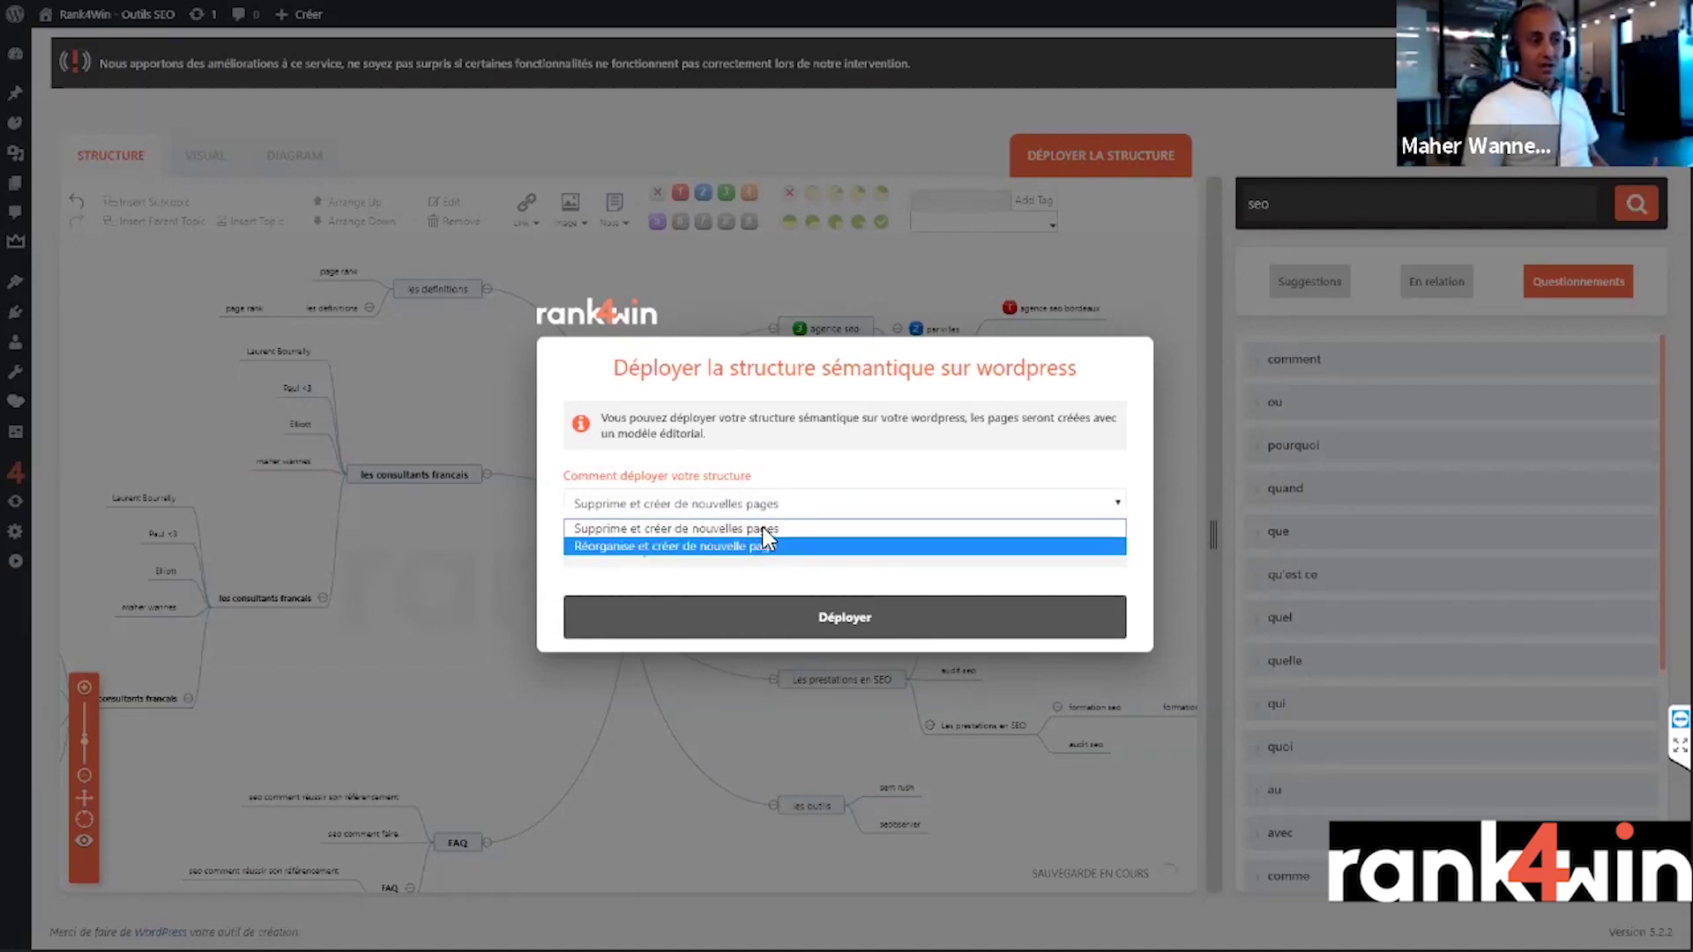
left_click(752, 525)
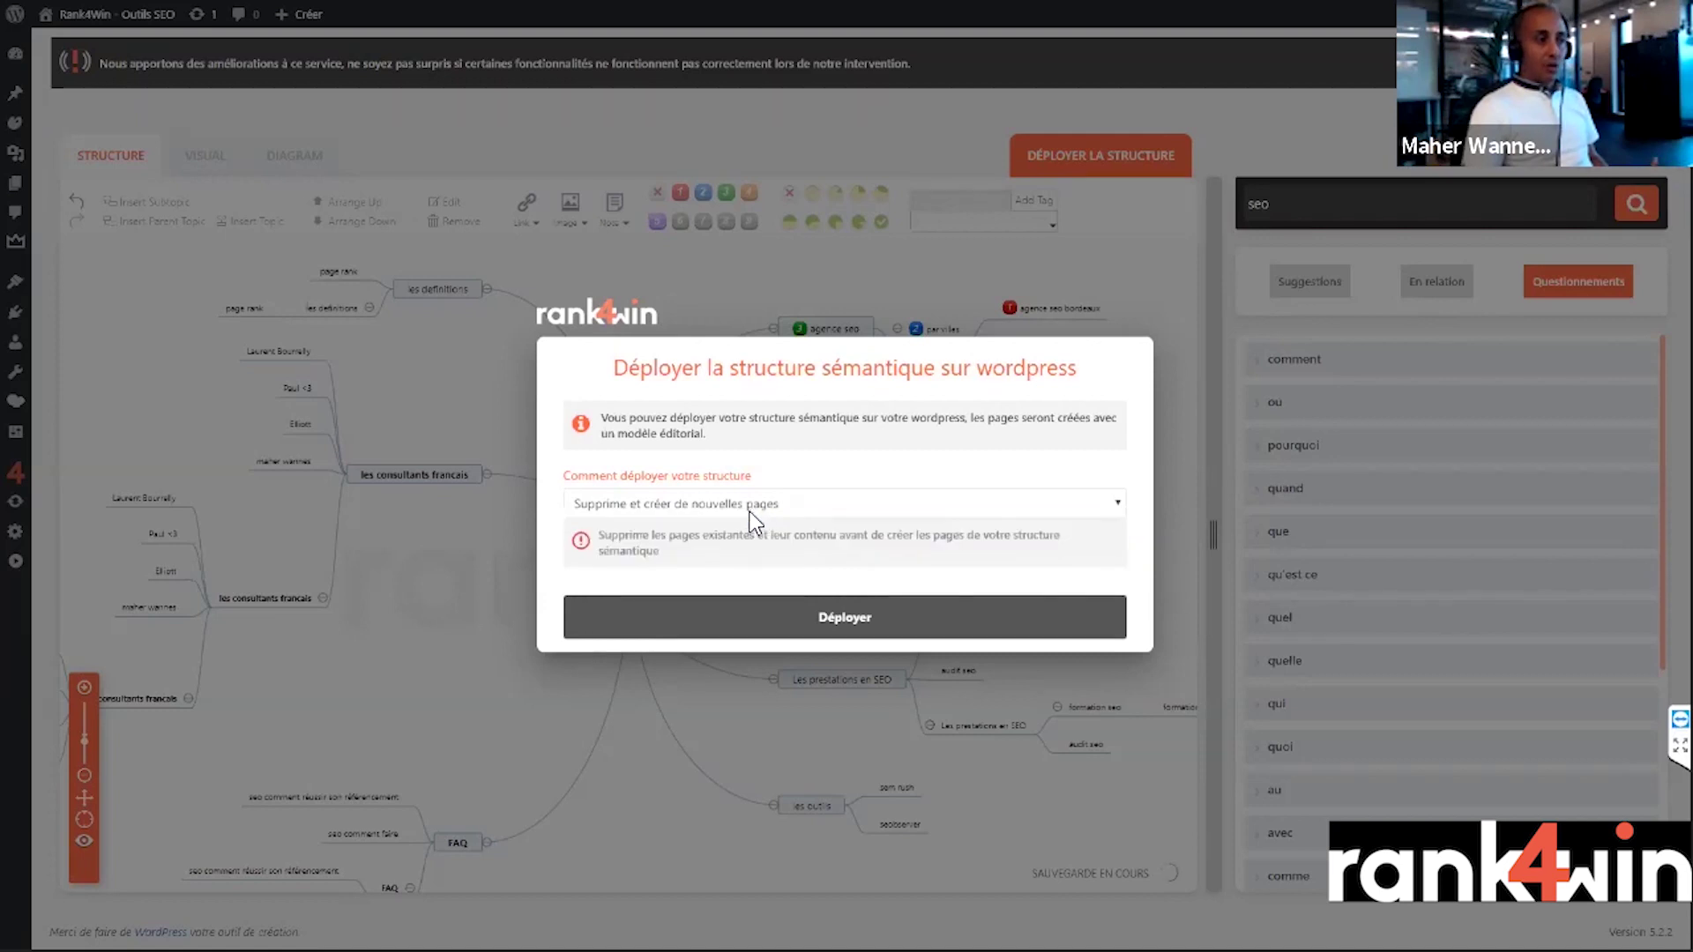
left_click(848, 627)
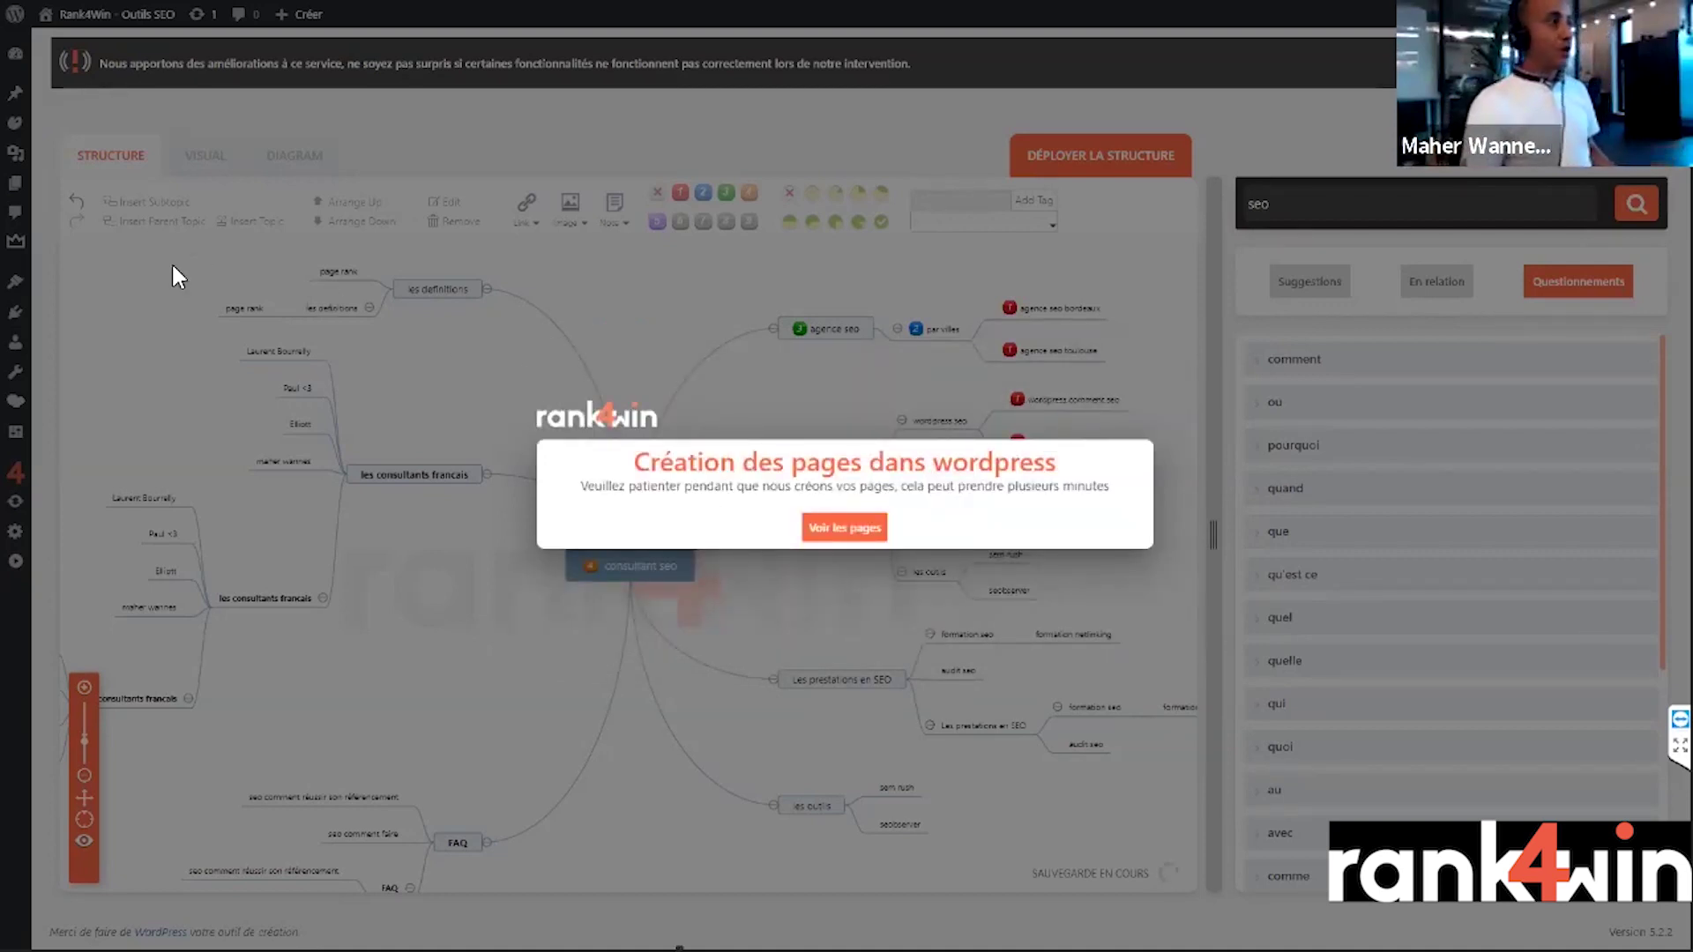
- Dismiss the page creation notice and open WordPress Pages > Toutes les pages
left_click(157, 318)
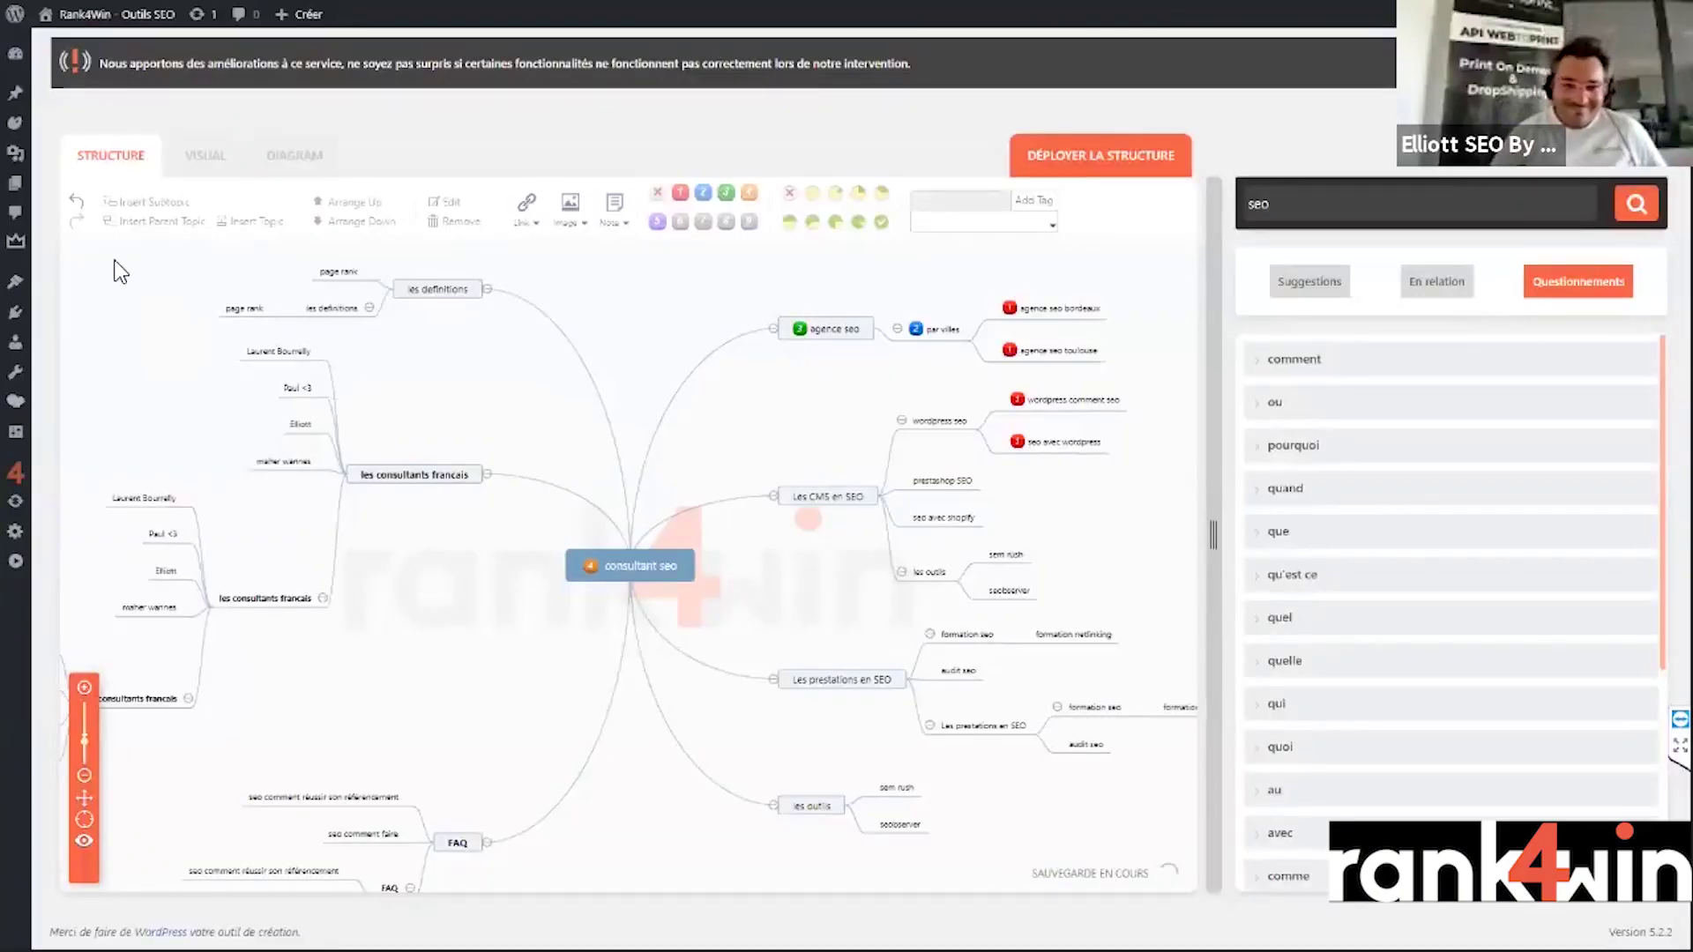
mouse_move(15, 183)
left_click(81, 215)
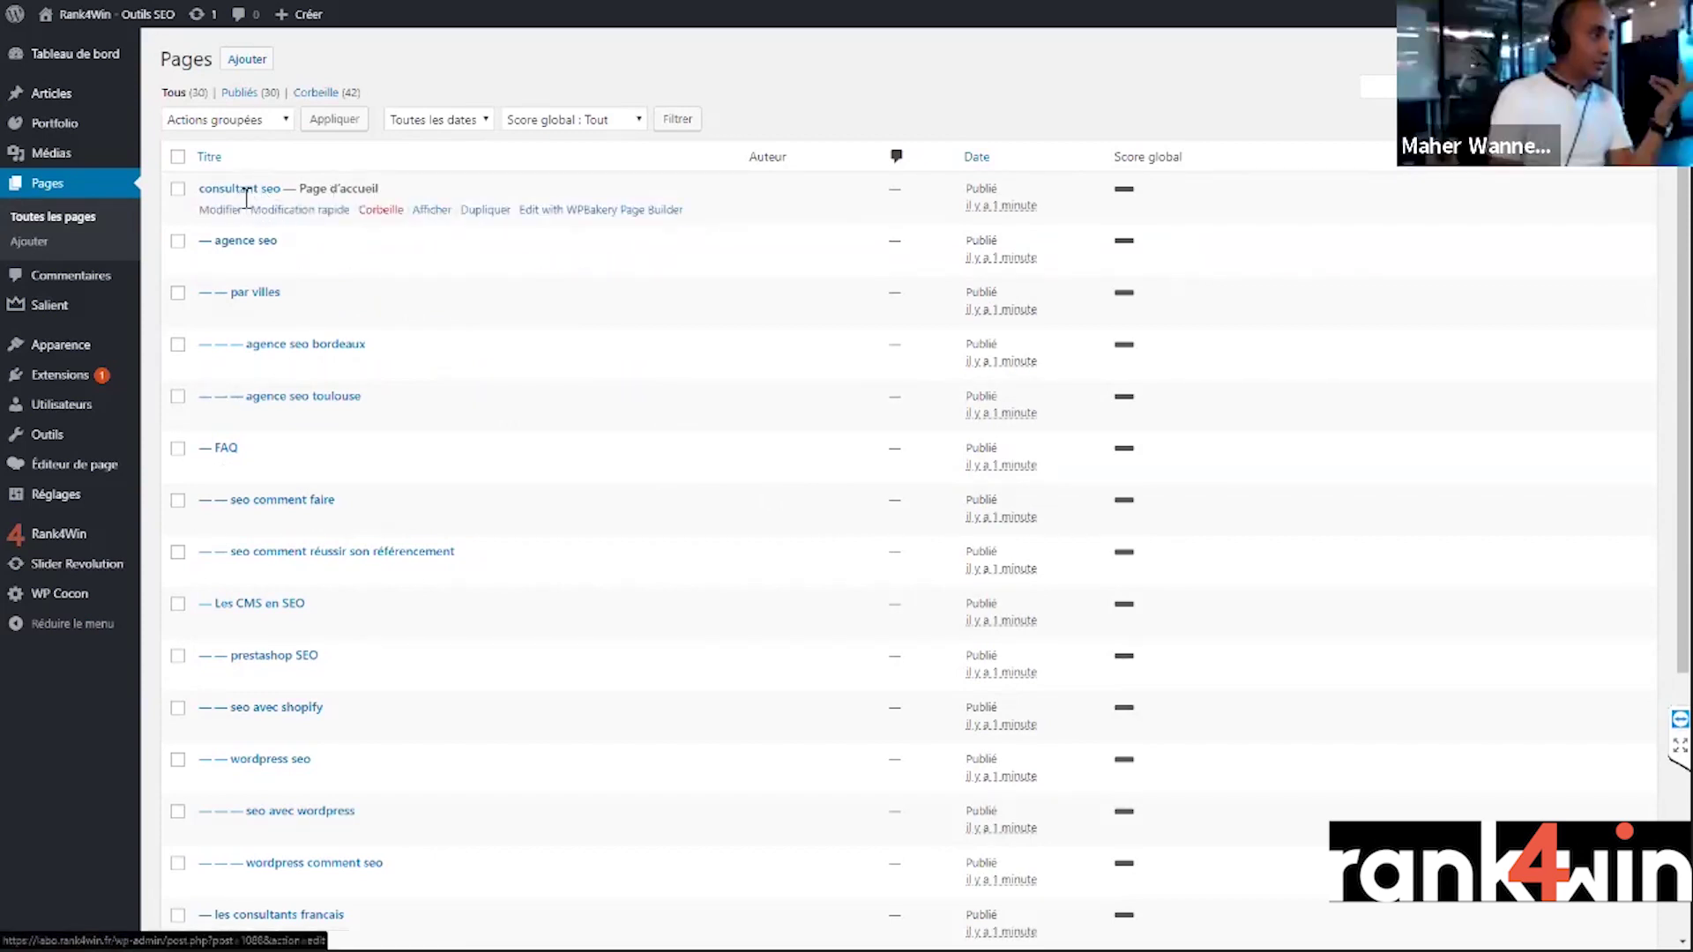
- Open the 'agence seo bordeaux' page from the Pages list in the editor
left_click(337, 347)
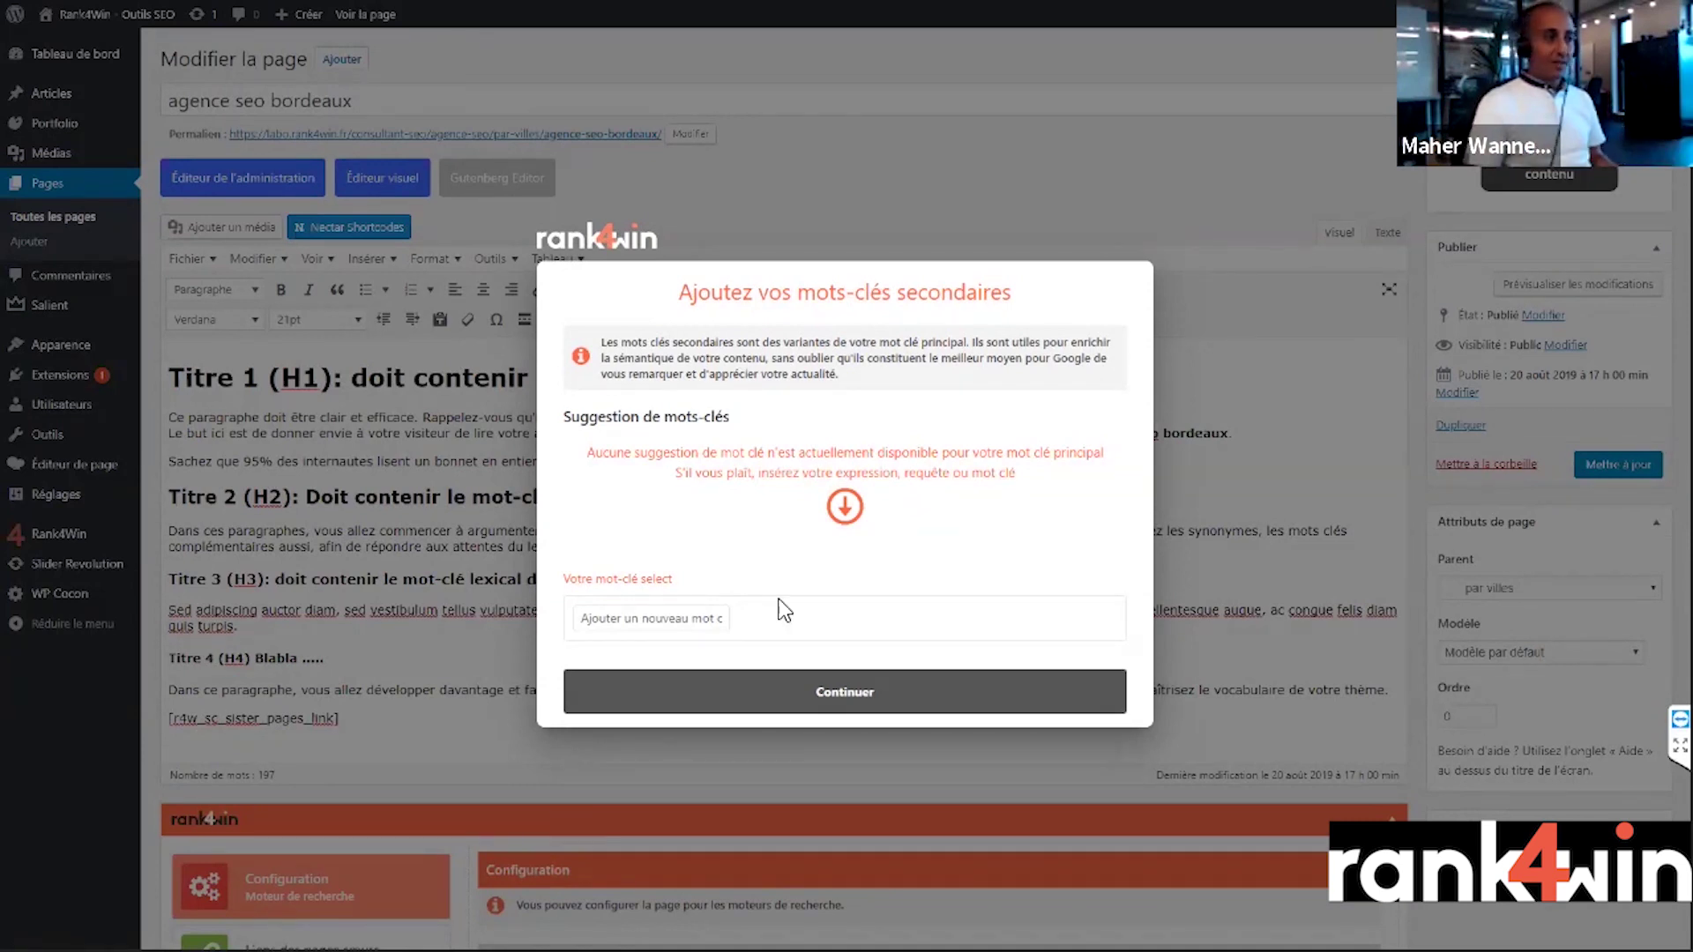
- Enter a custom secondary keyword for agence seo bordeaux and continue to lexical keywords
left_click(701, 618)
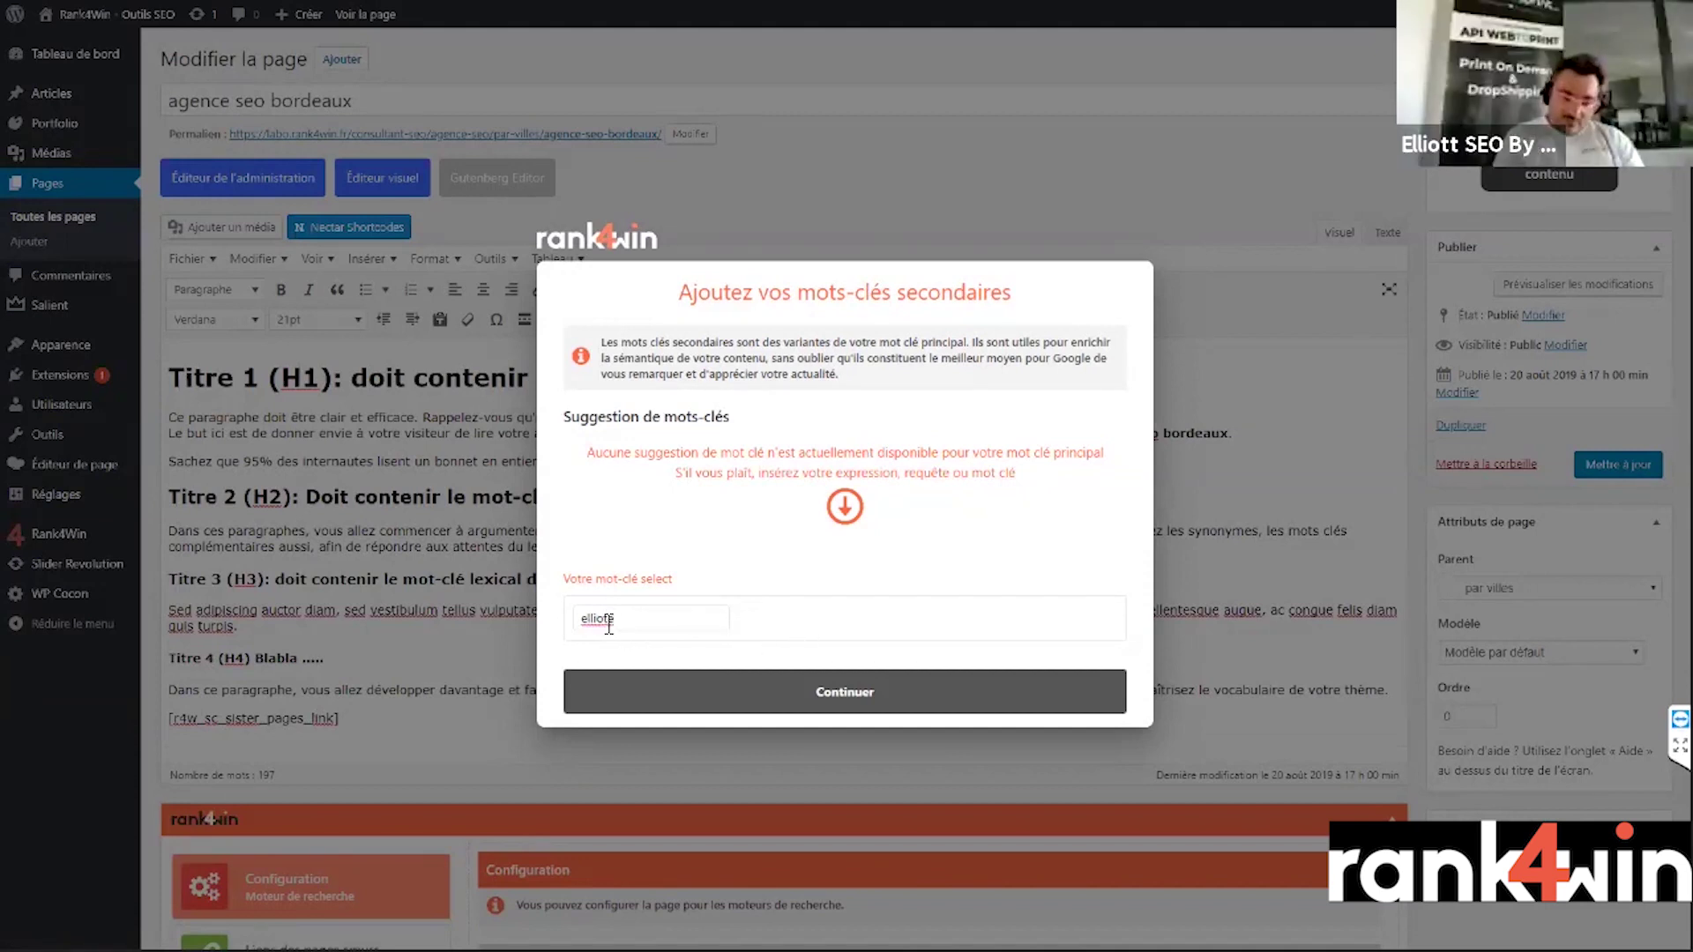
key("BackSpace")
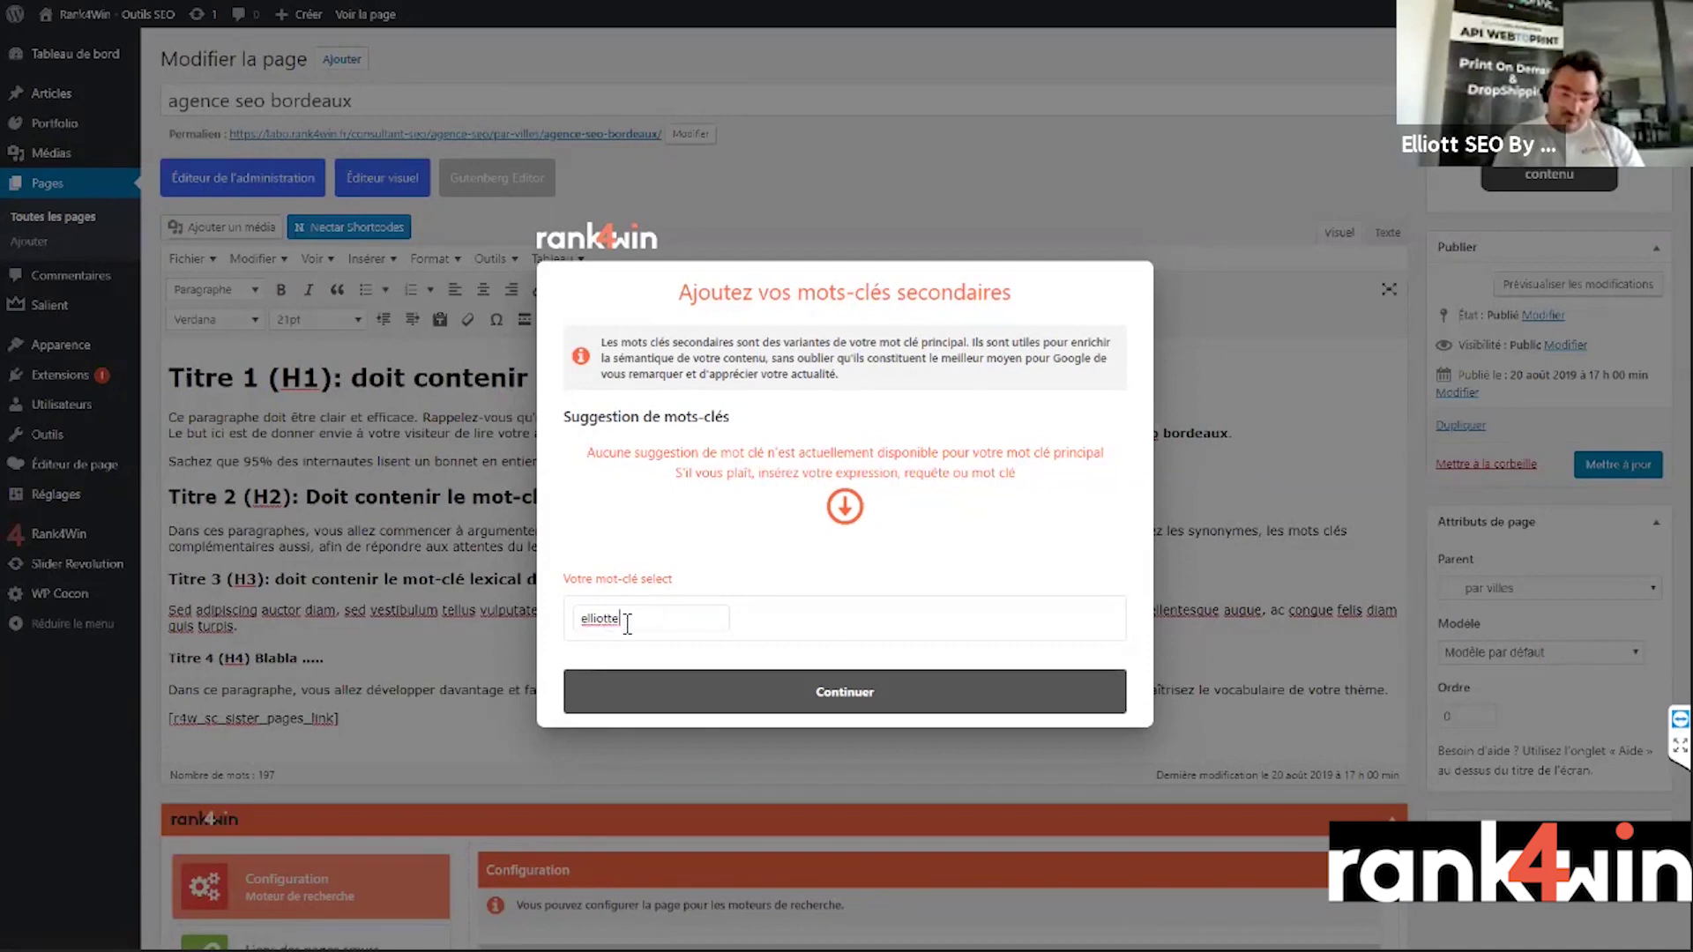
type("t")
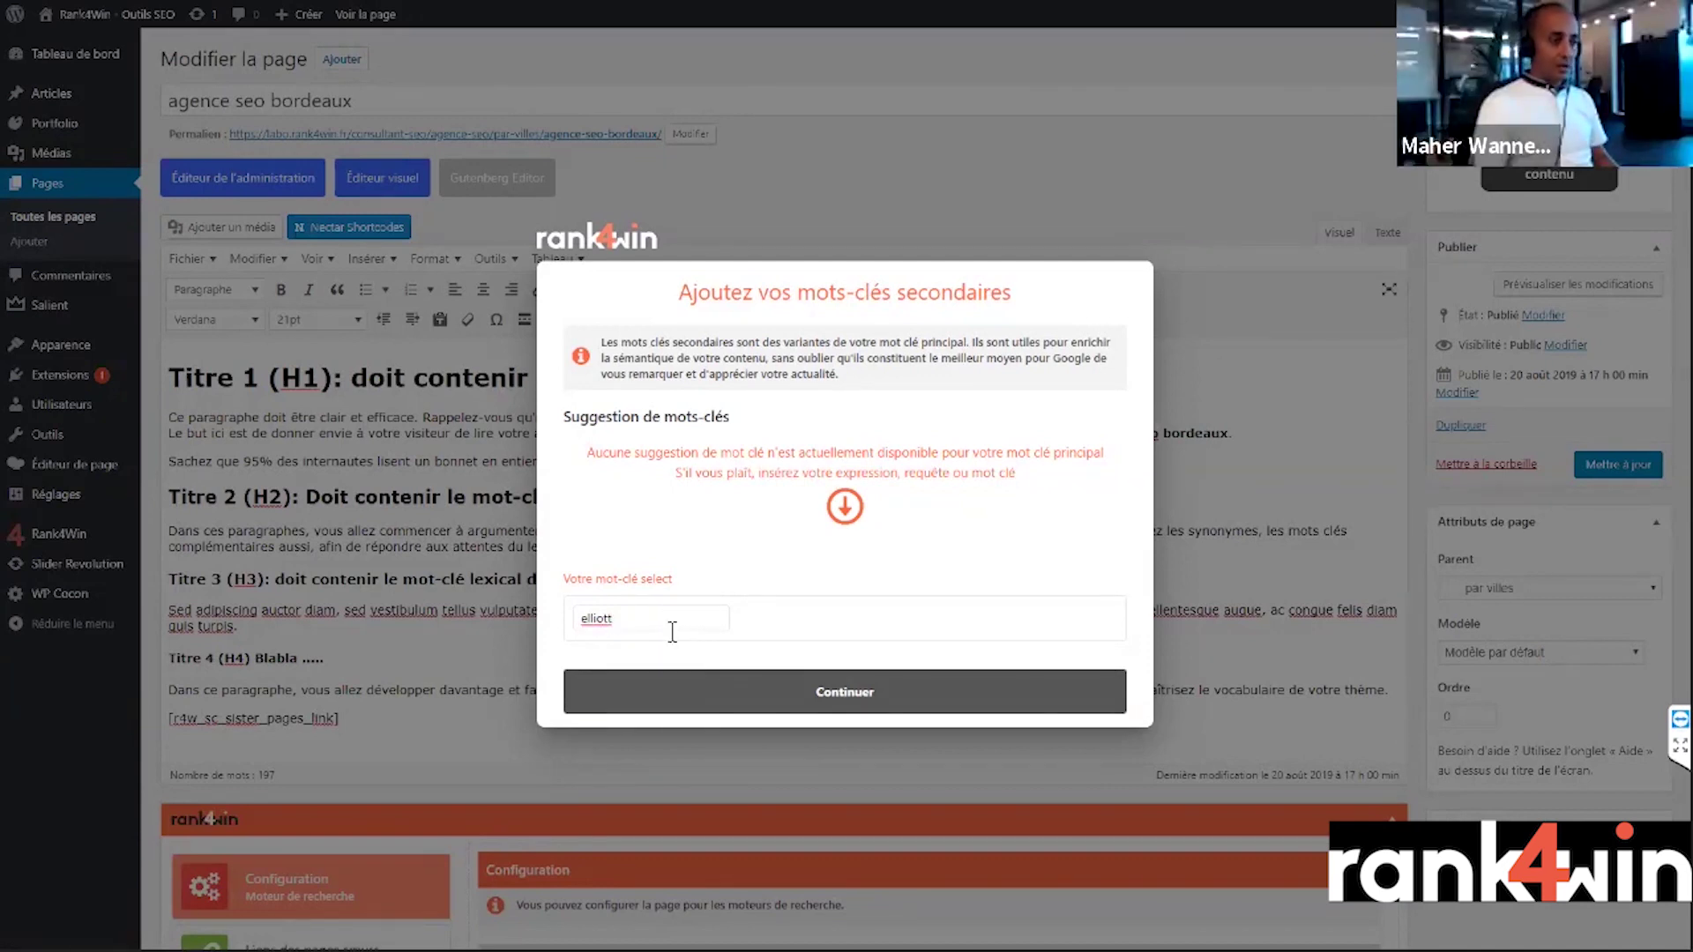
left_click(848, 691)
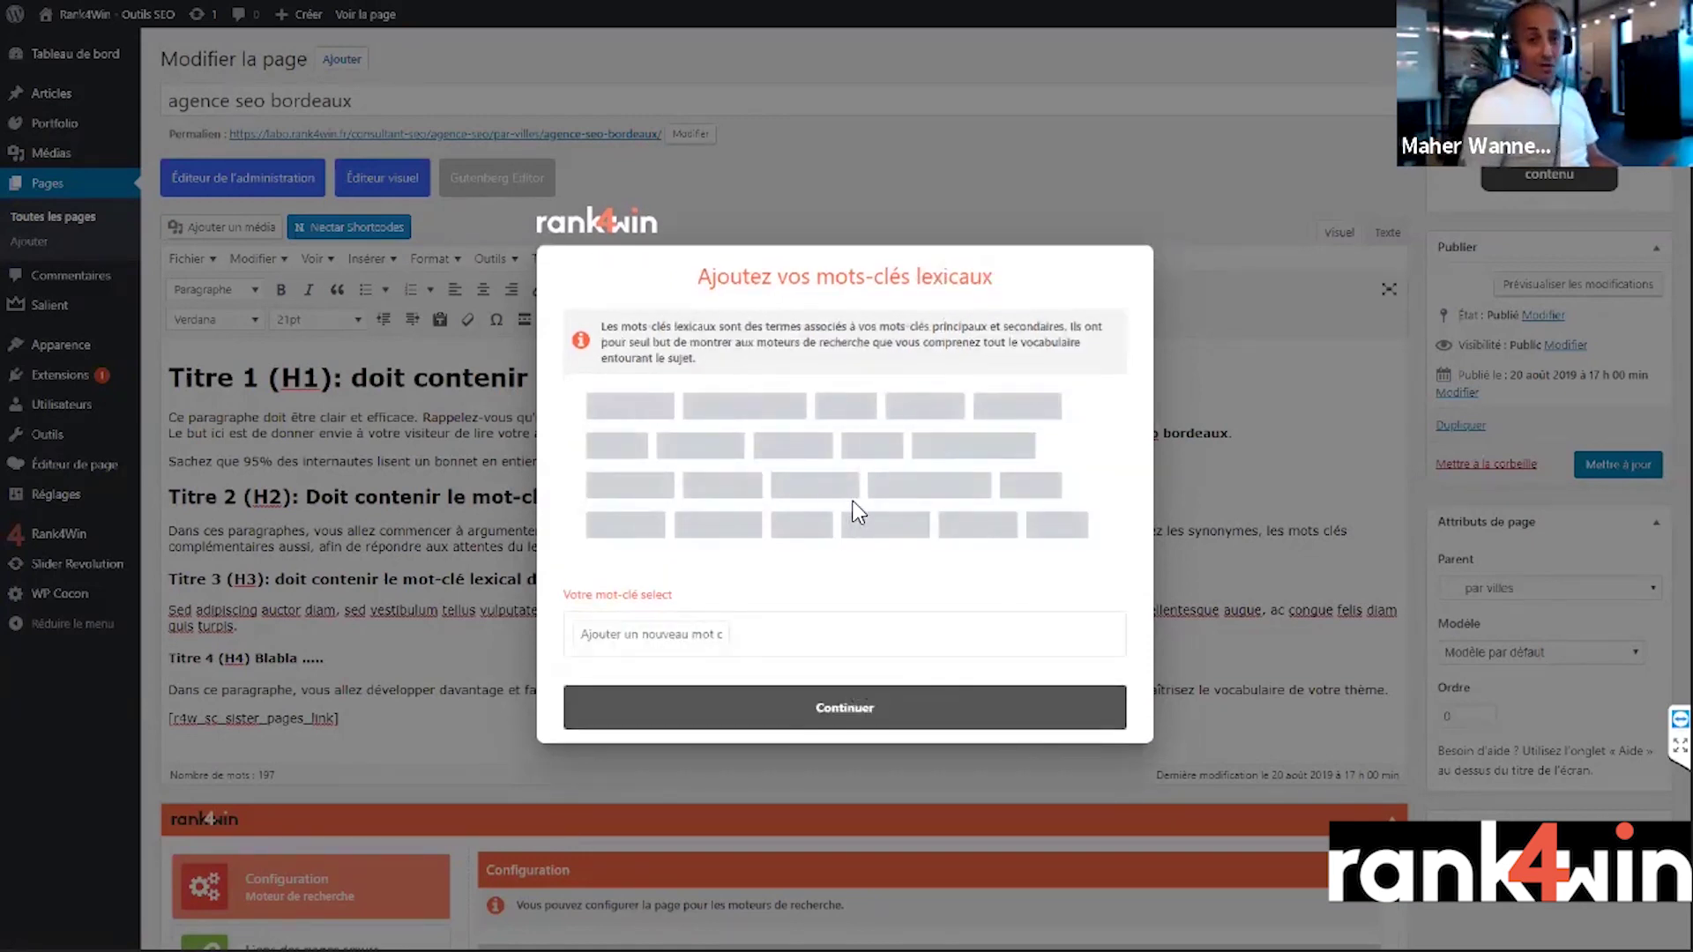
- Add 'toto' as the page's lexical keyword and review the resulting analysis
left_click(669, 635)
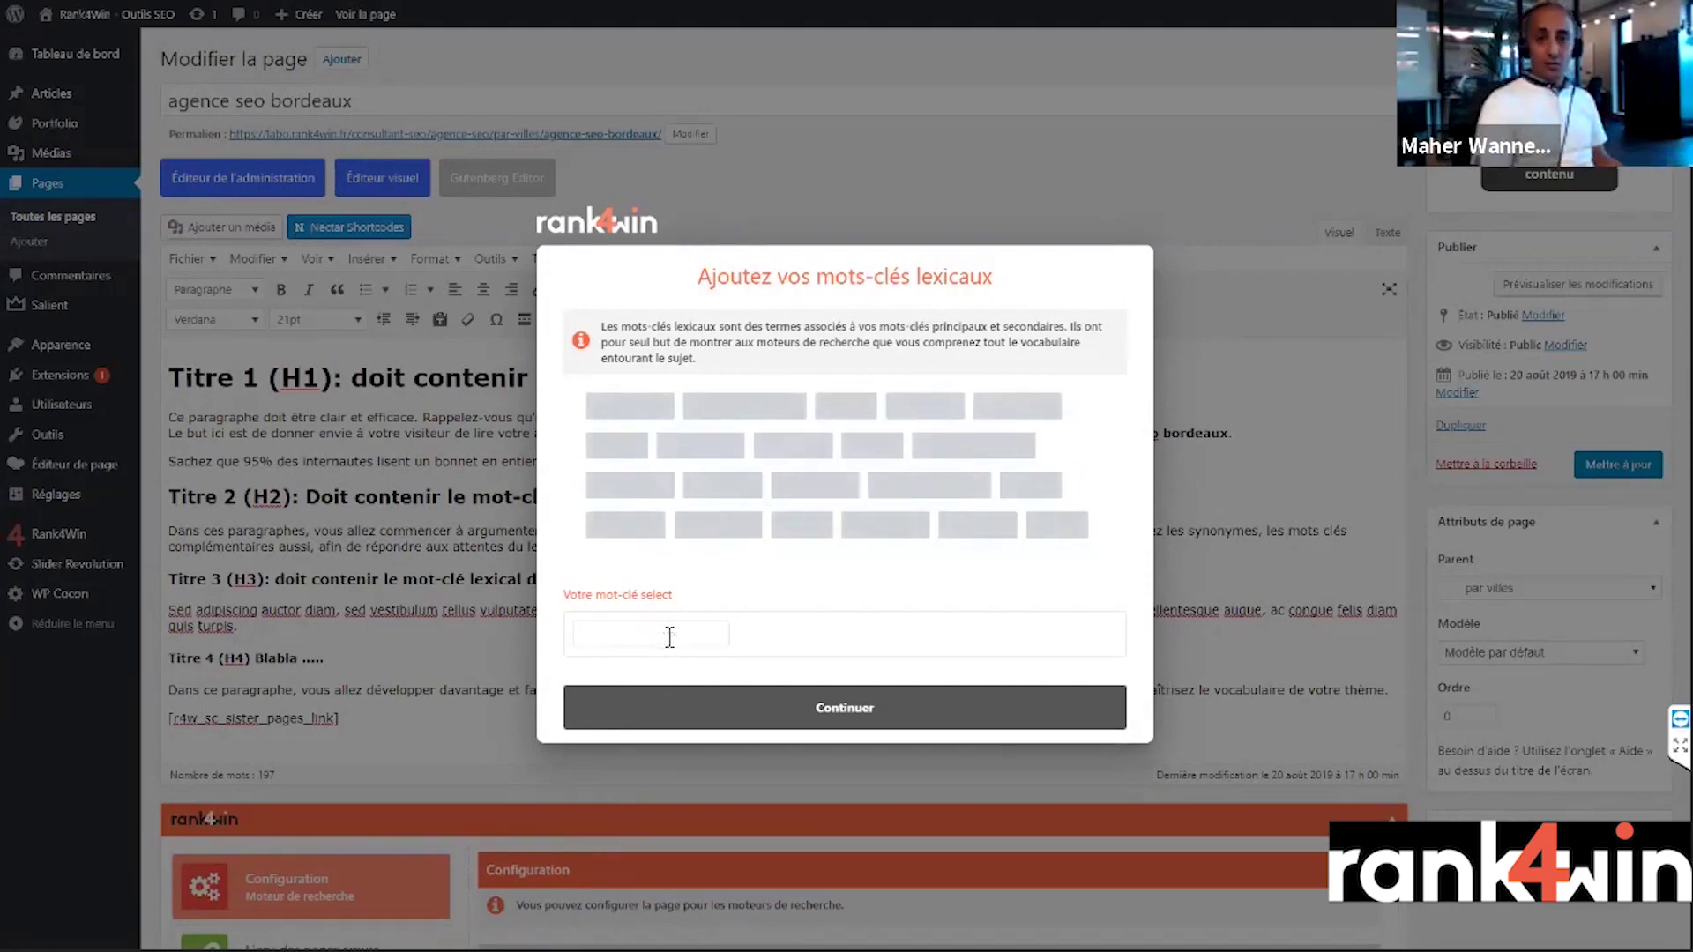
type("toto")
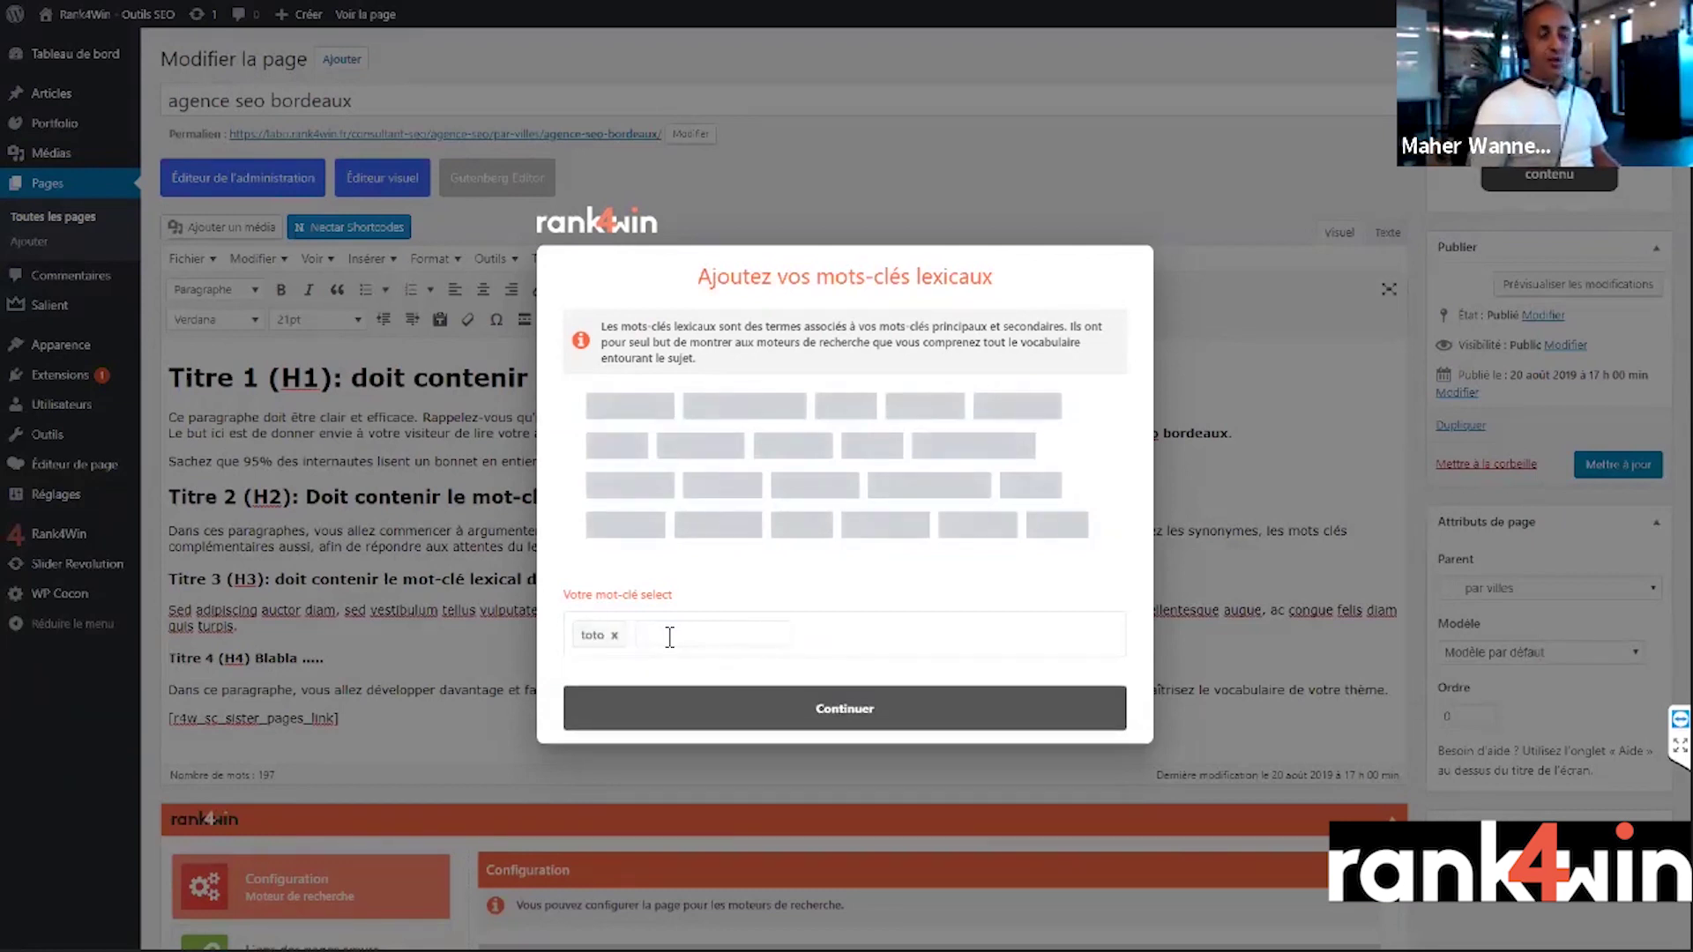
key("Return")
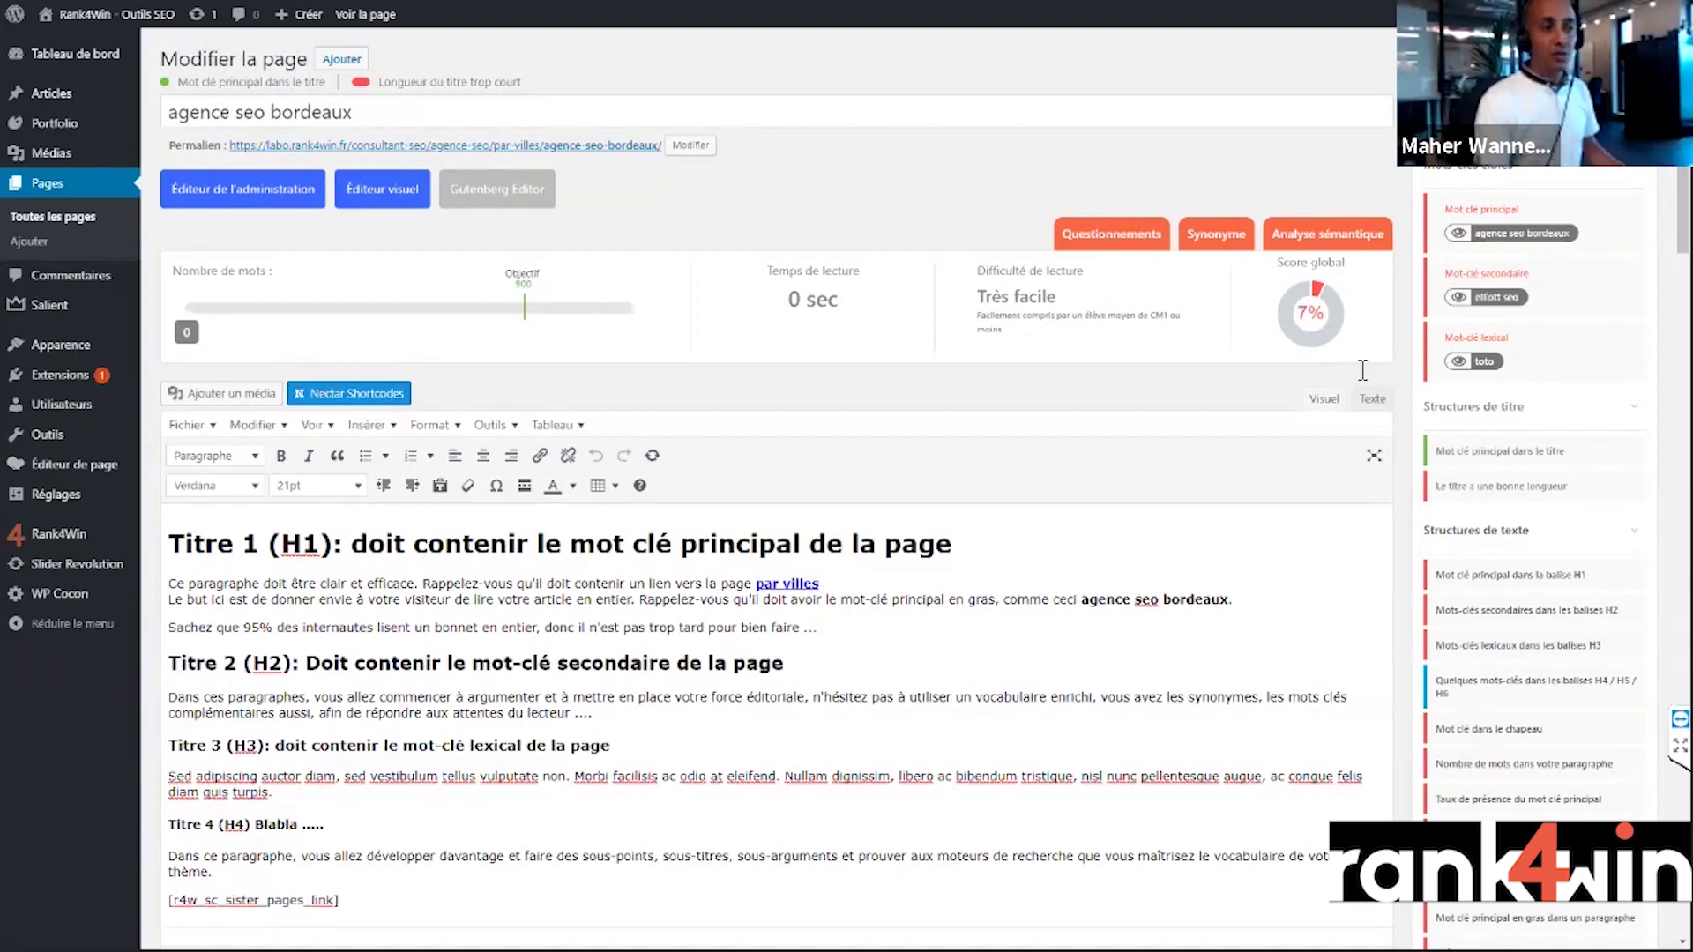
scroll(1058, 388, "down", 3)
left_click(806, 388)
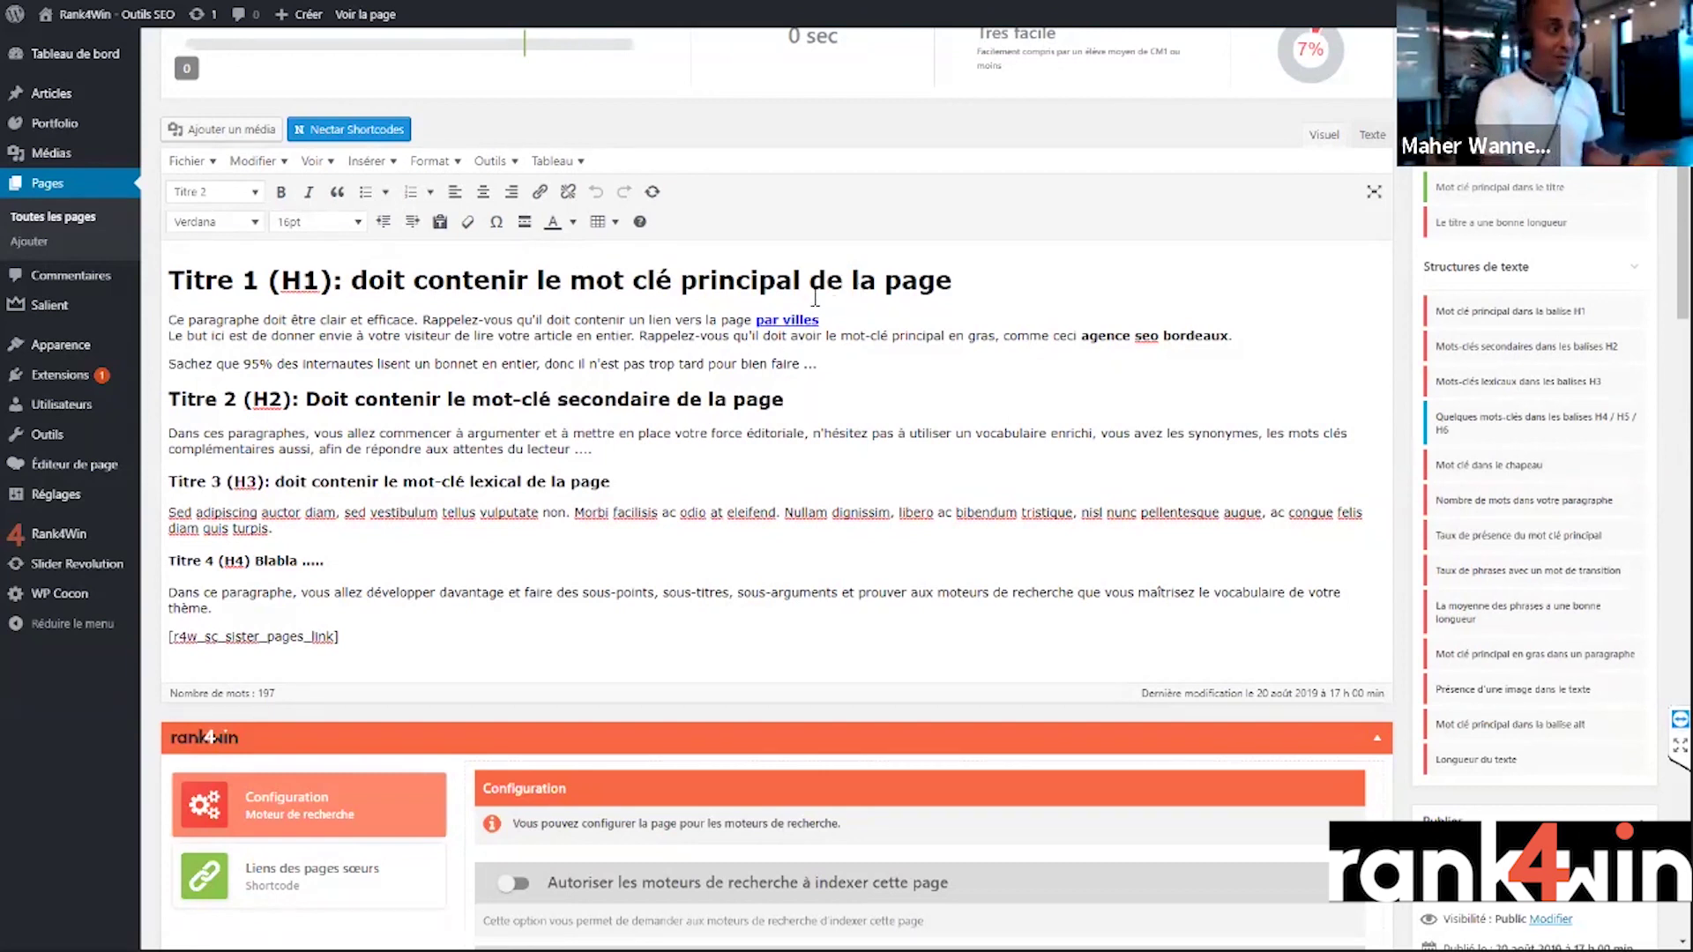
left_click_drag(225, 326, 505, 343)
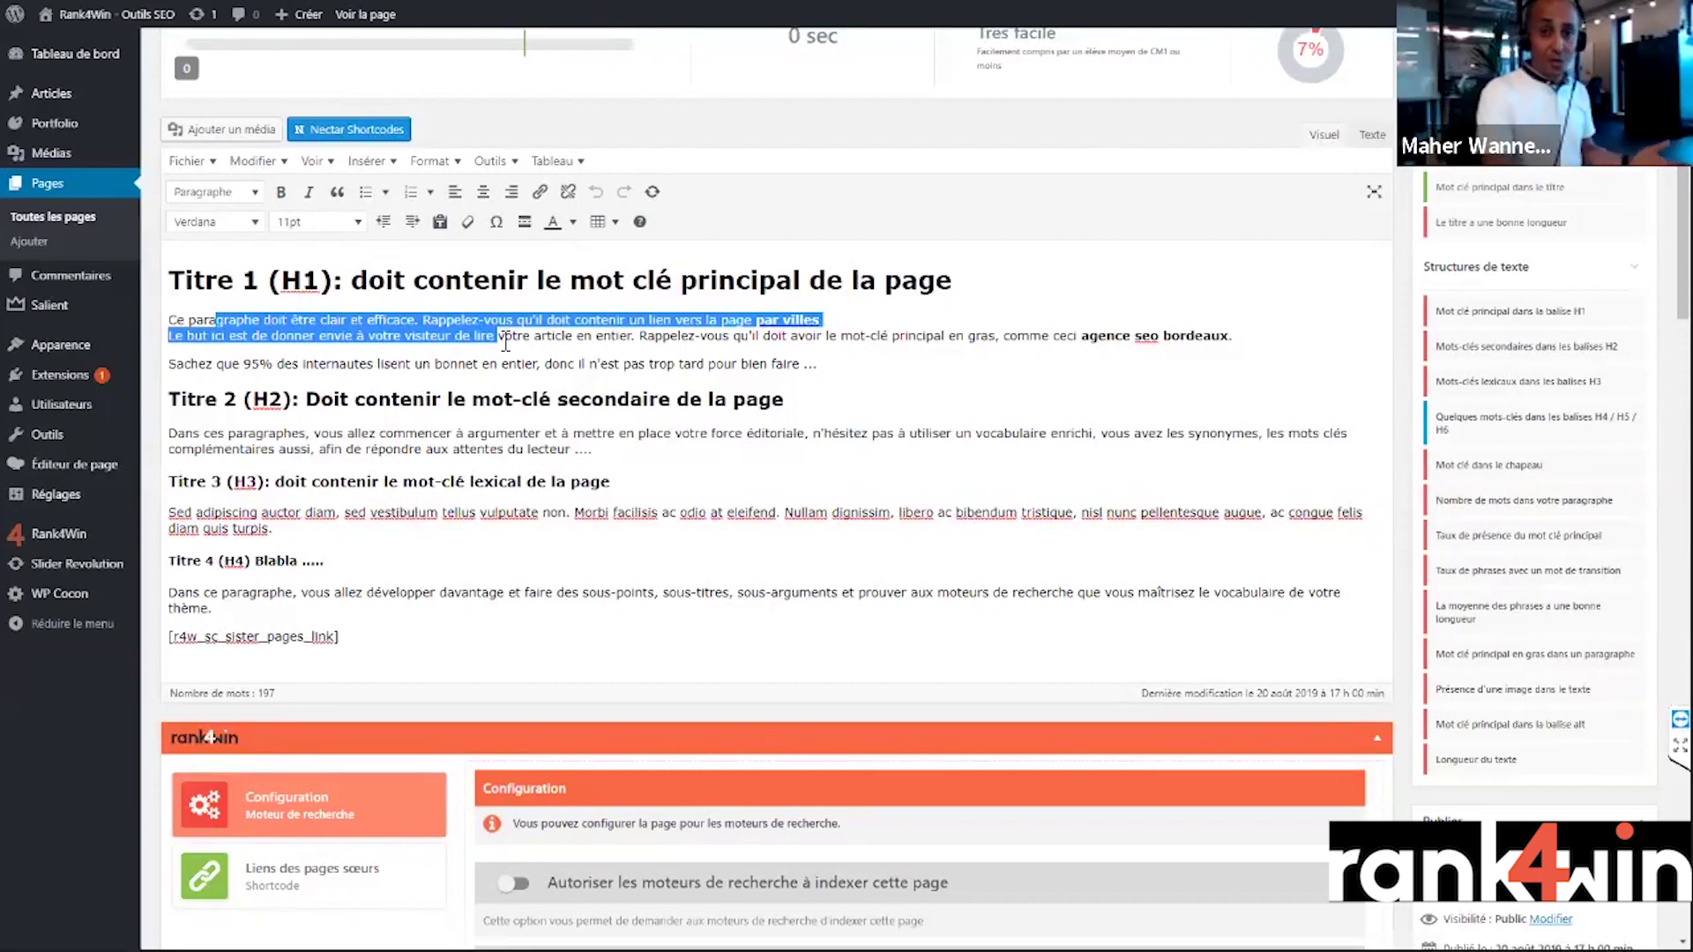
left_click(526, 359)
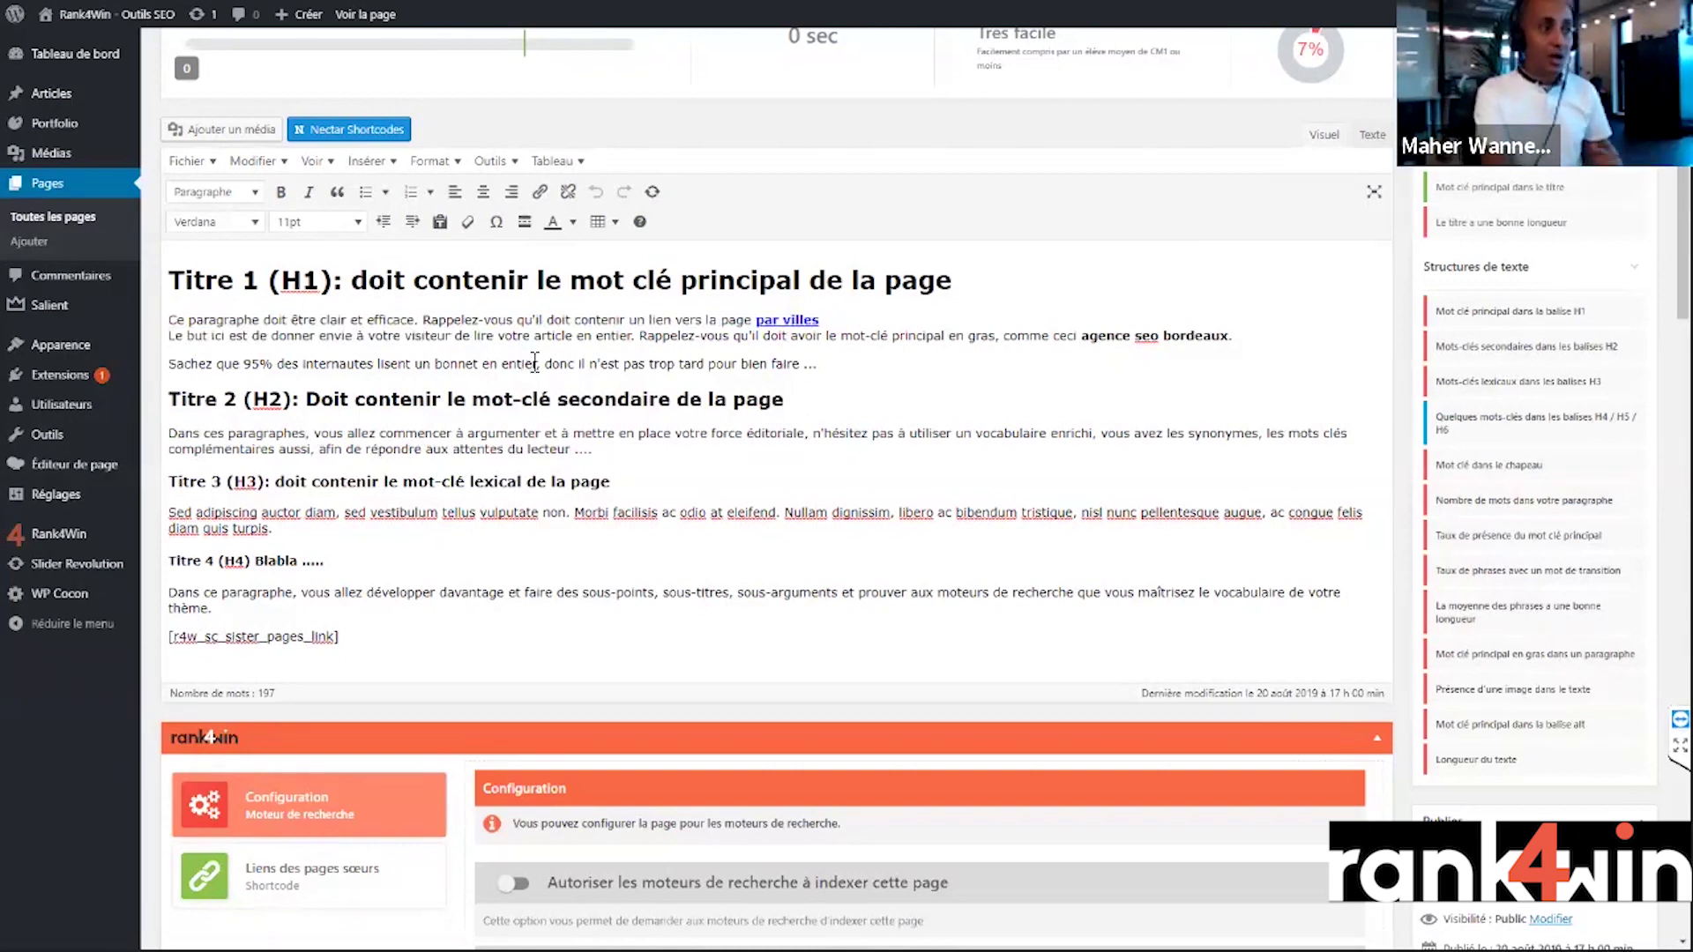
left_click(778, 326)
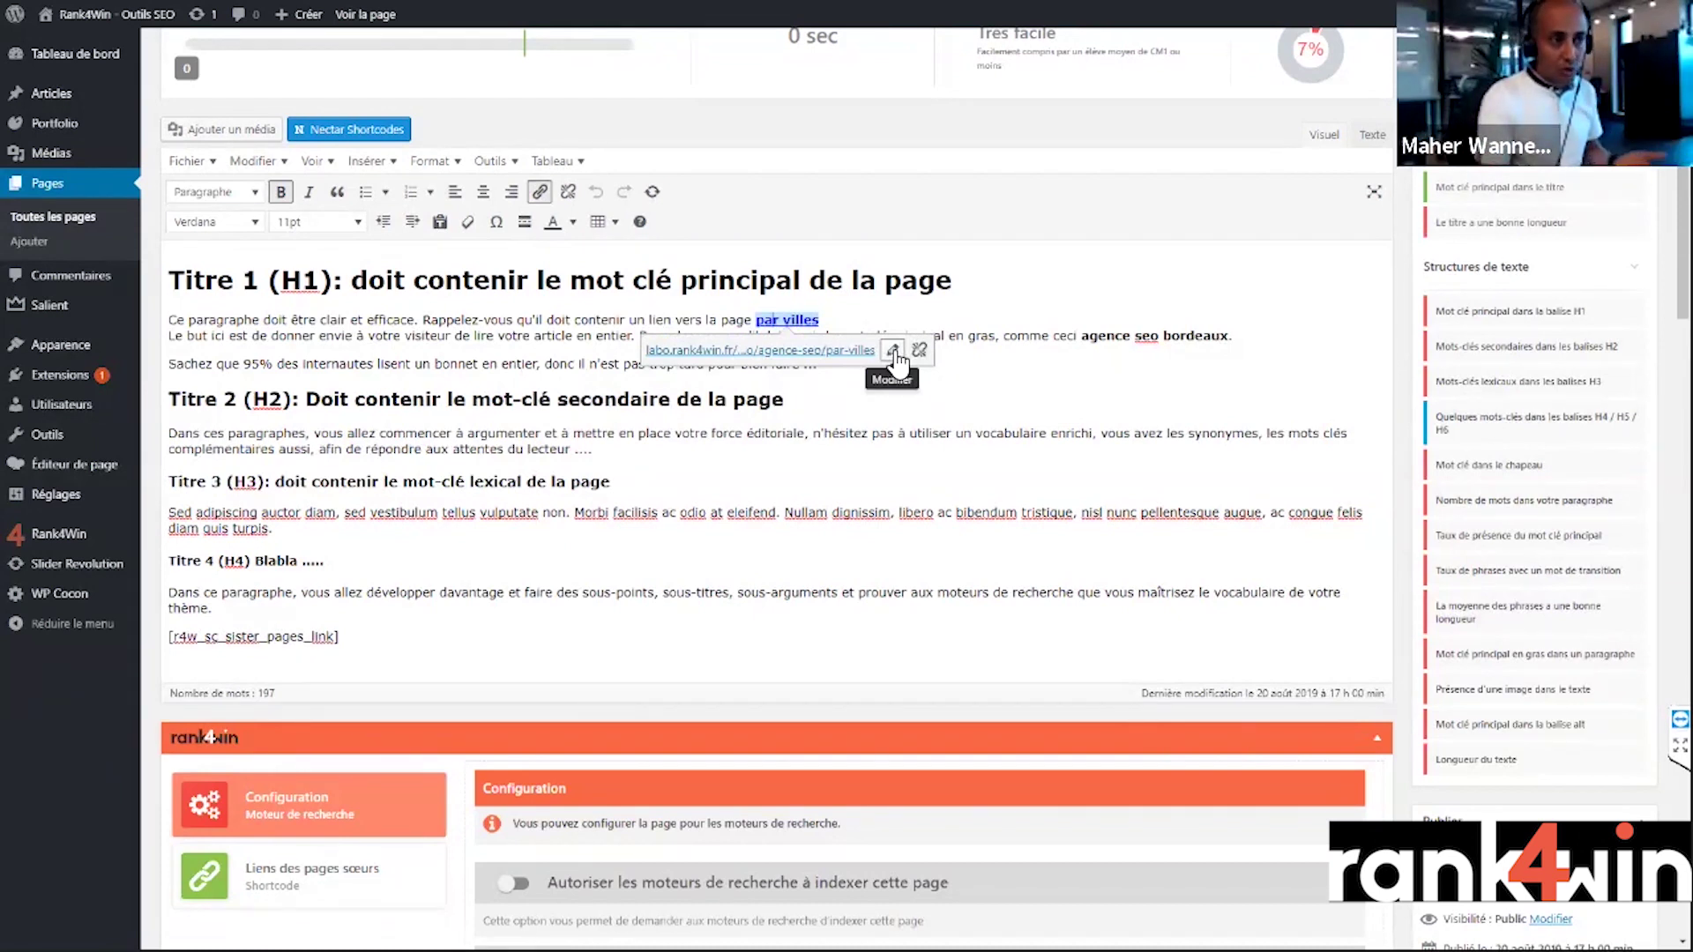
left_click(1049, 292)
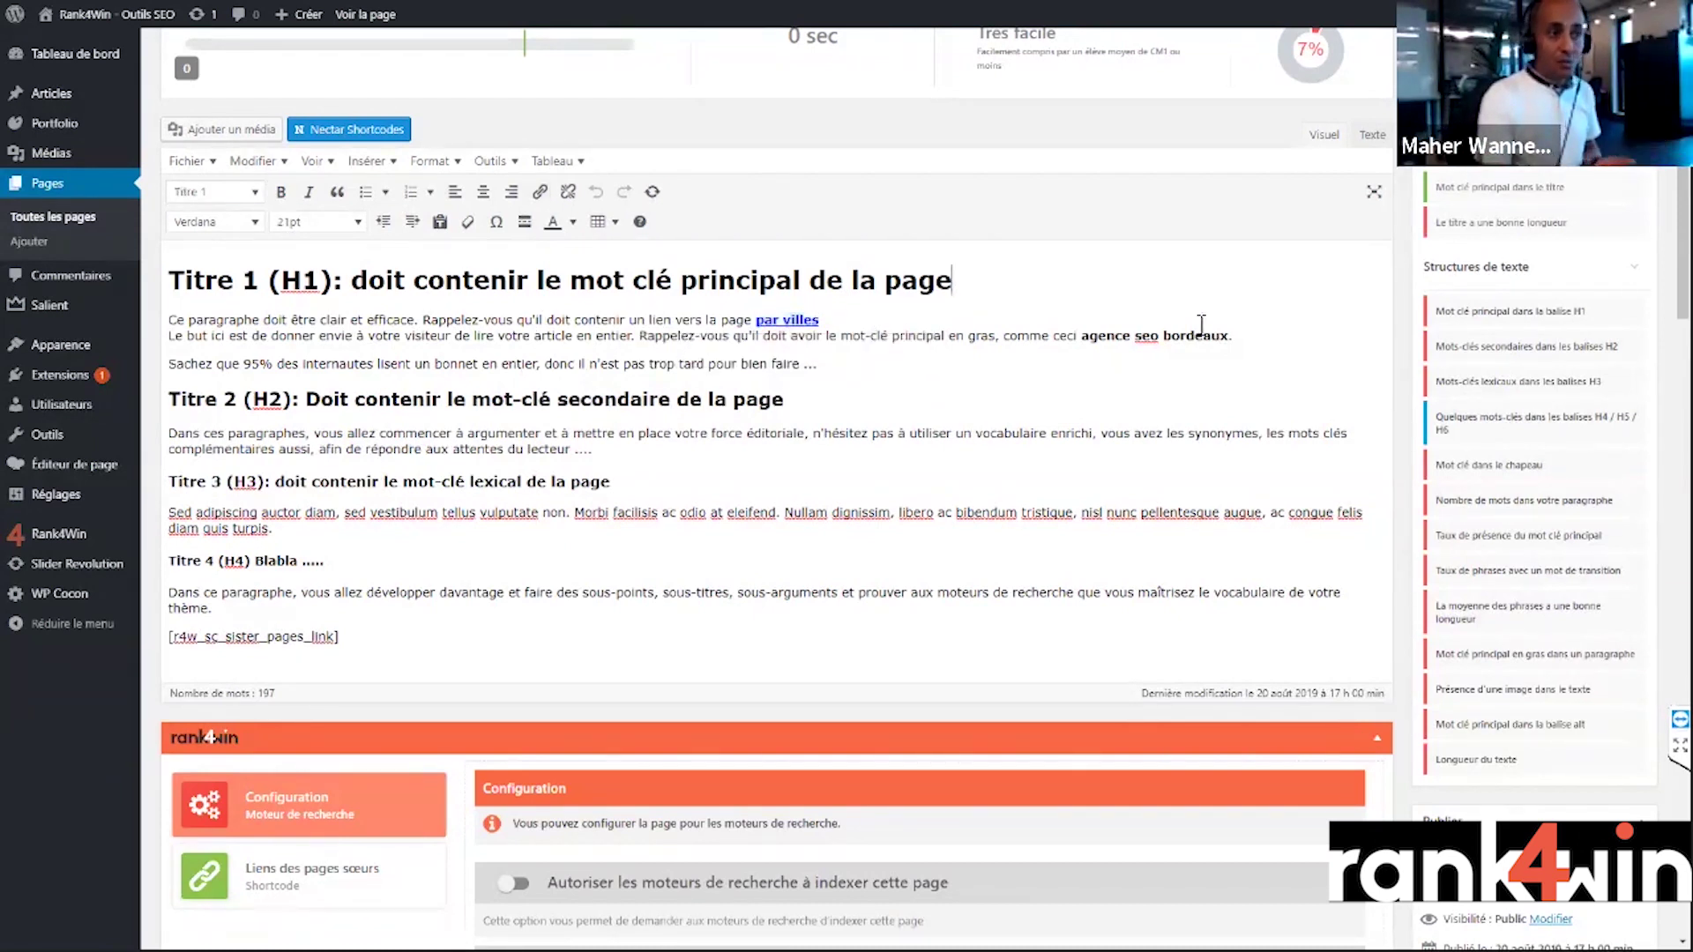
left_click_drag(1081, 336, 1231, 337)
left_click(1155, 302)
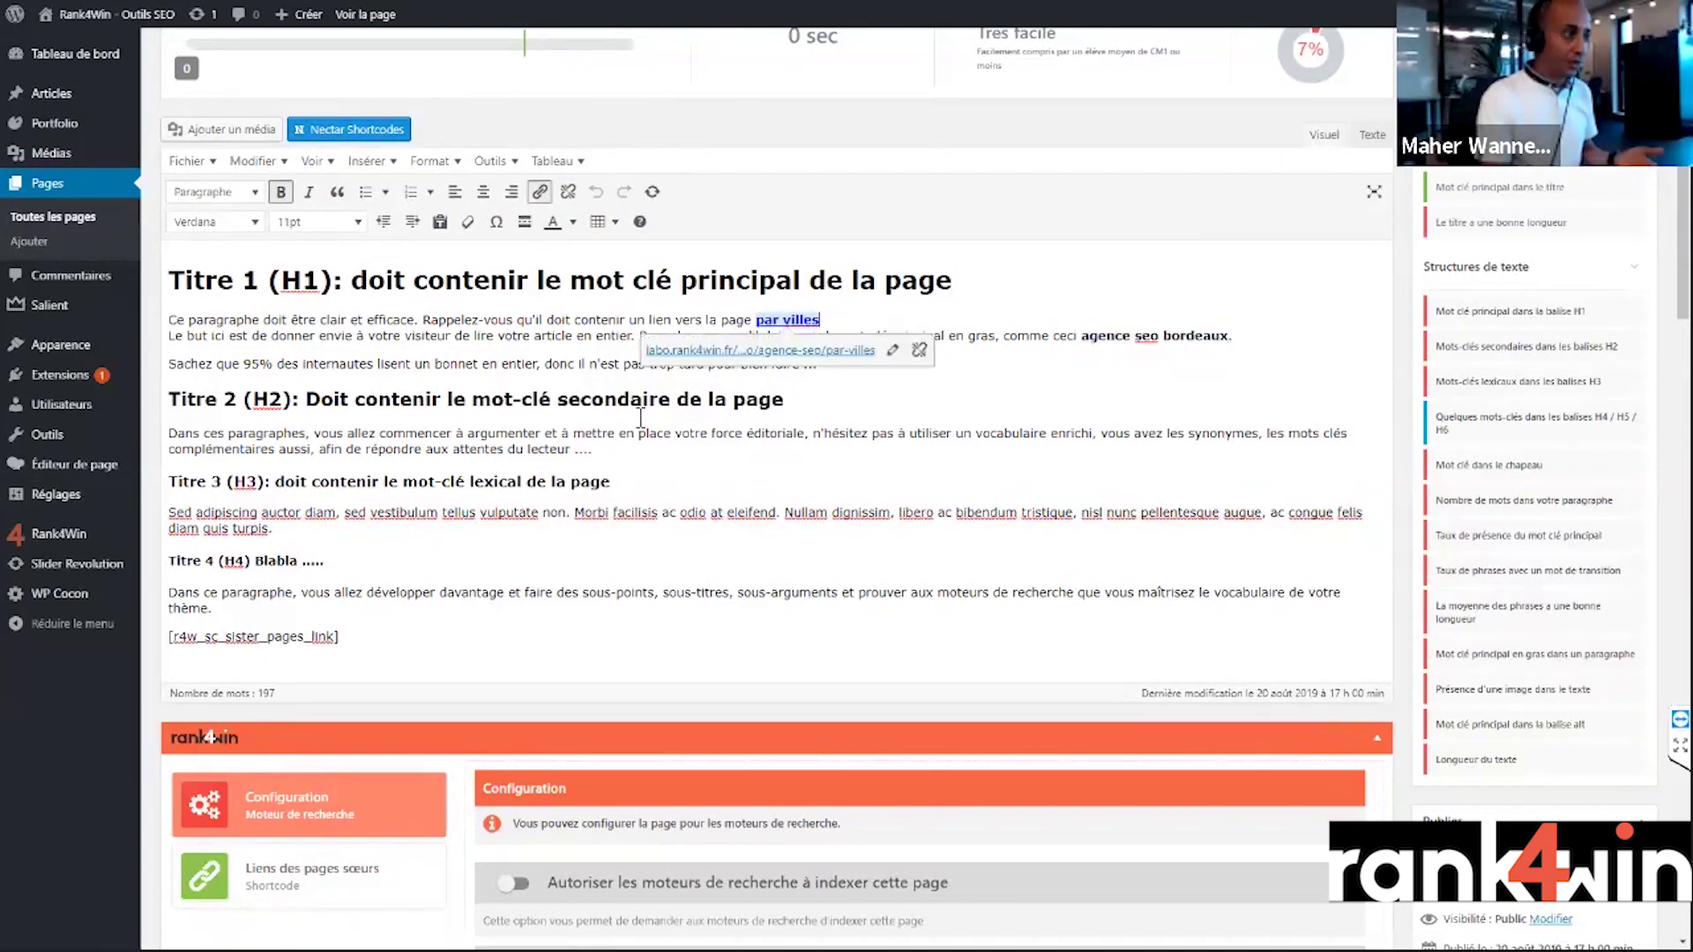
left_click(368, 410)
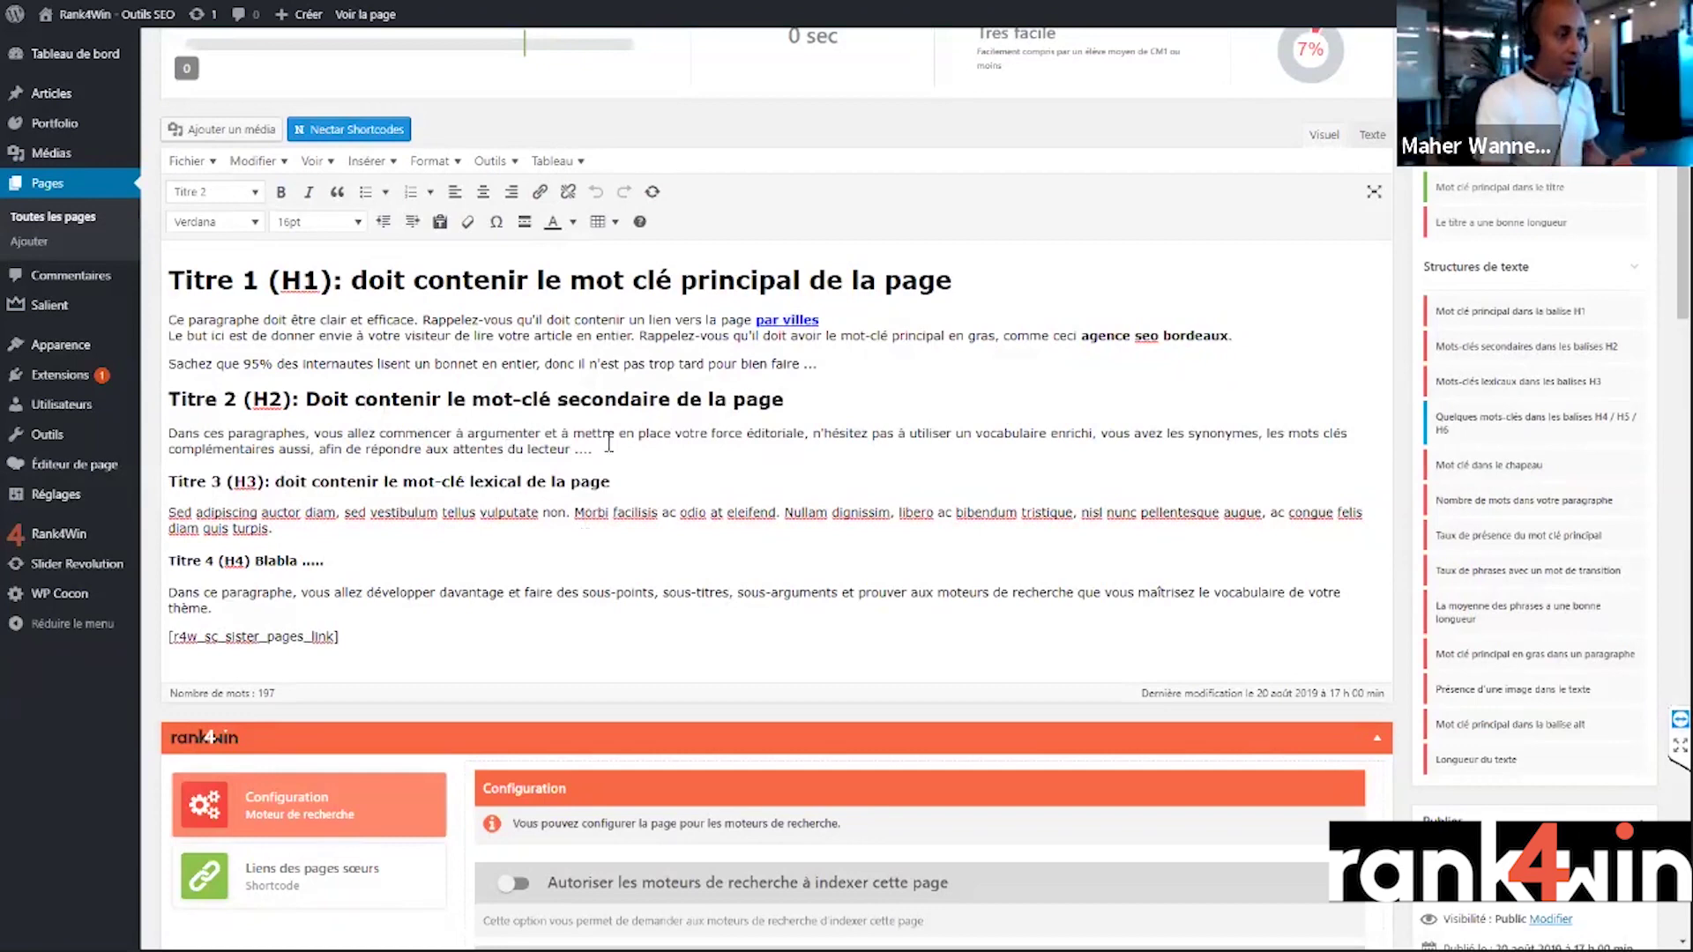
scroll(881, 441, "up", 3)
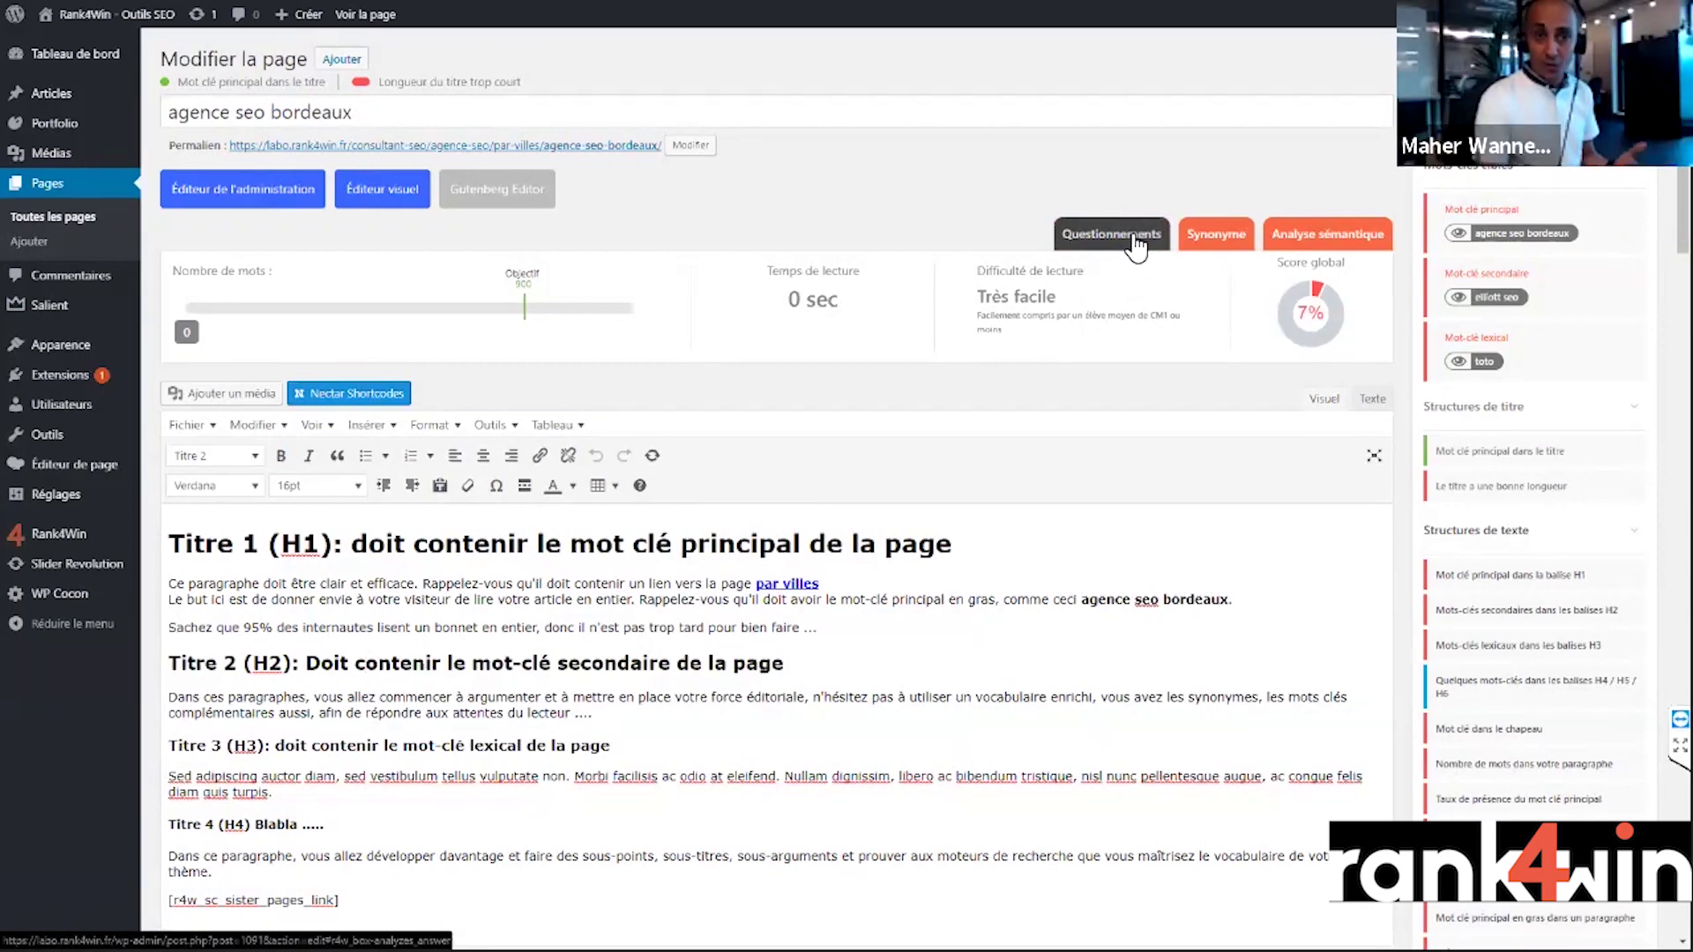
left_click(1226, 240)
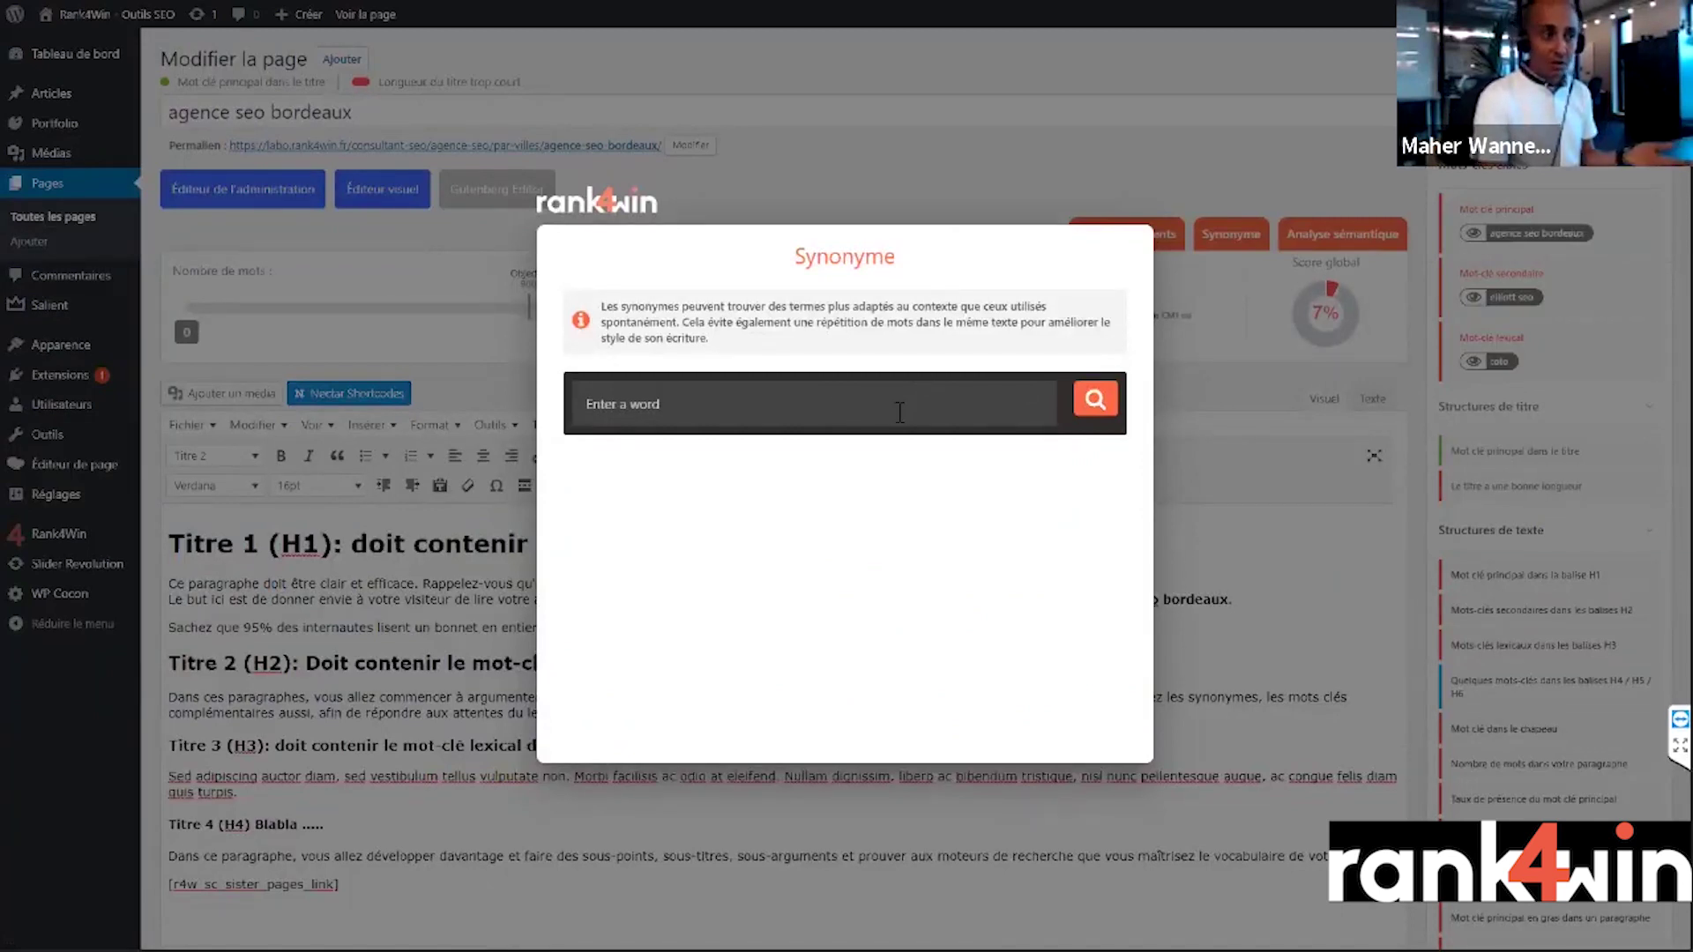
type("location")
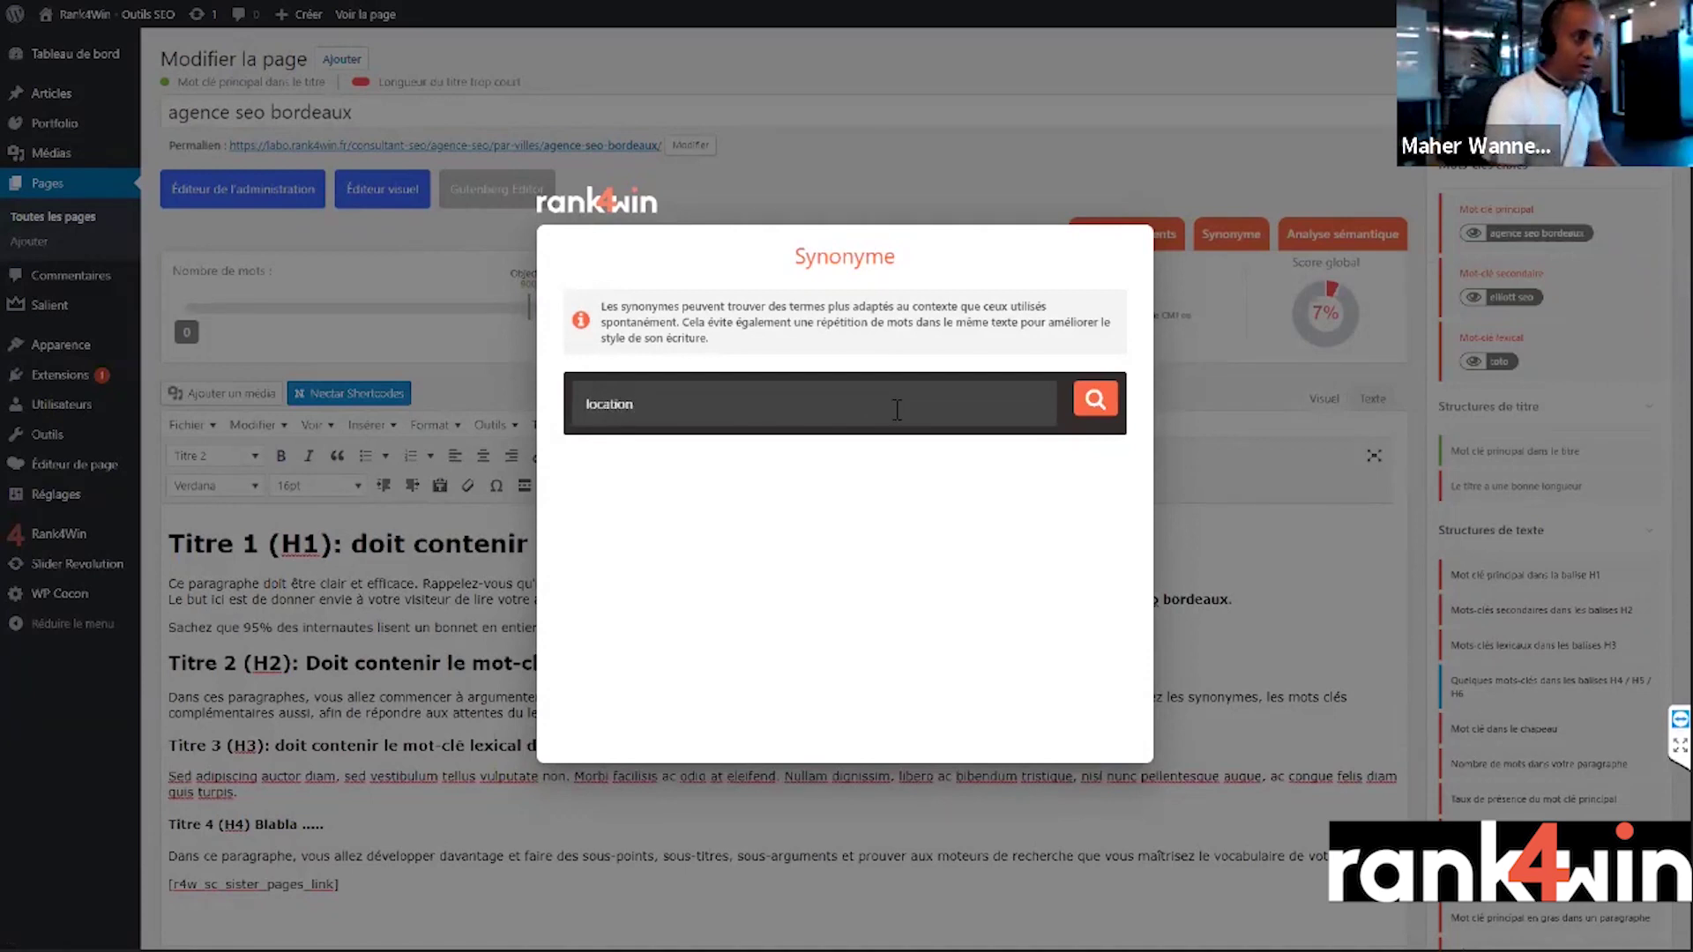
key("Return")
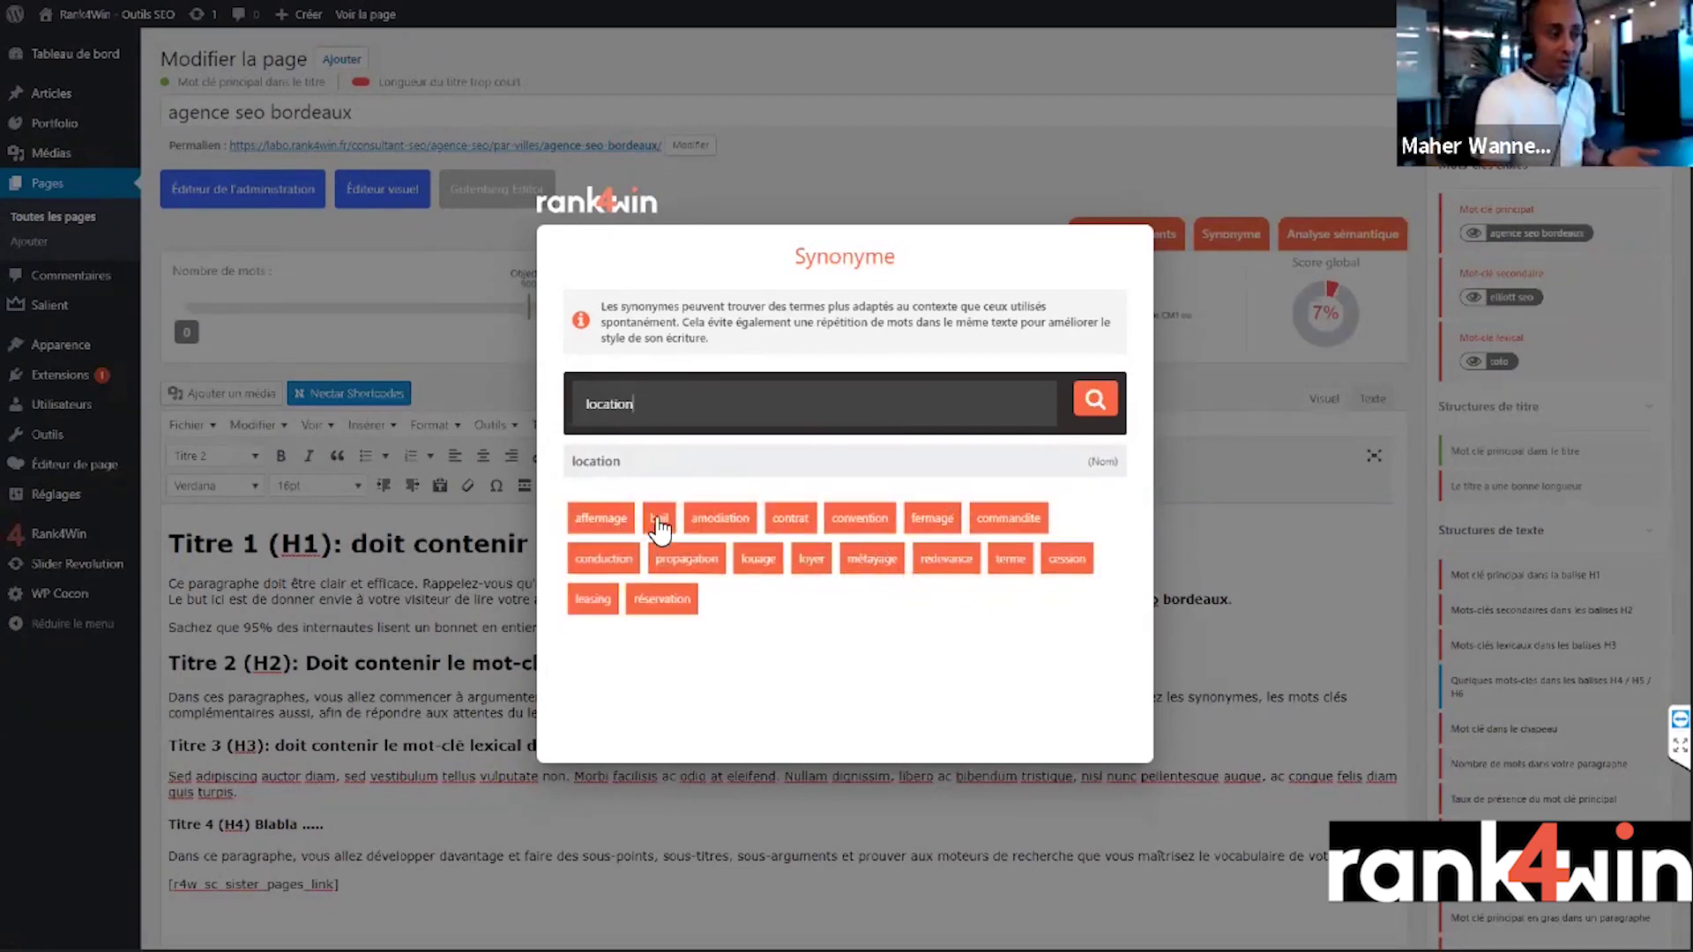
left_click(1204, 513)
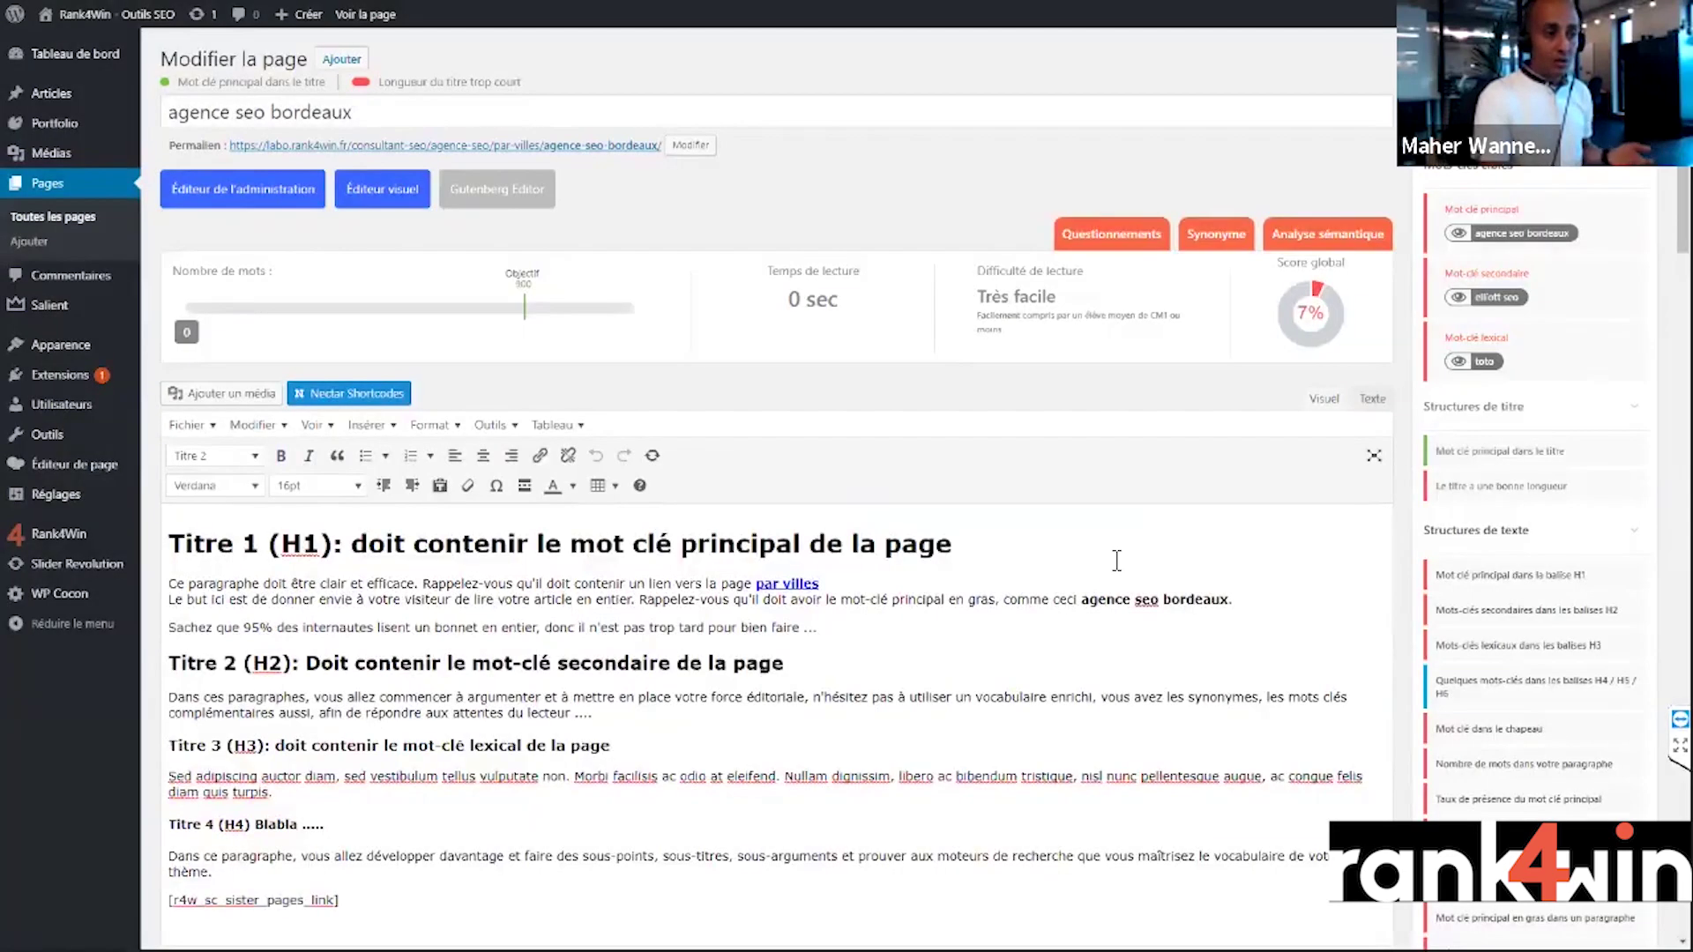
left_click(1040, 542)
- Append 'bail' to the H1 and check the analysis: 203 words, 41% global score
type("bail")
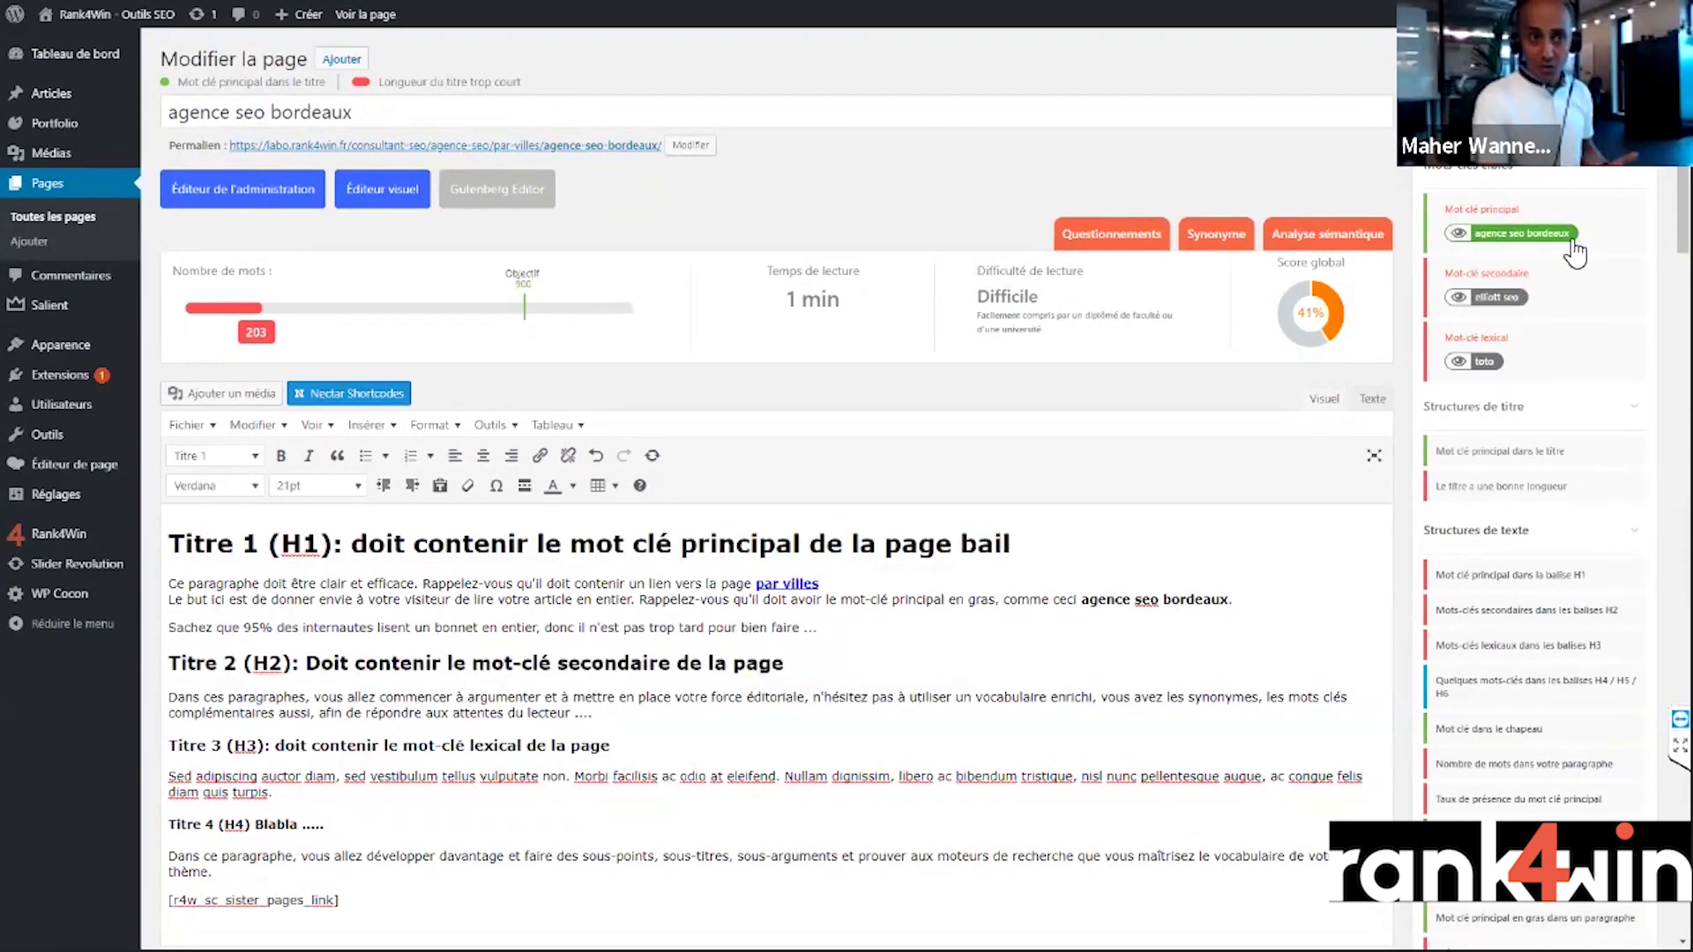
scroll(1530, 379, "down", 6)
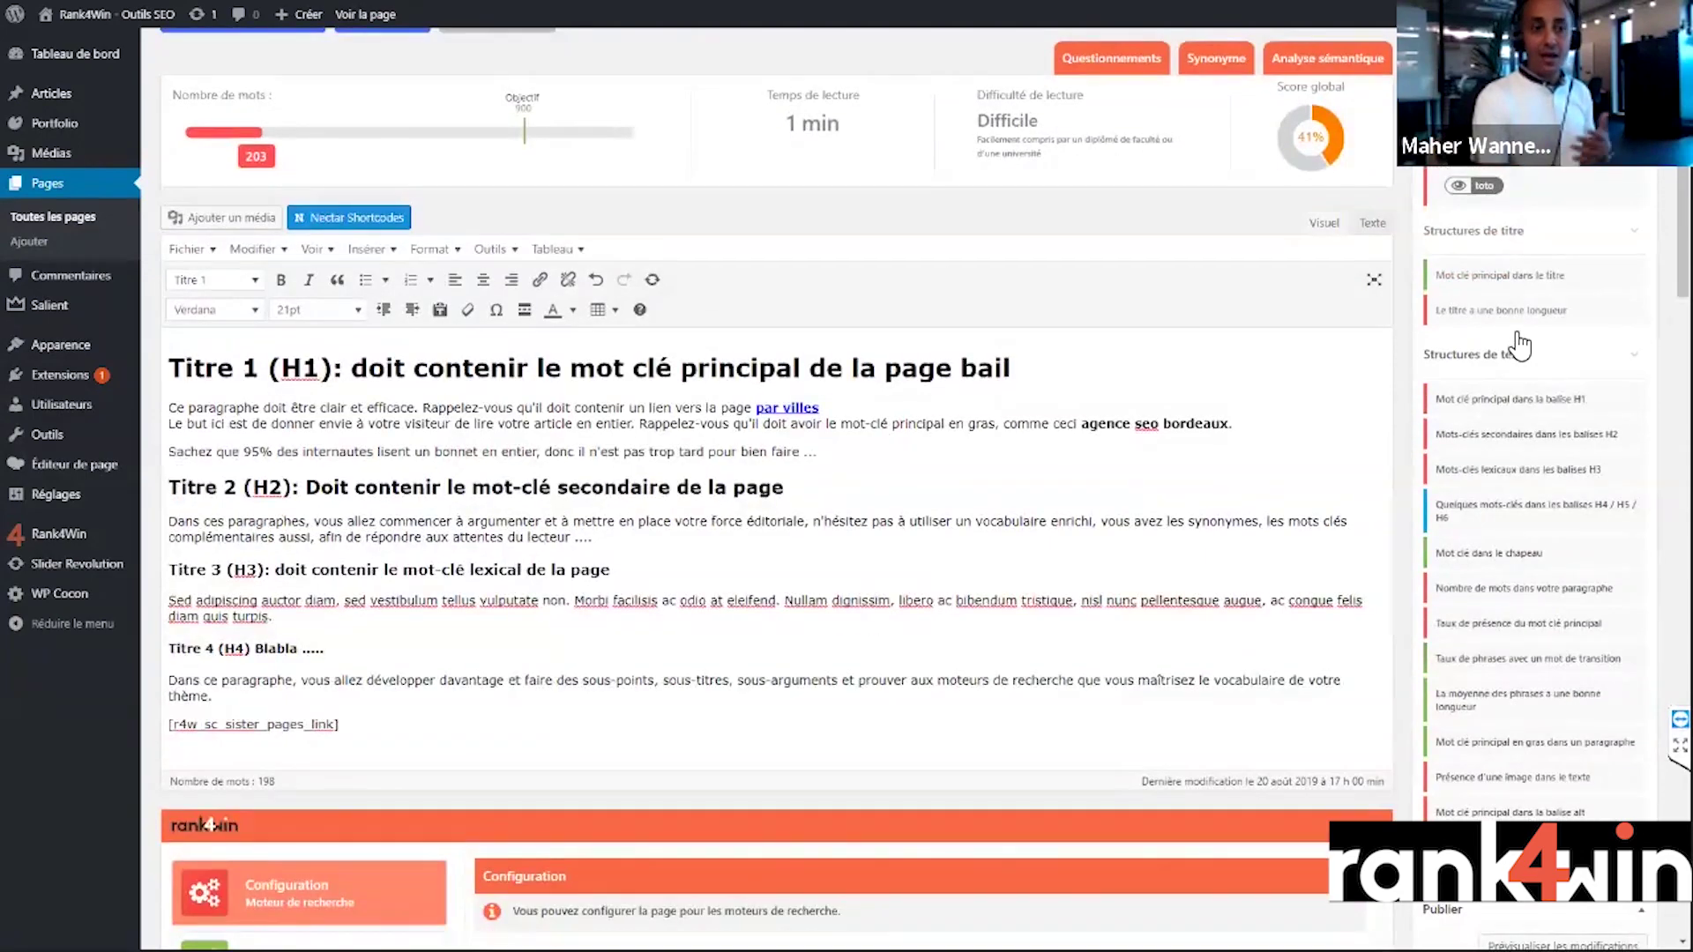
scroll(1528, 432, "up", 6)
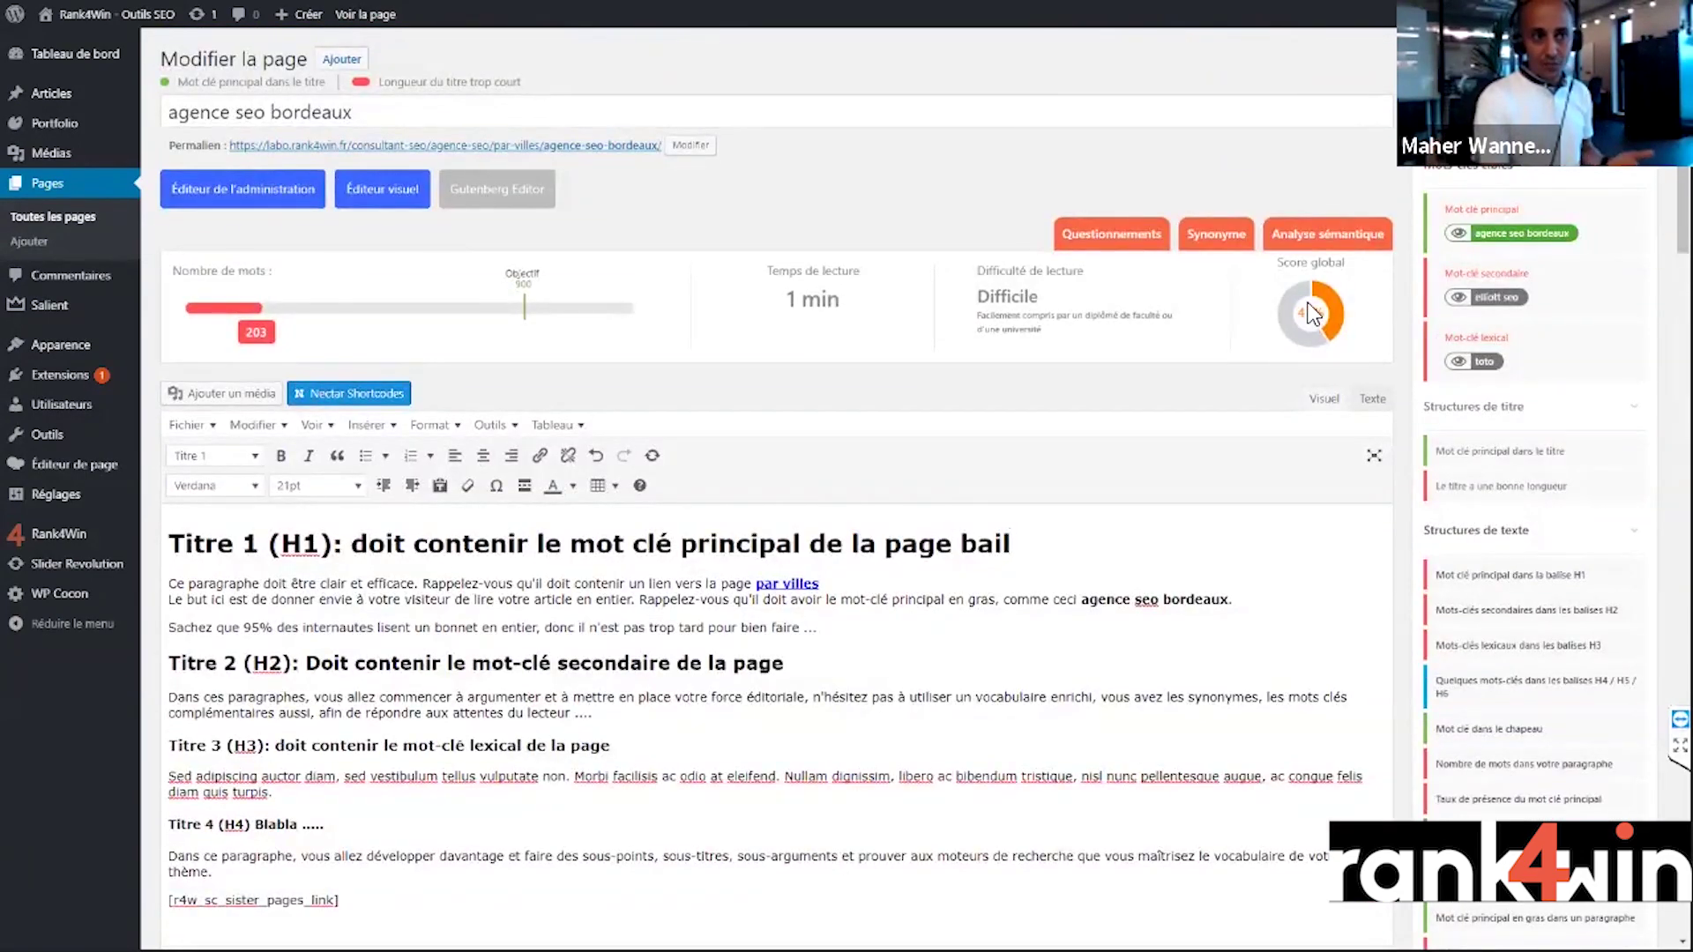
left_click(1066, 539)
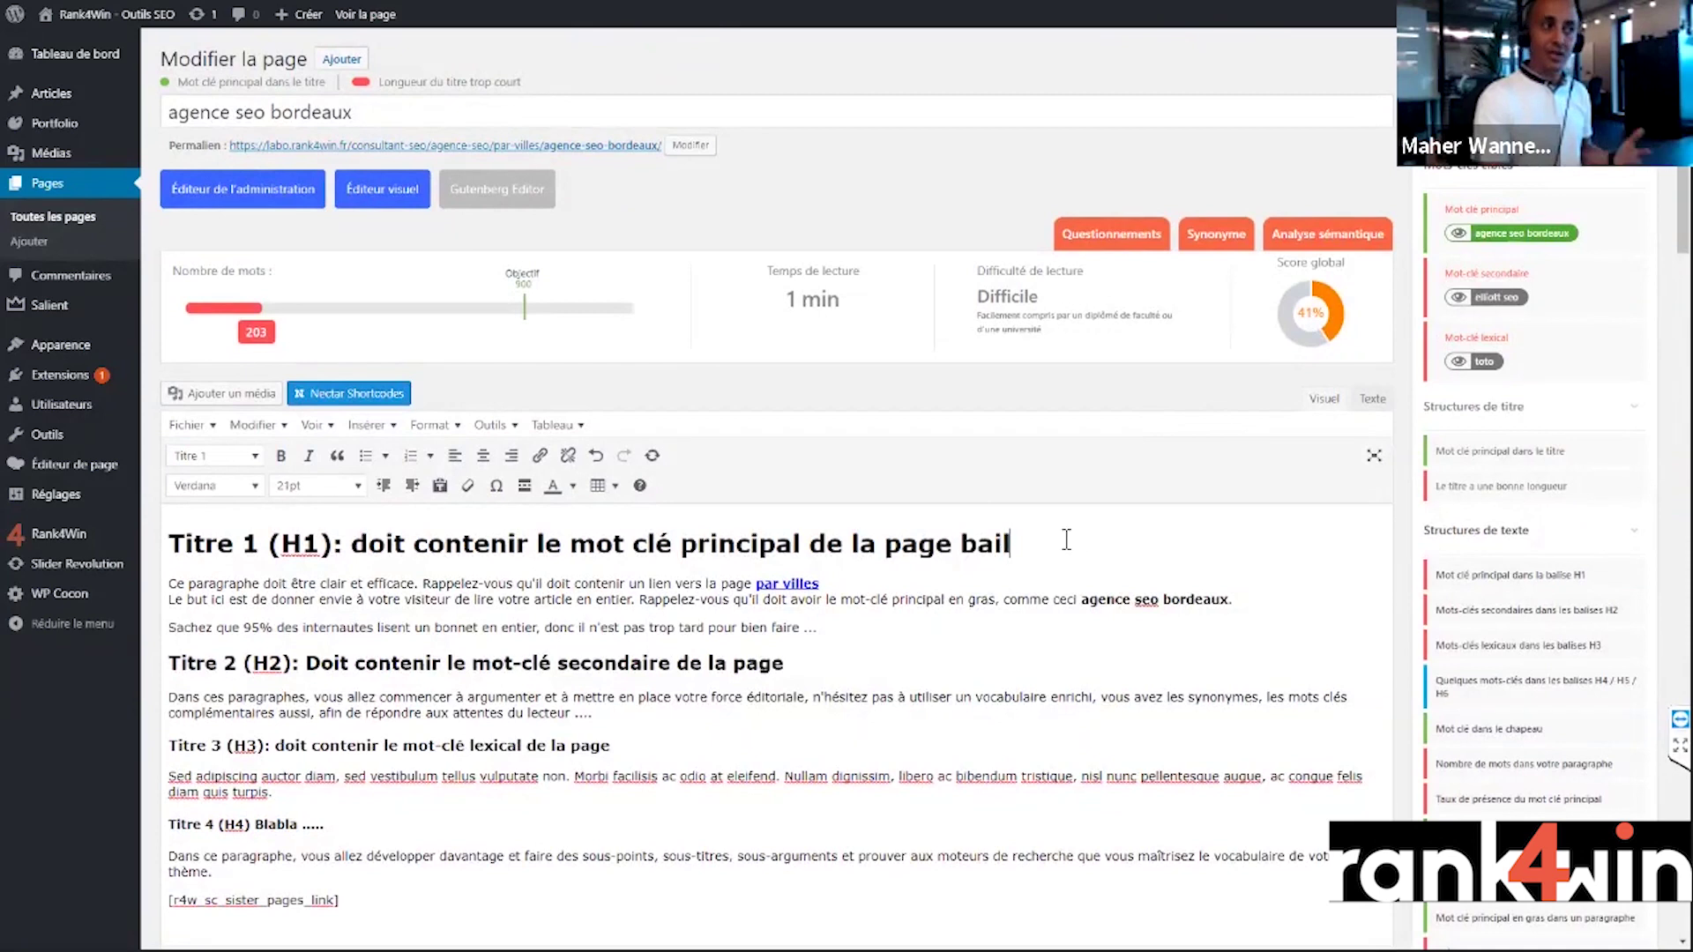
left_click(1334, 236)
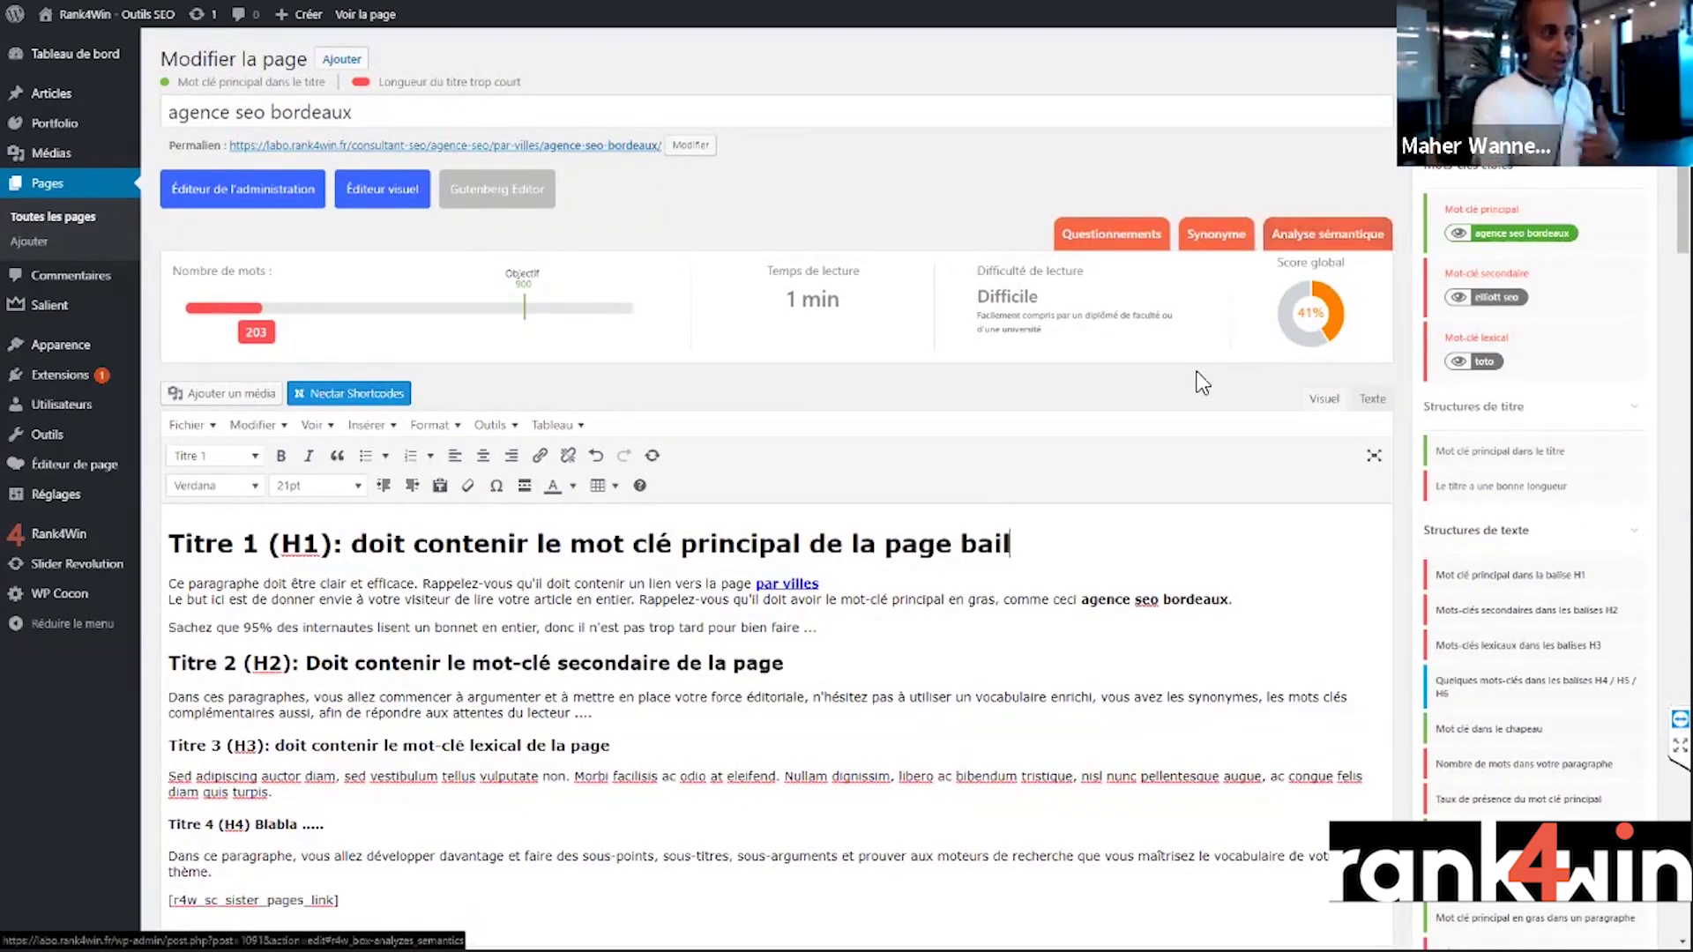
scroll(970, 502, "down", 2)
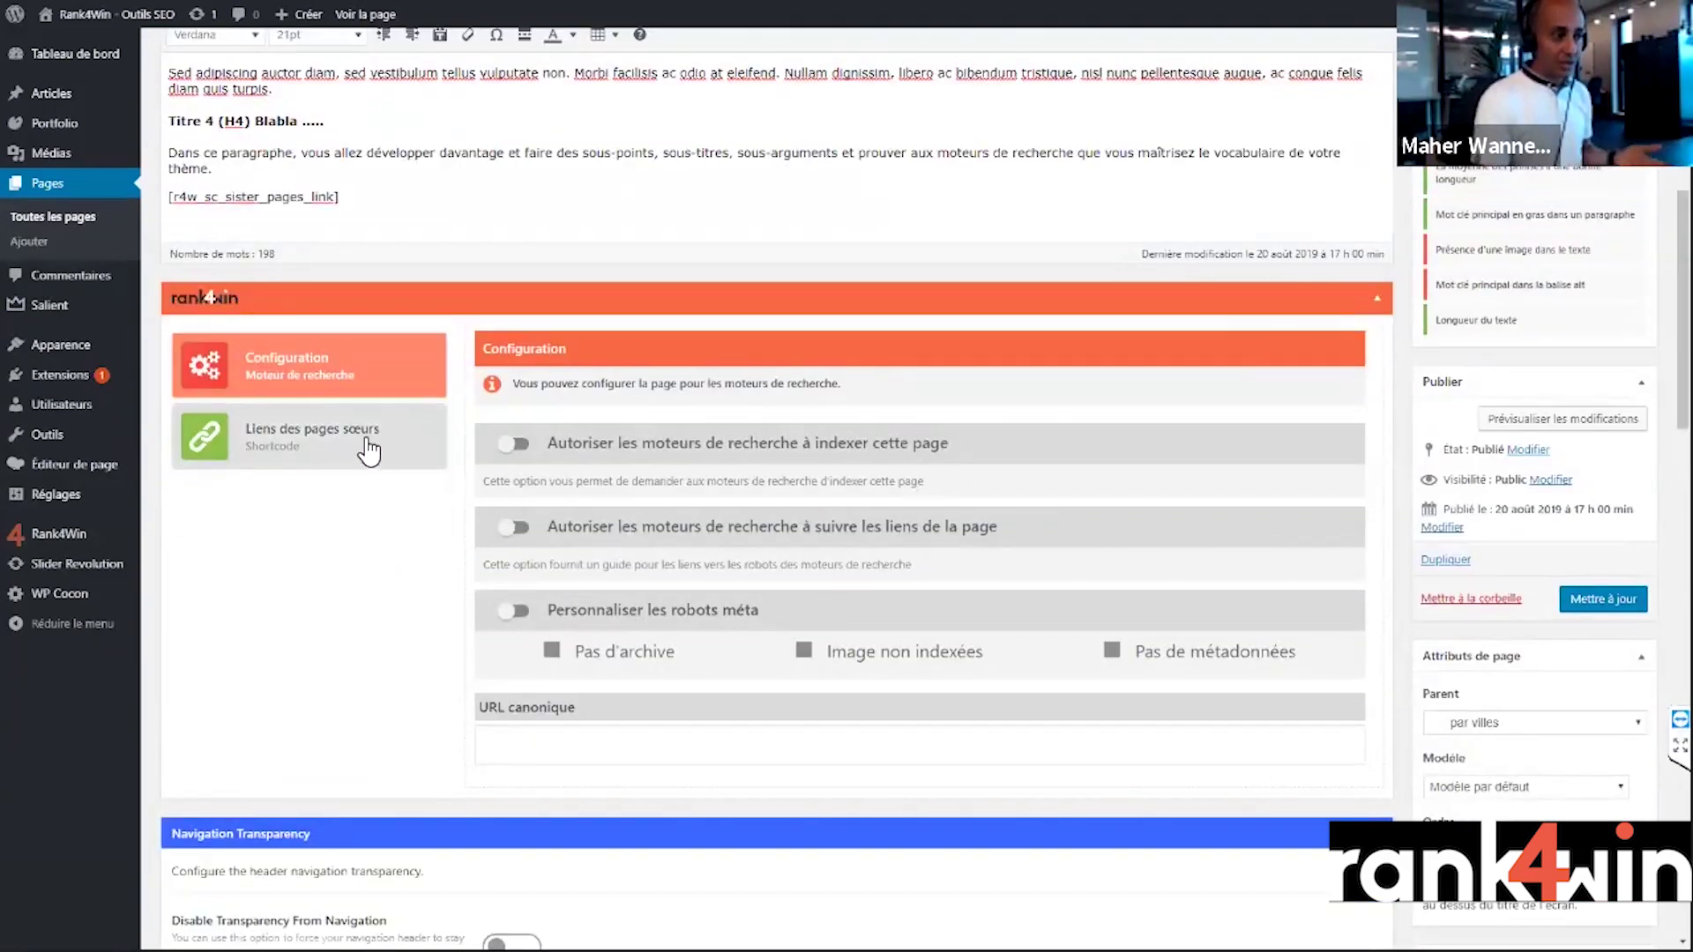
scroll(476, 454, "up", 2)
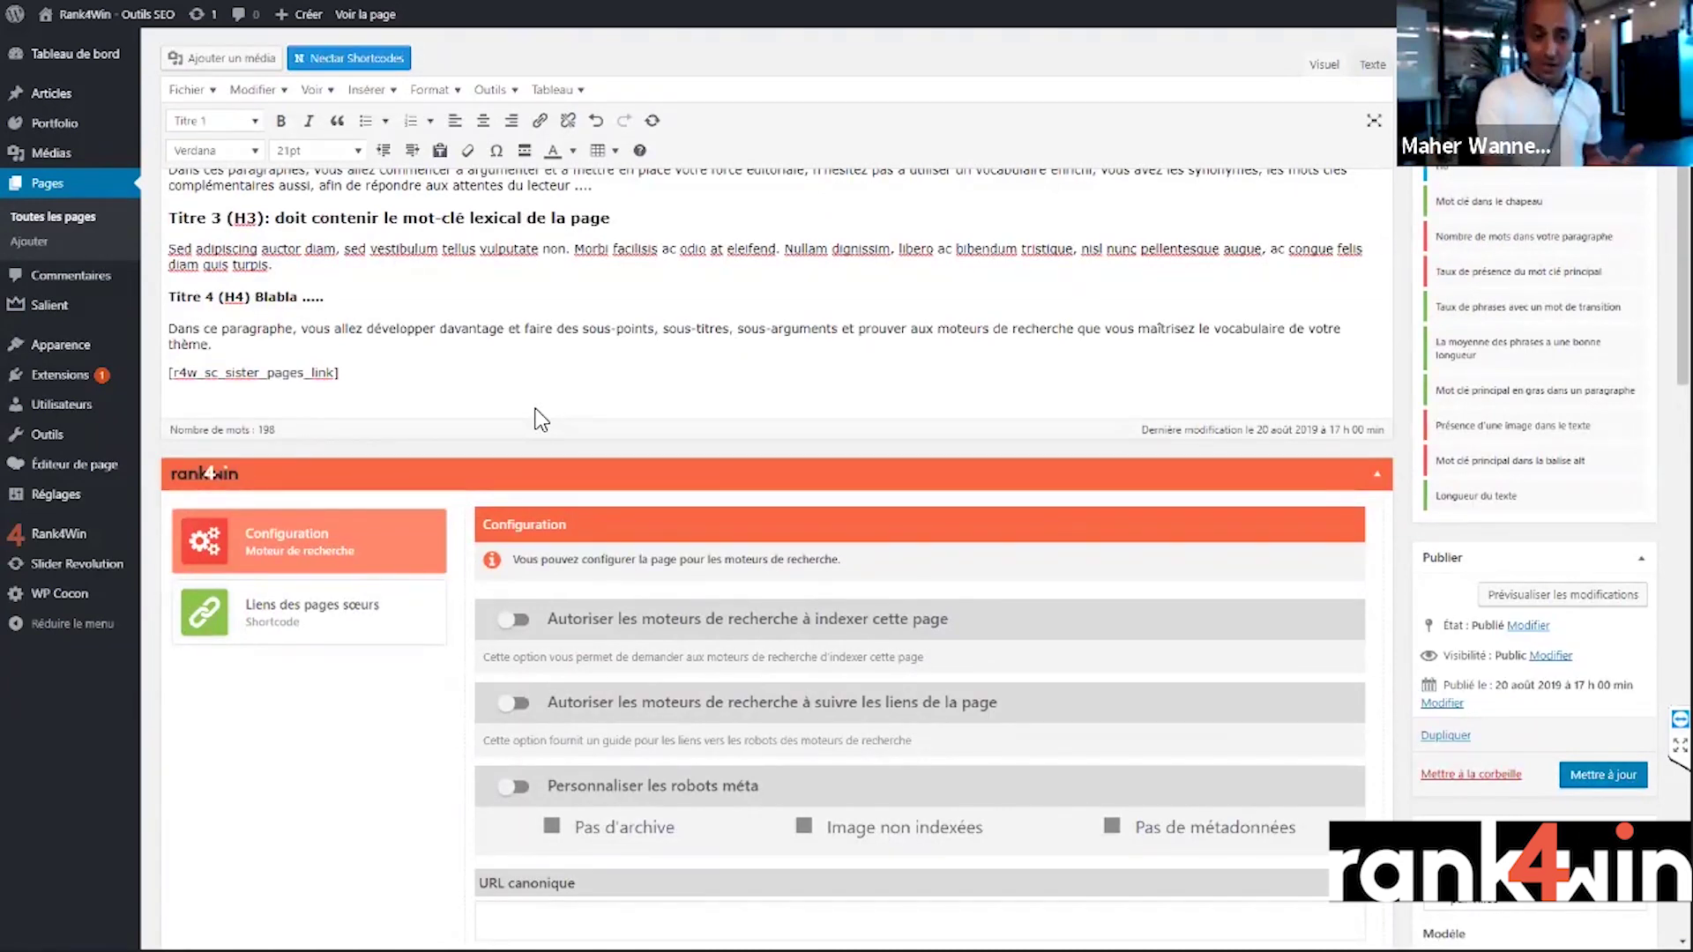
scroll(787, 375, "up", 3)
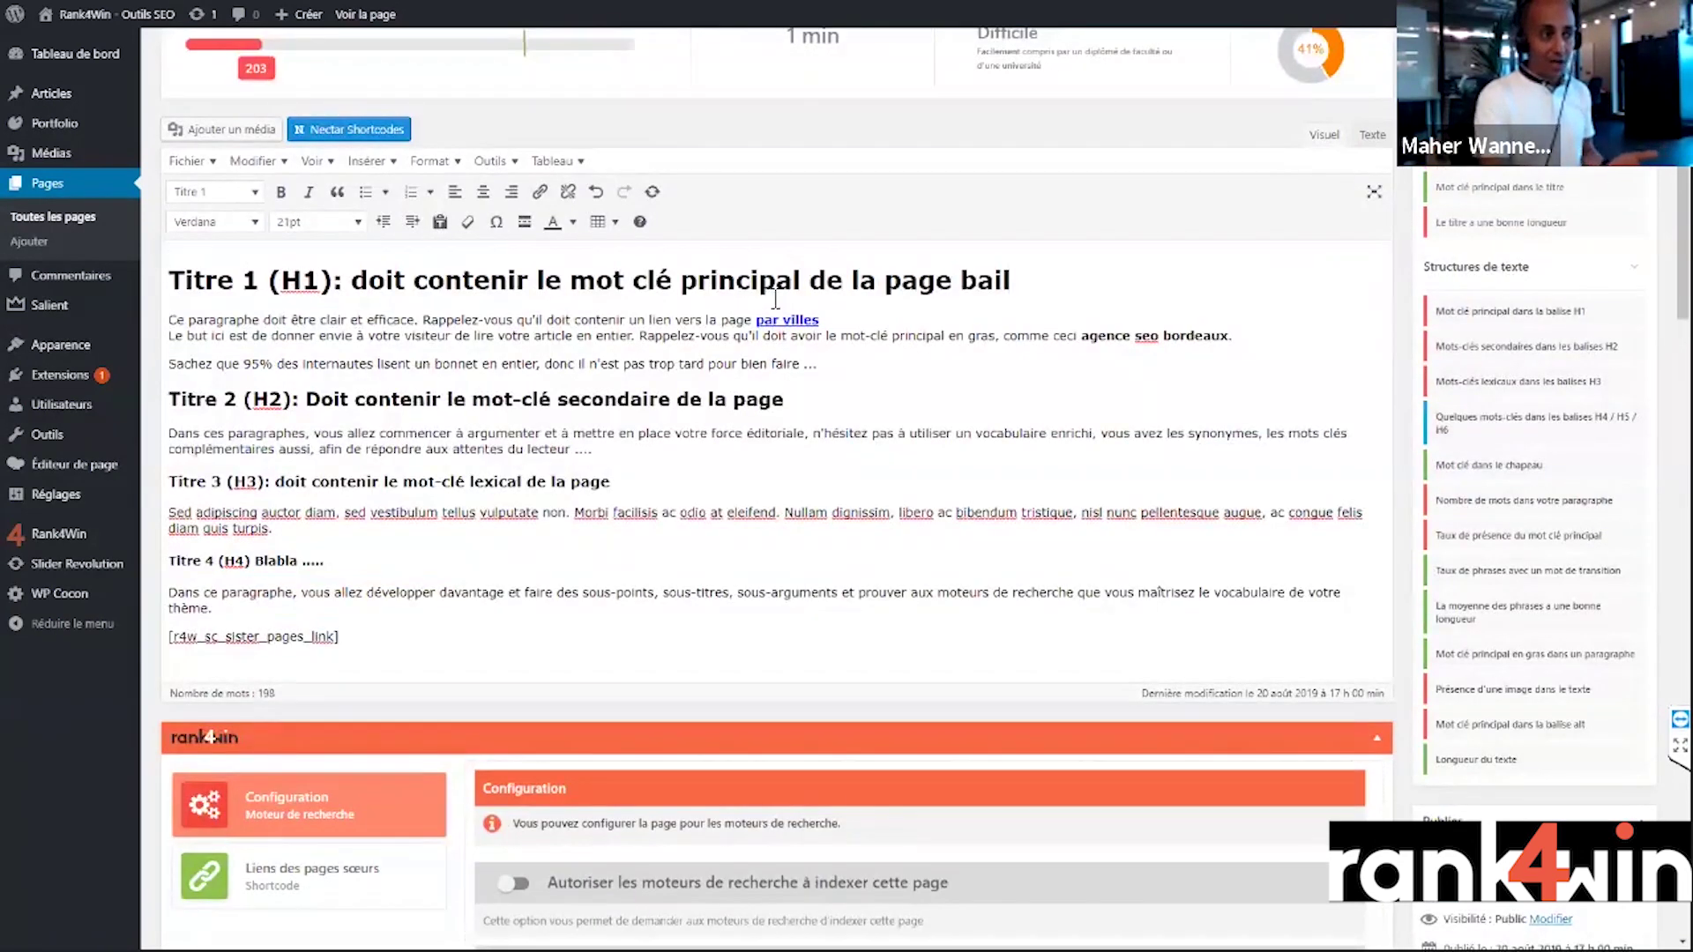
scroll(310, 520, "down", 2)
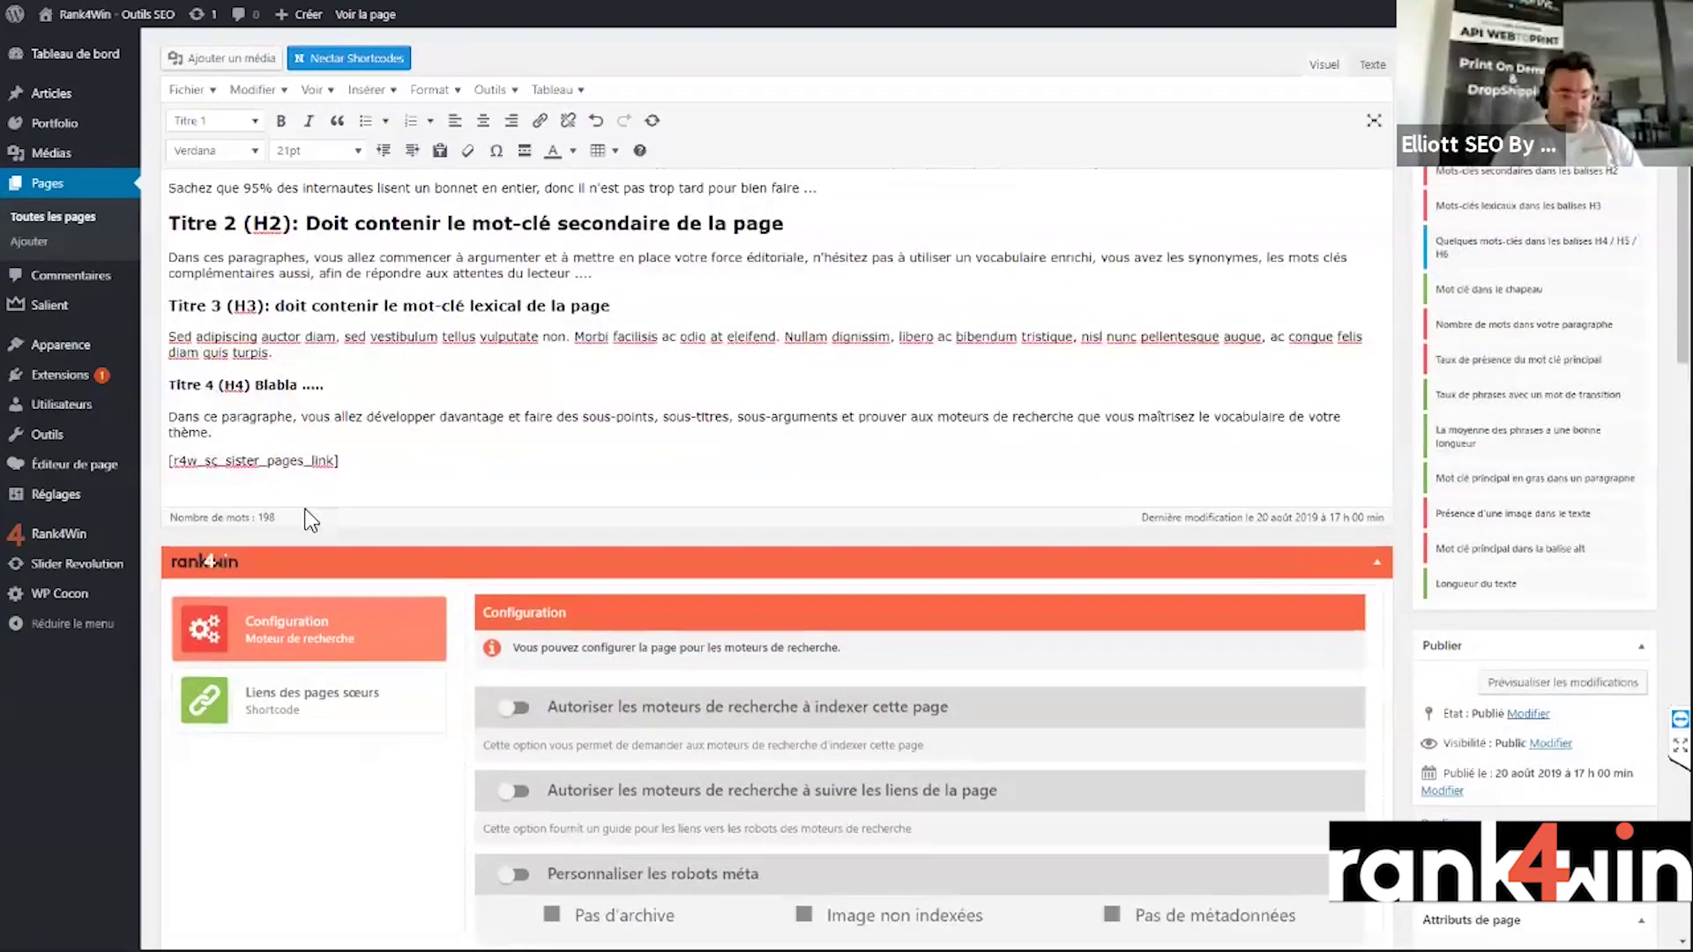
- Select the [r4w_sc_sister_pages_link] shortcode line and preview the page changes in a new tab
left_click_drag(365, 462, 169, 467)
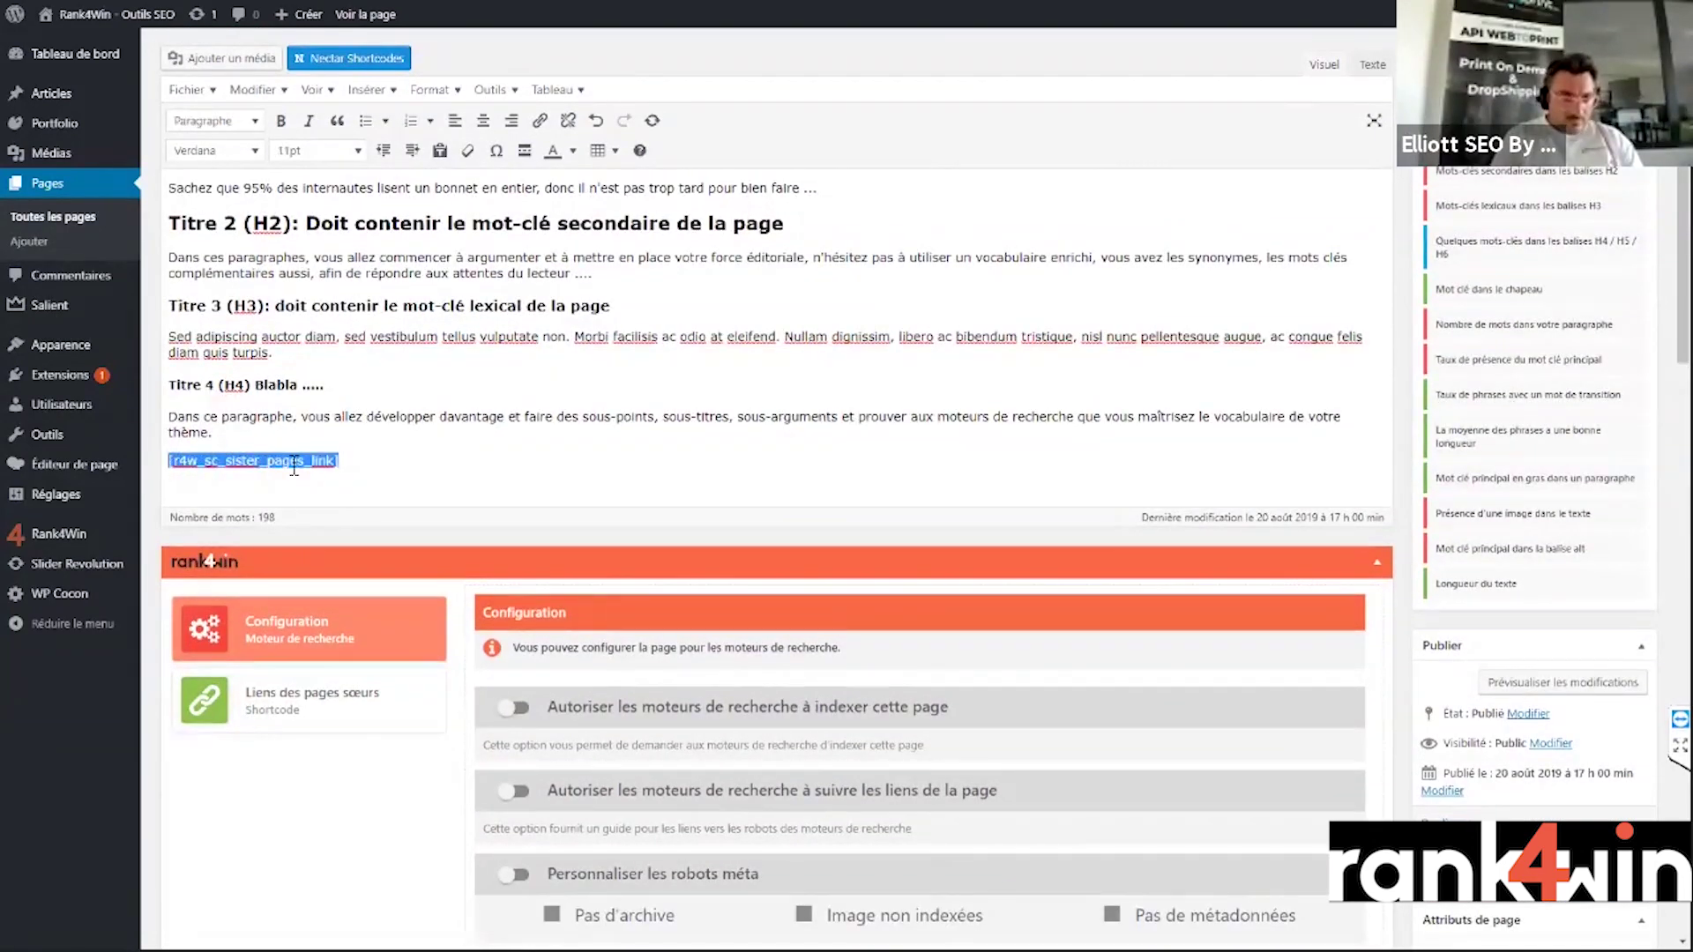
scroll(1379, 351, "up", 5)
scroll(1578, 321, "down", 9)
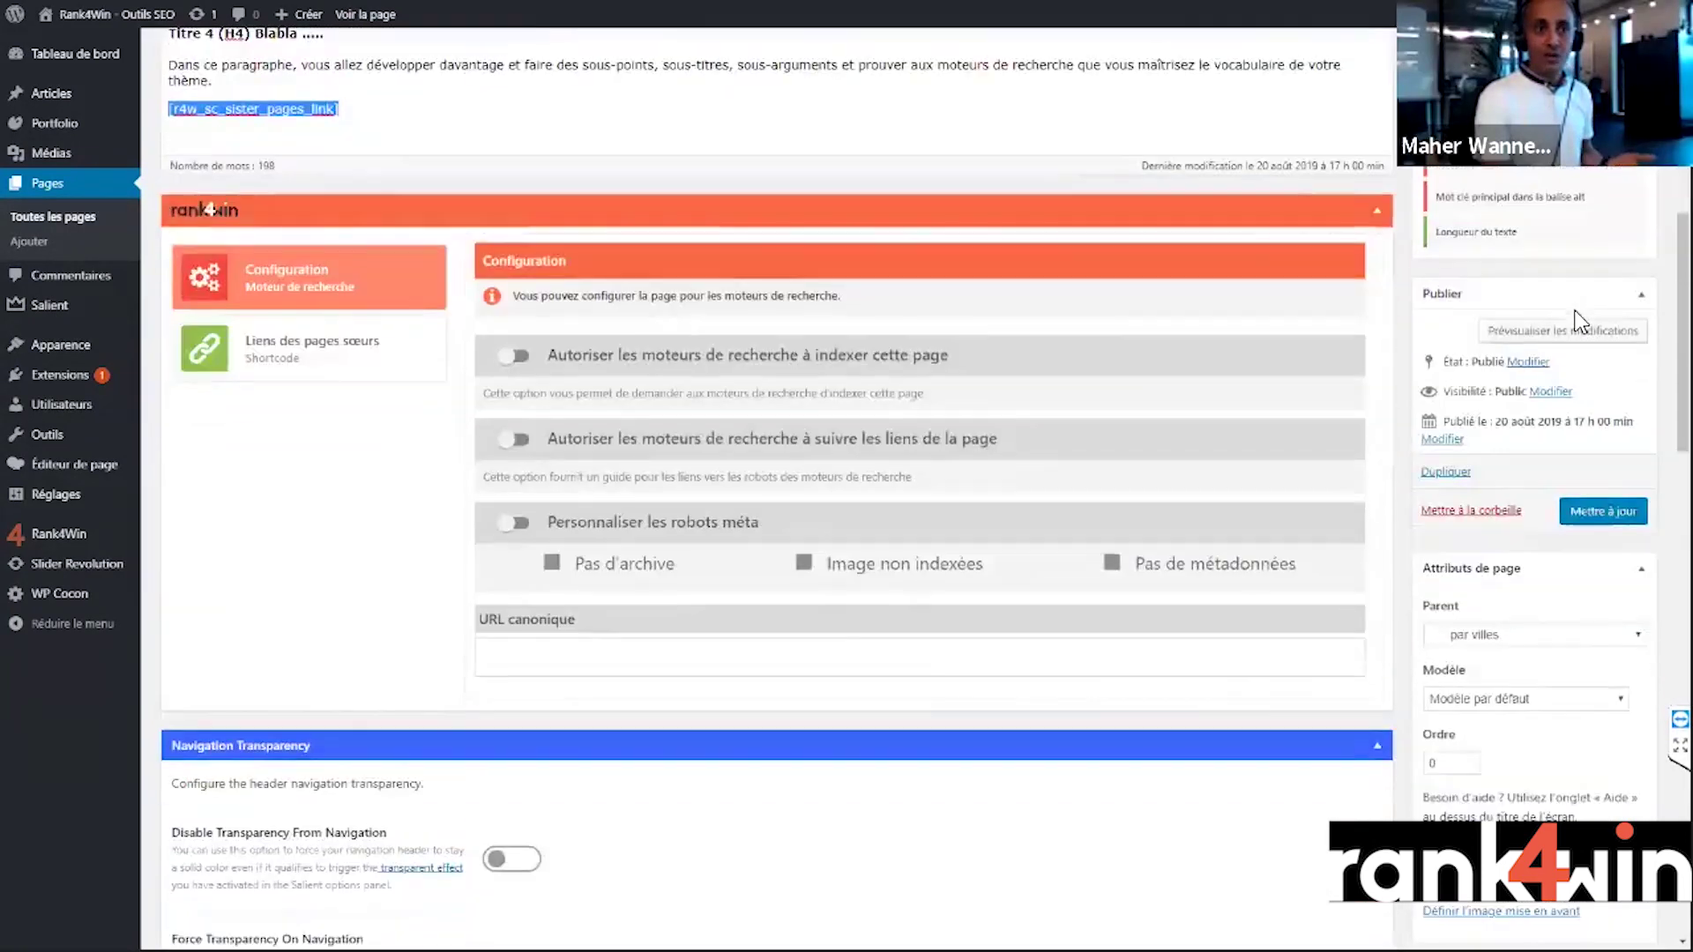
left_click(1534, 328)
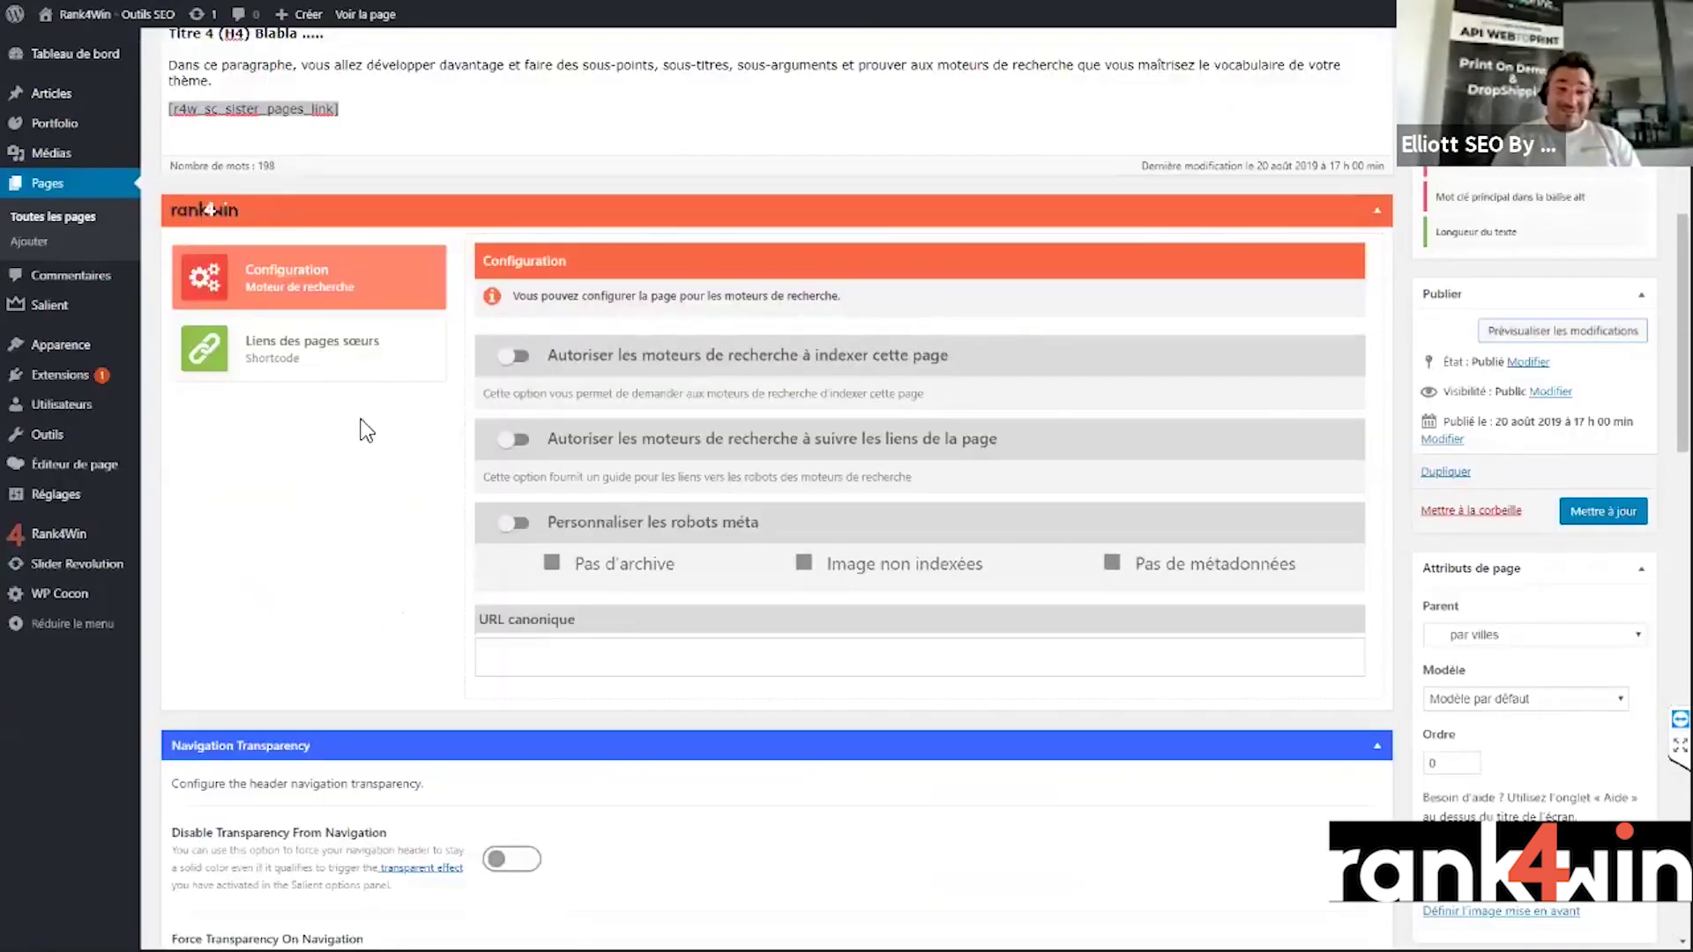
- Enable 'Personnaliser le texte au dessus des liens' in the Liens des pages sœurs settings
left_click(328, 372)
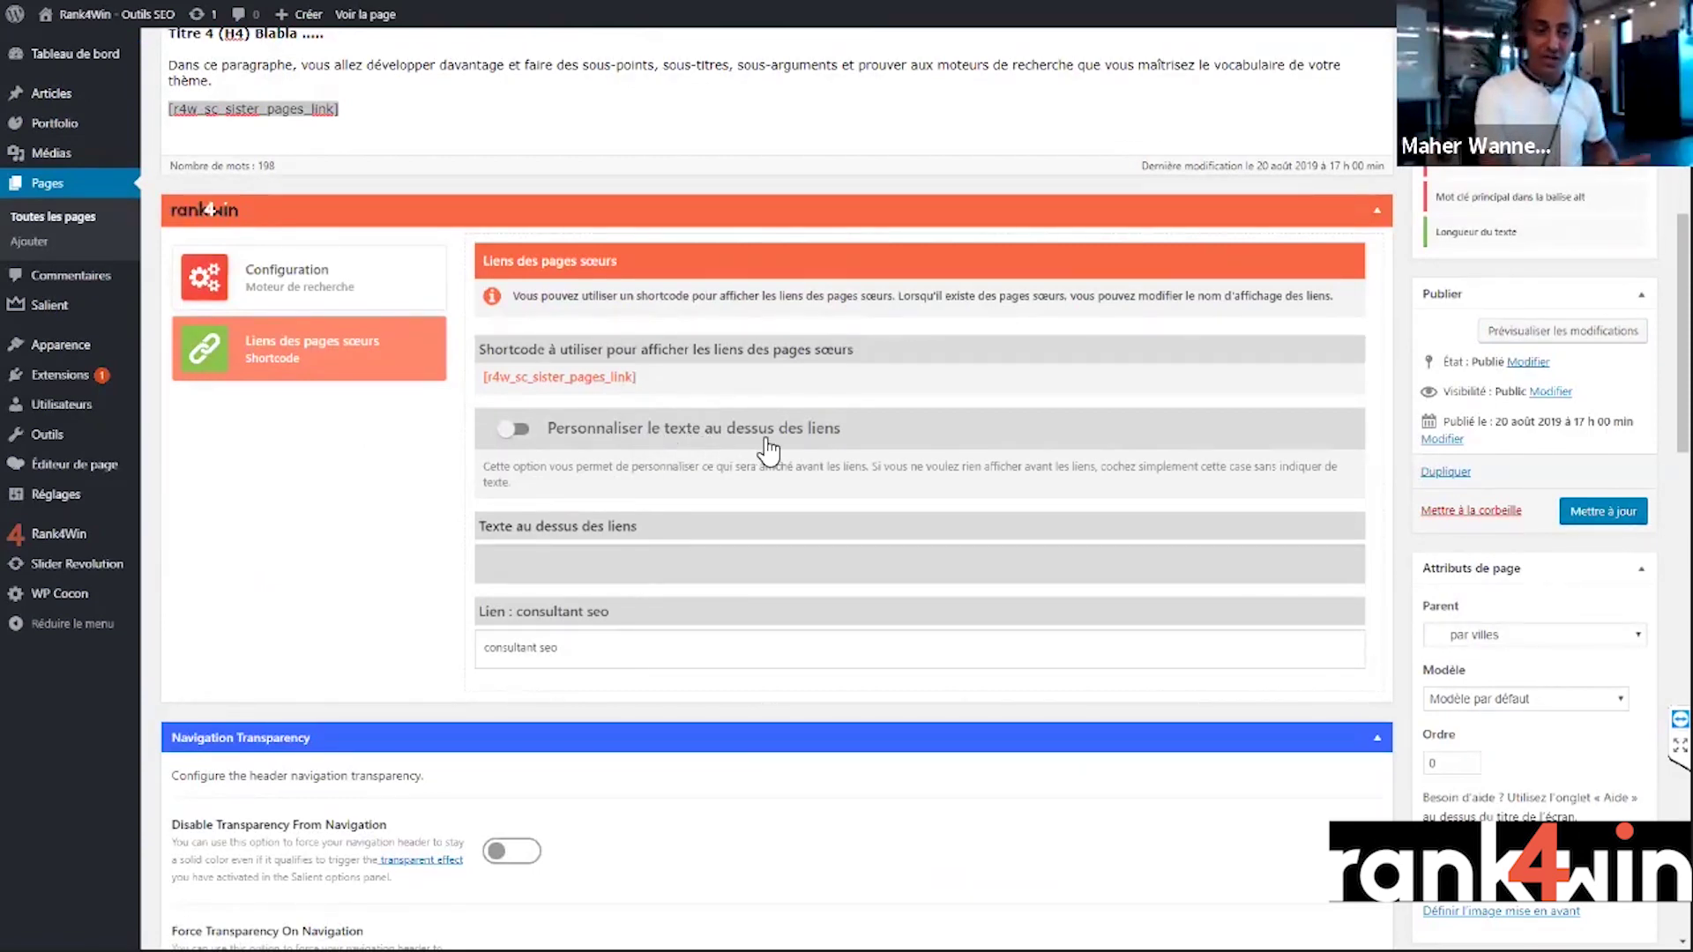
scroll(741, 494, "up", 3)
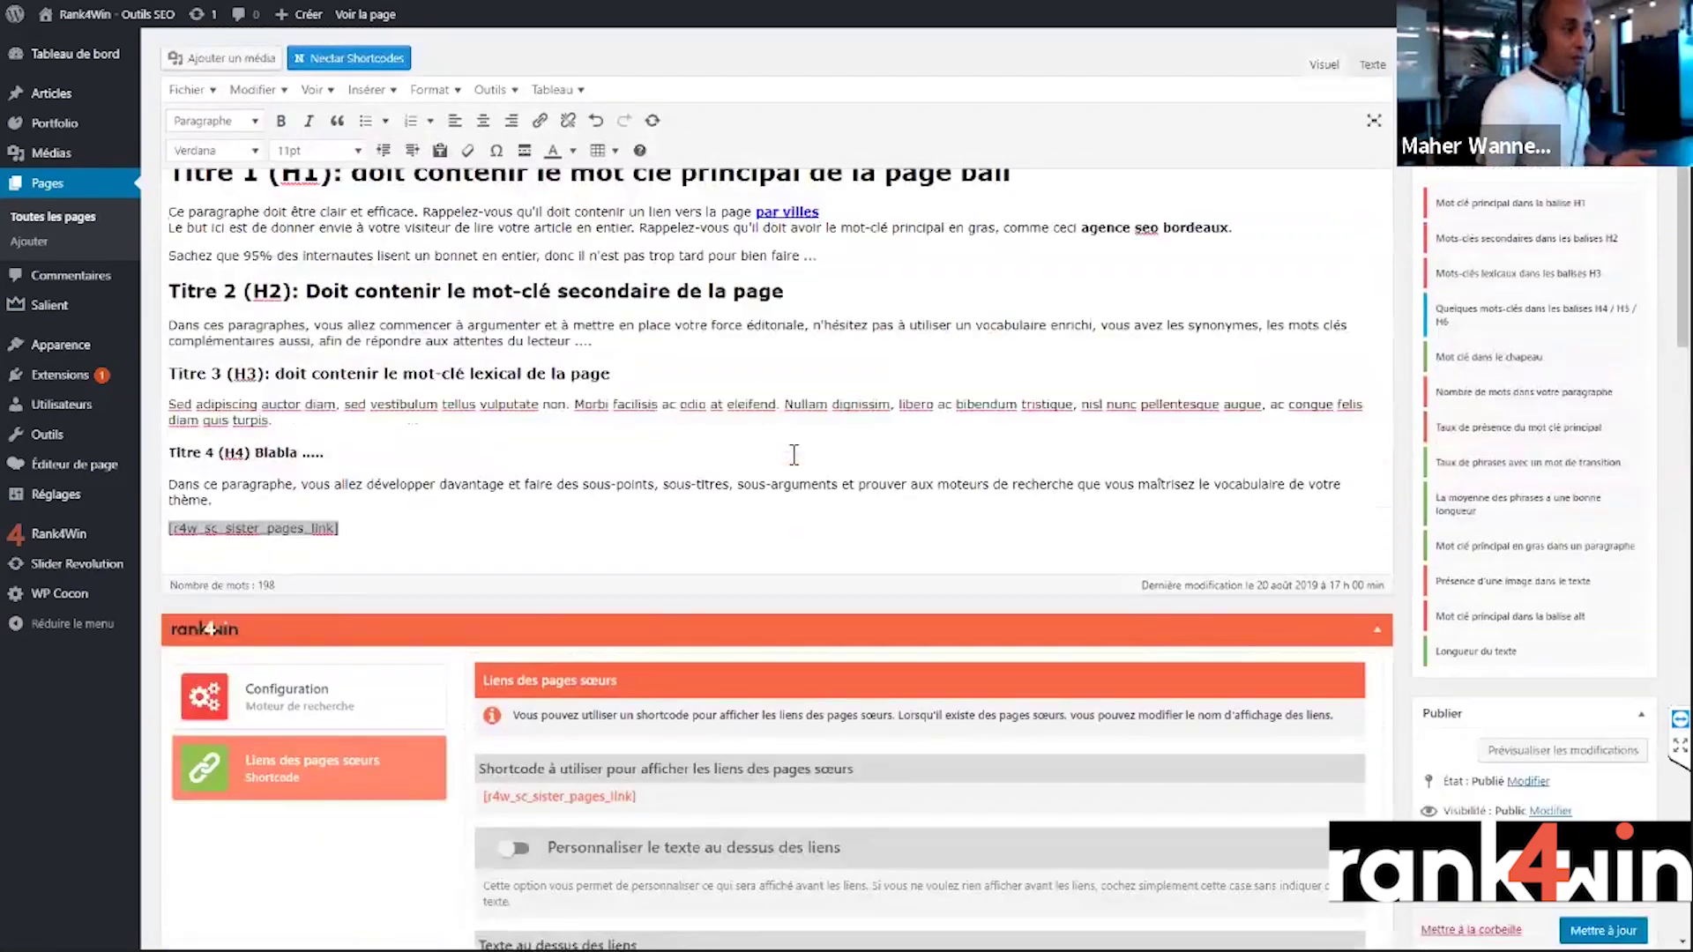
scroll(696, 538, "down", 1)
left_click(571, 604)
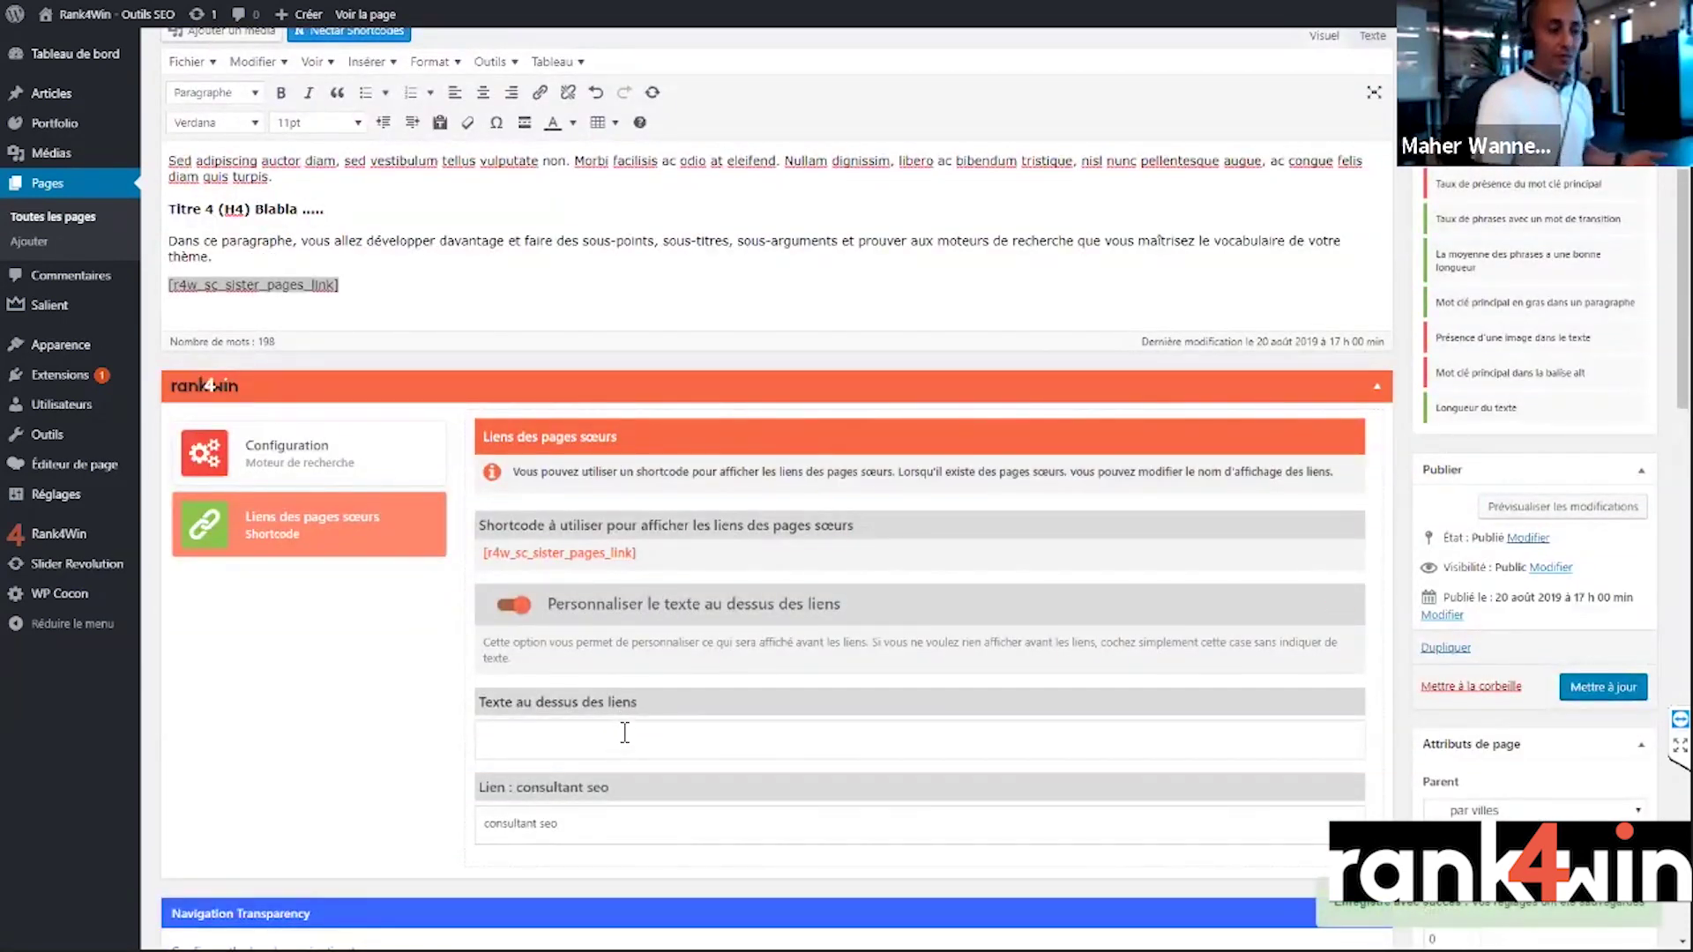
scroll(593, 674, "down", 2)
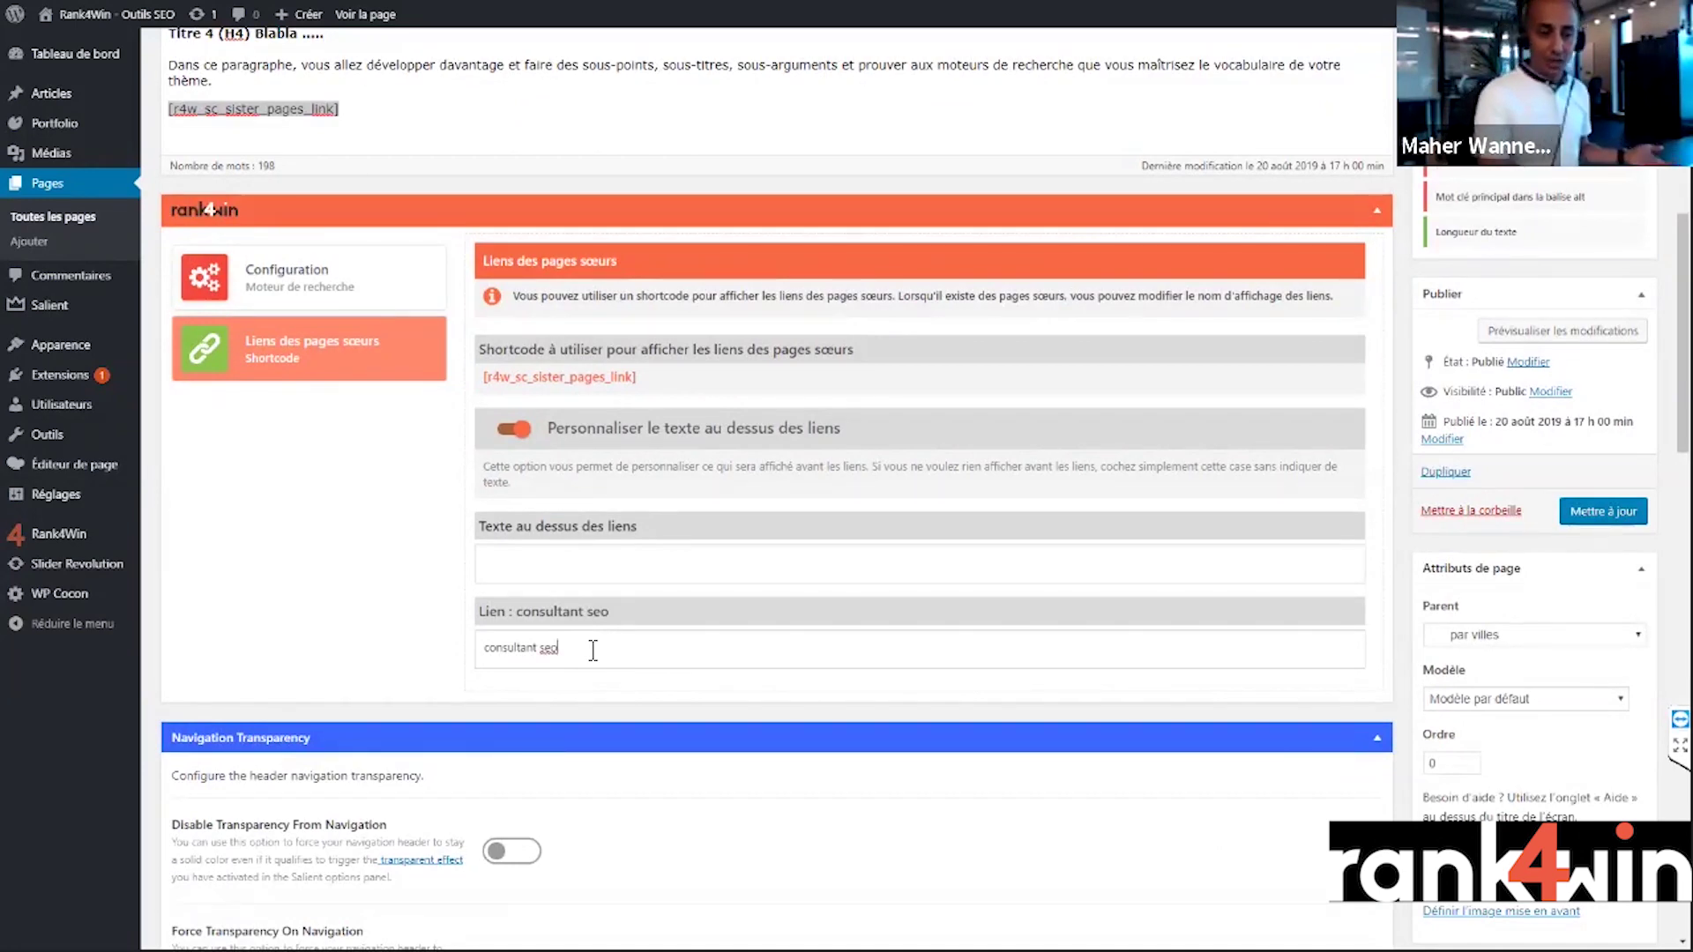
scroll(615, 632, "up", 7)
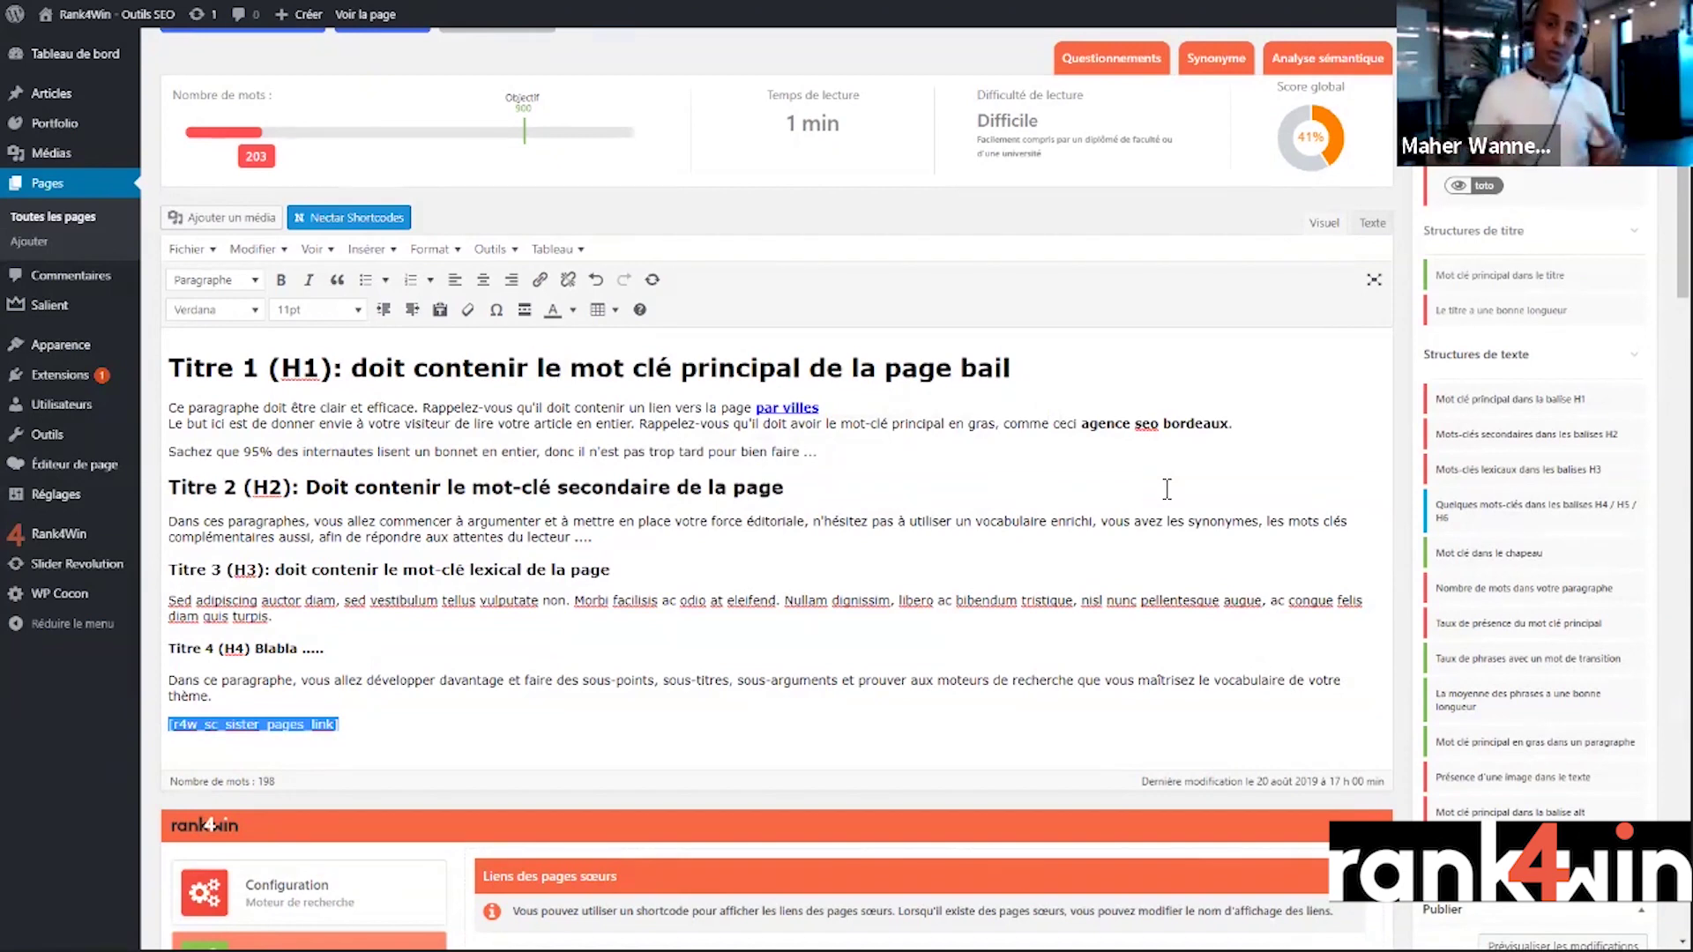
scroll(1166, 489, "up", 2)
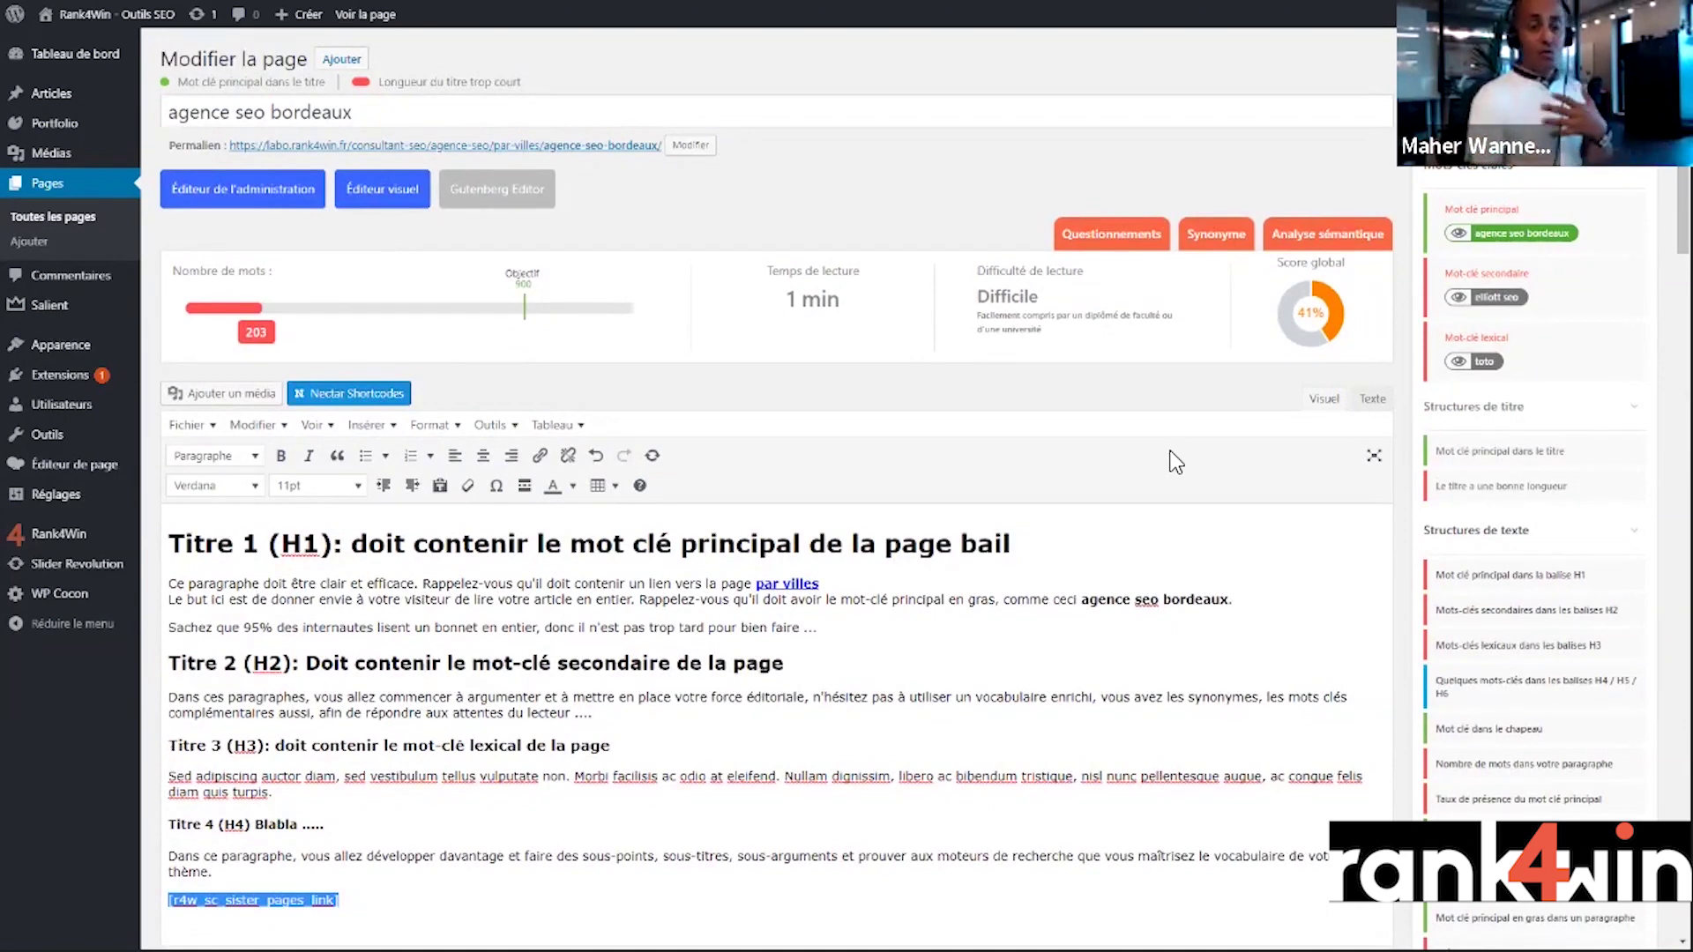
scroll(1262, 483, "down", 3)
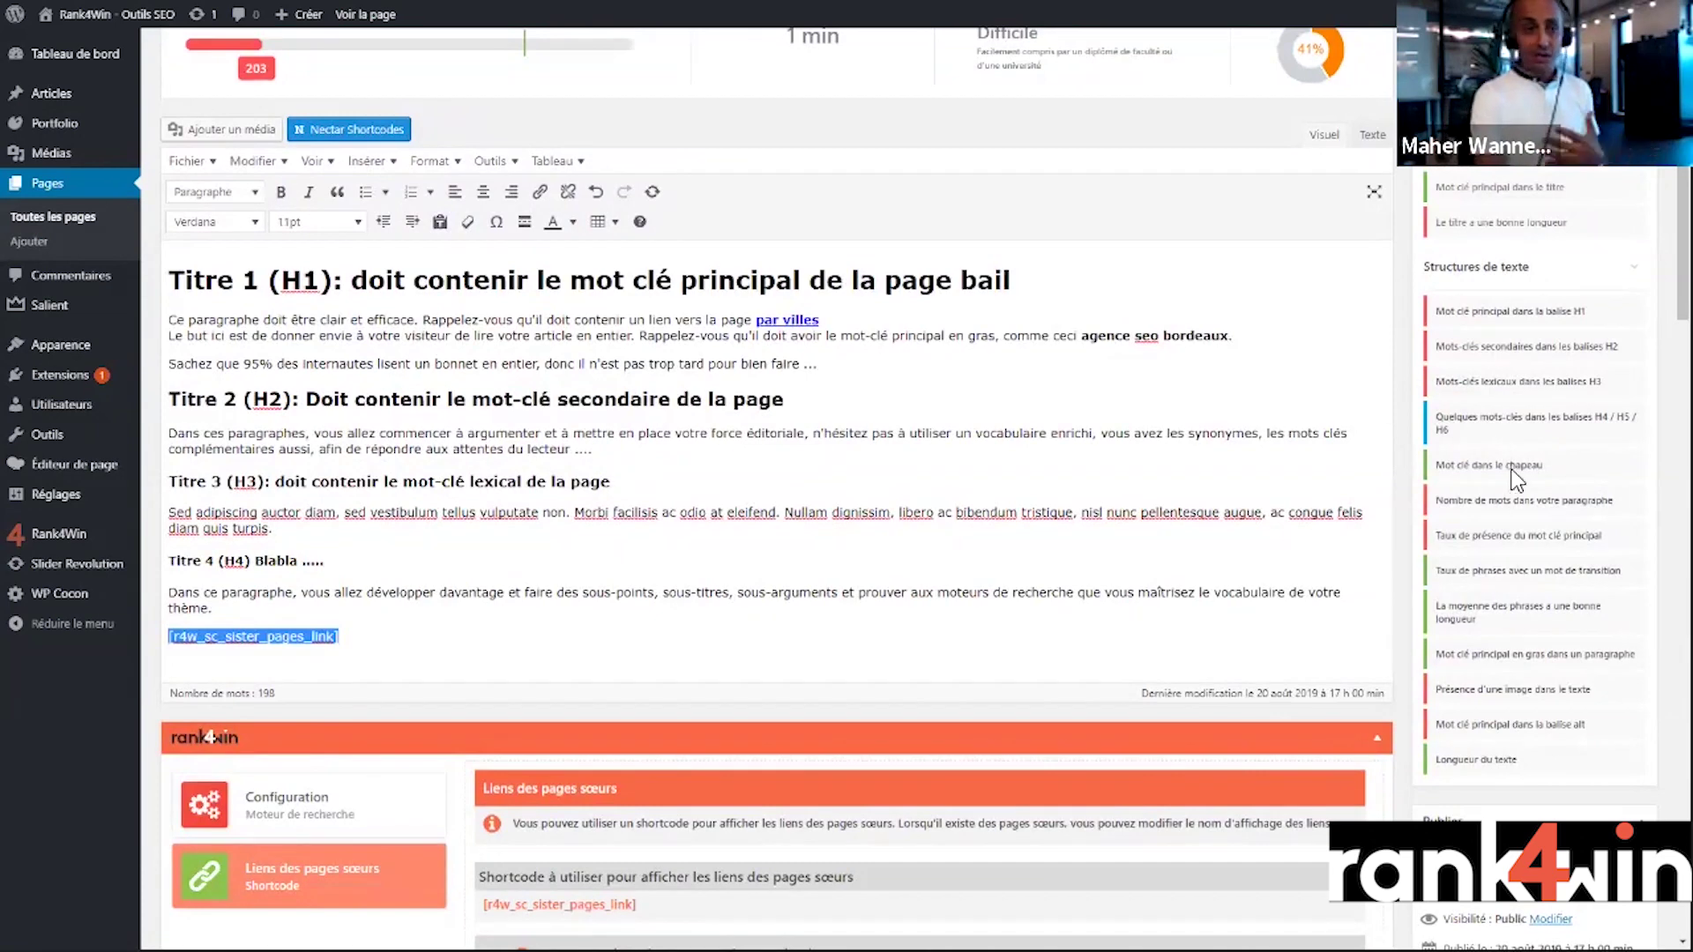
scroll(1077, 437, "up", 3)
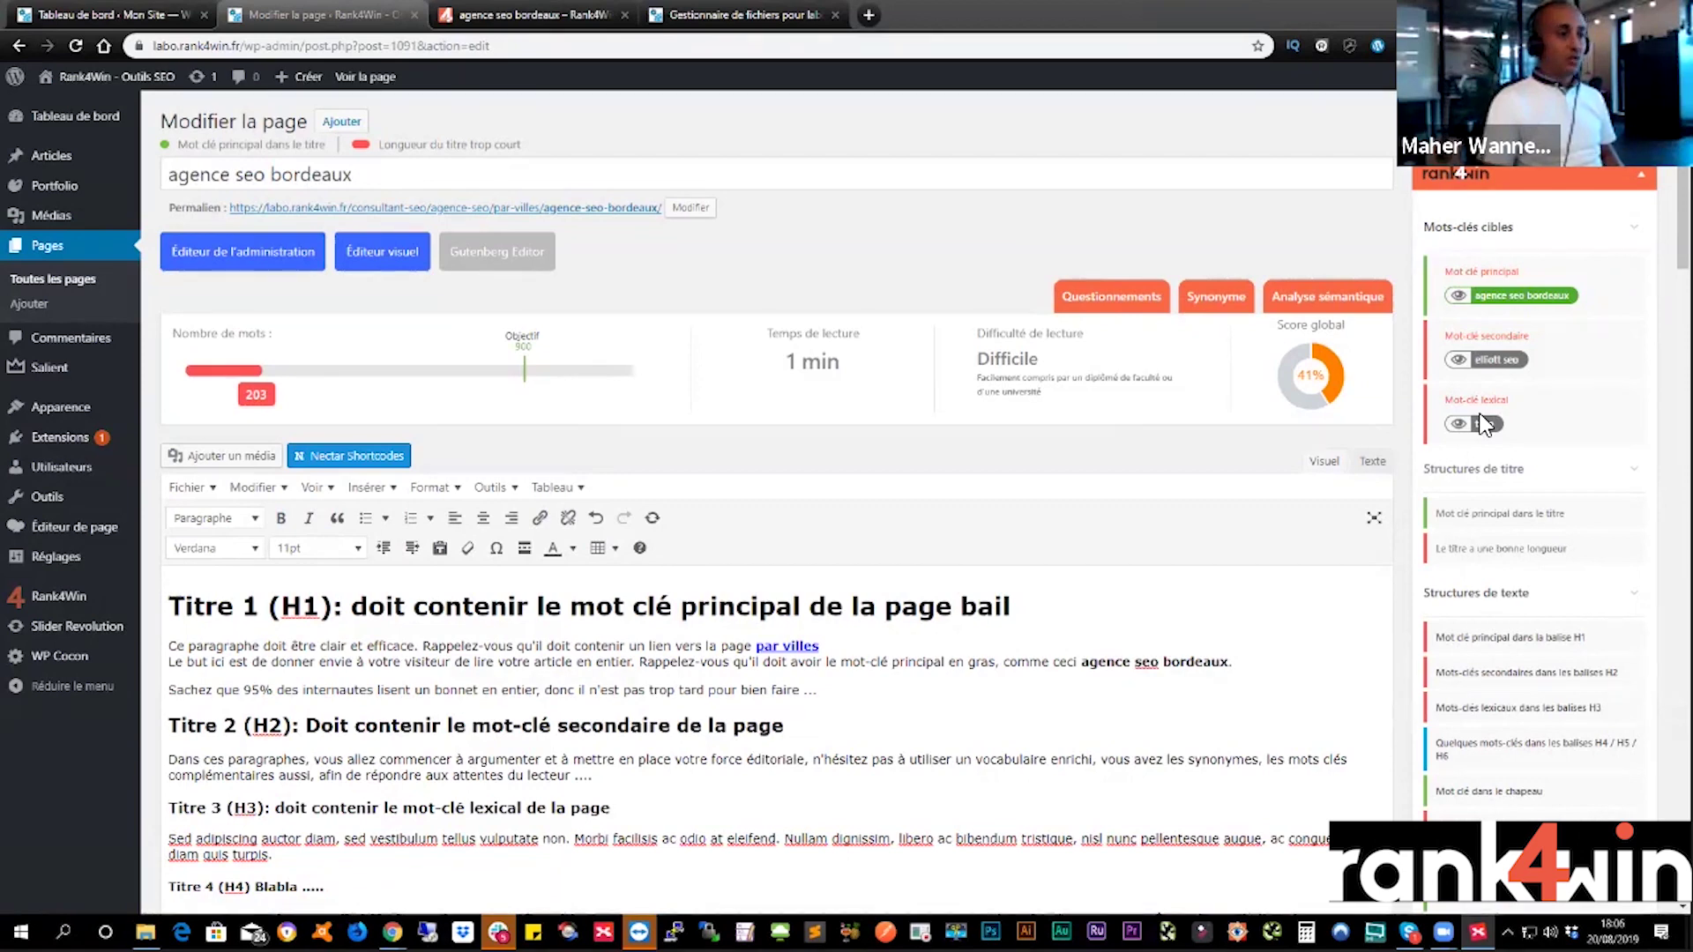
key("alt+Tab")
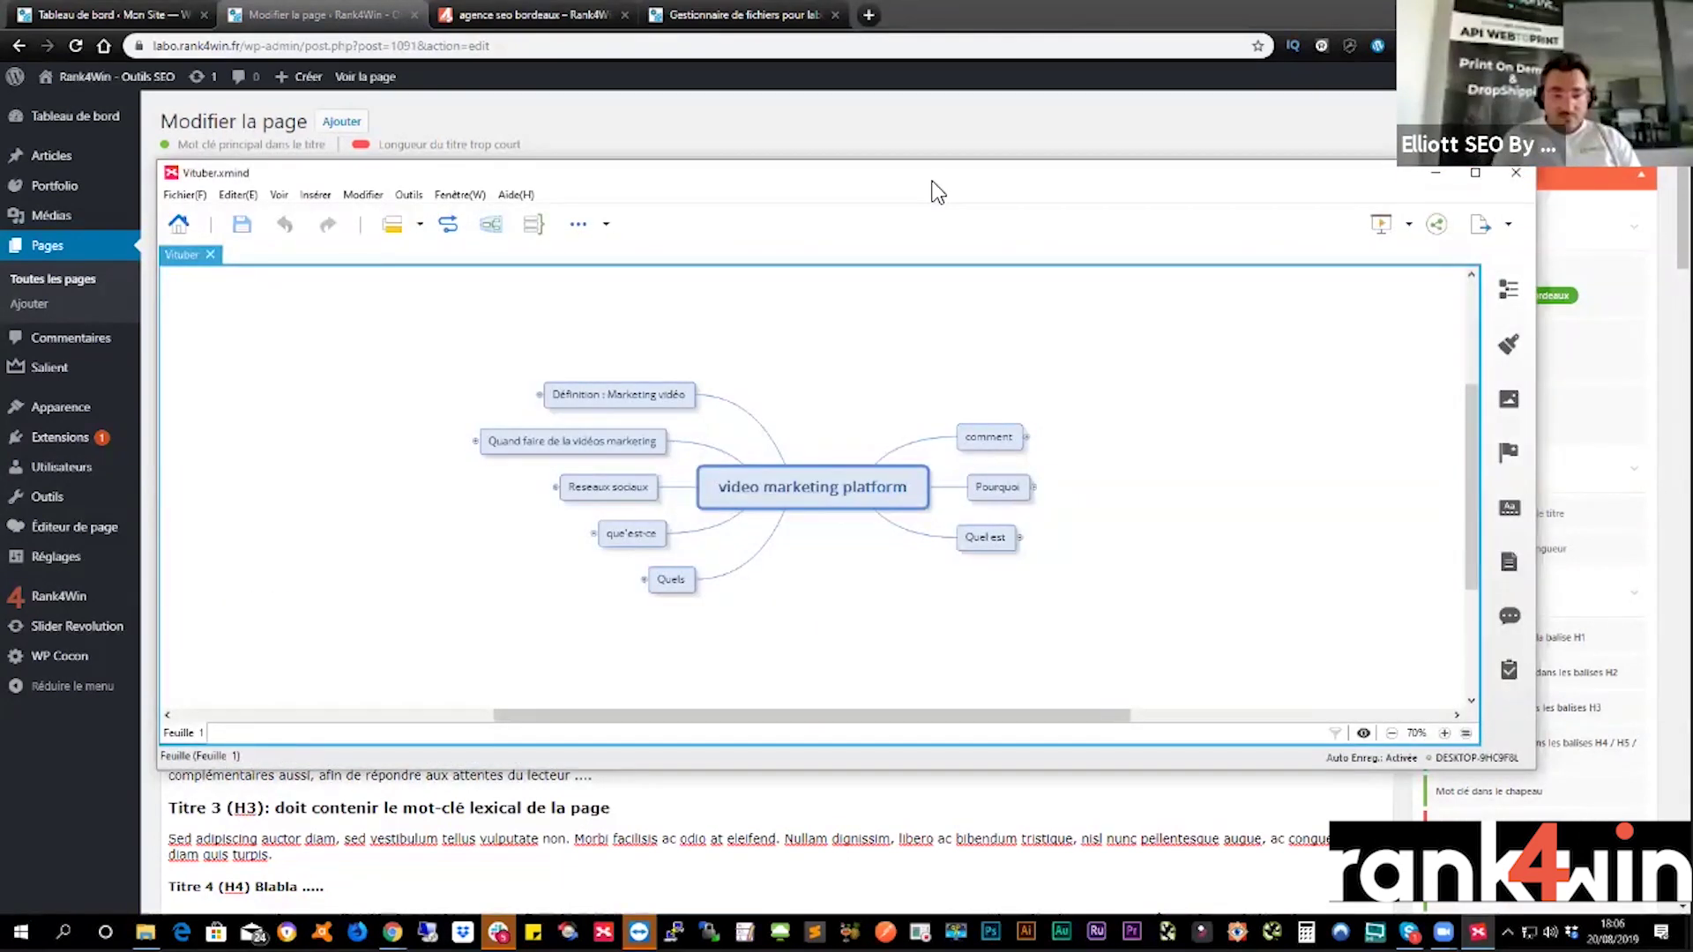
key("alt+Tab")
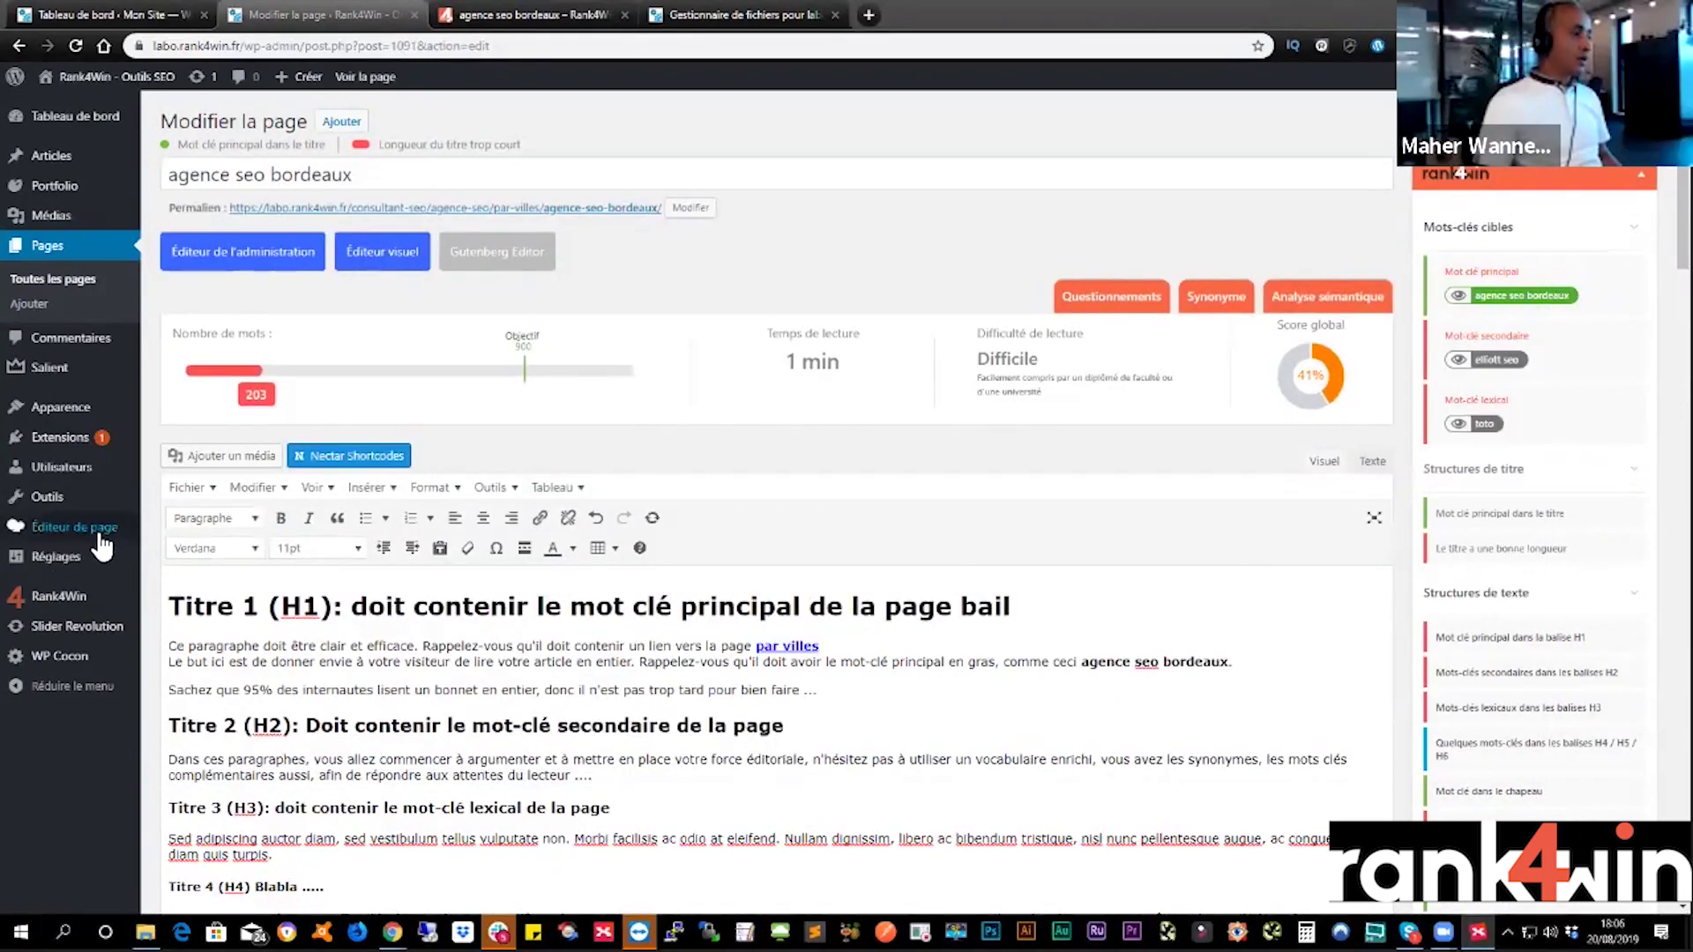
mouse_move(63, 596)
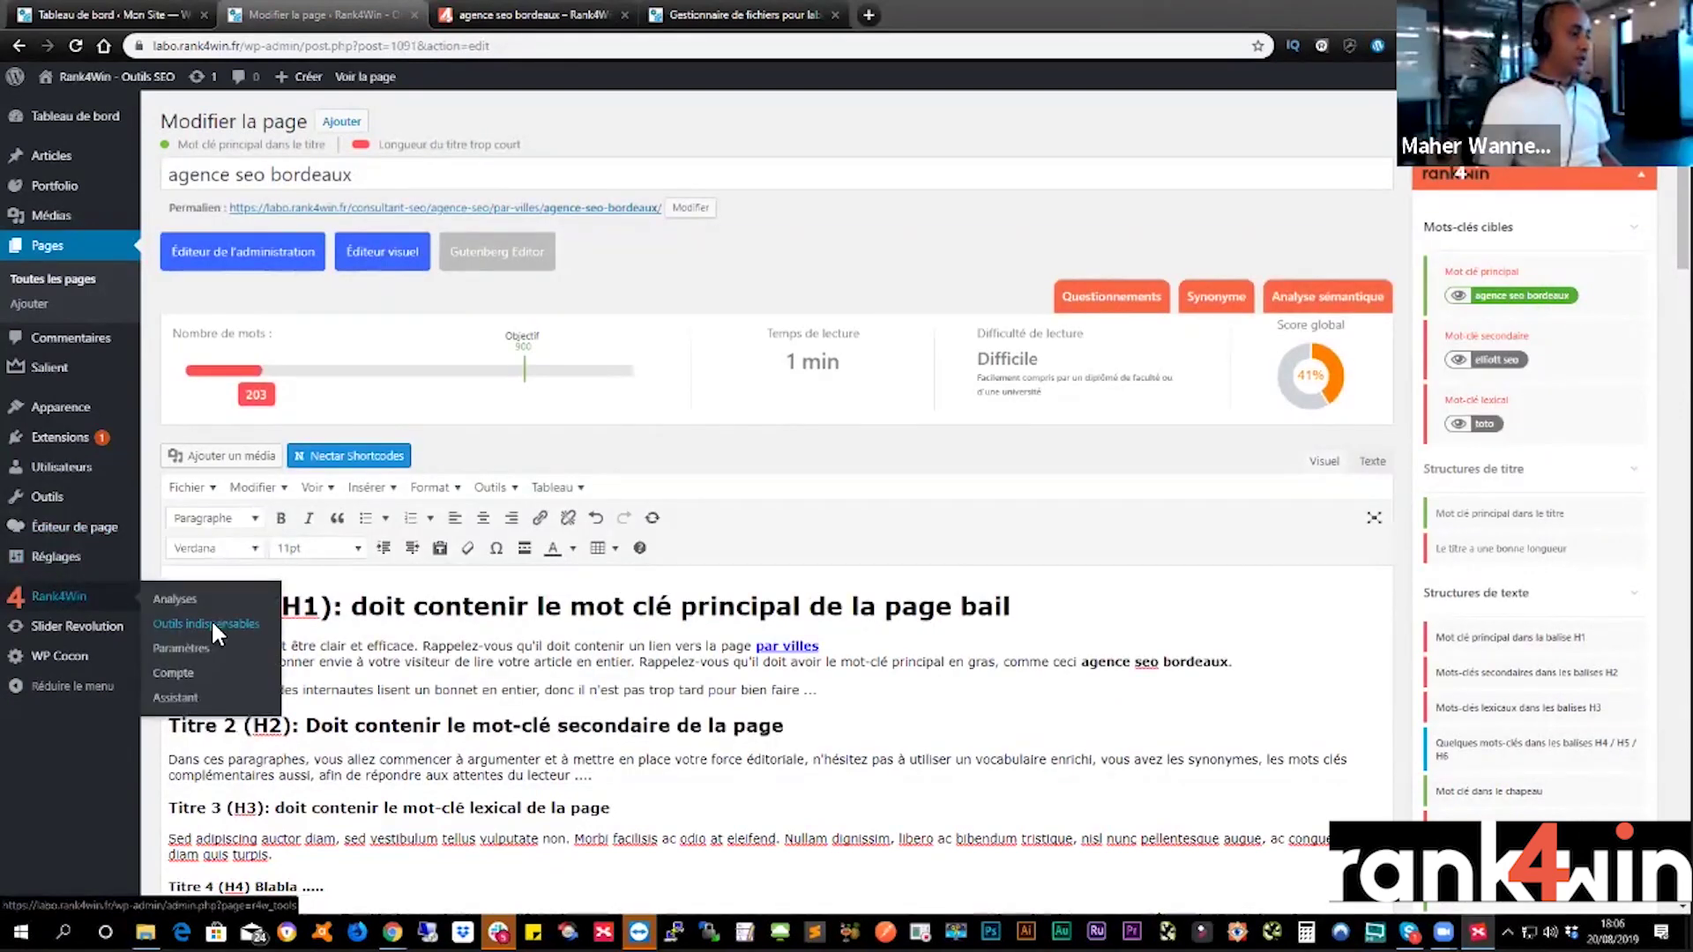
- Leave the page editor for Outils indispensables and create a semantic structure named 'mes amis'
left_click(219, 626)
left_click(917, 164)
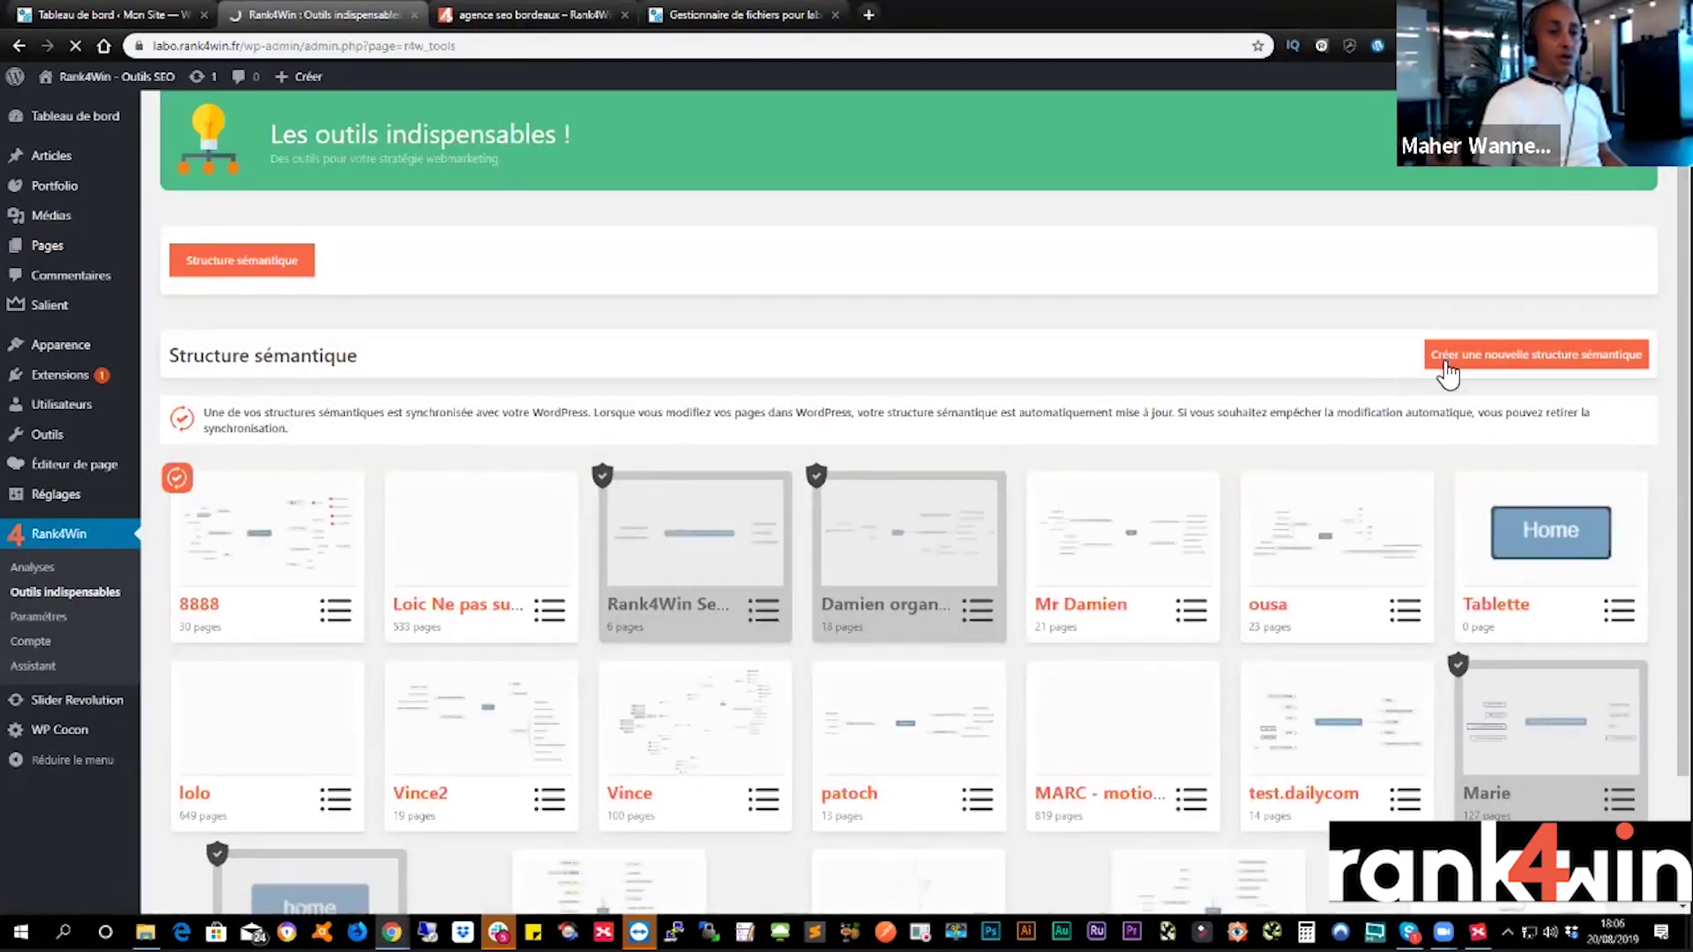
left_click(1456, 361)
left_click(1422, 381)
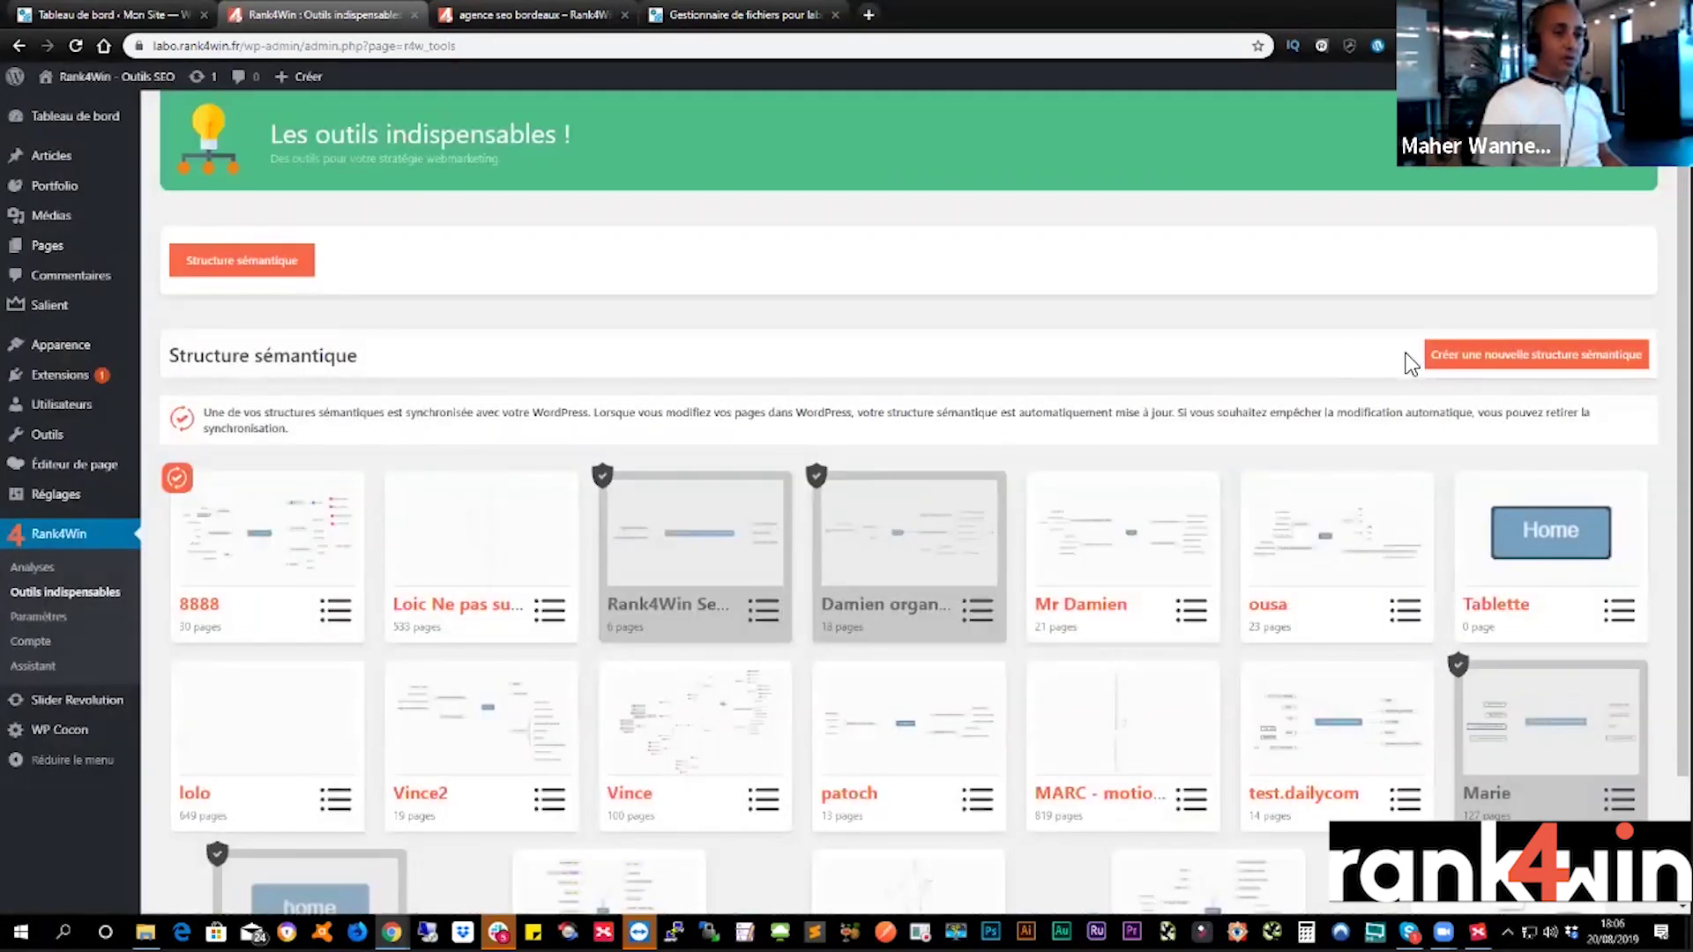
left_click(1444, 363)
left_click(725, 524)
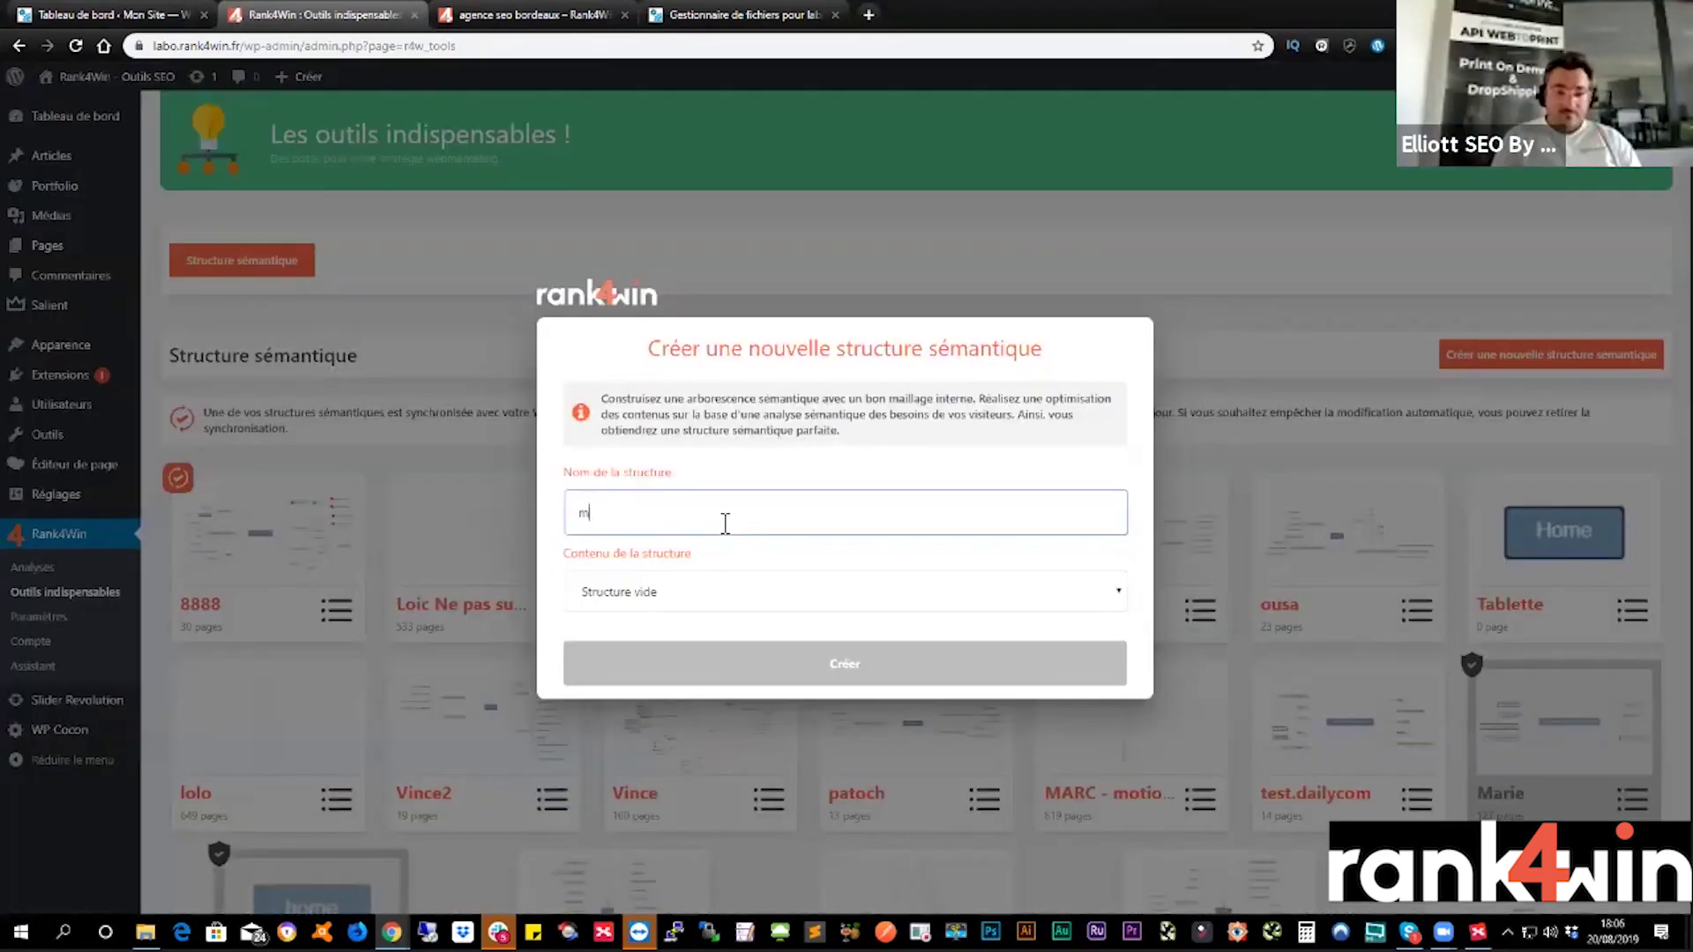
type("mes amis")
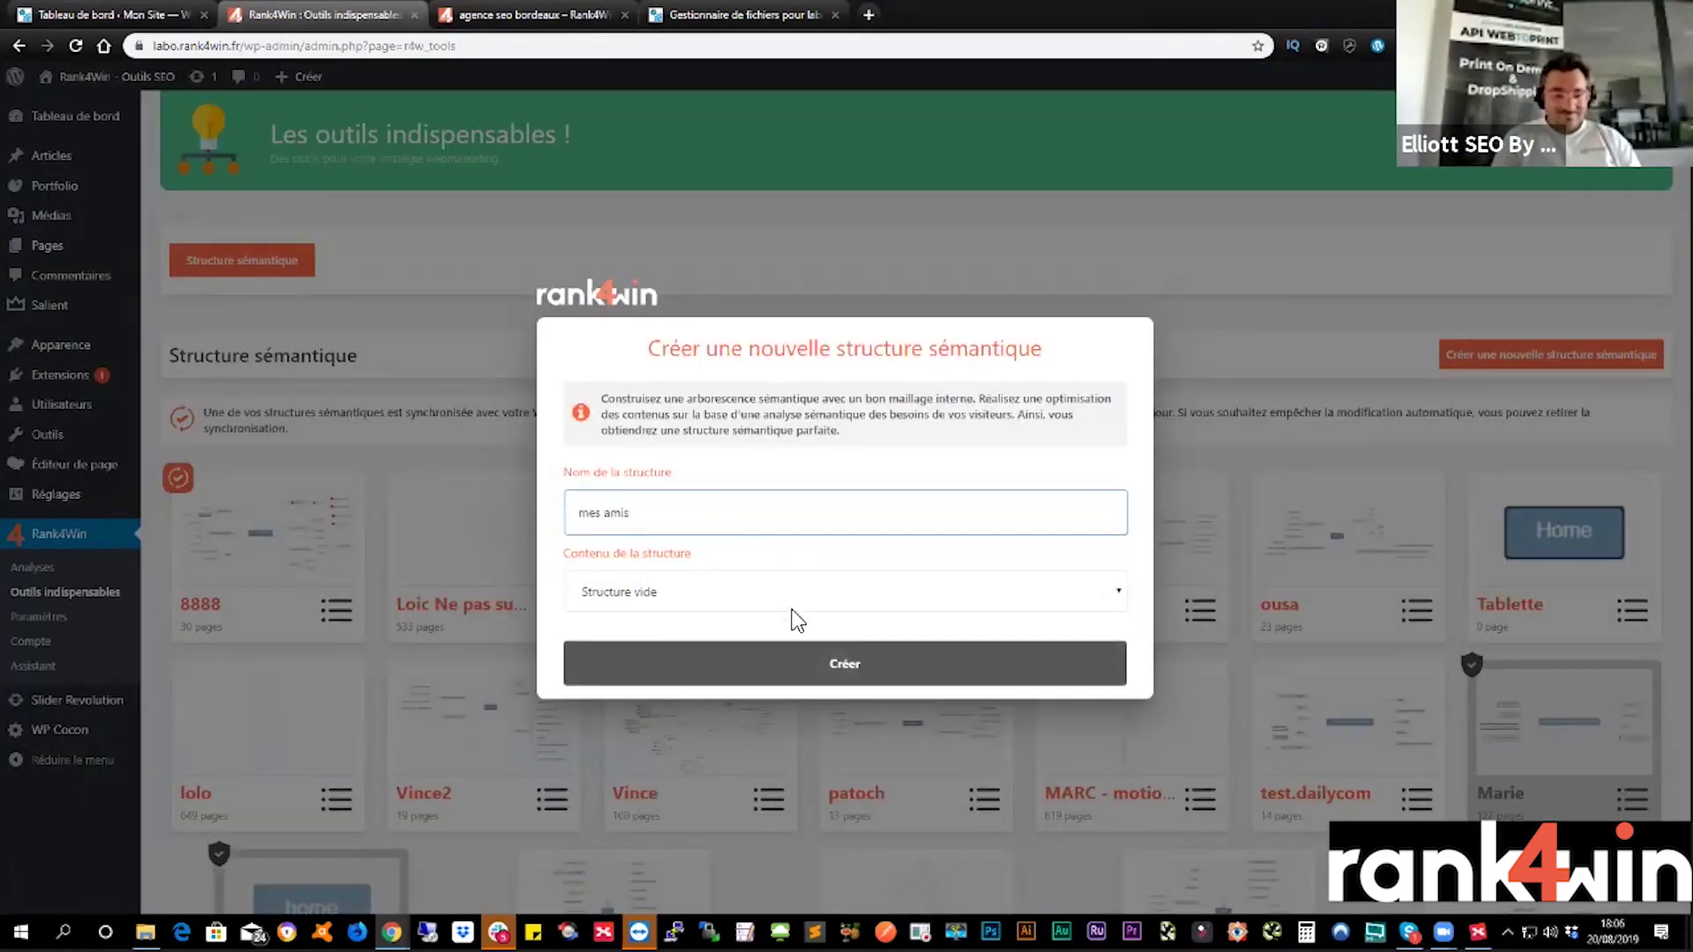
left_click(812, 665)
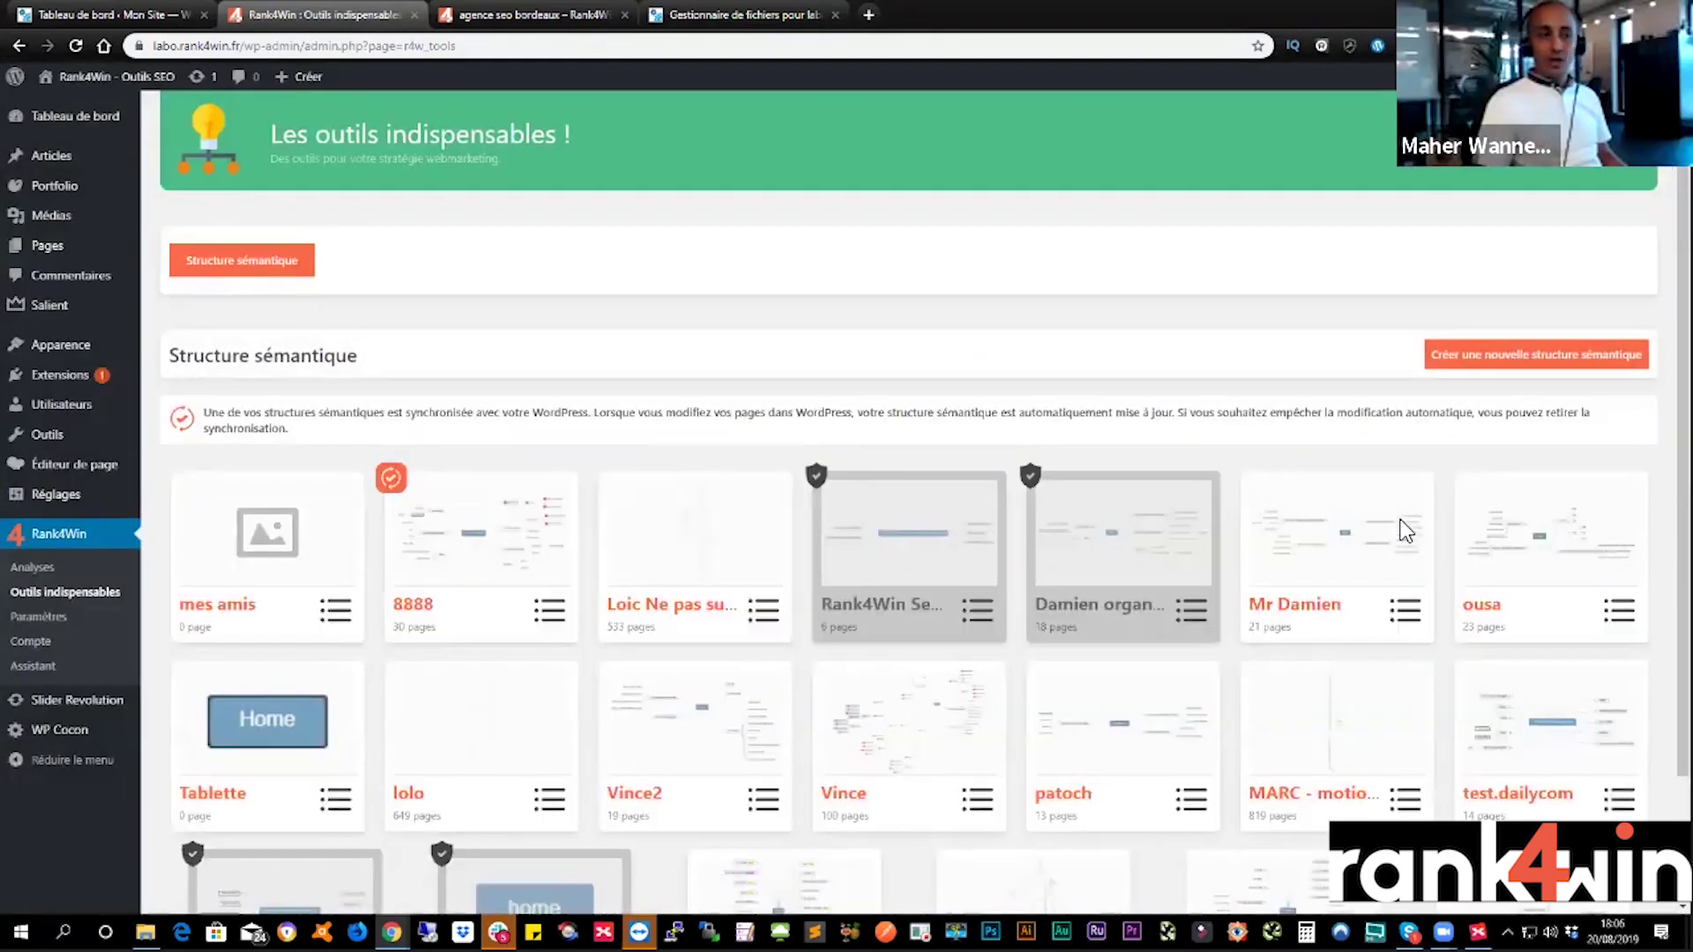
- Open the mes amis structure, then fold the XMind video marketing map to its first-level branches
left_click(286, 539)
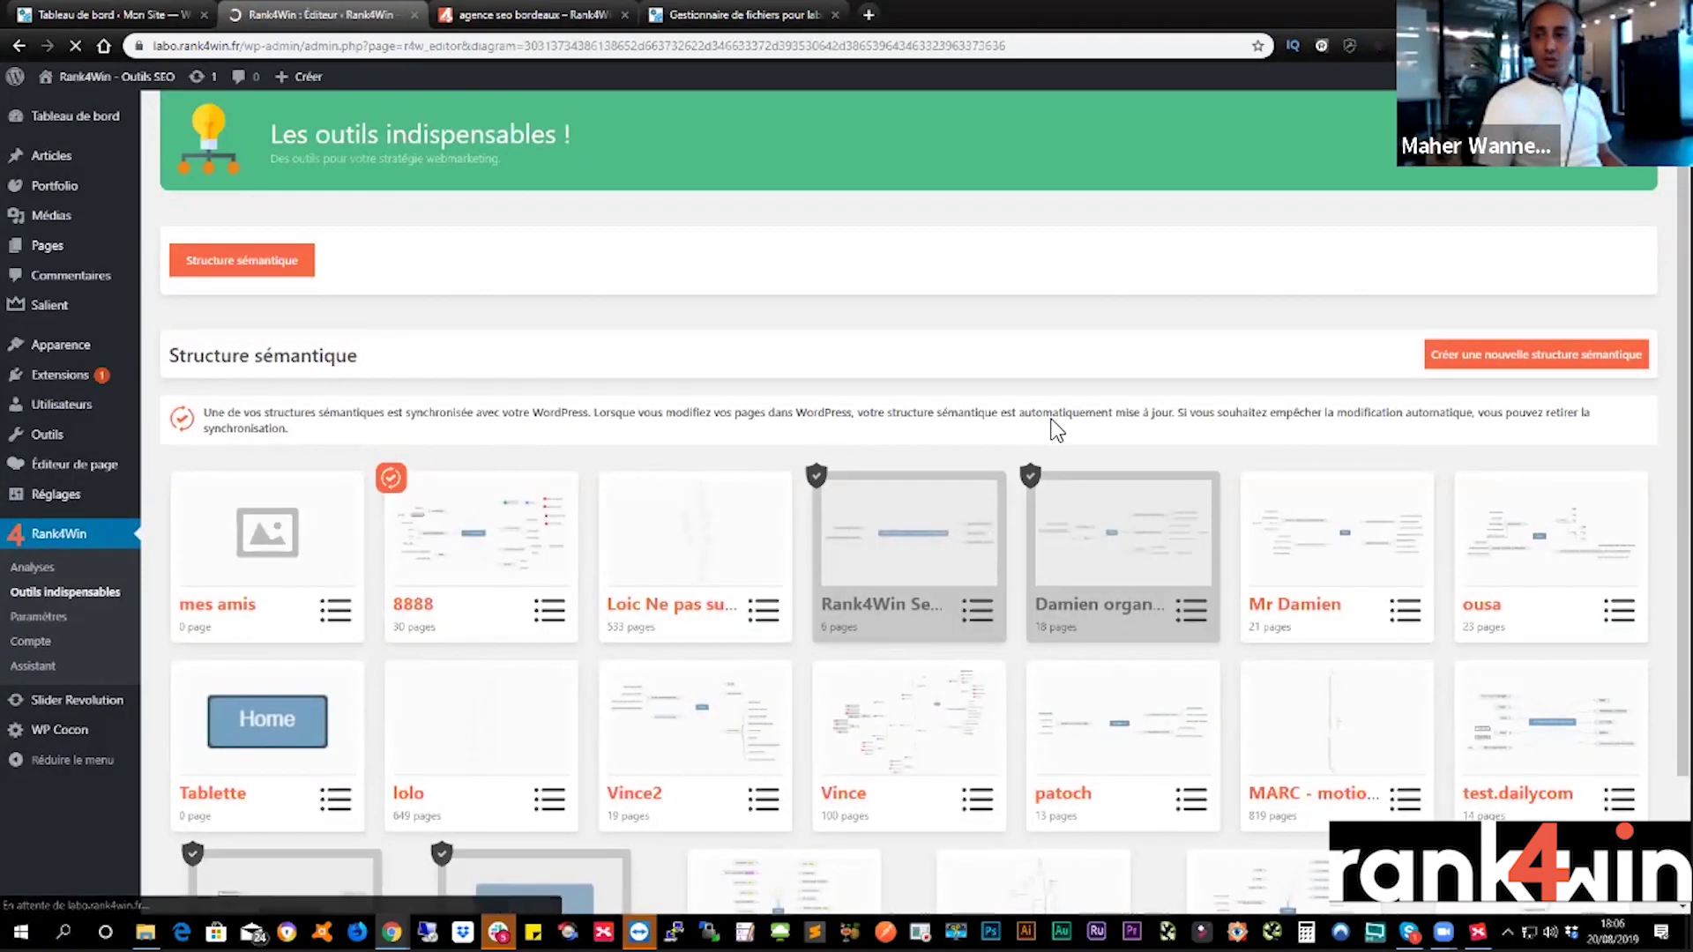
key("alt+Tab")
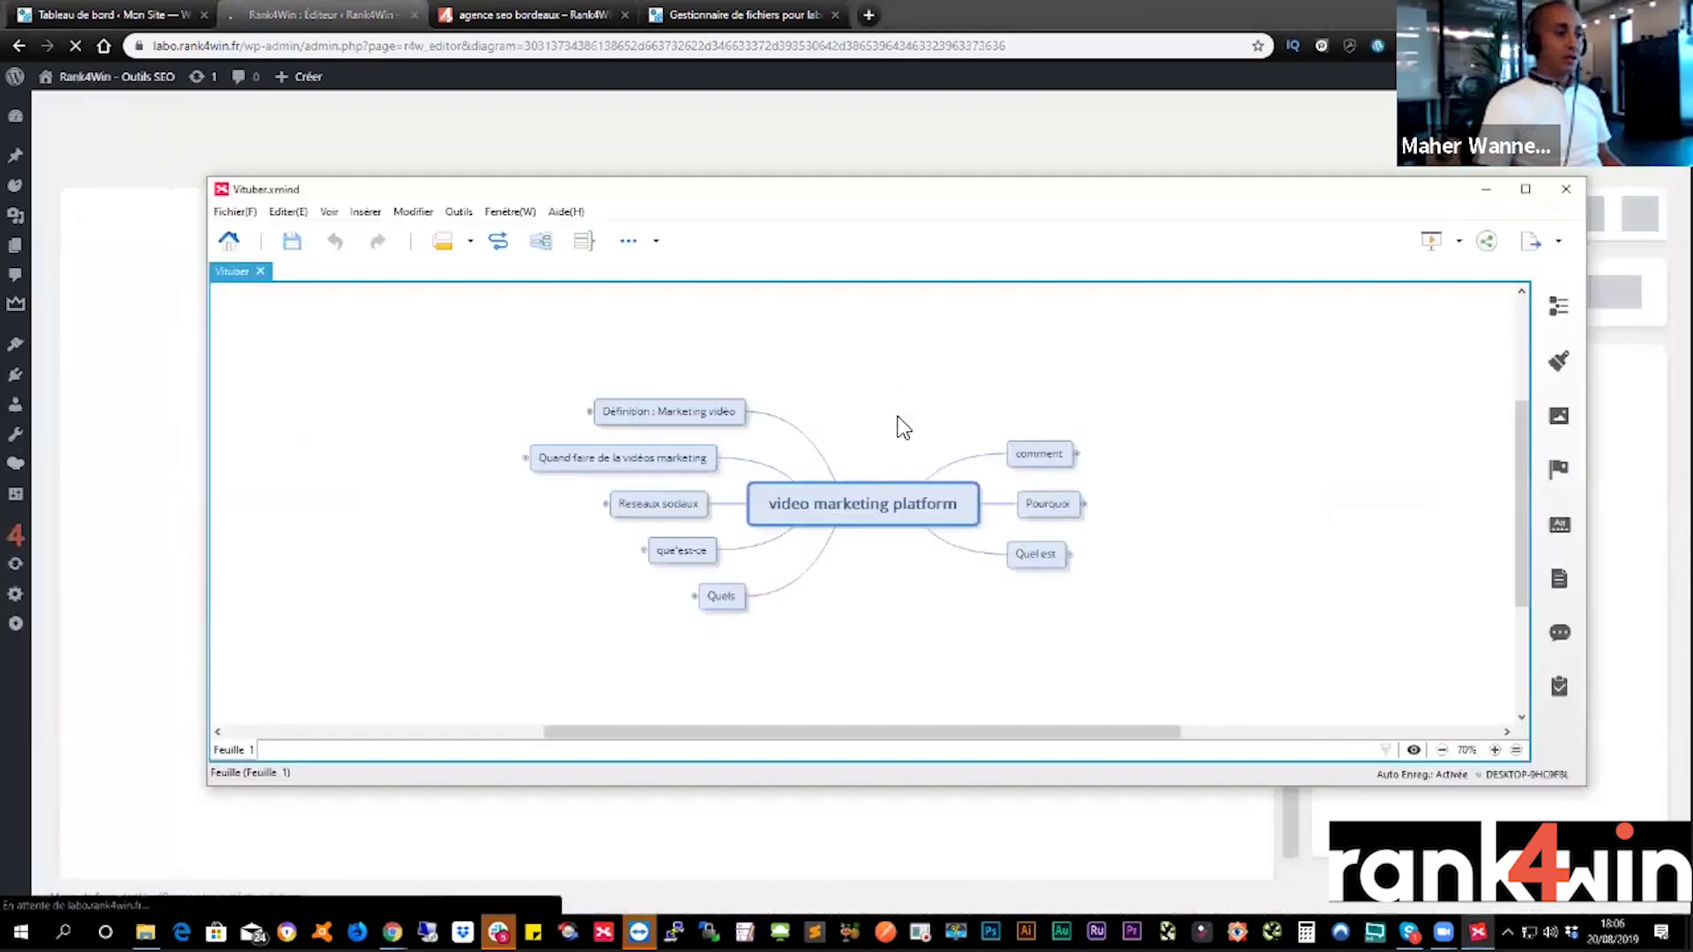
right_click(848, 506)
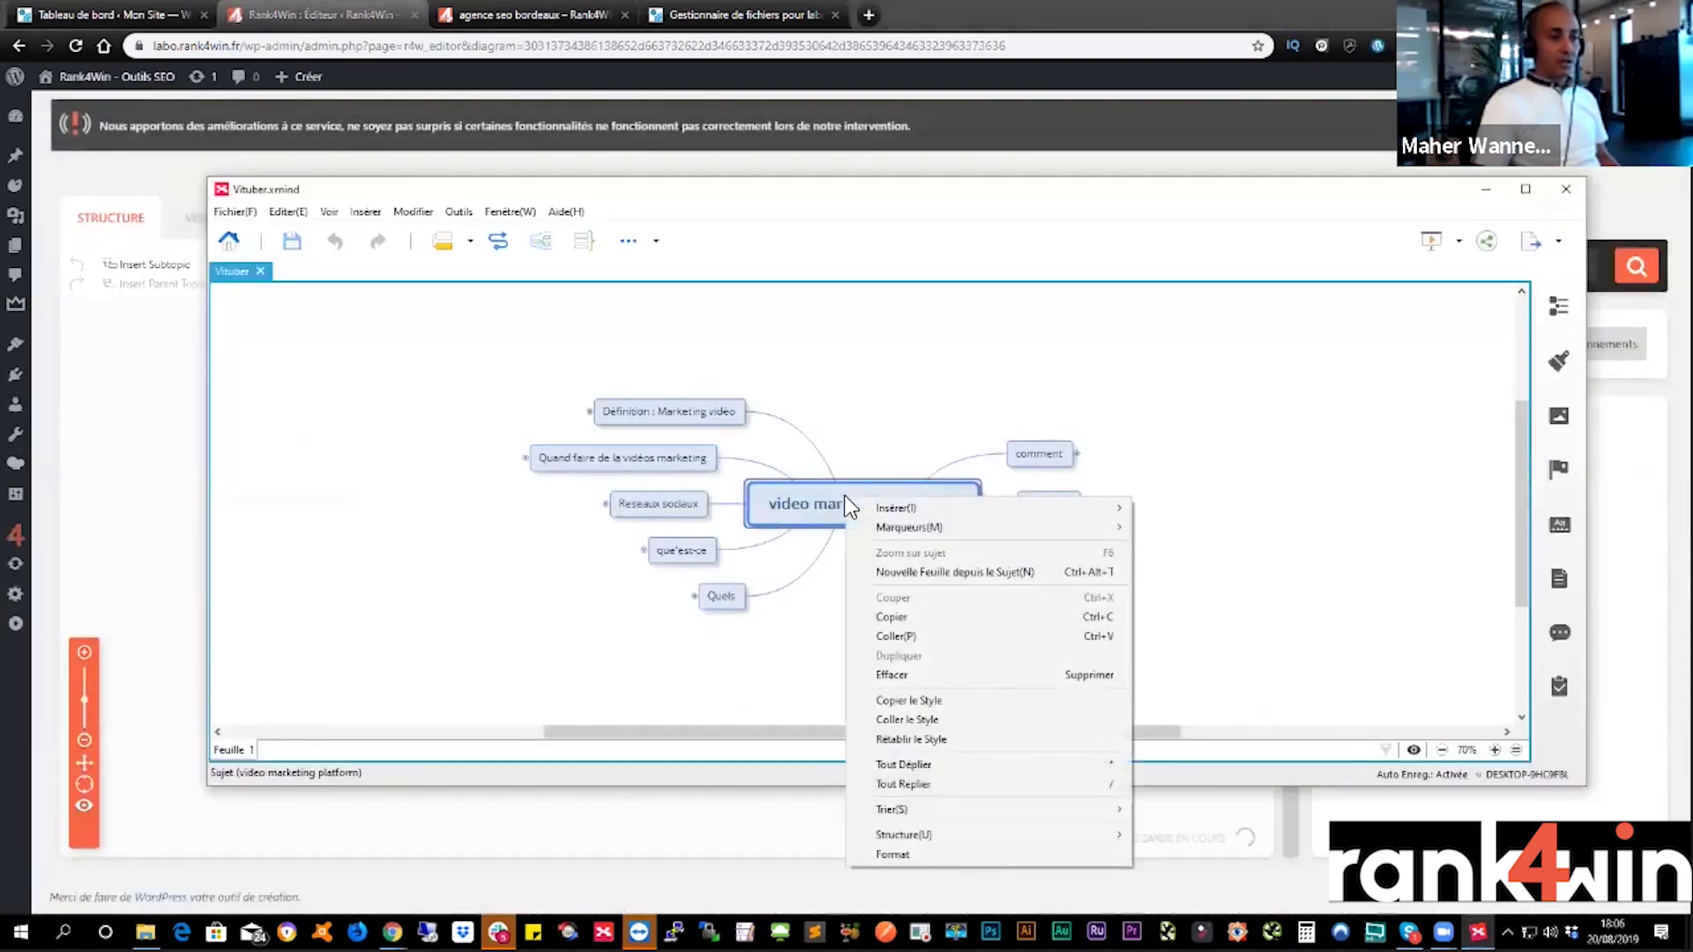
left_click(936, 766)
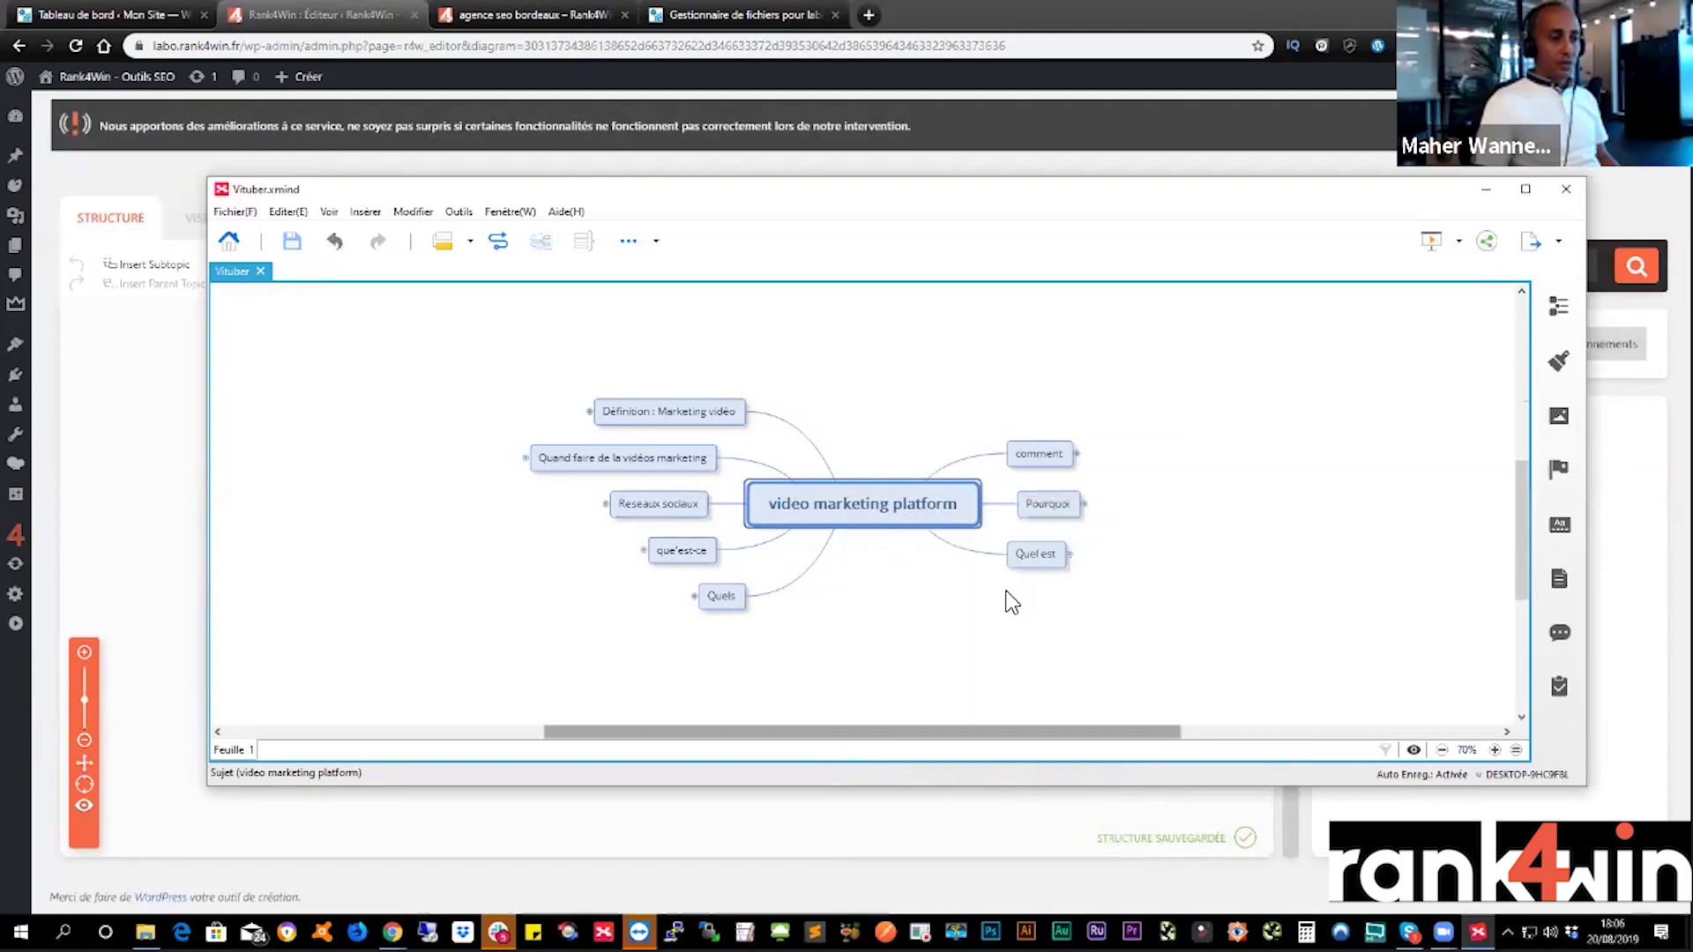
right_click(923, 505)
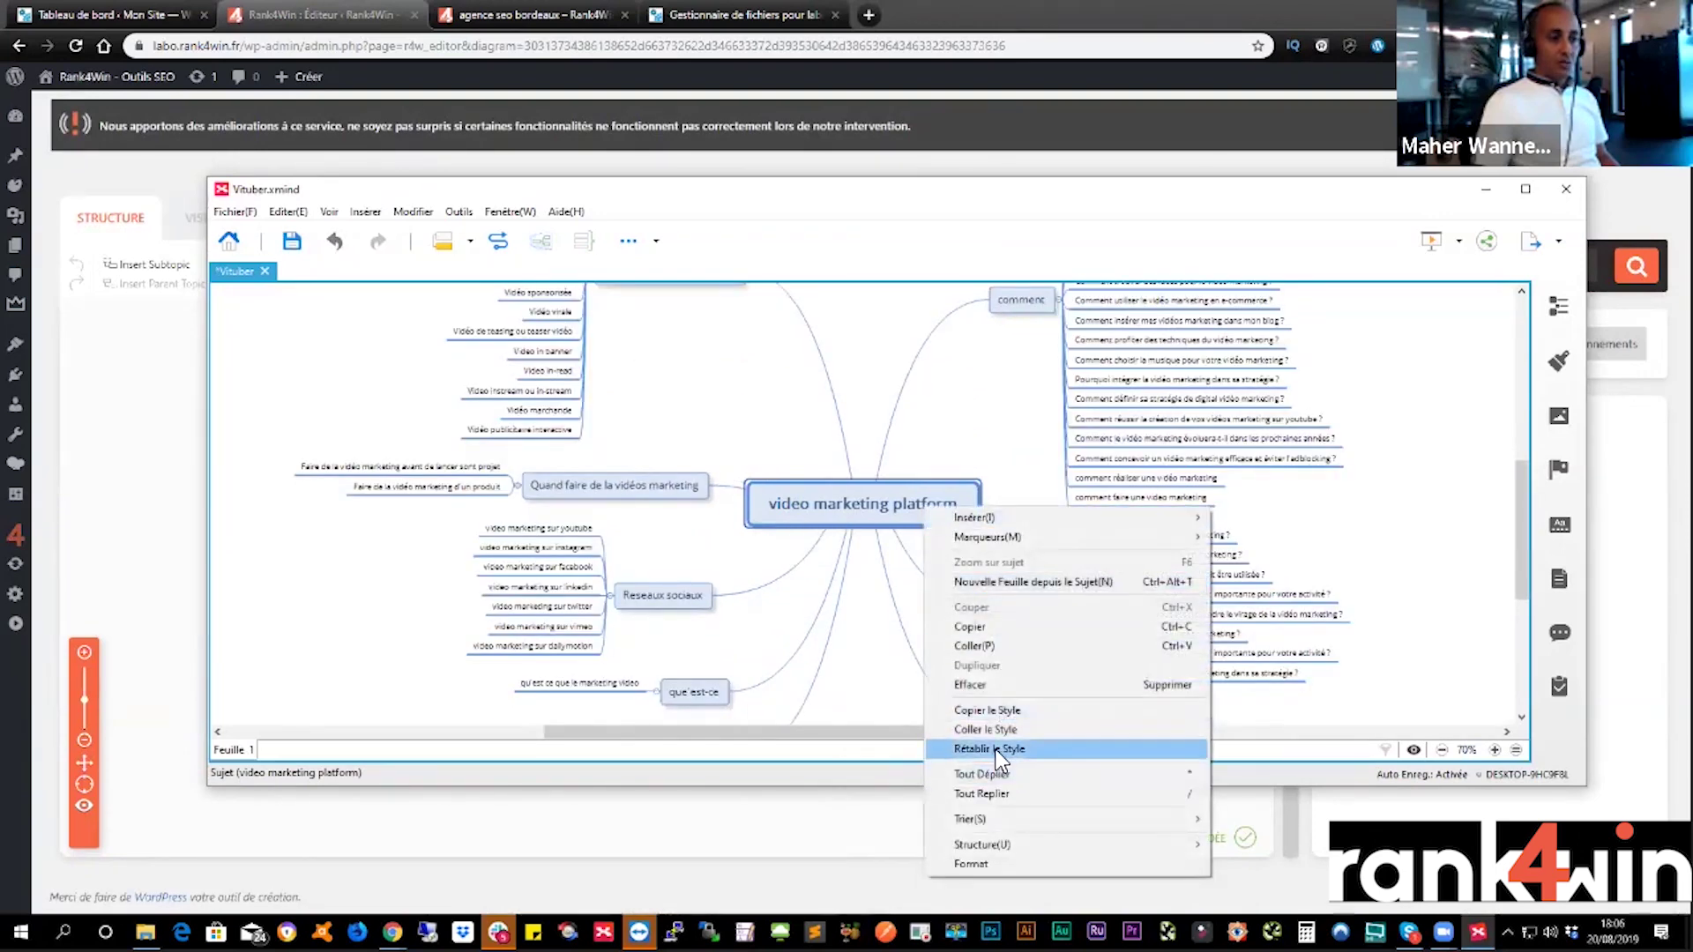
left_click(1003, 795)
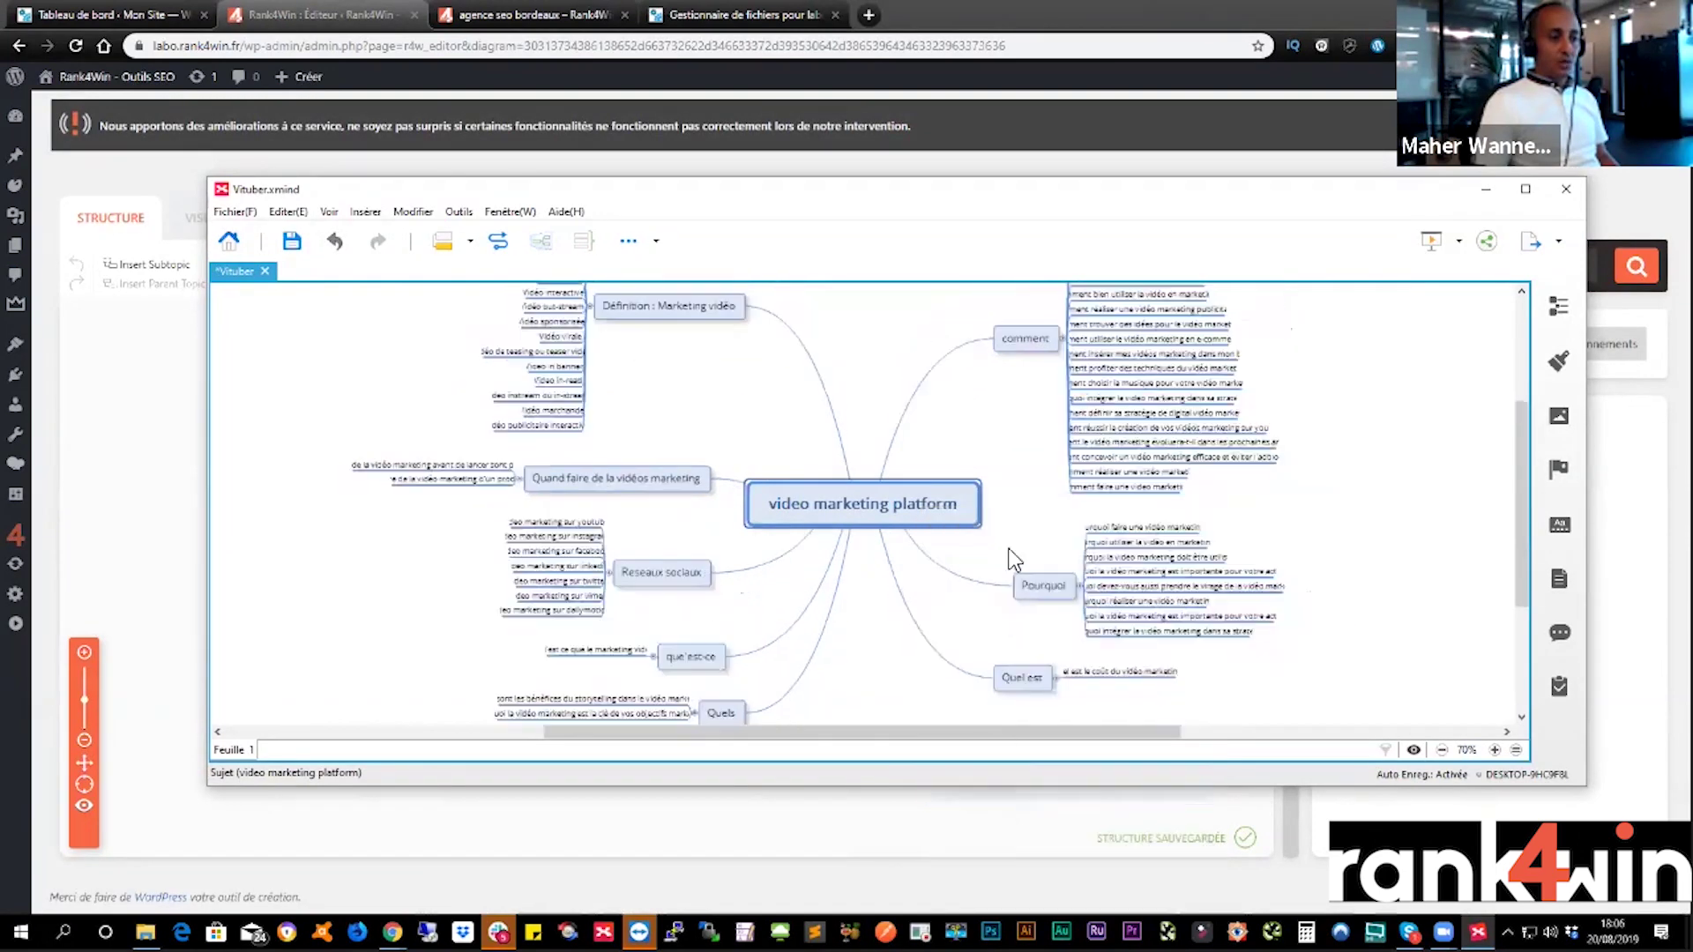
- Select all eight main branches, from comment, Pourquoi and Quels to Définition : Marketing vidéo
left_click_drag(1057, 581, 1054, 586)
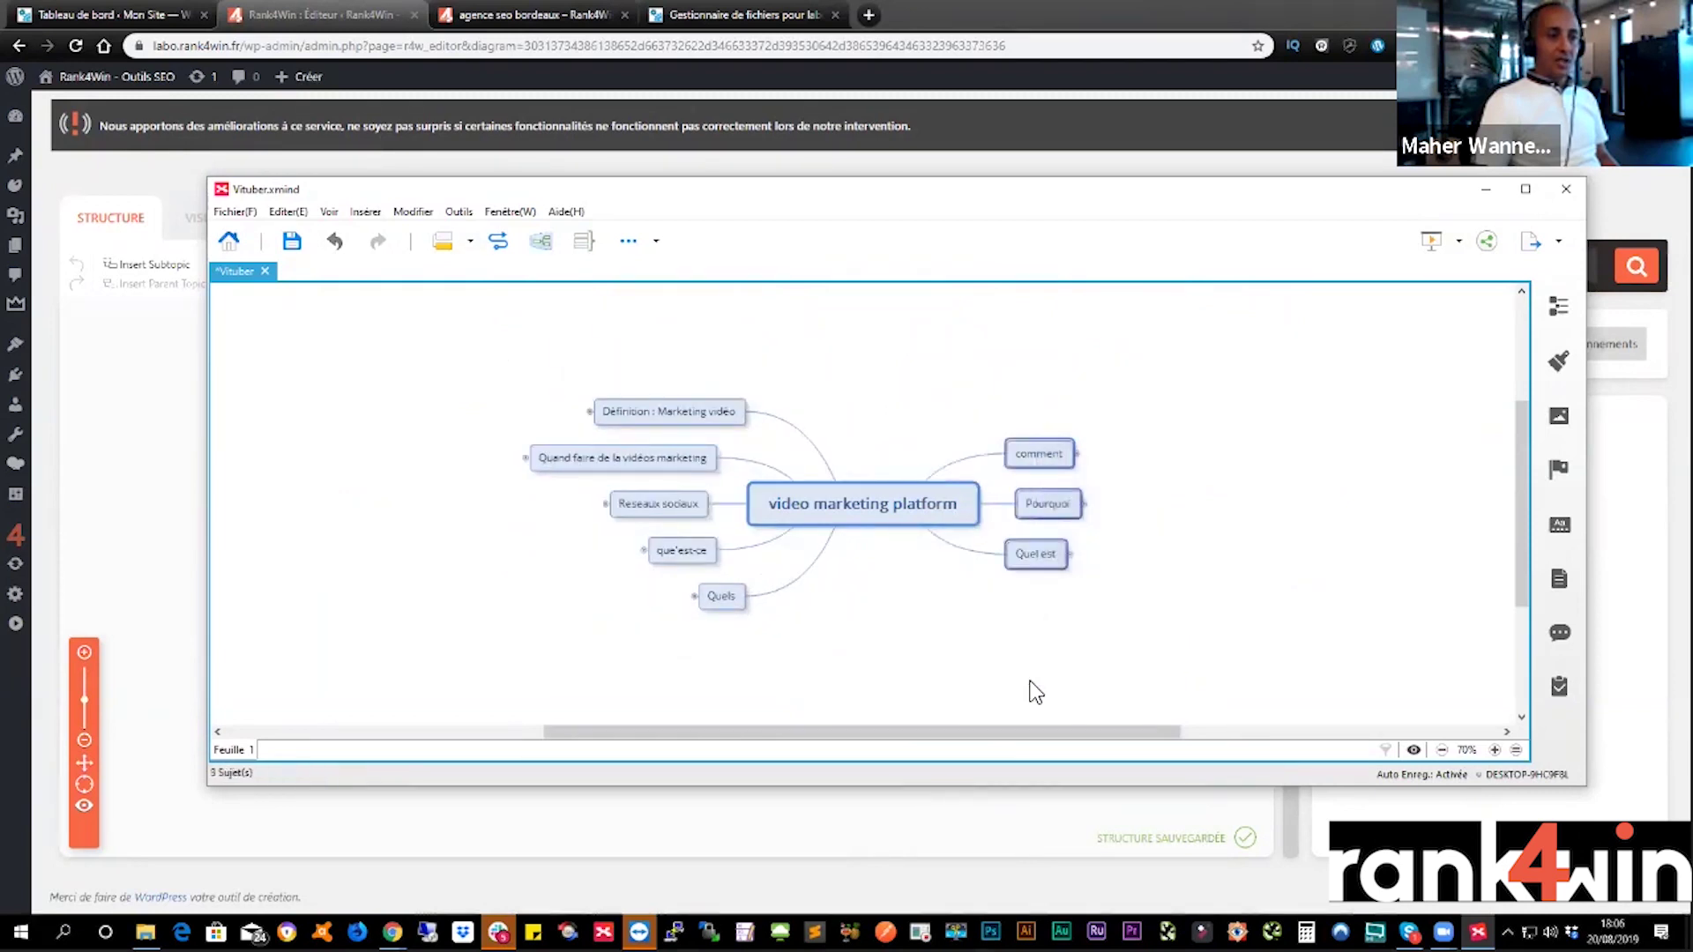
left_click(721, 596, "ctrl")
left_click(686, 555, "ctrl")
left_click(655, 503, "ctrl")
left_click(679, 460, "ctrl")
left_click(692, 415, "ctrl")
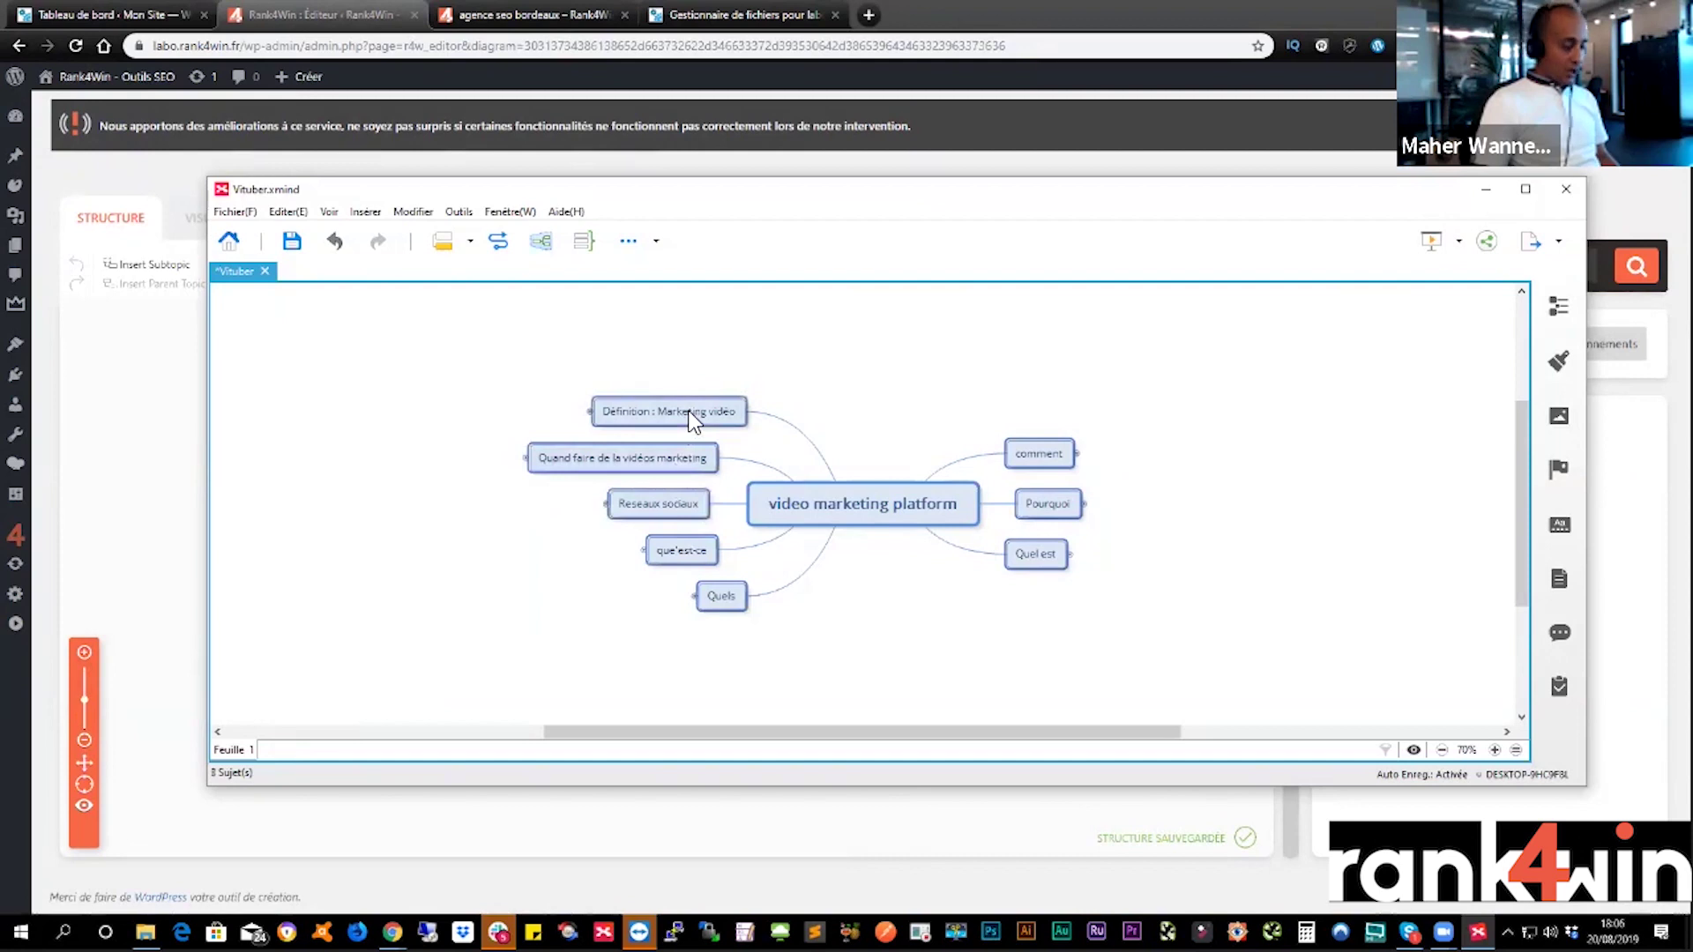
- Reposition the Home node and paste the XMind branches, like Pourquoi, Quels and Réseaux sociaux, under it
left_click(1002, 113)
left_click_drag(649, 626, 611, 529)
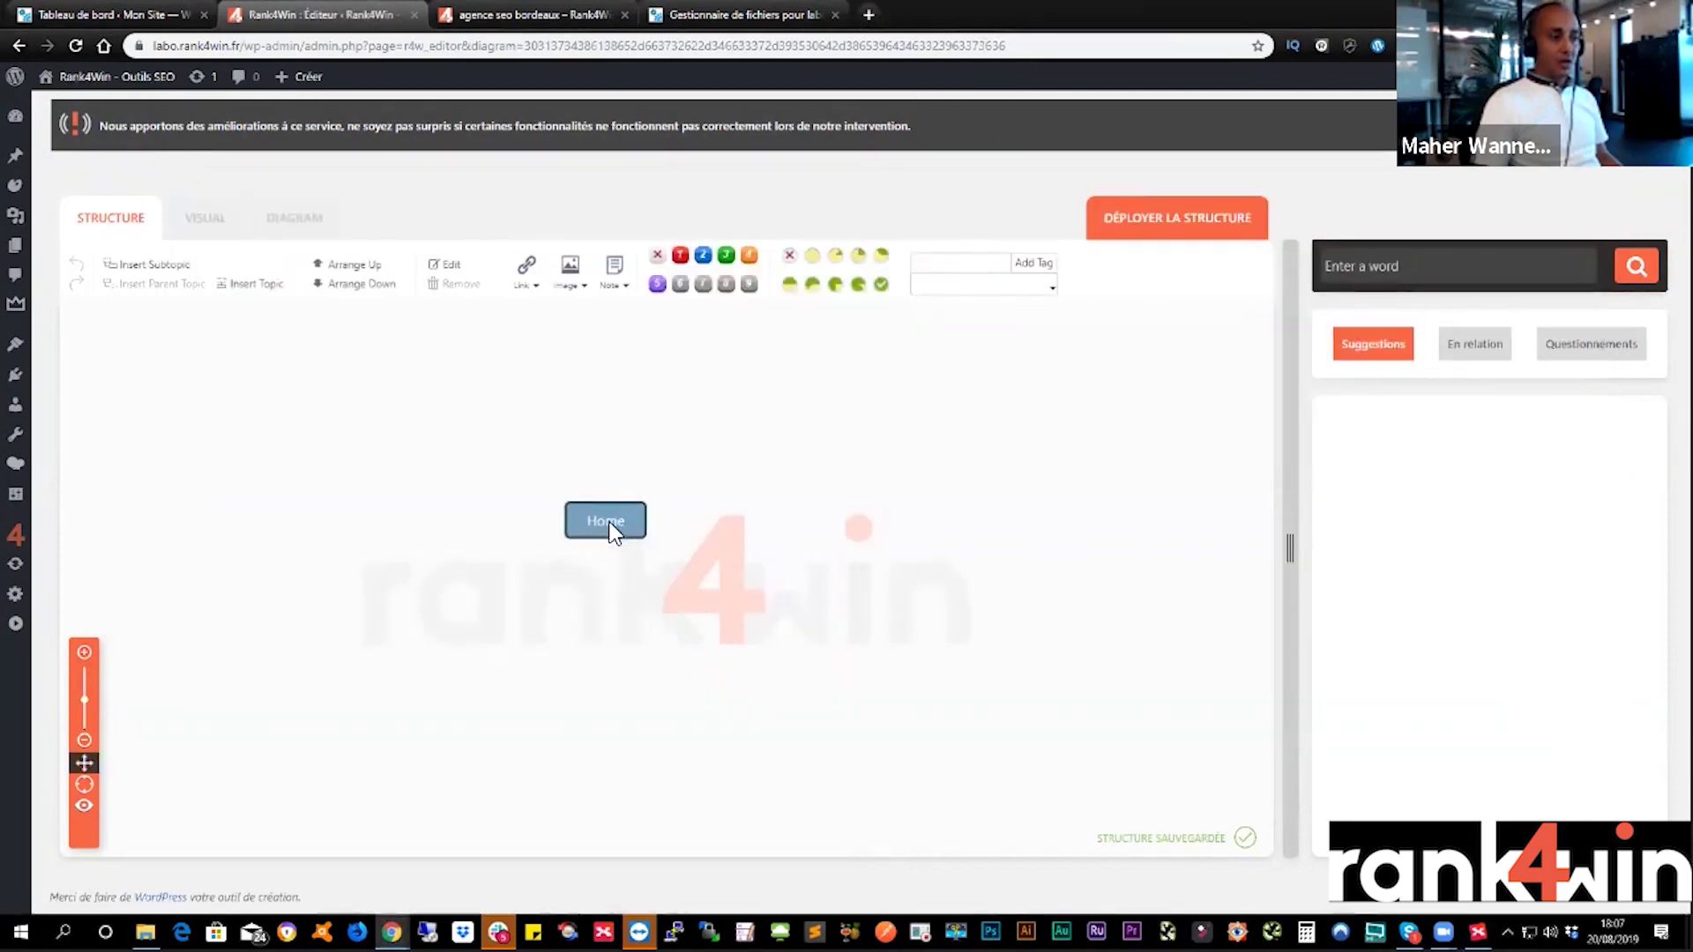
key("ctrl+v")
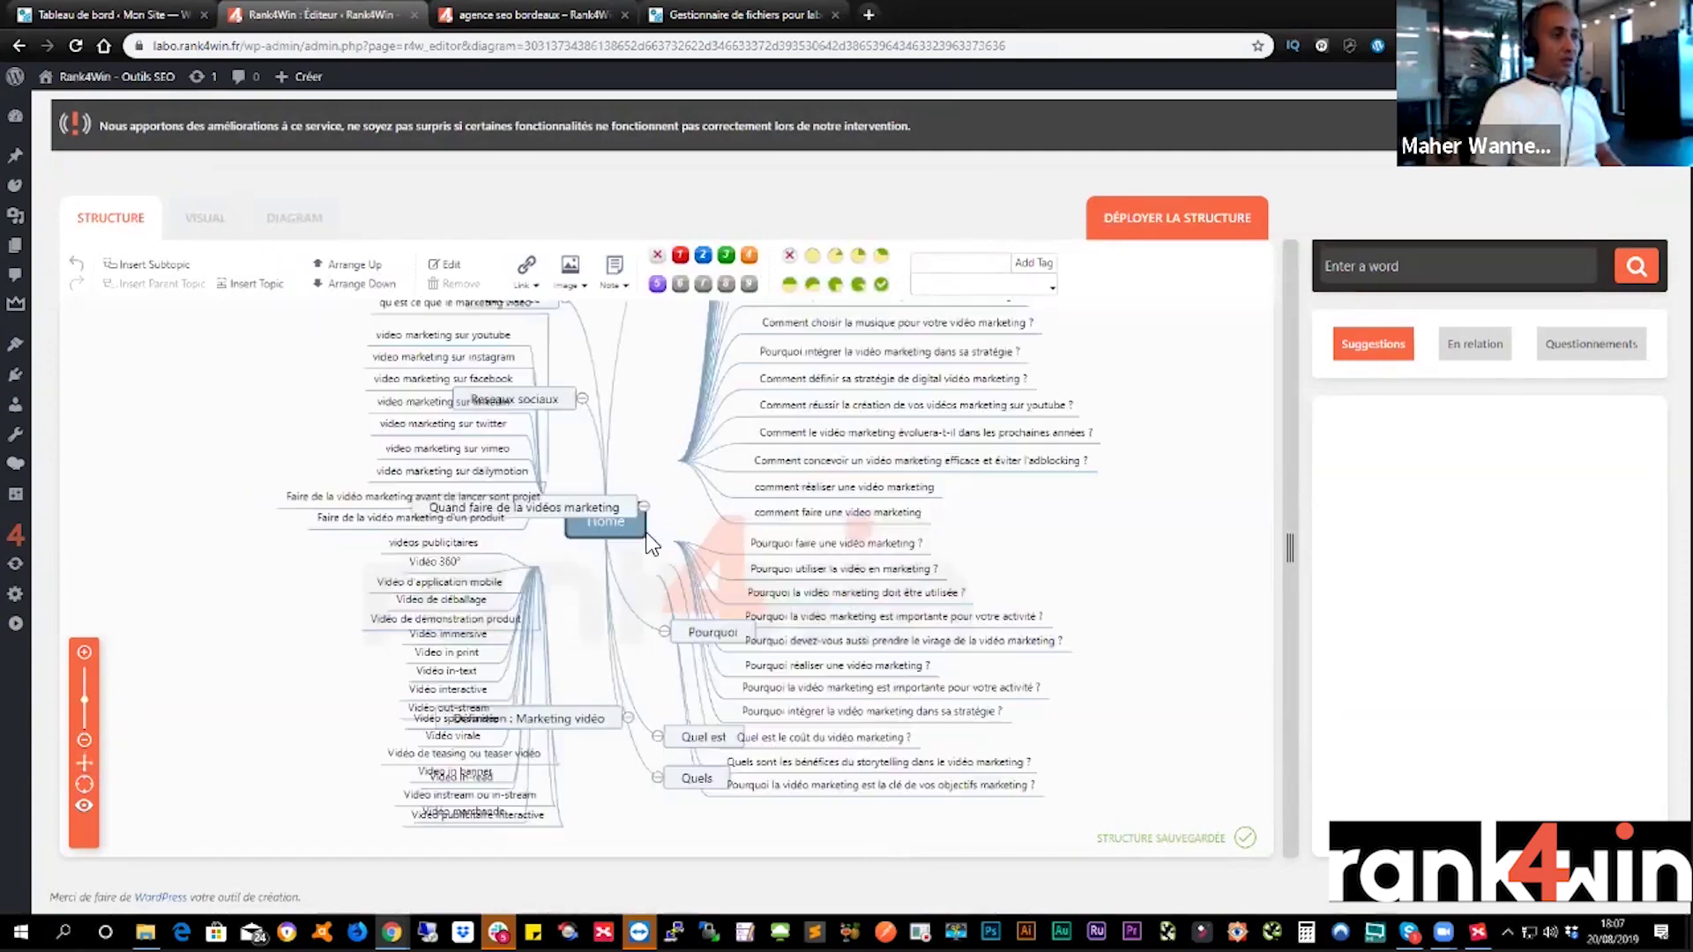
scroll(728, 556, "down", 5)
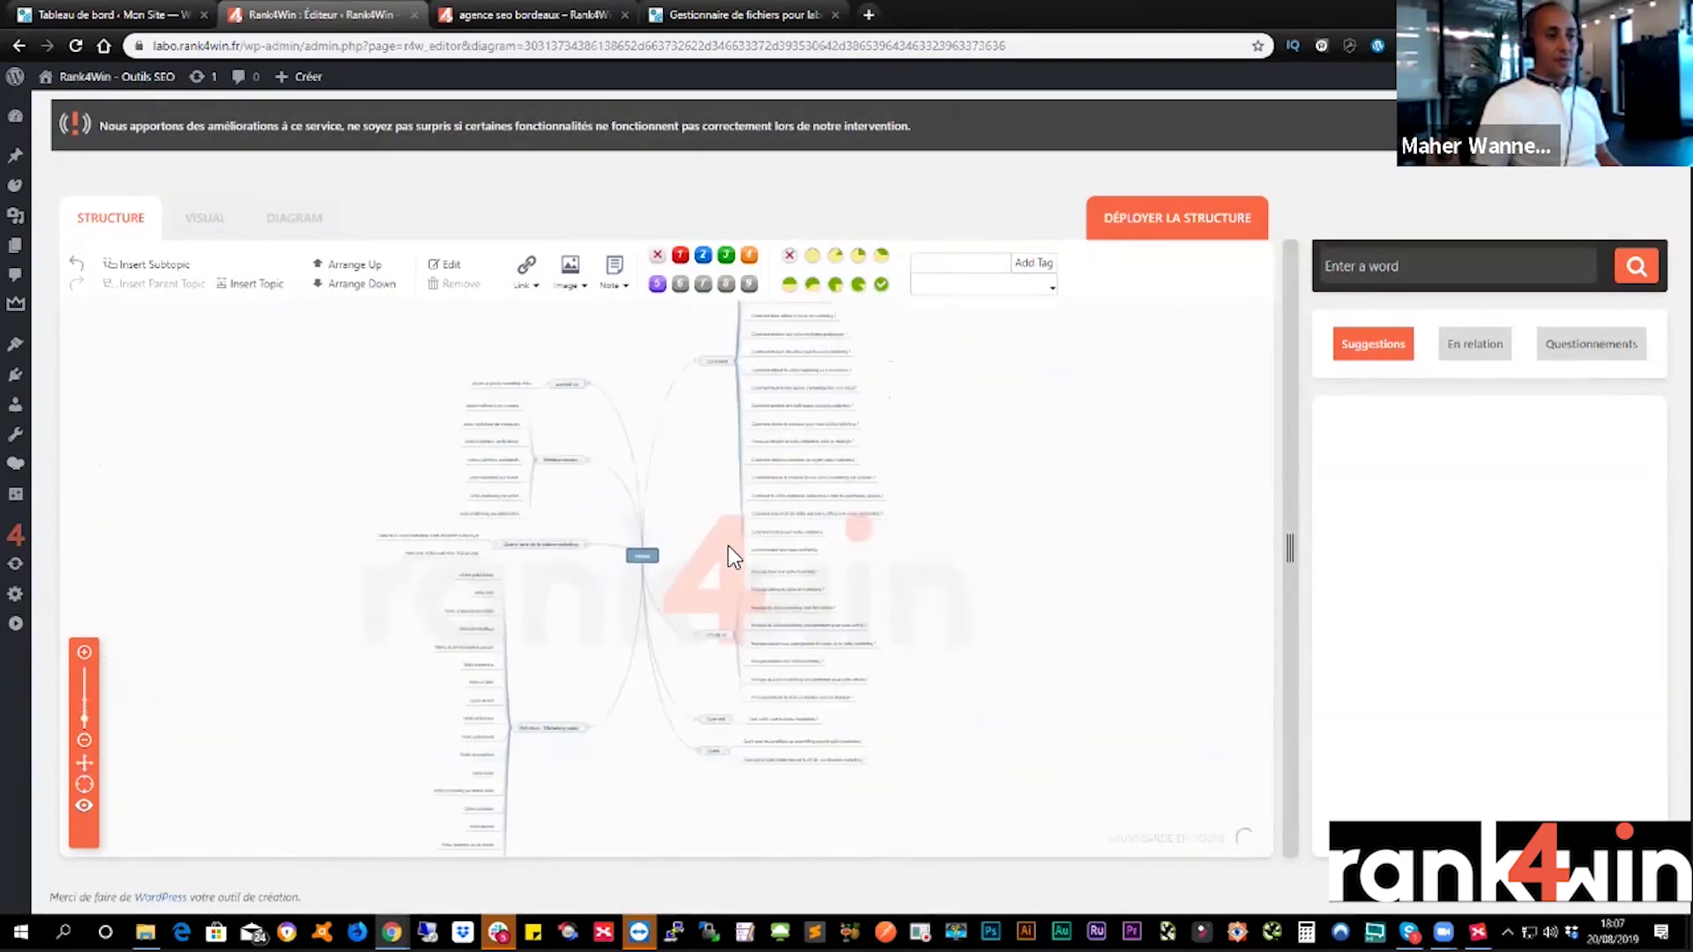